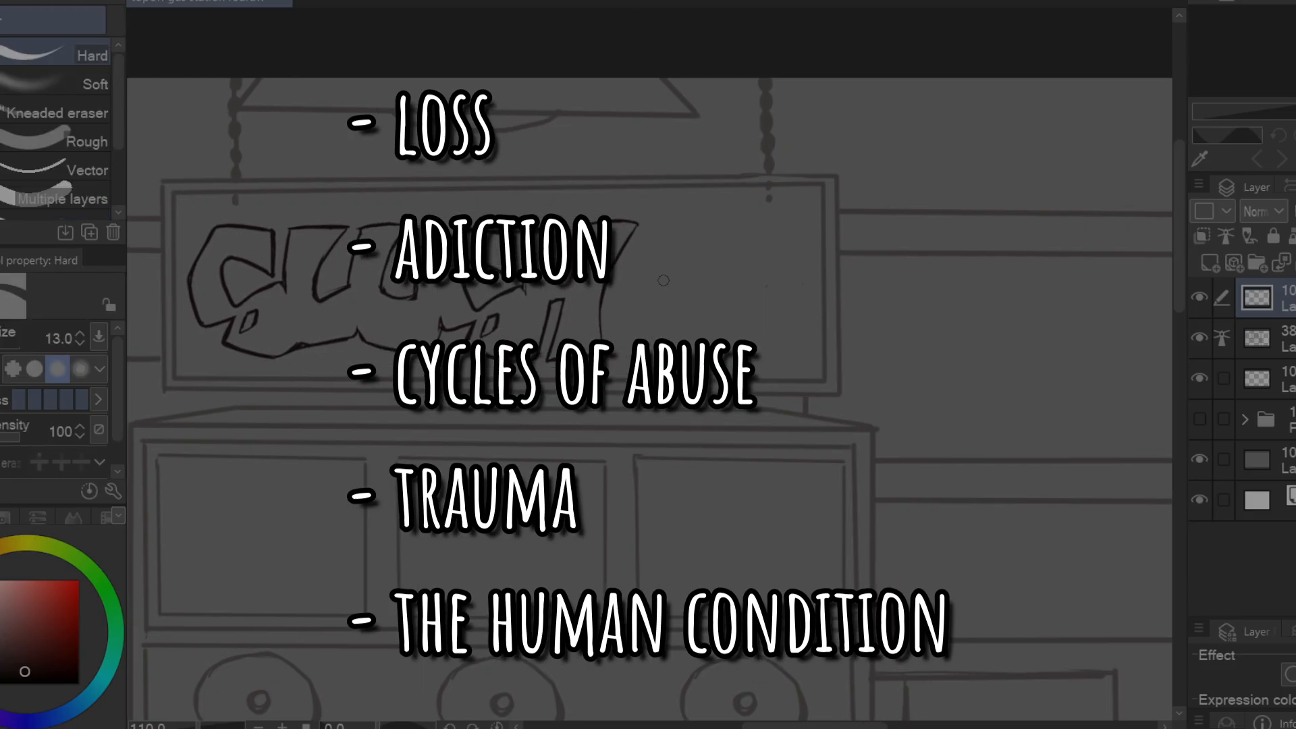
Draw the outline of a block letter E after the H in the sign's graffiti lettering, erasing stray line ends
{"action": "key", "text": "p"}
{"action": "left_click_drag", "start_coordinate": [660, 229], "coordinate": [670, 347]}
{"action": "mouse_move", "coordinate": [660, 230]}
{"action": "left_mouse_down"}
{"action": "mouse_move", "coordinate": [738, 212]}
{"action": "mouse_move", "coordinate": [742, 256]}
{"action": "left_mouse_up"}
{"action": "left_click_drag", "start_coordinate": [741, 255], "coordinate": [694, 283]}
{"action": "left_click_drag", "start_coordinate": [694, 283], "coordinate": [707, 305]}
{"action": "mouse_move", "coordinate": [704, 305]}
{"action": "left_mouse_down"}
{"action": "mouse_move", "coordinate": [746, 357]}
{"action": "mouse_move", "coordinate": [758, 312]}
{"action": "left_mouse_up"}
{"action": "key", "text": "e"}
{"action": "key", "text": "p"}
{"action": "left_click_drag", "start_coordinate": [745, 215], "coordinate": [744, 230]}
{"action": "key", "text": "e"}
{"action": "key", "text": "p"}
{"action": "left_click_drag", "start_coordinate": [737, 348], "coordinate": [749, 347]}
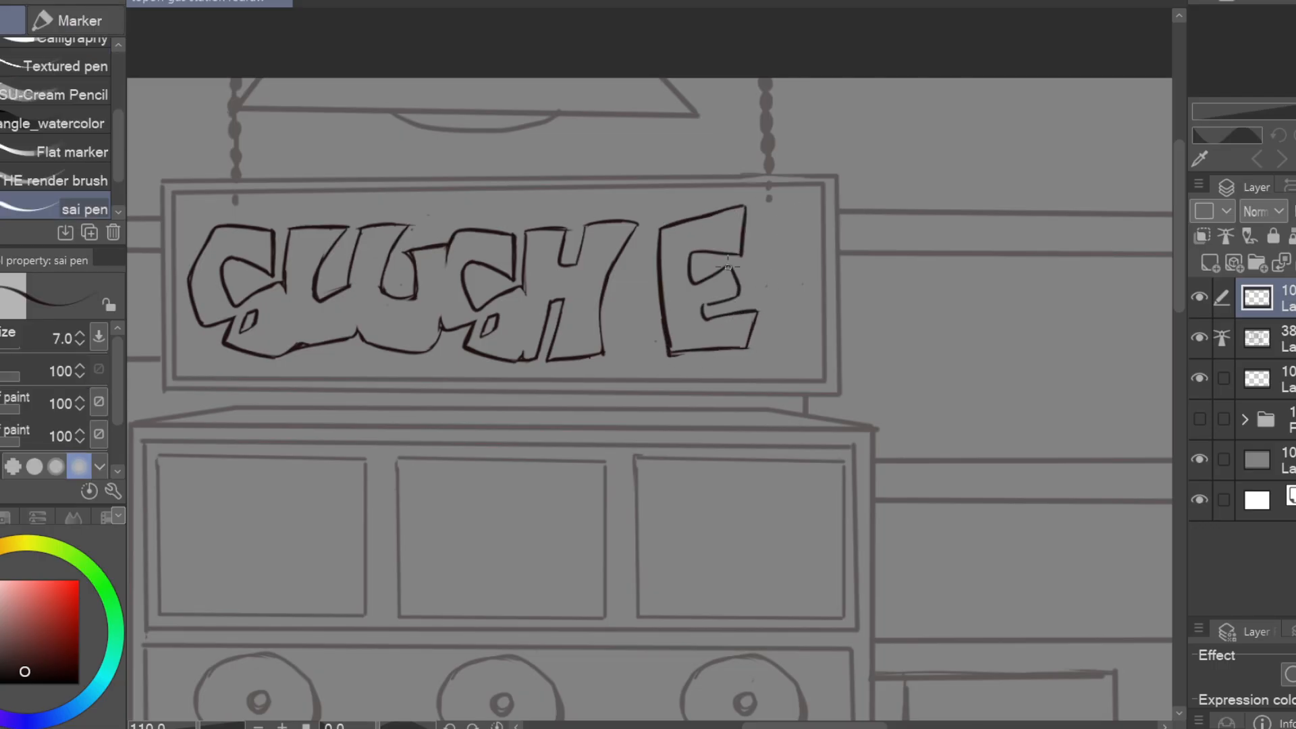
{"action": "key", "text": "e"}
{"action": "mouse_move", "coordinate": [728, 265]}
{"action": "left_mouse_down"}
{"action": "mouse_move", "coordinate": [742, 282]}
{"action": "mouse_move", "coordinate": [703, 313]}
{"action": "left_mouse_up"}
{"action": "key", "text": "p"}
Select the new E, move it against the H, and paste a duplicate of it
{"action": "key", "text": "m"}
{"action": "left_click_drag", "start_coordinate": [658, 380], "coordinate": [699, 411]}
{"action": "key", "text": "ctrl+t"}
{"action": "mouse_move", "coordinate": [750, 321]}
{"action": "left_mouse_down"}
{"action": "mouse_move", "coordinate": [695, 329]}
{"action": "mouse_move", "coordinate": [810, 347]}
{"action": "left_mouse_up"}
{"action": "key", "text": "ctrl+v"}
{"action": "key", "text": "ctrl+t"}
{"action": "key", "text": "Return"}
Place the duplicate E directly beside the first E and merge it into the lettering layer
{"action": "key", "text": "e"}
{"action": "left_click_drag", "start_coordinate": [766, 232], "coordinate": [743, 270]}
{"action": "key", "text": "ctrl+t"}
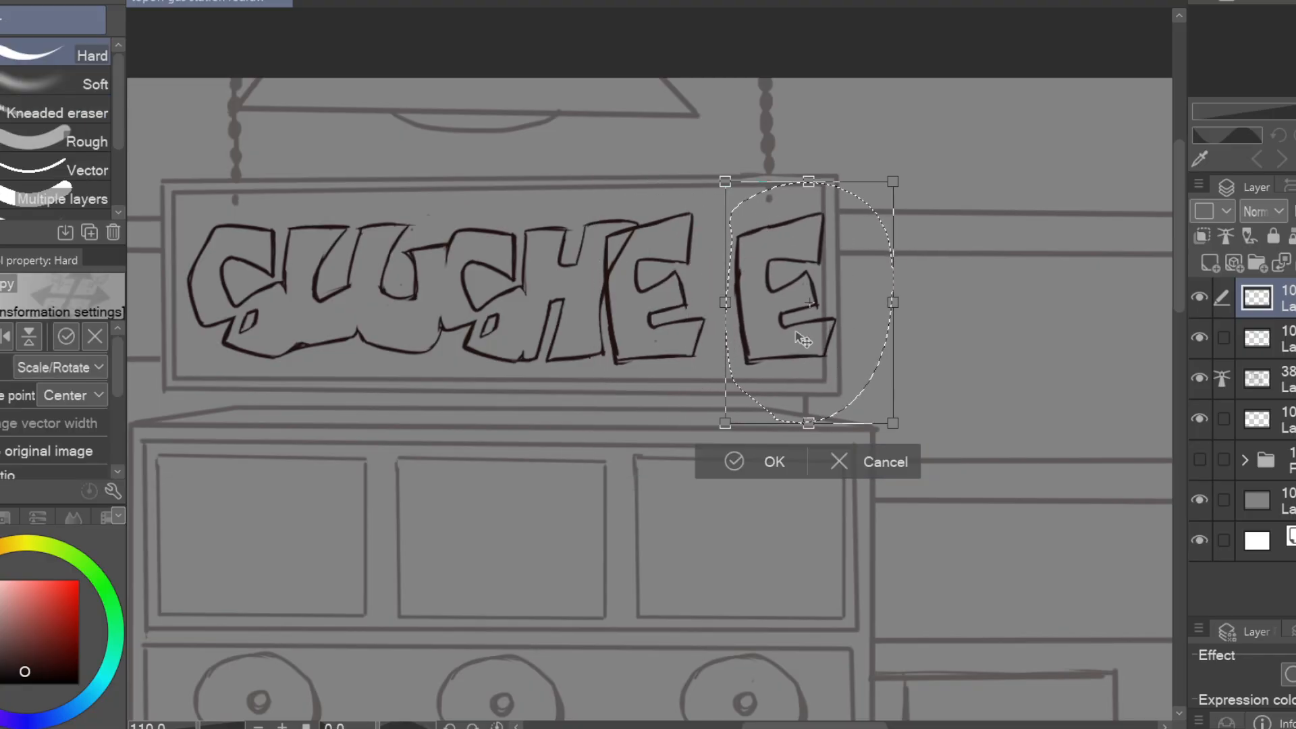
{"action": "left_click_drag", "start_coordinate": [803, 341], "coordinate": [763, 341]}
{"action": "key", "text": "Return"}
{"action": "key", "text": "ctrl+e"}
Clean up the overlapping lines between the two Es so they join into one shape
{"action": "key", "text": "p"}
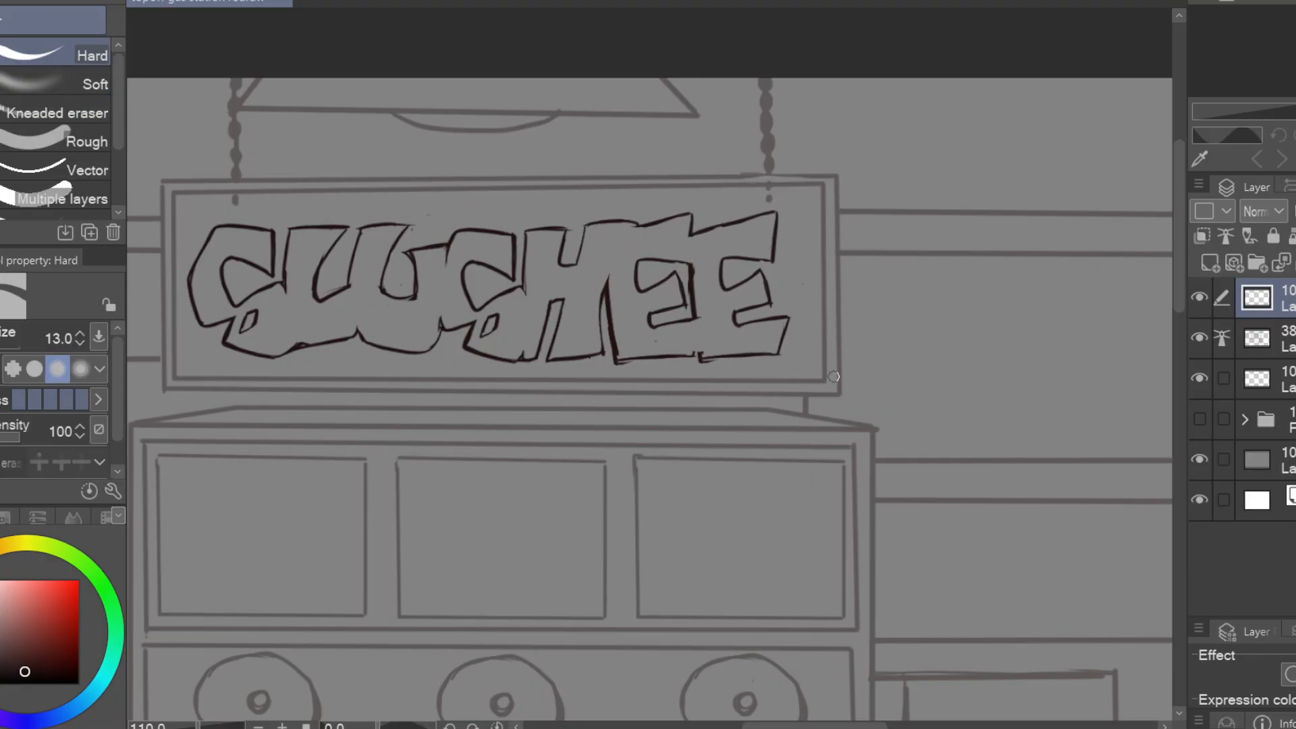
{"action": "key", "text": "p"}
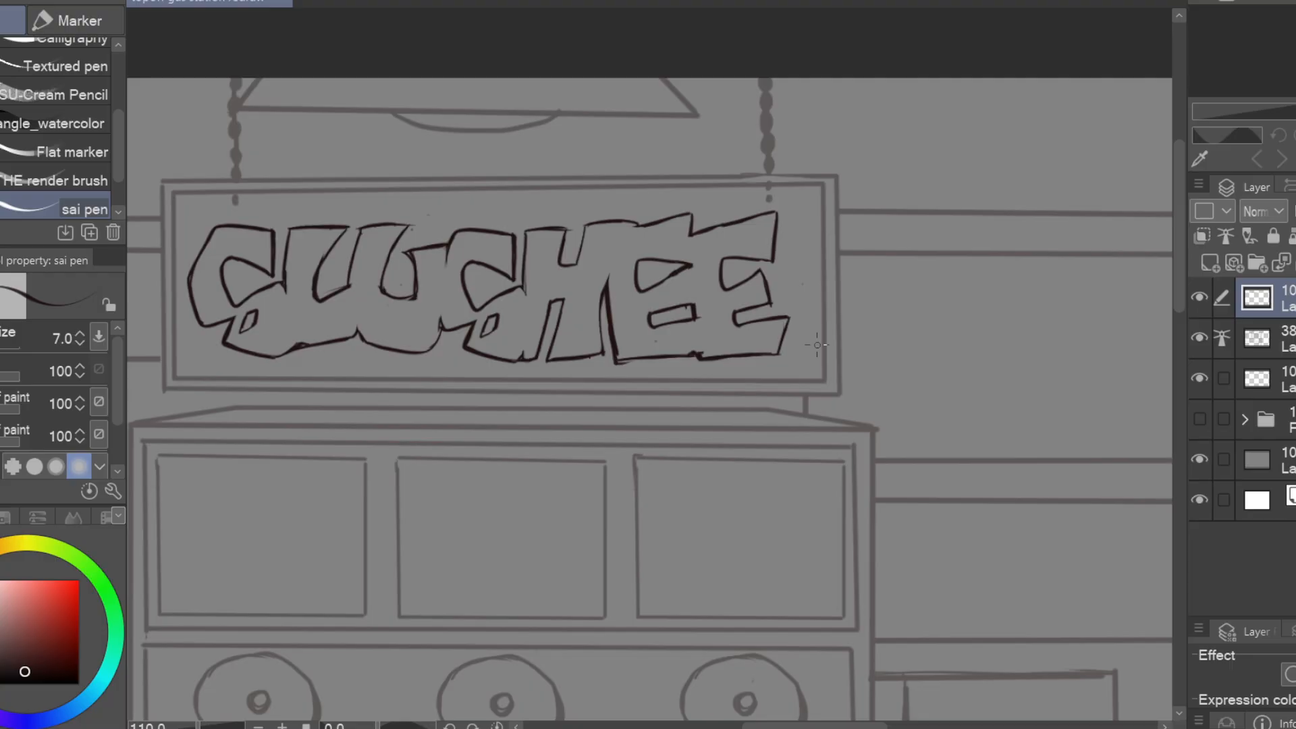
{"action": "key", "text": "e"}
{"action": "key", "text": "p"}
Draw a thin outer contour all around the SLUSHEE lettering with the sai pen at size 5
{"action": "scroll", "coordinate": [410, 310], "scroll_direction": "up", "scroll_amount": 1}
{"action": "left_click_drag", "start_coordinate": [397, 242], "coordinate": [360, 307]}
{"action": "left_click_drag", "start_coordinate": [360, 307], "coordinate": [379, 390]}
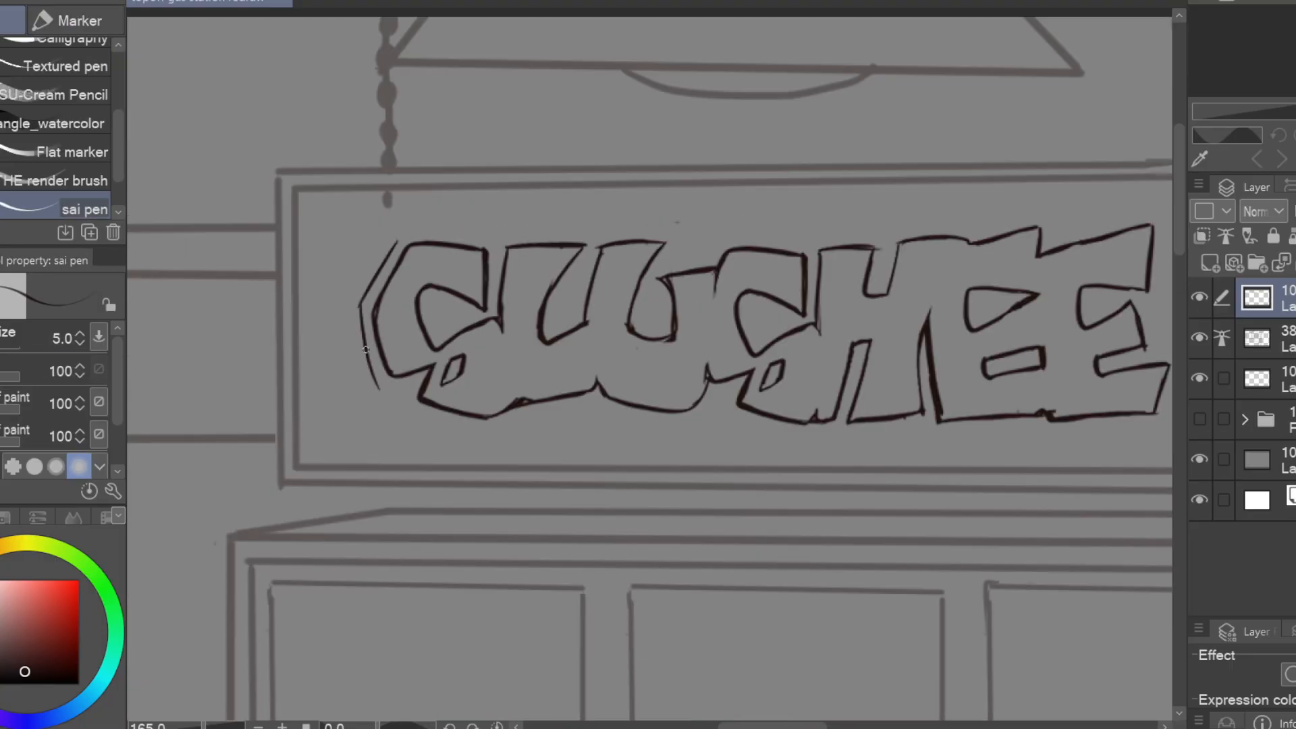
{"action": "mouse_move", "coordinate": [475, 237]}
{"action": "left_mouse_down"}
{"action": "mouse_move", "coordinate": [282, 211]}
{"action": "mouse_move", "coordinate": [208, 175]}
{"action": "left_mouse_up"}
{"action": "mouse_move", "coordinate": [209, 175]}
{"action": "left_mouse_down"}
{"action": "mouse_move", "coordinate": [314, 166]}
{"action": "mouse_move", "coordinate": [397, 193]}
{"action": "left_mouse_up"}
{"action": "left_click_drag", "start_coordinate": [397, 194], "coordinate": [428, 195]}
{"action": "left_click_drag", "start_coordinate": [445, 183], "coordinate": [699, 319]}
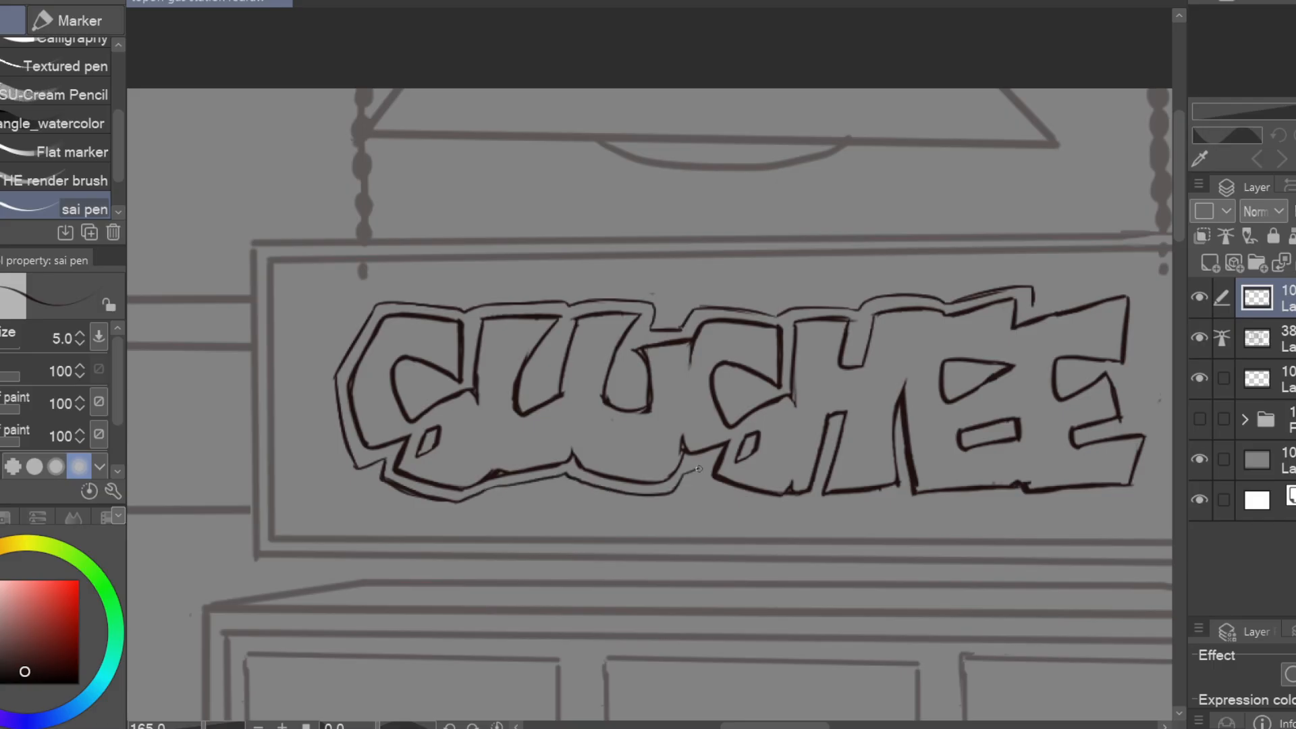
{"action": "left_click_drag", "start_coordinate": [1000, 502], "coordinate": [680, 483]}
{"action": "left_click_drag", "start_coordinate": [729, 271], "coordinate": [816, 337]}
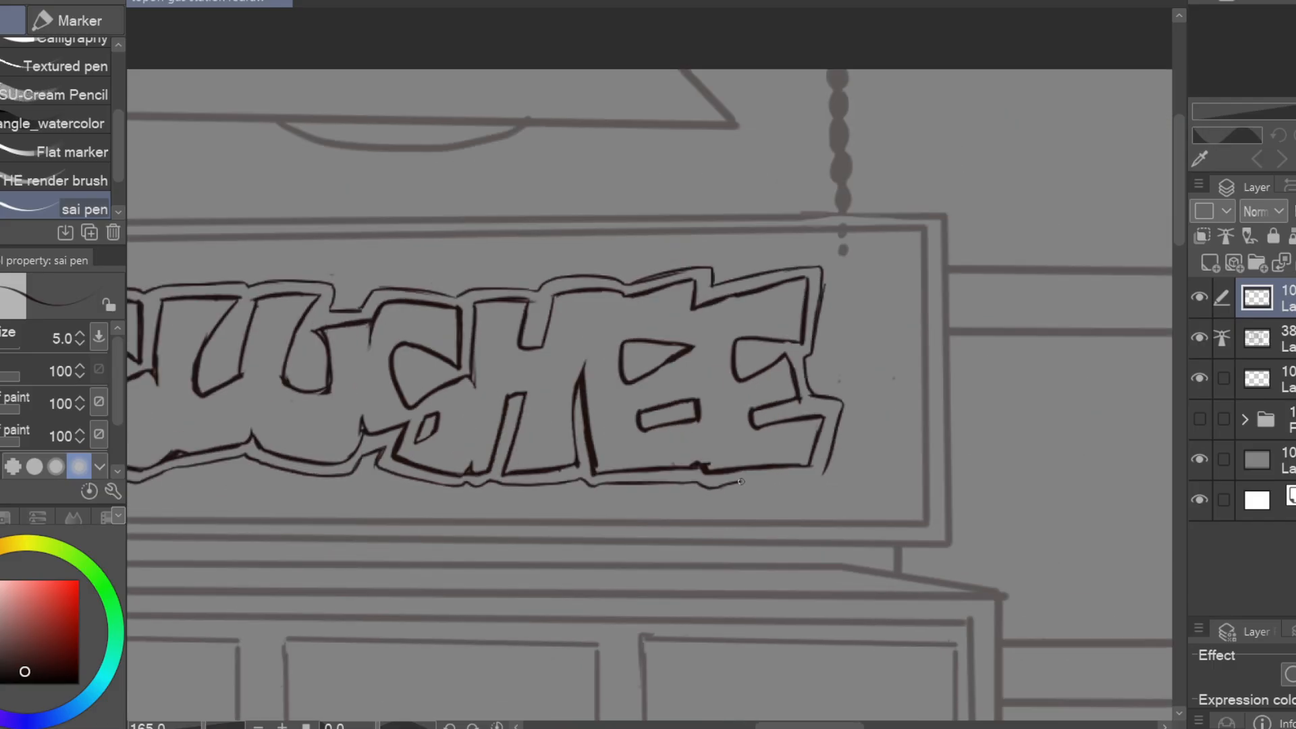
{"action": "left_click_drag", "start_coordinate": [741, 481], "coordinate": [824, 472]}
{"action": "left_click_drag", "start_coordinate": [871, 541], "coordinate": [1062, 541]}
Transform the outlined lettering to adjust its placement inside the sign frame
{"action": "scroll", "coordinate": [804, 353], "scroll_direction": "down", "scroll_amount": 1}
{"action": "key", "text": "ctrl+t"}
{"action": "left_click_drag", "start_coordinate": [804, 353], "coordinate": [806, 359]}
{"action": "key", "text": "Return"}
{"action": "scroll", "coordinate": [949, 373], "scroll_direction": "down", "scroll_amount": 1}
{"action": "scroll", "coordinate": [977, 237], "scroll_direction": "up", "scroll_amount": 2}
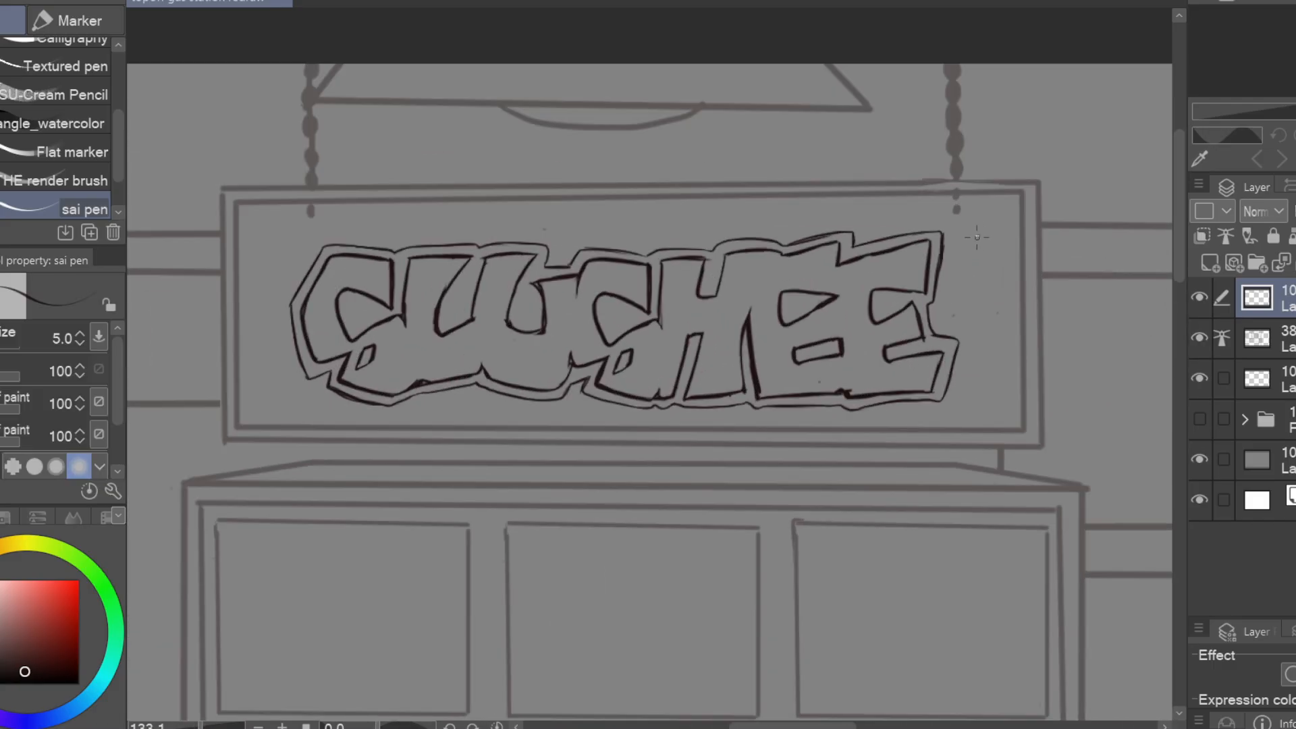
Add small splash drops and rounded bulges to the contour beside the upper corners of the lettering
{"action": "left_click_drag", "start_coordinate": [977, 237], "coordinate": [980, 236]}
{"action": "key", "text": "e"}
{"action": "left_click_drag", "start_coordinate": [940, 257], "coordinate": [936, 287]}
{"action": "key", "text": "p"}
{"action": "left_click_drag", "start_coordinate": [320, 255], "coordinate": [295, 294]}
{"action": "key", "text": "e"}
{"action": "key", "text": "p"}
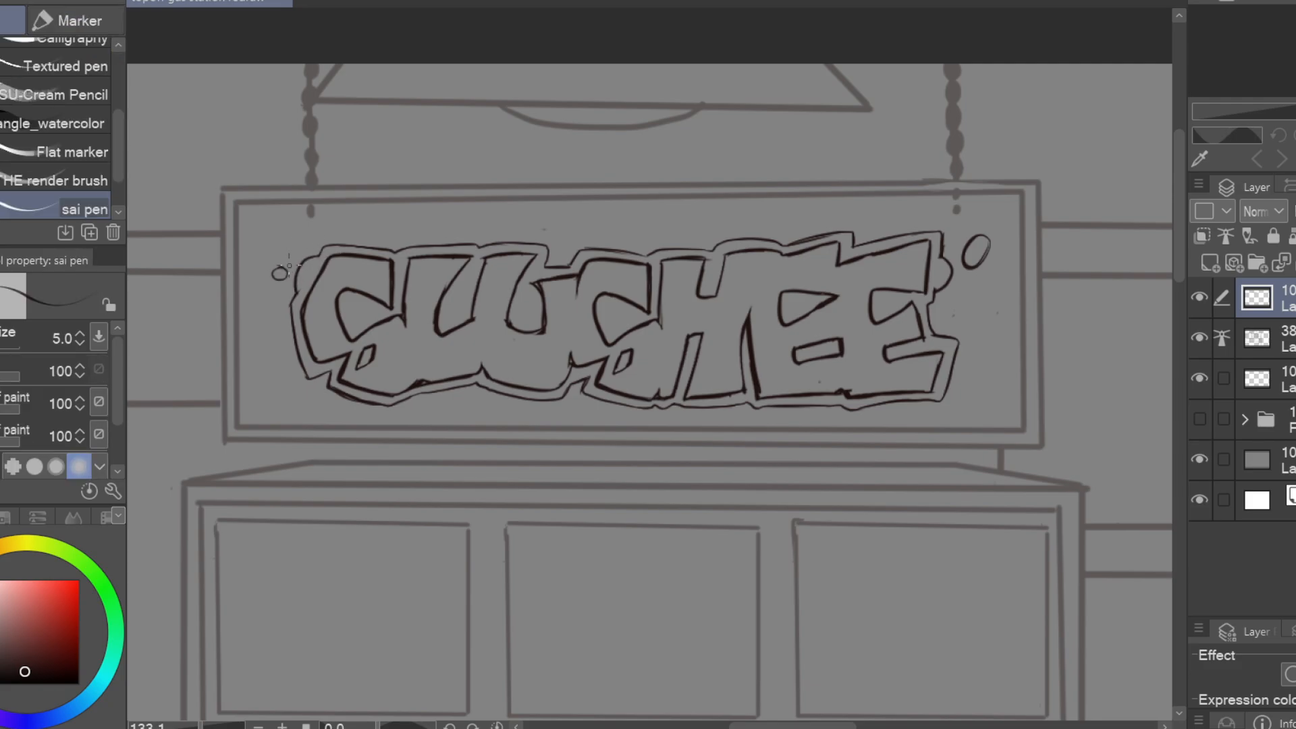
Add drips along the contour's lower edge and more splash drops around the lettering
{"action": "left_click_drag", "start_coordinate": [327, 375], "coordinate": [353, 399]}
{"action": "key", "text": "e"}
{"action": "key", "text": "p"}
{"action": "left_click_drag", "start_coordinate": [771, 407], "coordinate": [825, 408]}
{"action": "key", "text": "e"}
{"action": "key", "text": "p"}
{"action": "left_click_drag", "start_coordinate": [955, 295], "coordinate": [957, 293]}
{"action": "mouse_move", "coordinate": [1000, 390]}
{"action": "left_mouse_down"}
{"action": "mouse_move", "coordinate": [1020, 374]}
{"action": "mouse_move", "coordinate": [971, 366]}
{"action": "mouse_move", "coordinate": [987, 334]}
{"action": "left_mouse_up"}
Recentre the lettering with its splash drops within the sign frame
{"action": "key", "text": "e"}
{"action": "key", "text": "ctrl+t"}
{"action": "left_click_drag", "start_coordinate": [664, 290], "coordinate": [656, 286]}
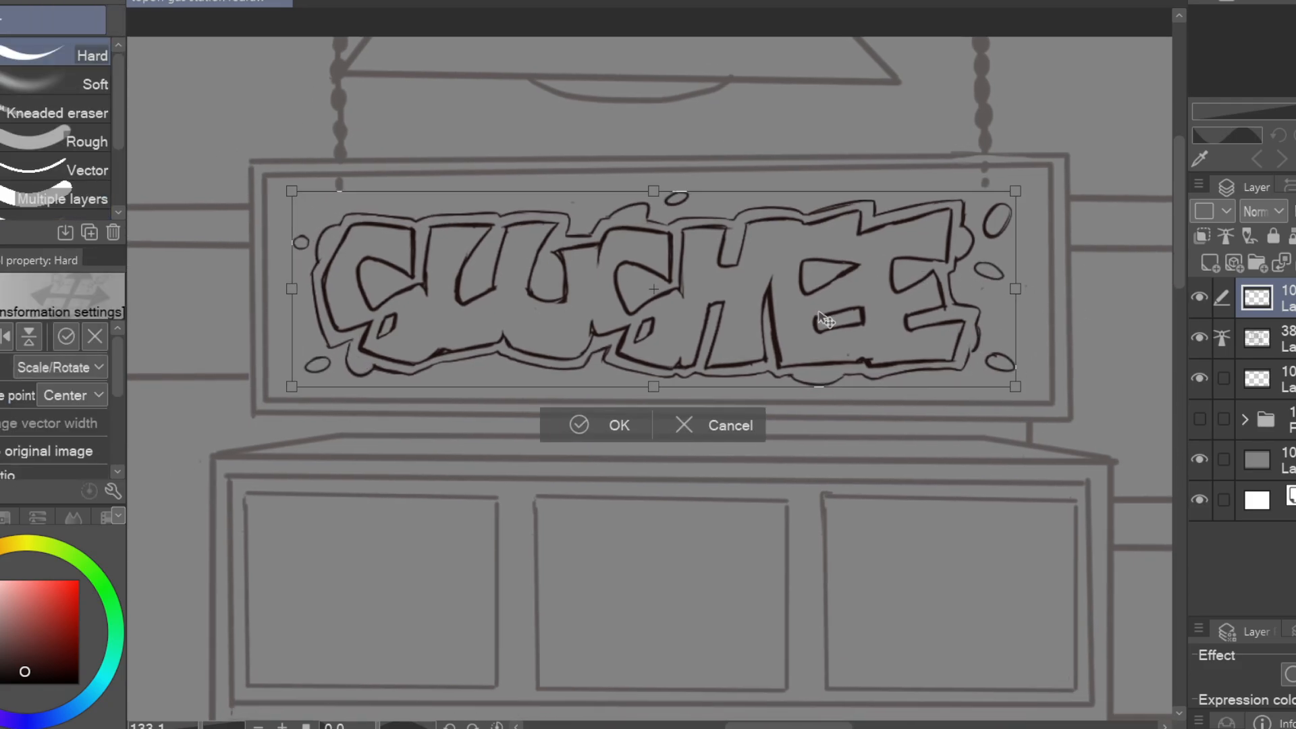
{"action": "key", "text": "Return"}
Draw a bear paw print in the machine's first flavour panel and fill its pads solid
{"action": "key", "text": "p"}
{"action": "scroll", "coordinate": [392, 306], "scroll_direction": "up", "scroll_amount": 1}
{"action": "mouse_move", "coordinate": [533, 424]}
{"action": "left_mouse_down"}
{"action": "mouse_move", "coordinate": [592, 302]}
{"action": "mouse_move", "coordinate": [573, 327]}
{"action": "mouse_move", "coordinate": [539, 310]}
{"action": "mouse_move", "coordinate": [567, 303]}
{"action": "mouse_move", "coordinate": [555, 443]}
{"action": "mouse_move", "coordinate": [574, 466]}
{"action": "left_mouse_up"}
{"action": "key", "text": "g"}
{"action": "left_click", "coordinate": [574, 392]}
{"action": "left_click", "coordinate": [597, 449]}
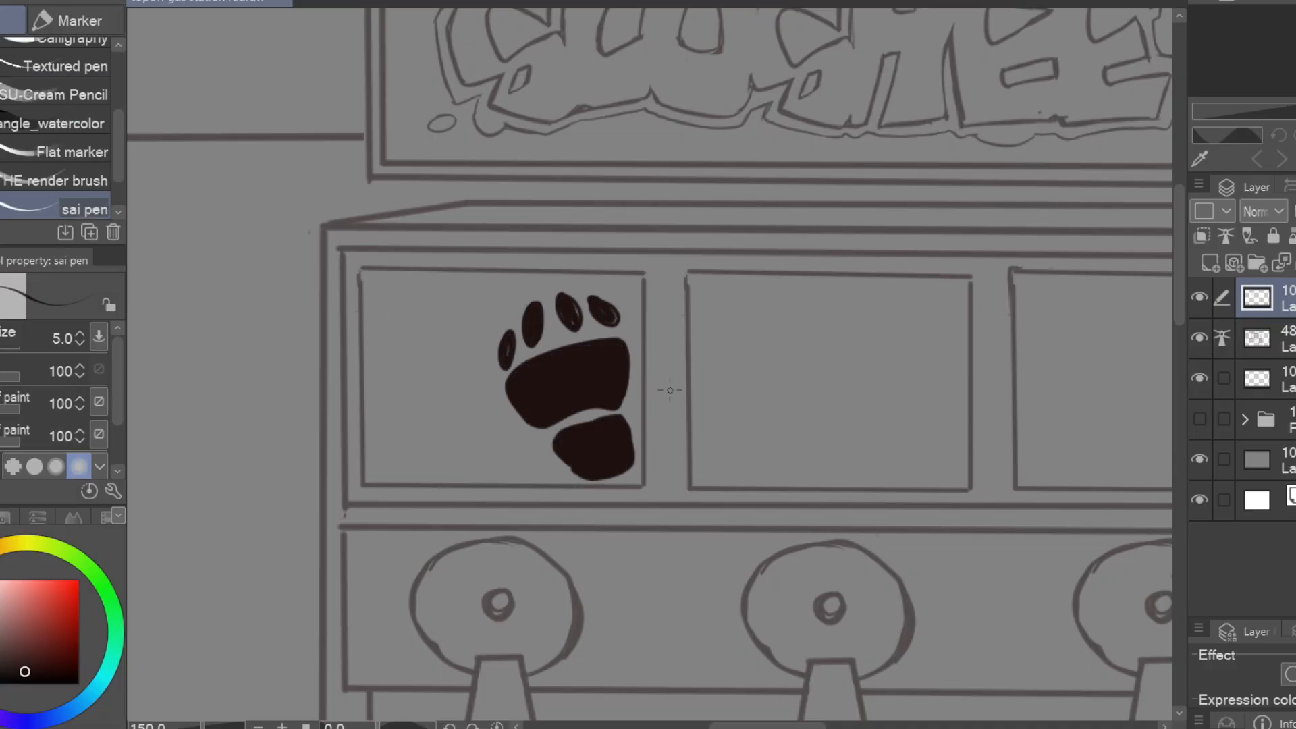
Move the paw print into the panel's lower-right corner and trim the part that extends past the frame
{"action": "key", "text": "ctrl+t"}
{"action": "left_click_drag", "start_coordinate": [567, 387], "coordinate": [581, 410]}
{"action": "left_click", "coordinate": [547, 557]}
{"action": "key", "text": "e"}
Add pointed claws to the toes of the paw print
{"action": "key", "text": "p"}
{"action": "mouse_move", "coordinate": [647, 494]}
{"action": "left_mouse_down"}
{"action": "mouse_move", "coordinate": [596, 493]}
{"action": "mouse_move", "coordinate": [640, 486]}
{"action": "left_mouse_up"}
{"action": "left_click_drag", "start_coordinate": [690, 354], "coordinate": [764, 391]}
{"action": "mouse_move", "coordinate": [647, 347]}
{"action": "left_mouse_down"}
{"action": "mouse_move", "coordinate": [1004, 373]}
{"action": "mouse_move", "coordinate": [819, 359]}
{"action": "left_mouse_up"}
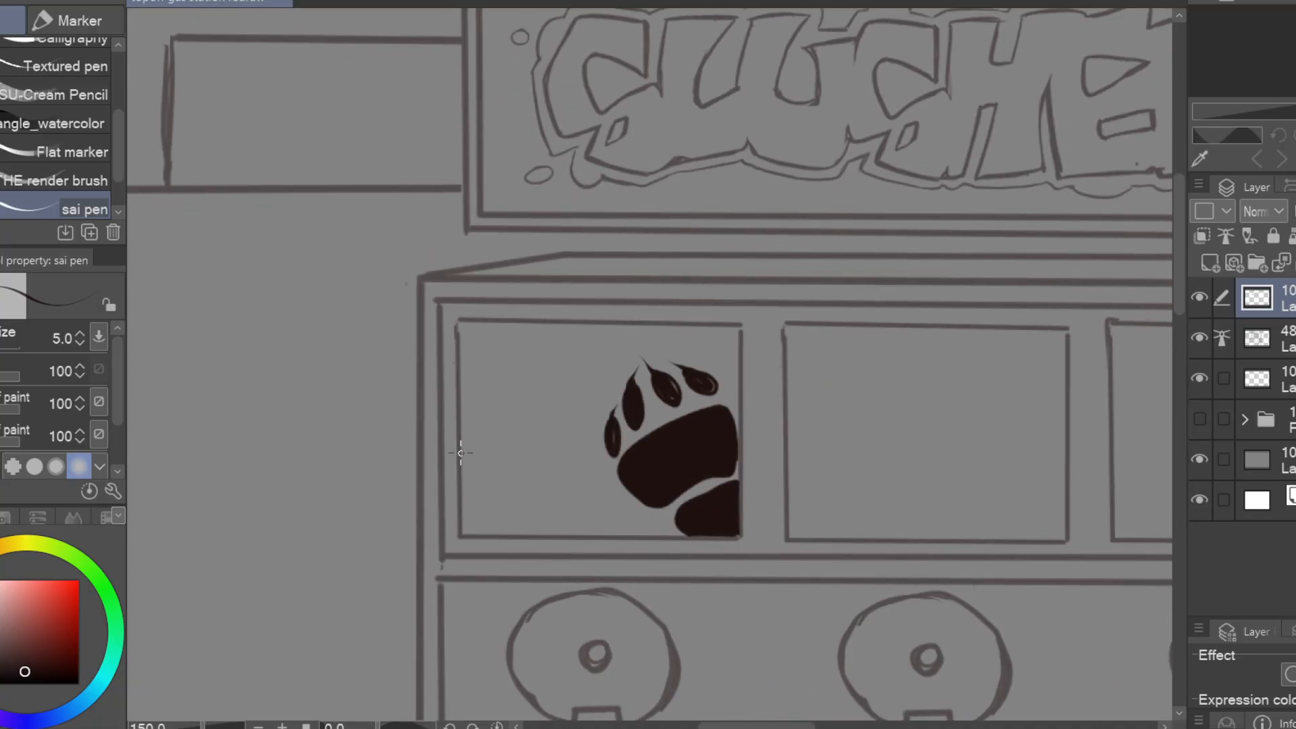
Draw a pear outline beside the paw print and letter "POLAR BEAR PEAR" on the first panel
{"action": "left_click_drag", "start_coordinate": [461, 453], "coordinate": [523, 530]}
{"action": "key", "text": "ctrl+z"}
{"action": "mouse_move", "coordinate": [489, 426]}
{"action": "left_mouse_down"}
{"action": "mouse_move", "coordinate": [520, 396]}
{"action": "mouse_move", "coordinate": [550, 532]}
{"action": "left_mouse_up"}
{"action": "key", "text": "ctrl+z"}
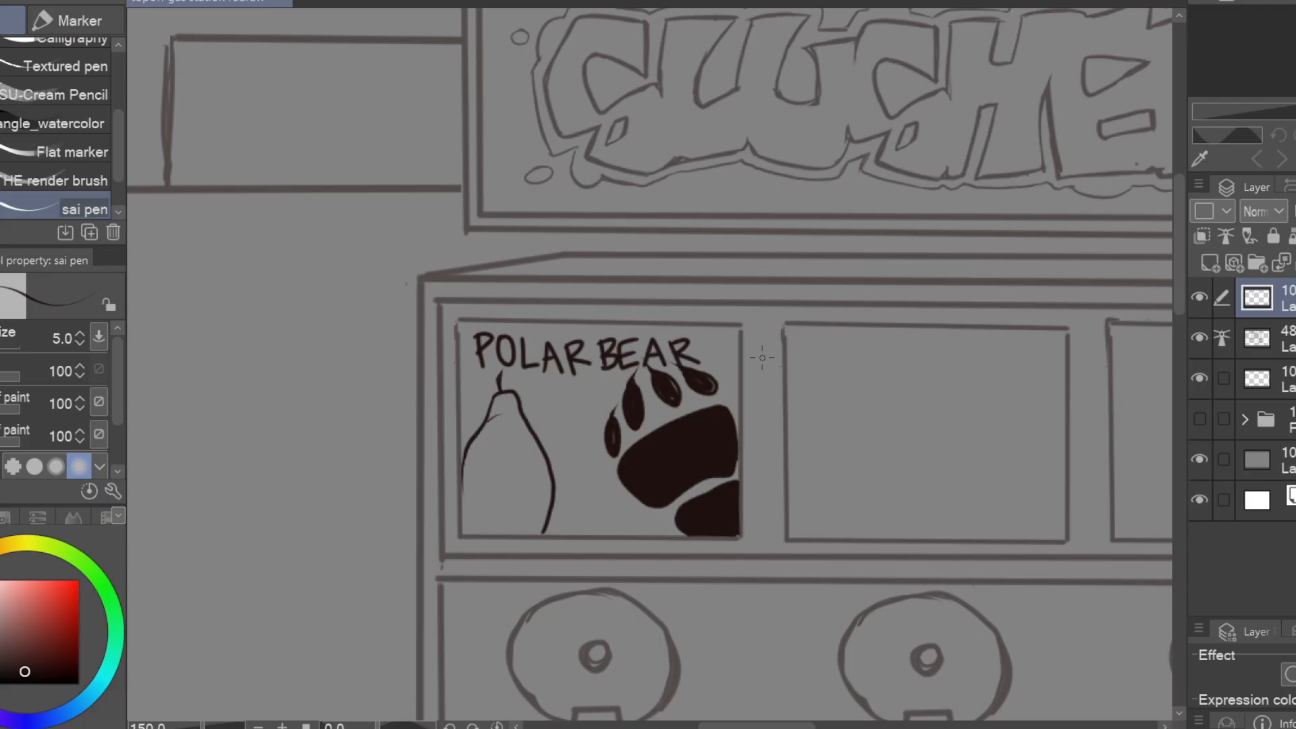
{"action": "left_click_drag", "start_coordinate": [1013, 425], "coordinate": [718, 435]}
Draw flowing liquid waves with small bubbles across the second flavour panel
{"action": "left_click_drag", "start_coordinate": [721, 340], "coordinate": [497, 476]}
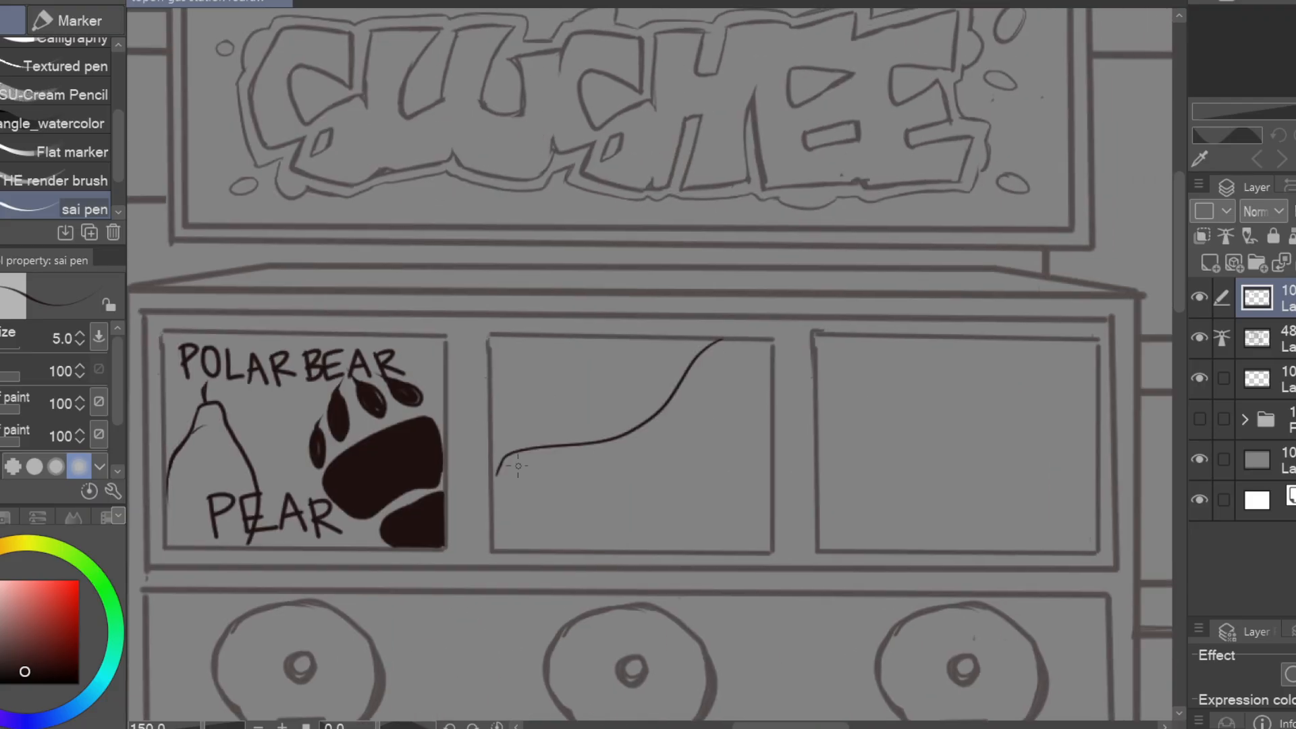
{"action": "key", "text": "ctrl+z"}
{"action": "left_click_drag", "start_coordinate": [770, 342], "coordinate": [496, 424]}
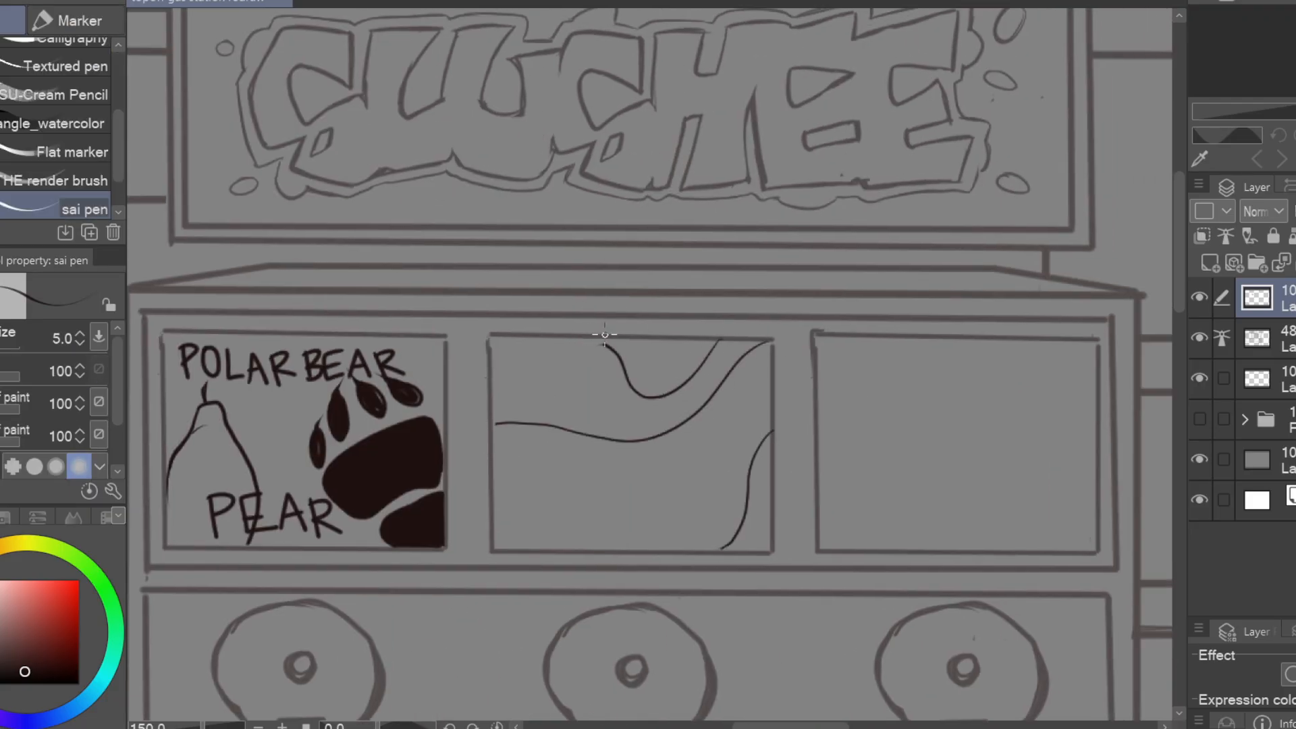
{"action": "left_click_drag", "start_coordinate": [806, 366], "coordinate": [929, 379]}
Hand-letter "MT COLA" beneath the waves on the second flavour panel
{"action": "left_click_drag", "start_coordinate": [636, 539], "coordinate": [674, 535]}
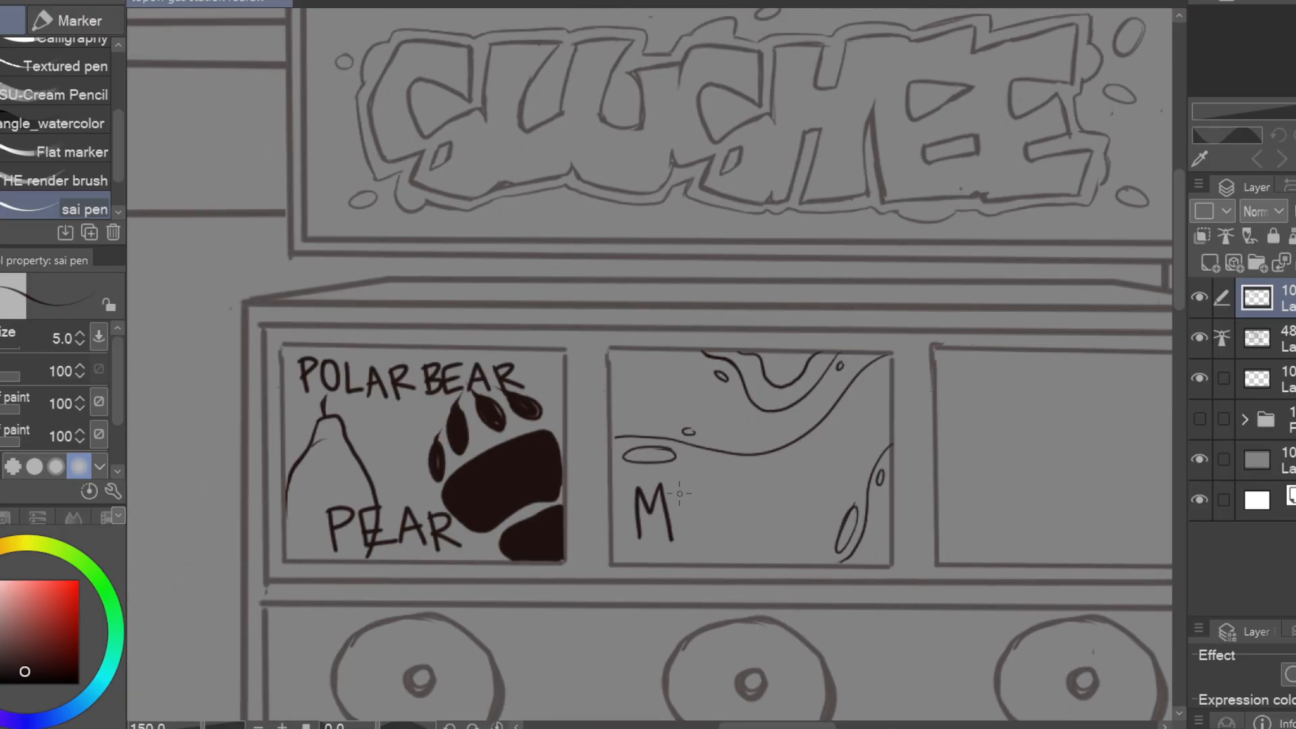
{"action": "left_click_drag", "start_coordinate": [693, 488], "coordinate": [695, 537]}
{"action": "left_click_drag", "start_coordinate": [678, 489], "coordinate": [713, 483]}
{"action": "left_click_drag", "start_coordinate": [761, 480], "coordinate": [764, 525]}
{"action": "mouse_move", "coordinate": [781, 475]}
{"action": "left_mouse_down"}
{"action": "mouse_move", "coordinate": [832, 496]}
{"action": "mouse_move", "coordinate": [601, 451]}
{"action": "left_mouse_up"}
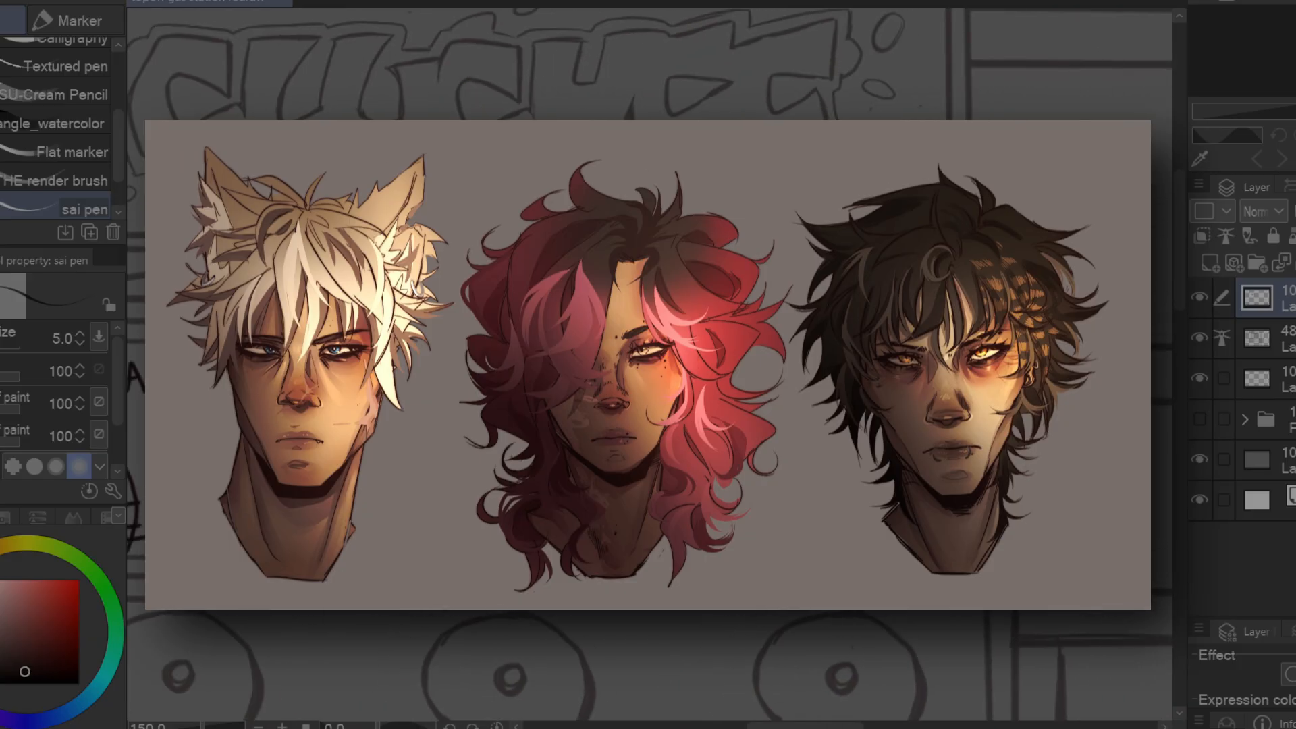
{"action": "mouse_move", "coordinate": [857, 342]}
{"action": "left_mouse_down"}
{"action": "mouse_move", "coordinate": [683, 466]}
{"action": "mouse_move", "coordinate": [888, 353]}
{"action": "left_mouse_up"}
{"action": "key", "text": "ctrl+z"}
{"action": "key", "text": "ctrl+z"}
Draw a rectangular paper note over the third flavour panel, with a tape strip and a folded corner
{"action": "left_click_drag", "start_coordinate": [727, 328], "coordinate": [729, 570]}
{"action": "left_click", "coordinate": [959, 568], "text": "shift"}
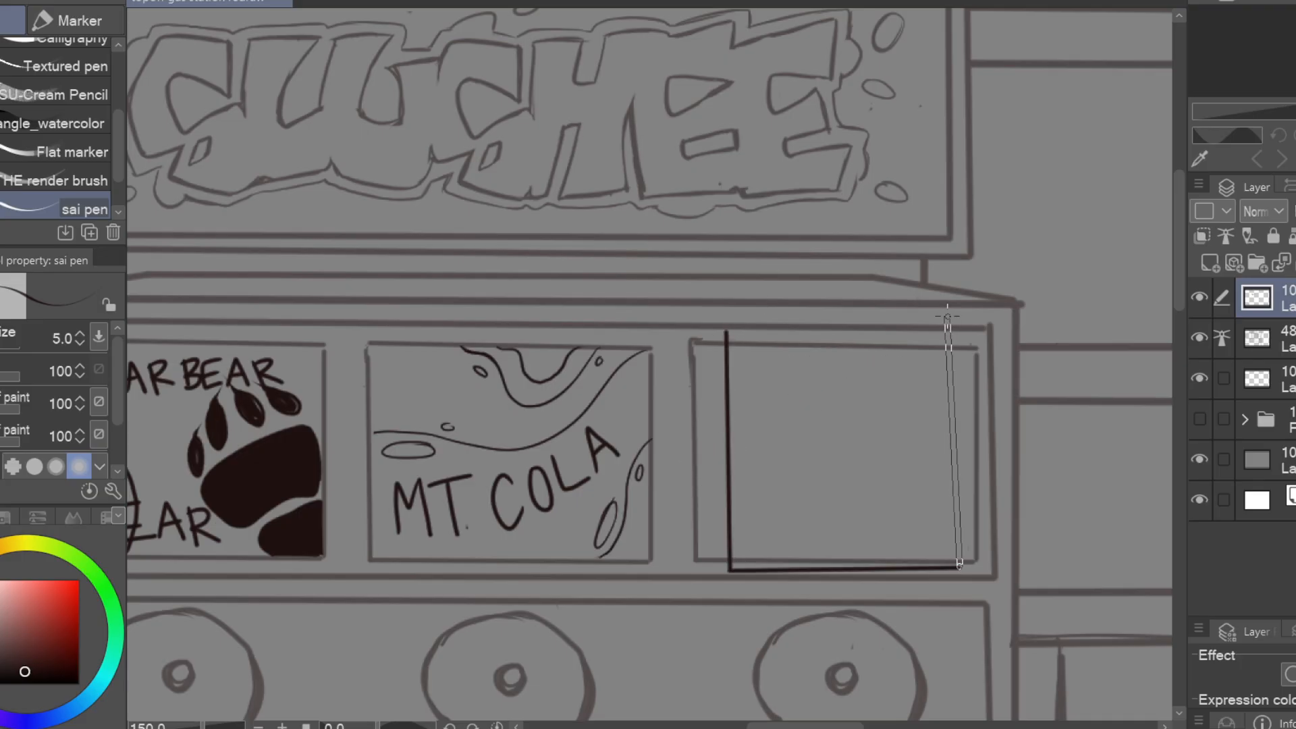
{"action": "left_click", "coordinate": [947, 316], "text": "shift"}
{"action": "left_click", "coordinate": [728, 315], "text": "shift"}
{"action": "mouse_move", "coordinate": [818, 293]}
{"action": "left_mouse_down"}
{"action": "mouse_move", "coordinate": [859, 321]}
{"action": "mouse_move", "coordinate": [822, 249]}
{"action": "left_mouse_up"}
{"action": "left_click_drag", "start_coordinate": [723, 510], "coordinate": [746, 536]}
{"action": "key", "text": "e"}
{"action": "left_click_drag", "start_coordinate": [984, 396], "coordinate": [1113, 422]}
{"action": "key", "text": "p"}
Hand-letter "OUT OF ORDER" on three lines across the paper note
{"action": "left_click_drag", "start_coordinate": [920, 347], "coordinate": [922, 348]}
{"action": "left_click_drag", "start_coordinate": [949, 349], "coordinate": [964, 347]}
{"action": "left_click_drag", "start_coordinate": [997, 437], "coordinate": [897, 412]}
{"action": "key", "text": "ctrl+z"}
{"action": "left_click_drag", "start_coordinate": [865, 388], "coordinate": [858, 502]}
{"action": "left_click_drag", "start_coordinate": [1002, 459], "coordinate": [958, 461]}
Erase the panel lines hidden behind the note on the machine's line layer, returning to the top layer
{"action": "left_click", "coordinate": [1269, 337]}
{"action": "key", "text": "e"}
{"action": "mouse_move", "coordinate": [810, 295]}
{"action": "left_mouse_down"}
{"action": "mouse_move", "coordinate": [808, 270]}
{"action": "mouse_move", "coordinate": [721, 295]}
{"action": "left_mouse_up"}
{"action": "left_click_drag", "start_coordinate": [708, 312], "coordinate": [872, 314]}
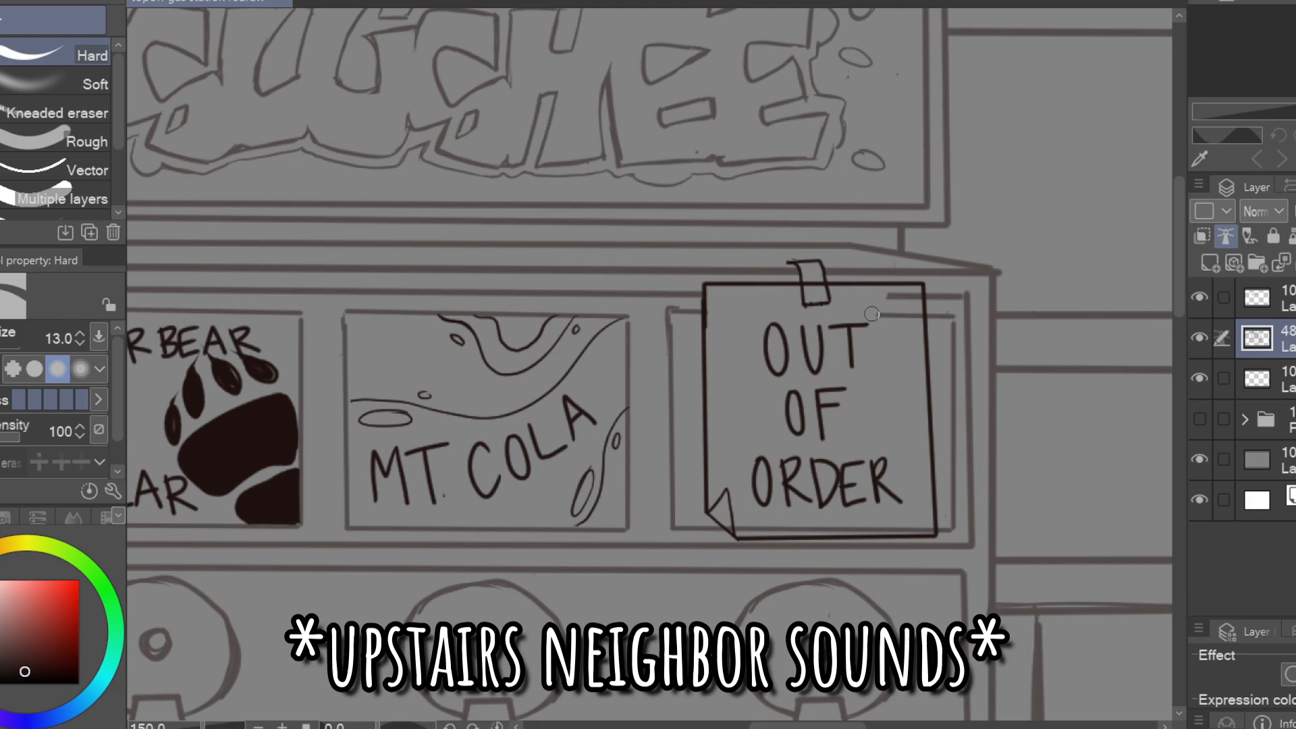
{"action": "left_click", "coordinate": [1257, 297]}
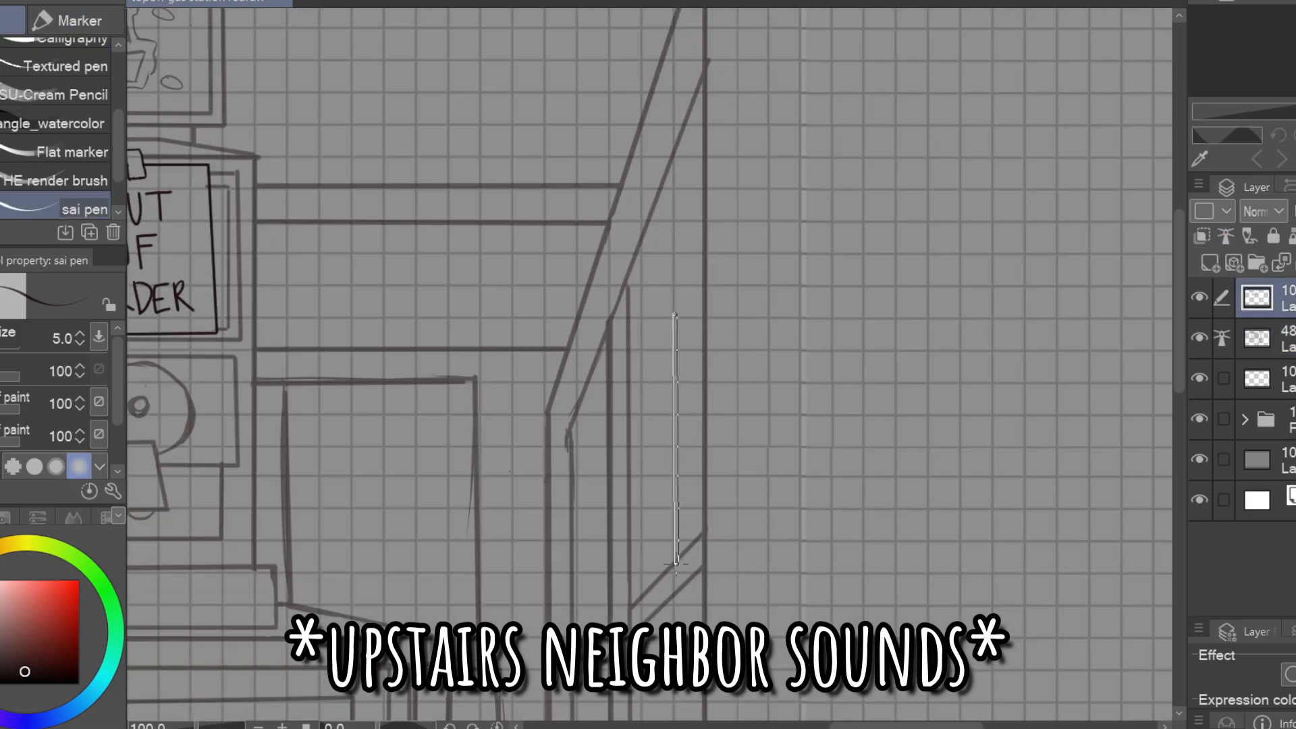
Draw vertical item edges with slanted tops in the upper compartment of the side shelving, following the perspective grid
{"action": "left_click_drag", "start_coordinate": [675, 560], "coordinate": [703, 284]}
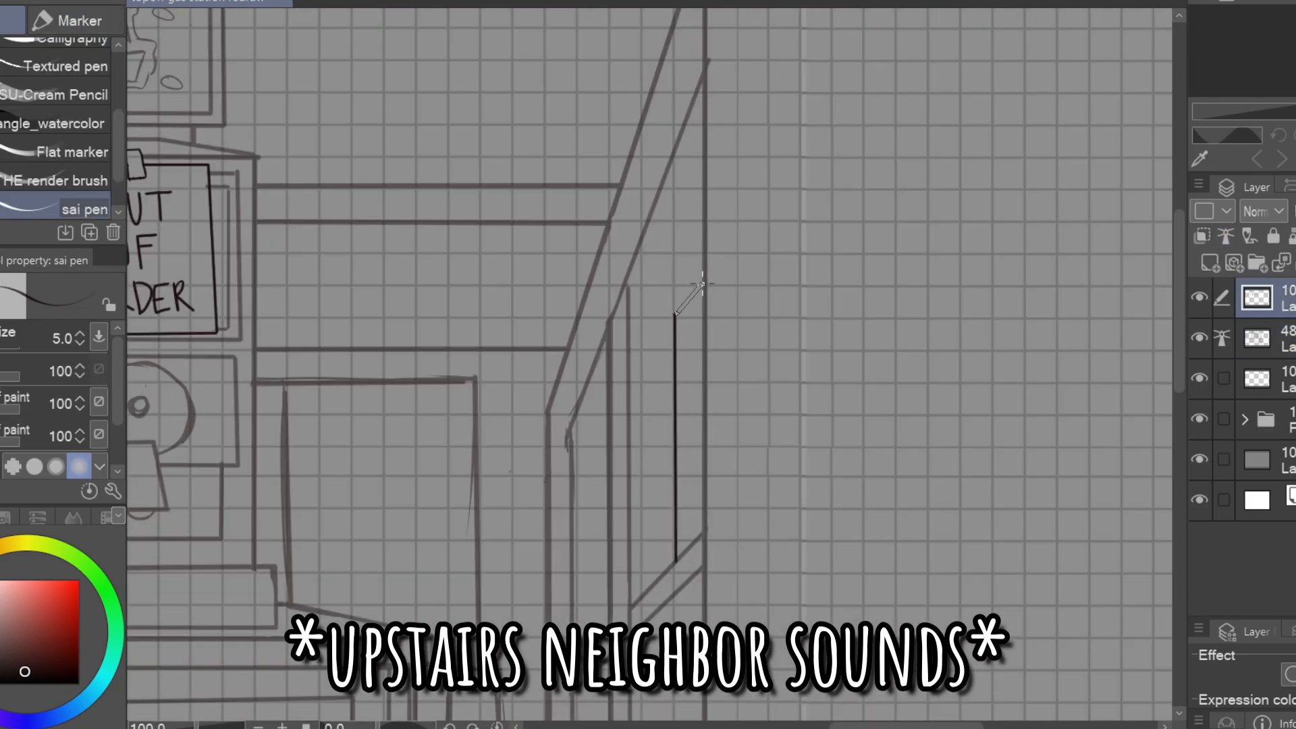
{"action": "left_click_drag", "start_coordinate": [639, 353], "coordinate": [639, 594]}
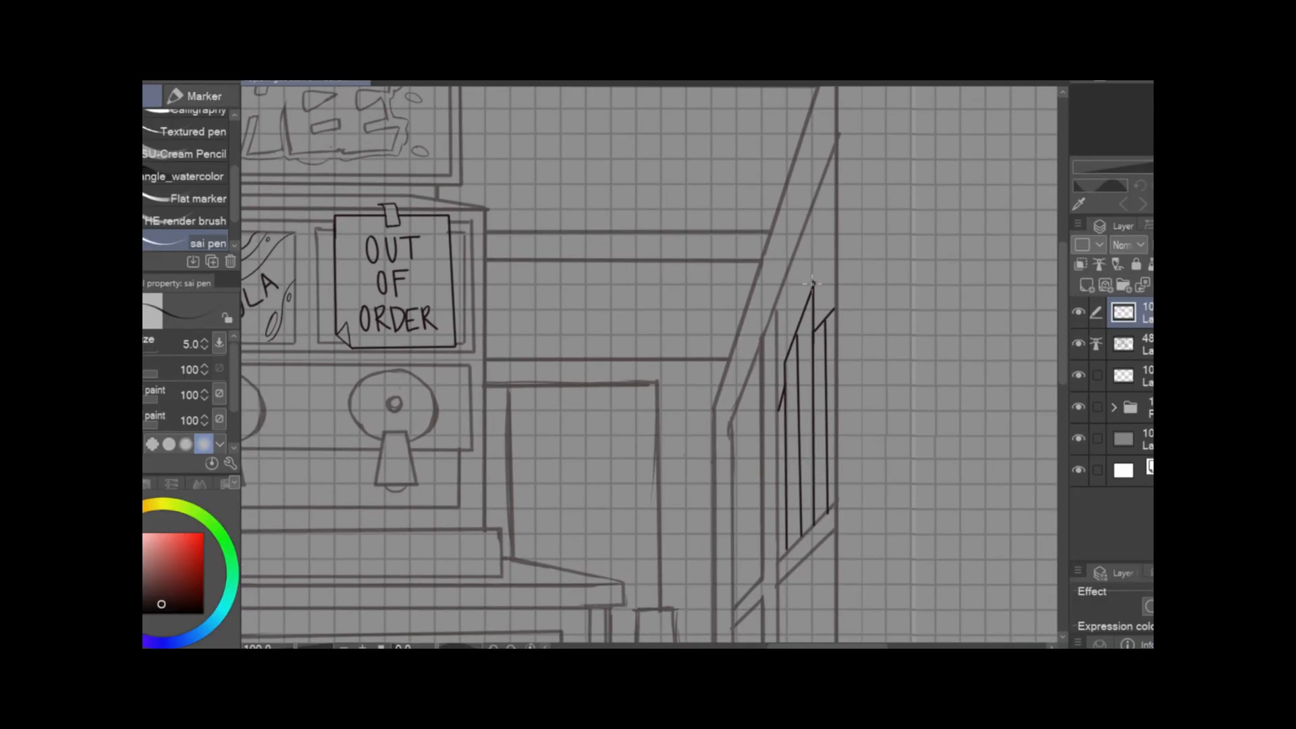
{"action": "scroll", "coordinate": [782, 255], "scroll_direction": "up", "scroll_amount": 5}
{"action": "left_click", "coordinate": [699, 531]}
{"action": "left_click", "coordinate": [700, 335], "text": "shift"}
Draw vertical item edges with slanted tops in the middle compartment of the side shelving
{"action": "left_click_drag", "start_coordinate": [782, 255], "coordinate": [673, 432]}
{"action": "left_click", "coordinate": [723, 310], "text": "shift"}
{"action": "left_click", "coordinate": [674, 548]}
{"action": "left_click", "coordinate": [674, 288], "text": "shift"}
{"action": "left_click", "coordinate": [651, 404], "text": "shift"}
{"action": "left_click", "coordinate": [681, 414], "text": "shift"}
{"action": "left_click_drag", "start_coordinate": [619, 511], "coordinate": [608, 546]}
{"action": "left_click_drag", "start_coordinate": [706, 514], "coordinate": [1007, 281]}
{"action": "scroll", "coordinate": [1007, 281], "scroll_direction": "down", "scroll_amount": 6}
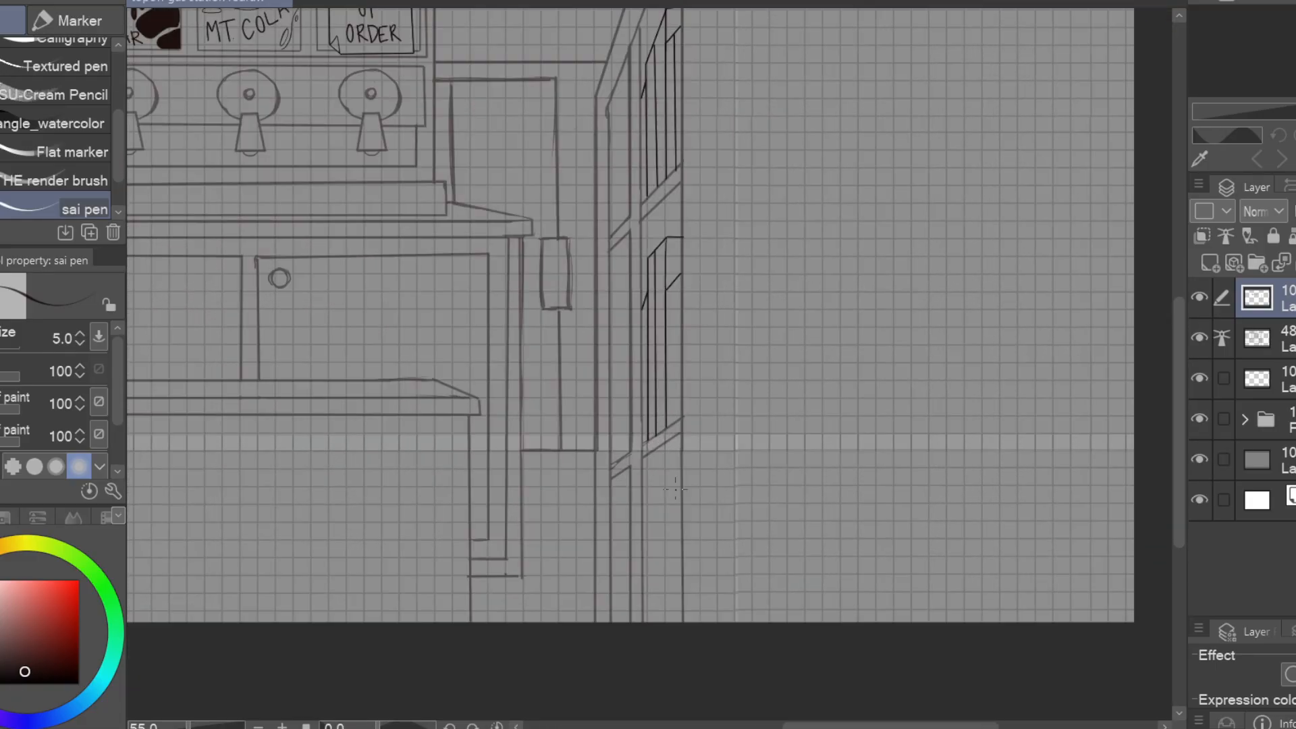
Draw straight vertical item edges with slanted tops in the lowest compartment of the side shelving
{"action": "scroll", "coordinate": [671, 596], "scroll_direction": "up", "scroll_amount": 6}
{"action": "left_click", "coordinate": [686, 370]}
{"action": "left_click", "coordinate": [625, 436], "text": "shift"}
{"action": "left_click", "coordinate": [625, 638], "text": "shift"}
{"action": "left_click_drag", "start_coordinate": [625, 496], "coordinate": [616, 531]}
{"action": "left_click", "coordinate": [640, 419]}
{"action": "left_click", "coordinate": [640, 638], "text": "shift"}
{"action": "left_click", "coordinate": [662, 396]}
{"action": "left_click", "coordinate": [663, 637], "text": "shift"}
{"action": "left_click_drag", "start_coordinate": [740, 468], "coordinate": [900, 594]}
{"action": "scroll", "coordinate": [882, 492], "scroll_direction": "down", "scroll_amount": 6}
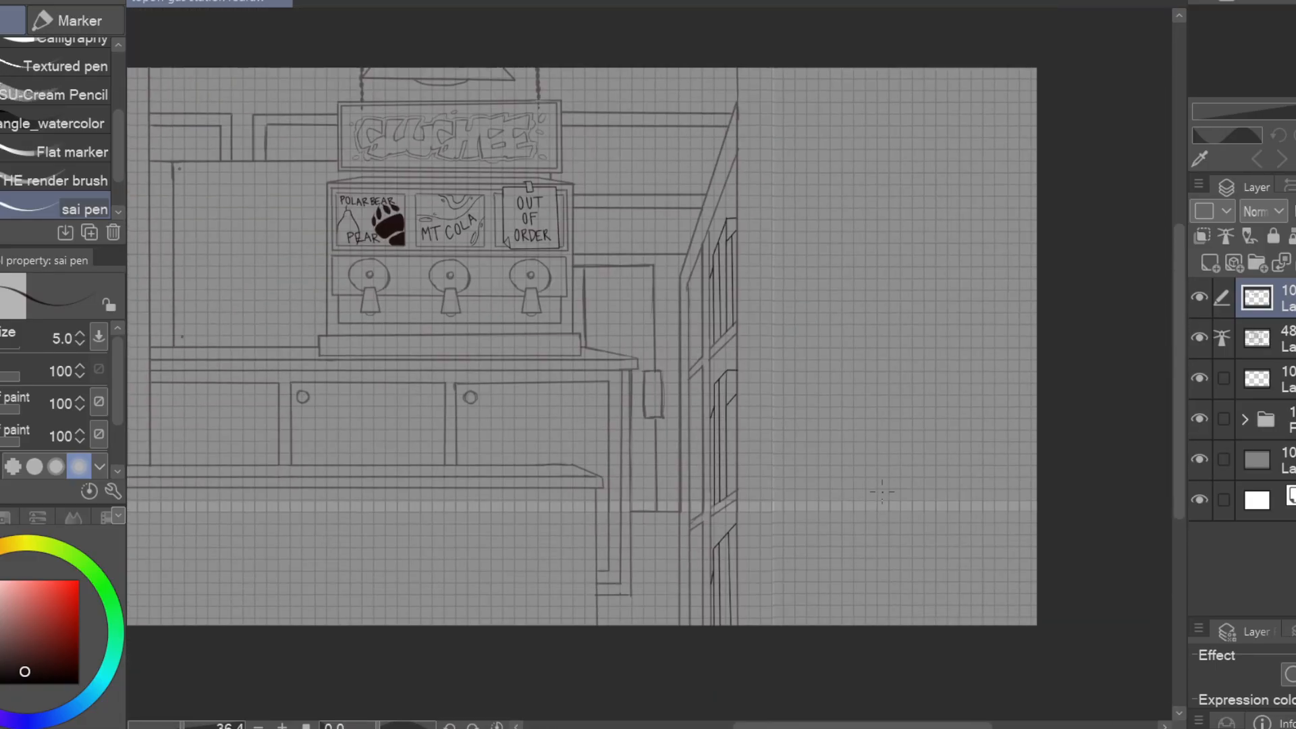
Draw a snack bag with crimped ends in the narrow upper compartment of the side shelving
{"action": "scroll", "coordinate": [882, 492], "scroll_direction": "up", "scroll_amount": 6}
{"action": "left_click_drag", "start_coordinate": [709, 255], "coordinate": [683, 312]}
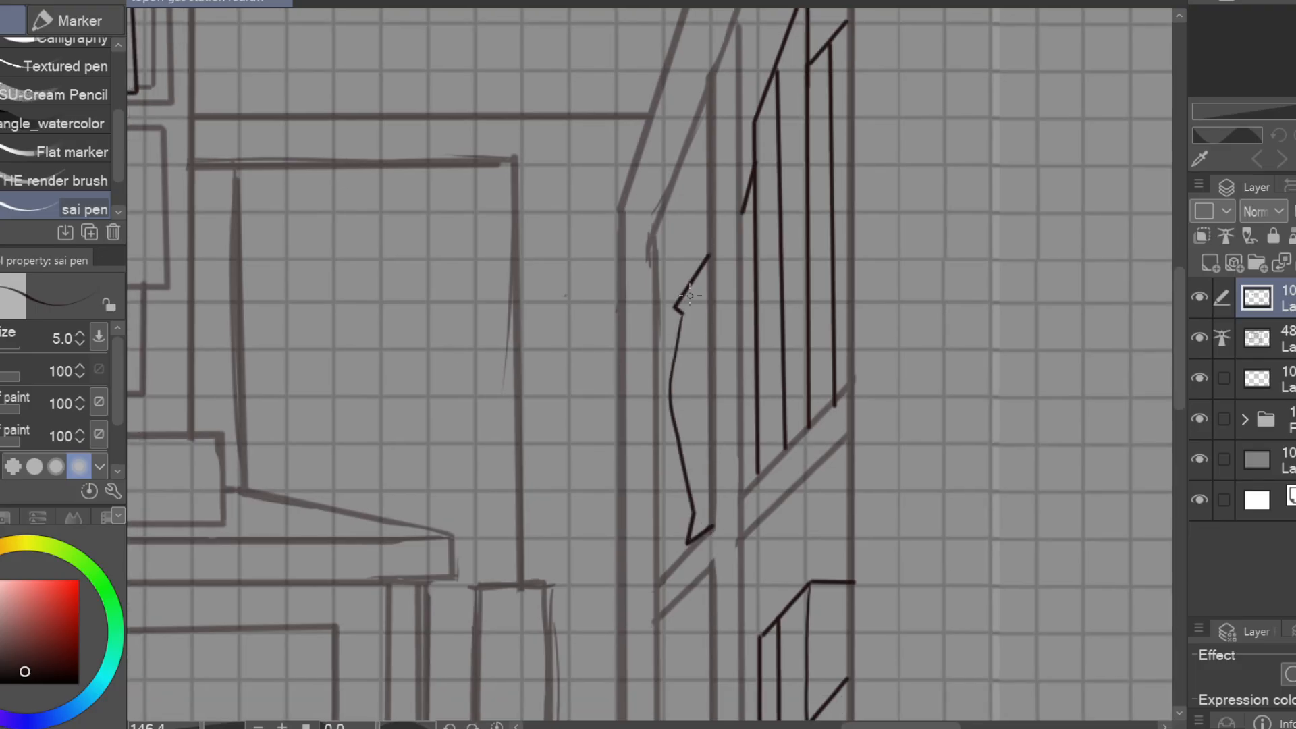
{"action": "left_click_drag", "start_coordinate": [653, 383], "coordinate": [696, 544]}
{"action": "left_click_drag", "start_coordinate": [710, 281], "coordinate": [847, 263]}
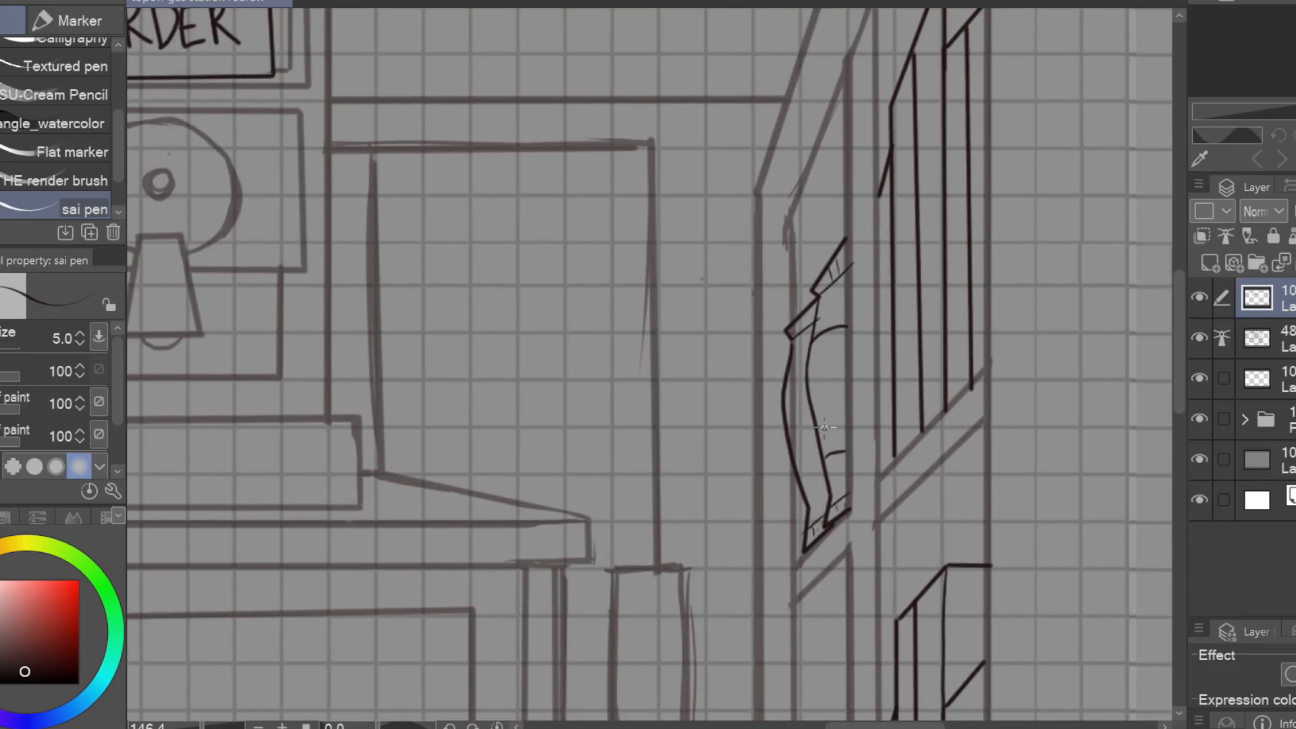
Draw straight-edged boxes in the narrow middle and lower compartments of the side shelving
{"action": "left_click_drag", "start_coordinate": [866, 494], "coordinate": [751, 4]}
{"action": "left_click", "coordinate": [703, 436]}
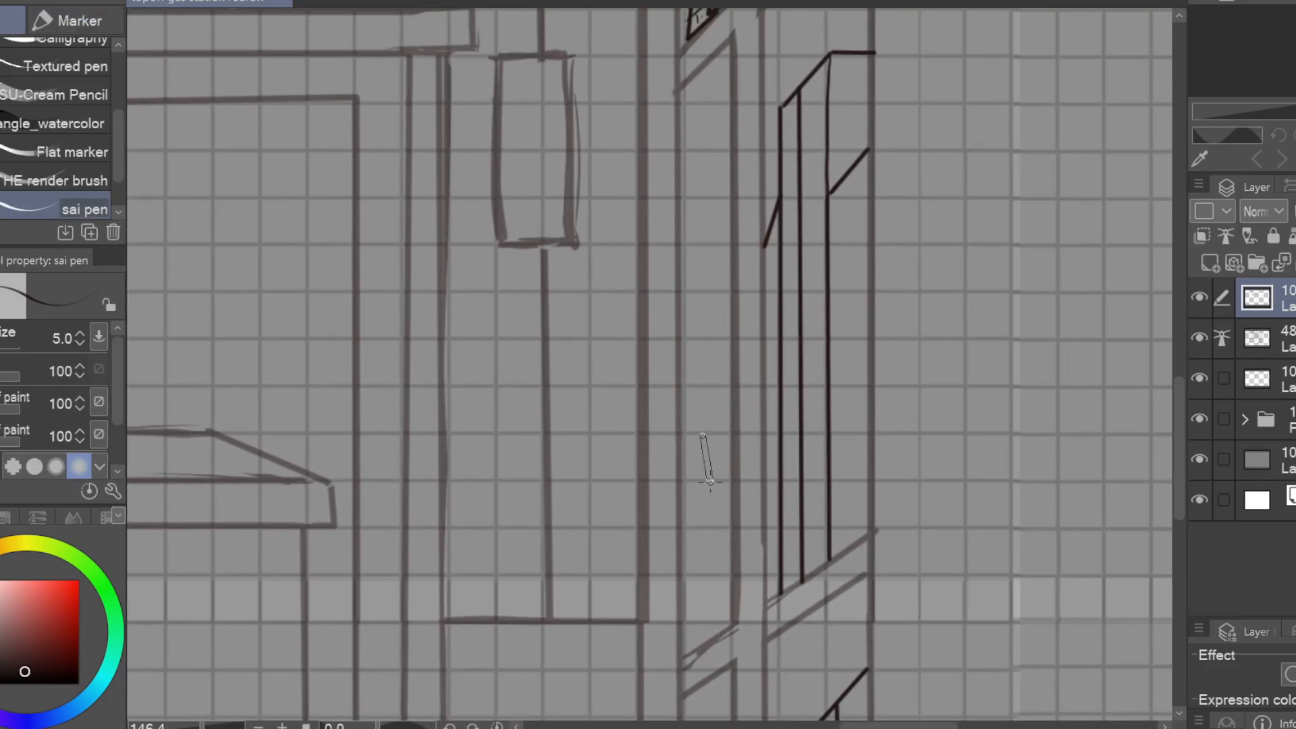
{"action": "left_click", "coordinate": [733, 433], "text": "shift"}
{"action": "left_click_drag", "start_coordinate": [734, 433], "coordinate": [720, 502]}
{"action": "left_click_drag", "start_coordinate": [717, 266], "coordinate": [667, 316]}
{"action": "left_click_drag", "start_coordinate": [680, 306], "coordinate": [684, 709]}
{"action": "left_click_drag", "start_coordinate": [761, 442], "coordinate": [790, 40]}
{"action": "left_click_drag", "start_coordinate": [765, 280], "coordinate": [744, 325]}
{"action": "left_click", "coordinate": [747, 564], "text": "shift"}
{"action": "mouse_move", "coordinate": [730, 554]}
{"action": "left_mouse_down"}
{"action": "mouse_move", "coordinate": [733, 254]}
{"action": "mouse_move", "coordinate": [879, 220]}
{"action": "mouse_move", "coordinate": [878, 284]}
{"action": "left_mouse_up"}
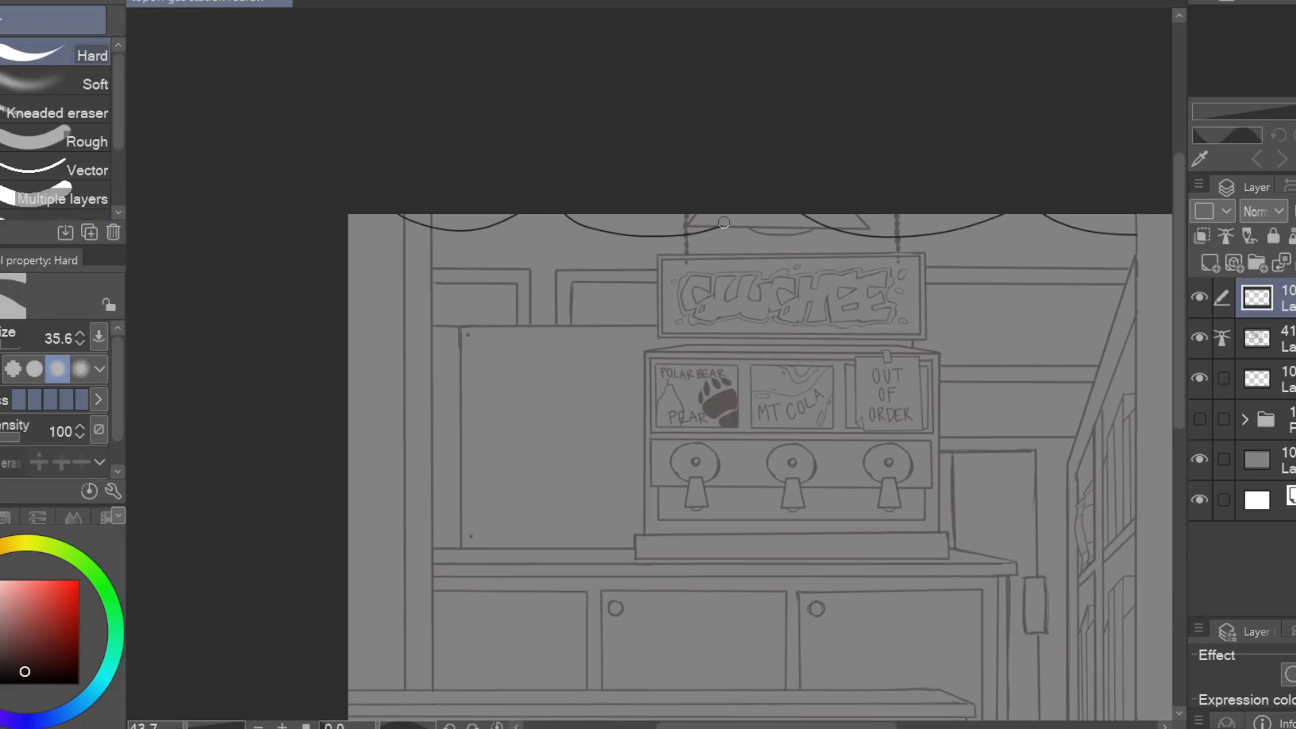
Draw small filled oval bulbs hanging along the string-light curves above the side shelving and right of the ceiling lamp
{"action": "mouse_move", "coordinate": [724, 223]}
{"action": "left_mouse_down"}
{"action": "mouse_move", "coordinate": [780, 225]}
{"action": "mouse_move", "coordinate": [298, 230]}
{"action": "left_mouse_up"}
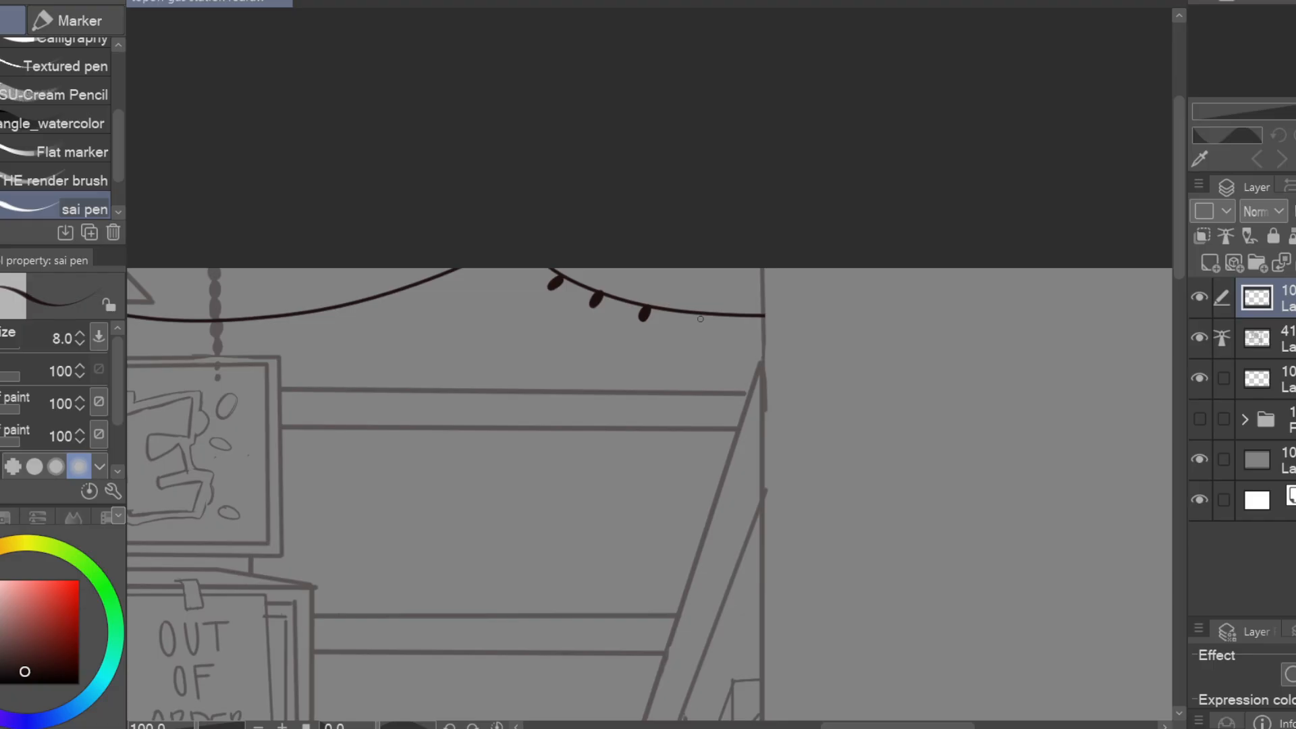
{"action": "left_click_drag", "start_coordinate": [701, 319], "coordinate": [873, 176]}
{"action": "left_click_drag", "start_coordinate": [720, 293], "coordinate": [721, 302]}
{"action": "left_click_drag", "start_coordinate": [663, 302], "coordinate": [662, 313]}
{"action": "mouse_move", "coordinate": [594, 317]}
{"action": "left_mouse_down"}
{"action": "mouse_move", "coordinate": [887, 299]}
{"action": "mouse_move", "coordinate": [874, 296]}
{"action": "left_mouse_up"}
{"action": "left_click_drag", "start_coordinate": [831, 283], "coordinate": [828, 293]}
{"action": "left_click_drag", "start_coordinate": [775, 271], "coordinate": [771, 279]}
{"action": "left_click_drag", "start_coordinate": [777, 298], "coordinate": [859, 289]}
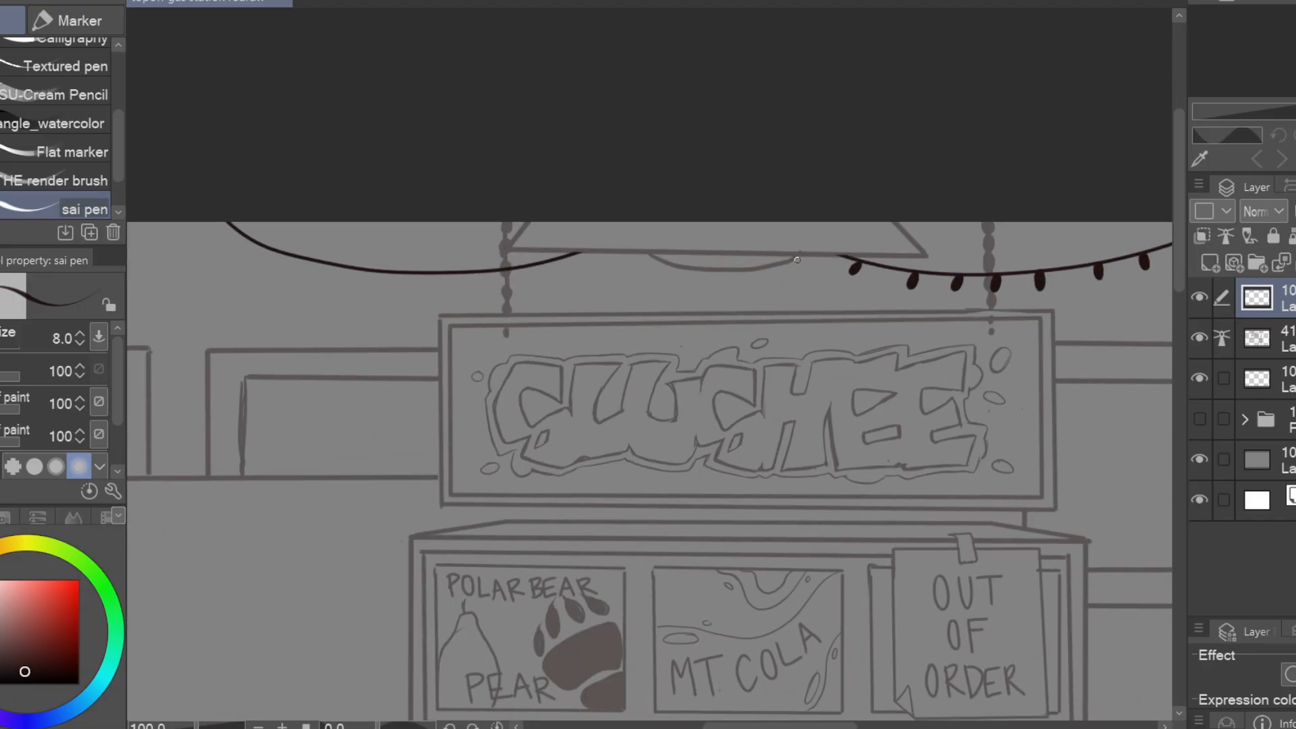
Draw small oval bulbs along the string-light curves left of the ceiling lamp and erase the stray marks
{"action": "left_click_drag", "start_coordinate": [730, 294], "coordinate": [873, 324]}
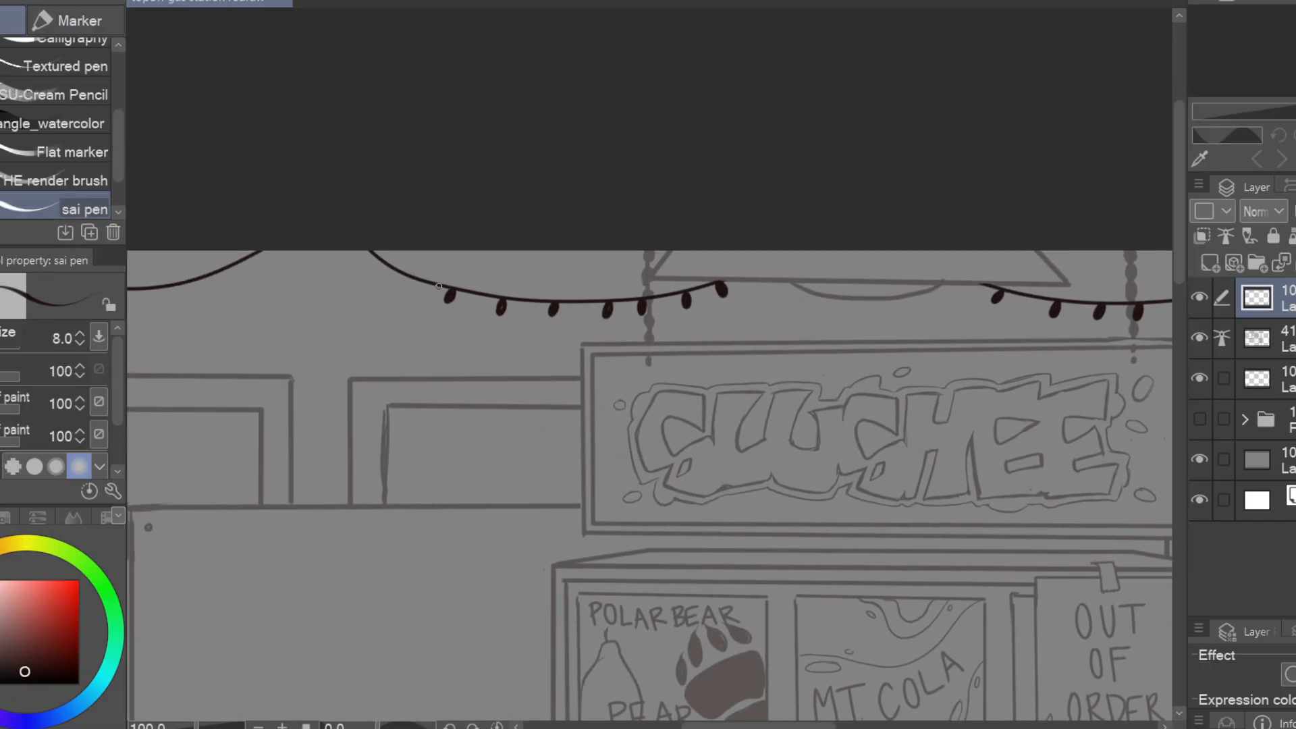
{"action": "left_click_drag", "start_coordinate": [261, 227], "coordinate": [763, 238]}
{"action": "key", "text": "ctrl+minus"}
{"action": "left_click_drag", "start_coordinate": [582, 460], "coordinate": [361, 444]}
{"action": "key", "text": "e"}
{"action": "mouse_move", "coordinate": [474, 301]}
{"action": "left_mouse_down"}
{"action": "mouse_move", "coordinate": [437, 299]}
{"action": "mouse_move", "coordinate": [485, 292]}
{"action": "left_mouse_up"}
{"action": "key", "text": "p"}
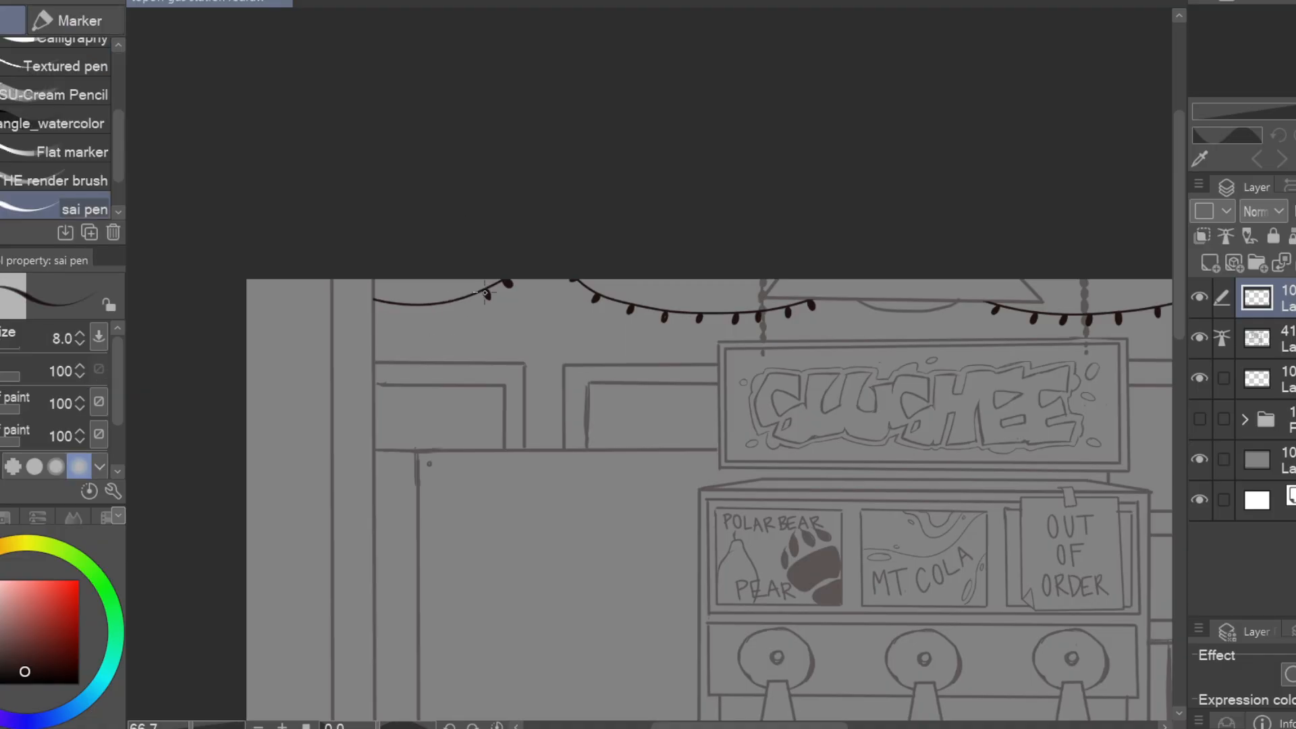
{"action": "key", "text": "ctrl+minus"}
{"action": "key", "text": "ctrl+minus"}
{"action": "left_click_drag", "start_coordinate": [877, 478], "coordinate": [665, 372]}
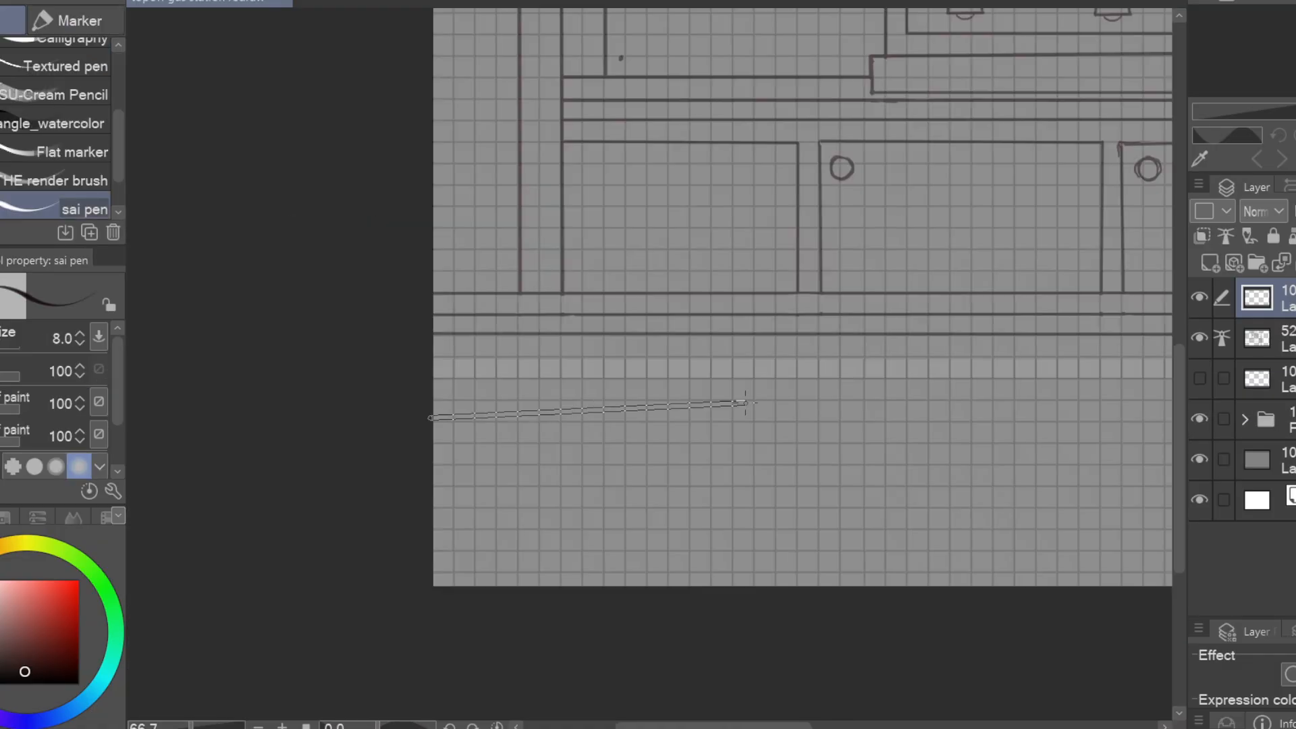
Draw a thin horizontal upper plank with a rounded end below the counter, at the canvas's lower left
{"action": "left_click", "coordinate": [1282, 338]}
{"action": "left_click", "coordinate": [436, 399]}
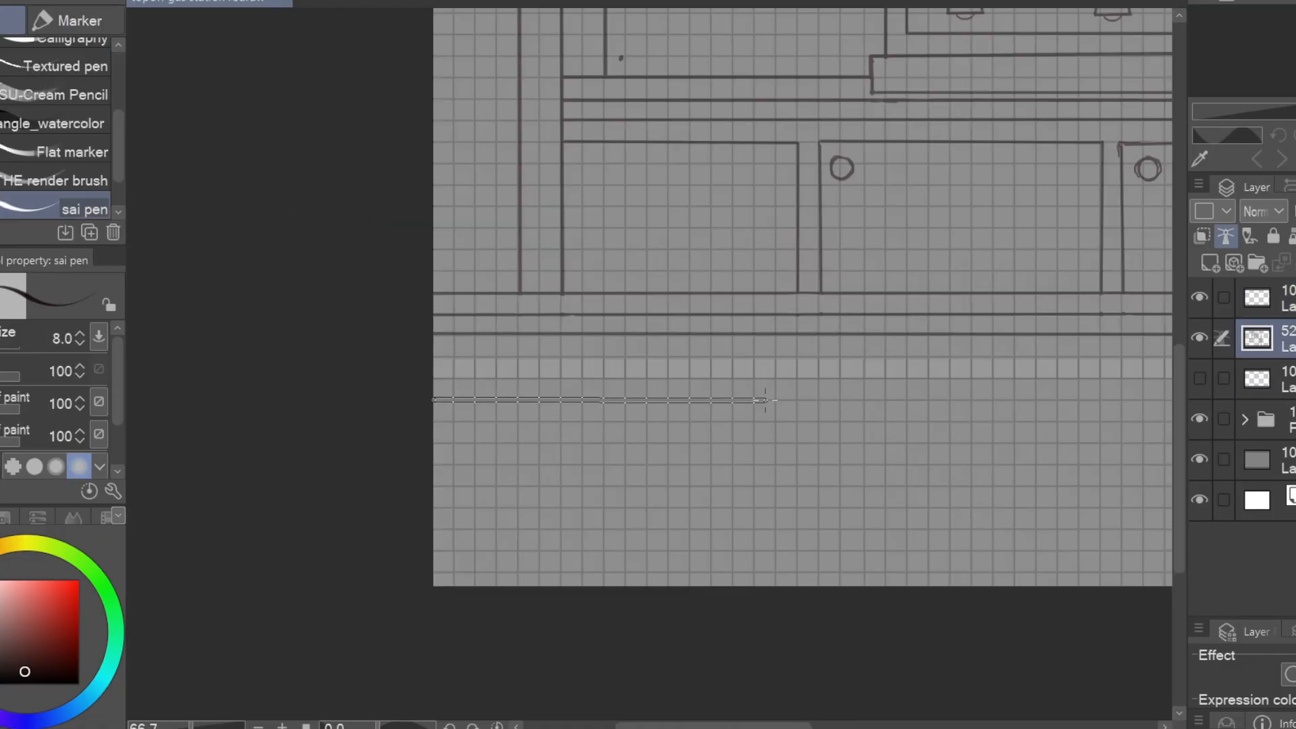
{"action": "left_click", "coordinate": [775, 399], "text": "shift"}
{"action": "left_click", "coordinate": [798, 422], "text": "shift"}
{"action": "left_click", "coordinate": [435, 420]}
{"action": "left_click", "coordinate": [799, 422], "text": "shift"}
{"action": "key", "text": "e"}
{"action": "mouse_move", "coordinate": [776, 400]}
{"action": "left_mouse_down"}
{"action": "mouse_move", "coordinate": [800, 421]}
{"action": "mouse_move", "coordinate": [777, 409]}
{"action": "left_mouse_up"}
{"action": "key", "text": "p"}
Draw a thicker, longer plank with a slanted end beneath the upper plank
{"action": "left_click_drag", "start_coordinate": [845, 434], "coordinate": [978, 425]}
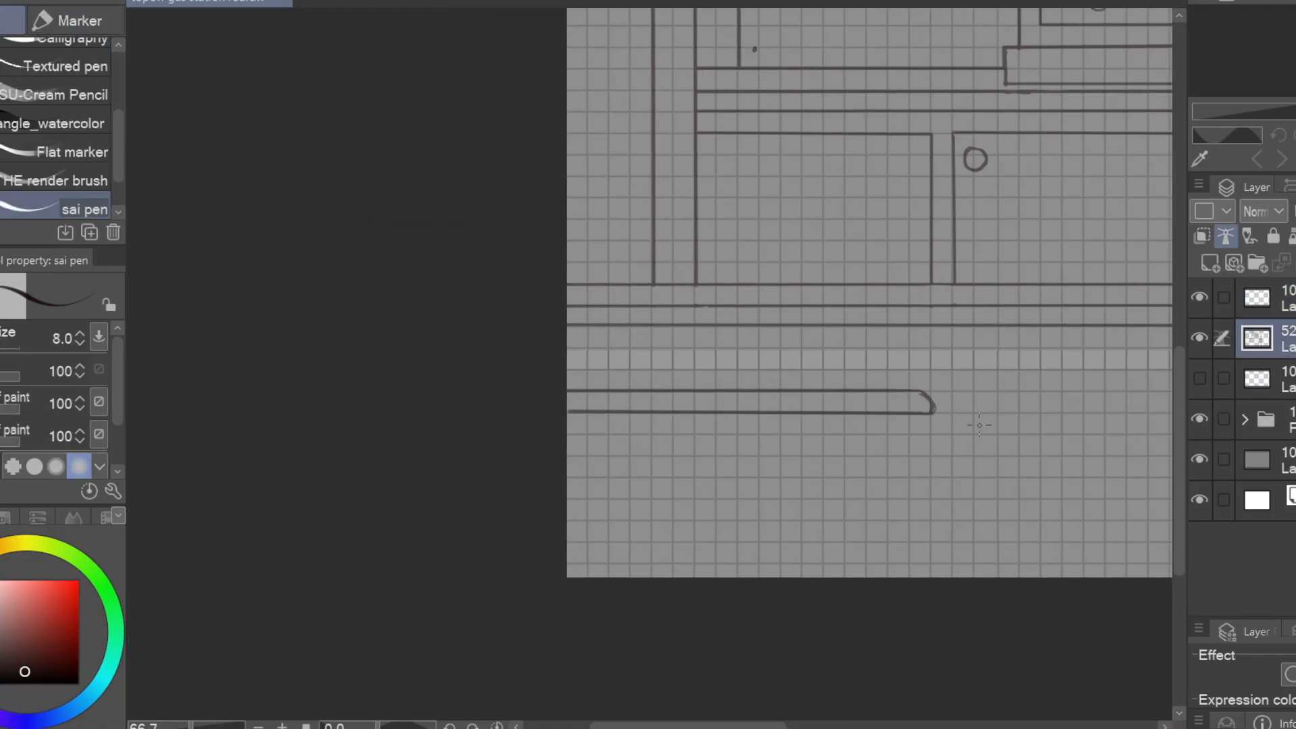
{"action": "left_click", "coordinate": [570, 477]}
{"action": "left_click", "coordinate": [953, 477], "text": "shift"}
{"action": "left_click", "coordinate": [976, 521], "text": "shift"}
{"action": "left_click", "coordinate": [569, 521], "text": "shift"}
{"action": "left_click_drag", "start_coordinate": [570, 521], "coordinate": [544, 503]}
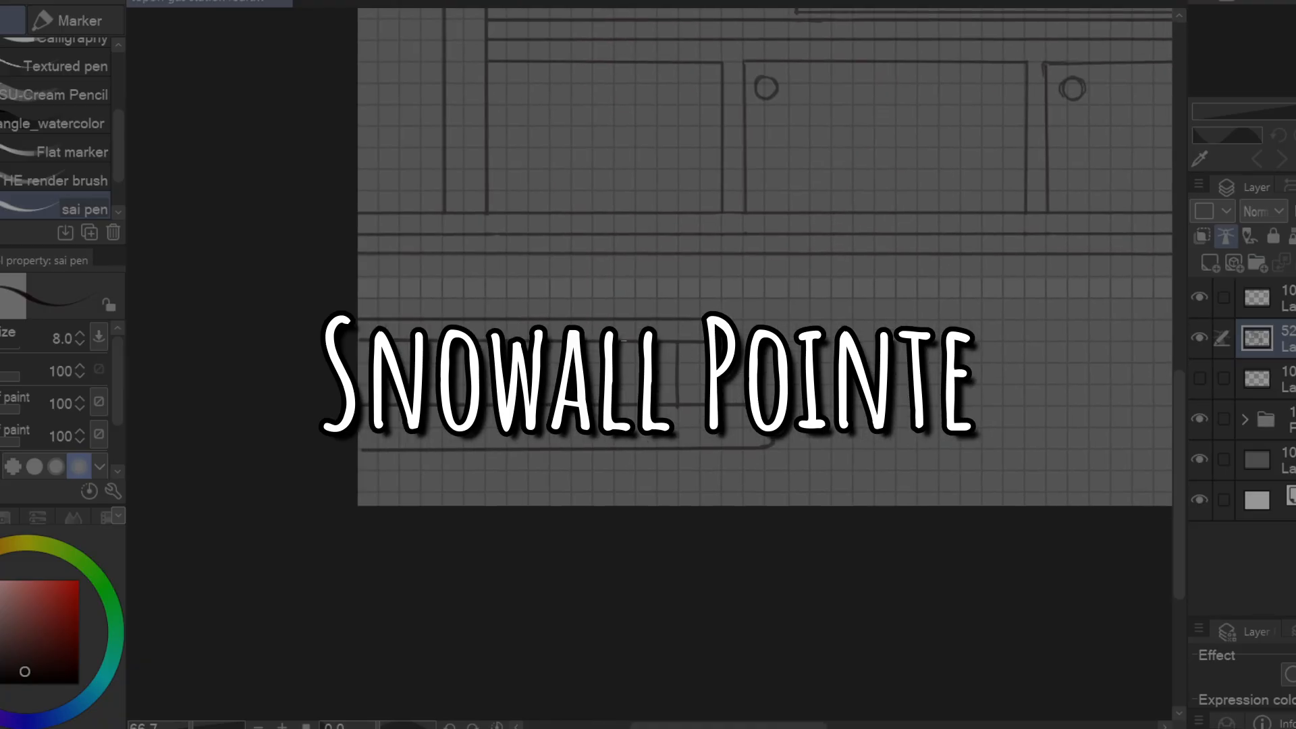
Draw vertical supports between the two planks and continue them as legs down to the canvas edge
{"action": "mouse_move", "coordinate": [657, 423]}
{"action": "left_mouse_down"}
{"action": "mouse_move", "coordinate": [773, 395]}
{"action": "mouse_move", "coordinate": [732, 478]}
{"action": "left_mouse_up"}
{"action": "left_click_drag", "start_coordinate": [794, 423], "coordinate": [795, 477]}
{"action": "left_click_drag", "start_coordinate": [773, 395], "coordinate": [694, 390]}
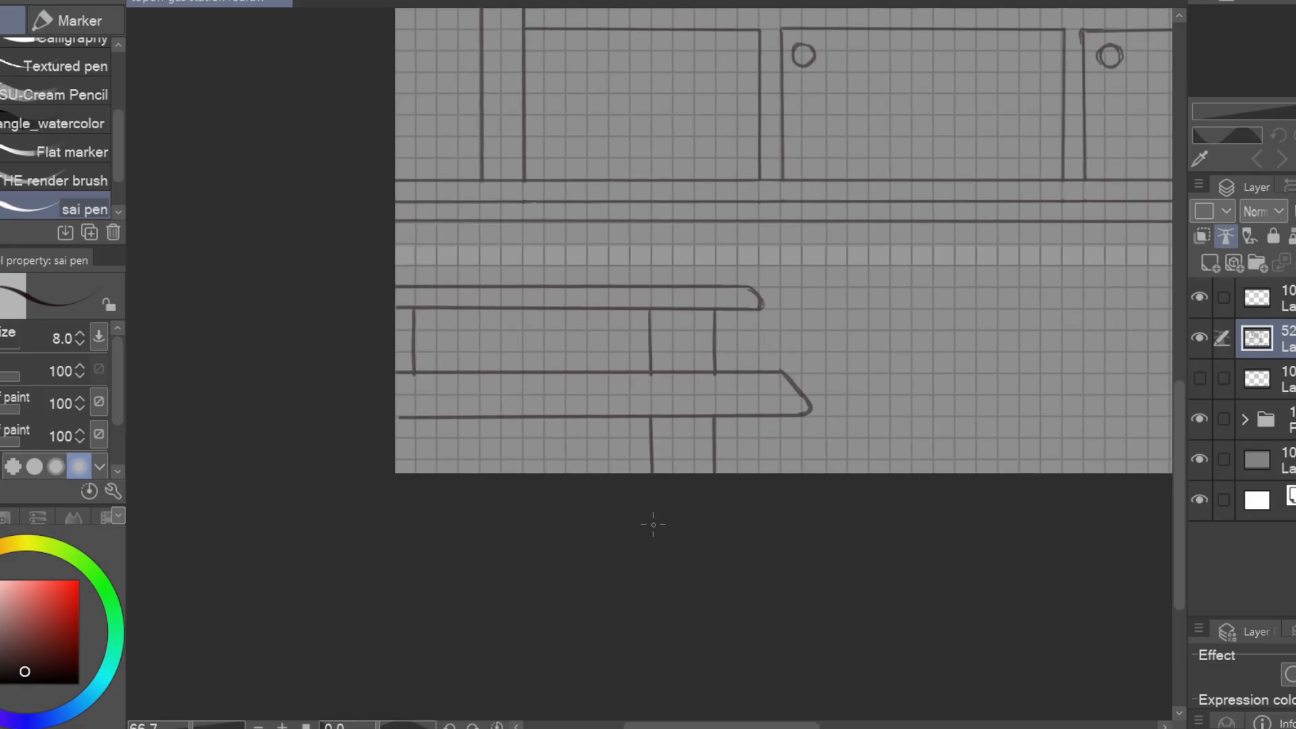
{"action": "left_click_drag", "start_coordinate": [414, 418], "coordinate": [413, 474]}
{"action": "mouse_move", "coordinate": [821, 531]}
{"action": "left_mouse_down"}
{"action": "mouse_move", "coordinate": [914, 525]}
{"action": "mouse_move", "coordinate": [1133, 599]}
{"action": "left_mouse_up"}
{"action": "left_click_drag", "start_coordinate": [948, 379], "coordinate": [949, 437]}
{"action": "left_click_drag", "start_coordinate": [949, 484], "coordinate": [949, 540]}
{"action": "mouse_move", "coordinate": [1012, 512]}
{"action": "left_mouse_down"}
{"action": "mouse_move", "coordinate": [779, 503]}
{"action": "mouse_move", "coordinate": [989, 547]}
{"action": "left_mouse_up"}
Draw the lower plank's back edge with an angled corner to give it depth, and erase the support lines crossing it
{"action": "left_click_drag", "start_coordinate": [1065, 472], "coordinate": [689, 462]}
{"action": "left_click_drag", "start_coordinate": [972, 483], "coordinate": [1059, 494]}
{"action": "key", "text": "e"}
{"action": "left_click_drag", "start_coordinate": [1007, 481], "coordinate": [1108, 479]}
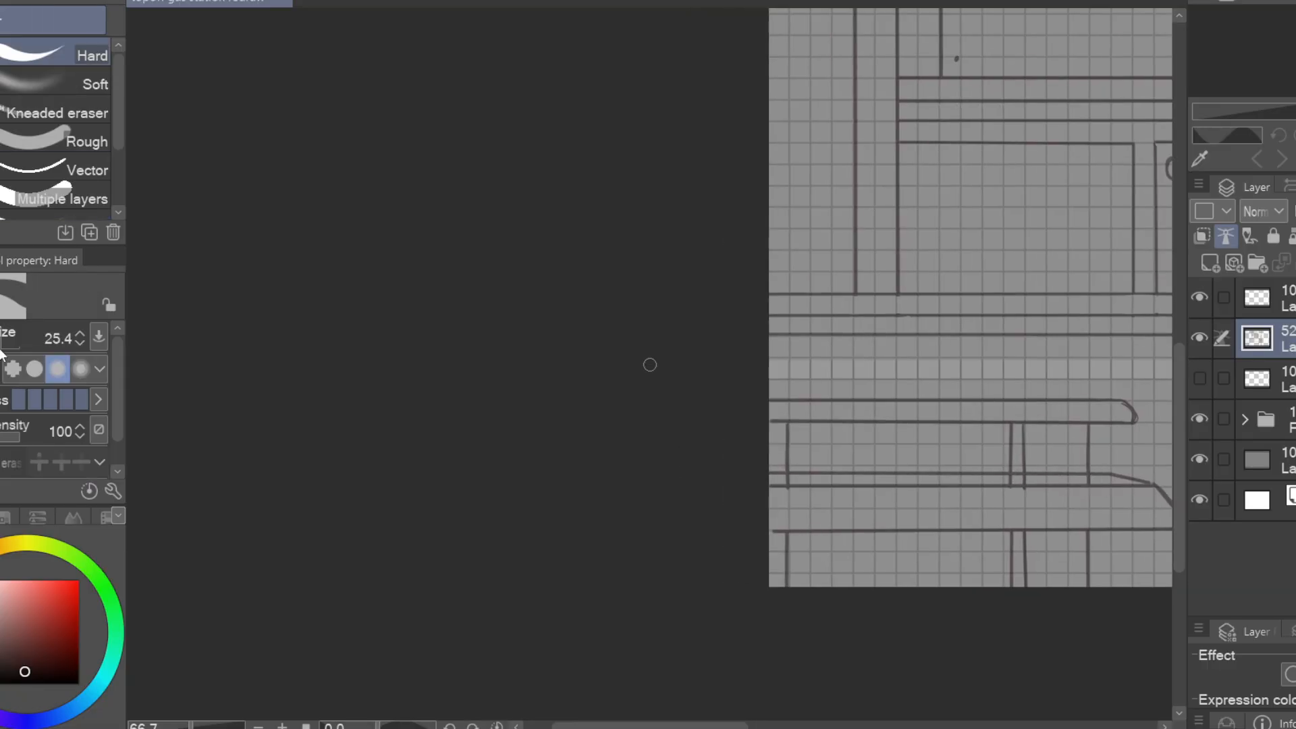
{"action": "left_click_drag", "start_coordinate": [1018, 480], "coordinate": [1047, 480]}
{"action": "mouse_move", "coordinate": [1145, 550]}
{"action": "left_mouse_down"}
{"action": "mouse_move", "coordinate": [1085, 504]}
{"action": "mouse_move", "coordinate": [787, 483]}
{"action": "left_mouse_up"}
{"action": "key", "text": "p"}
{"action": "left_click_drag", "start_coordinate": [658, 420], "coordinate": [686, 420]}
{"action": "scroll", "coordinate": [669, 420], "scroll_direction": "down", "scroll_amount": 3}
{"action": "mouse_move", "coordinate": [956, 466]}
{"action": "left_mouse_down"}
{"action": "mouse_move", "coordinate": [625, 607]}
{"action": "mouse_move", "coordinate": [905, 621]}
{"action": "left_mouse_up"}
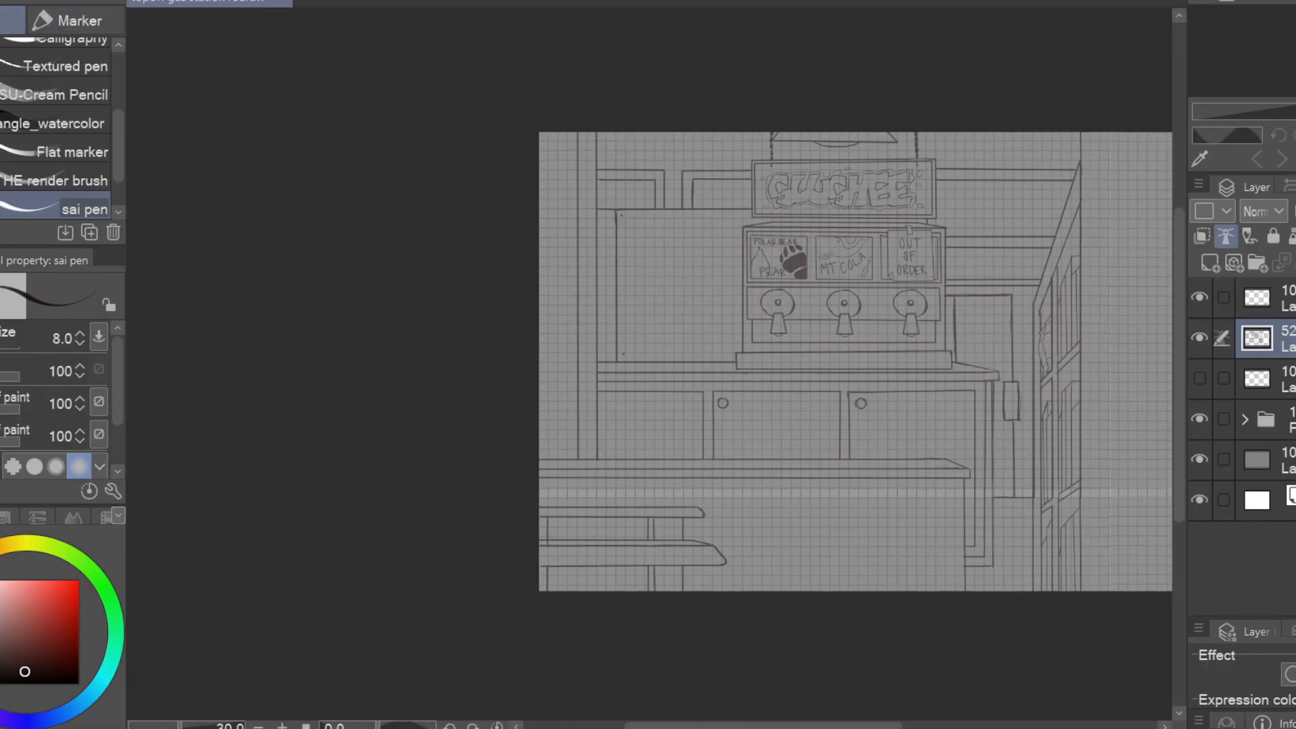
On the top layer with pen size 7, draw a plant pot with a rectangular rim and tapered sides on the lower plank
{"action": "left_click", "coordinate": [1257, 298]}
{"action": "key", "text": "["}
{"action": "scroll", "coordinate": [602, 493], "scroll_direction": "up", "scroll_amount": 3}
{"action": "left_click_drag", "start_coordinate": [960, 486], "coordinate": [956, 470]}
{"action": "left_click_drag", "start_coordinate": [626, 467], "coordinate": [779, 469]}
{"action": "left_click_drag", "start_coordinate": [687, 452], "coordinate": [742, 438]}
{"action": "left_click_drag", "start_coordinate": [820, 476], "coordinate": [799, 562]}
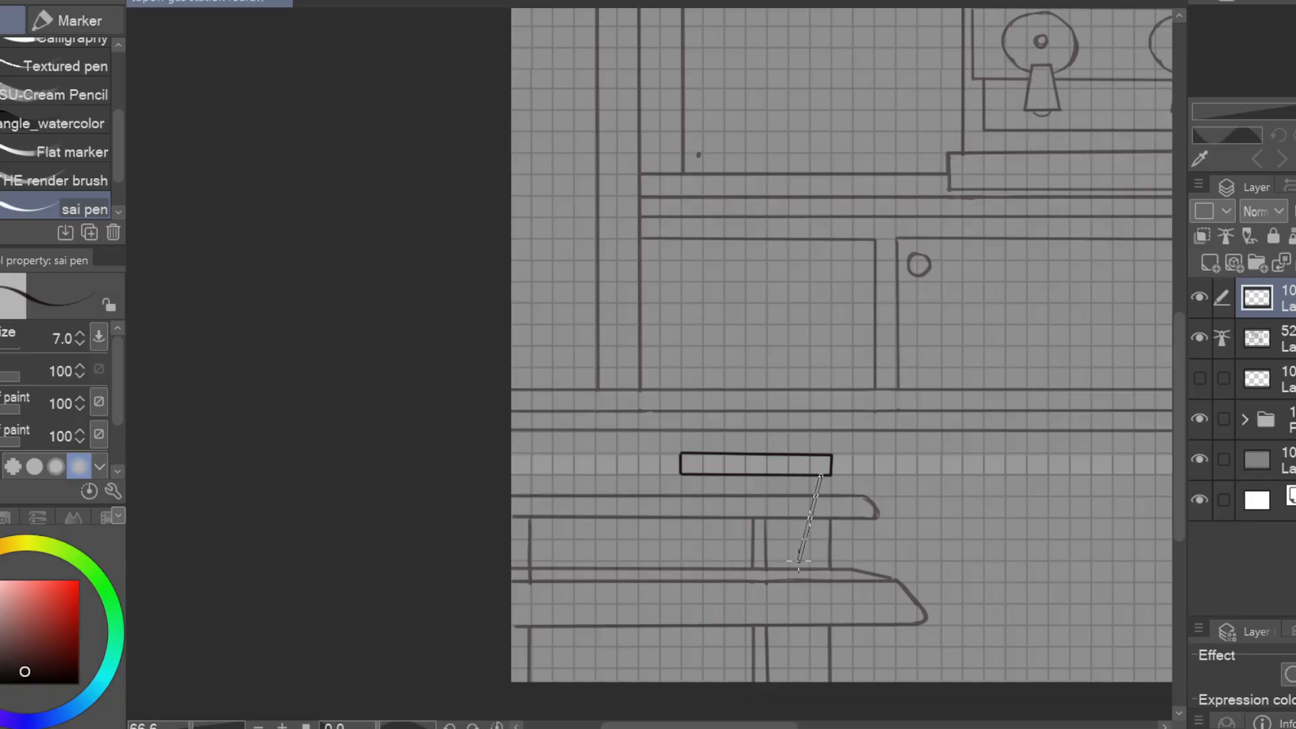
{"action": "left_click_drag", "start_coordinate": [886, 508], "coordinate": [1046, 513]}
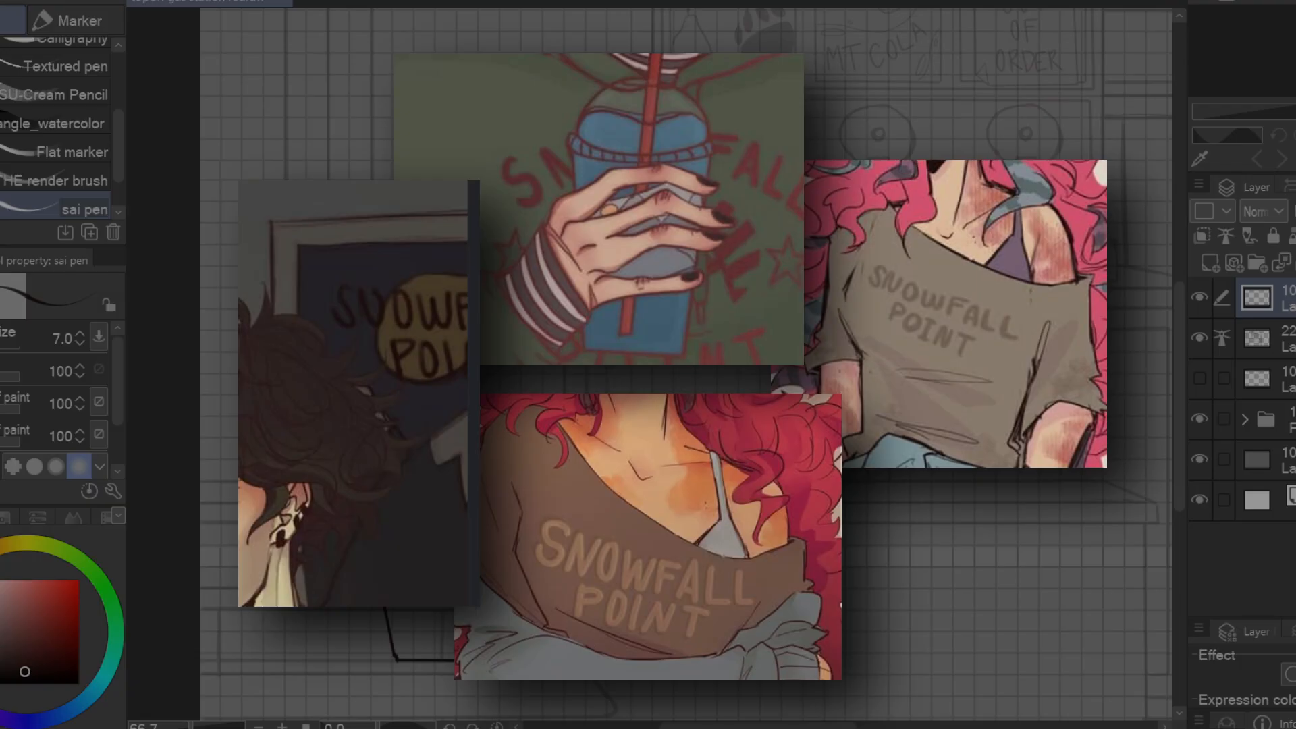
Draw a forked plant stem with two large leaves rising from the pot and erase the overlapping stem lines
{"action": "key", "text": "e"}
{"action": "key", "text": "p"}
{"action": "key", "text": "e"}
{"action": "key", "text": "p"}
{"action": "left_click_drag", "start_coordinate": [606, 359], "coordinate": [742, 378]}
{"action": "left_click_drag", "start_coordinate": [567, 412], "coordinate": [570, 385]}
{"action": "key", "text": "e"}
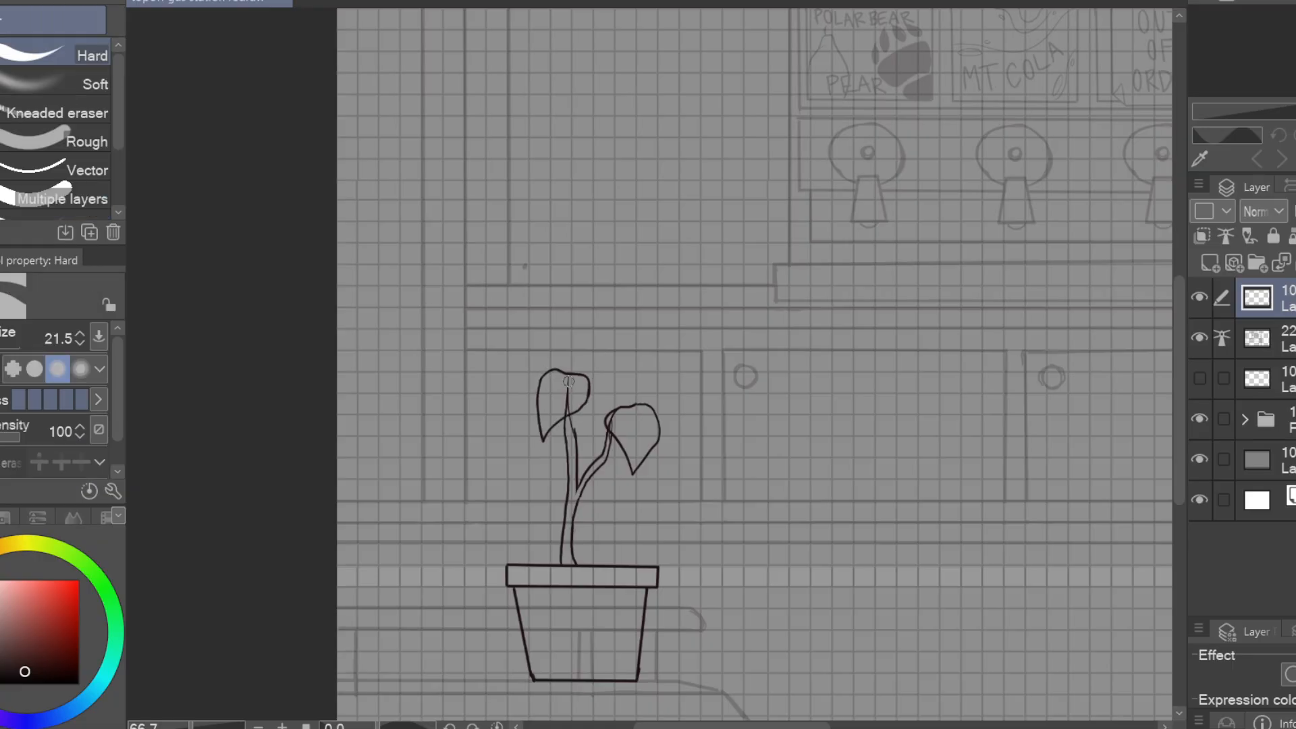
{"action": "key", "text": "p"}
Draw a large leaf drooping over the pot's rim and erase the rim lines behind it
{"action": "mouse_move", "coordinate": [798, 426]}
{"action": "left_mouse_down"}
{"action": "mouse_move", "coordinate": [1012, 353]}
{"action": "mouse_move", "coordinate": [769, 353]}
{"action": "left_mouse_up"}
{"action": "left_click_drag", "start_coordinate": [607, 337], "coordinate": [760, 326]}
{"action": "left_click_drag", "start_coordinate": [706, 470], "coordinate": [667, 539]}
{"action": "key", "text": "e"}
{"action": "mouse_move", "coordinate": [702, 478]}
{"action": "left_mouse_down"}
{"action": "mouse_move", "coordinate": [683, 505]}
{"action": "mouse_move", "coordinate": [650, 481]}
{"action": "left_mouse_up"}
Draw a fallen leaf at the pot's base and small veined leaves along the stem
{"action": "key", "text": "p"}
{"action": "mouse_move", "coordinate": [762, 567]}
{"action": "left_mouse_down"}
{"action": "mouse_move", "coordinate": [807, 551]}
{"action": "mouse_move", "coordinate": [783, 587]}
{"action": "mouse_move", "coordinate": [795, 578]}
{"action": "left_mouse_up"}
{"action": "key", "text": "e"}
{"action": "key", "text": "p"}
{"action": "mouse_move", "coordinate": [963, 497]}
{"action": "left_mouse_down"}
{"action": "mouse_move", "coordinate": [997, 469]}
{"action": "mouse_move", "coordinate": [975, 528]}
{"action": "left_mouse_up"}
{"action": "left_click_drag", "start_coordinate": [747, 392], "coordinate": [741, 381]}
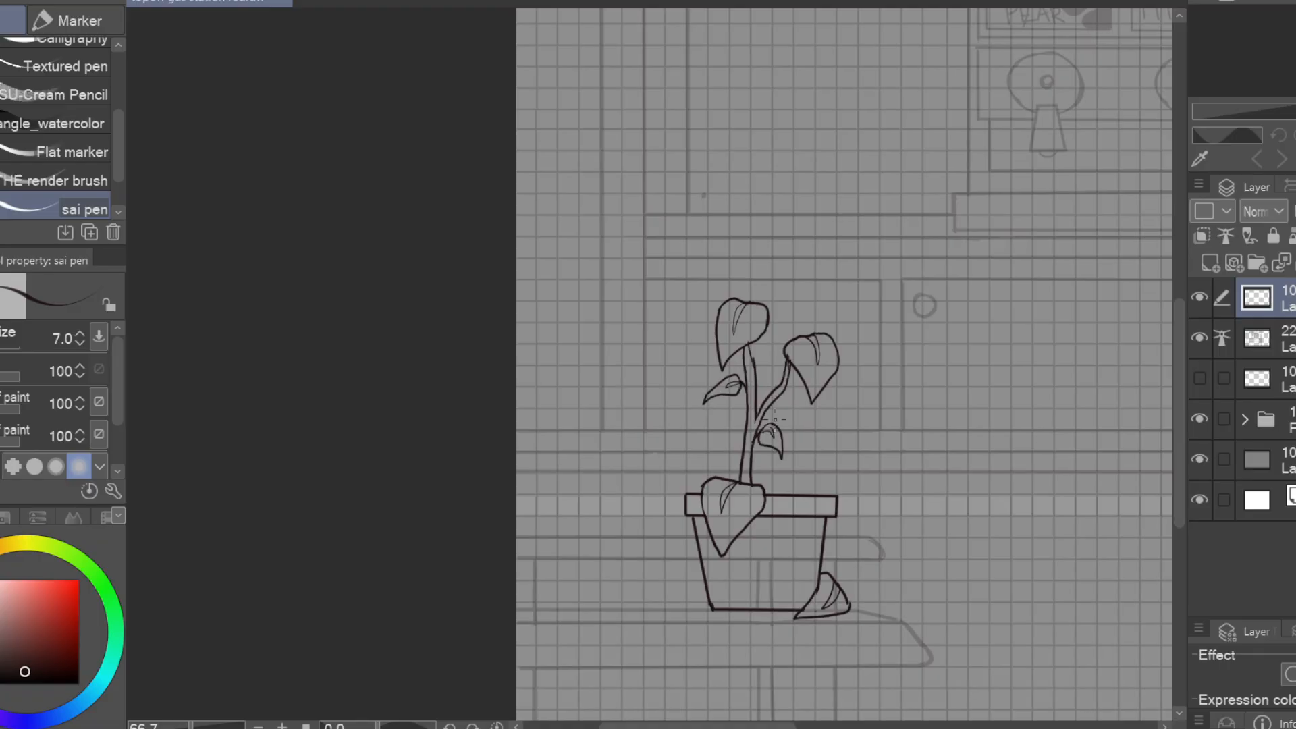
Hide the grid folder and erase the plank and support lines that run behind the potted plant on the layer below
{"action": "scroll", "coordinate": [775, 420], "scroll_direction": "down", "scroll_amount": 2}
{"action": "left_click", "coordinate": [1199, 420]}
{"action": "scroll", "coordinate": [983, 419], "scroll_direction": "up", "scroll_amount": 3}
{"action": "left_click", "coordinate": [1269, 337]}
{"action": "key", "text": "e"}
{"action": "left_click_drag", "start_coordinate": [665, 545], "coordinate": [725, 618]}
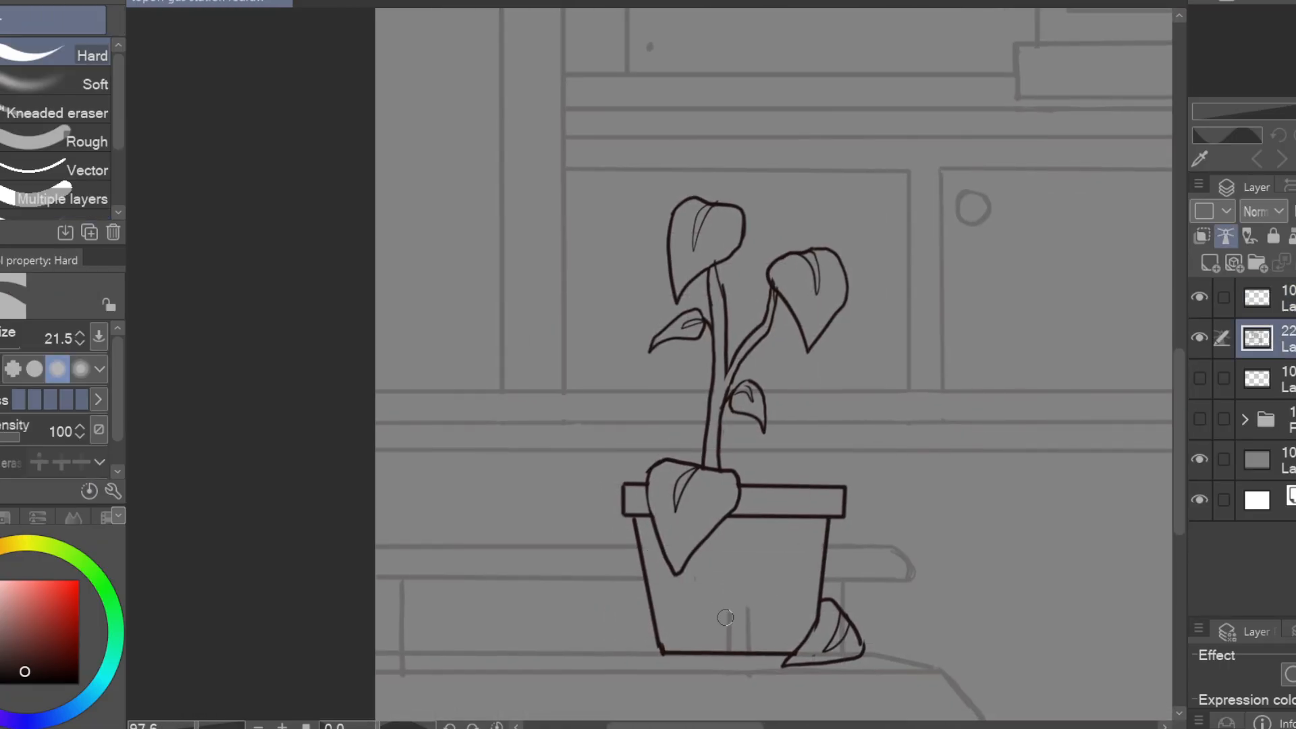
{"action": "left_click_drag", "start_coordinate": [726, 618], "coordinate": [728, 650]}
{"action": "left_click_drag", "start_coordinate": [675, 587], "coordinate": [668, 629]}
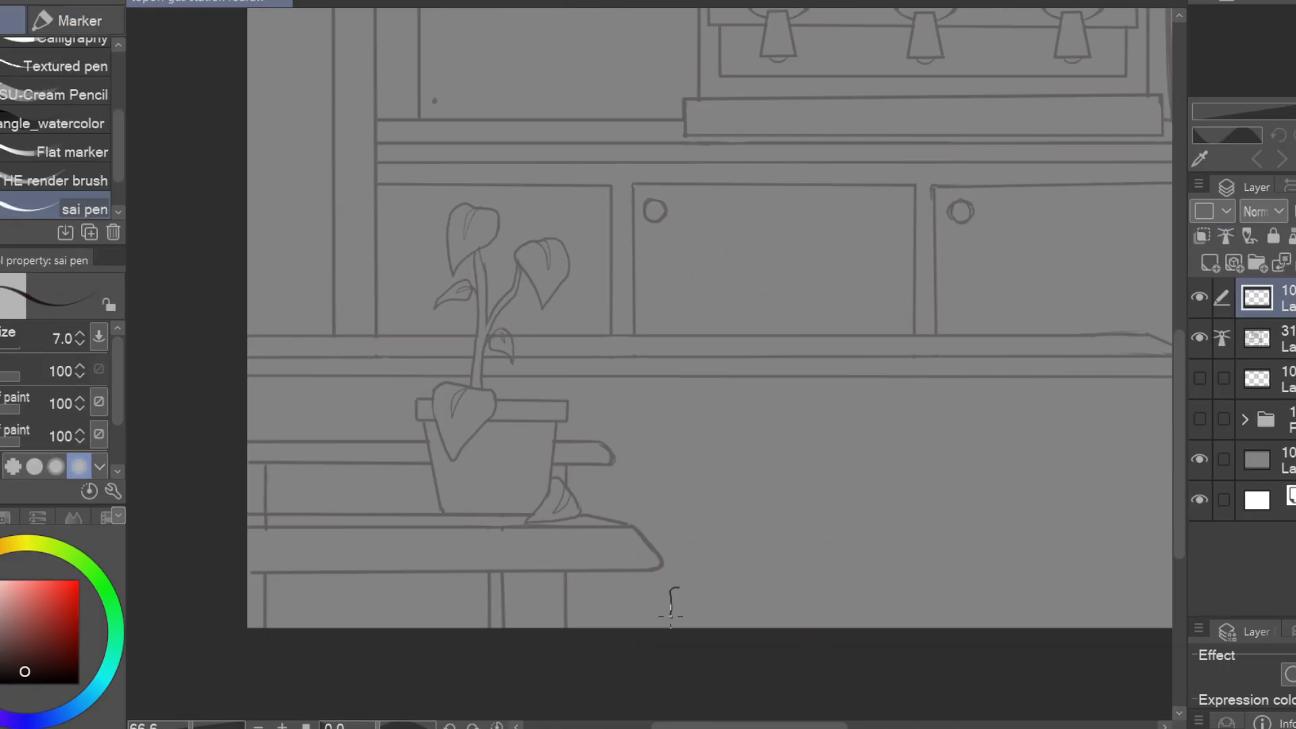
Draw a stack of three thick books with thin page lines at the canvas's lower edge, beside the lower plank
{"action": "left_click_drag", "start_coordinate": [675, 591], "coordinate": [967, 588]}
{"action": "left_click_drag", "start_coordinate": [645, 540], "coordinate": [902, 540]}
{"action": "left_click_drag", "start_coordinate": [926, 541], "coordinate": [1019, 549]}
{"action": "left_click_drag", "start_coordinate": [718, 518], "coordinate": [942, 542]}
{"action": "left_click_drag", "start_coordinate": [931, 501], "coordinate": [718, 511]}
{"action": "mouse_move", "coordinate": [1043, 565]}
{"action": "left_mouse_down"}
{"action": "mouse_move", "coordinate": [706, 564]}
{"action": "mouse_move", "coordinate": [967, 538]}
{"action": "left_mouse_up"}
{"action": "left_click_drag", "start_coordinate": [648, 593], "coordinate": [905, 576]}
{"action": "left_click_drag", "start_coordinate": [643, 576], "coordinate": [904, 576]}
{"action": "left_click_drag", "start_coordinate": [662, 604], "coordinate": [910, 599]}
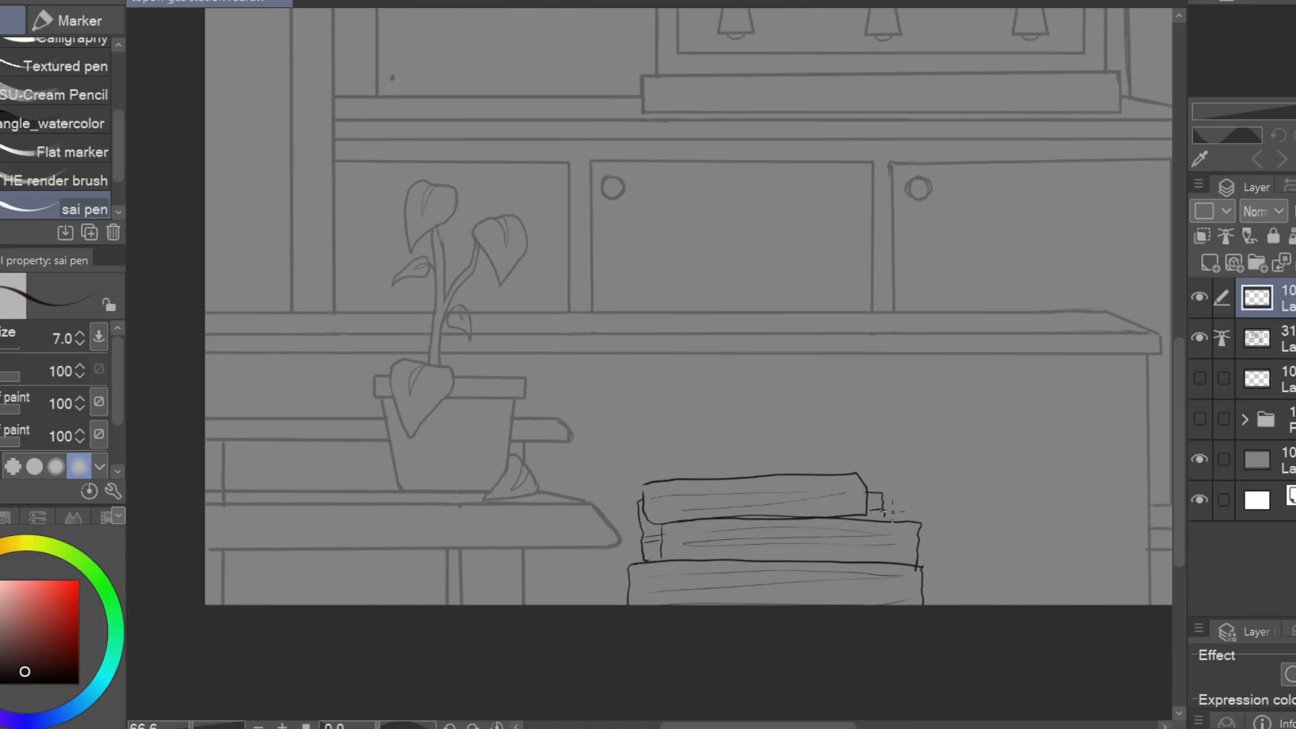
{"action": "left_click_drag", "start_coordinate": [630, 577], "coordinate": [617, 604]}
{"action": "left_click_drag", "start_coordinate": [989, 570], "coordinate": [839, 608]}
Shift the book stack toward the lower plank so they overlap, and erase the book lines crossing the plank
{"action": "scroll", "coordinate": [626, 596], "scroll_direction": "down", "scroll_amount": 2}
{"action": "key", "text": "ctrl+t"}
{"action": "mouse_move", "coordinate": [545, 591]}
{"action": "left_mouse_down"}
{"action": "mouse_move", "coordinate": [524, 625]}
{"action": "mouse_move", "coordinate": [515, 599]}
{"action": "left_mouse_up"}
{"action": "key", "text": "Return"}
{"action": "scroll", "coordinate": [522, 608], "scroll_direction": "up", "scroll_amount": 3}
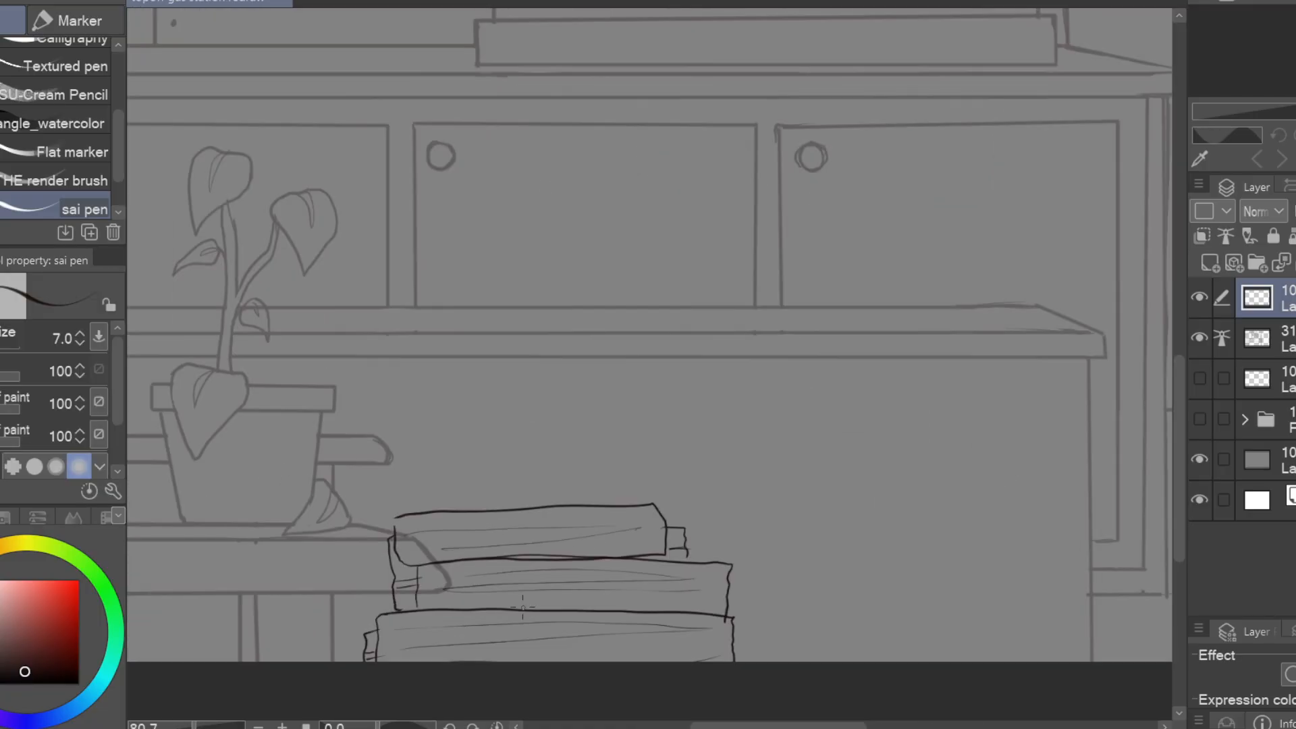
{"action": "key", "text": "e"}
{"action": "left_click_drag", "start_coordinate": [735, 455], "coordinate": [949, 416]}
{"action": "key", "text": "p"}
{"action": "scroll", "coordinate": [911, 438], "scroll_direction": "down", "scroll_amount": 1}
{"action": "scroll", "coordinate": [874, 477], "scroll_direction": "up", "scroll_amount": 4}
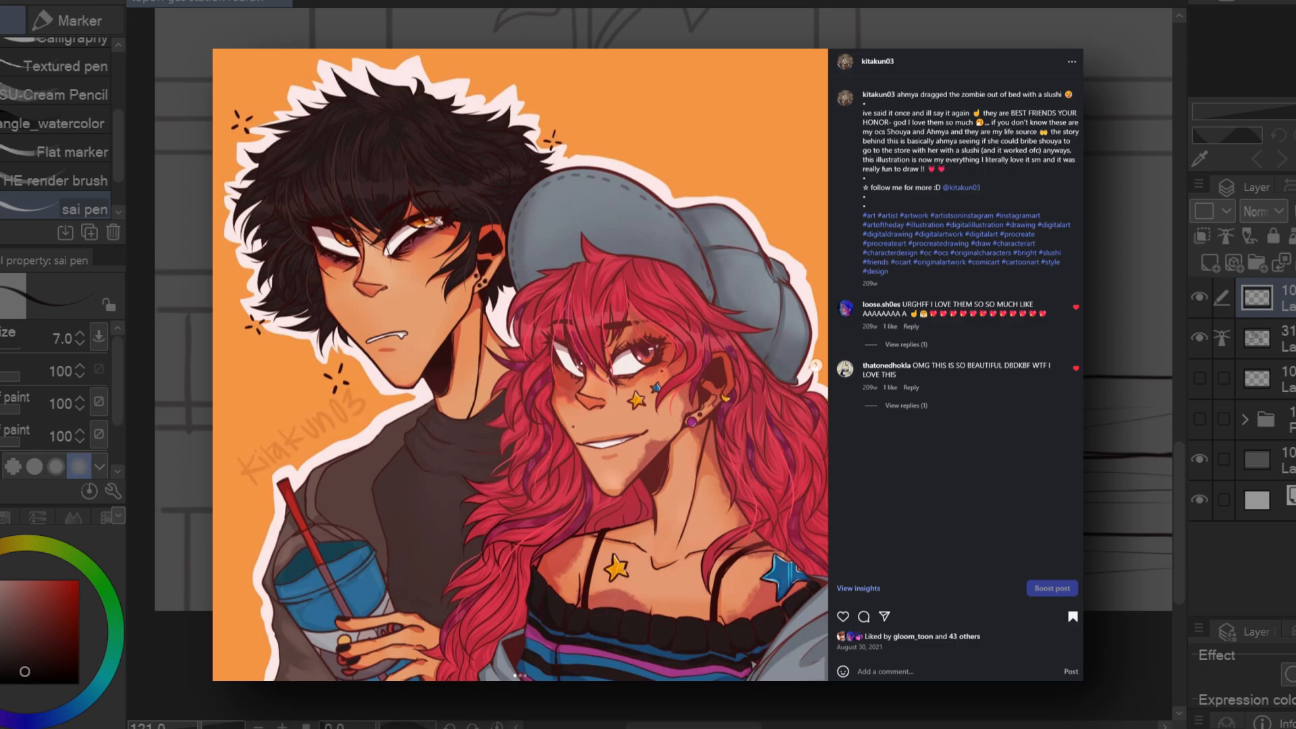
Draw a mouse beside the book stack, with round ears, a pointed snout, a dark nose, a ringed eye and a leg
{"action": "key", "text": "e"}
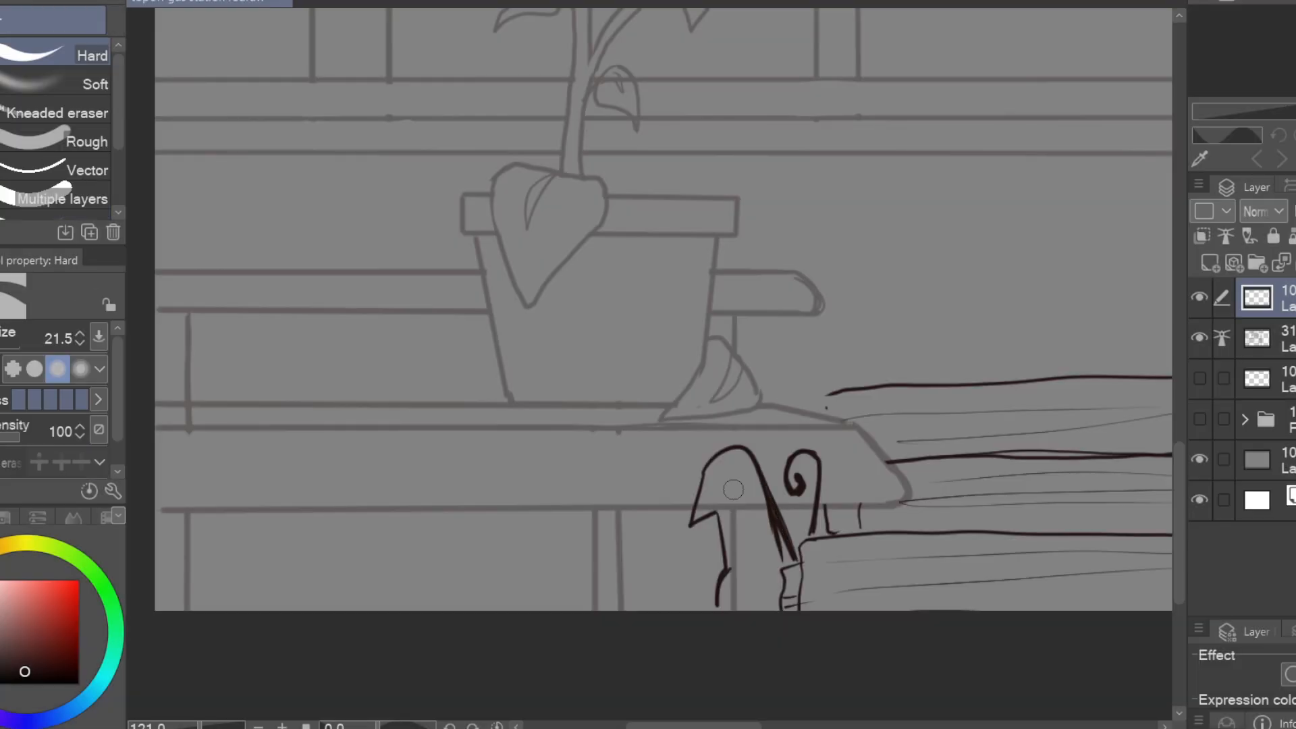
{"action": "key", "text": "p"}
{"action": "mouse_move", "coordinate": [754, 478]}
{"action": "left_mouse_down"}
{"action": "mouse_move", "coordinate": [792, 564]}
{"action": "mouse_move", "coordinate": [782, 574]}
{"action": "left_mouse_up"}
{"action": "left_click_drag", "start_coordinate": [756, 473], "coordinate": [822, 480]}
{"action": "left_click_drag", "start_coordinate": [793, 453], "coordinate": [831, 477]}
{"action": "left_click_drag", "start_coordinate": [857, 421], "coordinate": [857, 383]}
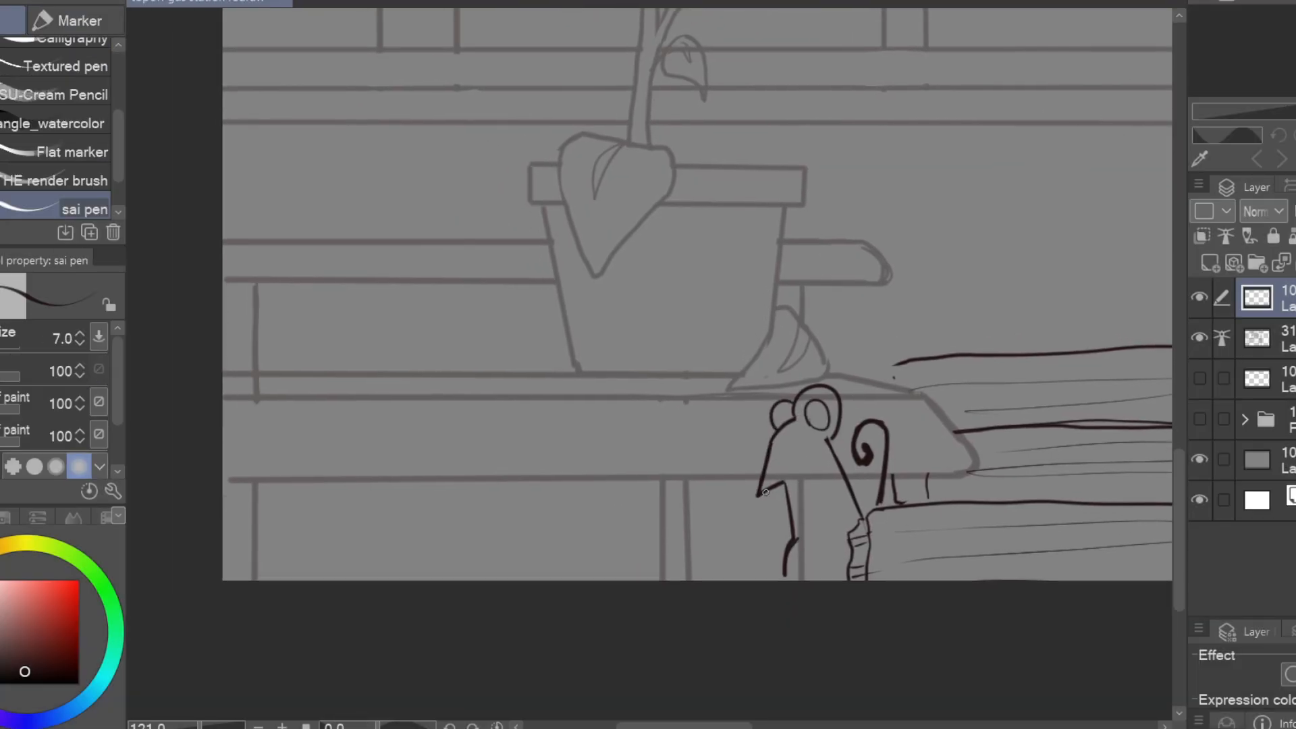
{"action": "left_click_drag", "start_coordinate": [795, 540], "coordinate": [818, 531]}
{"action": "left_click_drag", "start_coordinate": [794, 405], "coordinate": [776, 430]}
{"action": "left_click_drag", "start_coordinate": [857, 530], "coordinate": [871, 509]}
{"action": "left_click_drag", "start_coordinate": [807, 417], "coordinate": [814, 418]}
{"action": "mouse_move", "coordinate": [951, 402]}
{"action": "left_mouse_down"}
{"action": "mouse_move", "coordinate": [995, 371]}
{"action": "mouse_move", "coordinate": [1007, 304]}
{"action": "left_mouse_up"}
{"action": "left_click_drag", "start_coordinate": [825, 377], "coordinate": [834, 369]}
{"action": "left_click_drag", "start_coordinate": [979, 324], "coordinate": [764, 413]}
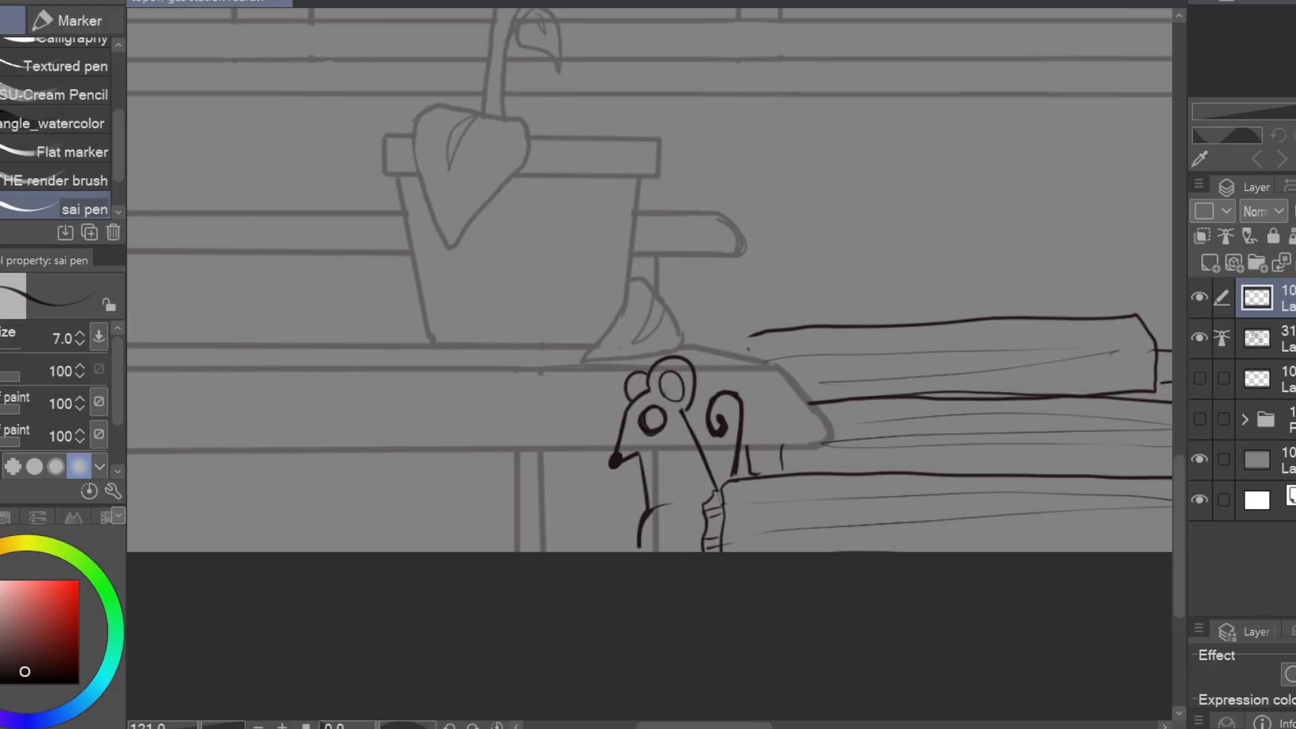
Erase the plank and support lines that run through the mouse's body on the layer below
{"action": "key", "text": "e"}
{"action": "left_click", "coordinate": [1269, 338]}
{"action": "mouse_move", "coordinate": [655, 517]}
{"action": "left_mouse_down"}
{"action": "mouse_move", "coordinate": [694, 448]}
{"action": "mouse_move", "coordinate": [731, 430]}
{"action": "left_mouse_up"}
{"action": "key", "text": "p"}
{"action": "left_click", "coordinate": [1269, 298]}
{"action": "key", "text": "e"}
{"action": "key", "text": "p"}
Redraw the mouse's curled tail and draw another curled tail on the lower part of the plant pot
{"action": "left_click_drag", "start_coordinate": [734, 478], "coordinate": [749, 413]}
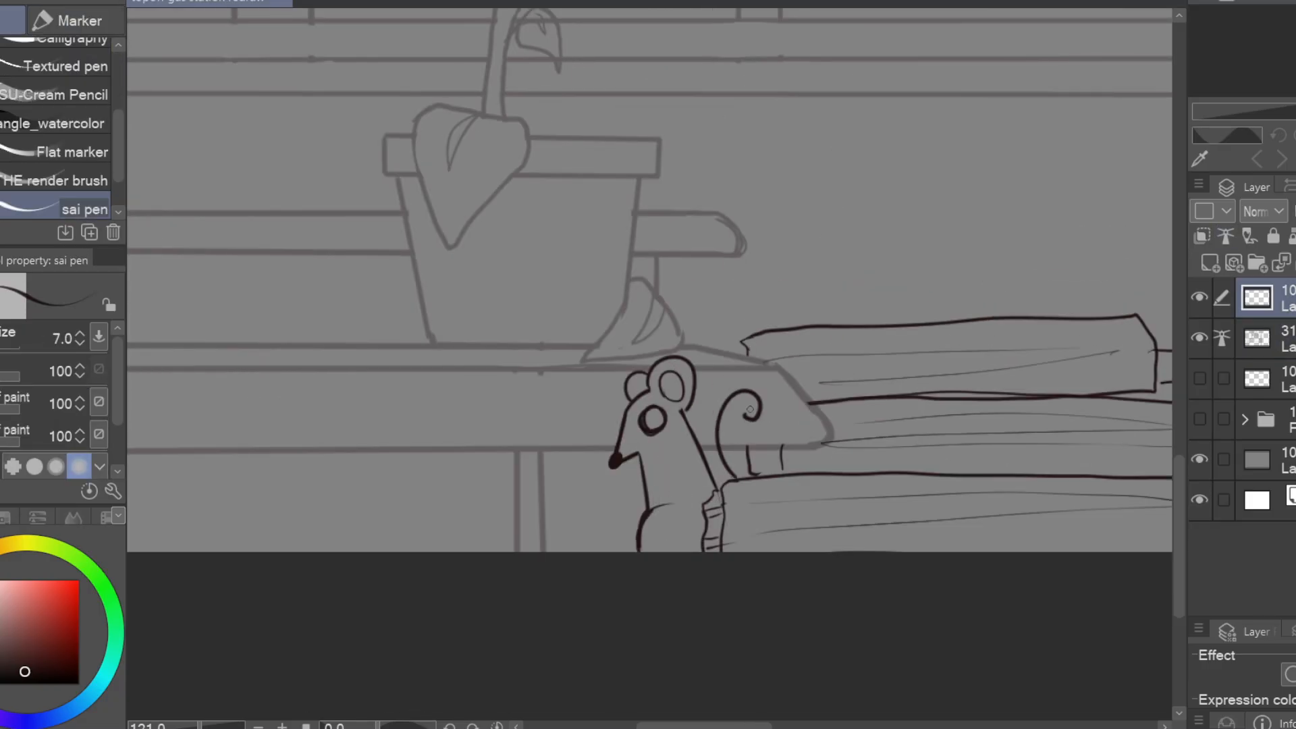
{"action": "left_click_drag", "start_coordinate": [751, 408], "coordinate": [746, 415]}
{"action": "left_click_drag", "start_coordinate": [668, 465], "coordinate": [699, 454]}
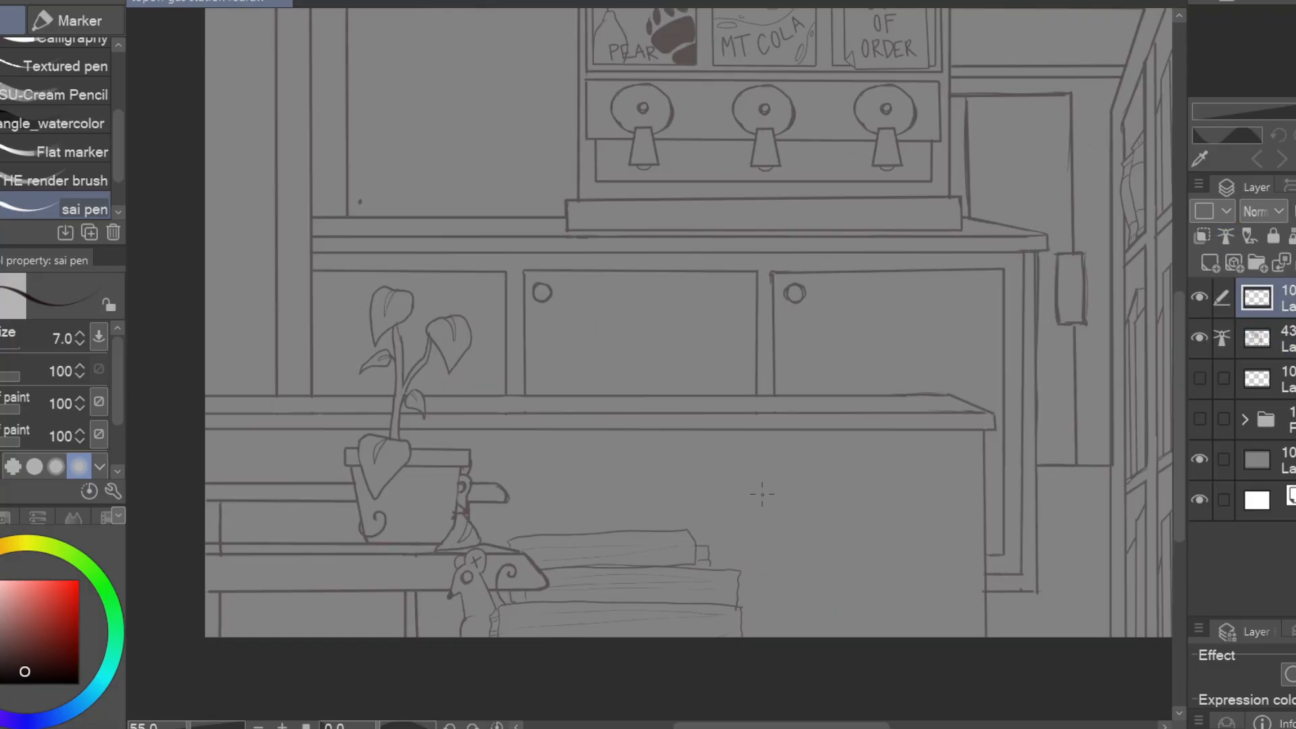
{"action": "left_click_drag", "start_coordinate": [794, 445], "coordinate": [985, 447]}
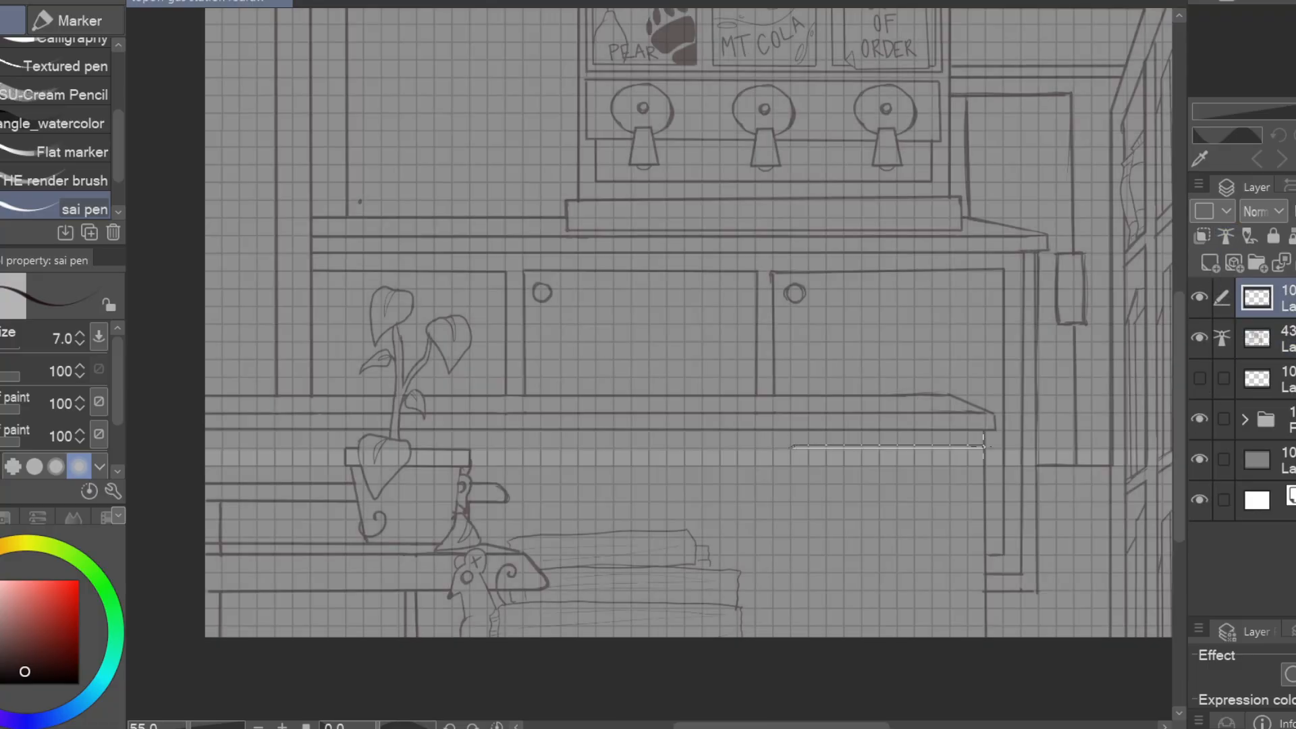
{"action": "left_click", "coordinate": [971, 467]}
{"action": "left_click", "coordinate": [933, 659]}
{"action": "key", "text": "ctrl+z"}
{"action": "key", "text": "ctrl+z"}
{"action": "key", "text": "ctrl+z"}
Draw a tall poster outline with straight edges on the counter front, running down past the canvas edge
{"action": "left_click", "coordinate": [776, 465]}
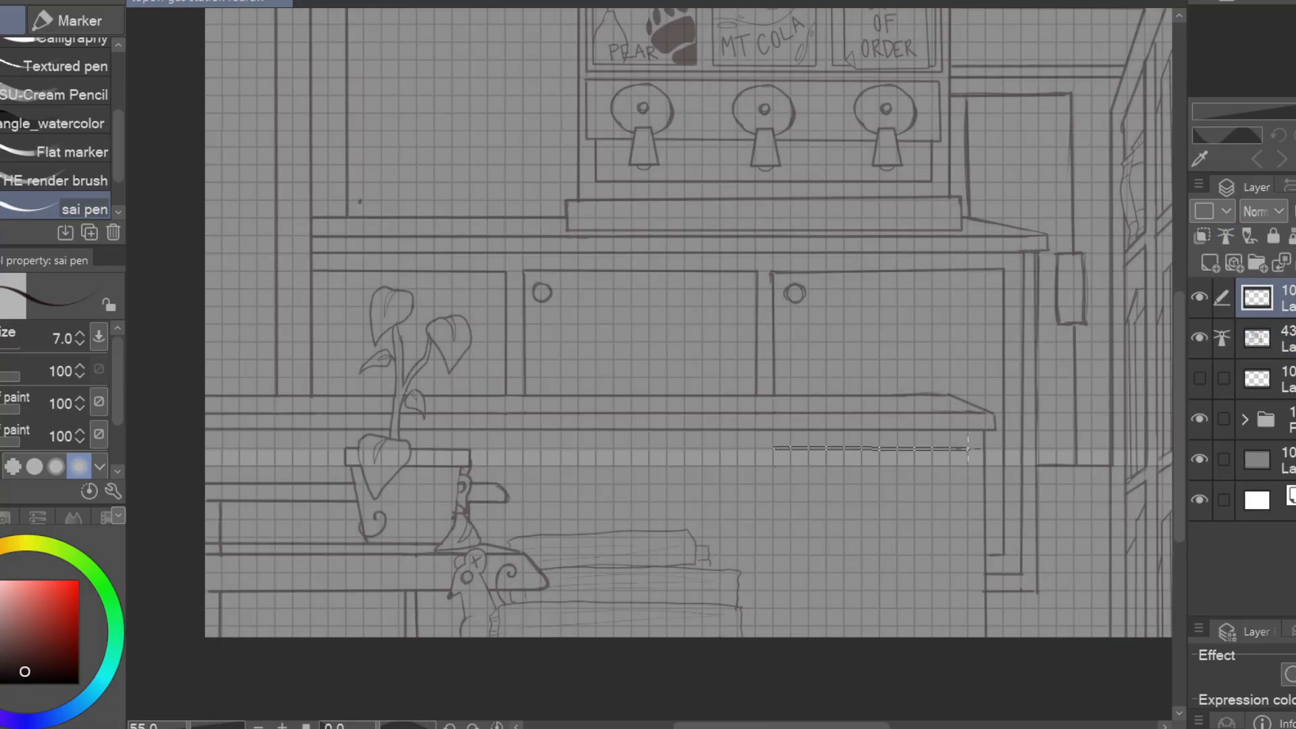
{"action": "left_click", "coordinate": [968, 449], "text": "shift"}
{"action": "left_click", "coordinate": [968, 653], "text": "shift"}
{"action": "left_click", "coordinate": [775, 653], "text": "shift"}
{"action": "left_click", "coordinate": [775, 448], "text": "shift"}
Erase parts of the poster's straight sides and corner and redraw them as ragged, torn edges
{"action": "left_click_drag", "start_coordinate": [802, 469], "coordinate": [803, 476]}
{"action": "key", "text": "e"}
{"action": "mouse_move", "coordinate": [968, 472]}
{"action": "left_mouse_down"}
{"action": "mouse_move", "coordinate": [1020, 447]}
{"action": "mouse_move", "coordinate": [1020, 432]}
{"action": "mouse_move", "coordinate": [1014, 583]}
{"action": "left_mouse_up"}
{"action": "key", "text": "p"}
{"action": "mouse_move", "coordinate": [821, 525]}
{"action": "left_mouse_down"}
{"action": "mouse_move", "coordinate": [851, 490]}
{"action": "mouse_move", "coordinate": [857, 550]}
{"action": "left_mouse_up"}
{"action": "mouse_move", "coordinate": [860, 555]}
{"action": "left_mouse_down"}
{"action": "mouse_move", "coordinate": [862, 533]}
{"action": "mouse_move", "coordinate": [793, 553]}
{"action": "left_mouse_up"}
Draw tape strips over the poster's upper corners and side edge, erasing the poster lines beneath them
{"action": "left_click_drag", "start_coordinate": [962, 386], "coordinate": [989, 357]}
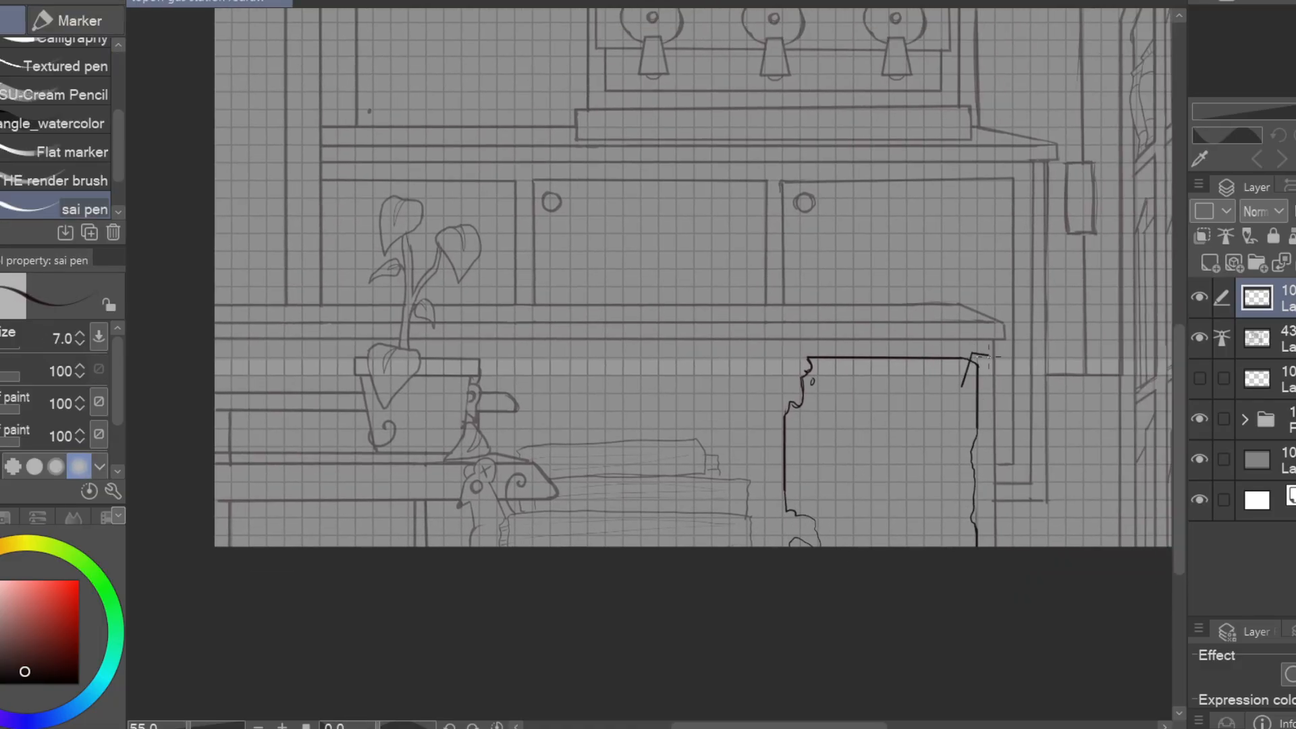
{"action": "left_click_drag", "start_coordinate": [819, 351], "coordinate": [834, 378]}
{"action": "key", "text": "e"}
{"action": "left_click_drag", "start_coordinate": [937, 597], "coordinate": [969, 569]}
{"action": "key", "text": "p"}
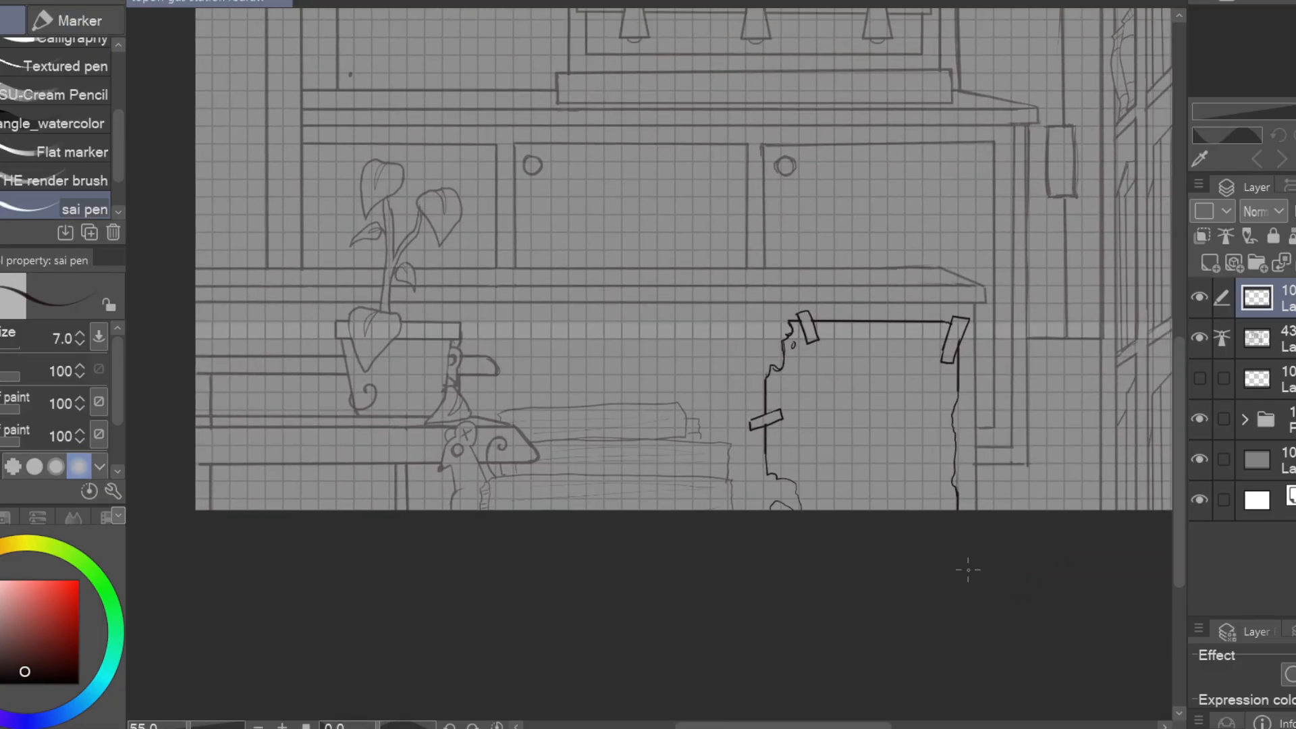
Draw inner border lines along the top and both sides of the torn poster
{"action": "scroll", "coordinate": [970, 495], "scroll_direction": "up", "scroll_amount": 1}
{"action": "left_click_drag", "start_coordinate": [768, 272], "coordinate": [937, 274]}
{"action": "left_click_drag", "start_coordinate": [715, 339], "coordinate": [713, 463]}
{"action": "left_click_drag", "start_coordinate": [940, 325], "coordinate": [933, 513]}
{"action": "scroll", "coordinate": [810, 438], "scroll_direction": "down", "scroll_amount": 2}
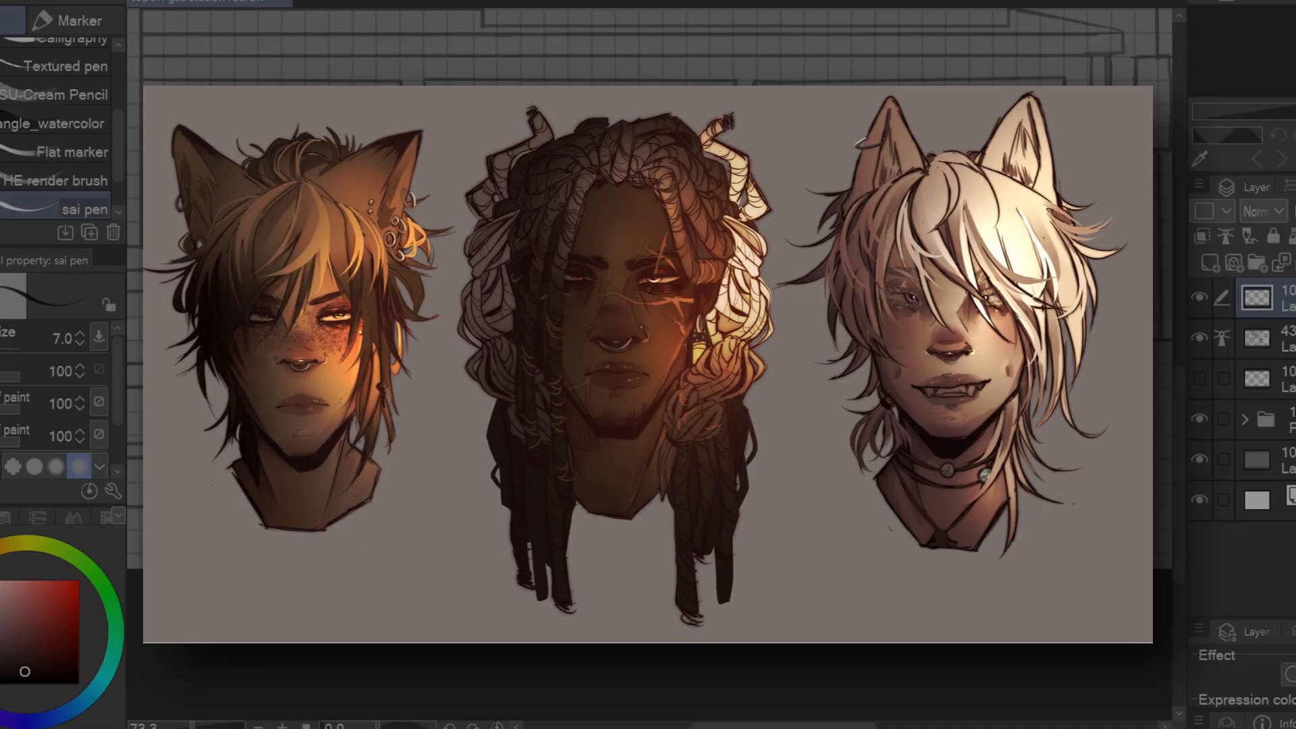
Nudge the torn poster's line work into place and overlay a circle on its upper border, clearing the lines inside it
{"action": "key", "text": "ctrl+t"}
{"action": "left_click_drag", "start_coordinate": [806, 418], "coordinate": [792, 430]}
{"action": "key", "text": "Return"}
{"action": "left_click_drag", "start_coordinate": [762, 572], "coordinate": [830, 539]}
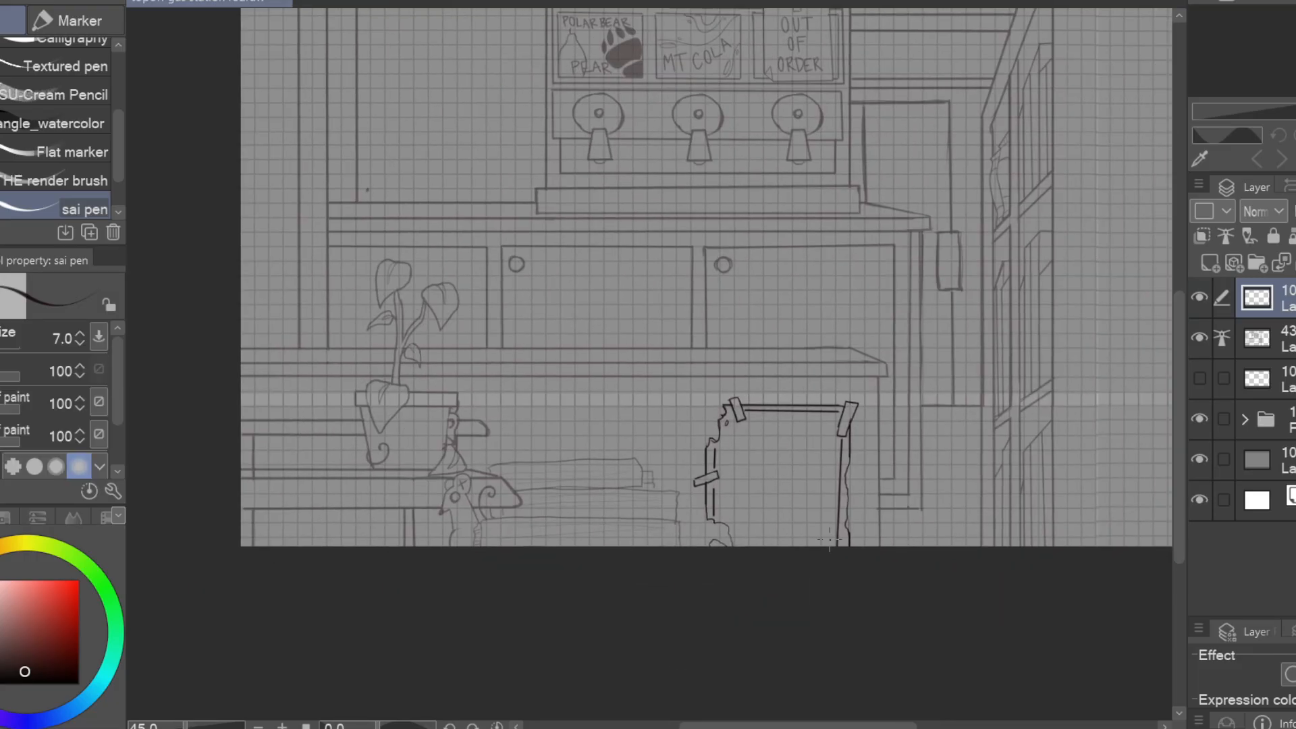
{"action": "scroll", "coordinate": [855, 320], "scroll_direction": "up", "scroll_amount": 2}
{"action": "left_click_drag", "start_coordinate": [792, 423], "coordinate": [790, 425]}
{"action": "key", "text": "e"}
{"action": "left_click_drag", "start_coordinate": [873, 495], "coordinate": [941, 446]}
{"action": "key", "text": "p"}
Draw a slightly tilted rectangular sign over the torn poster's upper corner and erase the poster lines beneath it
{"action": "left_click_drag", "start_coordinate": [808, 392], "coordinate": [978, 377]}
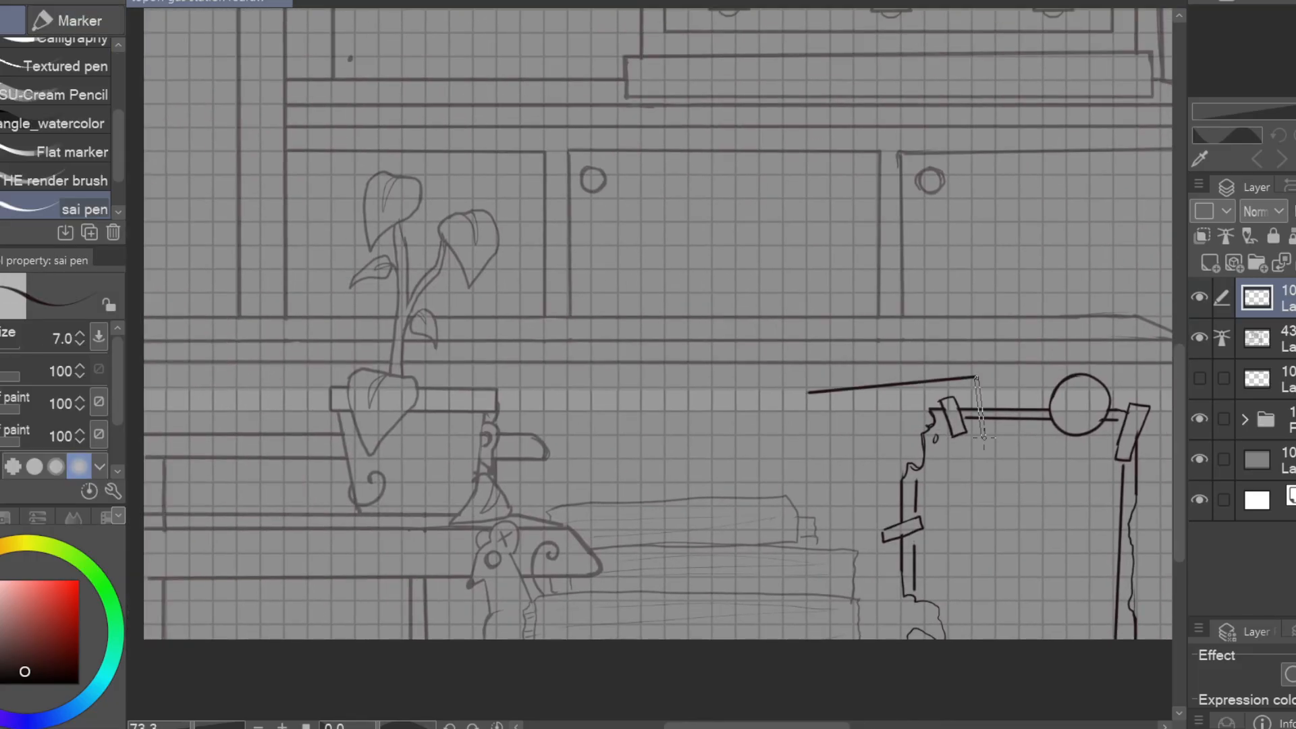
{"action": "key", "text": "e"}
{"action": "mouse_move", "coordinate": [817, 459]}
{"action": "left_mouse_down"}
{"action": "mouse_move", "coordinate": [985, 439]}
{"action": "mouse_move", "coordinate": [941, 432]}
{"action": "left_mouse_up"}
{"action": "left_click_drag", "start_coordinate": [1022, 558], "coordinate": [819, 472]}
{"action": "key", "text": "p"}
Draw a smaller poster with a straight upper edge and ragged sides on the counter front, above the stacked books
{"action": "left_click_drag", "start_coordinate": [871, 524], "coordinate": [1110, 576]}
{"action": "left_click_drag", "start_coordinate": [639, 343], "coordinate": [641, 453]}
{"action": "mouse_move", "coordinate": [641, 340]}
{"action": "left_mouse_down"}
{"action": "mouse_move", "coordinate": [834, 341]}
{"action": "mouse_move", "coordinate": [820, 449]}
{"action": "left_mouse_up"}
{"action": "left_click_drag", "start_coordinate": [709, 432], "coordinate": [828, 425]}
{"action": "key", "text": "e"}
{"action": "left_click_drag", "start_coordinate": [759, 338], "coordinate": [760, 429]}
{"action": "key", "text": "p"}
{"action": "left_click_drag", "start_coordinate": [773, 351], "coordinate": [752, 408]}
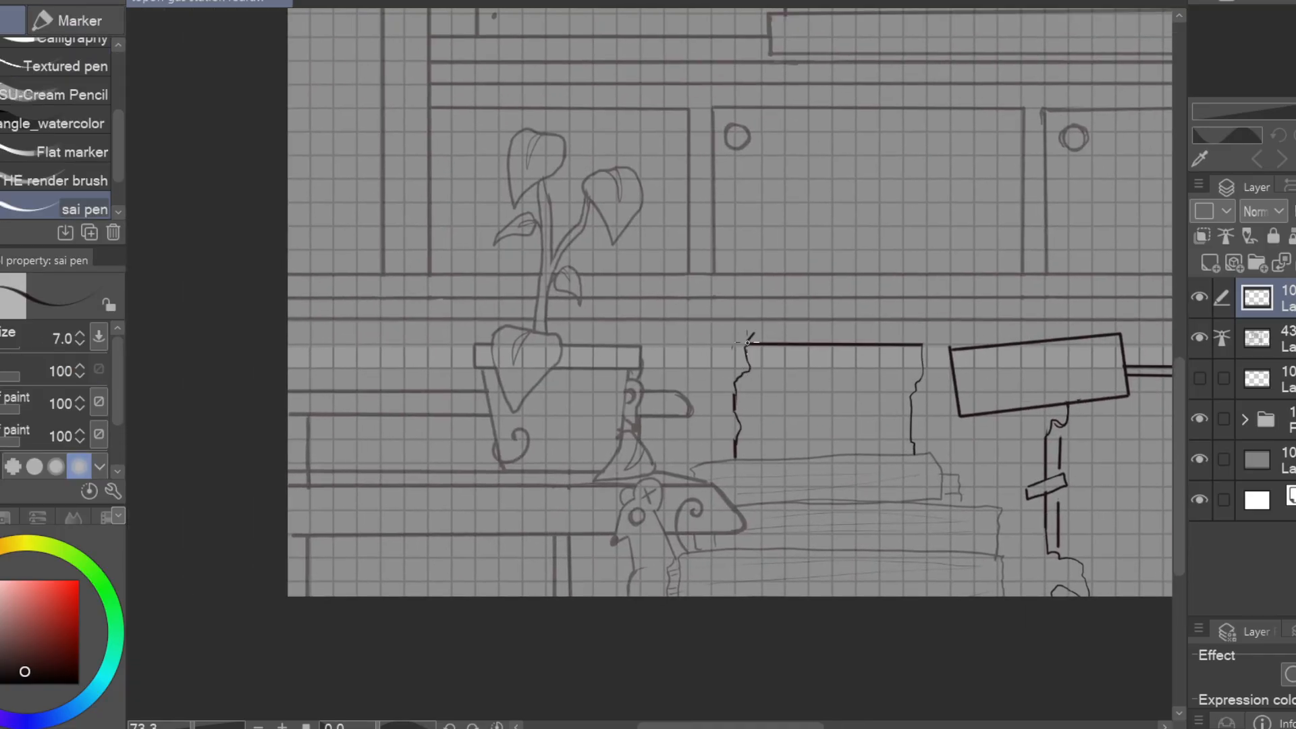
Add angled tape strips on both upper corners of the small poster and erase the poster lines under them
{"action": "key", "text": "e"}
{"action": "left_click_drag", "start_coordinate": [749, 351], "coordinate": [755, 346]}
{"action": "key", "text": "p"}
{"action": "left_click_drag", "start_coordinate": [900, 336], "coordinate": [931, 361]}
{"action": "key", "text": "e"}
{"action": "left_click_drag", "start_coordinate": [908, 341], "coordinate": [925, 360]}
{"action": "key", "text": "p"}
Draw thin inner border lines along all four sides of the tilted rectangular sign
{"action": "left_click_drag", "start_coordinate": [951, 298], "coordinate": [516, 286]}
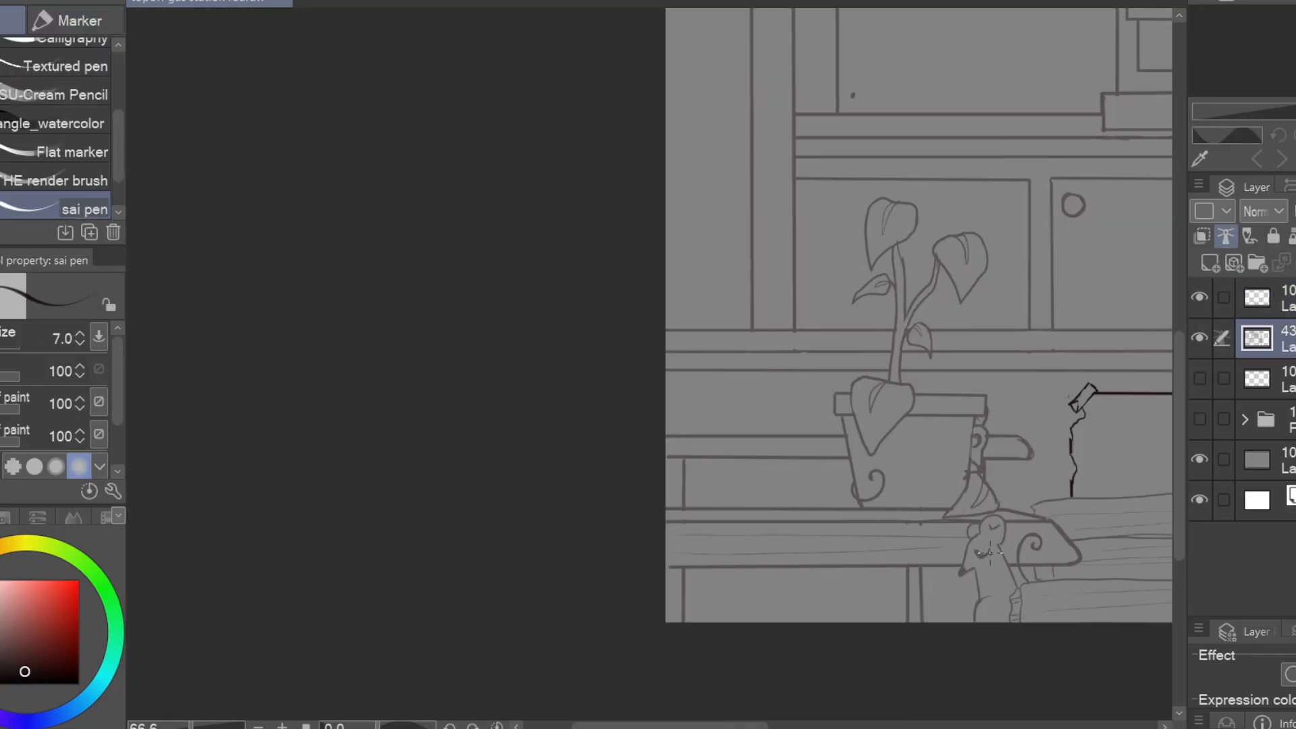
{"action": "left_click_drag", "start_coordinate": [990, 553], "coordinate": [693, 559]}
{"action": "mouse_move", "coordinate": [948, 541]}
{"action": "left_mouse_down"}
{"action": "mouse_move", "coordinate": [813, 459]}
{"action": "mouse_move", "coordinate": [409, 499]}
{"action": "mouse_move", "coordinate": [638, 500]}
{"action": "left_mouse_up"}
{"action": "mouse_move", "coordinate": [721, 535]}
{"action": "left_mouse_down"}
{"action": "mouse_move", "coordinate": [728, 569]}
{"action": "mouse_move", "coordinate": [777, 565]}
{"action": "left_mouse_up"}
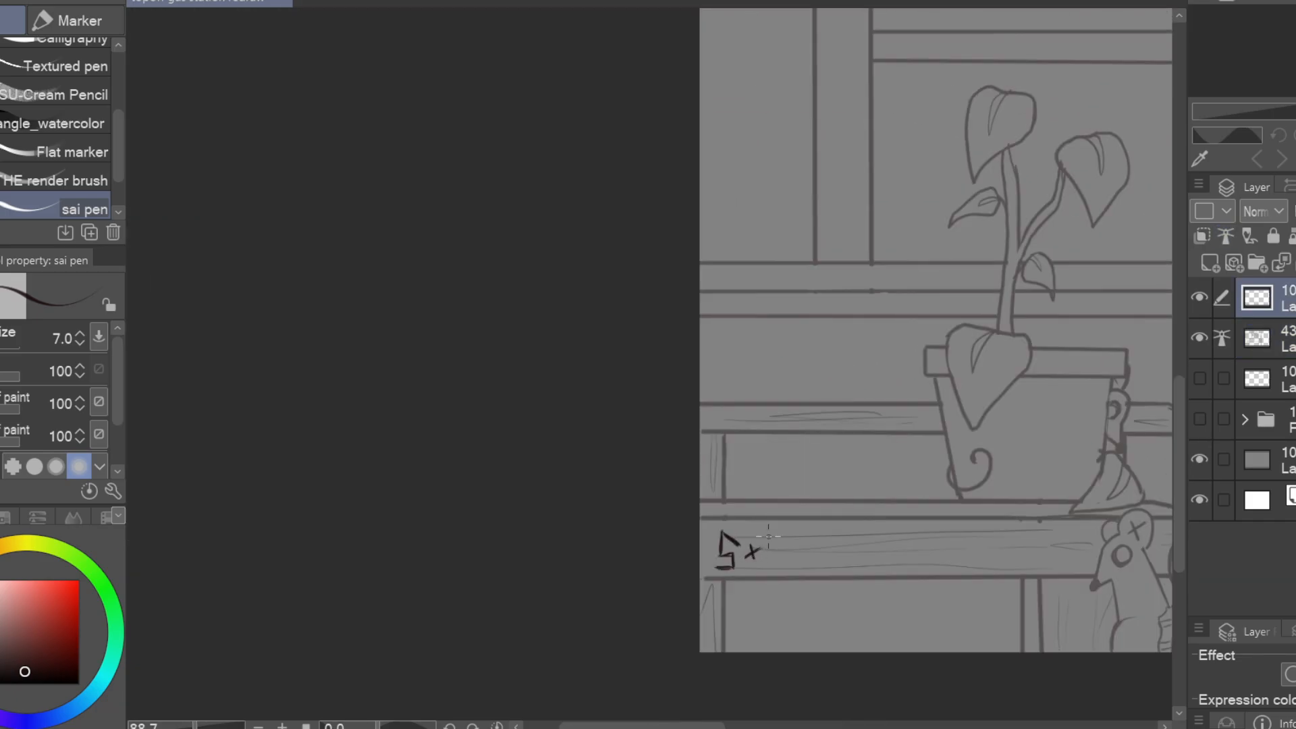
{"action": "left_click_drag", "start_coordinate": [1018, 571], "coordinate": [567, 509]}
{"action": "left_click_drag", "start_coordinate": [1141, 230], "coordinate": [686, 513]}
{"action": "scroll", "coordinate": [686, 512], "scroll_direction": "up", "scroll_amount": 5}
{"action": "left_click_drag", "start_coordinate": [605, 489], "coordinate": [622, 584]}
{"action": "left_click_drag", "start_coordinate": [908, 456], "coordinate": [920, 548]}
{"action": "left_click_drag", "start_coordinate": [604, 488], "coordinate": [898, 460]}
{"action": "left_click_drag", "start_coordinate": [622, 585], "coordinate": [776, 568]}
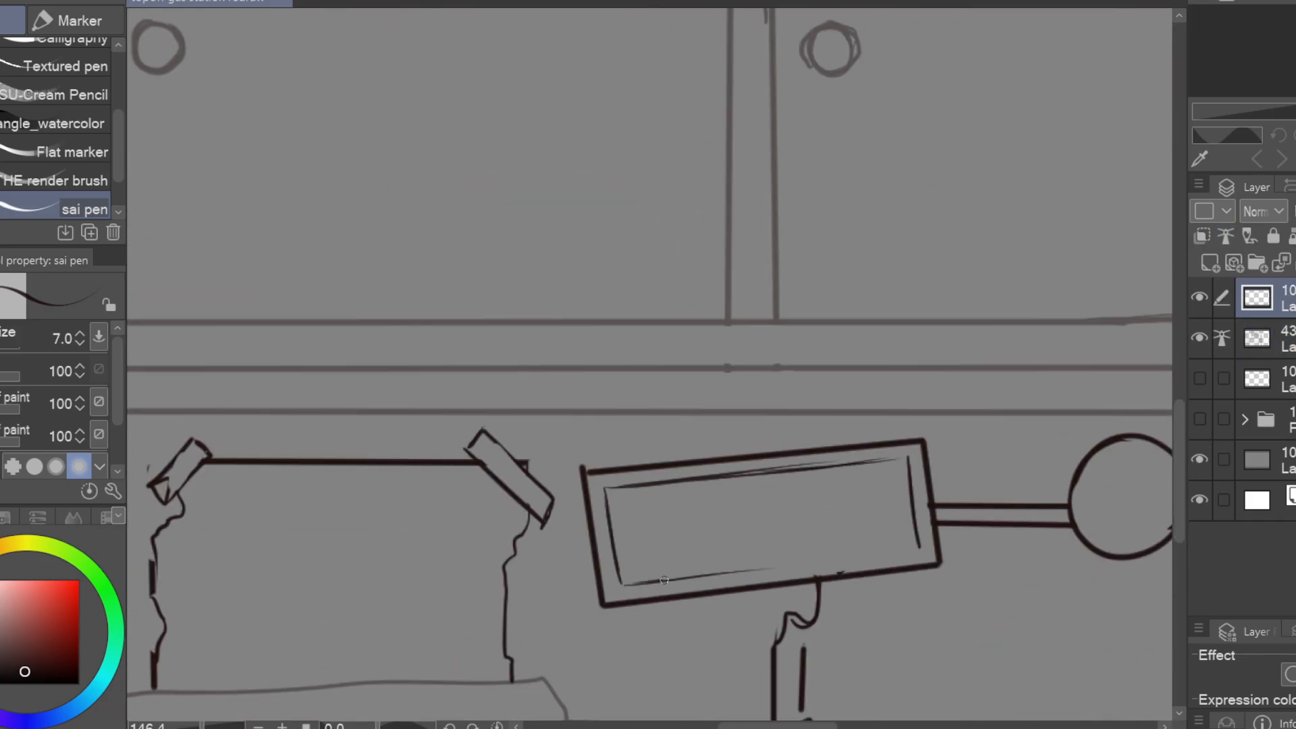
Letter KITAKUNO3 inside the tilted sign's inner border
{"action": "left_click_drag", "start_coordinate": [689, 508], "coordinate": [753, 544]}
{"action": "mouse_move", "coordinate": [761, 506]}
{"action": "left_mouse_down"}
{"action": "mouse_move", "coordinate": [786, 543]}
{"action": "mouse_move", "coordinate": [834, 534]}
{"action": "left_mouse_up"}
{"action": "left_click_drag", "start_coordinate": [844, 503], "coordinate": [884, 533]}
Draw the outlines of two flat stacked books with curved ends on the shelf beside the plant pot
{"action": "mouse_move", "coordinate": [598, 519]}
{"action": "left_mouse_down"}
{"action": "mouse_move", "coordinate": [898, 516]}
{"action": "mouse_move", "coordinate": [893, 545]}
{"action": "left_mouse_up"}
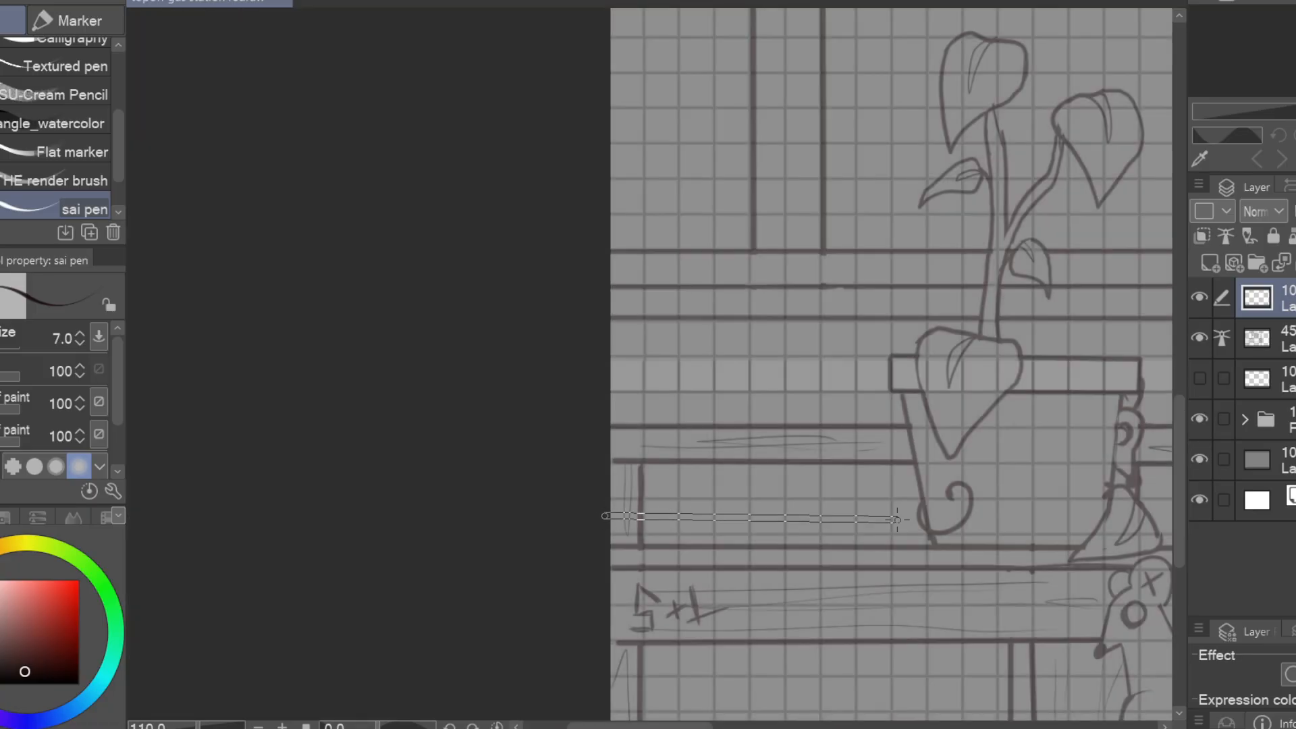
{"action": "left_click", "coordinate": [895, 517], "text": "shift"}
{"action": "left_click", "coordinate": [602, 486]}
{"action": "left_click", "coordinate": [882, 485], "text": "shift"}
{"action": "left_click_drag", "start_coordinate": [881, 486], "coordinate": [880, 518]}
{"action": "left_click_drag", "start_coordinate": [607, 473], "coordinate": [760, 492]}
{"action": "left_click", "coordinate": [761, 467], "text": "shift"}
{"action": "key", "text": "ctrl+z"}
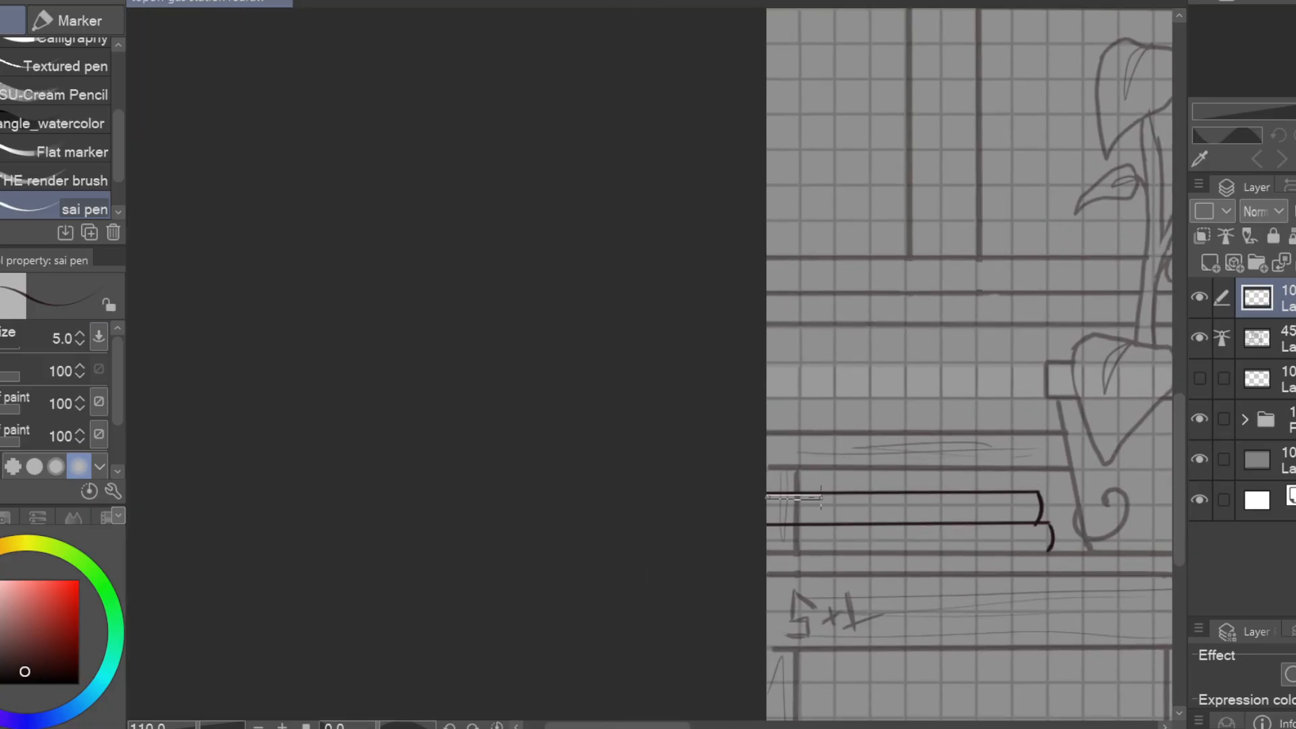
Add parallel inner lines to the two stacked books' long edges and curved ends to give the covers thickness
{"action": "left_click", "coordinate": [764, 500]}
{"action": "left_click", "coordinate": [1030, 498], "text": "shift"}
{"action": "left_click_drag", "start_coordinate": [1031, 499], "coordinate": [1039, 549]}
{"action": "left_click", "coordinate": [763, 530]}
{"action": "left_click", "coordinate": [1040, 530], "text": "shift"}
{"action": "left_click_drag", "start_coordinate": [1078, 467], "coordinate": [1100, 436]}
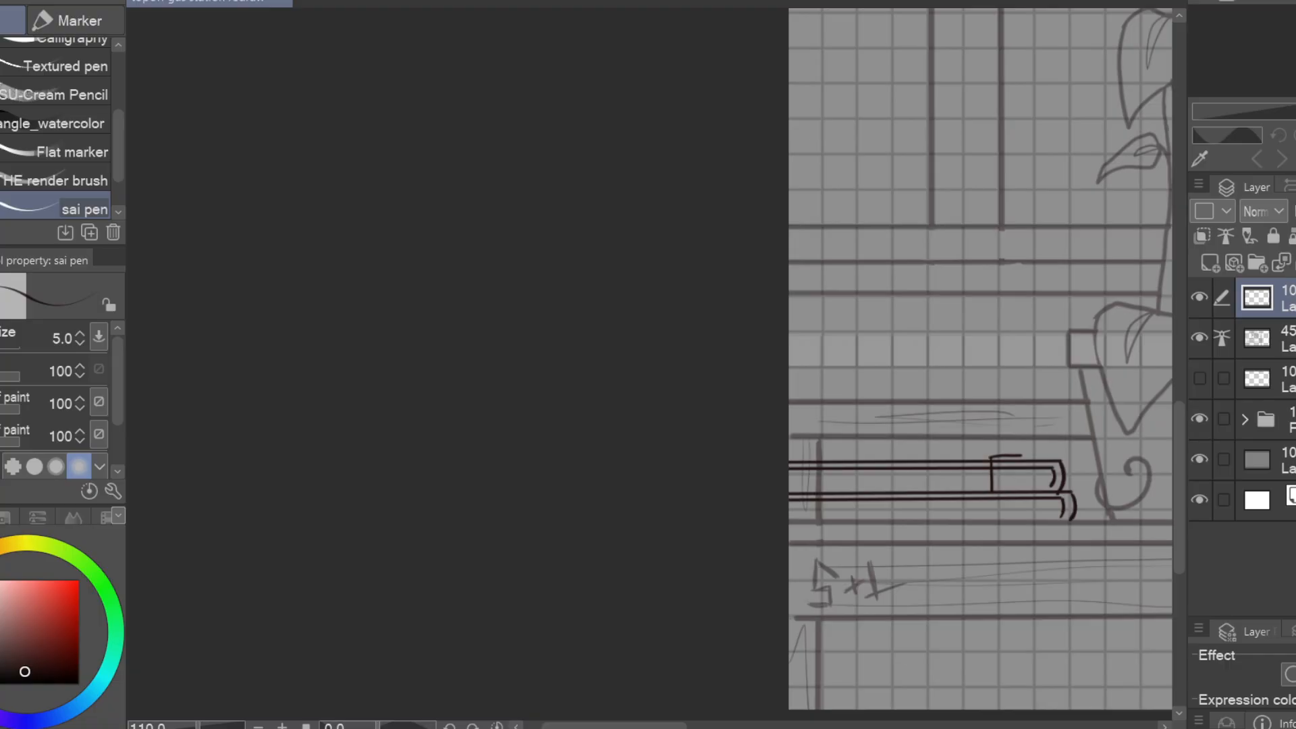
Draw a narrow band around the upper book near its curved end and erase the book lines crossing it
{"action": "key", "text": "ctrl+z"}
{"action": "left_click_drag", "start_coordinate": [991, 460], "coordinate": [1021, 461]}
{"action": "left_click_drag", "start_coordinate": [1018, 462], "coordinate": [1017, 490]}
{"action": "key", "text": "e"}
Hide the grid folder and draw thin page lines along the edges of both stacked books
{"action": "left_click", "coordinate": [1200, 419]}
{"action": "key", "text": "p"}
{"action": "left_click_drag", "start_coordinate": [771, 484], "coordinate": [908, 476]}
{"action": "left_click_drag", "start_coordinate": [1090, 511], "coordinate": [978, 488]}
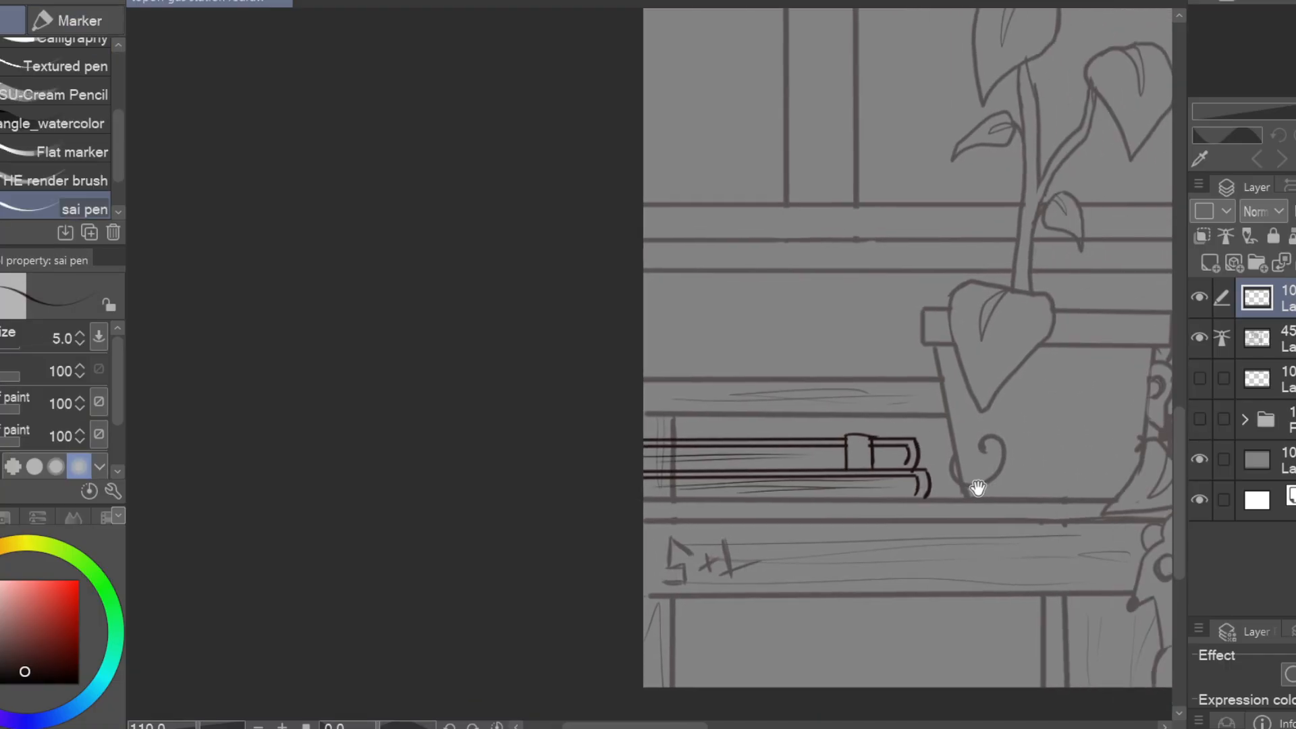
{"action": "left_click", "coordinate": [1257, 337]}
{"action": "key", "text": "e"}
{"action": "scroll", "coordinate": [844, 540], "scroll_direction": "down", "scroll_amount": 6}
{"action": "left_click_drag", "start_coordinate": [810, 547], "coordinate": [553, 564]}
{"action": "scroll", "coordinate": [504, 484], "scroll_direction": "up", "scroll_amount": 8}
{"action": "key", "text": "p"}
{"action": "left_click_drag", "start_coordinate": [481, 483], "coordinate": [652, 486]}
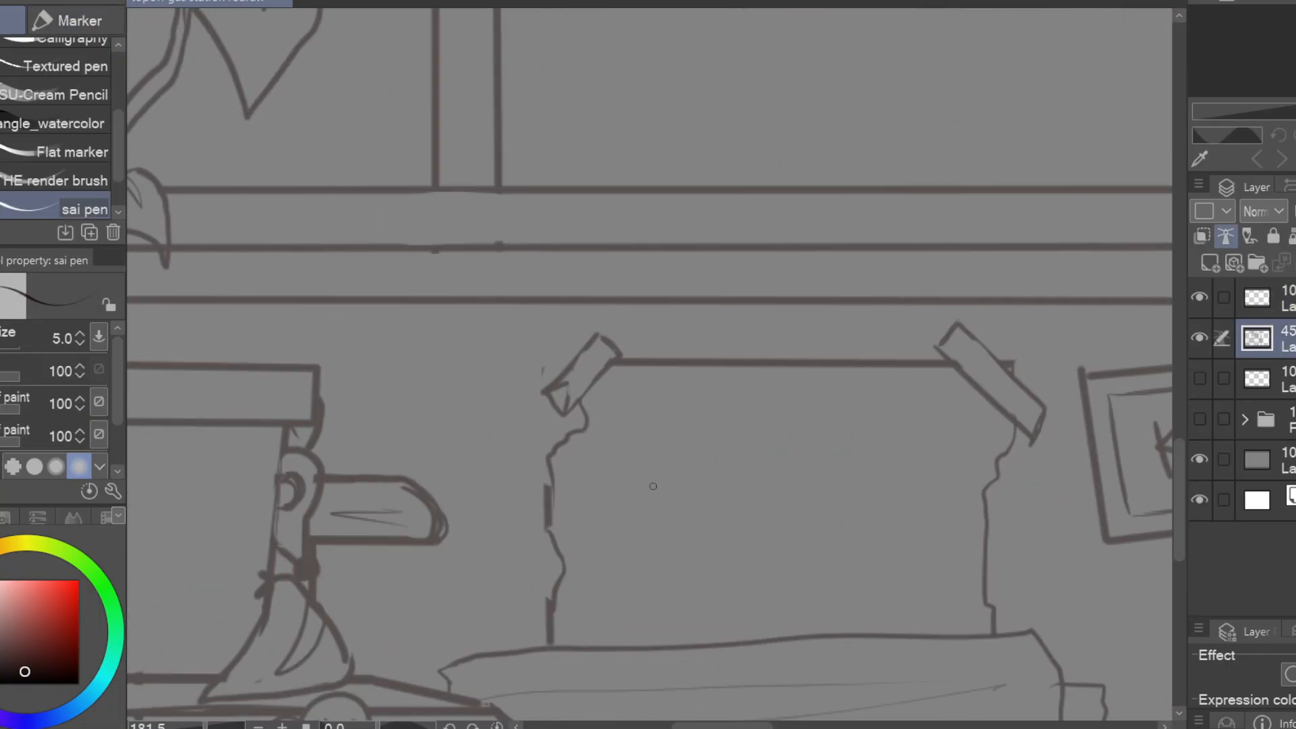
{"action": "left_click_drag", "start_coordinate": [656, 423], "coordinate": [622, 476]}
{"action": "left_click_drag", "start_coordinate": [689, 422], "coordinate": [689, 481]}
{"action": "key", "text": "ctrl+z"}
{"action": "key", "text": "ctrl+z"}
{"action": "key", "text": "ctrl+z"}
{"action": "key", "text": "ctrl+z"}
{"action": "key", "text": "ctrl+z"}
Create a new layer above the top line layer and letter STONEHOLD across the upper part of the small poster
{"action": "left_click", "coordinate": [1257, 297]}
{"action": "left_click", "coordinate": [1210, 263]}
{"action": "mouse_move", "coordinate": [637, 409]}
{"action": "left_mouse_down"}
{"action": "mouse_move", "coordinate": [617, 454]}
{"action": "mouse_move", "coordinate": [669, 457]}
{"action": "left_mouse_up"}
{"action": "left_click_drag", "start_coordinate": [762, 439], "coordinate": [800, 465]}
{"action": "left_click_drag", "start_coordinate": [798, 438], "coordinate": [825, 437]}
{"action": "left_click_drag", "start_coordinate": [825, 412], "coordinate": [824, 463]}
{"action": "left_click_drag", "start_coordinate": [844, 413], "coordinate": [842, 415]}
{"action": "left_click_drag", "start_coordinate": [865, 414], "coordinate": [885, 459]}
Letter MILITARY and ACADEMY on two lines beneath STONEHOLD on the small poster
{"action": "left_click_drag", "start_coordinate": [653, 506], "coordinate": [688, 508]}
{"action": "mouse_move", "coordinate": [710, 473]}
{"action": "left_mouse_down"}
{"action": "mouse_move", "coordinate": [735, 508]}
{"action": "mouse_move", "coordinate": [784, 474]}
{"action": "left_mouse_up"}
{"action": "left_click_drag", "start_coordinate": [815, 513], "coordinate": [852, 514]}
{"action": "left_click_drag", "start_coordinate": [661, 557], "coordinate": [689, 559]}
{"action": "left_click_drag", "start_coordinate": [748, 525], "coordinate": [749, 557]}
{"action": "left_click_drag", "start_coordinate": [811, 557], "coordinate": [842, 556]}
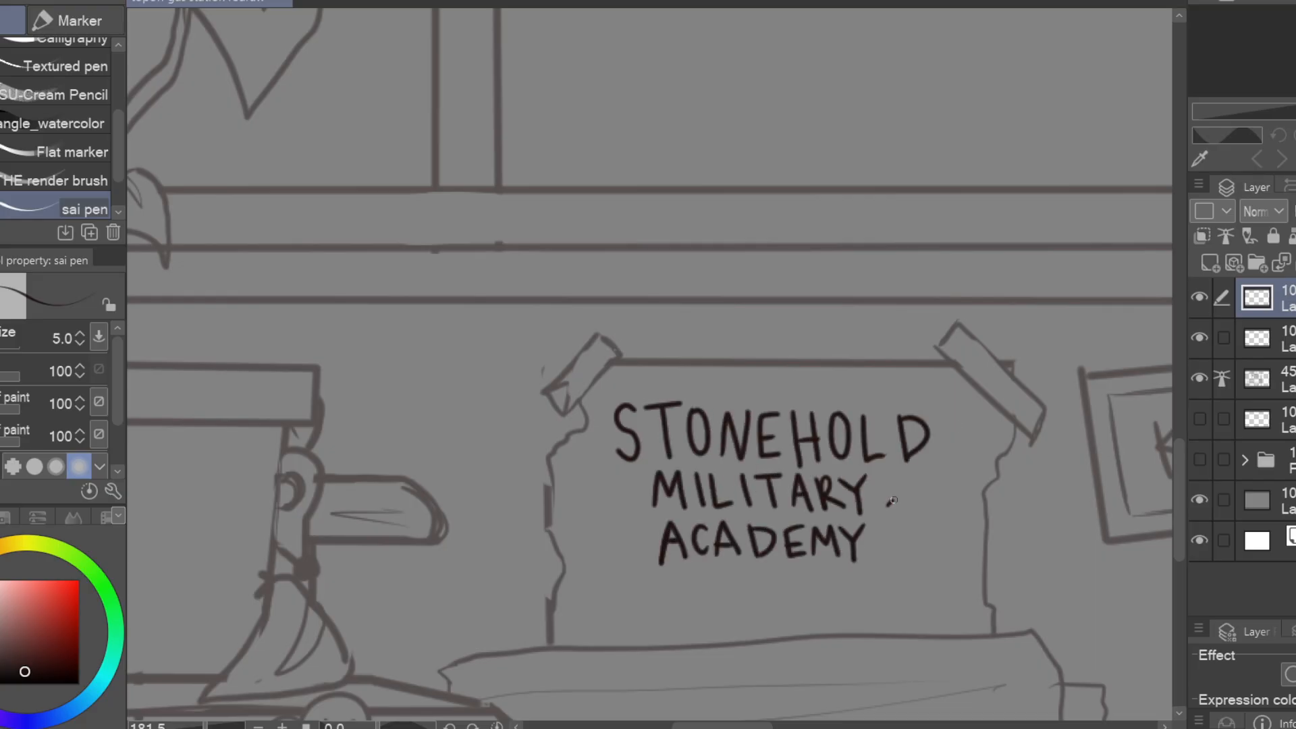
Draw a crescent moon below the lettering on the small poster, discarding the one placed beside ACADEMY
{"action": "left_click_drag", "start_coordinate": [892, 501], "coordinate": [913, 563]}
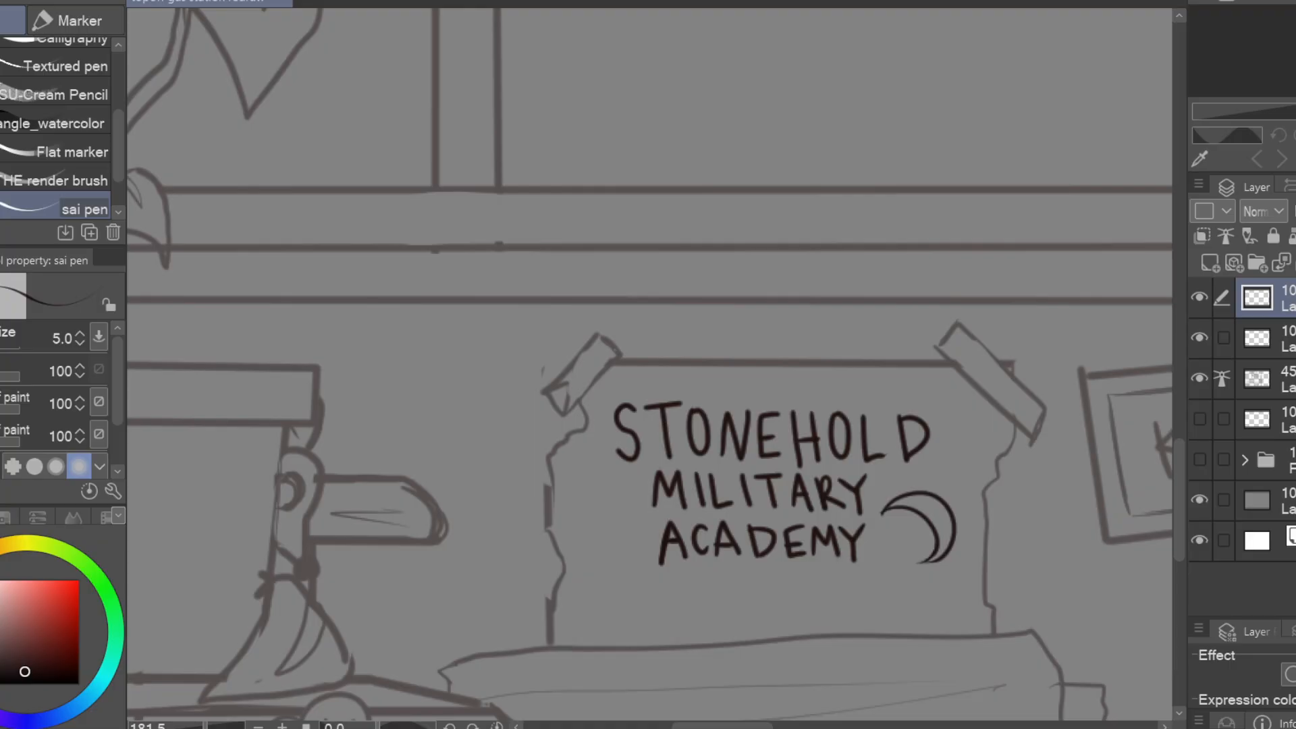
{"action": "key", "text": "ctrl+z"}
{"action": "left_click_drag", "start_coordinate": [708, 665], "coordinate": [799, 648]}
{"action": "left_click_drag", "start_coordinate": [706, 597], "coordinate": [719, 625]}
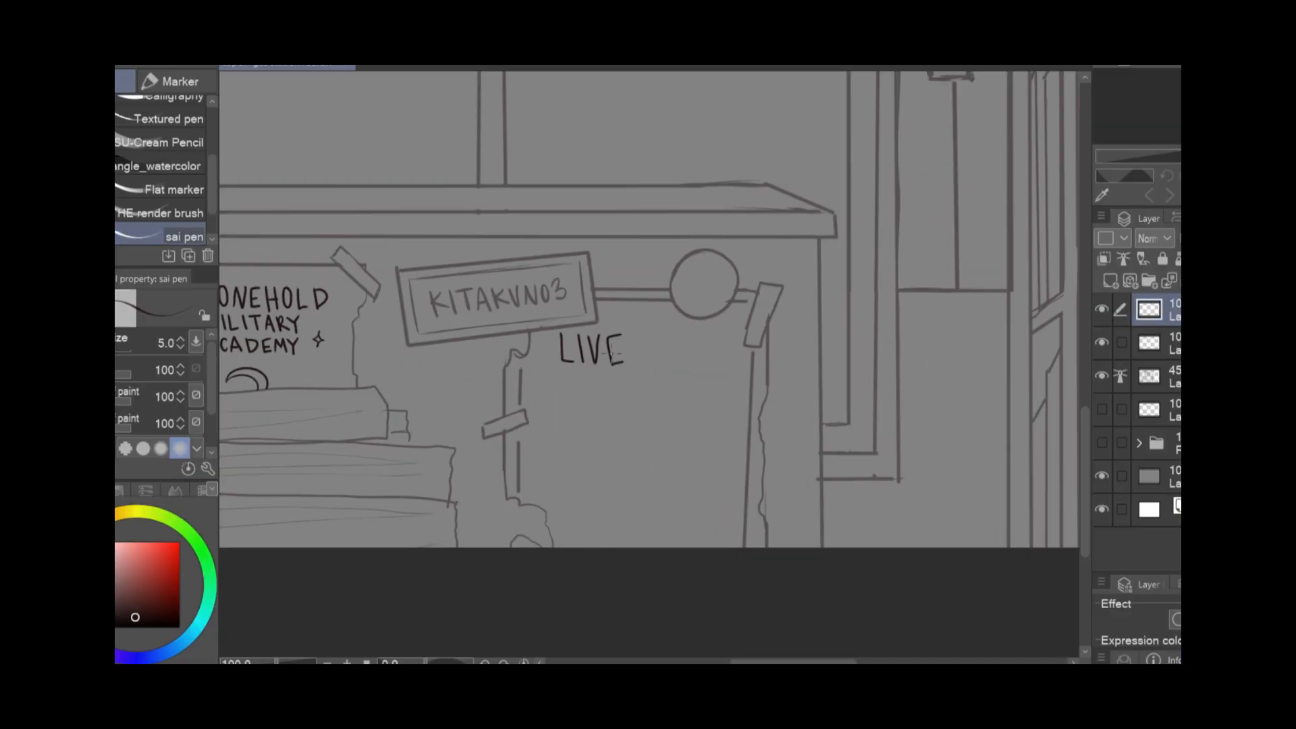
Letter LIVE SHOW, the date 06·13·XXXX and 7 PM on the large torn poster
{"action": "left_click_drag", "start_coordinate": [810, 409], "coordinate": [809, 410]}
{"action": "left_click_drag", "start_coordinate": [826, 408], "coordinate": [820, 420]}
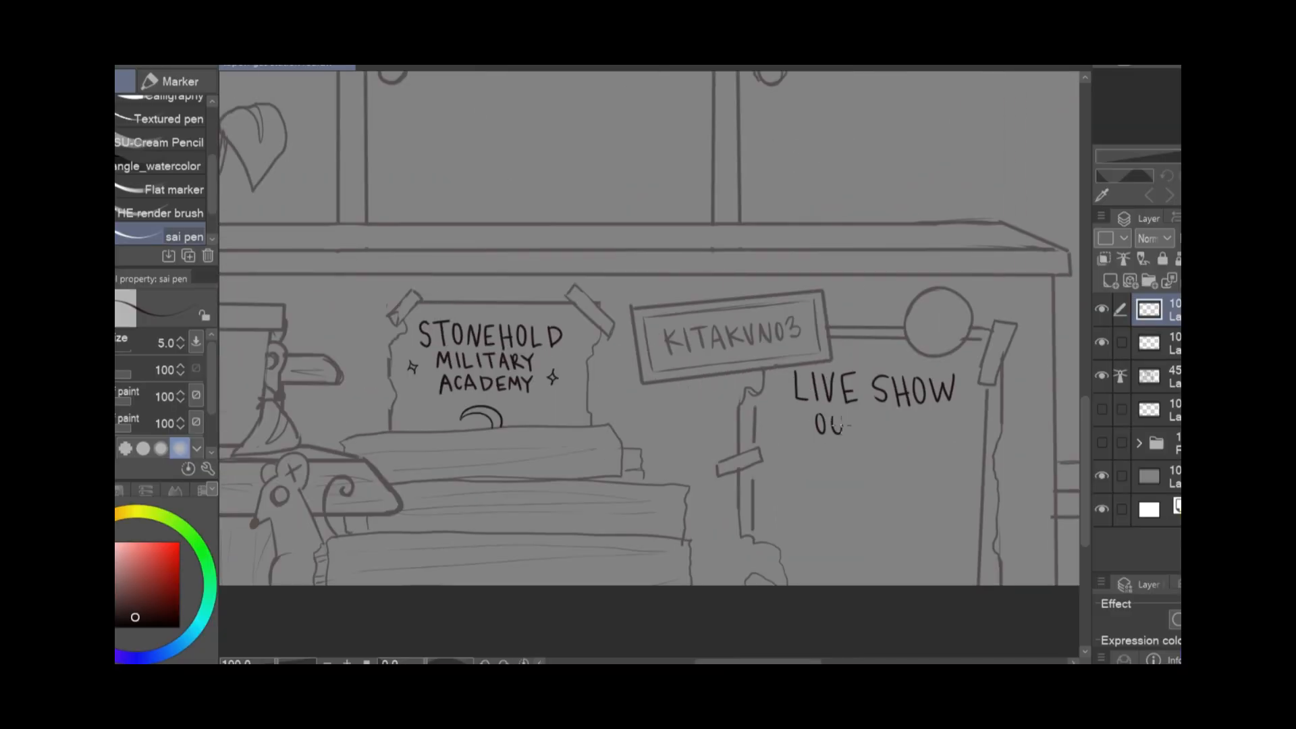
{"action": "left_click", "coordinate": [834, 419]}
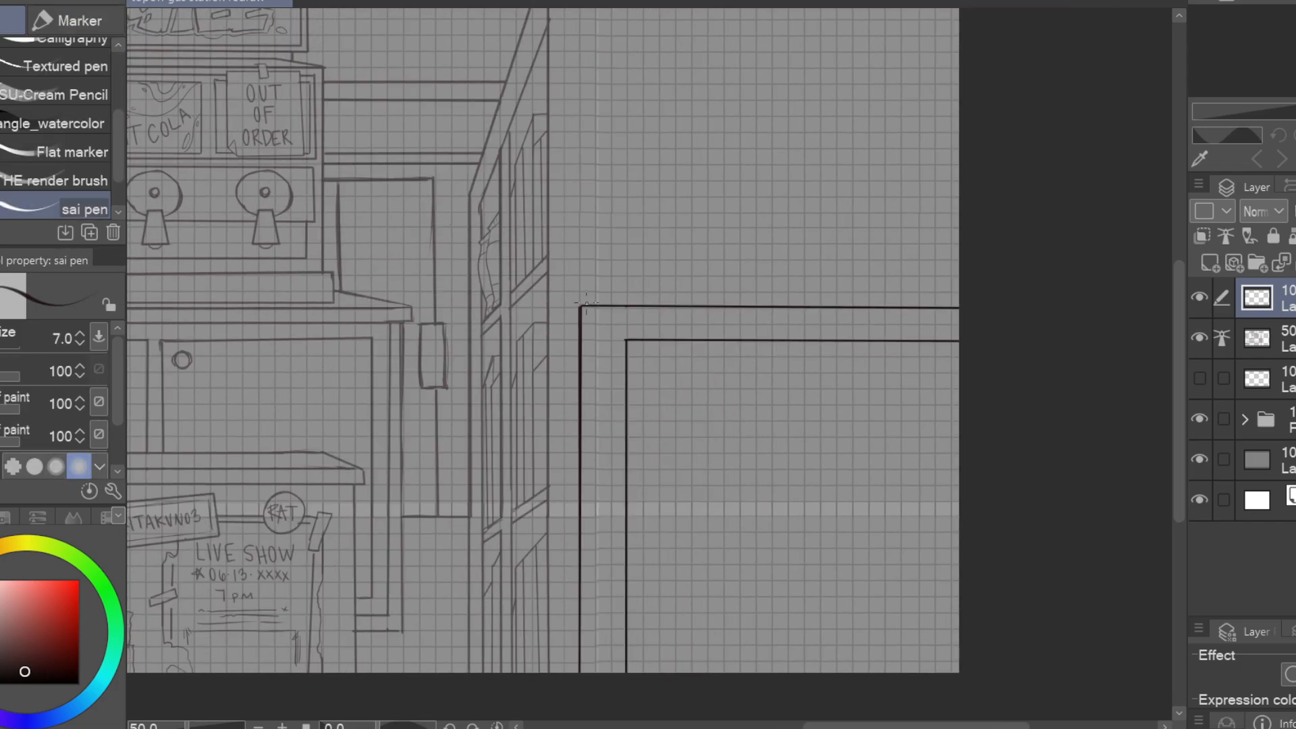
Draw the corner joint of the bookcase frame and the straight lines of its two inner shelf boards
{"action": "mouse_move", "coordinate": [861, 561]}
{"action": "left_mouse_down"}
{"action": "mouse_move", "coordinate": [1006, 533]}
{"action": "mouse_move", "coordinate": [1004, 605]}
{"action": "left_mouse_up"}
{"action": "left_click_drag", "start_coordinate": [768, 350], "coordinate": [767, 392]}
{"action": "left_click_drag", "start_coordinate": [905, 527], "coordinate": [811, 476]}
{"action": "left_click_drag", "start_coordinate": [675, 445], "coordinate": [1053, 446]}
{"action": "left_click_drag", "start_coordinate": [675, 479], "coordinate": [1074, 480]}
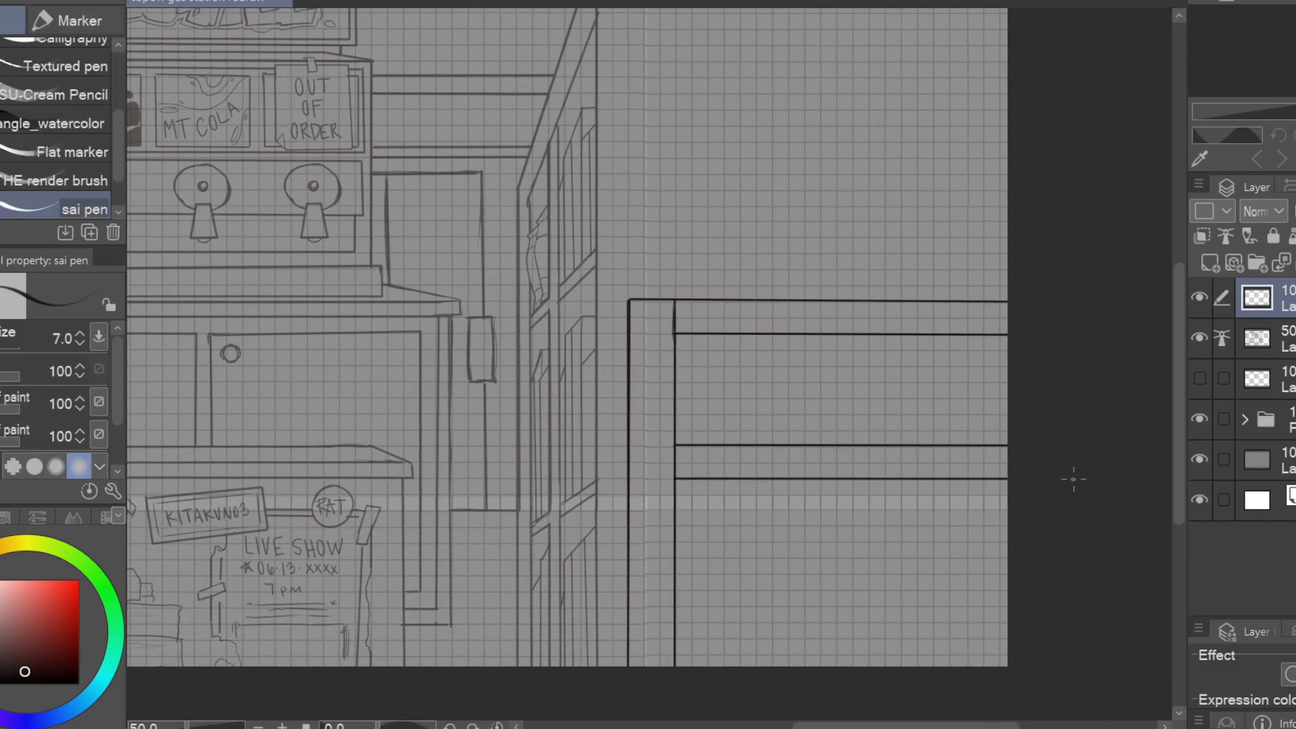
{"action": "left_click_drag", "start_coordinate": [675, 609], "coordinate": [1180, 597]}
Draw a cloth draped over the bookcase, with a short side edge and a wavy hem below the top board
{"action": "scroll", "coordinate": [1105, 473], "scroll_direction": "down", "scroll_amount": 3}
{"action": "scroll", "coordinate": [952, 431], "scroll_direction": "up", "scroll_amount": 5}
{"action": "mouse_move", "coordinate": [725, 348]}
{"action": "left_mouse_down"}
{"action": "mouse_move", "coordinate": [729, 424]}
{"action": "mouse_move", "coordinate": [1079, 446]}
{"action": "left_mouse_up"}
{"action": "key", "text": "ctrl+z"}
{"action": "left_click_drag", "start_coordinate": [945, 433], "coordinate": [806, 440]}
{"action": "left_click_drag", "start_coordinate": [587, 433], "coordinate": [1053, 459]}
{"action": "left_click_drag", "start_coordinate": [596, 353], "coordinate": [595, 428]}
{"action": "left_click_drag", "start_coordinate": [631, 354], "coordinate": [839, 443]}
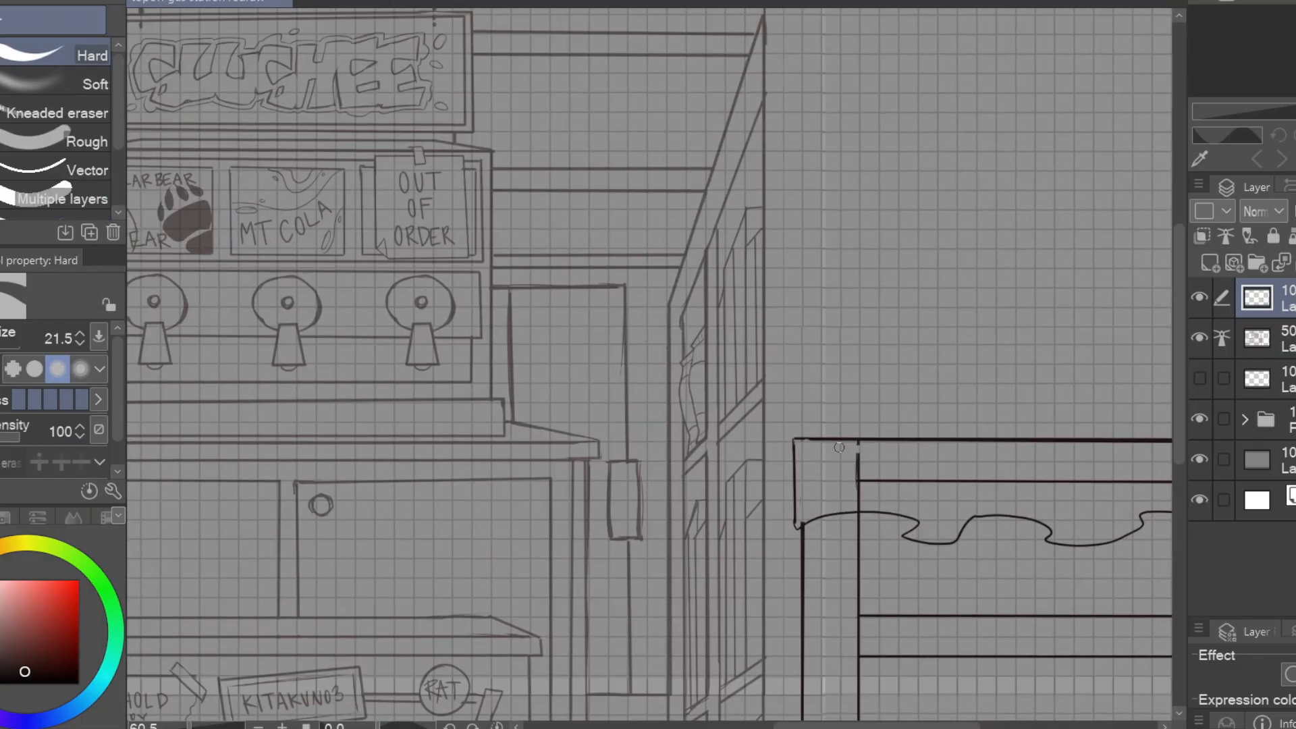
Erase the bookcase frame lines covered by the cloth and redraw its straight upper edge
{"action": "left_click_drag", "start_coordinate": [946, 454], "coordinate": [814, 444]}
{"action": "left_click_drag", "start_coordinate": [1140, 434], "coordinate": [743, 434]}
{"action": "key", "text": "p"}
{"action": "left_click_drag", "start_coordinate": [851, 432], "coordinate": [1126, 432]}
{"action": "key", "text": "e"}
{"action": "mouse_move", "coordinate": [728, 435]}
{"action": "left_mouse_down"}
{"action": "mouse_move", "coordinate": [731, 459]}
{"action": "mouse_move", "coordinate": [727, 446]}
{"action": "mouse_move", "coordinate": [1126, 474]}
{"action": "left_mouse_up"}
{"action": "left_click_drag", "start_coordinate": [1114, 474], "coordinate": [958, 466]}
Draw thin vertical fold lines on the draped cloth, above the curves of its hem
{"action": "key", "text": "p"}
{"action": "left_click_drag", "start_coordinate": [904, 521], "coordinate": [889, 436]}
{"action": "left_click_drag", "start_coordinate": [767, 517], "coordinate": [764, 446]}
{"action": "left_click_drag", "start_coordinate": [638, 505], "coordinate": [630, 443]}
{"action": "left_click_drag", "start_coordinate": [955, 438], "coordinate": [1078, 400]}
{"action": "scroll", "coordinate": [1079, 399], "scroll_direction": "down", "scroll_amount": 3}
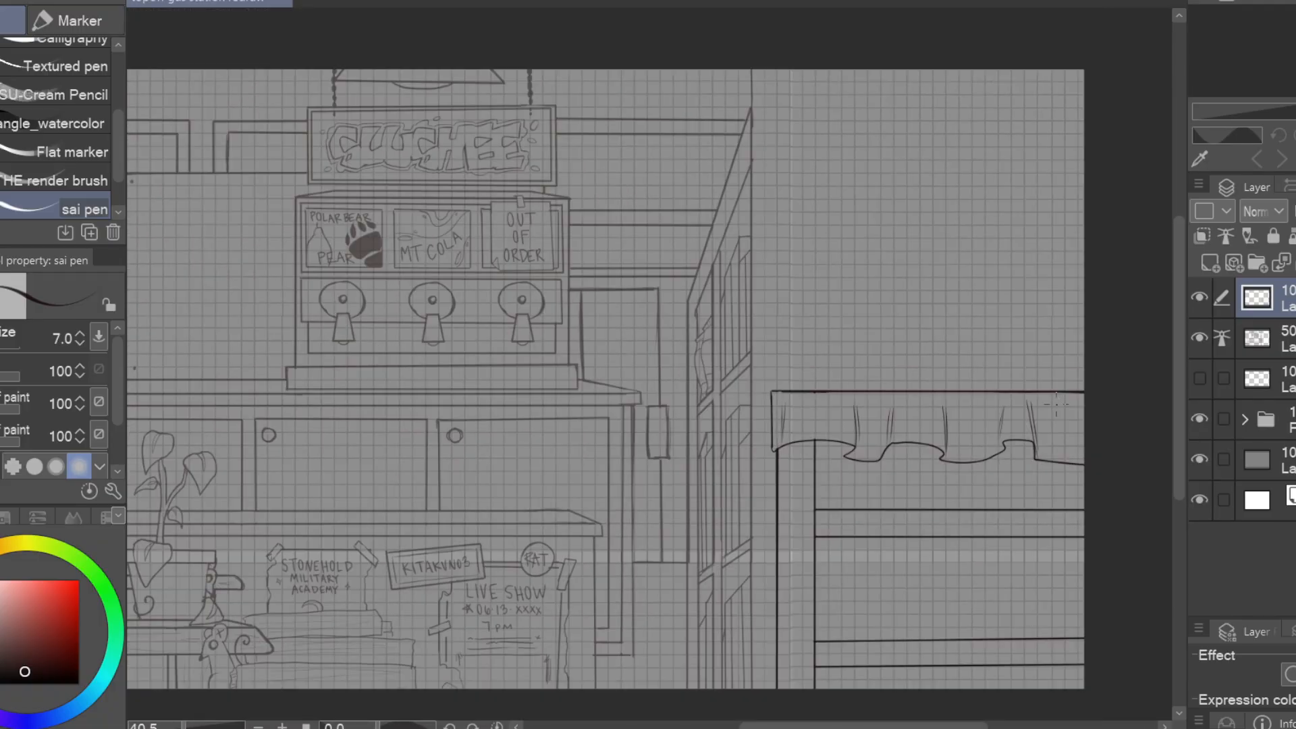
Add a parallel line just above each bookcase shelf board to show its depth
{"action": "mouse_move", "coordinate": [884, 348]}
{"action": "left_mouse_down"}
{"action": "mouse_move", "coordinate": [820, 392]}
{"action": "mouse_move", "coordinate": [823, 443]}
{"action": "left_mouse_up"}
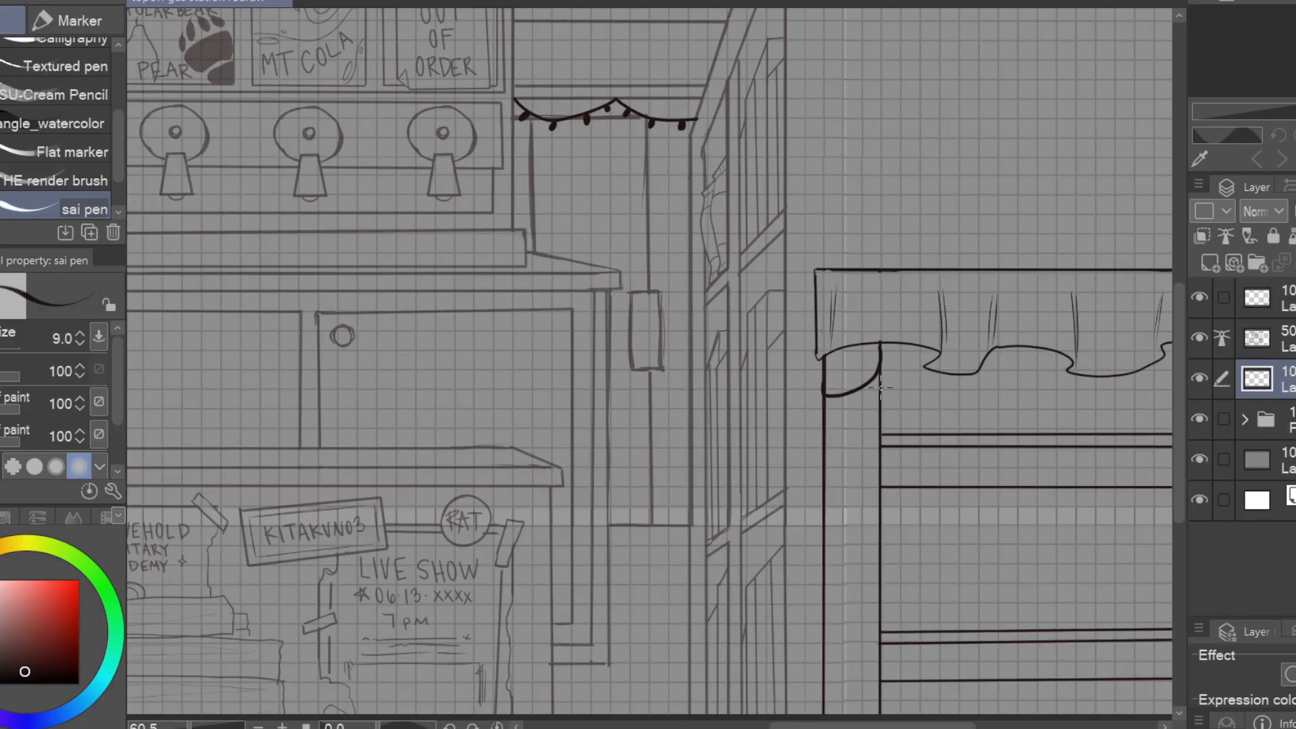
{"action": "left_click_drag", "start_coordinate": [882, 465], "coordinate": [823, 520]}
{"action": "mouse_move", "coordinate": [945, 540]}
{"action": "left_mouse_down"}
{"action": "mouse_move", "coordinate": [1027, 434]}
{"action": "mouse_move", "coordinate": [903, 510]}
{"action": "left_mouse_up"}
{"action": "left_click_drag", "start_coordinate": [964, 545], "coordinate": [902, 588]}
{"action": "mouse_move", "coordinate": [1018, 451]}
{"action": "left_mouse_down"}
{"action": "mouse_move", "coordinate": [1077, 402]}
{"action": "mouse_move", "coordinate": [932, 446]}
{"action": "left_mouse_up"}
{"action": "scroll", "coordinate": [844, 270], "scroll_direction": "up", "scroll_amount": 2}
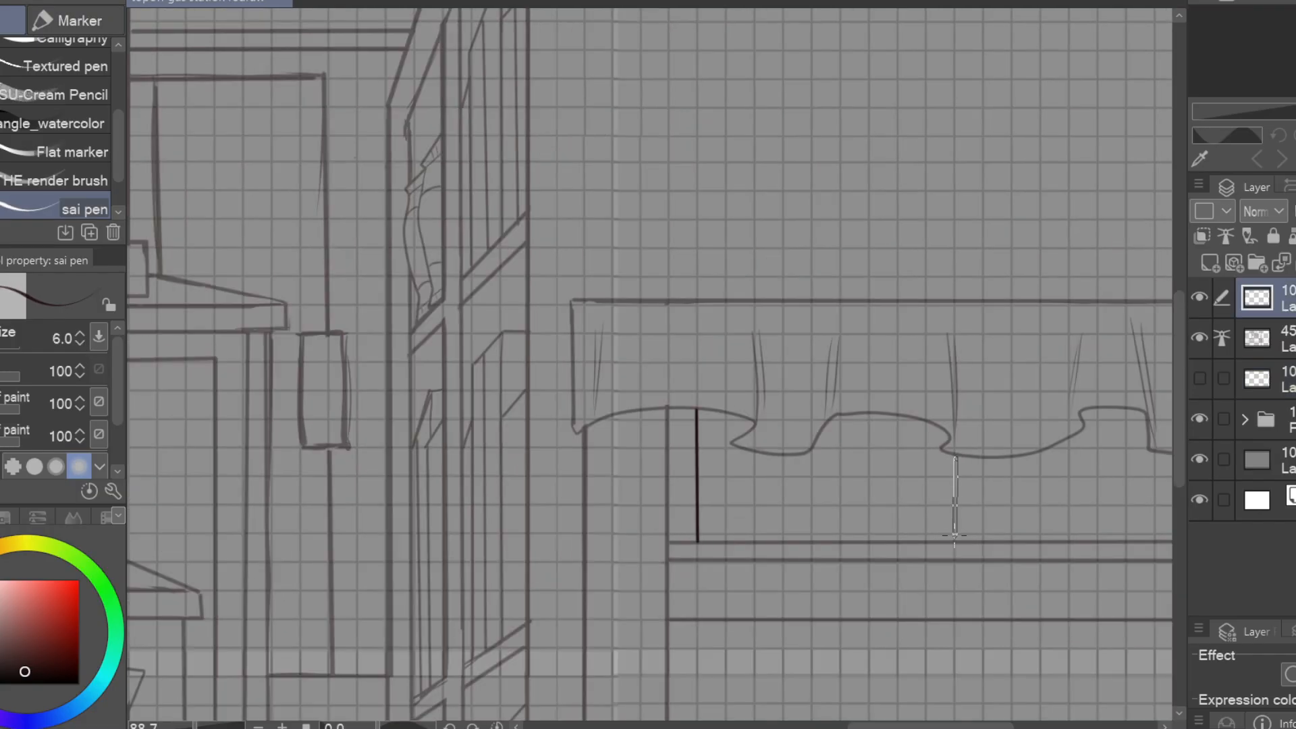
Draw a large box on the upper bookcase shelf and a small rectangular notch beneath the cloth hem
{"action": "left_click", "coordinate": [955, 541], "text": "shift"}
{"action": "left_click", "coordinate": [698, 542], "text": "shift"}
{"action": "mouse_move", "coordinate": [949, 432]}
{"action": "left_mouse_down"}
{"action": "mouse_move", "coordinate": [1082, 442]}
{"action": "mouse_move", "coordinate": [1015, 441]}
{"action": "left_mouse_up"}
{"action": "left_click_drag", "start_coordinate": [1015, 441], "coordinate": [1014, 423]}
Draw a row of vertical book spine lines on the upper shelf, from the cloth hem down to the shelf board
{"action": "mouse_move", "coordinate": [1071, 480]}
{"action": "left_mouse_down"}
{"action": "mouse_move", "coordinate": [1076, 379]}
{"action": "mouse_move", "coordinate": [738, 409]}
{"action": "left_mouse_up"}
{"action": "left_click_drag", "start_coordinate": [783, 397], "coordinate": [783, 480]}
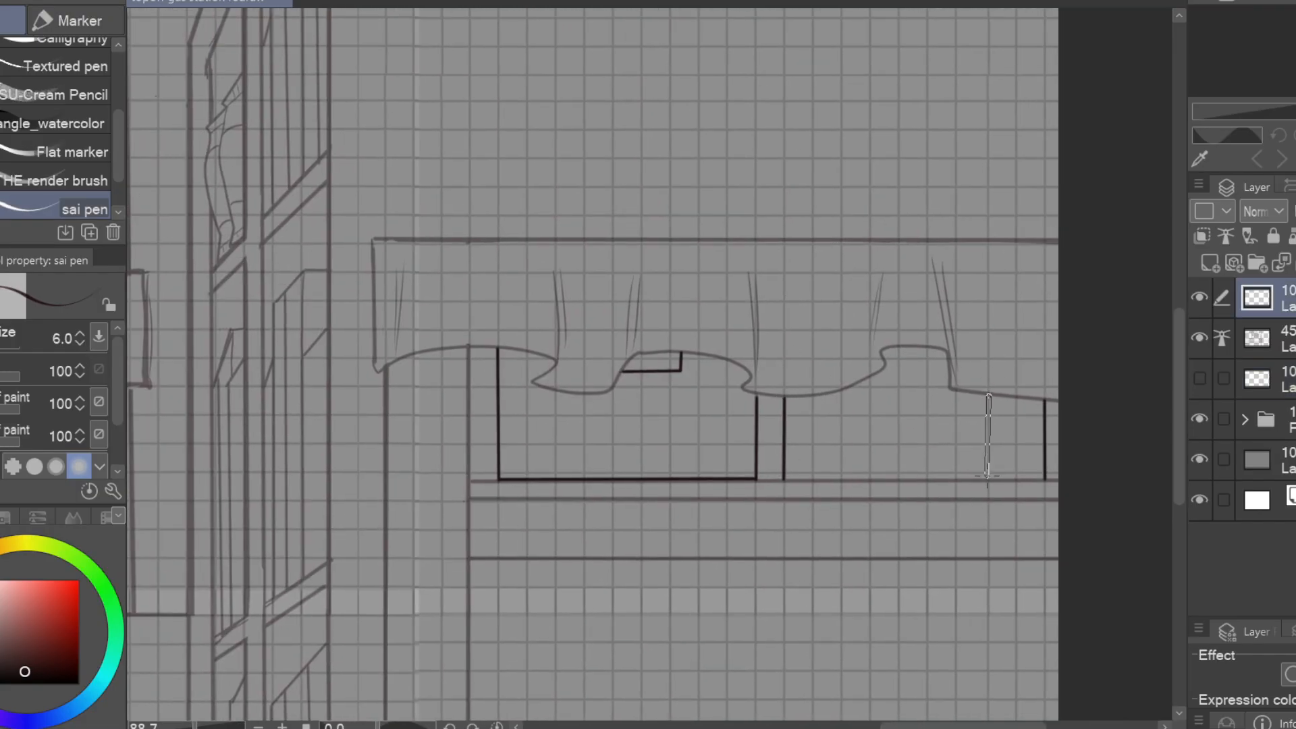
{"action": "left_click_drag", "start_coordinate": [988, 474], "coordinate": [988, 480]}
{"action": "left_click_drag", "start_coordinate": [841, 391], "coordinate": [841, 482]}
{"action": "left_click_drag", "start_coordinate": [907, 344], "coordinate": [885, 336]}
{"action": "key", "text": "ctrl+z"}
{"action": "left_click_drag", "start_coordinate": [996, 390], "coordinate": [996, 476]}
{"action": "left_click_drag", "start_coordinate": [971, 378], "coordinate": [972, 470]}
{"action": "left_click_drag", "start_coordinate": [886, 364], "coordinate": [884, 475]}
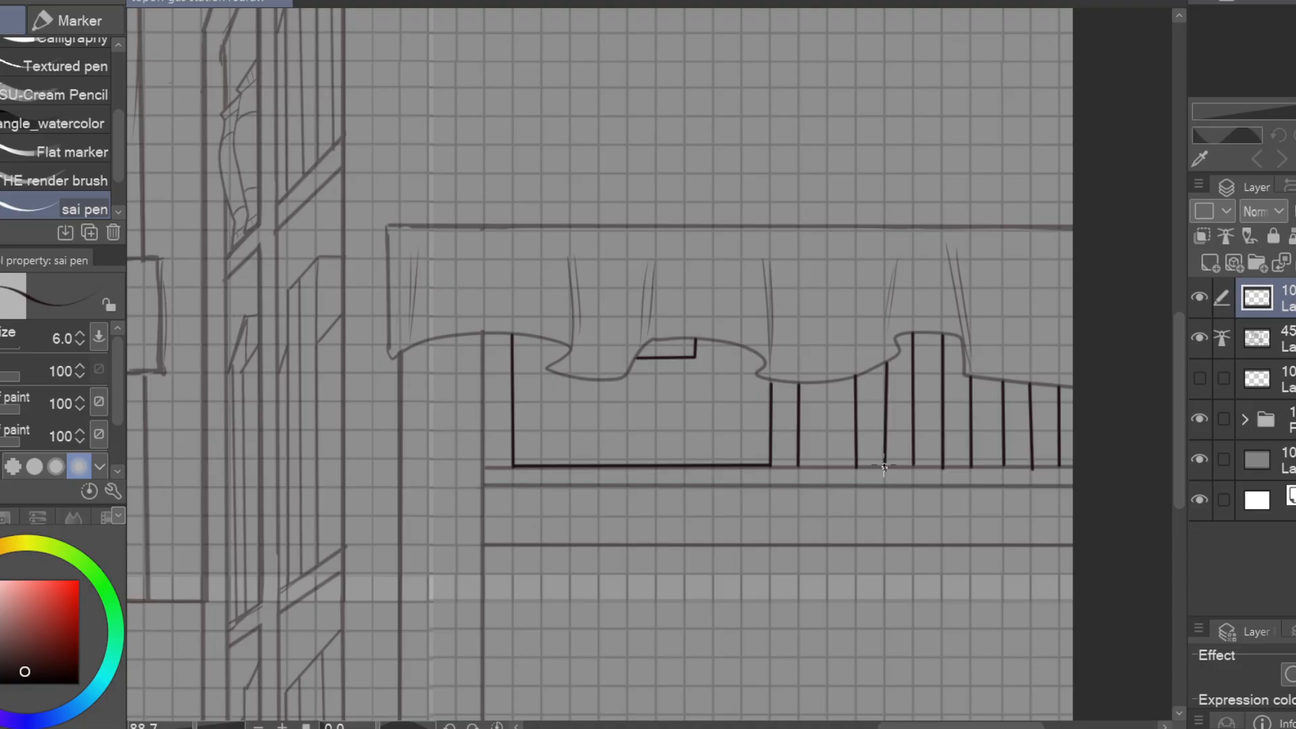
{"action": "left_click_drag", "start_coordinate": [825, 382], "coordinate": [827, 472]}
{"action": "left_click_drag", "start_coordinate": [930, 332], "coordinate": [929, 470]}
Letter the titles LORD O and THE FAXN vertically on two of the book spines
{"action": "mouse_move", "coordinate": [862, 435]}
{"action": "left_mouse_down"}
{"action": "mouse_move", "coordinate": [405, 390]}
{"action": "mouse_move", "coordinate": [419, 341]}
{"action": "left_mouse_up"}
{"action": "left_click_drag", "start_coordinate": [414, 348], "coordinate": [429, 338]}
{"action": "left_click_drag", "start_coordinate": [418, 330], "coordinate": [429, 310]}
{"action": "left_click_drag", "start_coordinate": [416, 302], "coordinate": [429, 295]}
{"action": "mouse_move", "coordinate": [550, 231]}
{"action": "left_mouse_down"}
{"action": "mouse_move", "coordinate": [547, 182]}
{"action": "mouse_move", "coordinate": [462, 204]}
{"action": "left_mouse_up"}
{"action": "left_click_drag", "start_coordinate": [445, 325], "coordinate": [466, 309]}
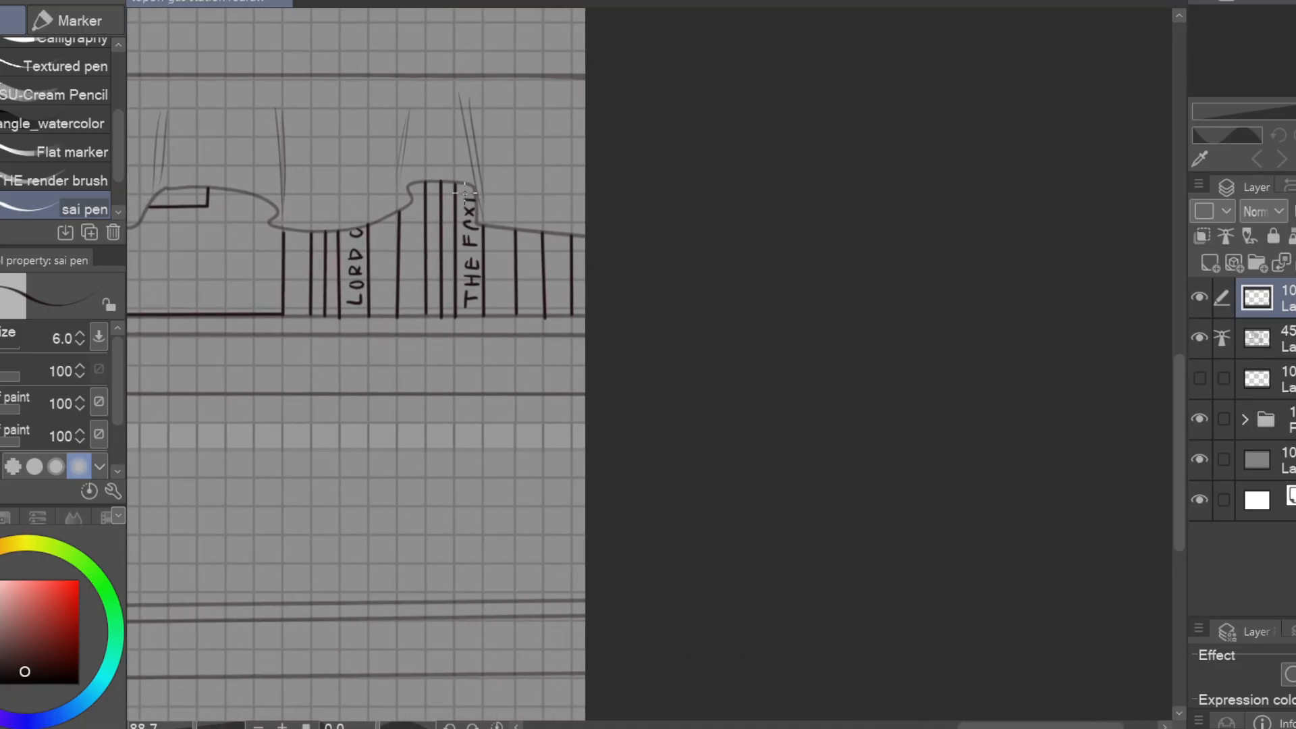
{"action": "left_click_drag", "start_coordinate": [465, 193], "coordinate": [476, 192]}
Letter OF MICE vertically on another book spine on the upper shelf
{"action": "mouse_move", "coordinate": [692, 419]}
{"action": "left_mouse_down"}
{"action": "mouse_move", "coordinate": [923, 422]}
{"action": "mouse_move", "coordinate": [759, 432]}
{"action": "left_mouse_up"}
{"action": "left_click_drag", "start_coordinate": [593, 314], "coordinate": [594, 313]}
{"action": "left_click_drag", "start_coordinate": [594, 307], "coordinate": [607, 307]}
{"action": "left_click_drag", "start_coordinate": [595, 307], "coordinate": [595, 299]}
{"action": "left_click_drag", "start_coordinate": [621, 353], "coordinate": [1085, 446]}
{"action": "scroll", "coordinate": [1085, 446], "scroll_direction": "down", "scroll_amount": 6}
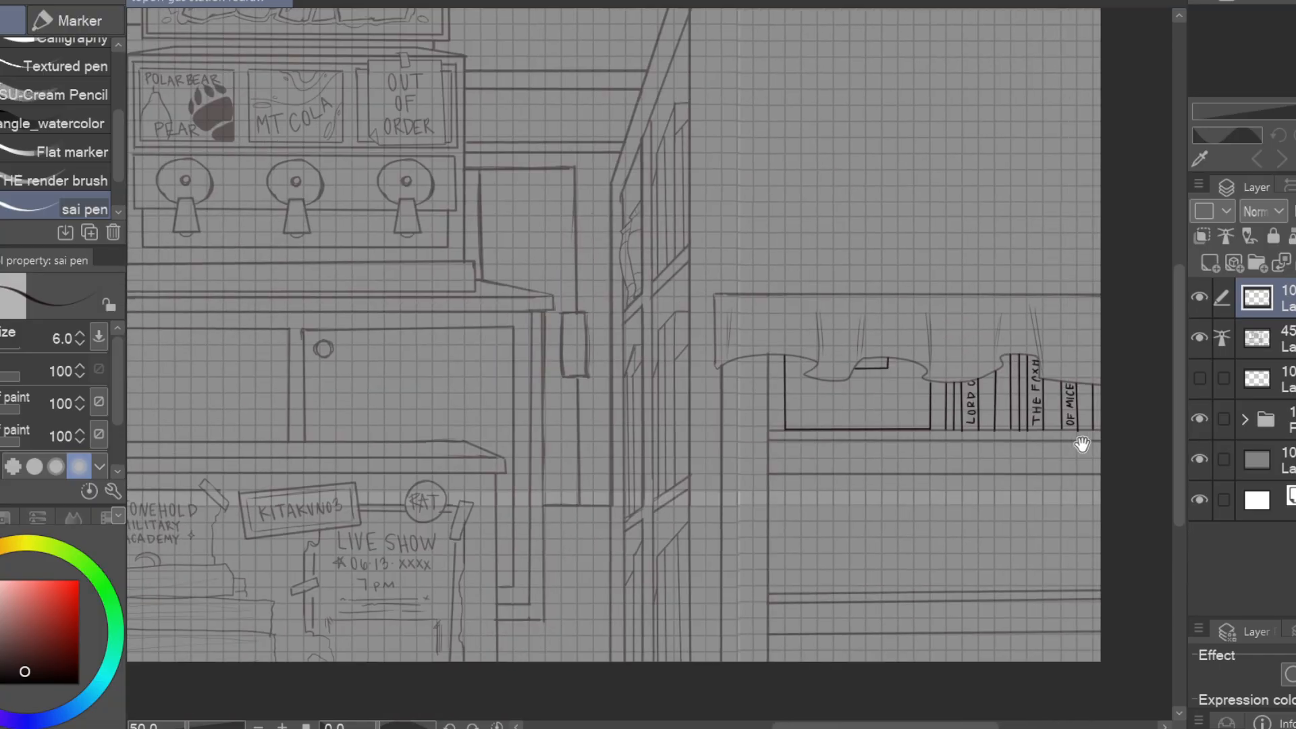
Draw a lid on the large box beneath the cloth hem and erase the box lines that overlap it
{"action": "scroll", "coordinate": [735, 418], "scroll_direction": "up", "scroll_amount": 7}
{"action": "mouse_move", "coordinate": [1145, 554]}
{"action": "left_mouse_down"}
{"action": "mouse_move", "coordinate": [837, 533]}
{"action": "mouse_move", "coordinate": [920, 525]}
{"action": "left_mouse_up"}
{"action": "scroll", "coordinate": [920, 525], "scroll_direction": "down", "scroll_amount": 6}
{"action": "scroll", "coordinate": [859, 416], "scroll_direction": "up", "scroll_amount": 7}
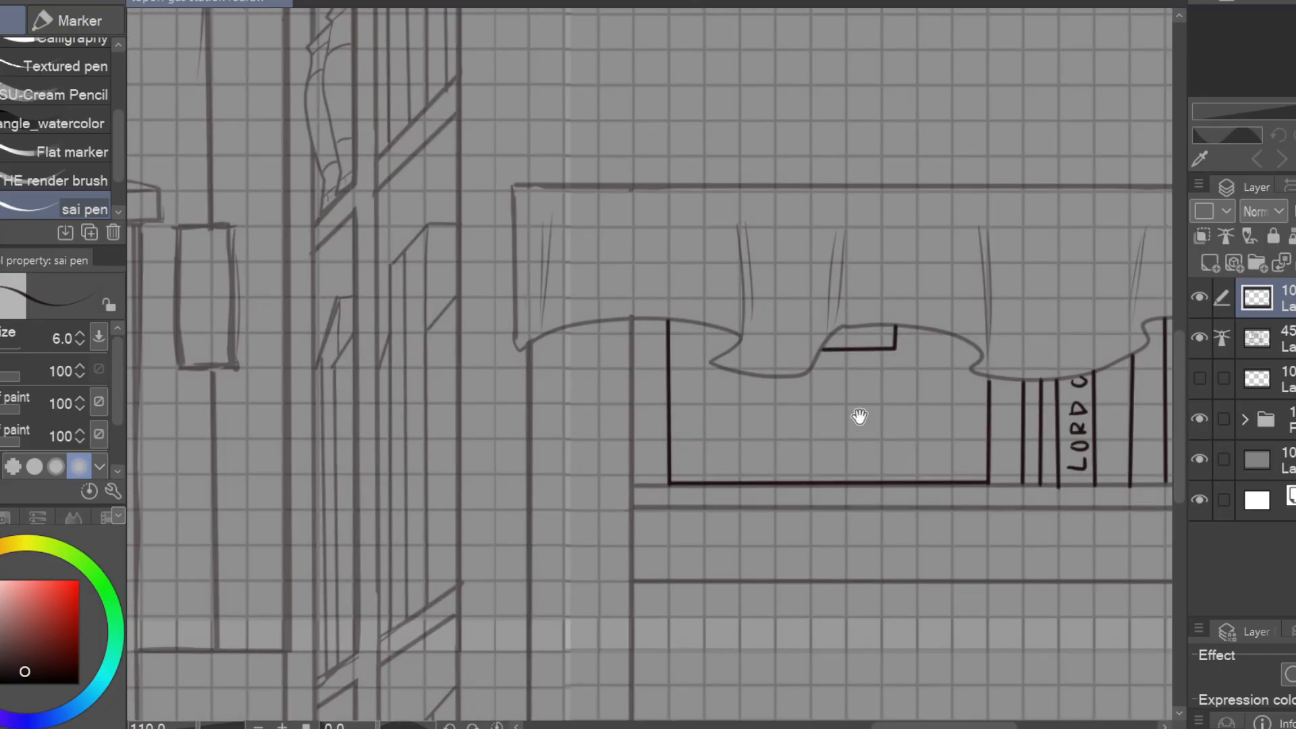
{"action": "key", "text": "e"}
{"action": "left_click_drag", "start_coordinate": [1027, 358], "coordinate": [1098, 382]}
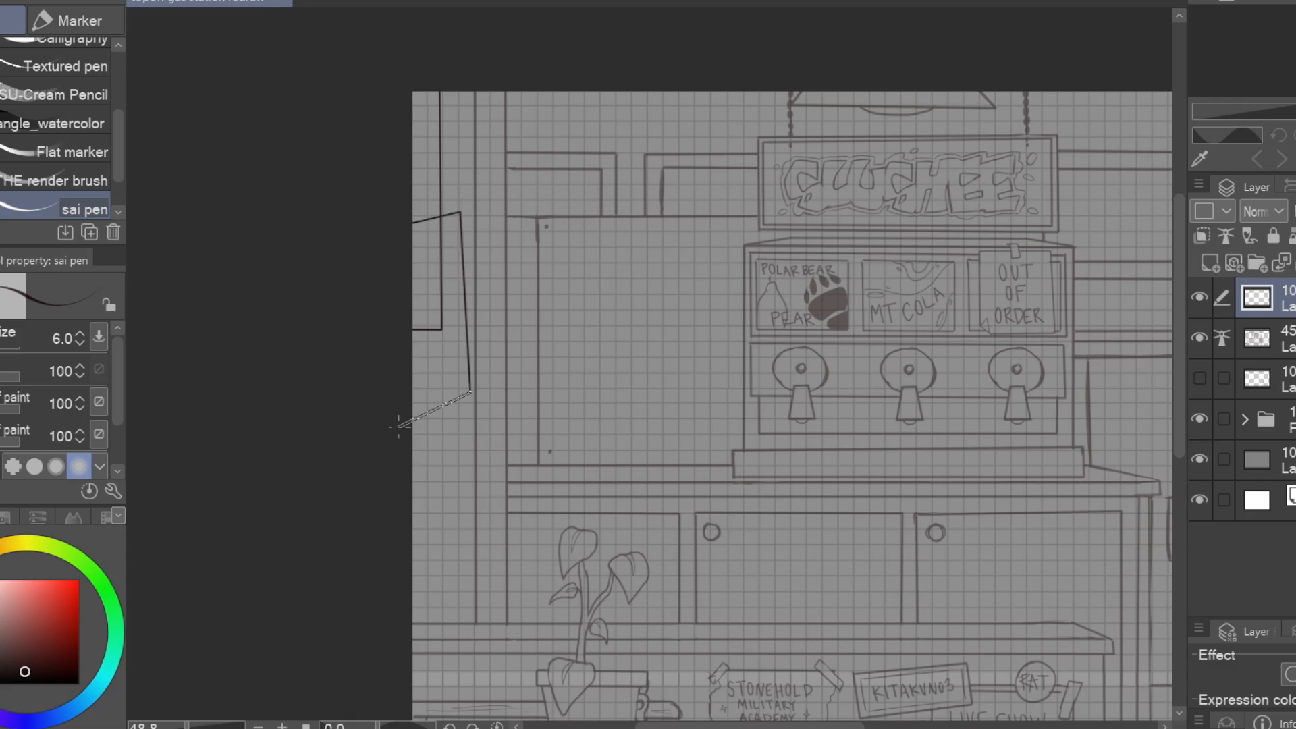
Erase the wall line crossing the tilted poster on the far-left wall and draw a rectangular paper sheet below it
{"action": "left_click", "coordinate": [399, 415], "text": "shift"}
{"action": "key", "text": "e"}
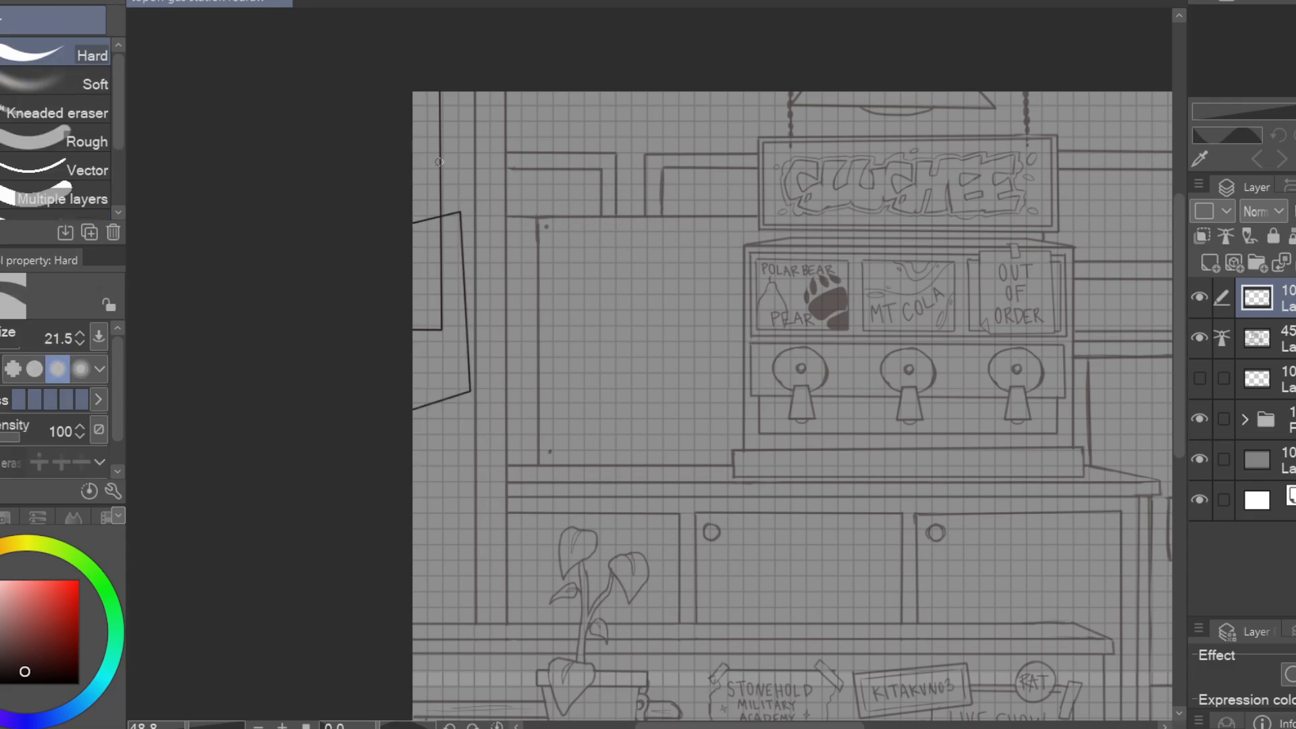
{"action": "left_click_drag", "start_coordinate": [574, 523], "coordinate": [851, 471]}
{"action": "key", "text": "p"}
{"action": "left_click", "coordinate": [738, 384], "text": "shift"}
{"action": "left_click", "coordinate": [737, 552], "text": "shift"}
{"action": "left_click", "coordinate": [669, 552], "text": "shift"}
{"action": "mouse_move", "coordinate": [880, 373]}
{"action": "left_mouse_down"}
{"action": "mouse_move", "coordinate": [871, 341]}
{"action": "mouse_move", "coordinate": [709, 449]}
{"action": "left_mouse_up"}
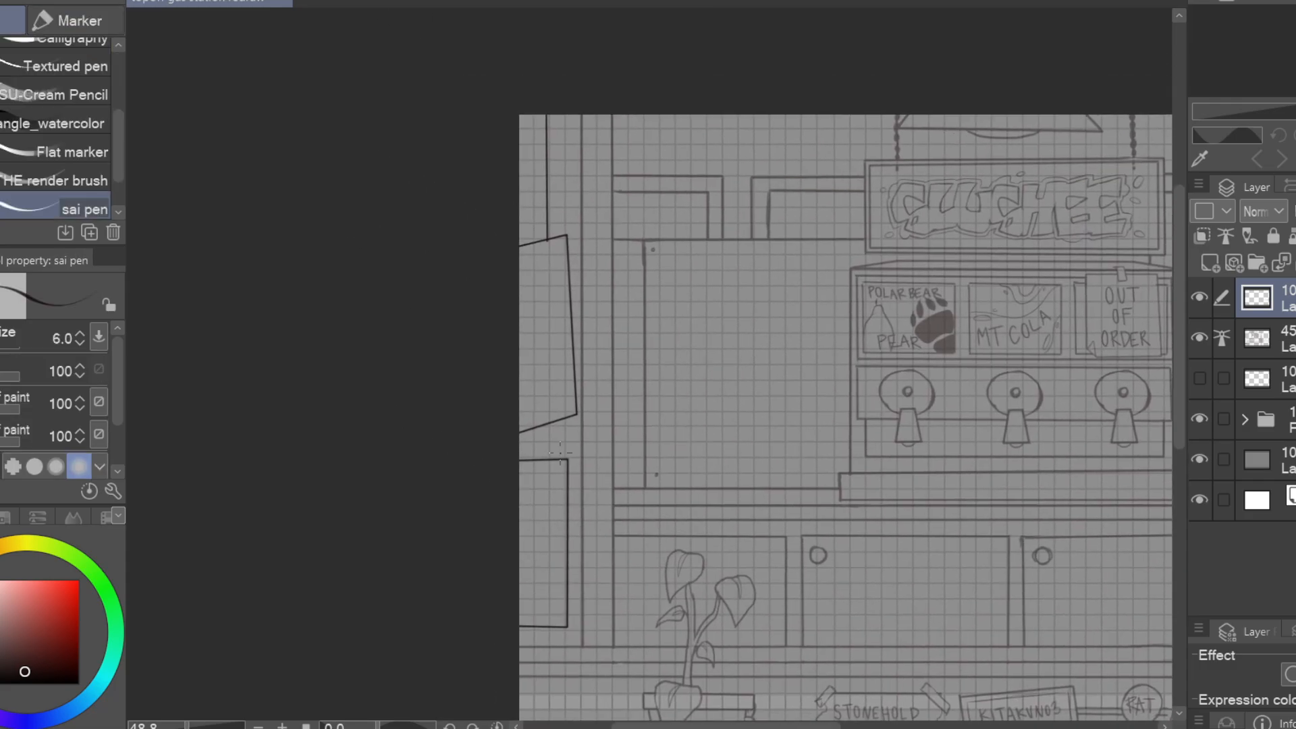
Draw tape strips over the lower sheet's two corners and a pin dot in the tilted poster's lower corner
{"action": "key", "text": "e"}
{"action": "mouse_move", "coordinate": [551, 445]}
{"action": "left_mouse_down"}
{"action": "mouse_move", "coordinate": [576, 476]}
{"action": "mouse_move", "coordinate": [760, 413]}
{"action": "left_mouse_up"}
{"action": "key", "text": "p"}
{"action": "mouse_move", "coordinate": [742, 548]}
{"action": "left_mouse_down"}
{"action": "mouse_move", "coordinate": [720, 577]}
{"action": "mouse_move", "coordinate": [738, 569]}
{"action": "left_mouse_up"}
{"action": "key", "text": "e"}
{"action": "left_click_drag", "start_coordinate": [737, 521], "coordinate": [737, 582]}
{"action": "key", "text": "p"}
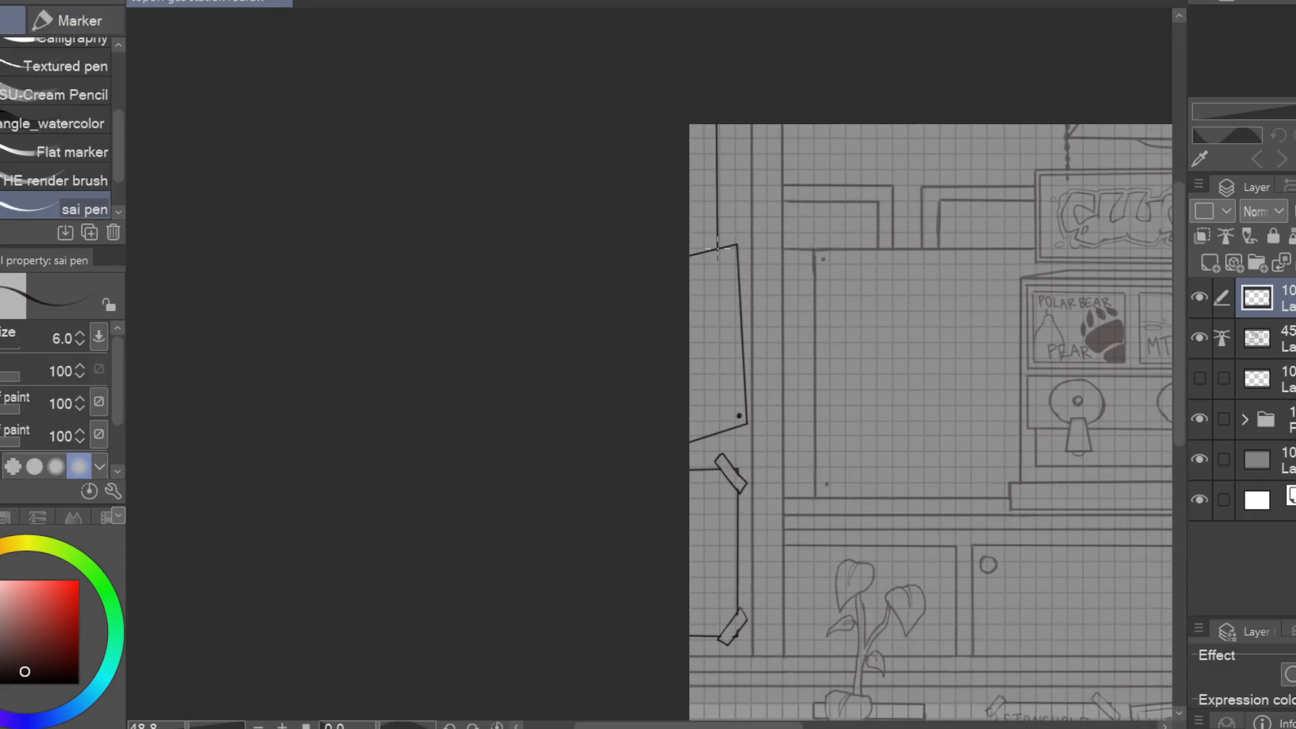
Draw a folded-over top corner on the tilted poster and erase the original corner
{"action": "left_click_drag", "start_coordinate": [704, 253], "coordinate": [740, 277]}
{"action": "key", "text": "e"}
{"action": "key", "text": "p"}
Draw a mug with pinched sides on the lower bookcase shelf, with a rim opening, handle and mountain logo
{"action": "left_click_drag", "start_coordinate": [831, 573], "coordinate": [932, 524]}
{"action": "left_click_drag", "start_coordinate": [788, 483], "coordinate": [794, 575]}
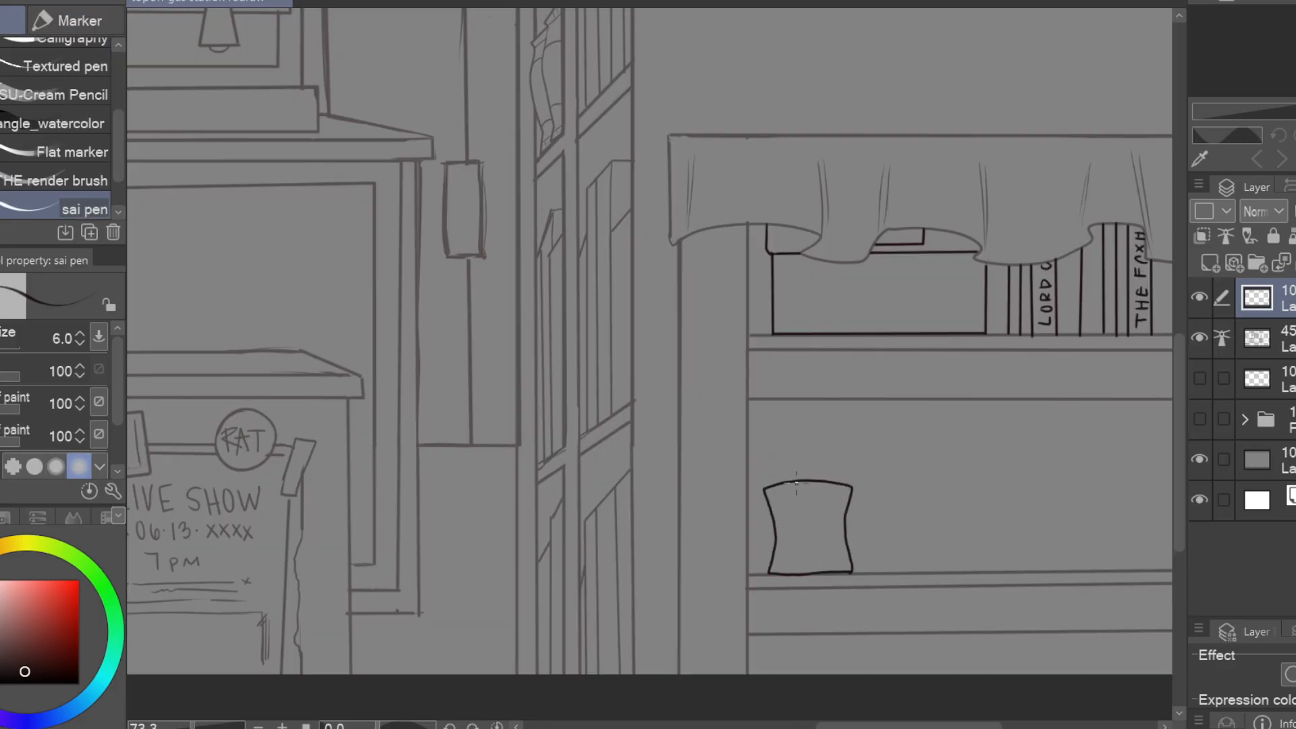
{"action": "scroll", "coordinate": [844, 500], "scroll_direction": "up", "scroll_amount": 1}
{"action": "mouse_move", "coordinate": [811, 487]}
{"action": "left_mouse_down"}
{"action": "mouse_move", "coordinate": [844, 495]}
{"action": "mouse_move", "coordinate": [871, 570]}
{"action": "left_mouse_up"}
{"action": "mouse_move", "coordinate": [789, 561]}
{"action": "left_mouse_down"}
{"action": "mouse_move", "coordinate": [762, 515]}
{"action": "mouse_move", "coordinate": [808, 501]}
{"action": "mouse_move", "coordinate": [879, 517]}
{"action": "left_mouse_up"}
{"action": "left_click", "coordinate": [808, 521], "text": "shift"}
Draw two straight-sided mugs beside the first, with oval rim openings and a curved handle on the shorter one
{"action": "mouse_move", "coordinate": [1141, 583]}
{"action": "left_mouse_down"}
{"action": "mouse_move", "coordinate": [700, 529]}
{"action": "mouse_move", "coordinate": [781, 570]}
{"action": "left_mouse_up"}
{"action": "left_click", "coordinate": [576, 538]}
{"action": "left_click", "coordinate": [575, 397], "text": "shift"}
{"action": "left_click", "coordinate": [685, 398], "text": "shift"}
{"action": "left_click", "coordinate": [684, 538], "text": "shift"}
{"action": "left_click", "coordinate": [577, 537], "text": "shift"}
{"action": "mouse_move", "coordinate": [592, 408]}
{"action": "left_mouse_down"}
{"action": "mouse_move", "coordinate": [651, 401]}
{"action": "mouse_move", "coordinate": [632, 403]}
{"action": "left_mouse_up"}
{"action": "left_click_drag", "start_coordinate": [827, 386], "coordinate": [780, 364]}
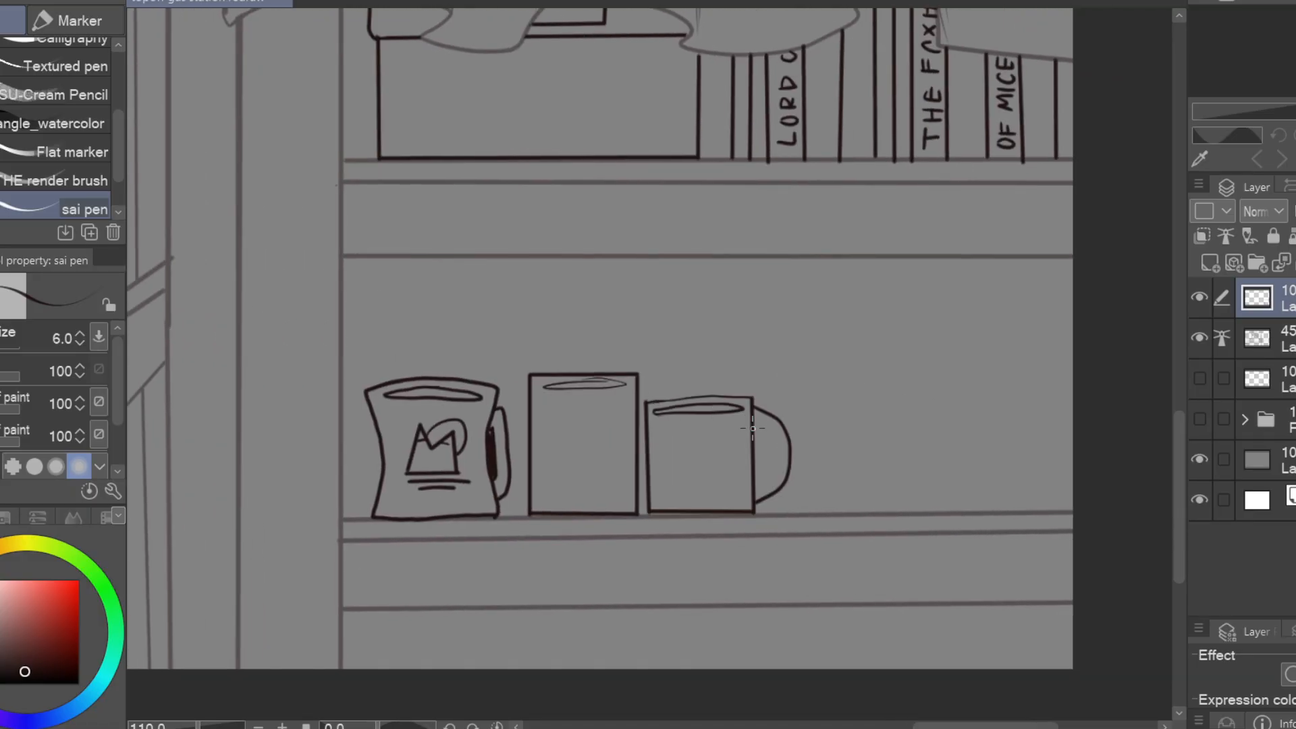
{"action": "left_click_drag", "start_coordinate": [755, 421], "coordinate": [752, 491]}
Draw a tall storage bag with a flared top on the lower shelf and add a rectangular label to it
{"action": "mouse_move", "coordinate": [938, 295]}
{"action": "left_mouse_down"}
{"action": "mouse_move", "coordinate": [667, 295]}
{"action": "mouse_move", "coordinate": [572, 511]}
{"action": "left_mouse_up"}
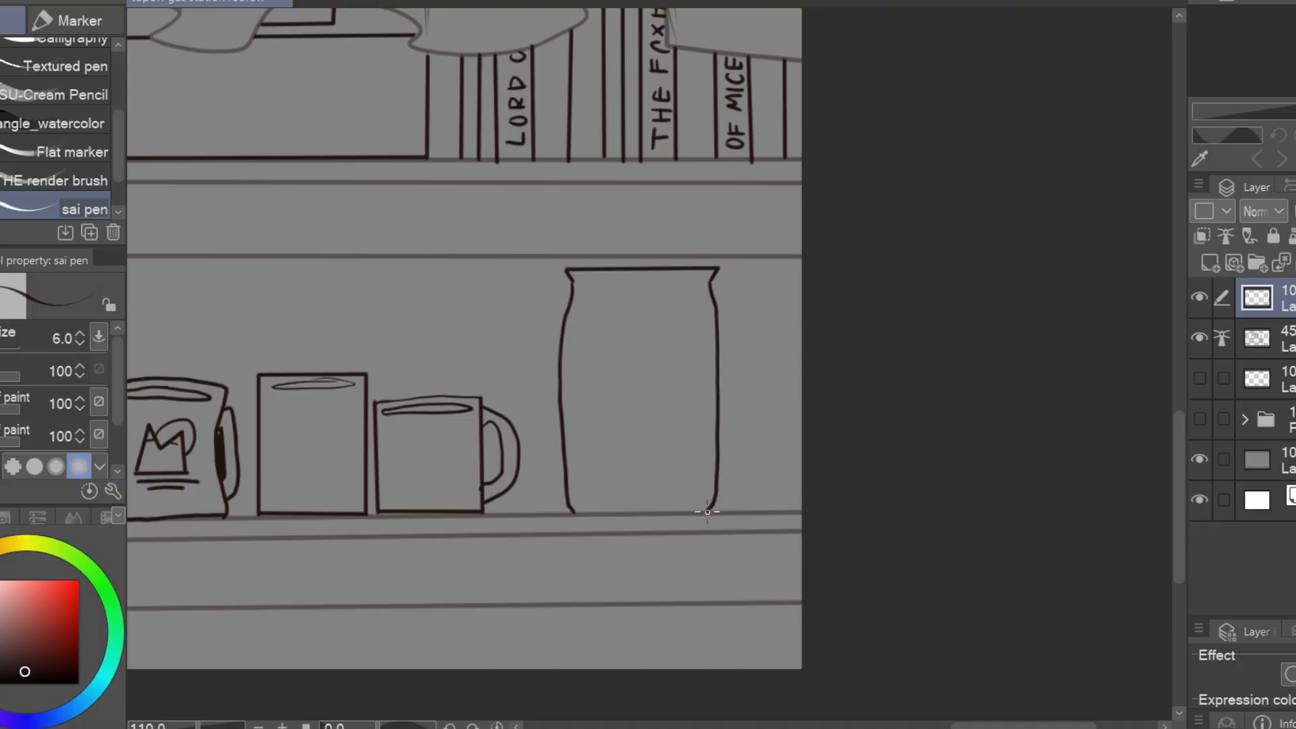
{"action": "left_click_drag", "start_coordinate": [728, 275], "coordinate": [846, 262]}
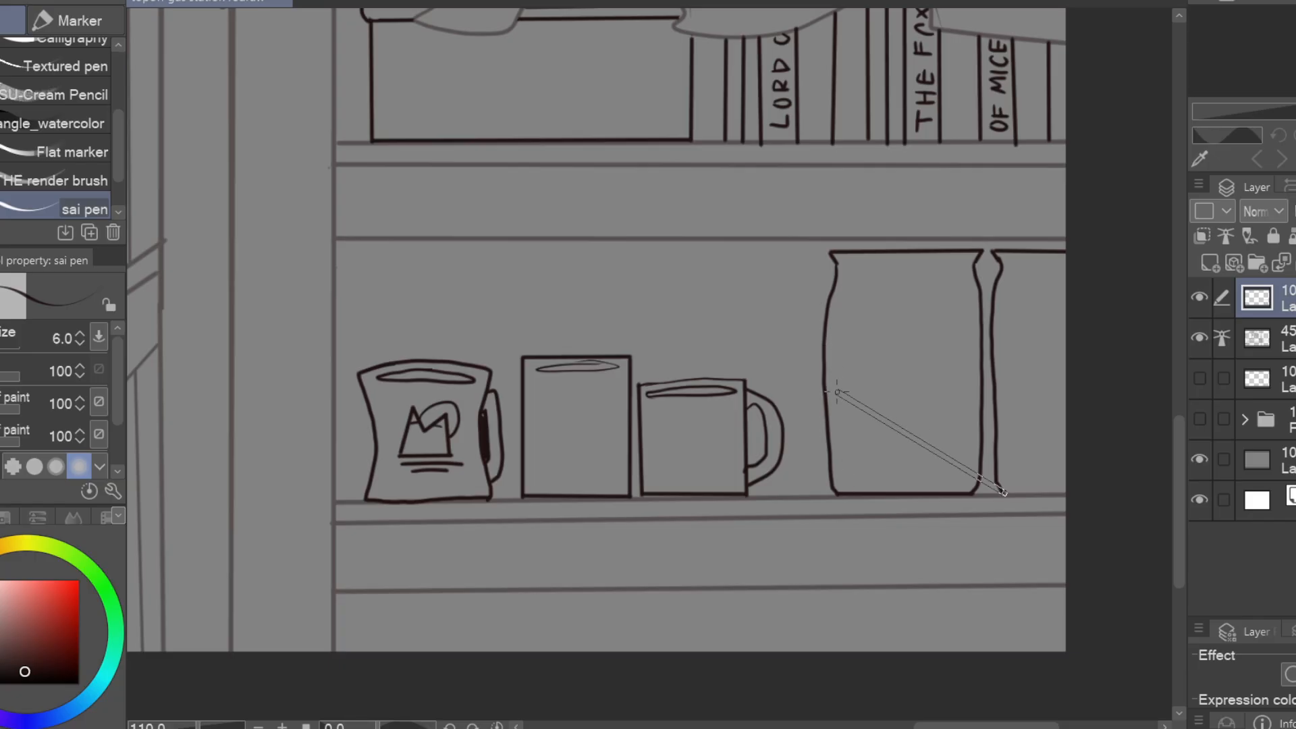
{"action": "left_click", "coordinate": [842, 353]}
{"action": "left_click", "coordinate": [967, 363], "text": "shift"}
{"action": "left_click", "coordinate": [966, 476], "text": "shift"}
{"action": "left_click", "coordinate": [847, 473], "text": "shift"}
{"action": "left_click", "coordinate": [842, 353], "text": "shift"}
Draw a second labelled bag next to the first and add thin seam lines below both top edges
{"action": "left_click_drag", "start_coordinate": [1031, 361], "coordinate": [946, 351]}
{"action": "left_click_drag", "start_coordinate": [979, 354], "coordinate": [921, 355]}
{"action": "left_click_drag", "start_coordinate": [921, 354], "coordinate": [923, 468]}
{"action": "left_click_drag", "start_coordinate": [979, 321], "coordinate": [1039, 339]}
{"action": "left_click_drag", "start_coordinate": [823, 276], "coordinate": [941, 275]}
{"action": "left_click_drag", "start_coordinate": [985, 271], "coordinate": [1041, 270]}
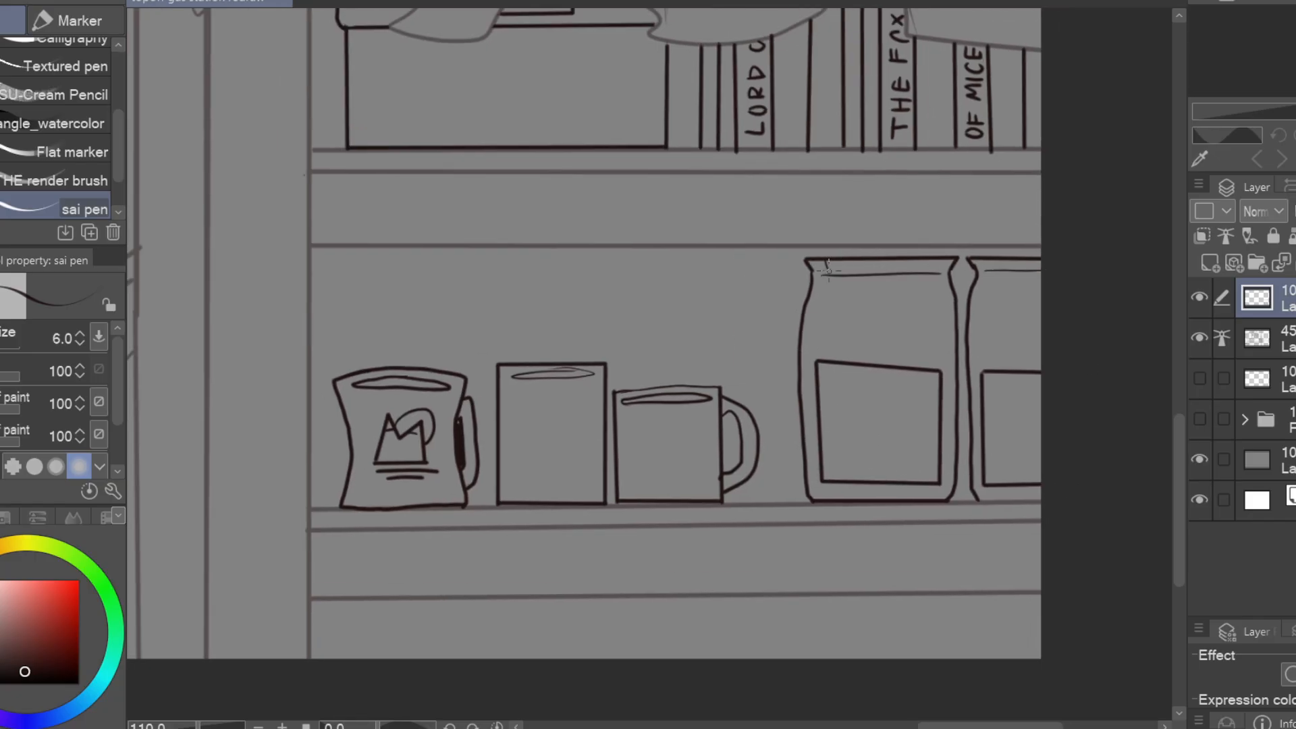
{"action": "left_click_drag", "start_coordinate": [880, 260], "coordinate": [880, 269]}
Finish the detail lines of the two bags and fill the narrow gap between them with the dark line colour
{"action": "mouse_move", "coordinate": [1013, 301]}
{"action": "left_mouse_down"}
{"action": "mouse_move", "coordinate": [1112, 311]}
{"action": "mouse_move", "coordinate": [1119, 293]}
{"action": "left_mouse_up"}
{"action": "left_click_drag", "start_coordinate": [916, 326], "coordinate": [1045, 328]}
{"action": "mouse_move", "coordinate": [1052, 422]}
{"action": "left_mouse_down"}
{"action": "mouse_move", "coordinate": [1045, 350]}
{"action": "mouse_move", "coordinate": [923, 423]}
{"action": "left_mouse_up"}
{"action": "left_click_drag", "start_coordinate": [932, 217], "coordinate": [938, 258]}
{"action": "left_click_drag", "start_coordinate": [924, 453], "coordinate": [940, 442]}
{"action": "left_click_drag", "start_coordinate": [930, 451], "coordinate": [983, 443]}
{"action": "left_click_drag", "start_coordinate": [977, 230], "coordinate": [979, 252]}
{"action": "key", "text": "g"}
{"action": "left_click", "coordinate": [999, 338]}
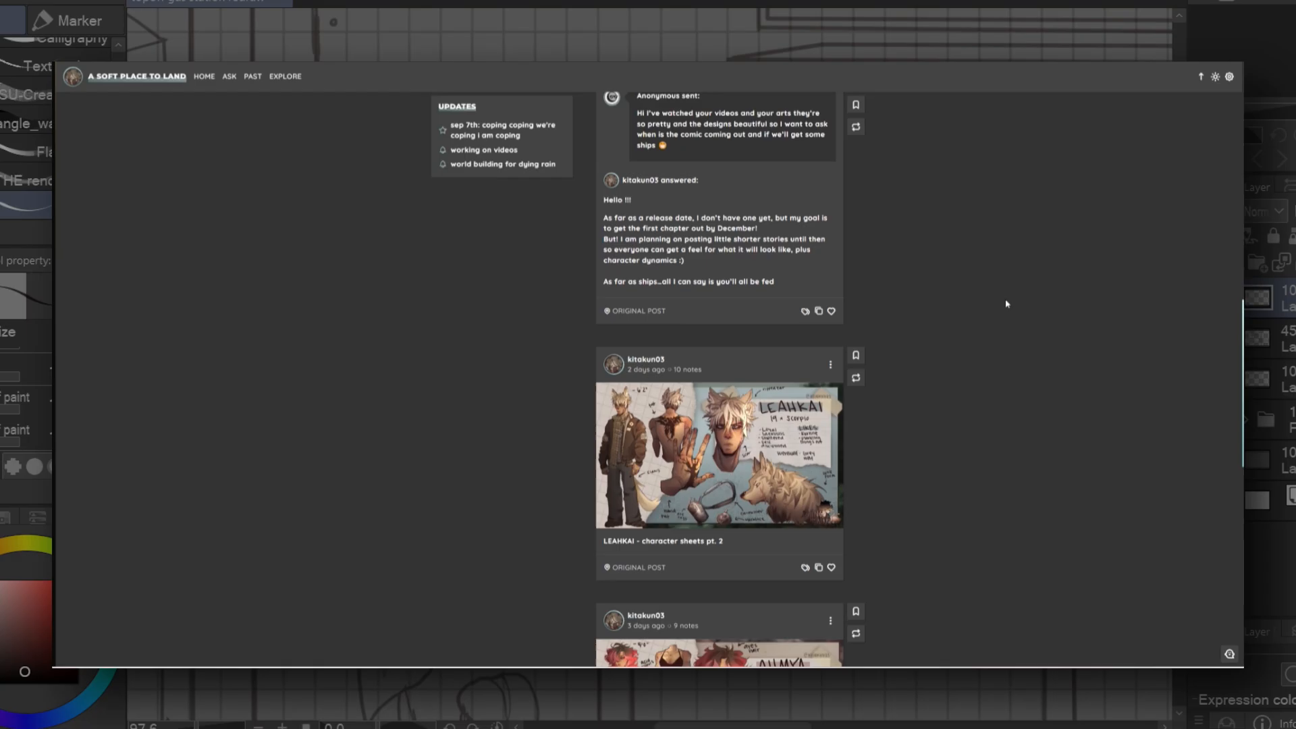
Draw an upright rectangular carton with a thin bevelled top on the counter beside the slushee machine
{"action": "left_click_drag", "start_coordinate": [912, 480], "coordinate": [839, 463]}
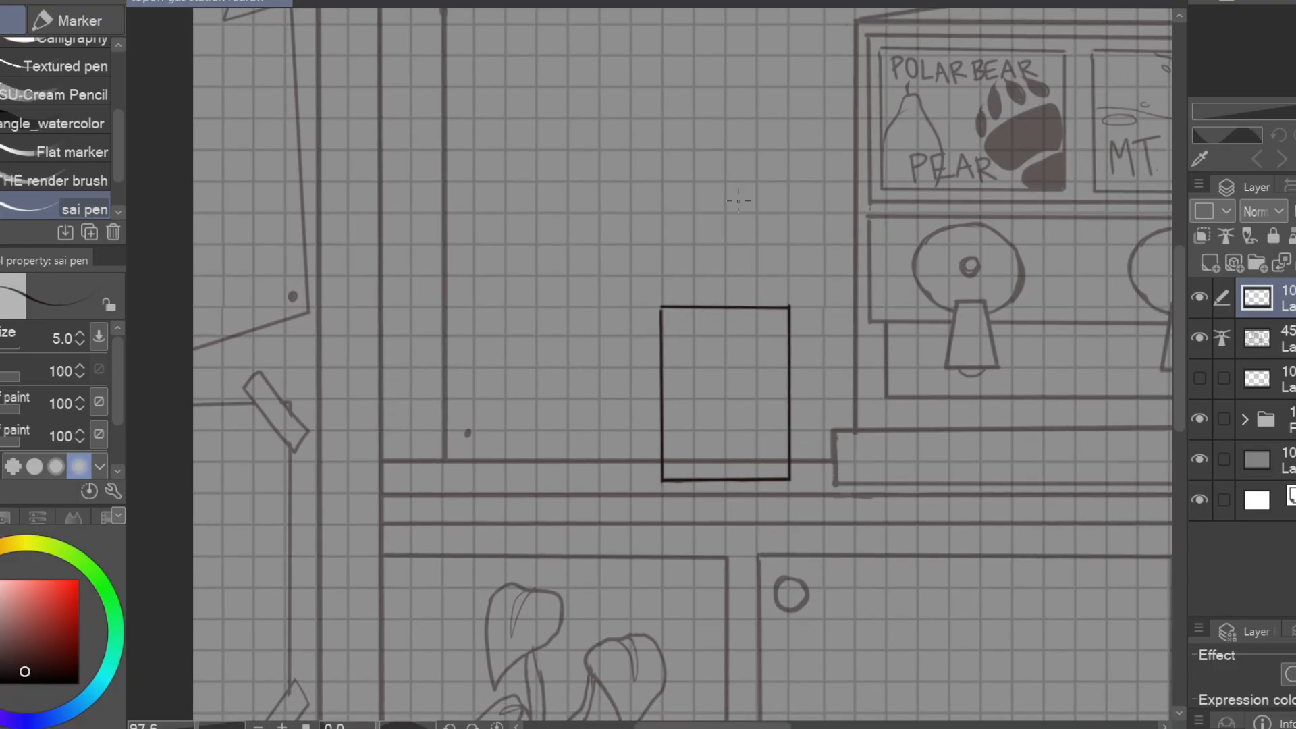
{"action": "left_click_drag", "start_coordinate": [662, 306], "coordinate": [681, 296]}
{"action": "left_click_drag", "start_coordinate": [681, 296], "coordinate": [780, 298]}
{"action": "left_click_drag", "start_coordinate": [780, 298], "coordinate": [998, 274]}
{"action": "left_click_drag", "start_coordinate": [951, 282], "coordinate": [849, 280]}
{"action": "left_click_drag", "start_coordinate": [998, 259], "coordinate": [694, 321]}
{"action": "left_click_drag", "start_coordinate": [713, 254], "coordinate": [1022, 330]}
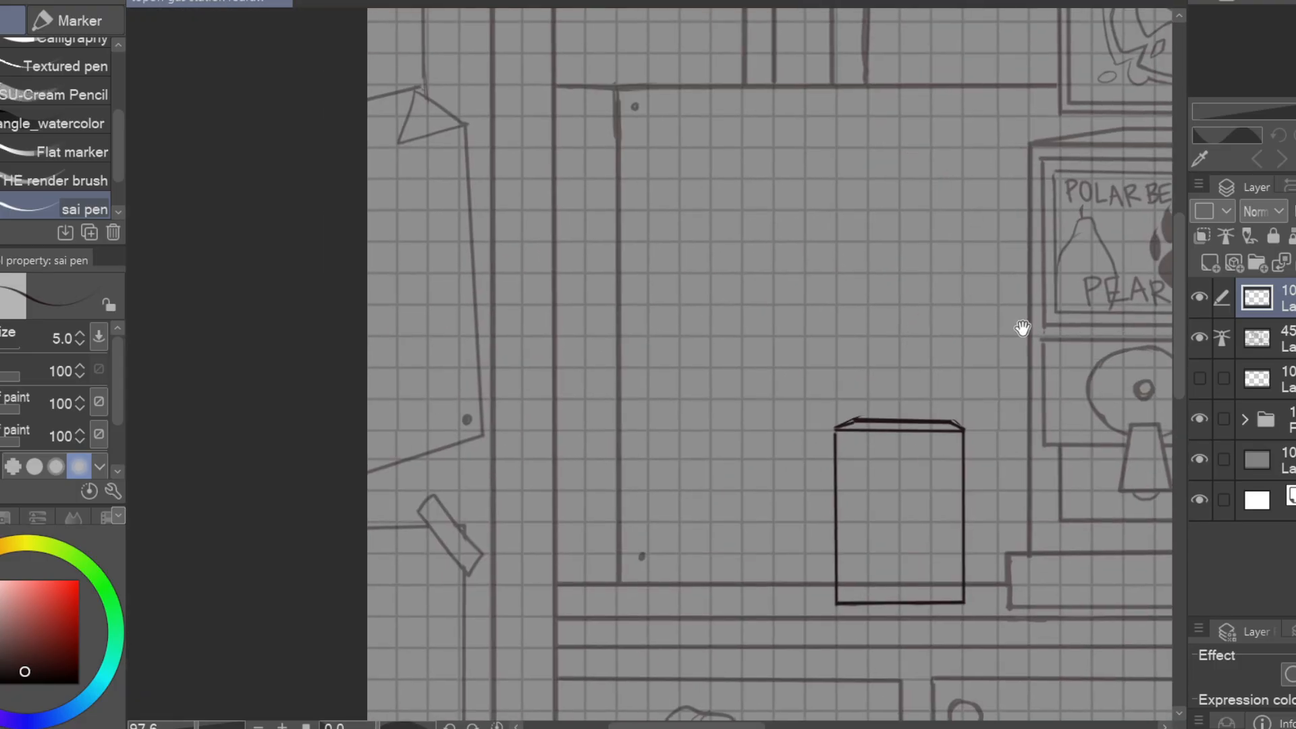
{"action": "left_click_drag", "start_coordinate": [803, 604], "coordinate": [803, 206]}
{"action": "key", "text": "ctrl+z"}
{"action": "key", "text": "ctrl+z"}
{"action": "left_click_drag", "start_coordinate": [804, 607], "coordinate": [616, 606]}
{"action": "left_click_drag", "start_coordinate": [616, 606], "coordinate": [617, 345]}
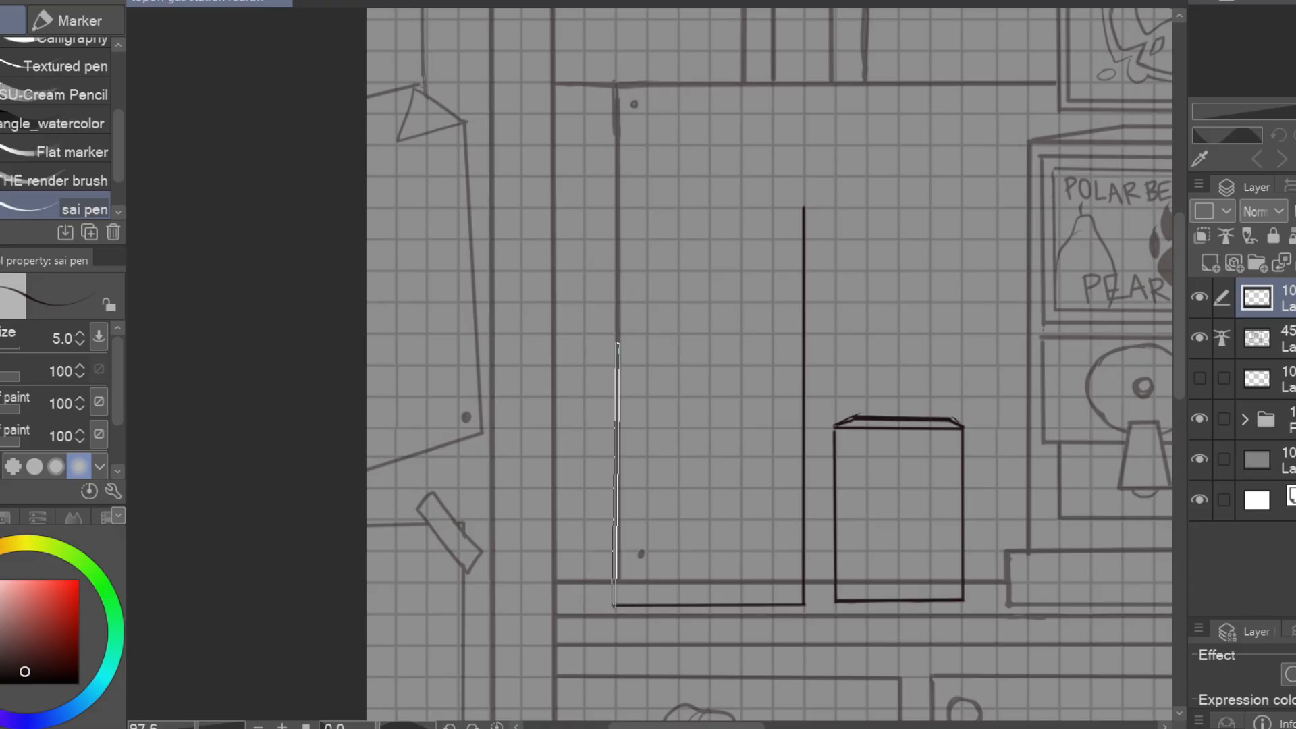
{"action": "key", "text": "ctrl+z"}
{"action": "key", "text": "ctrl+z"}
Draw a tall speaker outline beside the carton and erase the background lines showing through both objects
{"action": "mouse_move", "coordinate": [804, 606]}
{"action": "left_mouse_down"}
{"action": "mouse_move", "coordinate": [582, 607]}
{"action": "mouse_move", "coordinate": [582, 206]}
{"action": "mouse_move", "coordinate": [803, 208]}
{"action": "left_mouse_up"}
{"action": "left_click_drag", "start_coordinate": [742, 405], "coordinate": [651, 323]}
{"action": "left_click", "coordinate": [1283, 339]}
{"action": "key", "text": "e"}
{"action": "left_click_drag", "start_coordinate": [864, 499], "coordinate": [752, 500]}
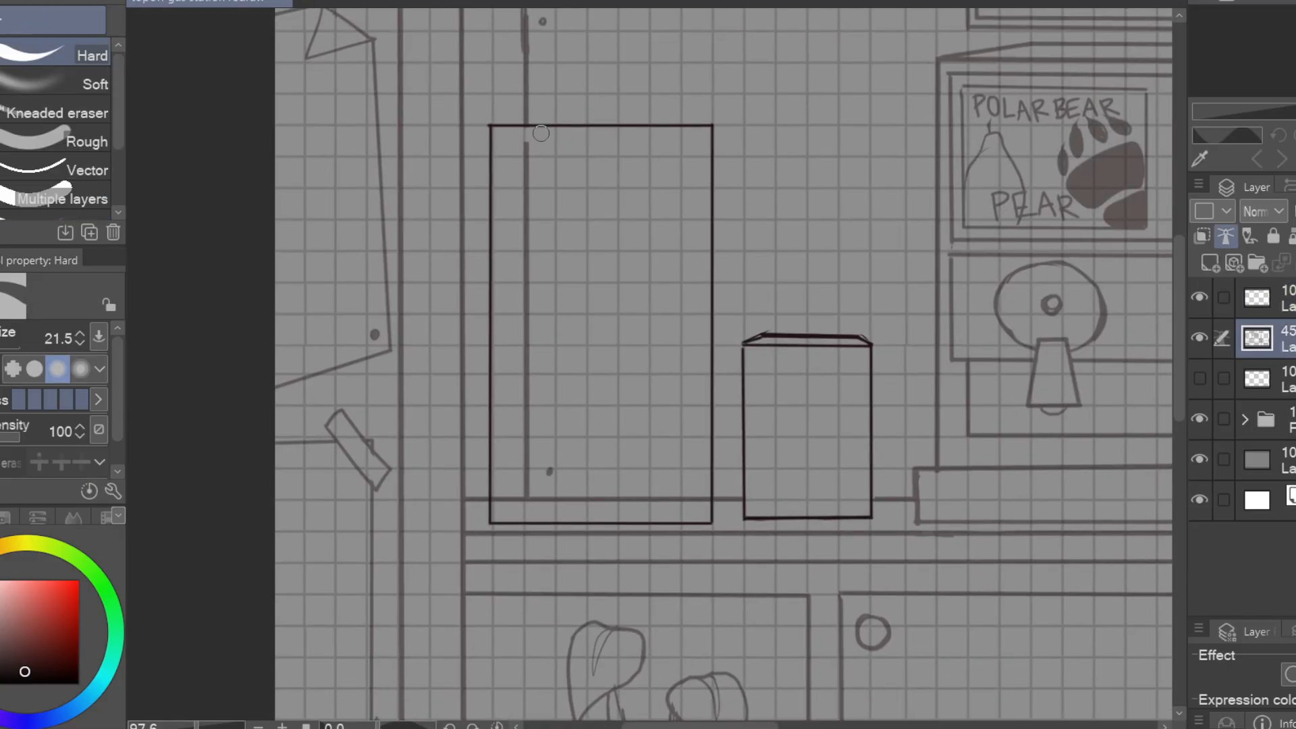
{"action": "left_click_drag", "start_coordinate": [528, 134], "coordinate": [528, 498]}
{"action": "left_click_drag", "start_coordinate": [528, 499], "coordinate": [704, 499]}
{"action": "left_click_drag", "start_coordinate": [759, 415], "coordinate": [805, 400]}
Draw a circle and an angular band from the right edge on the carton's front, on the top line layer
{"action": "left_click", "coordinate": [1283, 298]}
{"action": "mouse_move", "coordinate": [953, 263]}
{"action": "left_mouse_down"}
{"action": "mouse_move", "coordinate": [709, 342]}
{"action": "mouse_move", "coordinate": [902, 318]}
{"action": "mouse_move", "coordinate": [918, 285]}
{"action": "left_mouse_up"}
{"action": "key", "text": "p"}
{"action": "left_click", "coordinate": [837, 391]}
{"action": "left_click", "coordinate": [749, 449], "text": "shift"}
{"action": "left_click", "coordinate": [779, 508], "text": "shift"}
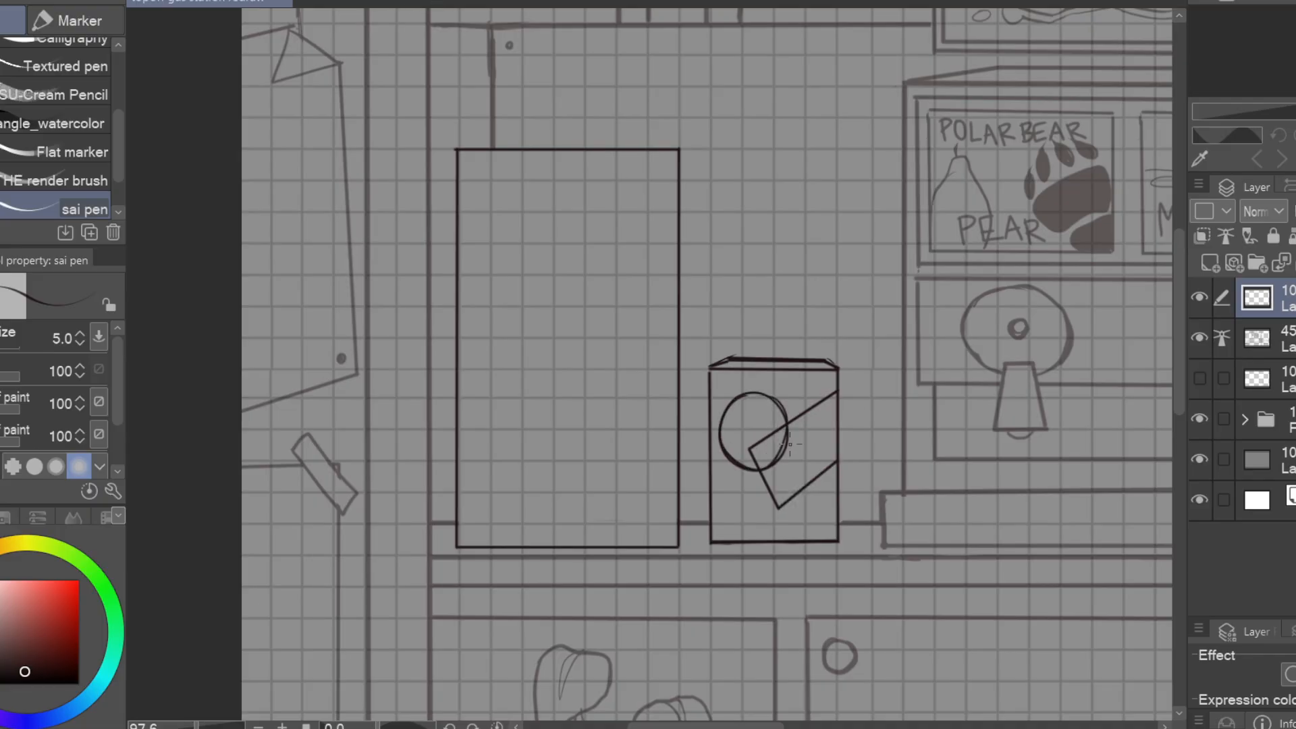
Erase the band lines inside the carton's circle, touch up the circle and add a small square at the lower-left corner
{"action": "key", "text": "e"}
{"action": "key", "text": "p"}
{"action": "mouse_move", "coordinate": [782, 429]}
{"action": "left_mouse_down"}
{"action": "mouse_move", "coordinate": [756, 465]}
{"action": "mouse_move", "coordinate": [787, 433]}
{"action": "left_mouse_up"}
{"action": "left_click_drag", "start_coordinate": [738, 467], "coordinate": [764, 470]}
{"action": "left_click_drag", "start_coordinate": [710, 505], "coordinate": [824, 495]}
{"action": "left_click_drag", "start_coordinate": [976, 457], "coordinate": [1049, 460]}
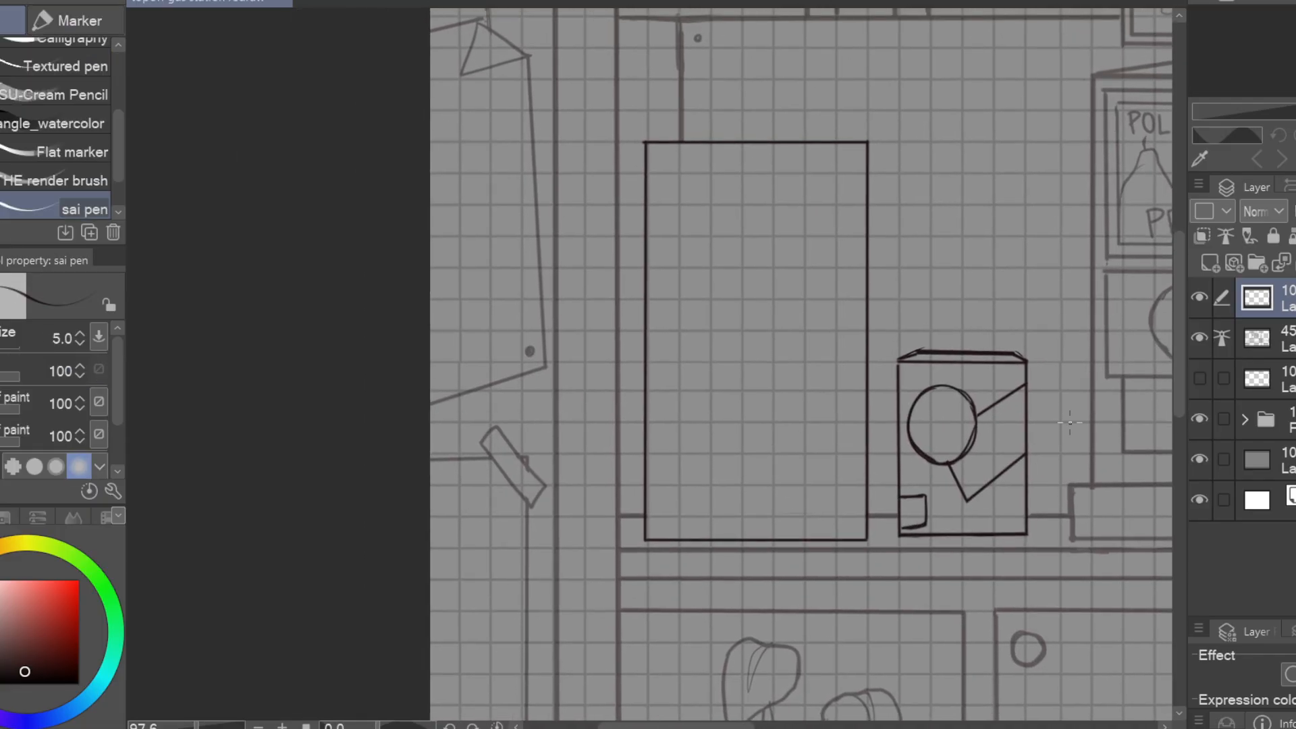
Draw two tall narrow inner panels side by side within the speaker outline
{"action": "left_click_drag", "start_coordinate": [655, 154], "coordinate": [660, 532]}
{"action": "left_click_drag", "start_coordinate": [659, 532], "coordinate": [742, 530]}
{"action": "left_click_drag", "start_coordinate": [745, 154], "coordinate": [743, 530]}
{"action": "left_click_drag", "start_coordinate": [852, 433], "coordinate": [1039, 432]}
{"action": "left_click_drag", "start_coordinate": [939, 152], "coordinate": [944, 528]}
{"action": "left_click_drag", "start_coordinate": [945, 529], "coordinate": [1050, 526]}
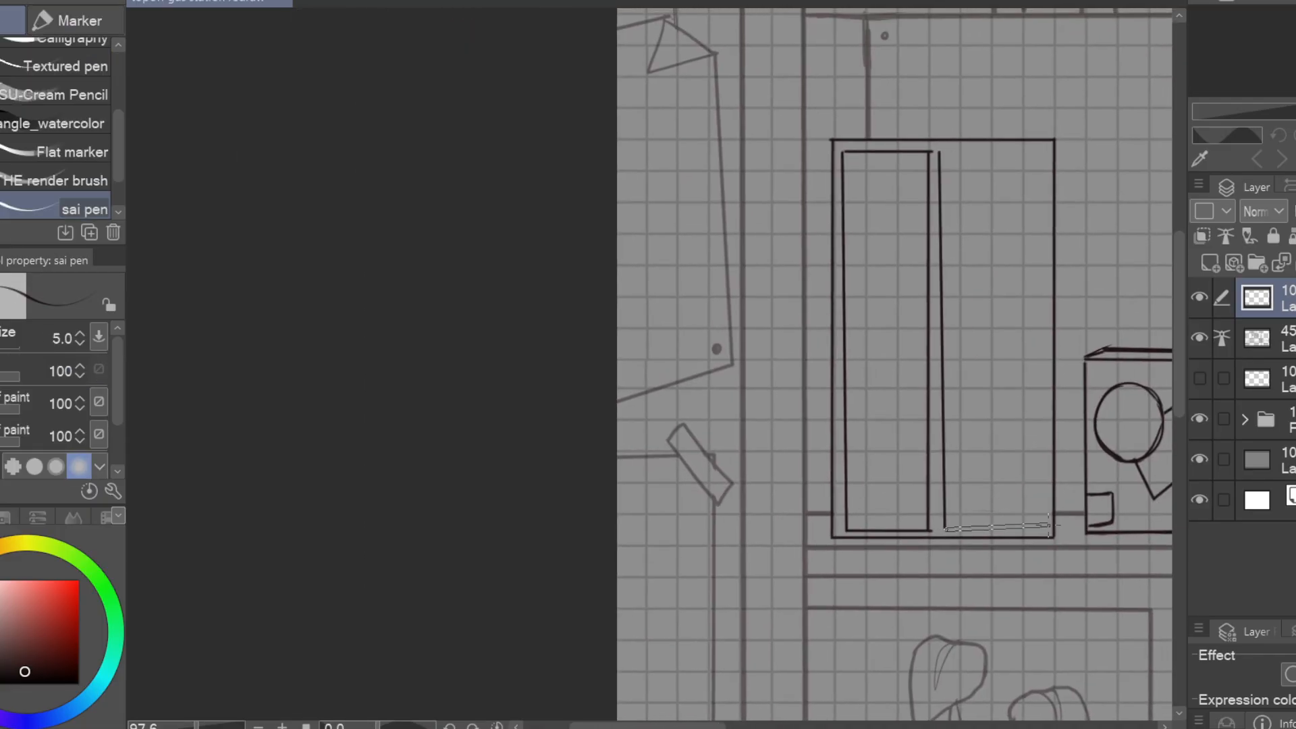
{"action": "left_click_drag", "start_coordinate": [1044, 156], "coordinate": [1045, 529]}
Divide the speaker's left panel and draw a round dial at its top and circular cones down the right panel
{"action": "left_click_drag", "start_coordinate": [1105, 411], "coordinate": [902, 438]}
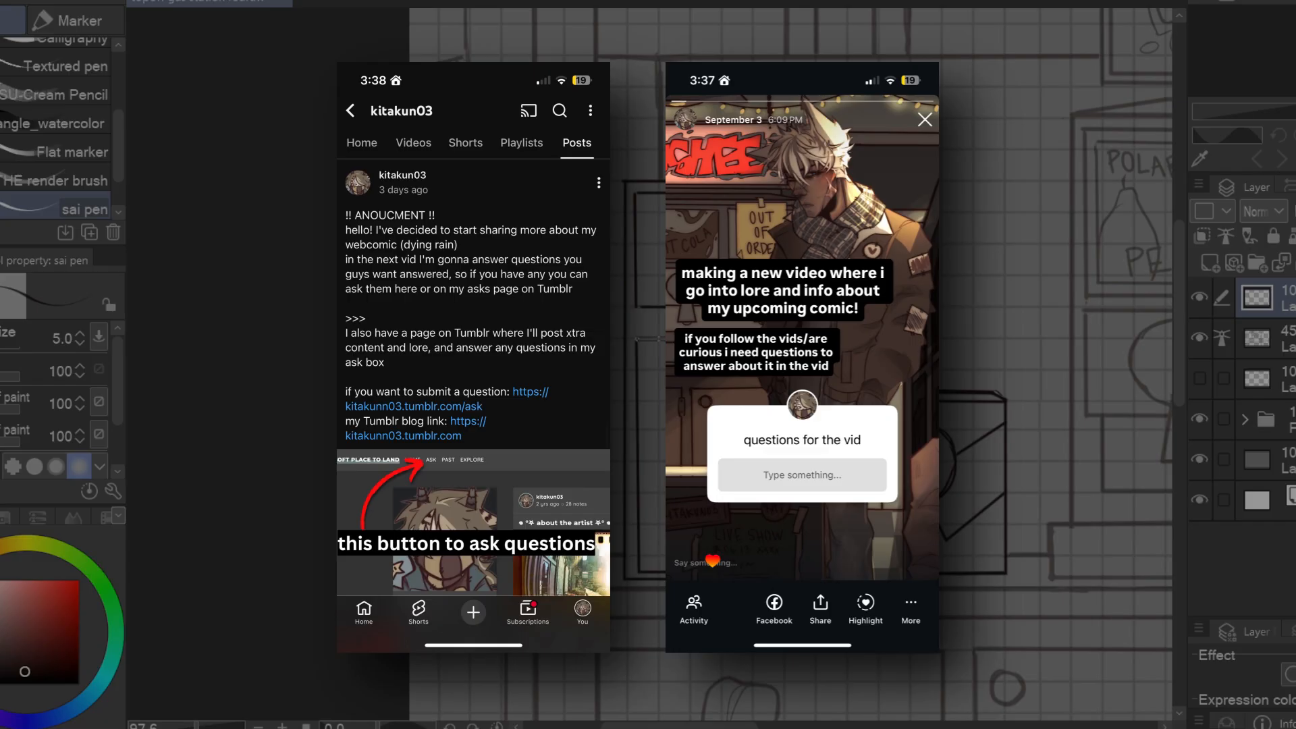
{"action": "left_click_drag", "start_coordinate": [810, 432], "coordinate": [964, 437]}
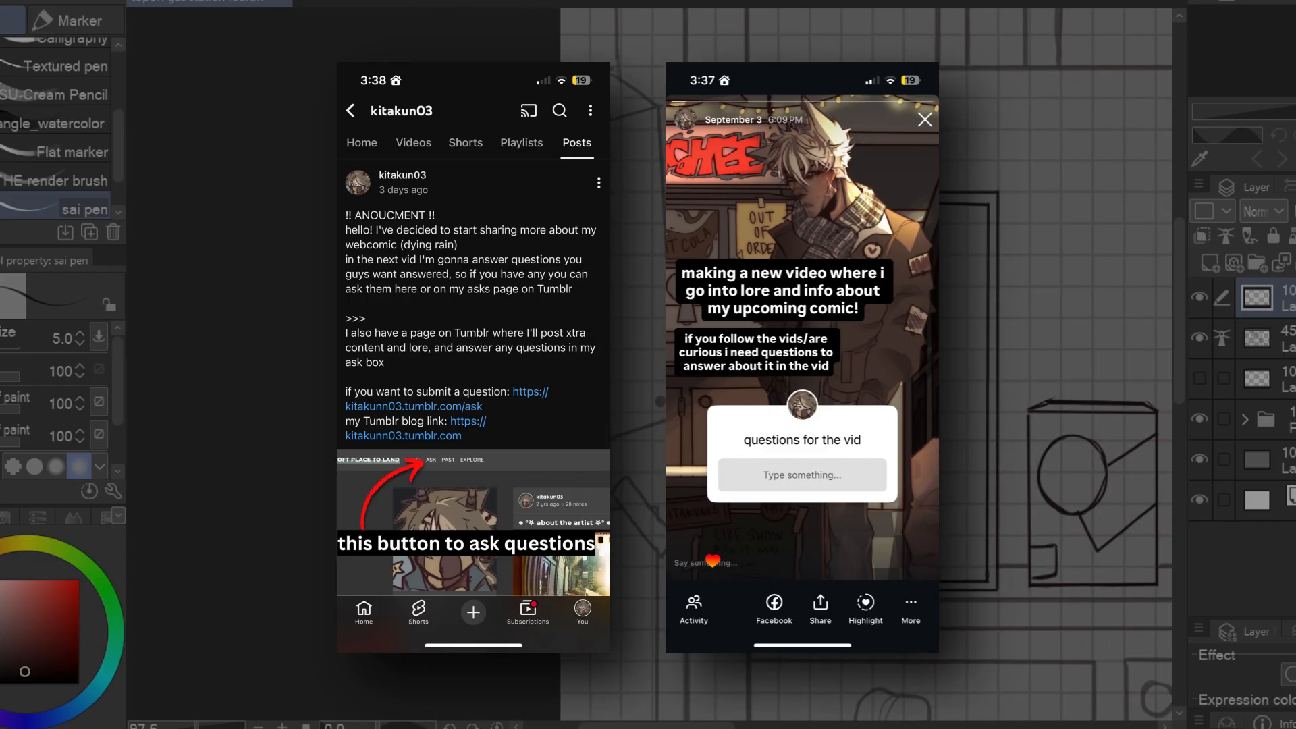
{"action": "mouse_move", "coordinate": [837, 432]}
{"action": "left_mouse_down"}
{"action": "mouse_move", "coordinate": [987, 432]}
{"action": "mouse_move", "coordinate": [856, 433]}
{"action": "left_mouse_up"}
{"action": "mouse_move", "coordinate": [972, 473]}
{"action": "left_mouse_down"}
{"action": "mouse_move", "coordinate": [835, 445]}
{"action": "mouse_move", "coordinate": [835, 398]}
{"action": "left_mouse_up"}
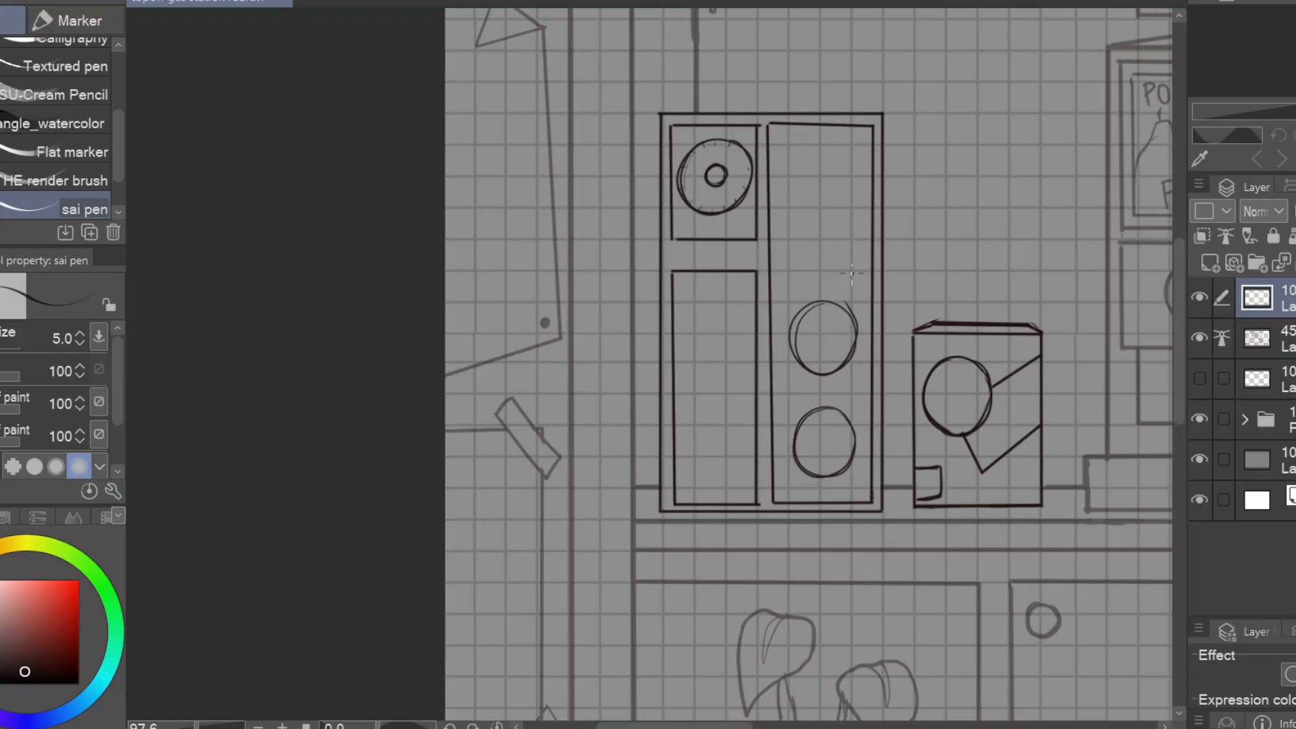
{"action": "left_click_drag", "start_coordinate": [825, 188], "coordinate": [829, 190]}
{"action": "key", "text": "e"}
{"action": "mouse_move", "coordinate": [803, 307]}
{"action": "left_mouse_down"}
{"action": "mouse_move", "coordinate": [853, 351]}
{"action": "mouse_move", "coordinate": [853, 310]}
{"action": "left_mouse_up"}
{"action": "key", "text": "p"}
{"action": "left_click_drag", "start_coordinate": [805, 414], "coordinate": [792, 447]}
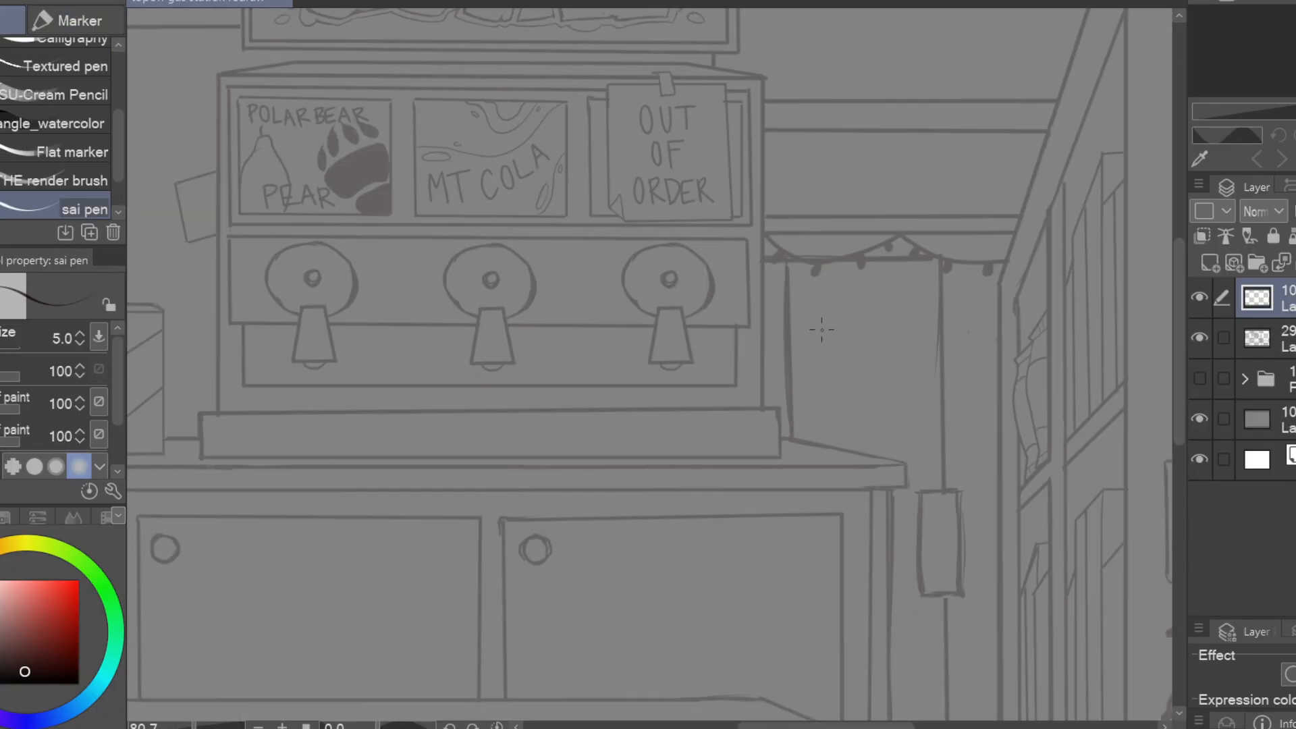
Draw a rounded sign on the door's window and letter OPEN inside it in mirror writing
{"action": "key", "text": "e"}
{"action": "left_click_drag", "start_coordinate": [871, 297], "coordinate": [922, 302]}
{"action": "key", "text": "p"}
{"action": "left_click_drag", "start_coordinate": [803, 371], "coordinate": [928, 372]}
{"action": "scroll", "coordinate": [865, 340], "scroll_direction": "up", "scroll_amount": 3}
{"action": "left_click_drag", "start_coordinate": [933, 317], "coordinate": [937, 329]}
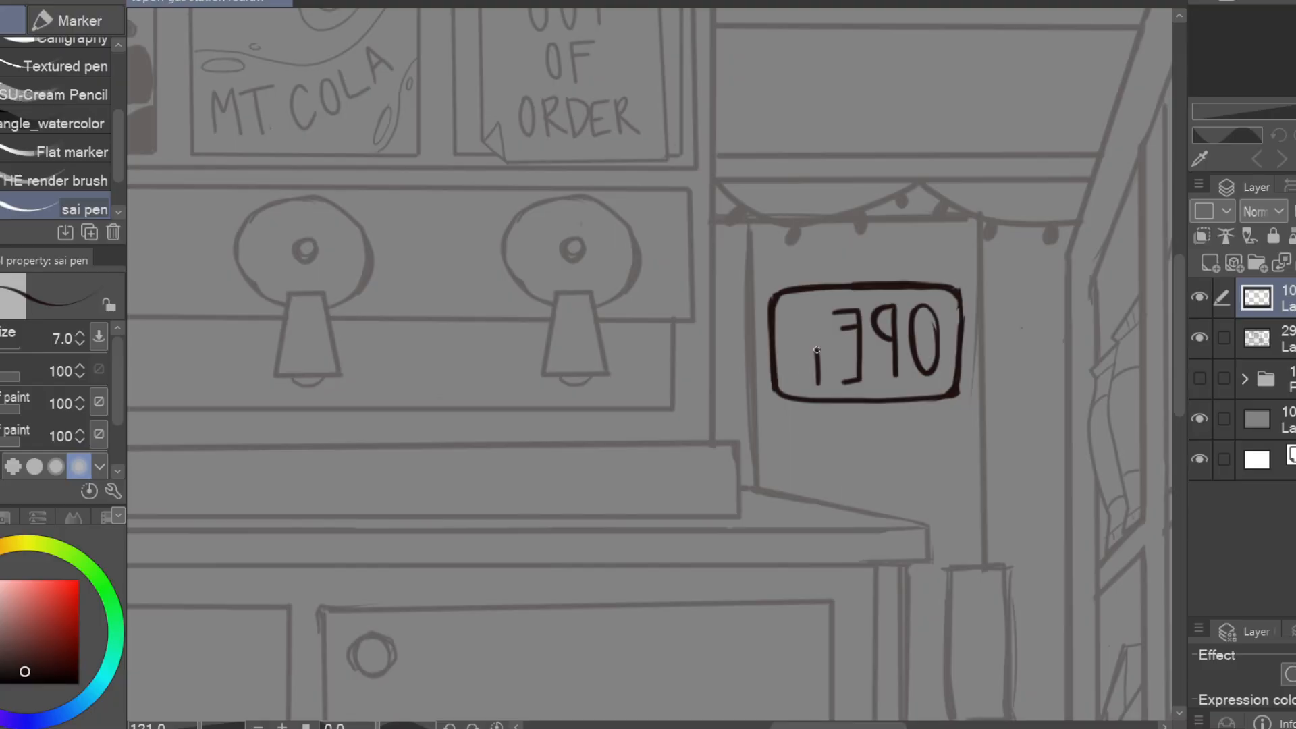
Place the SNOWFALL POINT poster above the bookcase and overlap its upper-right corner with the tilted KEEP CALM AND SHOP LOCAL poster
{"action": "key", "text": "ctrl+t"}
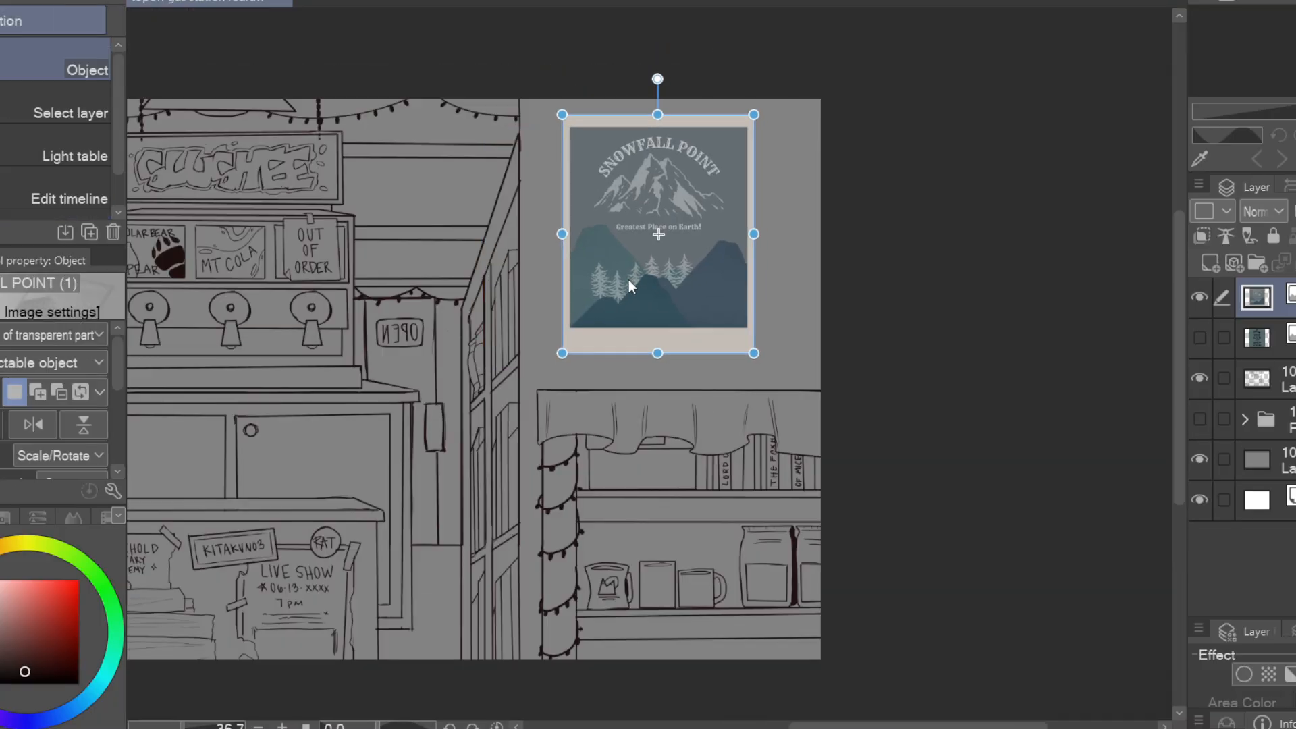
{"action": "left_click_drag", "start_coordinate": [658, 301], "coordinate": [655, 382]}
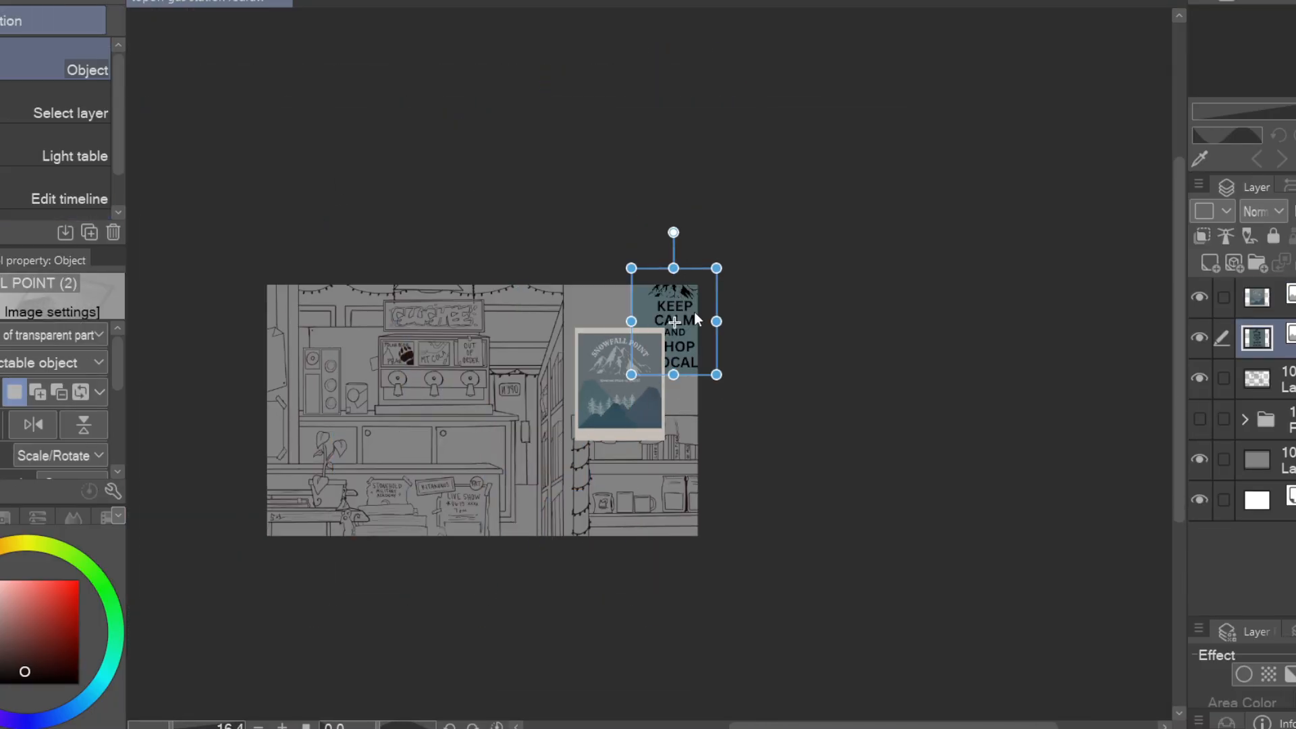
{"action": "left_click_drag", "start_coordinate": [1269, 338], "coordinate": [1269, 297]}
{"action": "scroll", "coordinate": [594, 346], "scroll_direction": "up", "scroll_amount": 2}
{"action": "left_click_drag", "start_coordinate": [785, 120], "coordinate": [773, 121]}
{"action": "left_click", "coordinate": [648, 418]}
{"action": "left_click_drag", "start_coordinate": [648, 419], "coordinate": [646, 396]}
{"action": "left_click_drag", "start_coordinate": [870, 455], "coordinate": [1102, 448]}
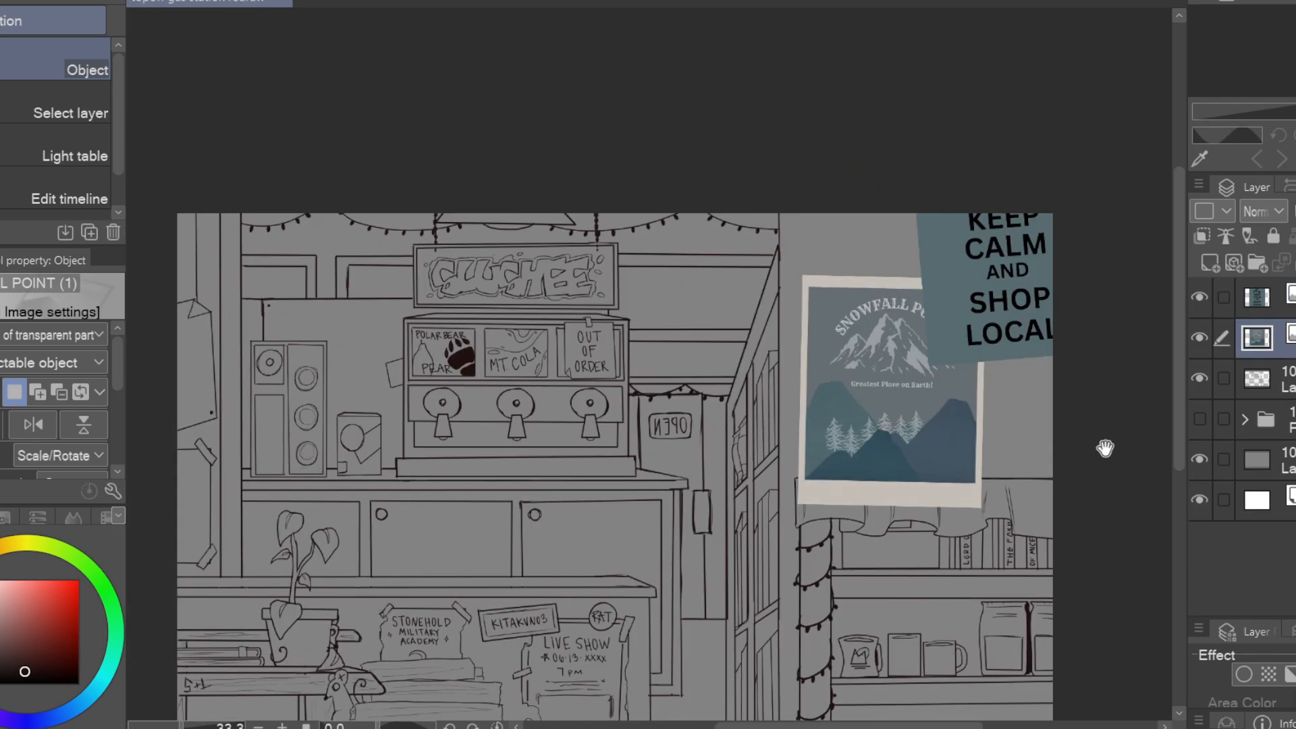
Rasterize the poster layers and lower the SNOWFALL POINT poster's layer opacity to 38%
{"action": "right_click", "coordinate": [1269, 297]}
{"action": "left_click", "coordinate": [1013, 378]}
{"action": "left_click", "coordinate": [1269, 338]}
{"action": "scroll", "coordinate": [959, 452], "scroll_direction": "up", "scroll_amount": 5}
{"action": "left_click_drag", "start_coordinate": [848, 477], "coordinate": [1016, 443]}
{"action": "key", "text": "e"}
{"action": "left_click", "coordinate": [1269, 378]}
{"action": "left_click_drag", "start_coordinate": [657, 463], "coordinate": [709, 463]}
{"action": "key", "text": "ctrl+z"}
Remove the bottom of the SNOWFALL POINT poster where it overlaps the bookcase cloth
{"action": "left_click", "coordinate": [1270, 338]}
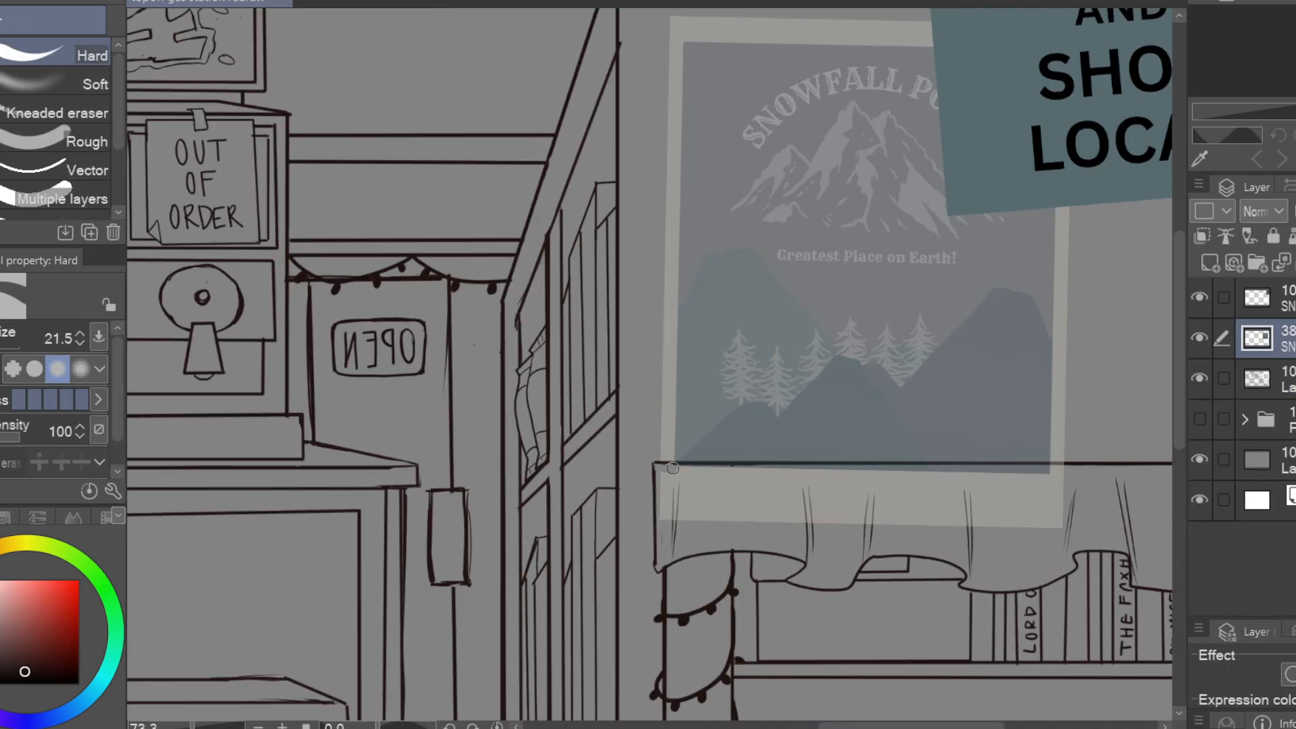
{"action": "left_click_drag", "start_coordinate": [983, 468], "coordinate": [1059, 471]}
{"action": "key", "text": "m"}
{"action": "left_click_drag", "start_coordinate": [657, 466], "coordinate": [641, 516]}
{"action": "key", "text": "Delete"}
{"action": "key", "text": "ctrl+d"}
{"action": "scroll", "coordinate": [926, 378], "scroll_direction": "down", "scroll_amount": 3}
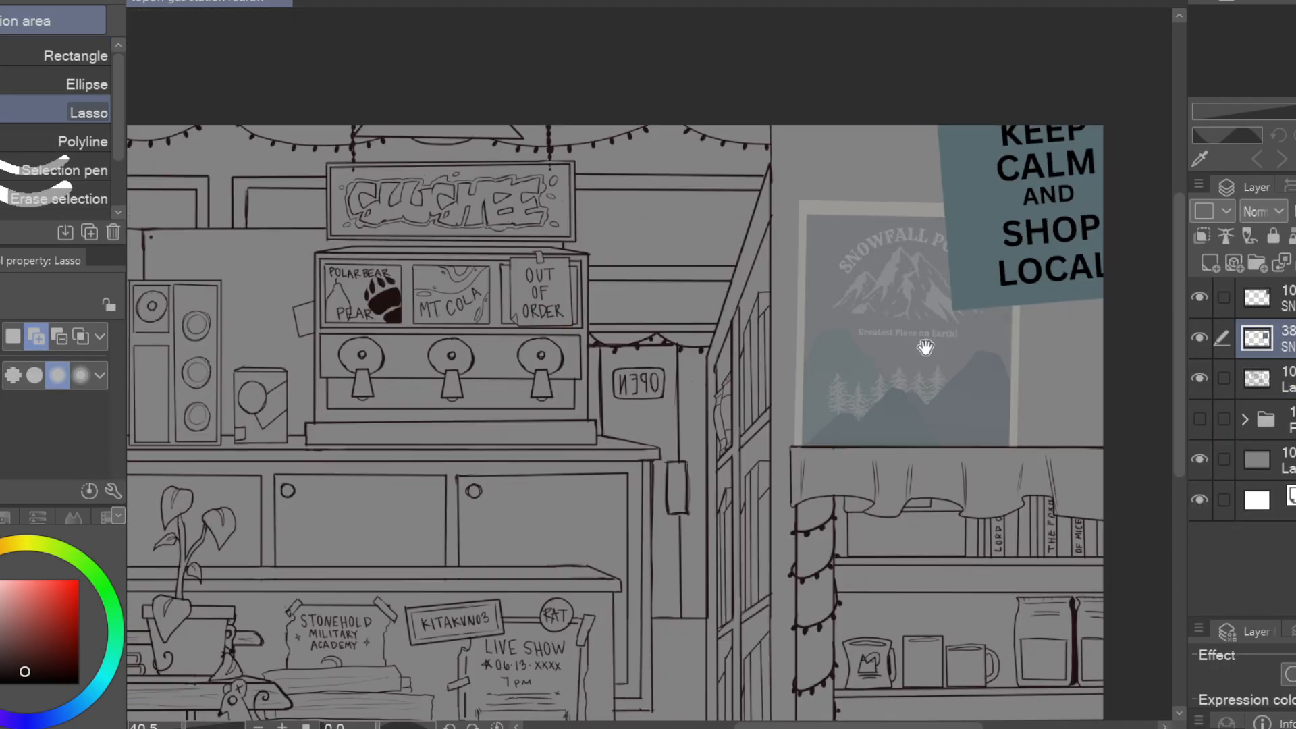
Move the line art layer above the posters and draw a tape strip on the KEEP CALM poster's lower-left corner
{"action": "left_click_drag", "start_coordinate": [926, 350], "coordinate": [801, 411]}
{"action": "scroll", "coordinate": [800, 411], "scroll_direction": "up", "scroll_amount": 1}
{"action": "left_click_drag", "start_coordinate": [1269, 378], "coordinate": [1269, 297]}
{"action": "scroll", "coordinate": [634, 257], "scroll_direction": "up", "scroll_amount": 1}
{"action": "key", "text": "p"}
{"action": "left_click_drag", "start_coordinate": [872, 385], "coordinate": [908, 424]}
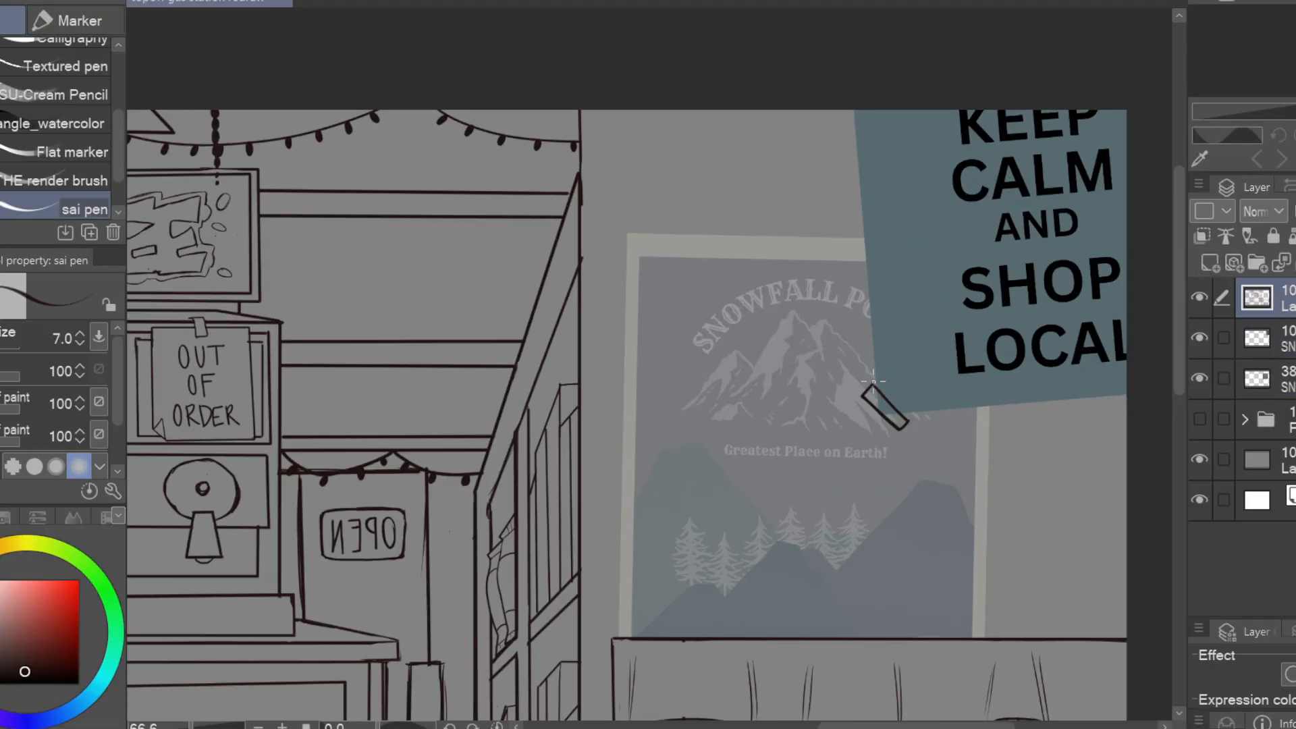
Draw a diagonal tape strip across the SNOWFALL POINT poster's upper-left corner
{"action": "left_click_drag", "start_coordinate": [804, 291], "coordinate": [594, 257]}
{"action": "key", "text": "ctrl+z"}
{"action": "left_click_drag", "start_coordinate": [654, 342], "coordinate": [702, 391]}
{"action": "left_click_drag", "start_coordinate": [619, 337], "coordinate": [711, 367]}
{"action": "left_click_drag", "start_coordinate": [496, 253], "coordinate": [547, 223]}
{"action": "left_click_drag", "start_coordinate": [938, 484], "coordinate": [1057, 429]}
Erase ragged, torn edges into the KEEP CALM and SNOWFALL POINT posters and merge their two layers
{"action": "left_click", "coordinate": [1269, 338]}
{"action": "key", "text": "e"}
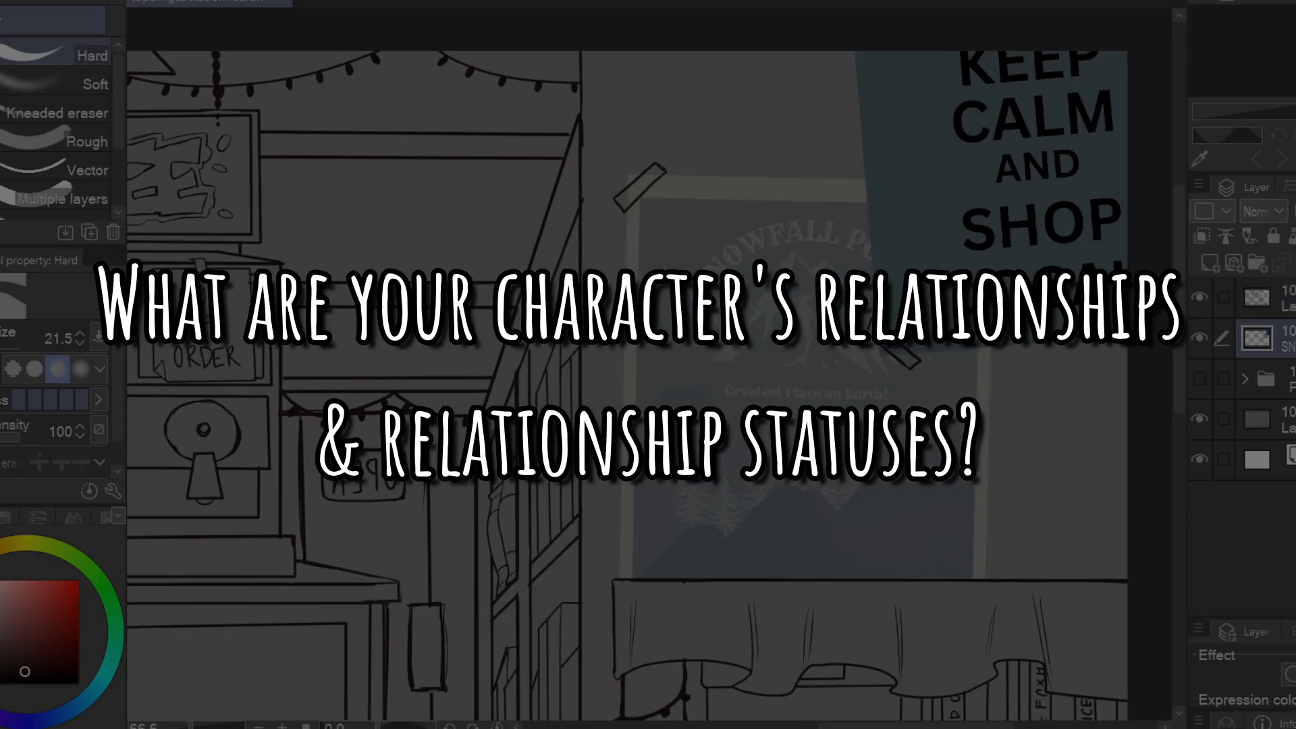
{"action": "left_click_drag", "start_coordinate": [889, 353], "coordinate": [911, 351]}
{"action": "left_click", "coordinate": [1269, 378]}
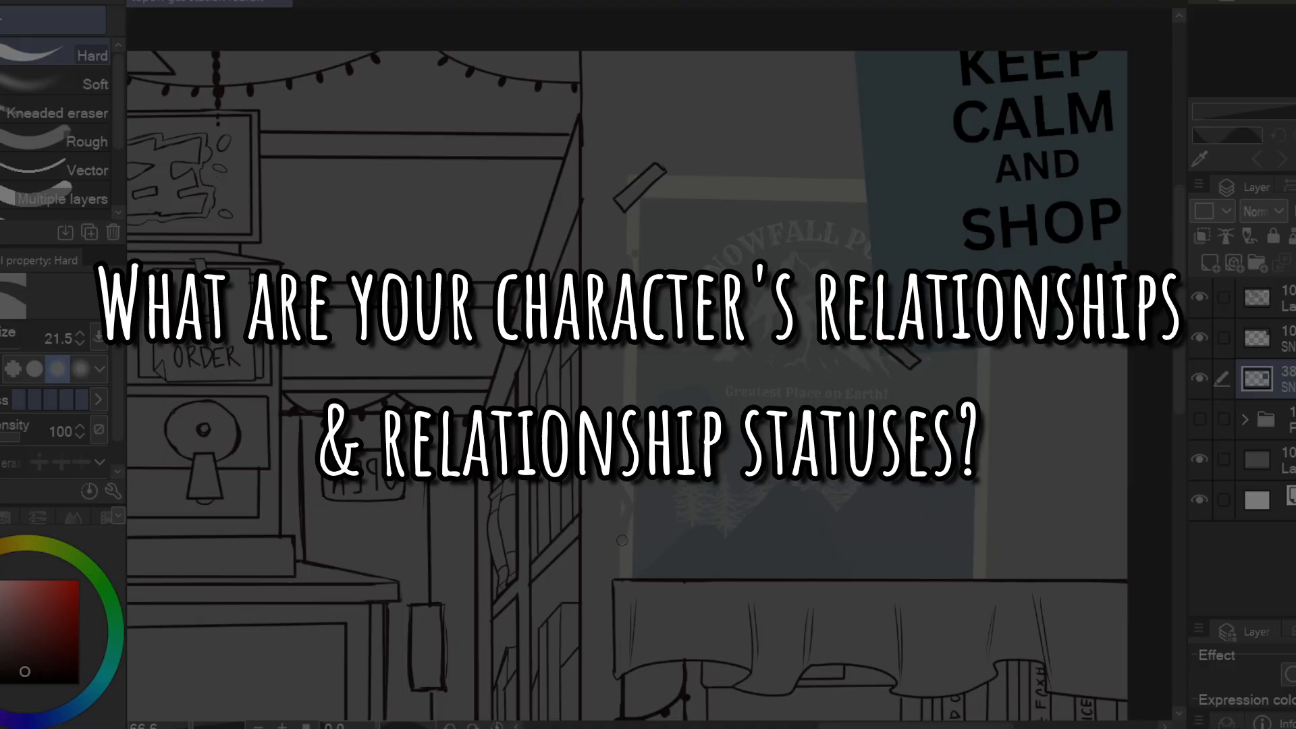
{"action": "left_click_drag", "start_coordinate": [990, 405], "coordinate": [980, 501]}
{"action": "mouse_move", "coordinate": [1029, 503]}
{"action": "left_mouse_down"}
{"action": "mouse_move", "coordinate": [1039, 484]}
{"action": "mouse_move", "coordinate": [784, 628]}
{"action": "left_mouse_up"}
{"action": "left_click", "coordinate": [1269, 338]}
{"action": "left_click_drag", "start_coordinate": [879, 462], "coordinate": [773, 467]}
{"action": "left_click_drag", "start_coordinate": [613, 168], "coordinate": [617, 270]}
{"action": "left_click_drag", "start_coordinate": [922, 393], "coordinate": [1070, 359]}
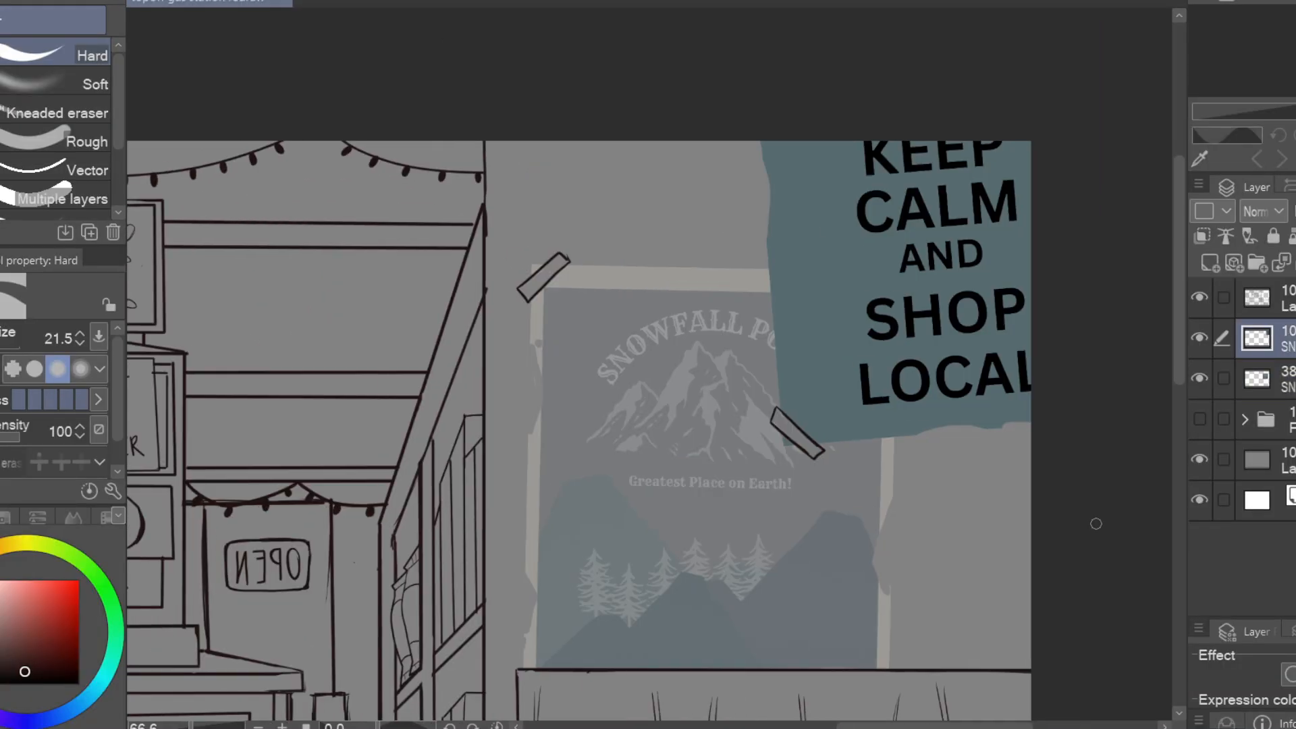
{"action": "scroll", "coordinate": [961, 428], "scroll_direction": "down", "scroll_amount": 2}
{"action": "key", "text": "ctrl+e"}
Scribble out "Greatest" on the SNOWFALL POINT poster and handwrite KEEP YOUR EYES OPEN across its trees on the line art layer
{"action": "left_click", "coordinate": [1269, 297]}
{"action": "key", "text": "p"}
{"action": "mouse_move", "coordinate": [571, 330]}
{"action": "left_mouse_down"}
{"action": "mouse_move", "coordinate": [678, 307]}
{"action": "mouse_move", "coordinate": [699, 239]}
{"action": "left_mouse_up"}
{"action": "left_click_drag", "start_coordinate": [583, 314], "coordinate": [602, 384]}
{"action": "left_click_drag", "start_coordinate": [614, 302], "coordinate": [589, 341]}
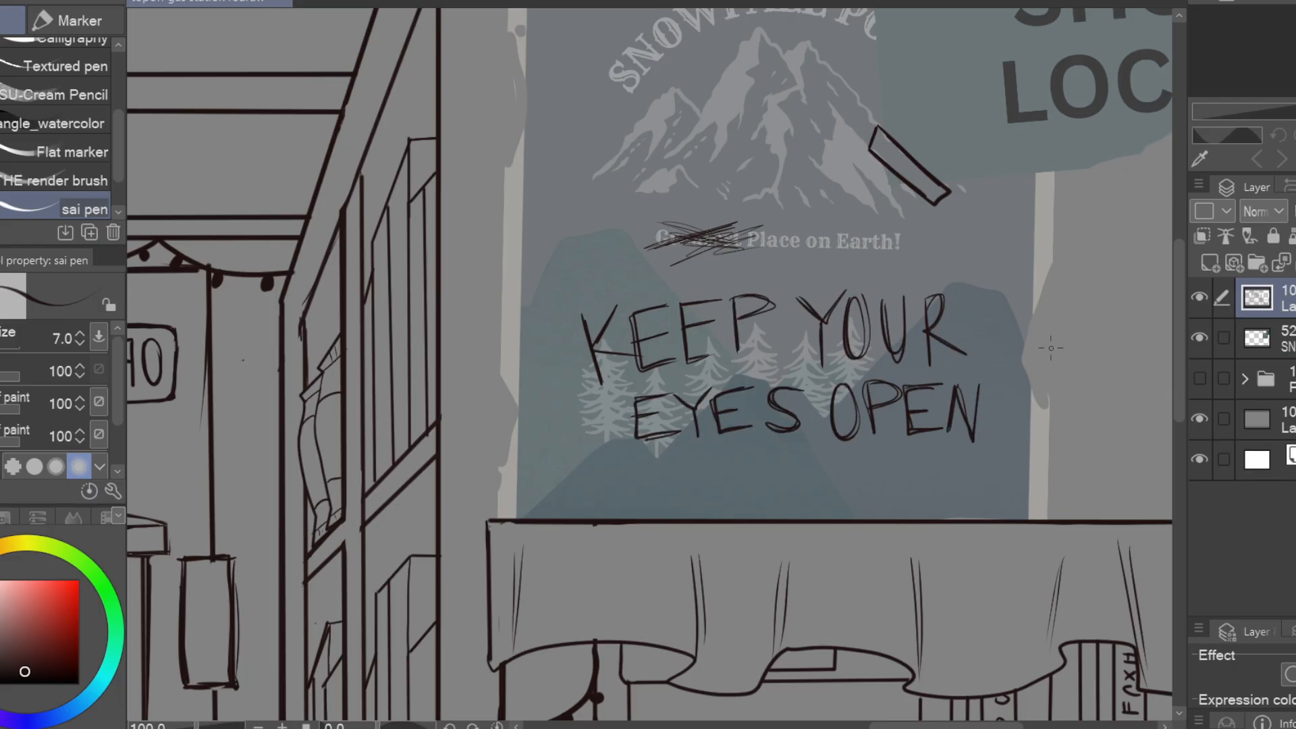
Doodle a lashed eye beside the SNOWFALL POINT heading and a second eye below the word OPEN
{"action": "left_click_drag", "start_coordinate": [1051, 348], "coordinate": [1048, 565]}
{"action": "left_click_drag", "start_coordinate": [568, 243], "coordinate": [645, 200]}
{"action": "left_click_drag", "start_coordinate": [602, 208], "coordinate": [622, 247]}
{"action": "left_click_drag", "start_coordinate": [979, 405], "coordinate": [1048, 364]}
{"action": "mouse_move", "coordinate": [680, 175]}
{"action": "left_mouse_down"}
{"action": "mouse_move", "coordinate": [681, 192]}
{"action": "mouse_move", "coordinate": [724, 205]}
{"action": "left_mouse_up"}
{"action": "left_click_drag", "start_coordinate": [669, 217], "coordinate": [663, 232]}
{"action": "left_click_drag", "start_coordinate": [1045, 534], "coordinate": [1080, 396]}
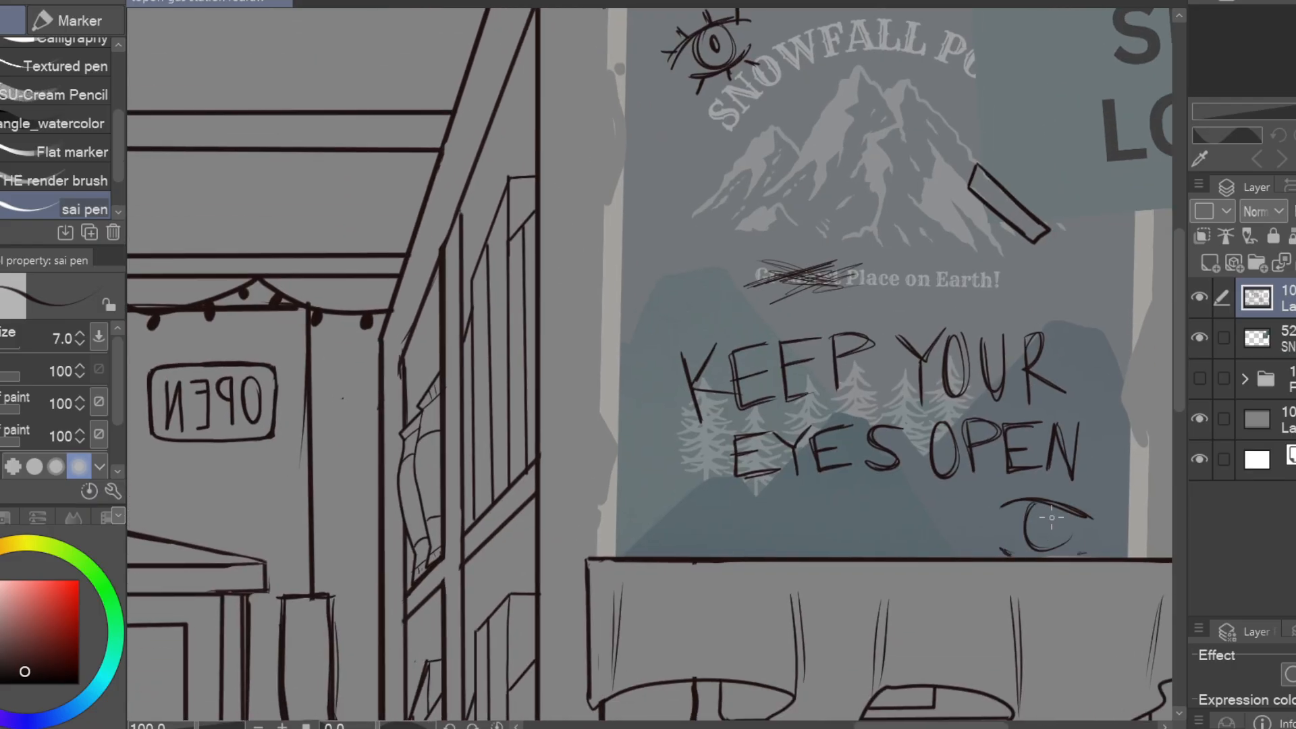
Restore the poster layer to full opacity and trace the posters' torn edges on the line art layer, cleaning up stray lines
{"action": "scroll", "coordinate": [1080, 304], "scroll_direction": "down", "scroll_amount": 4}
{"action": "left_click", "coordinate": [1269, 337]}
{"action": "scroll", "coordinate": [936, 241], "scroll_direction": "up", "scroll_amount": 4}
{"action": "left_click", "coordinate": [1269, 297]}
{"action": "left_click_drag", "start_coordinate": [896, 97], "coordinate": [894, 159]}
{"action": "left_click_drag", "start_coordinate": [889, 295], "coordinate": [885, 401]}
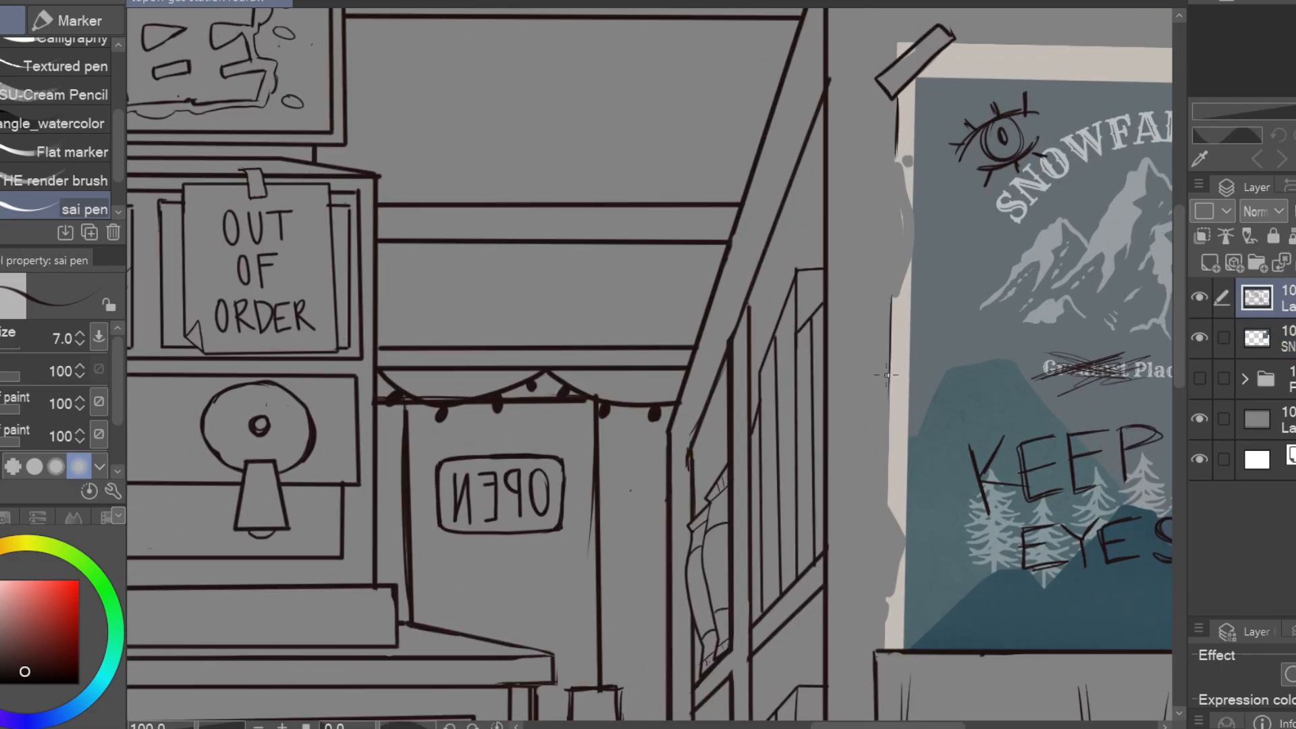
{"action": "left_click_drag", "start_coordinate": [945, 270], "coordinate": [749, 512]}
{"action": "mouse_move", "coordinate": [756, 284]}
{"action": "left_mouse_down"}
{"action": "mouse_move", "coordinate": [929, 289]}
{"action": "mouse_move", "coordinate": [552, 293]}
{"action": "left_mouse_up"}
{"action": "left_click_drag", "start_coordinate": [740, 105], "coordinate": [763, 416]}
{"action": "scroll", "coordinate": [1024, 261], "scroll_direction": "down", "scroll_amount": 4}
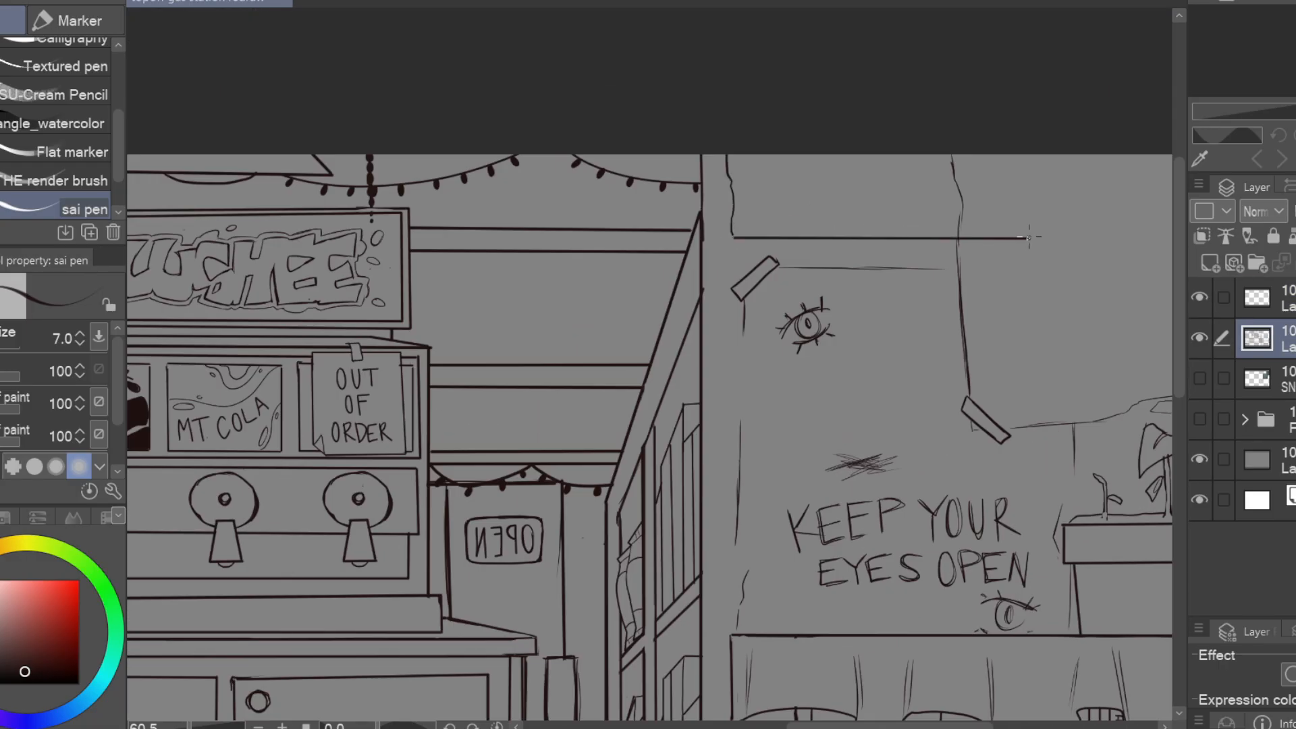
{"action": "left_click_drag", "start_coordinate": [1032, 156], "coordinate": [1029, 238]}
{"action": "key", "text": "e"}
{"action": "left_click_drag", "start_coordinate": [953, 157], "coordinate": [958, 233]}
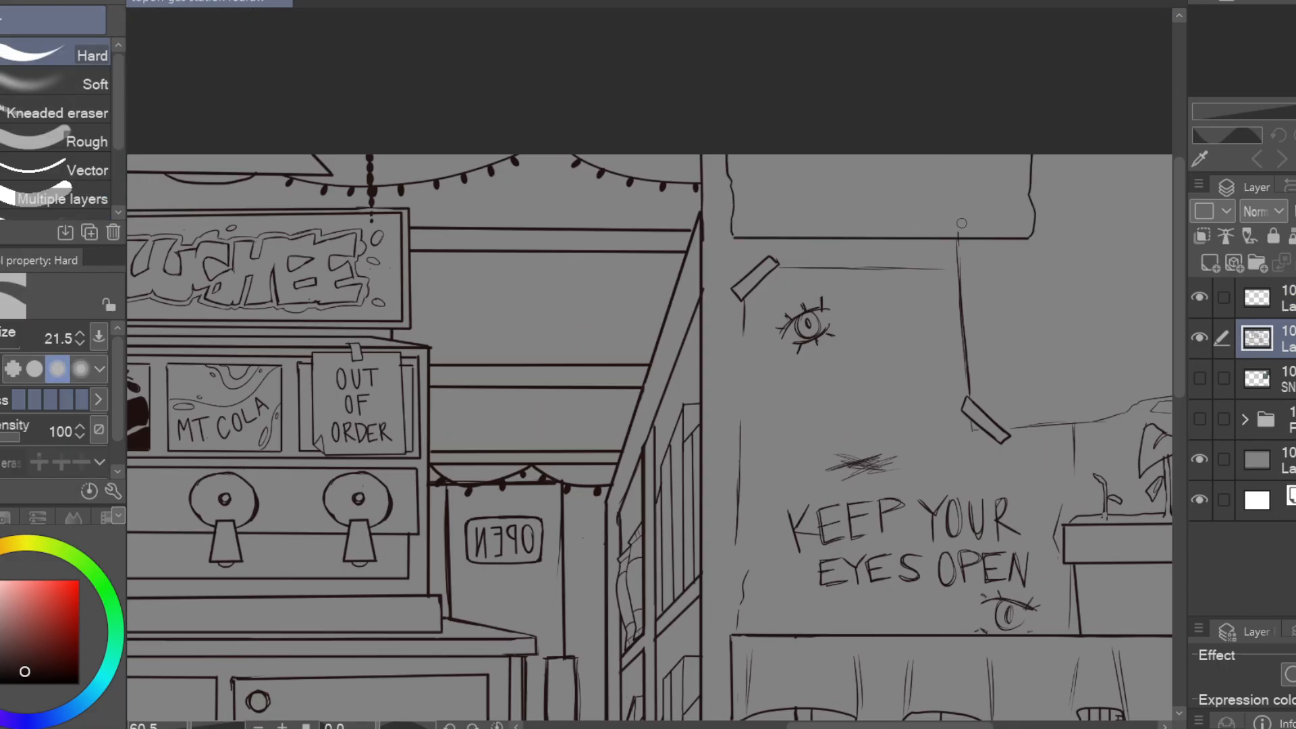
Add corner screws and wood grain to the wooden sign above the posters and letter its WARM COFFEE text
{"action": "key", "text": "p"}
{"action": "left_click_drag", "start_coordinate": [745, 223], "coordinate": [744, 223]}
{"action": "left_click_drag", "start_coordinate": [741, 179], "coordinate": [964, 179]}
{"action": "left_click_drag", "start_coordinate": [1027, 342], "coordinate": [925, 412]}
{"action": "scroll", "coordinate": [722, 283], "scroll_direction": "up", "scroll_amount": 5}
{"action": "scroll", "coordinate": [721, 284], "scroll_direction": "up", "scroll_amount": 1}
{"action": "left_click_drag", "start_coordinate": [877, 270], "coordinate": [706, 290]}
{"action": "left_click_drag", "start_coordinate": [670, 232], "coordinate": [709, 233]}
{"action": "left_click_drag", "start_coordinate": [720, 230], "coordinate": [723, 240]}
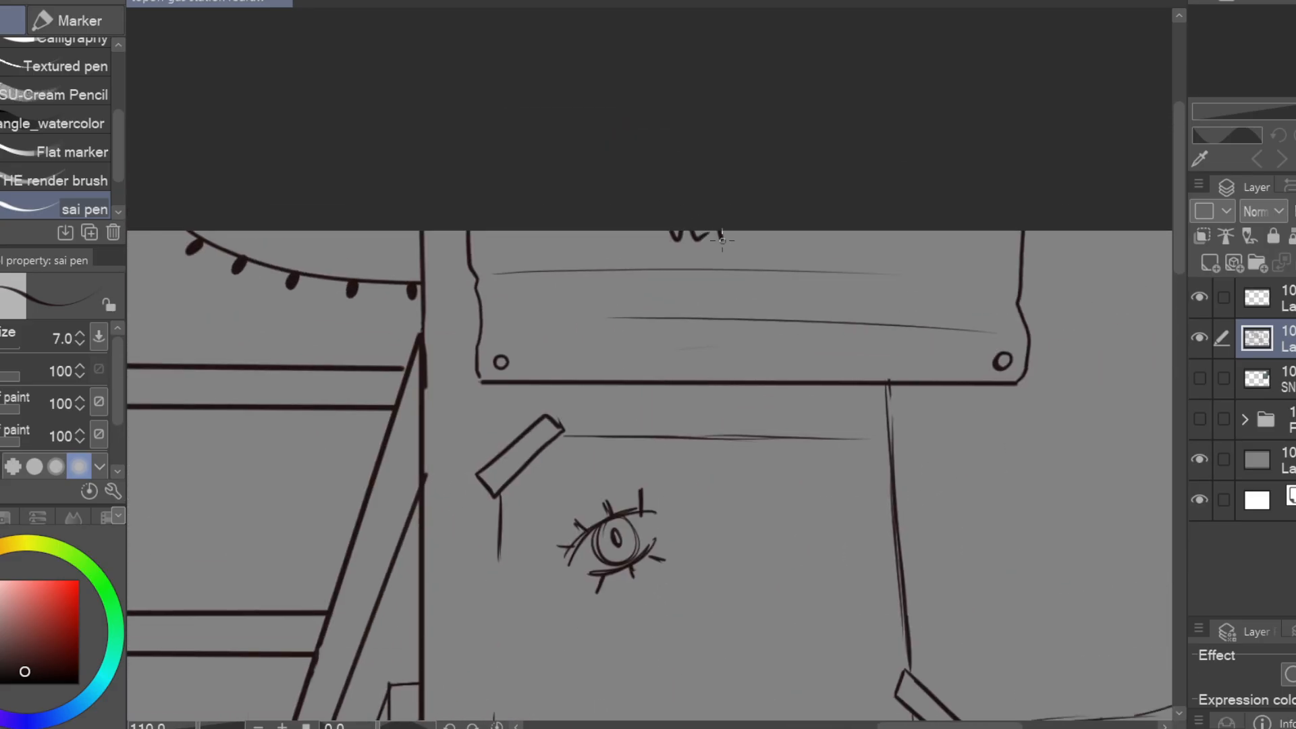
{"action": "left_click_drag", "start_coordinate": [594, 233], "coordinate": [510, 252]}
{"action": "left_click_drag", "start_coordinate": [608, 291], "coordinate": [729, 318]}
{"action": "left_click_drag", "start_coordinate": [660, 386], "coordinate": [1077, 365]}
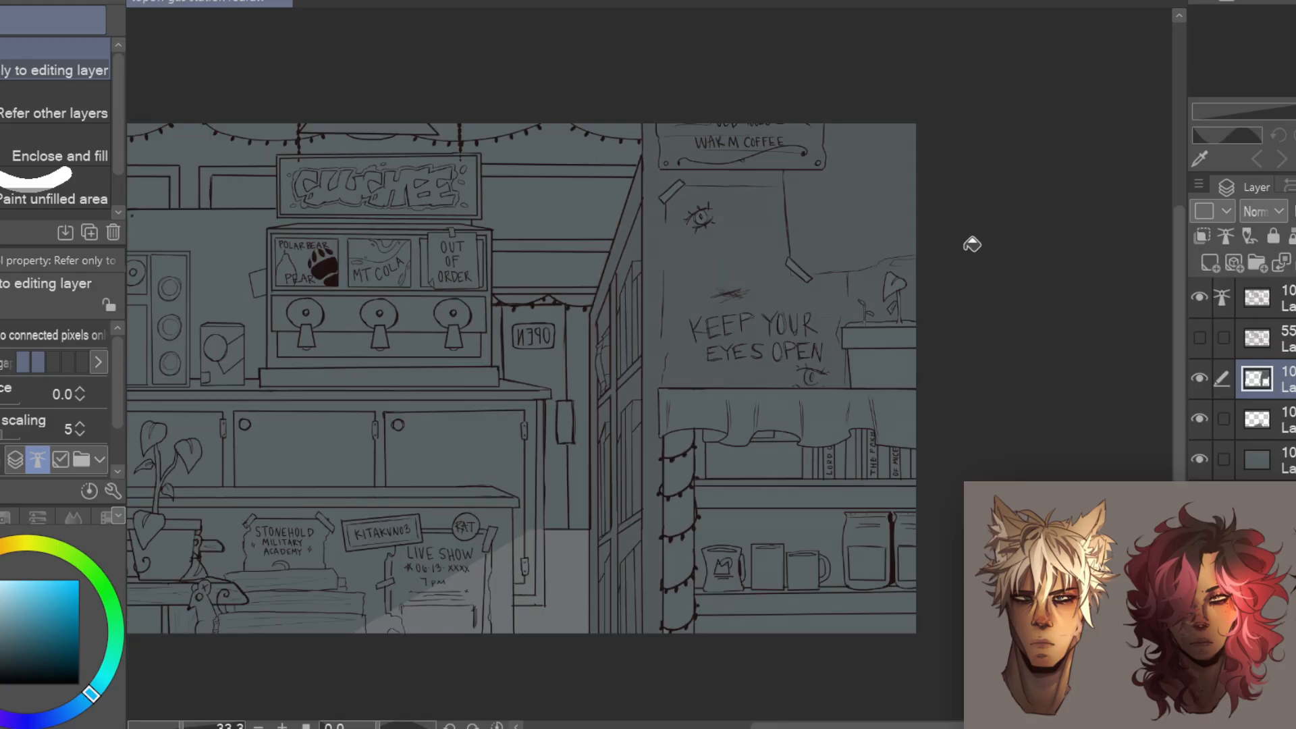
Lasso part of the counter area and fill it with the flat blue-grey base colour
{"action": "key", "text": "m"}
{"action": "left_click_drag", "start_coordinate": [972, 244], "coordinate": [972, 313]}
{"action": "left_click_drag", "start_coordinate": [651, 186], "coordinate": [677, 171]}
{"action": "key", "text": "alt+Delete"}
{"action": "key", "text": "ctrl+d"}
{"action": "left_click_drag", "start_coordinate": [908, 444], "coordinate": [1111, 367]}
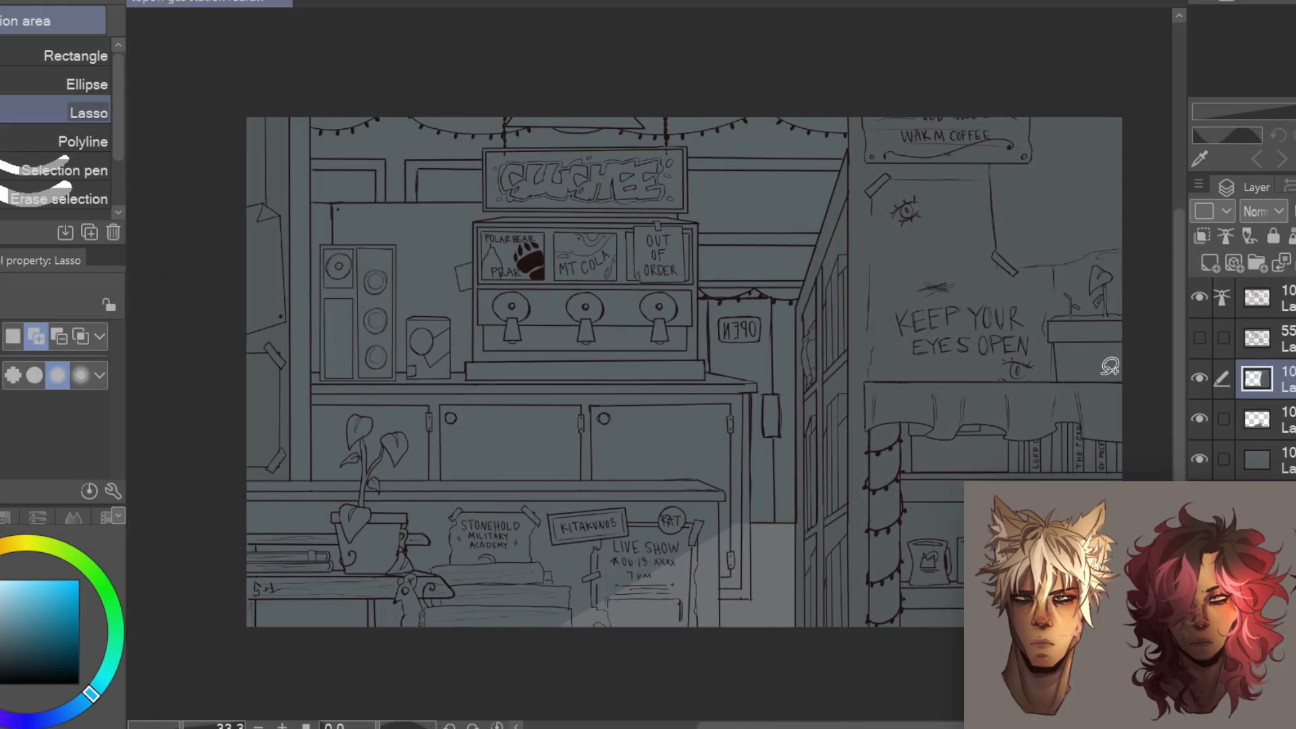
Fill the remaining gaps in the lower counter and cabinet beside the floor with the flat blue-grey base colour
{"action": "scroll", "coordinate": [418, 509], "scroll_direction": "up", "scroll_amount": 4}
{"action": "left_click_drag", "start_coordinate": [417, 509], "coordinate": [631, 456]}
{"action": "key", "text": "g"}
{"action": "left_click", "coordinate": [501, 473]}
{"action": "key", "text": "m"}
{"action": "mouse_move", "coordinate": [390, 469]}
{"action": "left_mouse_down"}
{"action": "mouse_move", "coordinate": [1055, 457]}
{"action": "mouse_move", "coordinate": [351, 648]}
{"action": "left_mouse_up"}
{"action": "key", "text": "alt+Delete"}
{"action": "left_click_drag", "start_coordinate": [871, 434], "coordinate": [842, 433]}
{"action": "key", "text": "ctrl+d"}
{"action": "key", "text": "w"}
{"action": "left_click", "coordinate": [571, 441]}
{"action": "key", "text": "alt+Delete"}
{"action": "key", "text": "ctrl+d"}
{"action": "scroll", "coordinate": [920, 593], "scroll_direction": "down", "scroll_amount": 2}
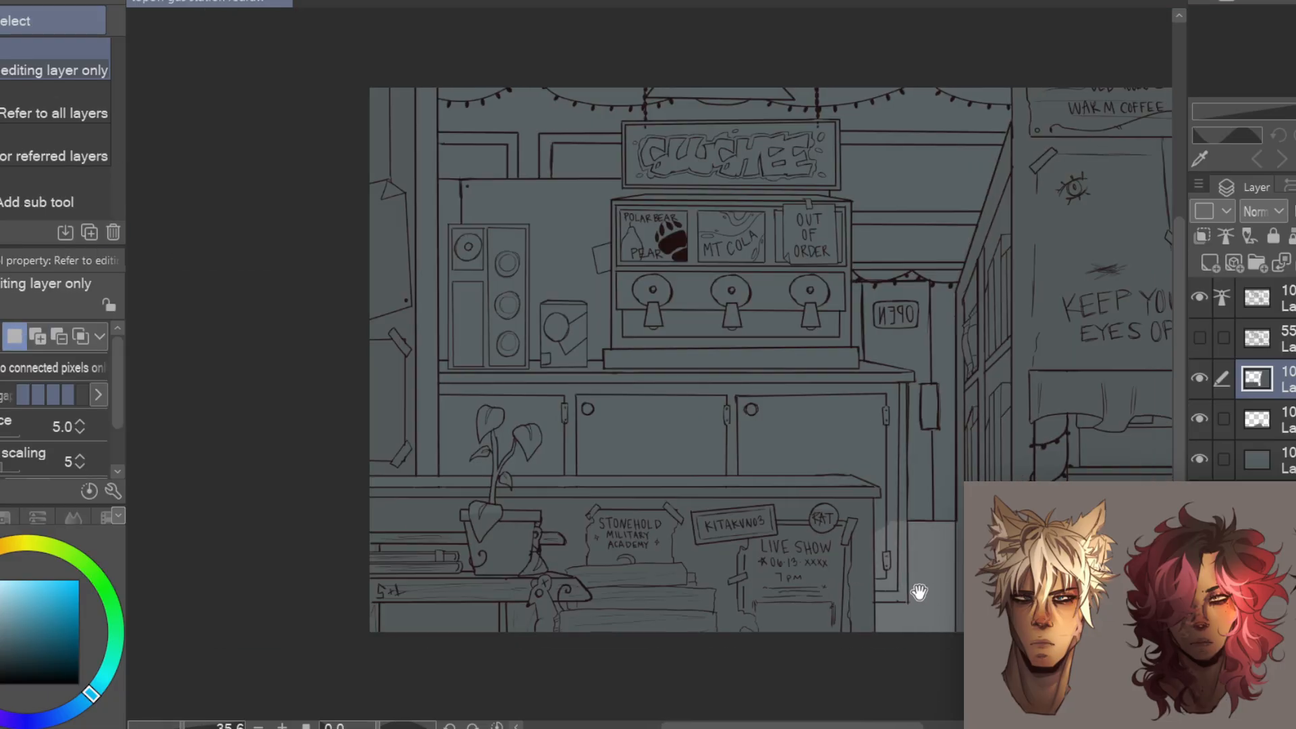
Transform the checkered floor pattern in perspective, narrowing its far edge and widening its near edge
{"action": "key", "text": "ctrl+t"}
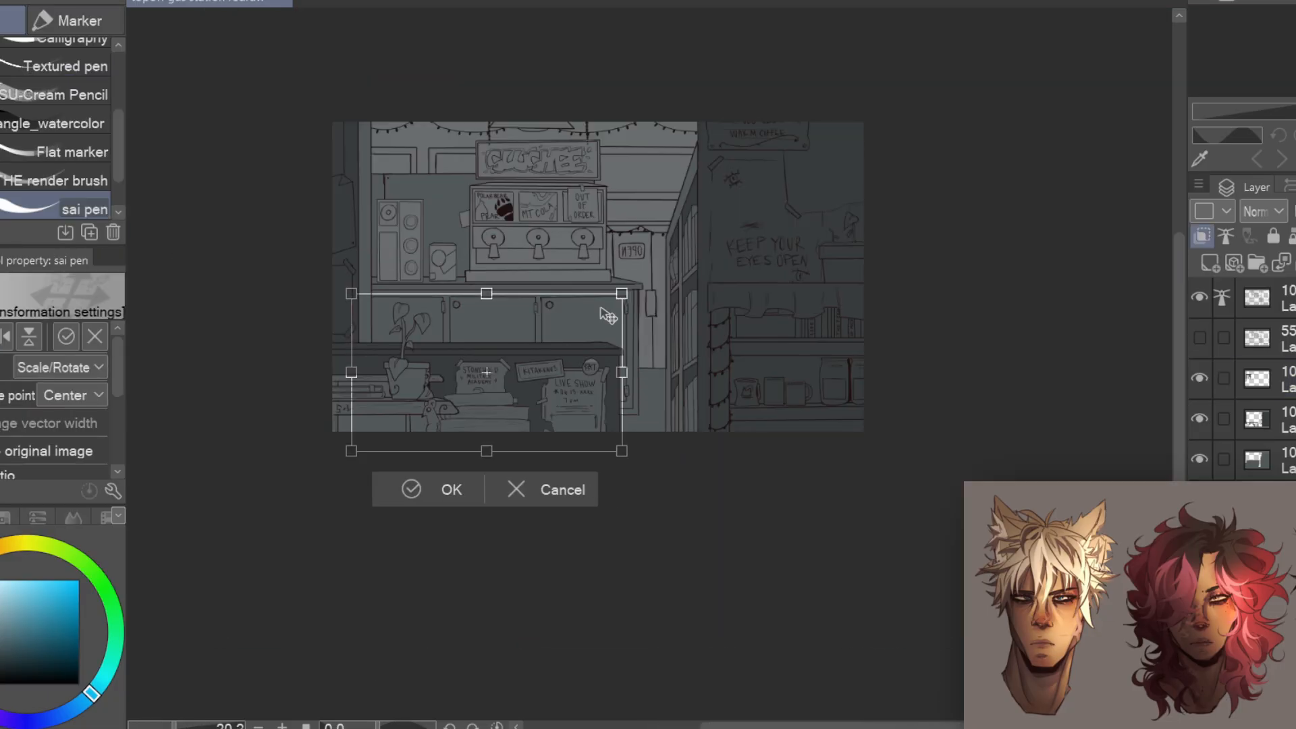
{"action": "left_click_drag", "start_coordinate": [578, 336], "coordinate": [682, 338]}
{"action": "left_click_drag", "start_coordinate": [457, 451], "coordinate": [414, 463]}
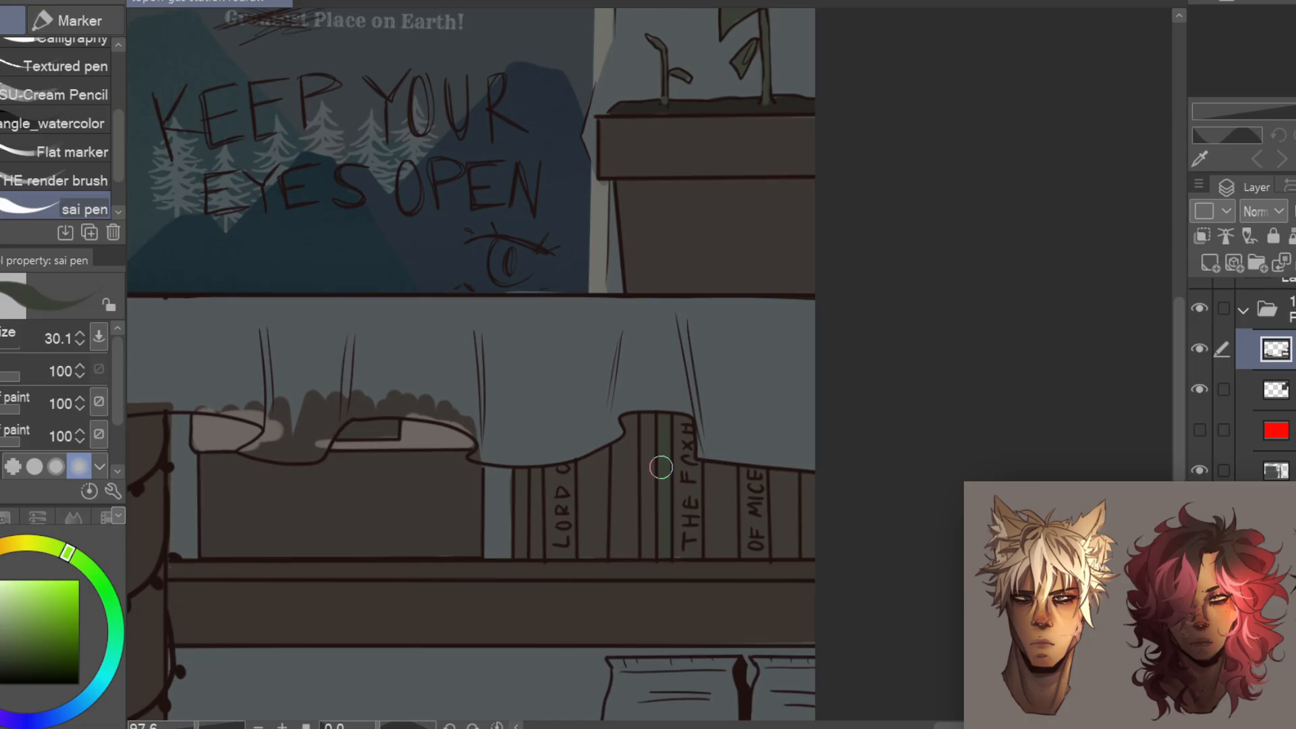
Colour the book spines on the bookcase's upper shelf in muted purple, green and dark tones
{"action": "left_click", "coordinate": [39, 621]}
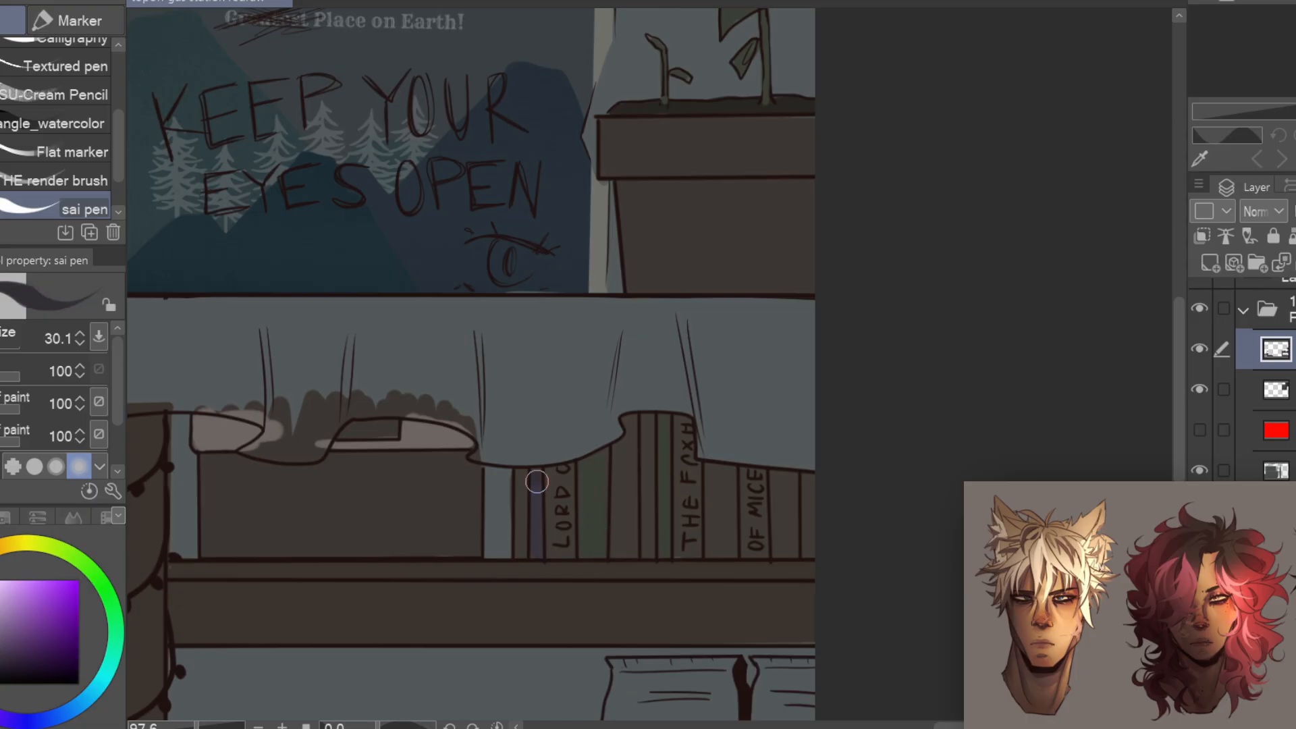
{"action": "left_click", "coordinate": [647, 466], "text": "alt"}
{"action": "left_click_drag", "start_coordinate": [647, 424], "coordinate": [648, 550]}
{"action": "left_click_drag", "start_coordinate": [809, 483], "coordinate": [812, 547]}
{"action": "mouse_move", "coordinate": [720, 548]}
{"action": "left_mouse_down"}
{"action": "mouse_move", "coordinate": [726, 477]}
{"action": "mouse_move", "coordinate": [724, 544]}
{"action": "left_mouse_up"}
{"action": "left_click_drag", "start_coordinate": [647, 423], "coordinate": [755, 403]}
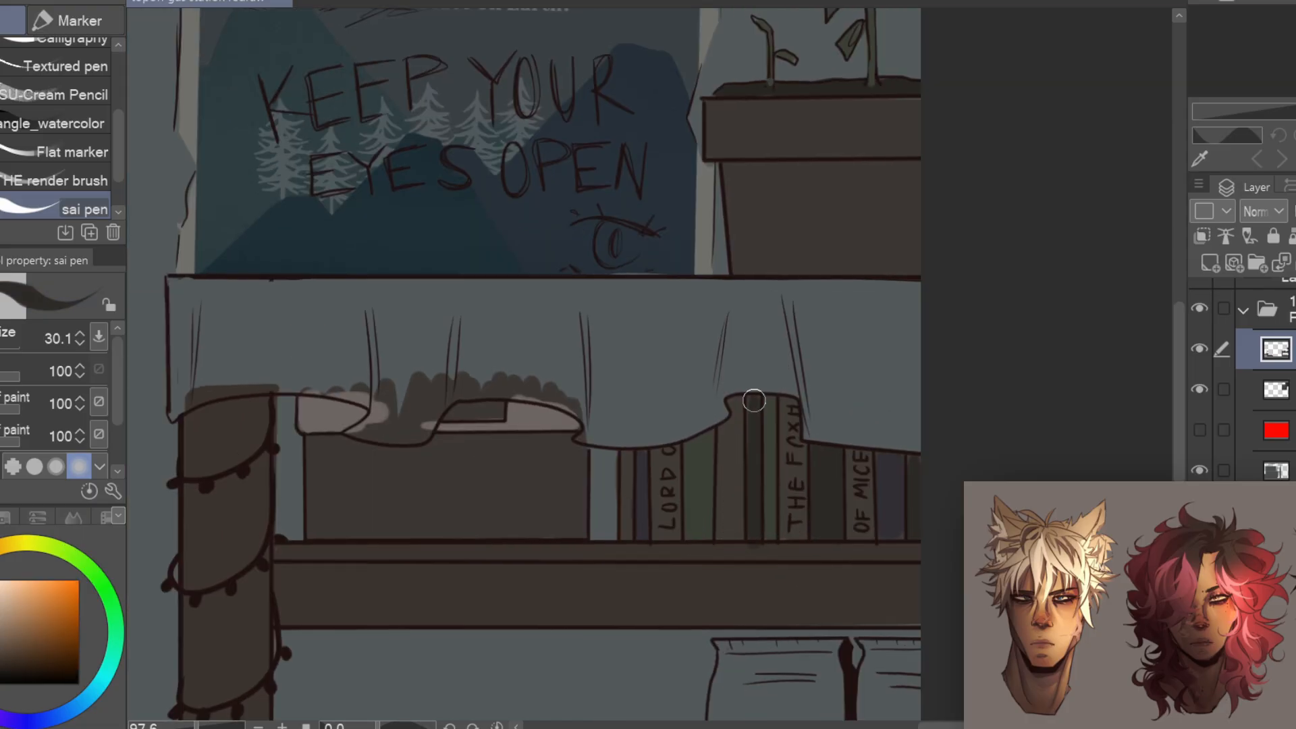
Colour the mug with the mountain logo on the lower shelf cream, including its handle
{"action": "scroll", "coordinate": [755, 402], "scroll_direction": "down", "scroll_amount": 5}
{"action": "scroll", "coordinate": [871, 540], "scroll_direction": "up", "scroll_amount": 4}
{"action": "left_click", "coordinate": [698, 246], "text": "alt"}
{"action": "scroll", "coordinate": [648, 540], "scroll_direction": "up", "scroll_amount": 4}
{"action": "left_click", "coordinate": [1, 351]}
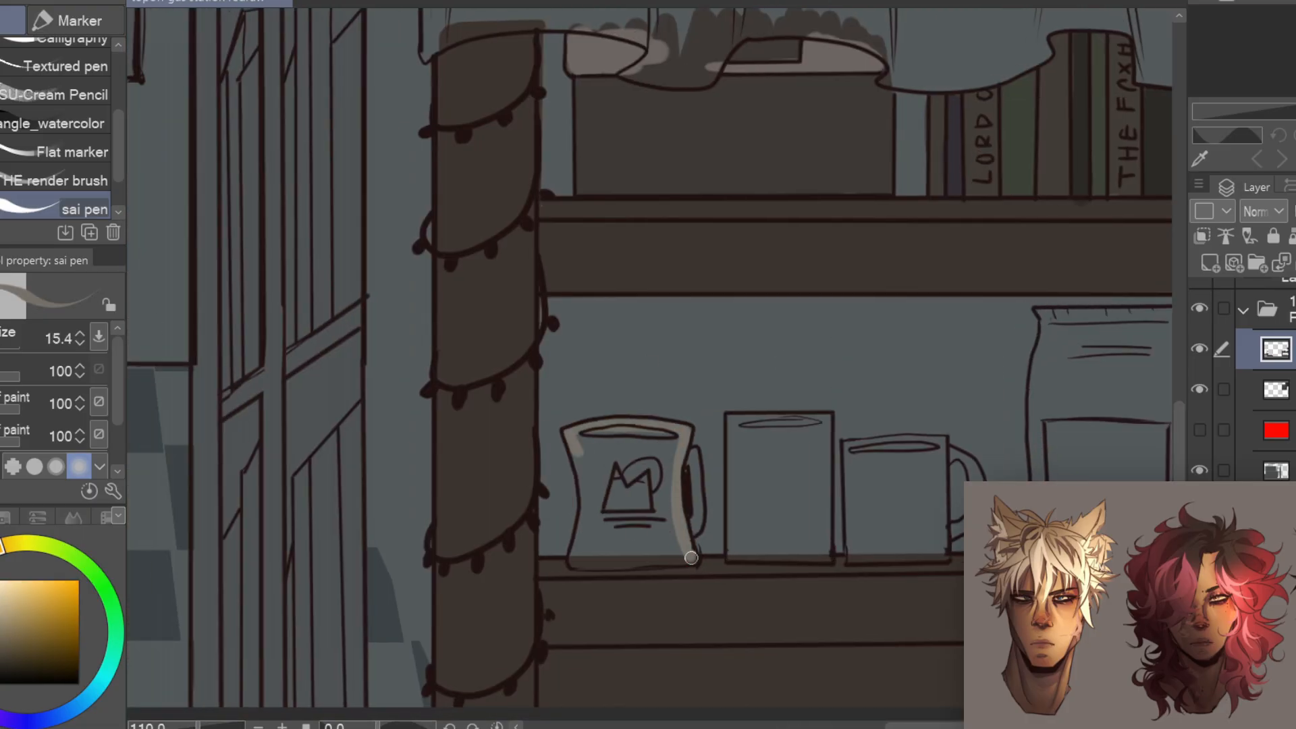
{"action": "left_click_drag", "start_coordinate": [579, 455], "coordinate": [687, 563]}
{"action": "left_click_drag", "start_coordinate": [695, 450], "coordinate": [699, 526]}
{"action": "key", "text": "g"}
{"action": "left_click", "coordinate": [648, 526]}
Colour the short mug beside the coffee bags dark green, including its handle
{"action": "mouse_move", "coordinate": [885, 477]}
{"action": "left_mouse_down"}
{"action": "mouse_move", "coordinate": [689, 478]}
{"action": "mouse_move", "coordinate": [642, 578]}
{"action": "left_mouse_up"}
{"action": "left_click", "coordinate": [774, 250], "text": "alt"}
{"action": "mouse_move", "coordinate": [608, 548]}
{"action": "left_mouse_down"}
{"action": "mouse_move", "coordinate": [607, 565]}
{"action": "mouse_move", "coordinate": [698, 652]}
{"action": "left_mouse_up"}
{"action": "key", "text": "g"}
{"action": "left_click", "coordinate": [655, 597]}
{"action": "left_click_drag", "start_coordinate": [654, 597], "coordinate": [708, 528]}
Fill the coffee bags on the lower shelf with muted brown
{"action": "left_click_drag", "start_coordinate": [972, 610], "coordinate": [567, 651]}
{"action": "left_click", "coordinate": [569, 653], "text": "alt"}
{"action": "key", "text": "p"}
{"action": "left_click_drag", "start_coordinate": [446, 425], "coordinate": [464, 391]}
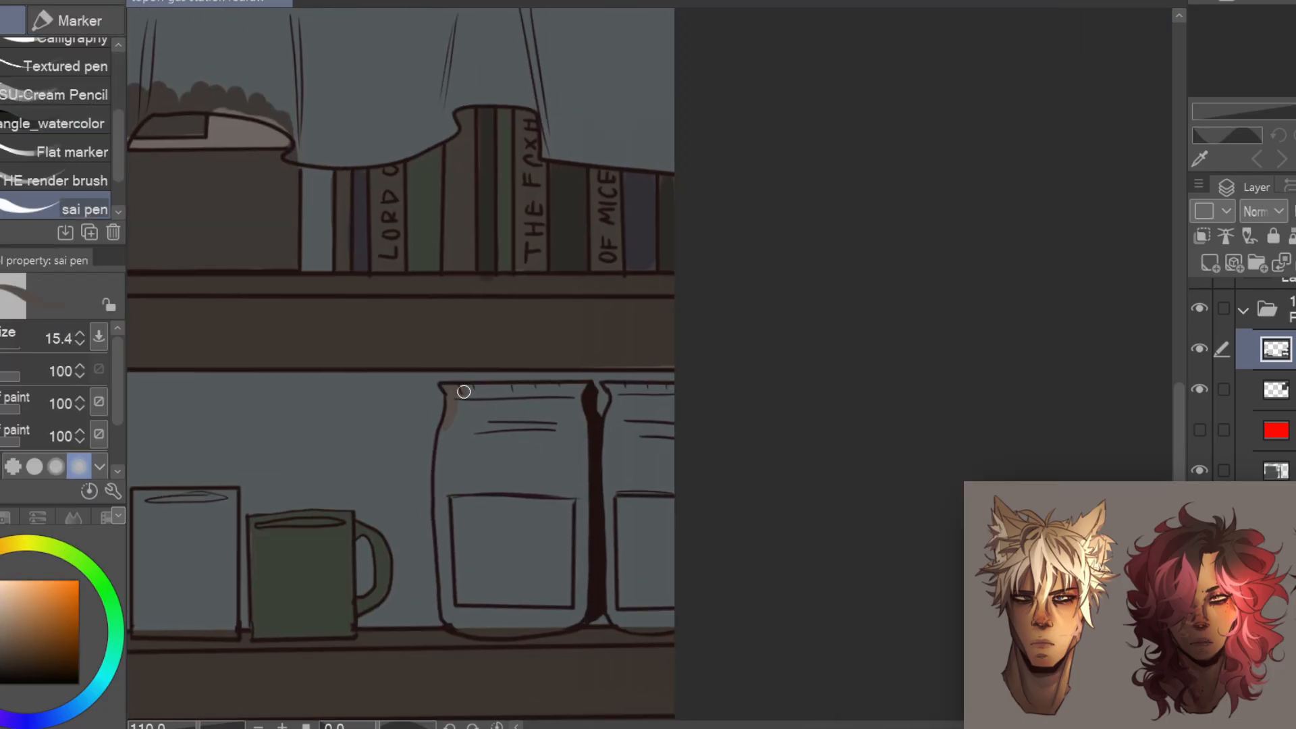
{"action": "key", "text": "g"}
{"action": "left_click", "coordinate": [627, 528]}
{"action": "left_click_drag", "start_coordinate": [527, 513], "coordinate": [674, 481]}
Colour the labels on both coffee bags with the green of the neighbouring mug
{"action": "left_click", "coordinate": [449, 540], "text": "alt"}
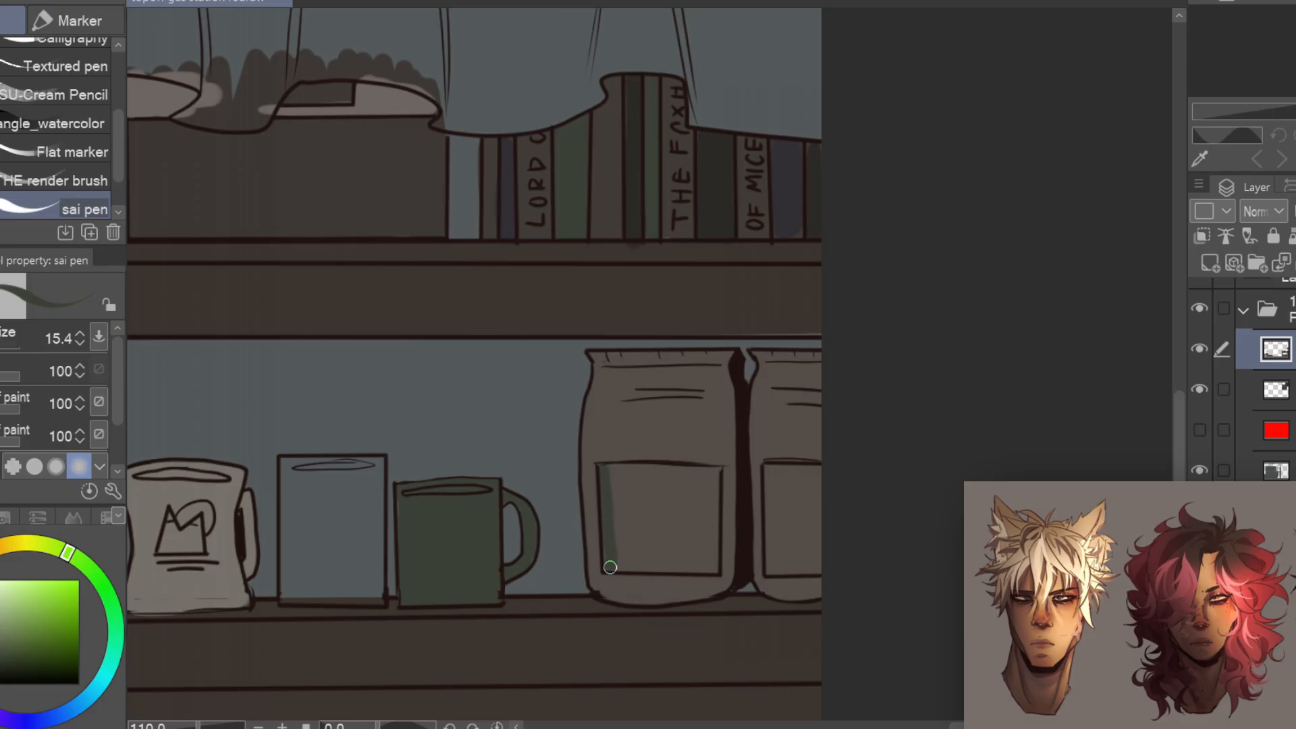
{"action": "left_click_drag", "start_coordinate": [611, 567], "coordinate": [707, 568]}
{"action": "key", "text": "g"}
{"action": "left_click", "coordinate": [682, 525]}
{"action": "key", "text": "ctrl+z"}
{"action": "key", "text": "p"}
{"action": "left_click_drag", "start_coordinate": [620, 484], "coordinate": [633, 501]}
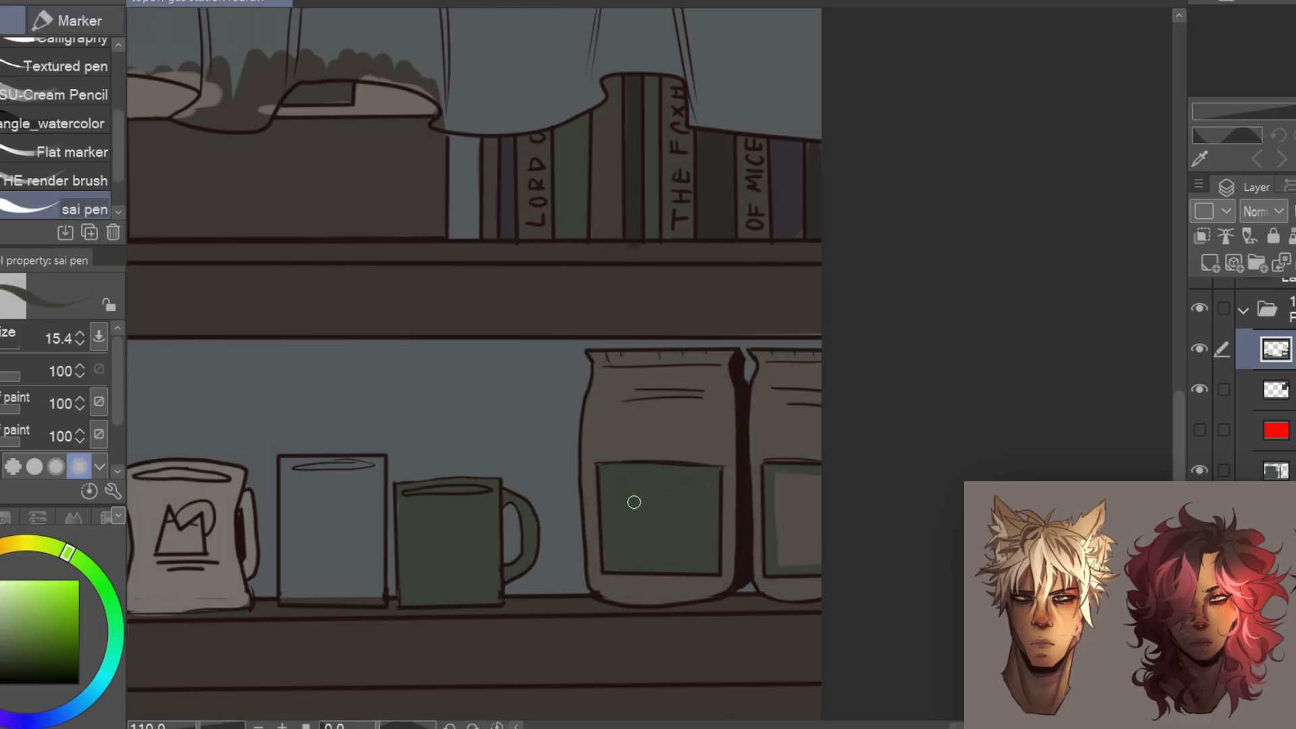
{"action": "left_click_drag", "start_coordinate": [786, 481], "coordinate": [806, 555]}
Paint green spines among the books in the narrow side bookcase
{"action": "scroll", "coordinate": [706, 390], "scroll_direction": "down", "scroll_amount": 5}
{"action": "scroll", "coordinate": [436, 400], "scroll_direction": "up", "scroll_amount": 5}
{"action": "left_click", "coordinate": [473, 411], "text": "alt"}
{"action": "mouse_move", "coordinate": [613, 587]}
{"action": "left_mouse_down"}
{"action": "mouse_move", "coordinate": [526, 465]}
{"action": "mouse_move", "coordinate": [549, 480]}
{"action": "left_mouse_up"}
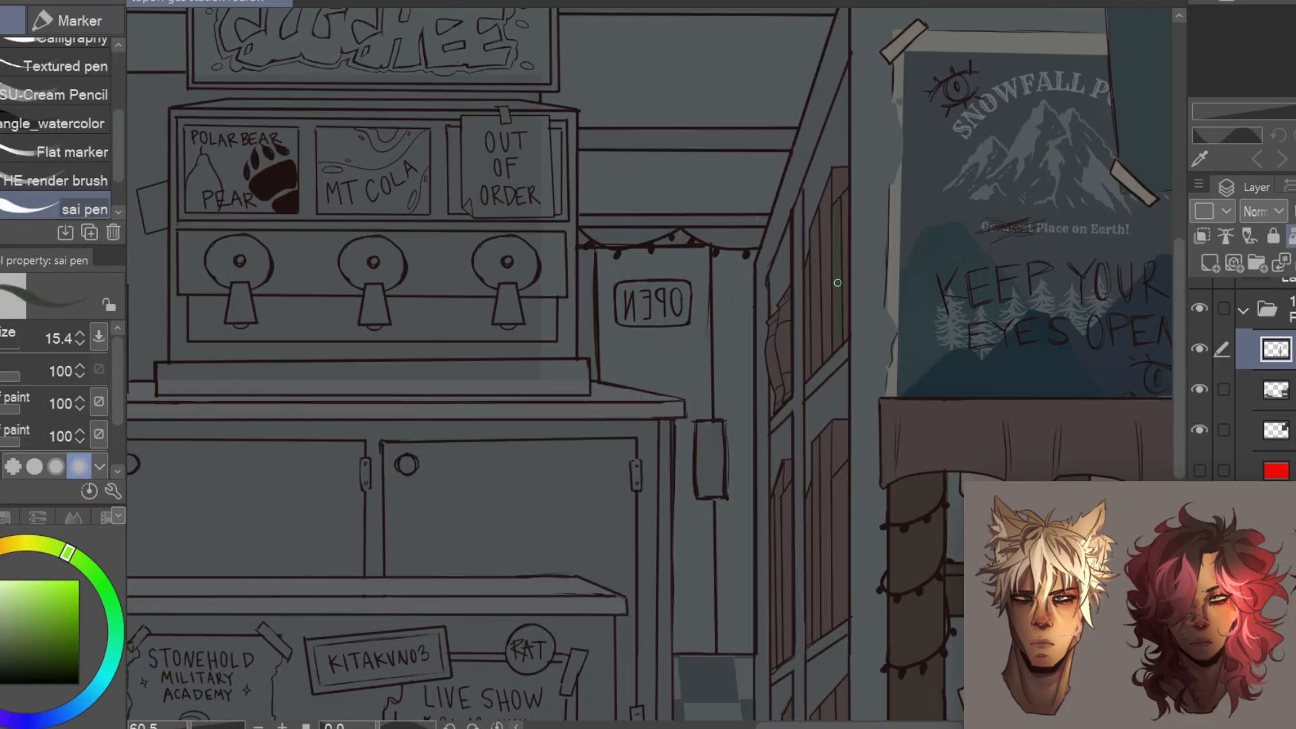
{"action": "scroll", "coordinate": [800, 321], "scroll_direction": "down", "scroll_amount": 3}
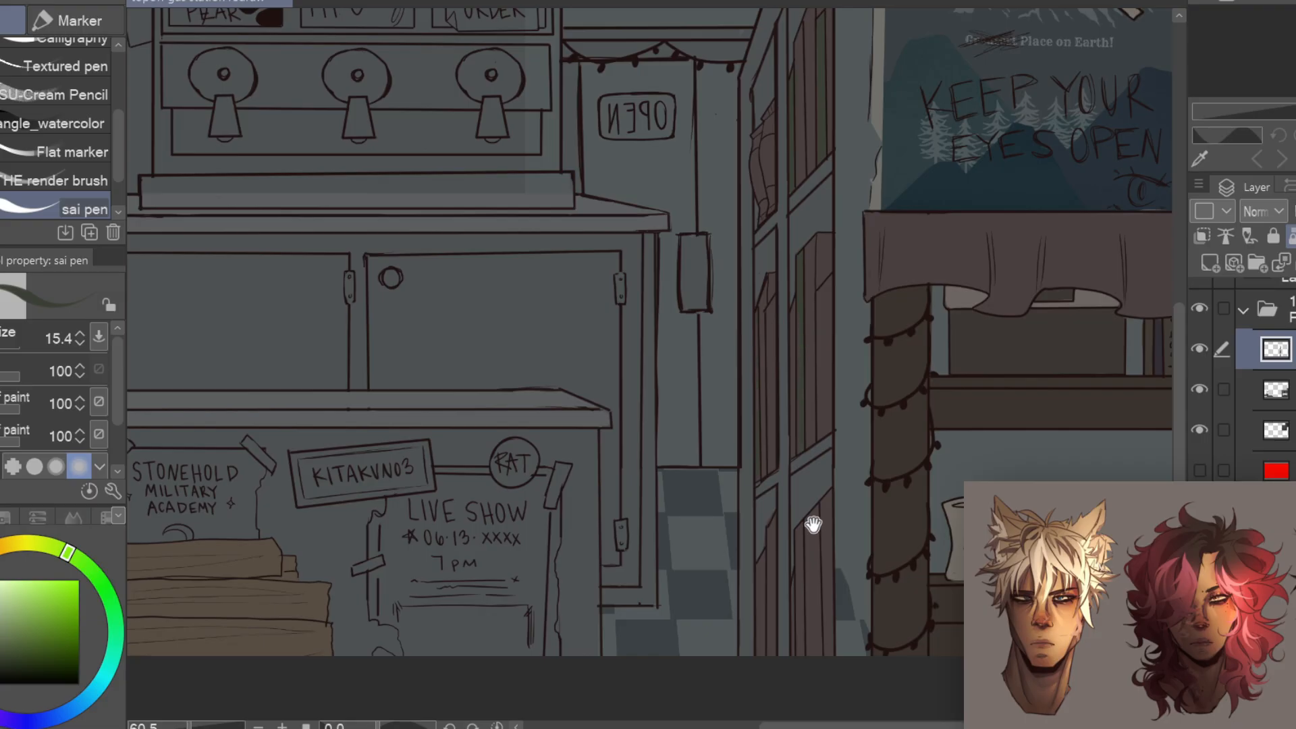
{"action": "left_click_drag", "start_coordinate": [814, 525], "coordinate": [810, 361]}
{"action": "left_click_drag", "start_coordinate": [796, 379], "coordinate": [809, 479]}
{"action": "left_click_drag", "start_coordinate": [756, 372], "coordinate": [758, 472]}
Paint muted blue spines among the remaining books in the narrow side bookcase
{"action": "left_click", "coordinate": [1053, 368], "text": "alt"}
{"action": "left_click_drag", "start_coordinate": [827, 128], "coordinate": [589, 487]}
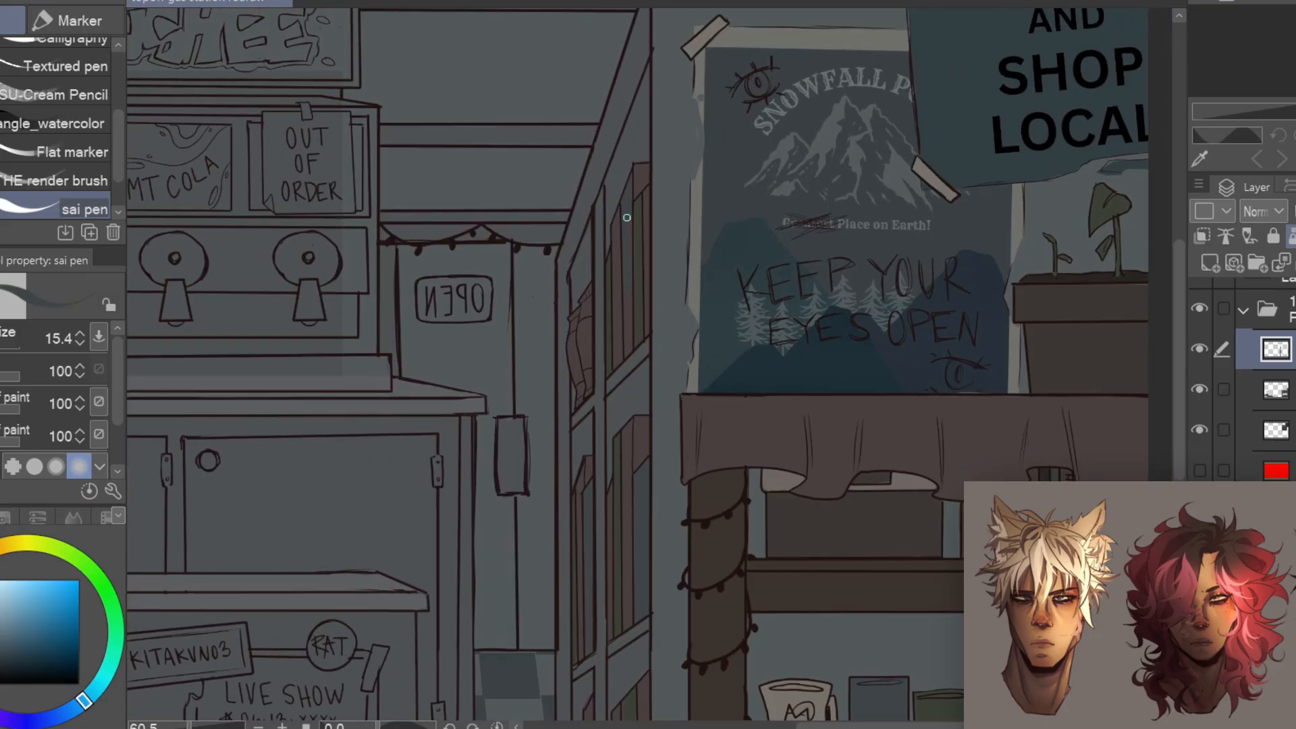
{"action": "left_click", "coordinate": [623, 219], "text": "alt"}
{"action": "left_click_drag", "start_coordinate": [644, 172], "coordinate": [642, 202]}
{"action": "left_click_drag", "start_coordinate": [624, 594], "coordinate": [638, 285]}
{"action": "left_click_drag", "start_coordinate": [633, 479], "coordinate": [634, 417]}
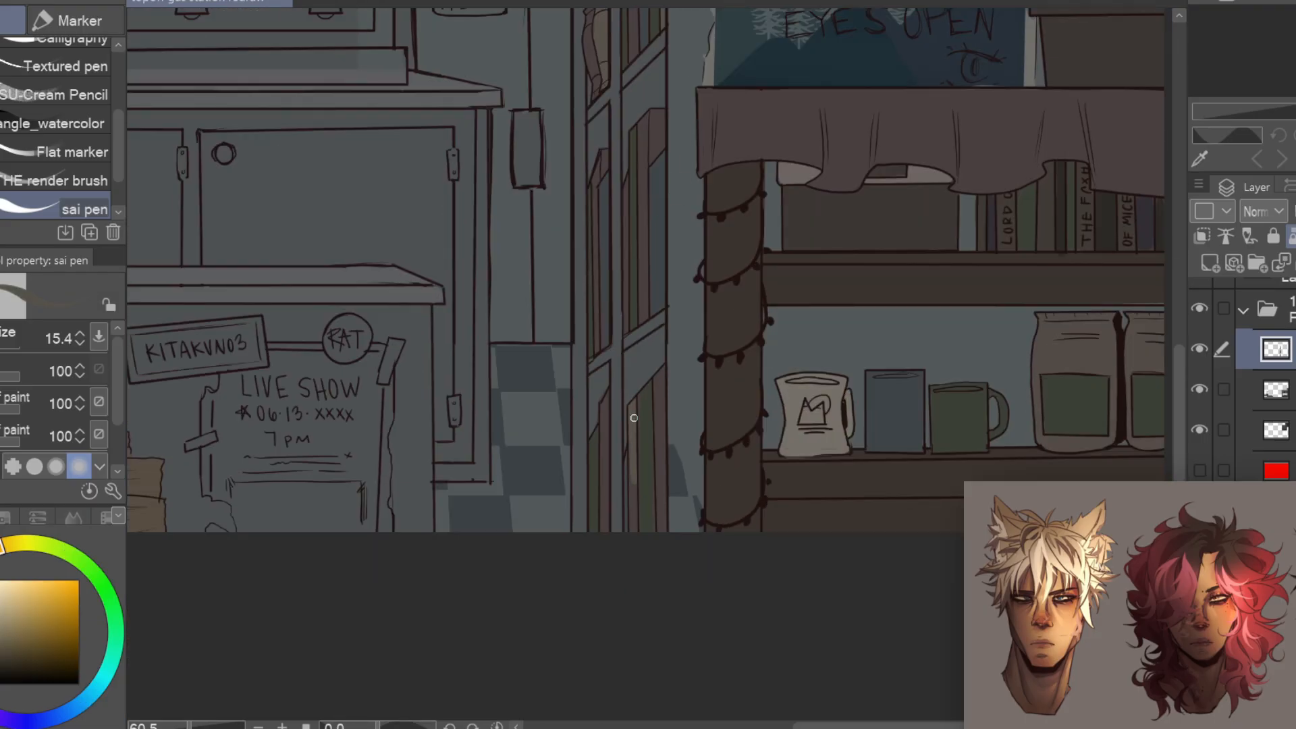
Colour the small droplets around the slushee sign's lettering teal blue
{"action": "scroll", "coordinate": [635, 405], "scroll_direction": "down", "scroll_amount": 4}
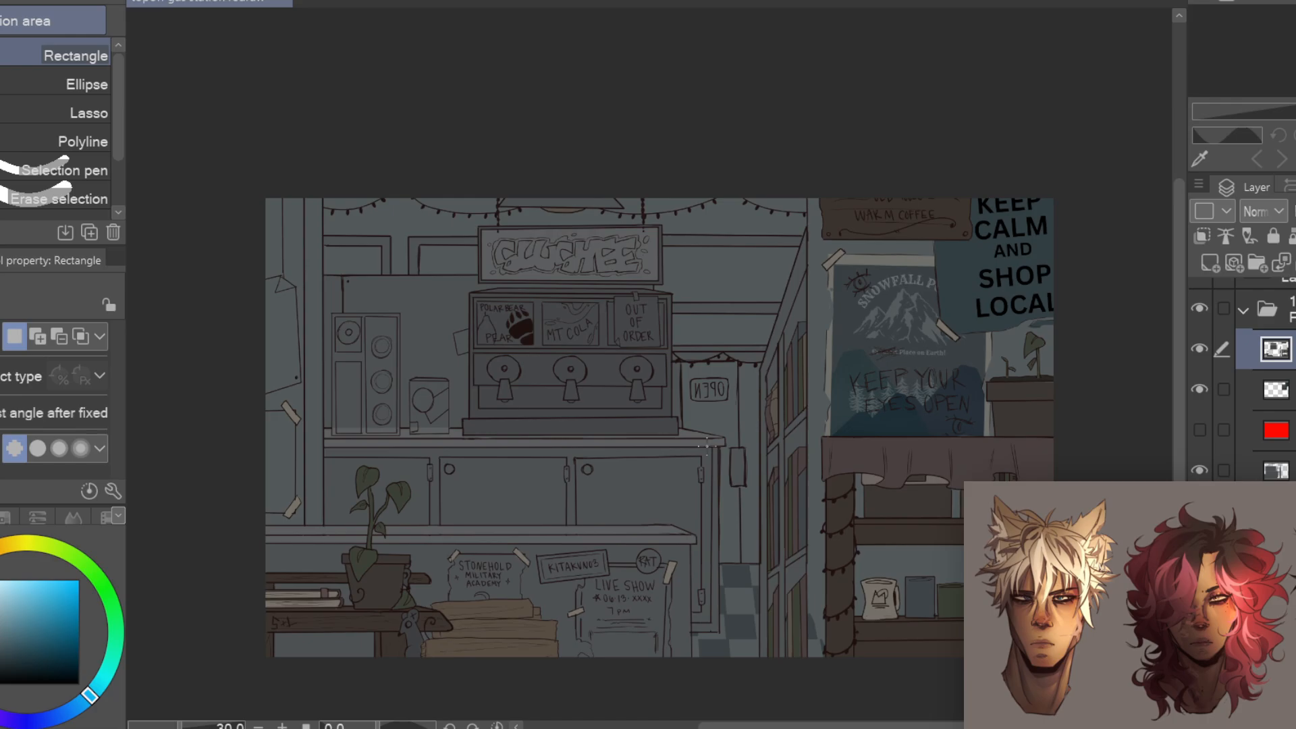
{"action": "scroll", "coordinate": [522, 212], "scroll_direction": "up", "scroll_amount": 6}
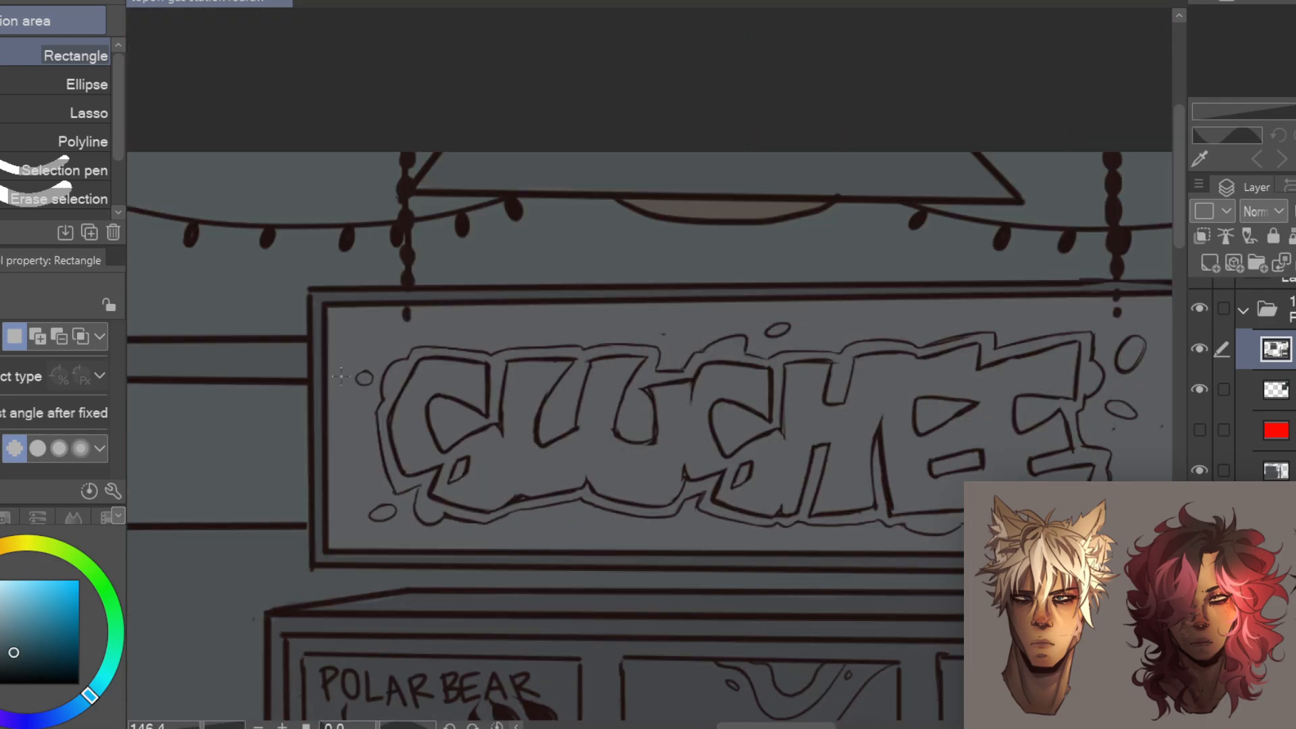
{"action": "key", "text": "p"}
{"action": "left_click_drag", "start_coordinate": [770, 332], "coordinate": [785, 329]}
{"action": "left_click_drag", "start_coordinate": [931, 378], "coordinate": [713, 379]}
{"action": "left_click_drag", "start_coordinate": [906, 364], "coordinate": [920, 348]}
{"action": "left_click_drag", "start_coordinate": [891, 406], "coordinate": [911, 414]}
{"action": "left_click_drag", "start_coordinate": [889, 460], "coordinate": [1092, 482]}
Lasso along the outline of the slushee sign's lettering, fill the selected part with teal blue and deselect
{"action": "key", "text": "m"}
{"action": "left_click_drag", "start_coordinate": [393, 381], "coordinate": [369, 430]}
{"action": "left_click_drag", "start_coordinate": [447, 369], "coordinate": [396, 379]}
{"action": "left_click_drag", "start_coordinate": [477, 377], "coordinate": [502, 446]}
{"action": "left_click_drag", "start_coordinate": [607, 402], "coordinate": [739, 489]}
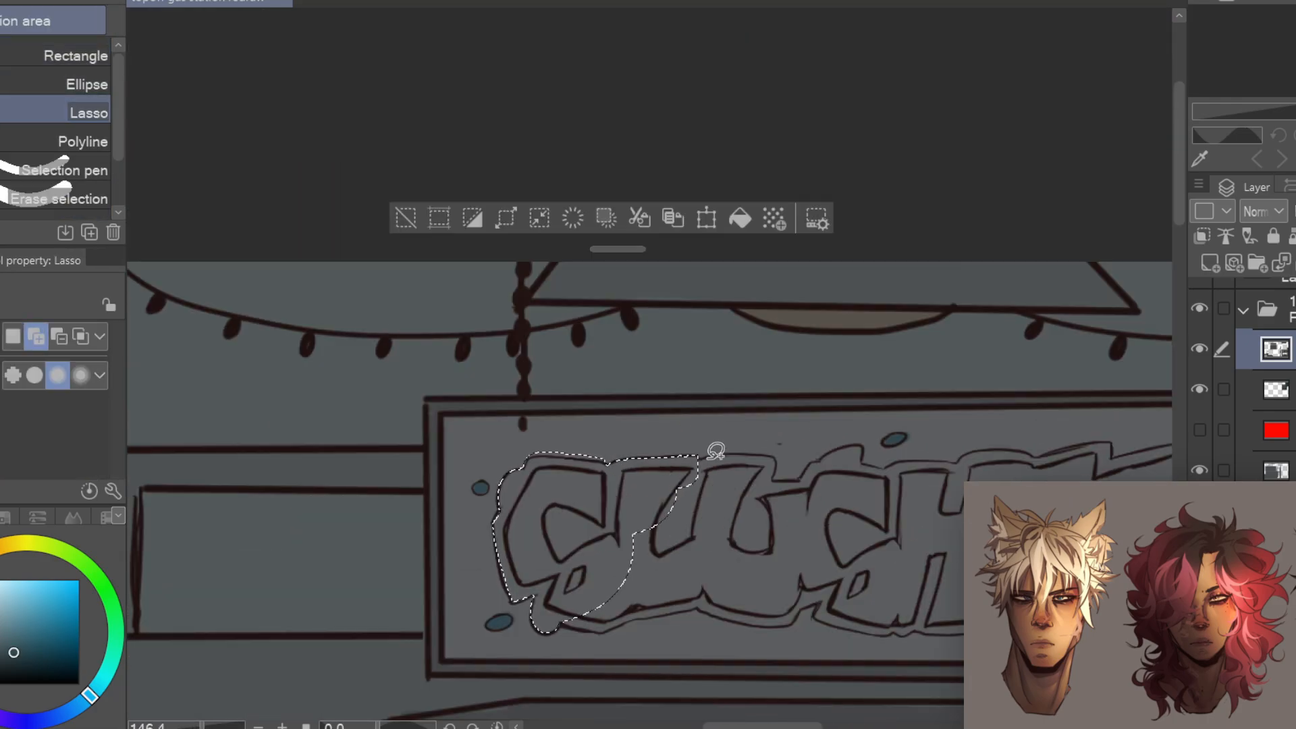
{"action": "left_click_drag", "start_coordinate": [558, 623], "coordinate": [638, 557]}
{"action": "left_click_drag", "start_coordinate": [651, 610], "coordinate": [705, 496]}
{"action": "mouse_move", "coordinate": [729, 609]}
{"action": "left_mouse_down"}
{"action": "mouse_move", "coordinate": [371, 368]}
{"action": "mouse_move", "coordinate": [405, 260]}
{"action": "left_mouse_up"}
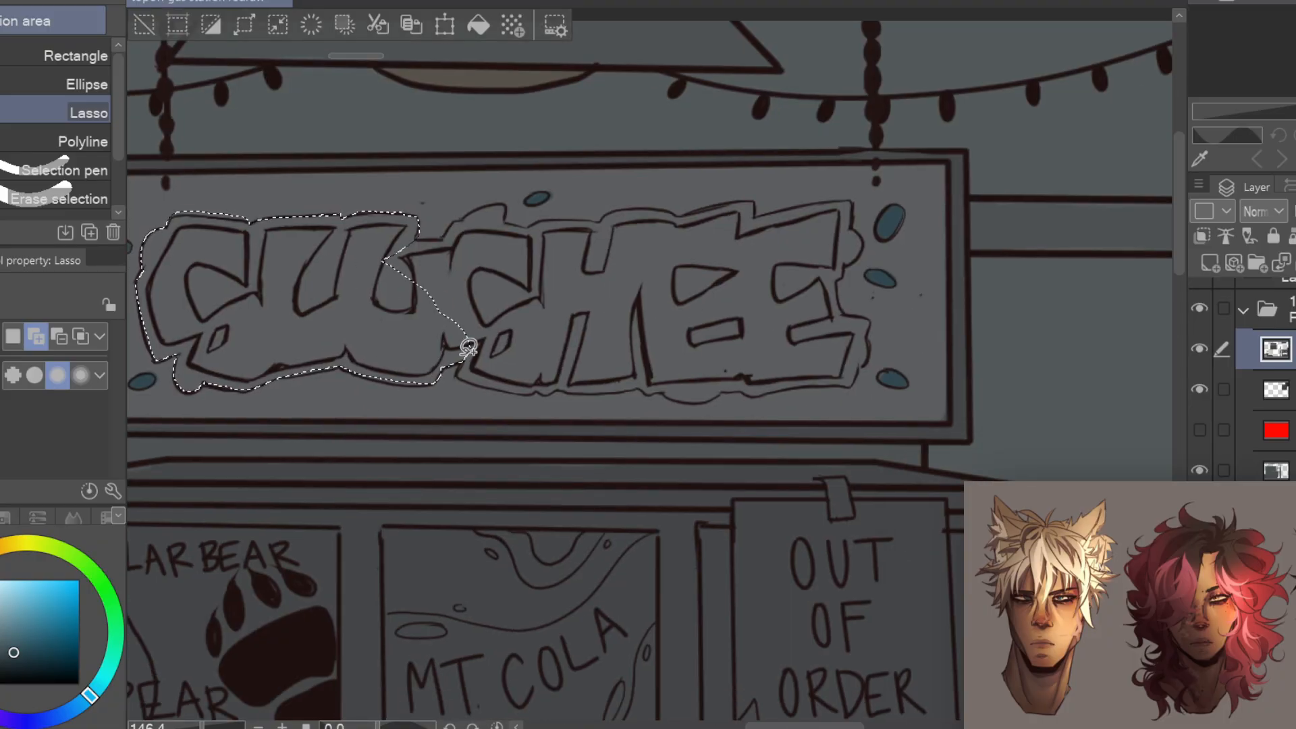
{"action": "left_click_drag", "start_coordinate": [461, 368], "coordinate": [408, 251]}
{"action": "mouse_move", "coordinate": [635, 388]}
{"action": "left_mouse_down"}
{"action": "mouse_move", "coordinate": [718, 391]}
{"action": "mouse_move", "coordinate": [557, 290]}
{"action": "left_mouse_up"}
{"action": "key", "text": "alt+Delete"}
{"action": "left_click_drag", "start_coordinate": [748, 268], "coordinate": [900, 379]}
{"action": "key", "text": "ctrl+g"}
{"action": "key", "text": "ctrl+d"}
Cover the left letters and lower part of the slushee sign's lettering with teal blue and touch up its upper edge
{"action": "left_click_drag", "start_coordinate": [804, 388], "coordinate": [776, 431]}
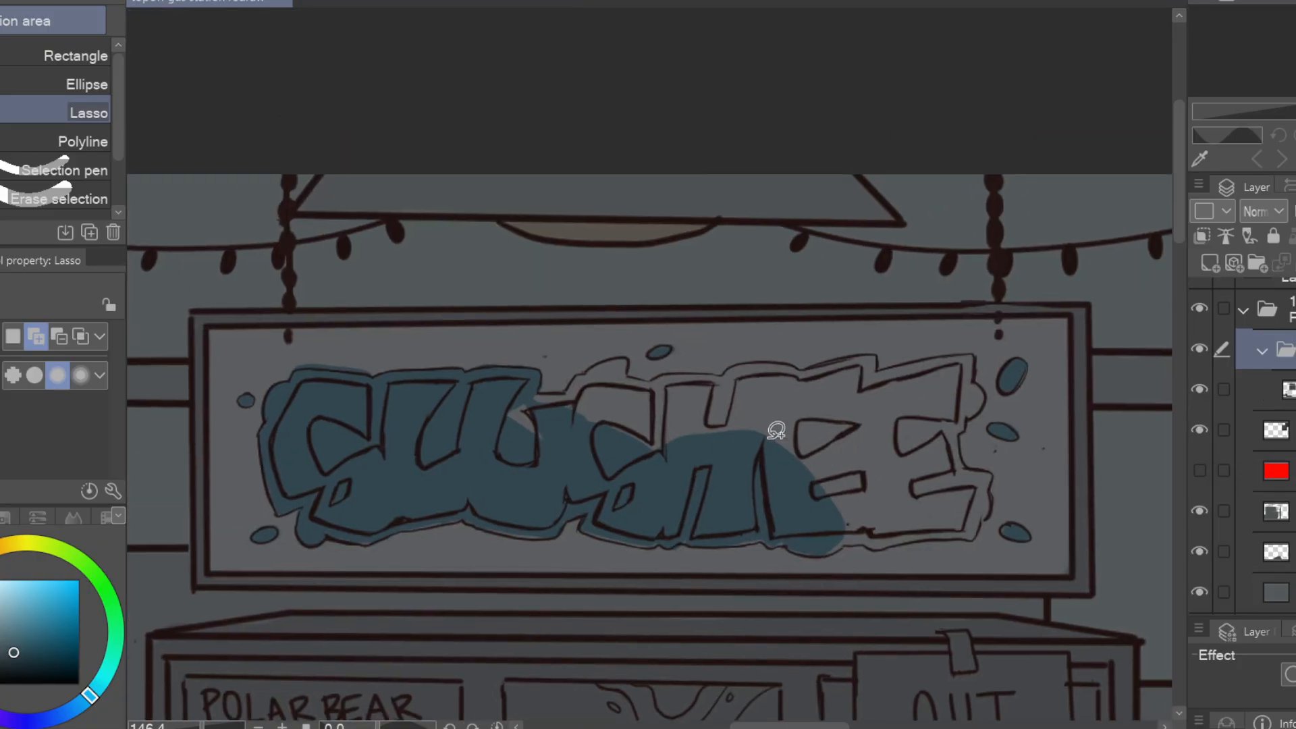
{"action": "key", "text": "p"}
{"action": "key", "text": "shift+alt+e"}
{"action": "key", "text": "p"}
{"action": "left_click_drag", "start_coordinate": [585, 351], "coordinate": [568, 355]}
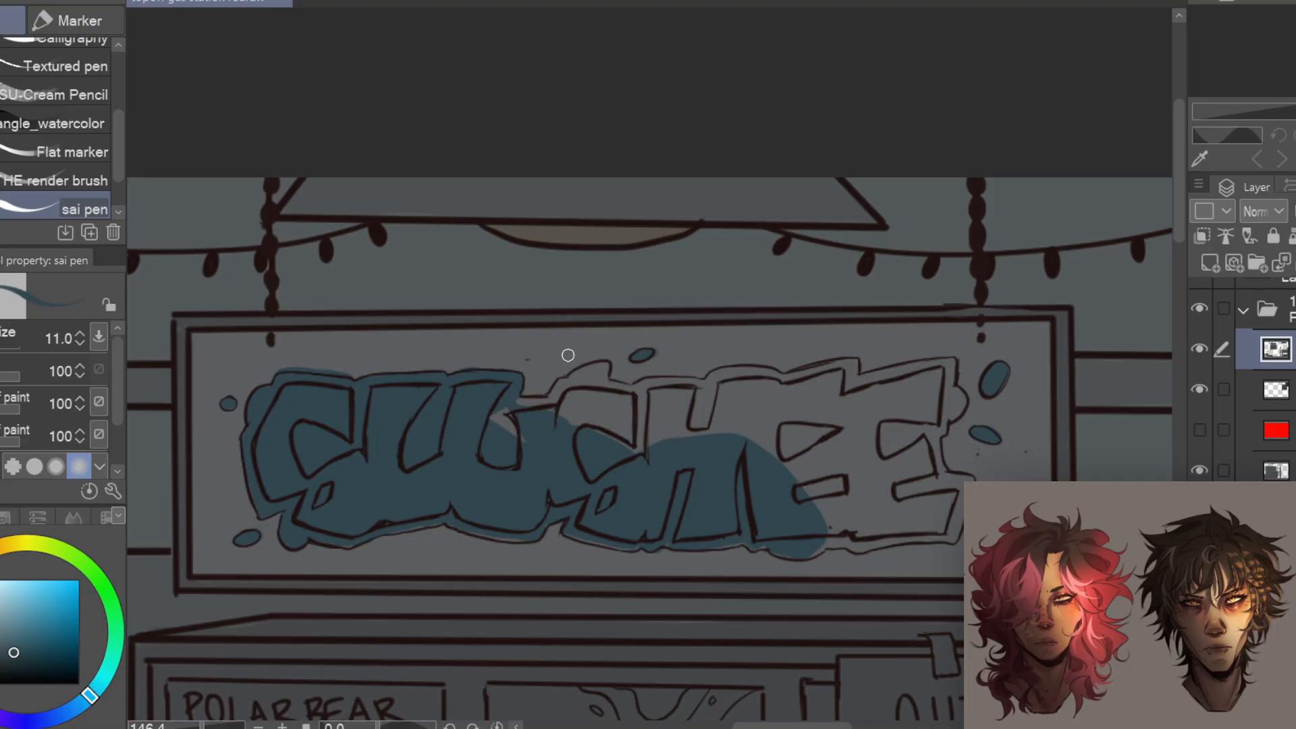
{"action": "left_click_drag", "start_coordinate": [764, 385], "coordinate": [1002, 489]}
{"action": "left_click_drag", "start_coordinate": [788, 514], "coordinate": [811, 506]}
{"action": "left_click_drag", "start_coordinate": [792, 498], "coordinate": [838, 466]}
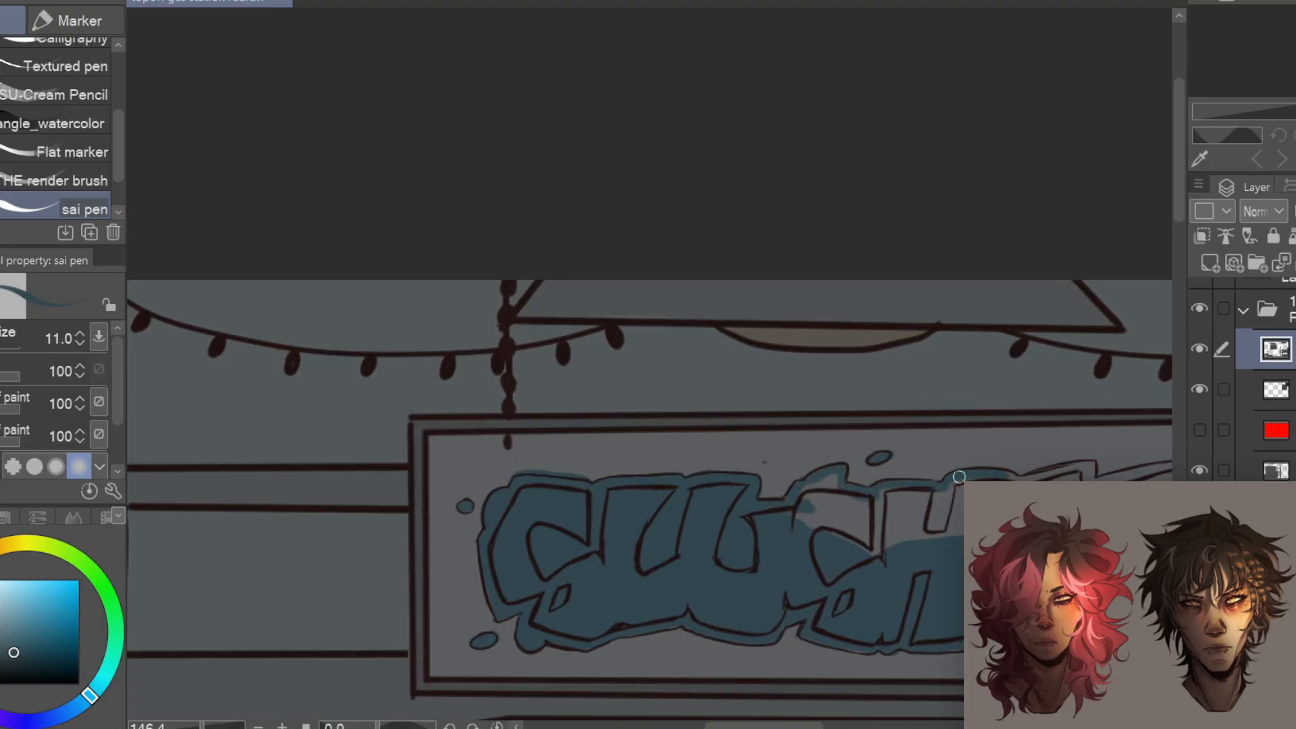
Extend the teal blue border along the sign lettering's upper and outer edges and fill the gaps in the remaining letters
{"action": "left_click_drag", "start_coordinate": [959, 476], "coordinate": [777, 498]}
{"action": "mouse_move", "coordinate": [827, 494]}
{"action": "left_mouse_down"}
{"action": "mouse_move", "coordinate": [916, 500]}
{"action": "mouse_move", "coordinate": [858, 409]}
{"action": "left_mouse_up"}
{"action": "left_click_drag", "start_coordinate": [859, 405], "coordinate": [938, 514]}
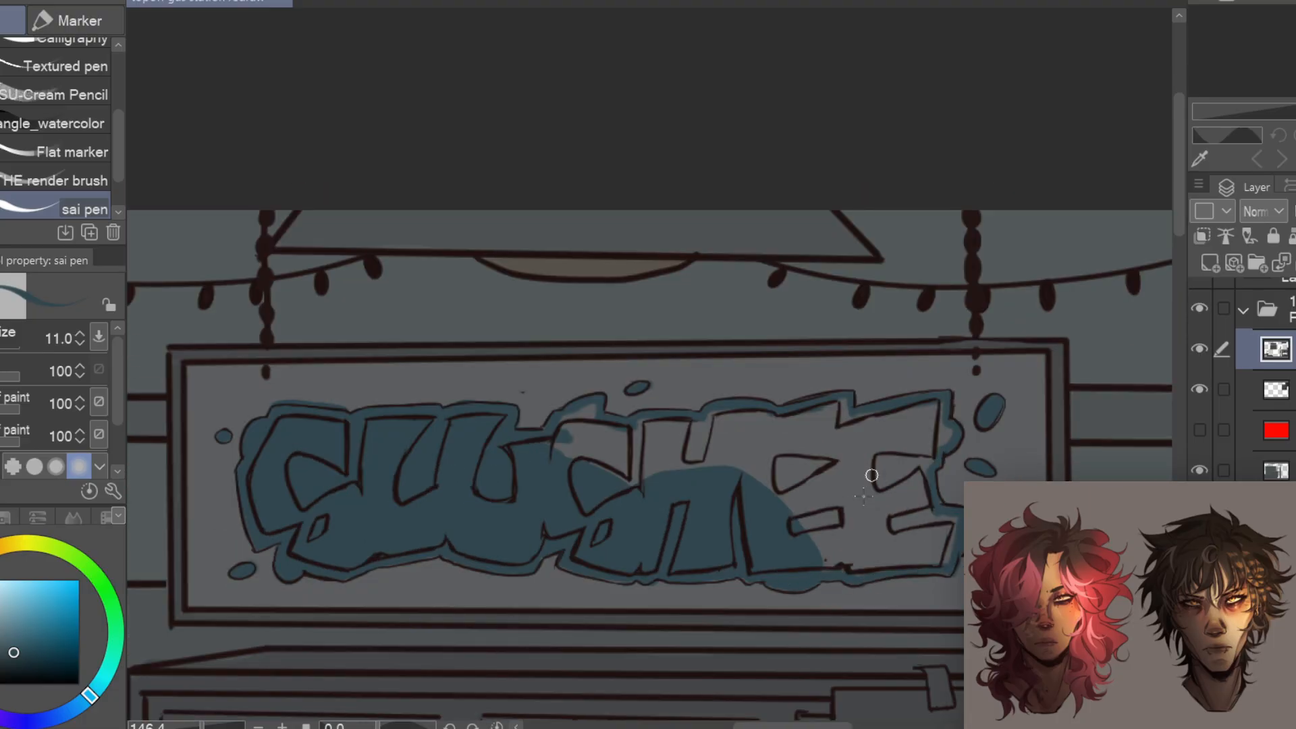
{"action": "left_click_drag", "start_coordinate": [871, 475], "coordinate": [810, 418]}
{"action": "left_click_drag", "start_coordinate": [763, 405], "coordinate": [836, 486]}
Paint the first letter of the slushee sign brick red, keeping its small enclosed opening teal
{"action": "left_click", "coordinate": [27, 651]}
{"action": "left_click_drag", "start_coordinate": [602, 427], "coordinate": [609, 385]}
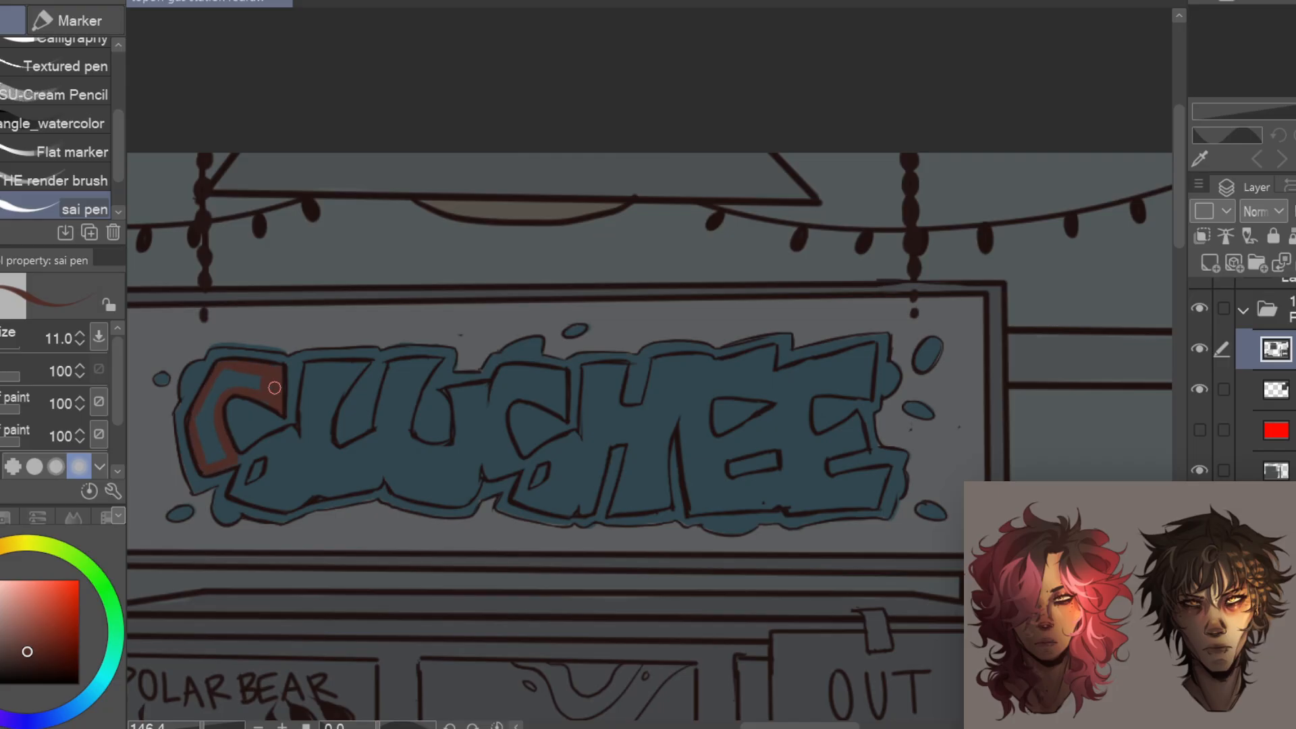
{"action": "left_click_drag", "start_coordinate": [241, 492], "coordinate": [326, 482]}
{"action": "key", "text": "e"}
{"action": "left_click", "coordinate": [259, 466], "text": "alt"}
{"action": "key", "text": "p"}
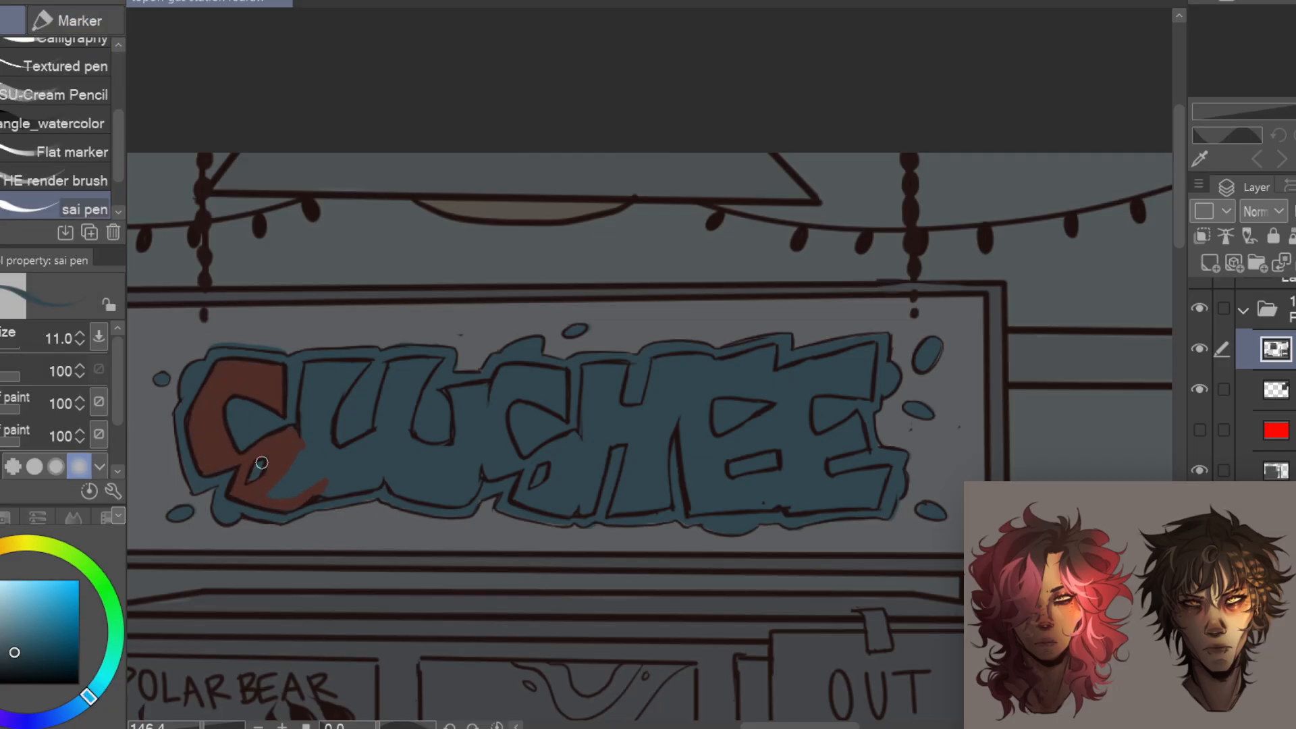
{"action": "left_click", "coordinate": [292, 446], "text": "alt"}
Paint the remaining letters of the slushee sign brick red inside their outlines
{"action": "mouse_move", "coordinate": [305, 437]}
{"action": "left_mouse_down"}
{"action": "mouse_move", "coordinate": [367, 365]}
{"action": "mouse_move", "coordinate": [339, 380]}
{"action": "left_mouse_up"}
{"action": "left_click", "coordinate": [384, 348], "text": "alt"}
{"action": "left_click", "coordinate": [365, 363], "text": "alt"}
{"action": "left_click", "coordinate": [338, 380], "text": "alt"}
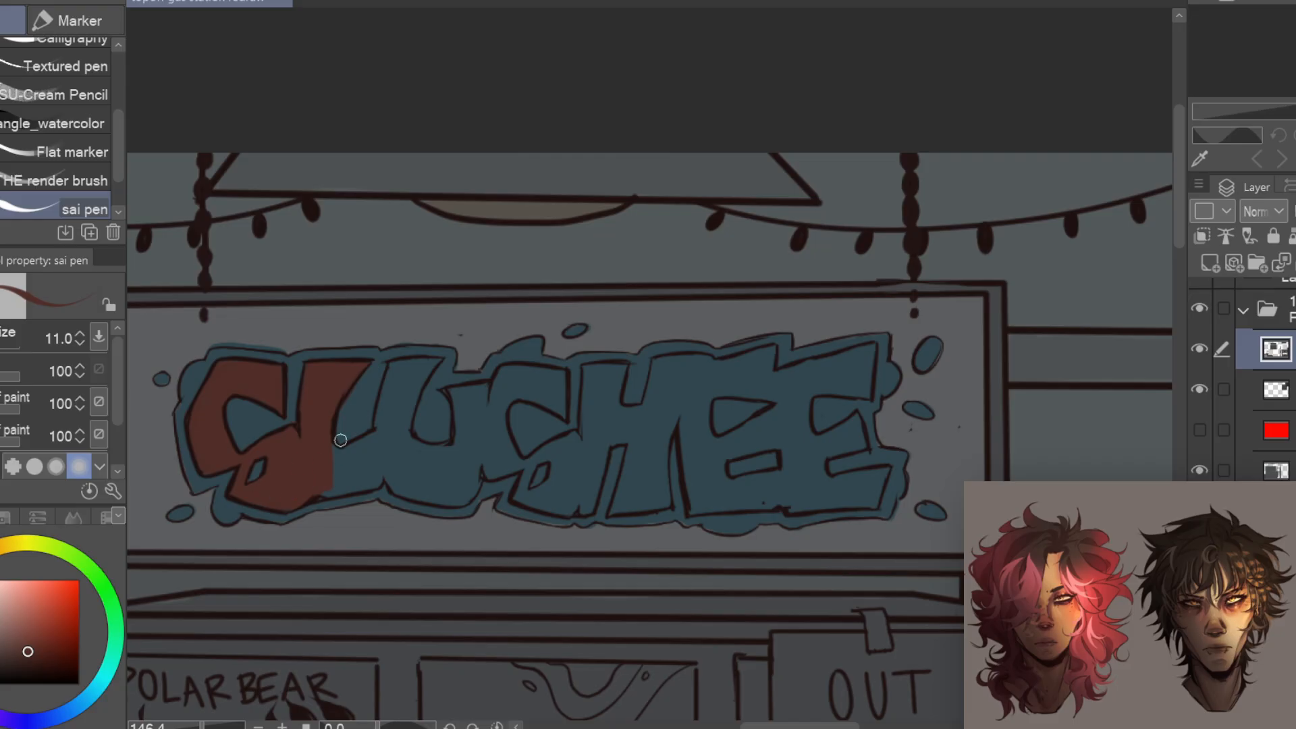
{"action": "mouse_move", "coordinate": [340, 440]}
{"action": "left_mouse_down"}
{"action": "mouse_move", "coordinate": [350, 453]}
{"action": "mouse_move", "coordinate": [507, 370]}
{"action": "left_mouse_up"}
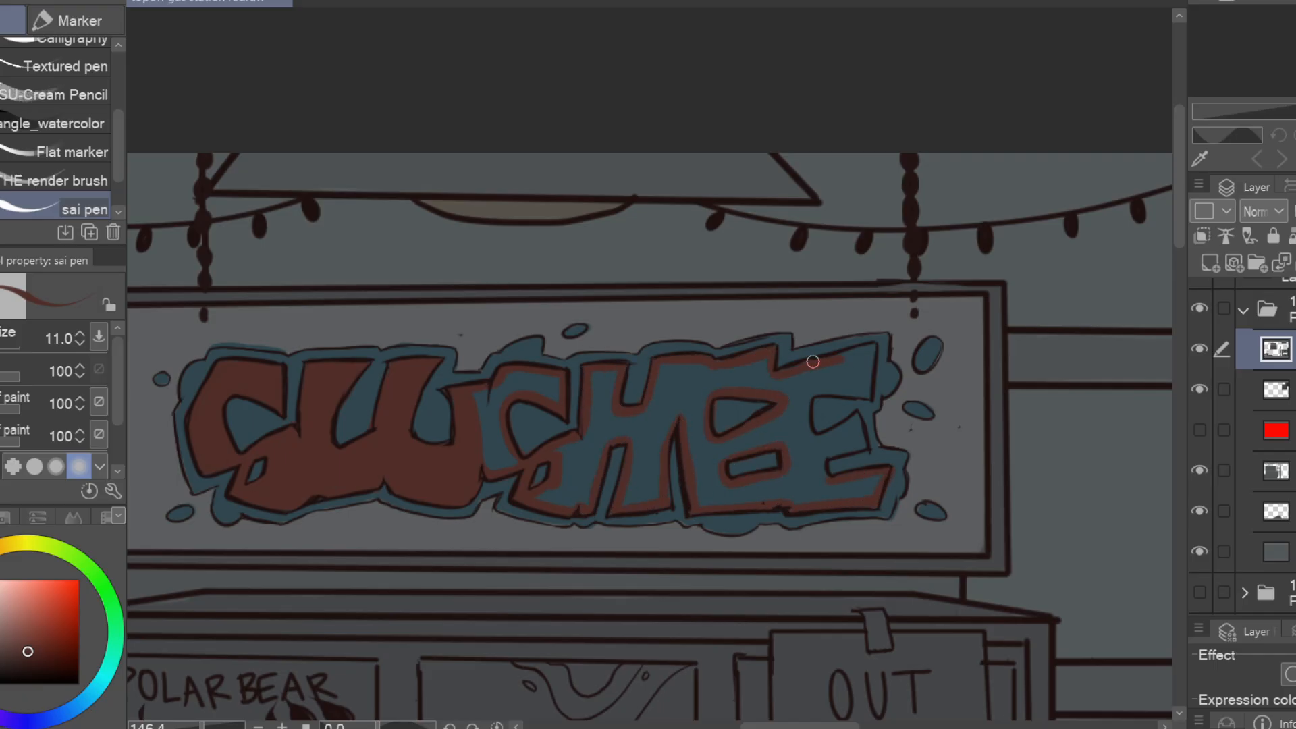
{"action": "left_click_drag", "start_coordinate": [826, 466], "coordinate": [717, 439]}
Colour the out-of-order note beige and the label panel behind it light grey
{"action": "scroll", "coordinate": [773, 399], "scroll_direction": "down", "scroll_amount": 5}
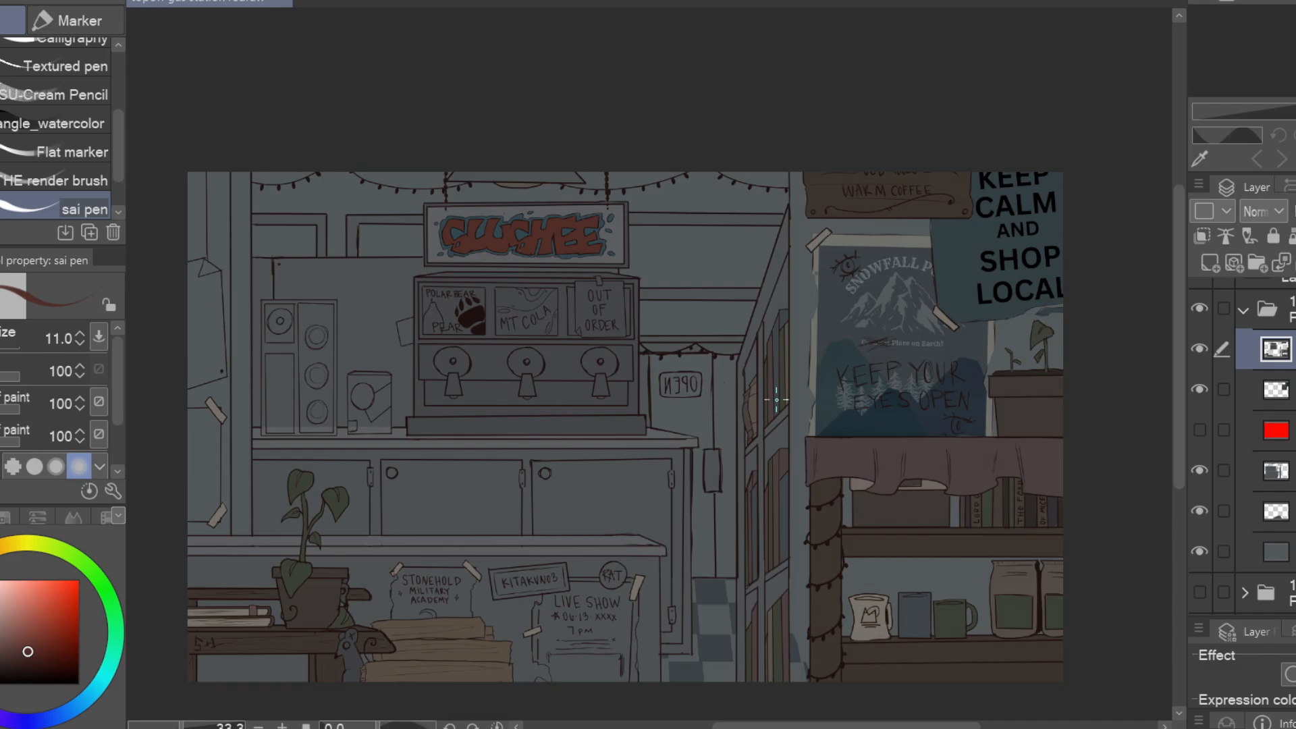
{"action": "scroll", "coordinate": [601, 317], "scroll_direction": "up", "scroll_amount": 6}
{"action": "left_click_drag", "start_coordinate": [928, 293], "coordinate": [935, 566]}
{"action": "mouse_move", "coordinate": [733, 297]}
{"action": "left_mouse_down"}
{"action": "mouse_move", "coordinate": [766, 360]}
{"action": "mouse_move", "coordinate": [781, 567]}
{"action": "mouse_move", "coordinate": [739, 567]}
{"action": "left_mouse_up"}
{"action": "left_click_drag", "start_coordinate": [806, 620], "coordinate": [1056, 645]}
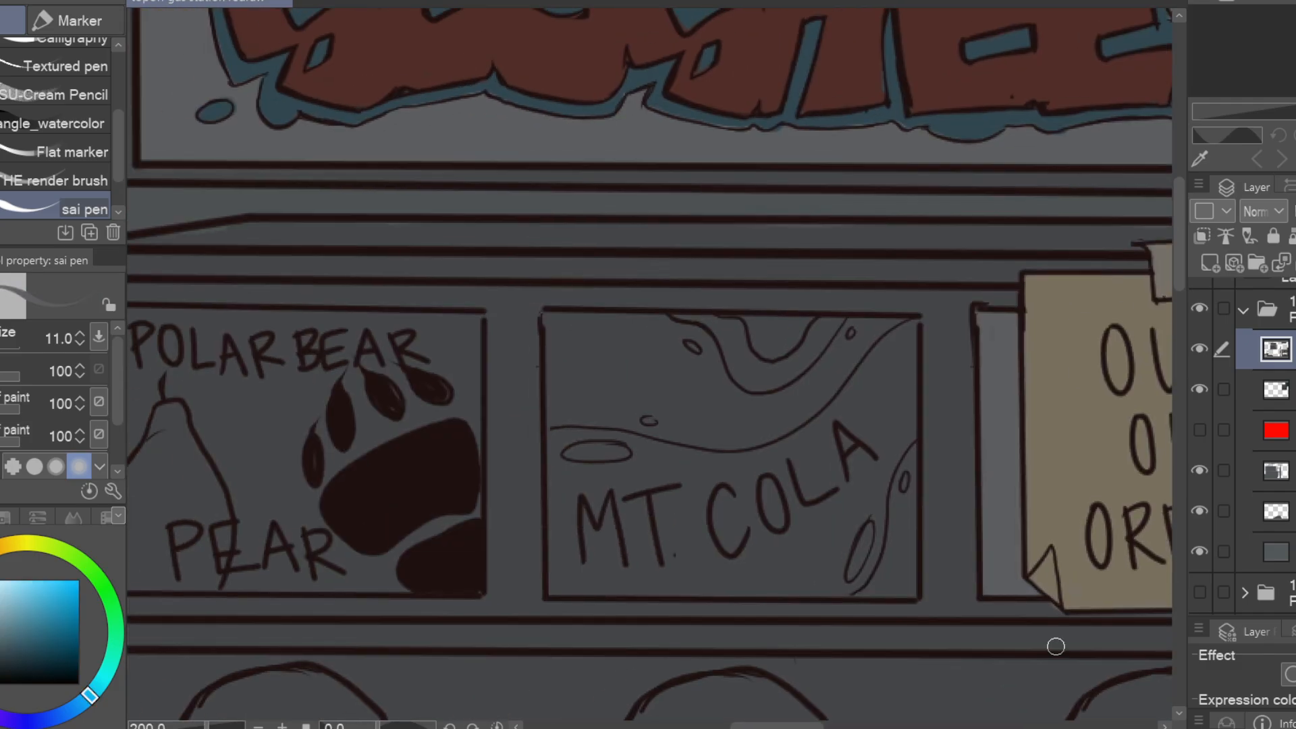
Fill the Mt. Cola and Polar Bear Pear label panels with light grey using rectangular selections, and deselect
{"action": "key", "text": "m"}
{"action": "left_click_drag", "start_coordinate": [542, 309], "coordinate": [923, 599]}
{"action": "key", "text": "alt+Delete"}
{"action": "left_click_drag", "start_coordinate": [729, 451], "coordinate": [1072, 454]}
{"action": "left_click_drag", "start_coordinate": [446, 309], "coordinate": [825, 599]}
{"action": "key", "text": "alt+Delete"}
{"action": "key", "text": "ctrl+d"}
{"action": "left_click_drag", "start_coordinate": [1013, 579], "coordinate": [996, 585]}
{"action": "left_click_drag", "start_coordinate": [675, 432], "coordinate": [610, 400]}
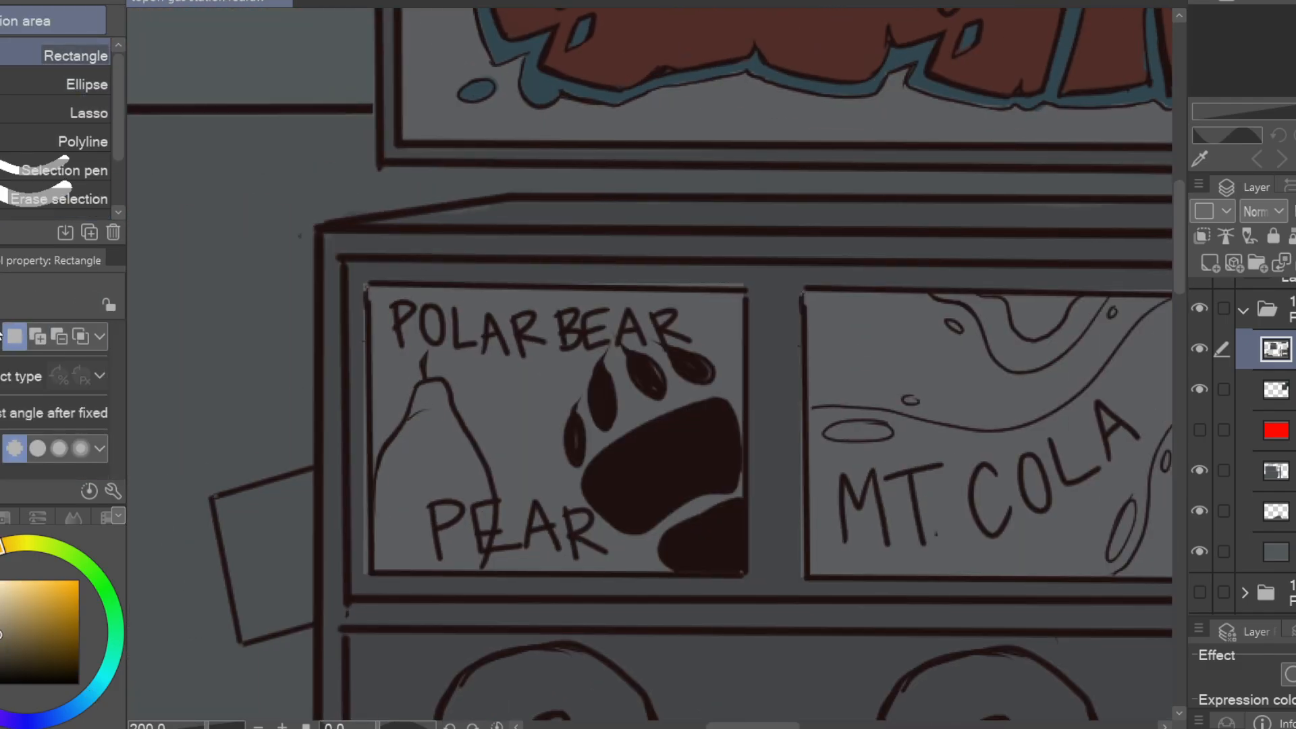
Paint the pear on the Polar Bear Pear label pale yellow
{"action": "key", "text": "p"}
{"action": "left_click_drag", "start_coordinate": [432, 392], "coordinate": [484, 519]}
{"action": "left_click_drag", "start_coordinate": [383, 466], "coordinate": [473, 565]}
{"action": "mouse_move", "coordinate": [438, 432]}
{"action": "left_mouse_down"}
{"action": "mouse_move", "coordinate": [451, 489]}
{"action": "mouse_move", "coordinate": [405, 540]}
{"action": "left_mouse_up"}
{"action": "scroll", "coordinate": [642, 570], "scroll_direction": "down", "scroll_amount": 5}
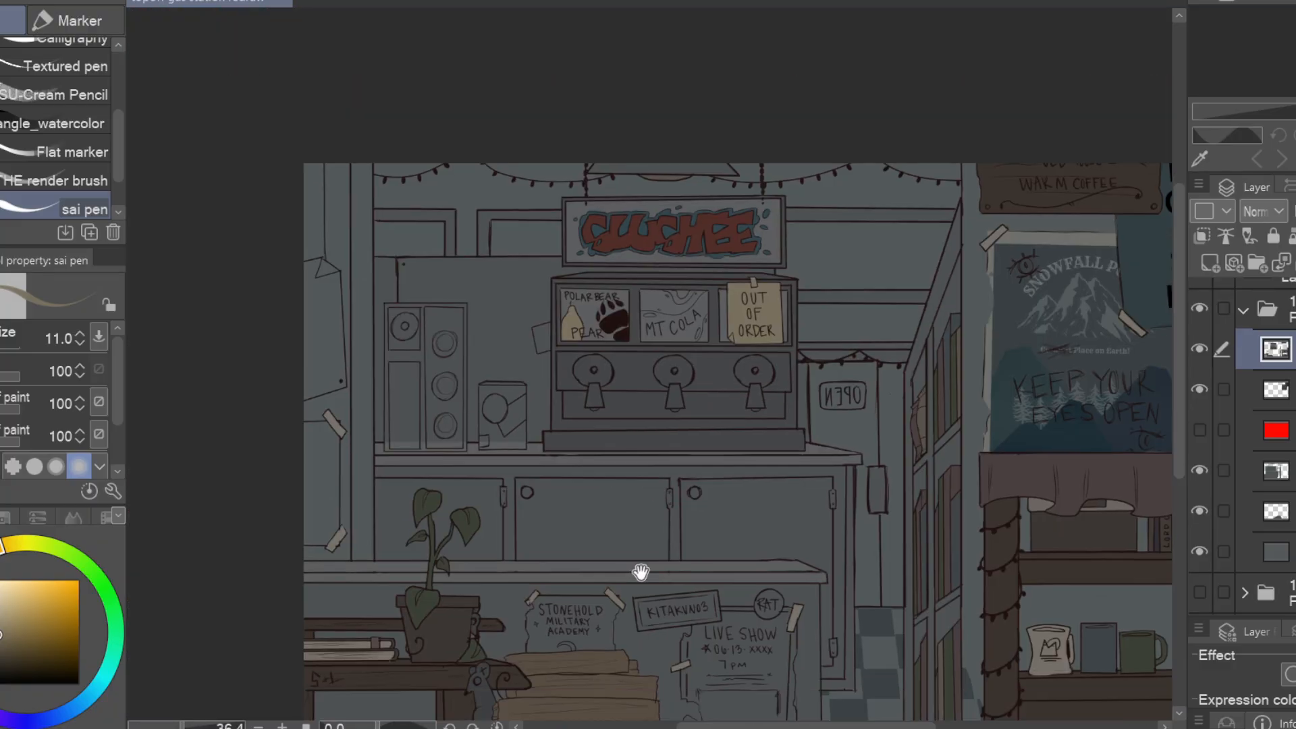
Paint brown along the edges of the large liquid wave on the Mt. Cola label
{"action": "scroll", "coordinate": [553, 441], "scroll_direction": "up", "scroll_amount": 5}
{"action": "left_click_drag", "start_coordinate": [552, 438], "coordinate": [638, 446]}
{"action": "left_click_drag", "start_coordinate": [681, 540], "coordinate": [456, 396]}
{"action": "left_click_drag", "start_coordinate": [329, 324], "coordinate": [331, 432]}
{"action": "left_click_drag", "start_coordinate": [331, 432], "coordinate": [595, 432]}
{"action": "left_click_drag", "start_coordinate": [540, 337], "coordinate": [656, 473]}
{"action": "left_click_drag", "start_coordinate": [560, 432], "coordinate": [699, 434]}
{"action": "left_click_drag", "start_coordinate": [658, 435], "coordinate": [701, 450]}
{"action": "mouse_move", "coordinate": [850, 392]}
{"action": "left_mouse_down"}
{"action": "mouse_move", "coordinate": [906, 403]}
{"action": "mouse_move", "coordinate": [831, 417]}
{"action": "mouse_move", "coordinate": [859, 511]}
{"action": "mouse_move", "coordinate": [862, 379]}
{"action": "left_mouse_up"}
Fill the rest of the Mt. Cola wave with brown and paint the label's upper swirl to match
{"action": "key", "text": "g"}
{"action": "left_click", "coordinate": [831, 486]}
{"action": "key", "text": "p"}
{"action": "left_click", "coordinate": [851, 338]}
{"action": "mouse_move", "coordinate": [690, 324]}
{"action": "left_mouse_down"}
{"action": "mouse_move", "coordinate": [718, 324]}
{"action": "mouse_move", "coordinate": [801, 378]}
{"action": "mouse_move", "coordinate": [834, 329]}
{"action": "left_mouse_up"}
Fill the slushee machine's tap panel and the recess below it with light grey using rectangular selections
{"action": "scroll", "coordinate": [719, 365], "scroll_direction": "down", "scroll_amount": 3}
{"action": "key", "text": "m"}
{"action": "left_click_drag", "start_coordinate": [358, 370], "coordinate": [1050, 487]}
{"action": "key", "text": "alt+Delete"}
{"action": "left_click_drag", "start_coordinate": [374, 567], "coordinate": [1026, 432]}
{"action": "key", "text": "alt+Delete"}
Paint the slushee machine's three round dispenser knobs and their nozzles blue-grey
{"action": "key", "text": "p"}
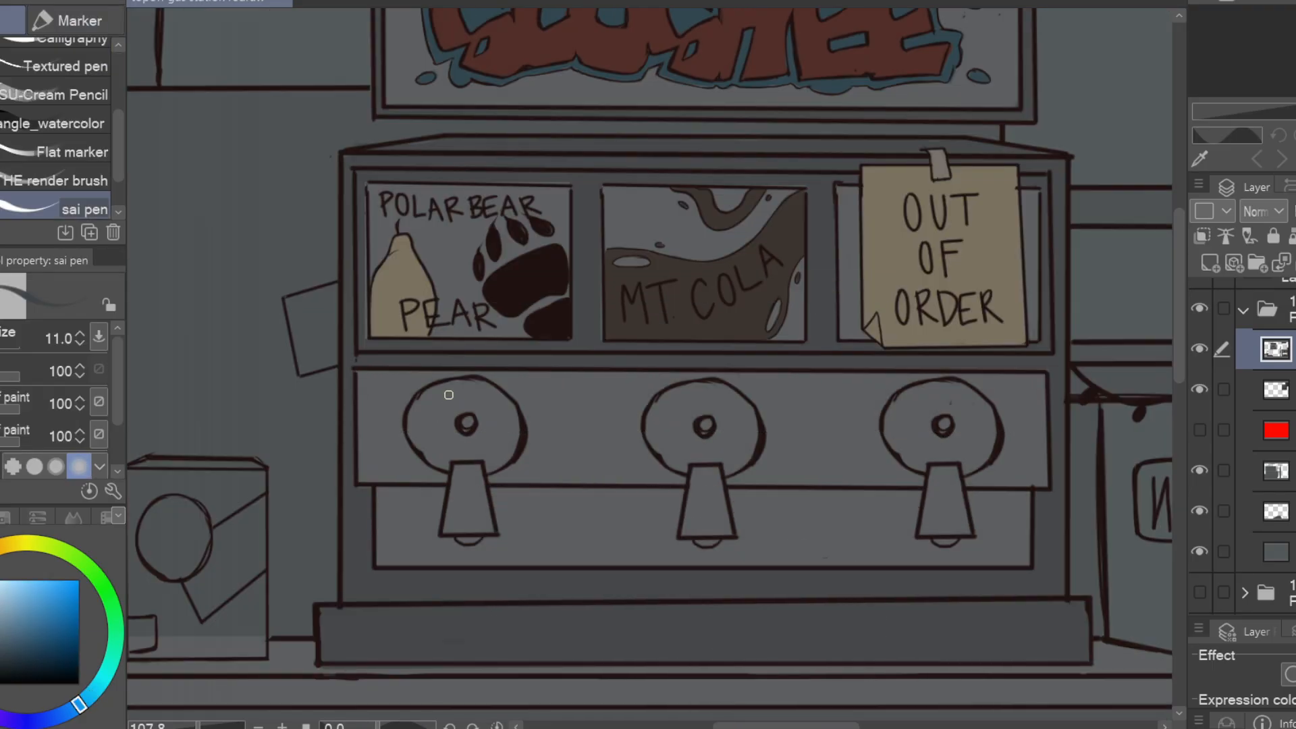
{"action": "mouse_move", "coordinate": [449, 394]}
{"action": "left_mouse_down"}
{"action": "mouse_move", "coordinate": [469, 467]}
{"action": "mouse_move", "coordinate": [469, 386]}
{"action": "mouse_move", "coordinate": [496, 462]}
{"action": "left_mouse_up"}
{"action": "key", "text": "ctrl+z"}
{"action": "left_click_drag", "start_coordinate": [695, 398], "coordinate": [748, 442]}
{"action": "mouse_move", "coordinate": [951, 391]}
{"action": "left_mouse_down"}
{"action": "mouse_move", "coordinate": [958, 403]}
{"action": "mouse_move", "coordinate": [898, 432]}
{"action": "left_mouse_up"}
{"action": "mouse_move", "coordinate": [938, 476]}
{"action": "left_mouse_down"}
{"action": "mouse_move", "coordinate": [932, 529]}
{"action": "mouse_move", "coordinate": [959, 523]}
{"action": "left_mouse_up"}
{"action": "left_click_drag", "start_coordinate": [704, 503], "coordinate": [923, 500]}
{"action": "mouse_move", "coordinate": [923, 477]}
{"action": "left_mouse_down"}
{"action": "mouse_move", "coordinate": [921, 544]}
{"action": "mouse_move", "coordinate": [1054, 503]}
{"action": "left_mouse_up"}
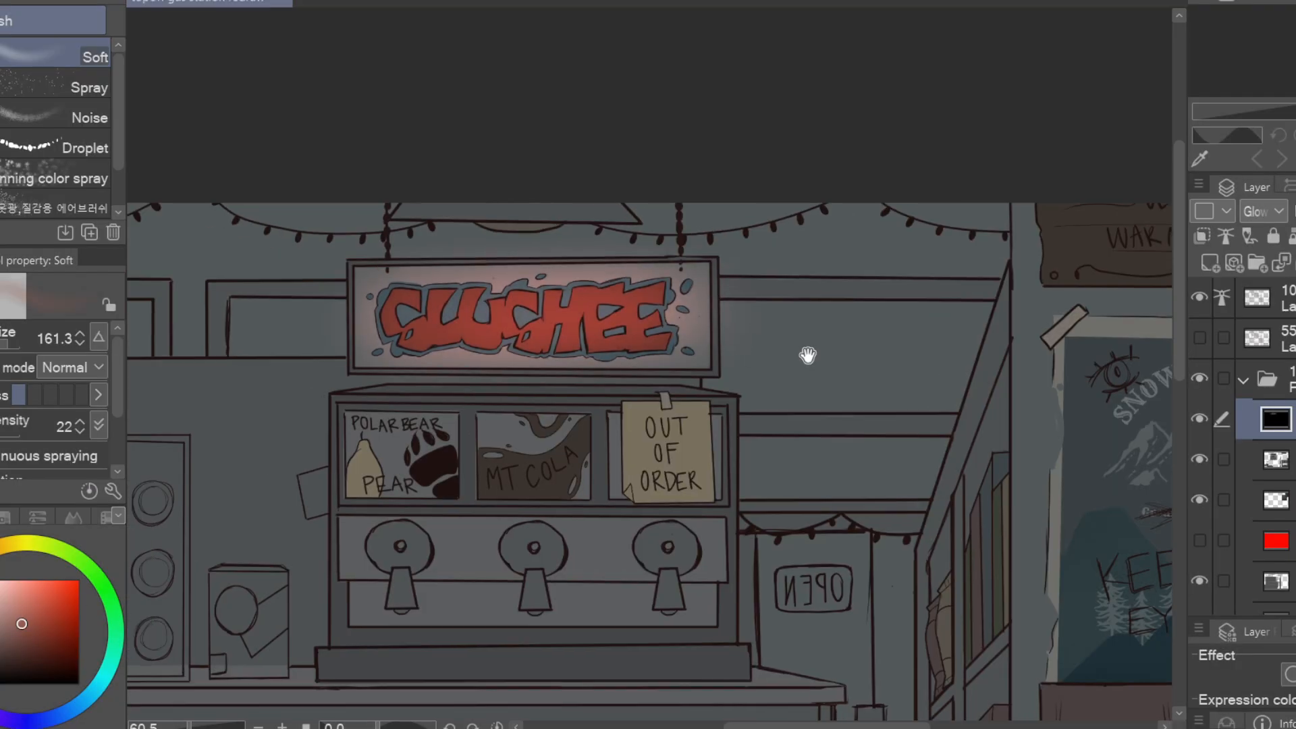
Fill the window at the room's far left with dark blue and colour the paper note on that wall beige
{"action": "left_click_drag", "start_coordinate": [810, 355], "coordinate": [807, 310]}
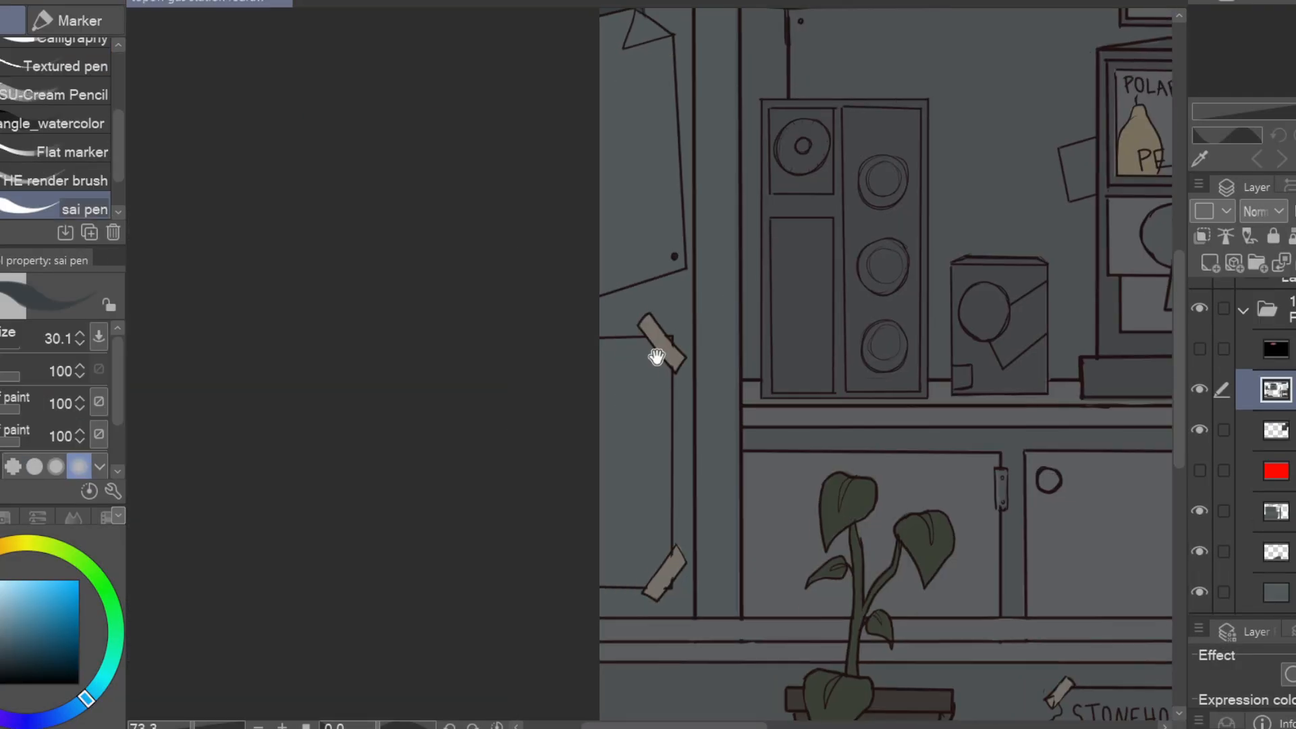
{"action": "left_click_drag", "start_coordinate": [659, 347], "coordinate": [669, 523]}
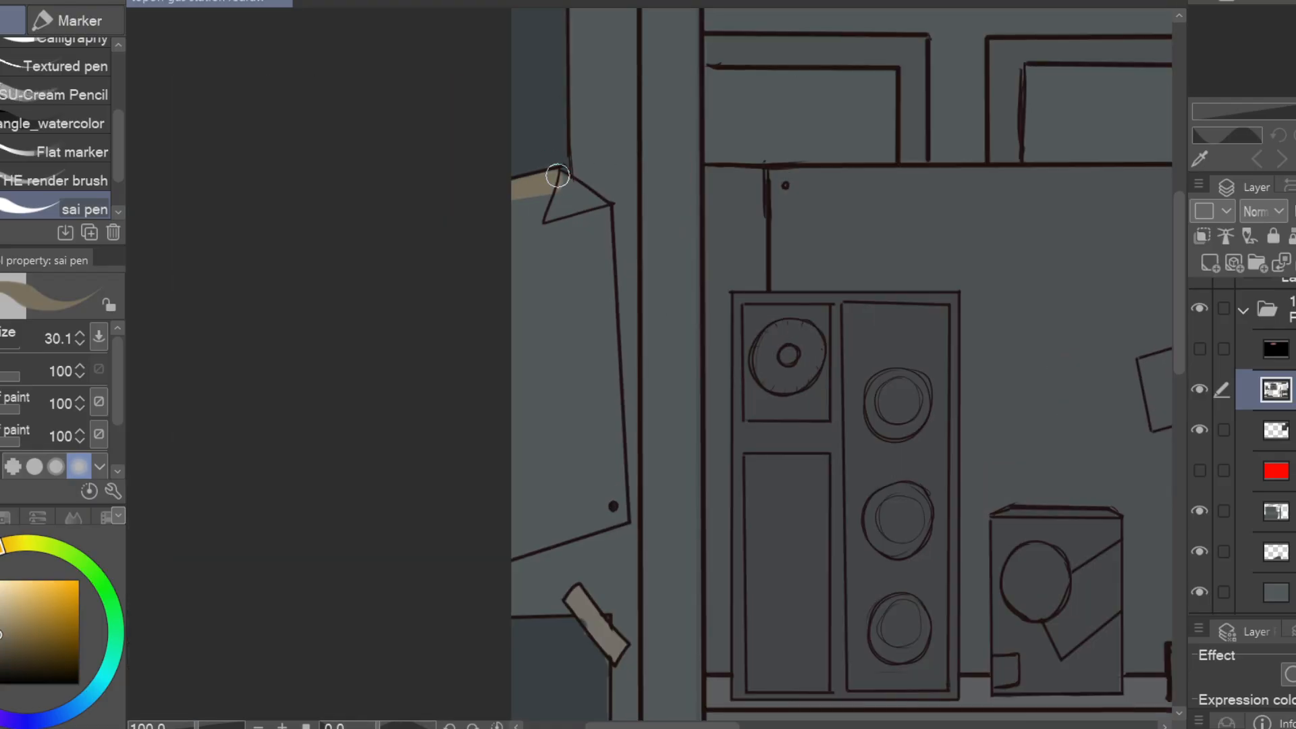
{"action": "mouse_move", "coordinate": [551, 173]}
{"action": "left_mouse_down"}
{"action": "mouse_move", "coordinate": [613, 411]}
{"action": "mouse_move", "coordinate": [613, 500]}
{"action": "left_mouse_up"}
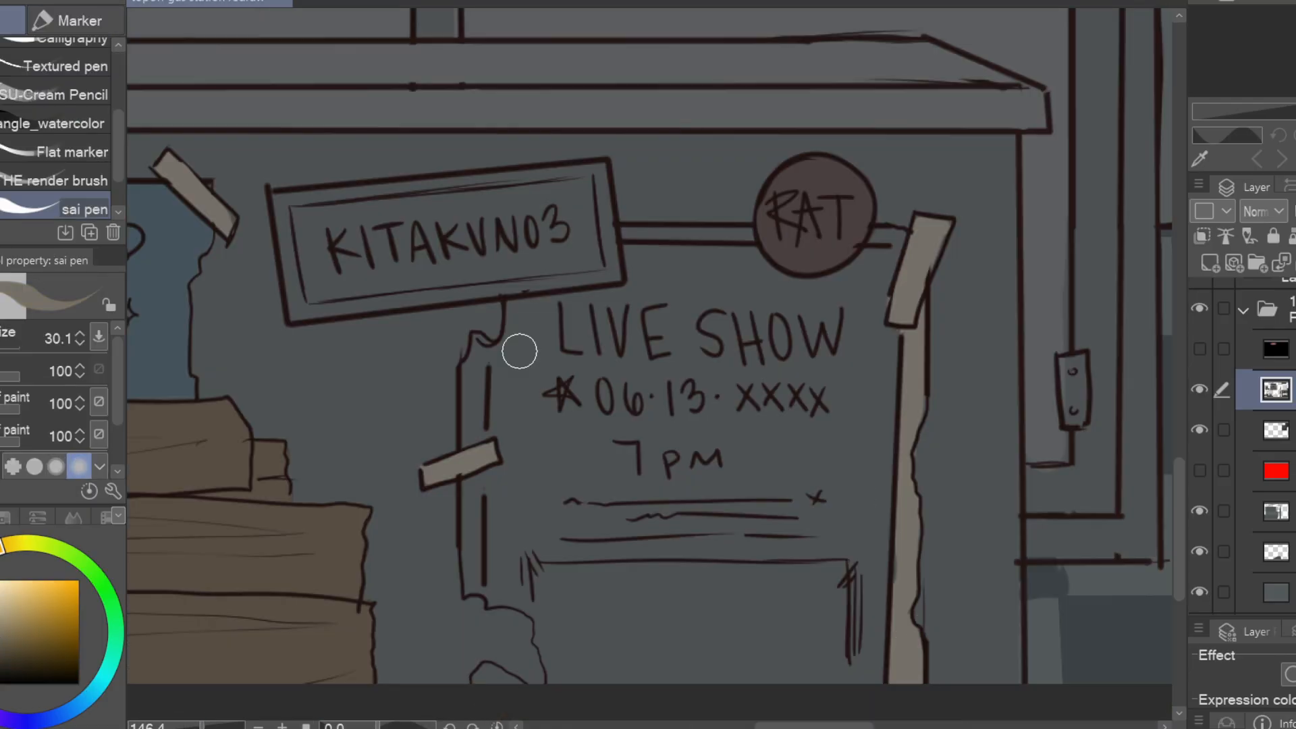
Colour the live show poster green, with beige torn edges and tape and a maroon RAT sticker
{"action": "left_click_drag", "start_coordinate": [476, 341], "coordinate": [477, 682]}
{"action": "left_click_drag", "start_coordinate": [695, 355], "coordinate": [809, 357]}
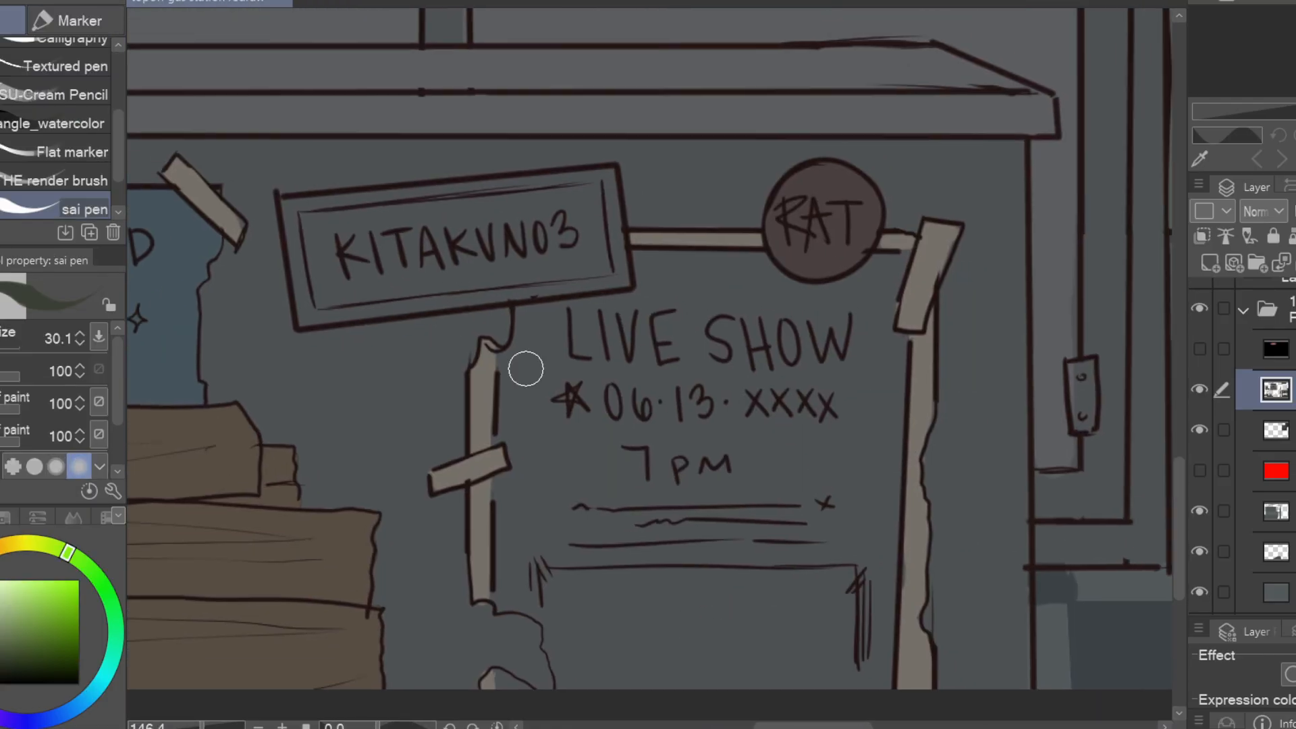
{"action": "key", "text": "m"}
{"action": "left_click_drag", "start_coordinate": [633, 251], "coordinate": [507, 341]}
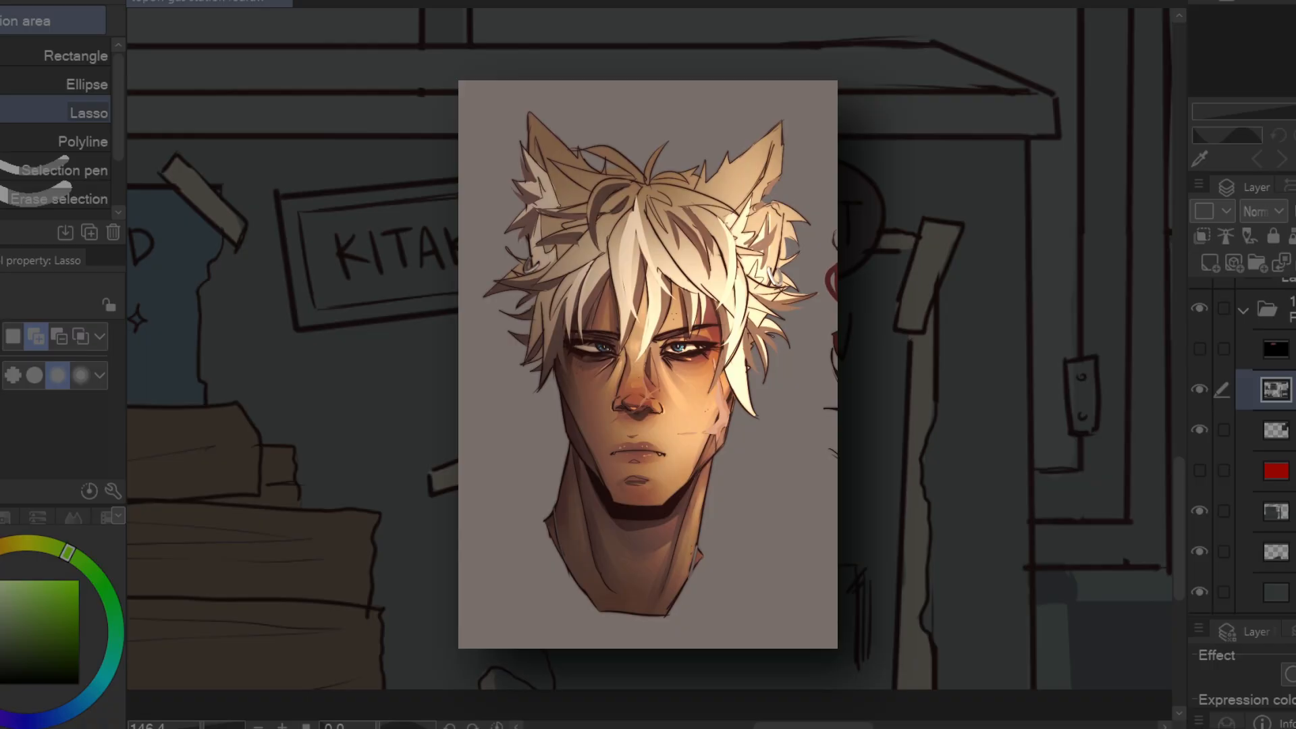
{"action": "mouse_move", "coordinate": [553, 658]}
{"action": "left_mouse_down"}
{"action": "mouse_move", "coordinate": [719, 227]}
{"action": "mouse_move", "coordinate": [921, 247]}
{"action": "mouse_move", "coordinate": [695, 712]}
{"action": "left_mouse_up"}
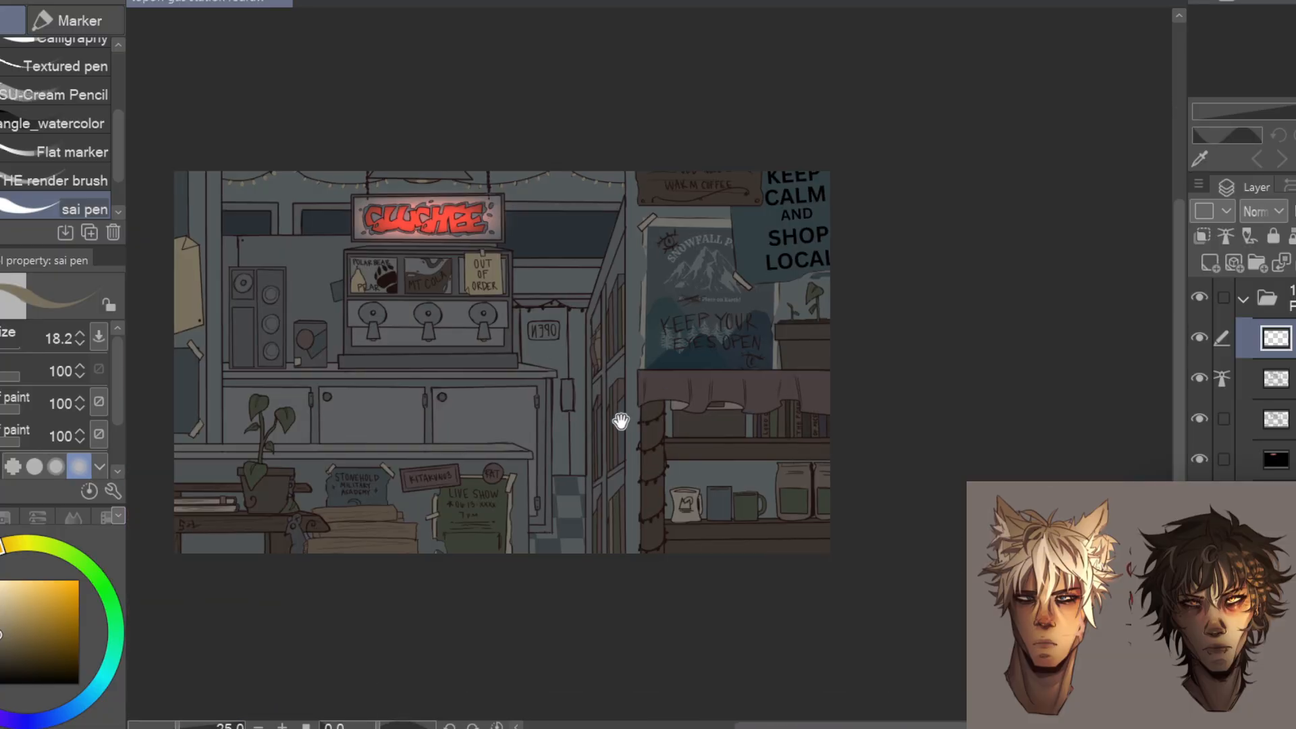
Paint the string-light bulbs pale yellow along the ceiling garland and around the bookcase post
{"action": "scroll", "coordinate": [621, 421], "scroll_direction": "up", "scroll_amount": 5}
{"action": "left_click", "coordinate": [710, 399]}
{"action": "left_click", "coordinate": [731, 433]}
{"action": "left_click", "coordinate": [721, 450]}
{"action": "left_click", "coordinate": [703, 466]}
{"action": "left_click_drag", "start_coordinate": [668, 465], "coordinate": [764, 398]}
{"action": "left_click", "coordinate": [830, 435]}
{"action": "left_click", "coordinate": [820, 452]}
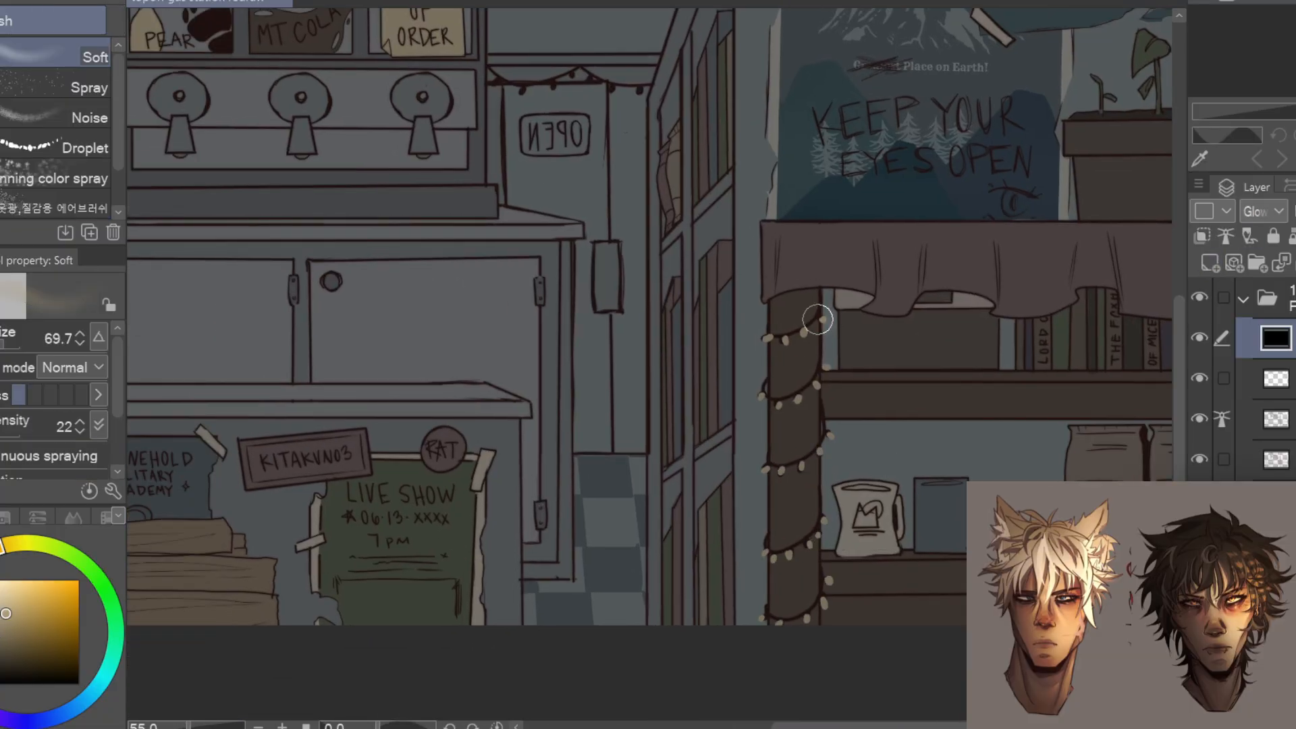
{"action": "mouse_move", "coordinate": [793, 324]}
{"action": "left_mouse_down"}
{"action": "mouse_move", "coordinate": [773, 555]}
{"action": "mouse_move", "coordinate": [794, 618]}
{"action": "left_mouse_up"}
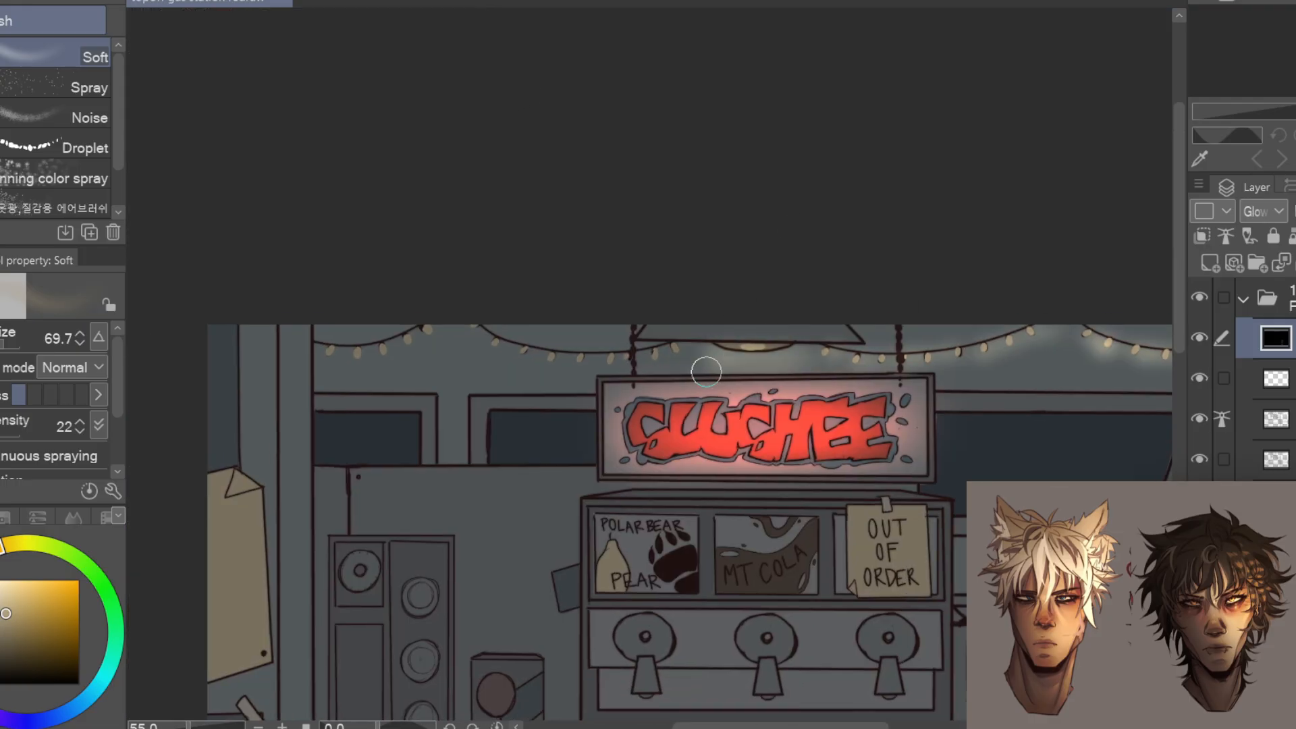
Airbrush a soft warm glow around the ceiling string lights on the glow layer
{"action": "left_click_drag", "start_coordinate": [706, 372], "coordinate": [834, 392]}
{"action": "mouse_move", "coordinate": [783, 374]}
{"action": "left_mouse_down"}
{"action": "mouse_move", "coordinate": [633, 367]}
{"action": "mouse_move", "coordinate": [665, 354]}
{"action": "mouse_move", "coordinate": [651, 349]}
{"action": "left_mouse_up"}
{"action": "left_click_drag", "start_coordinate": [682, 619], "coordinate": [874, 521]}
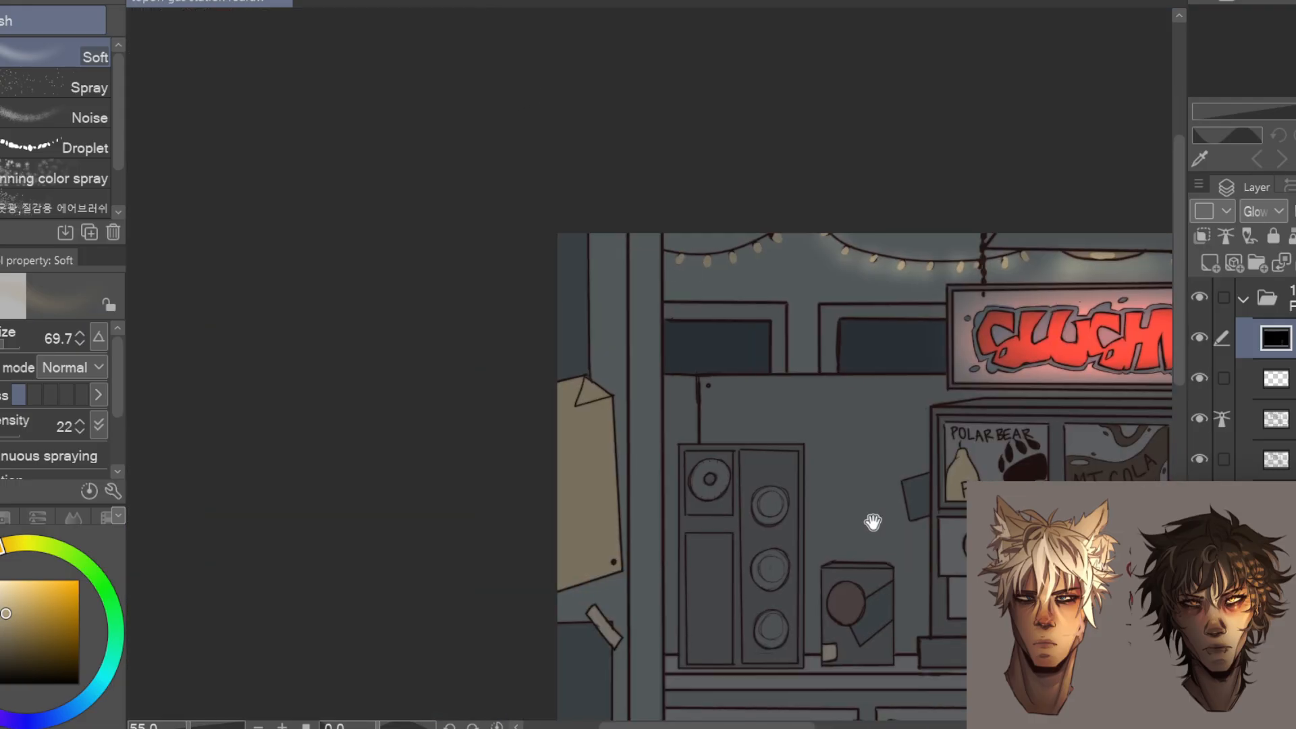
{"action": "left_click_drag", "start_coordinate": [740, 255], "coordinate": [680, 262]}
{"action": "scroll", "coordinate": [790, 363], "scroll_direction": "down", "scroll_amount": 2}
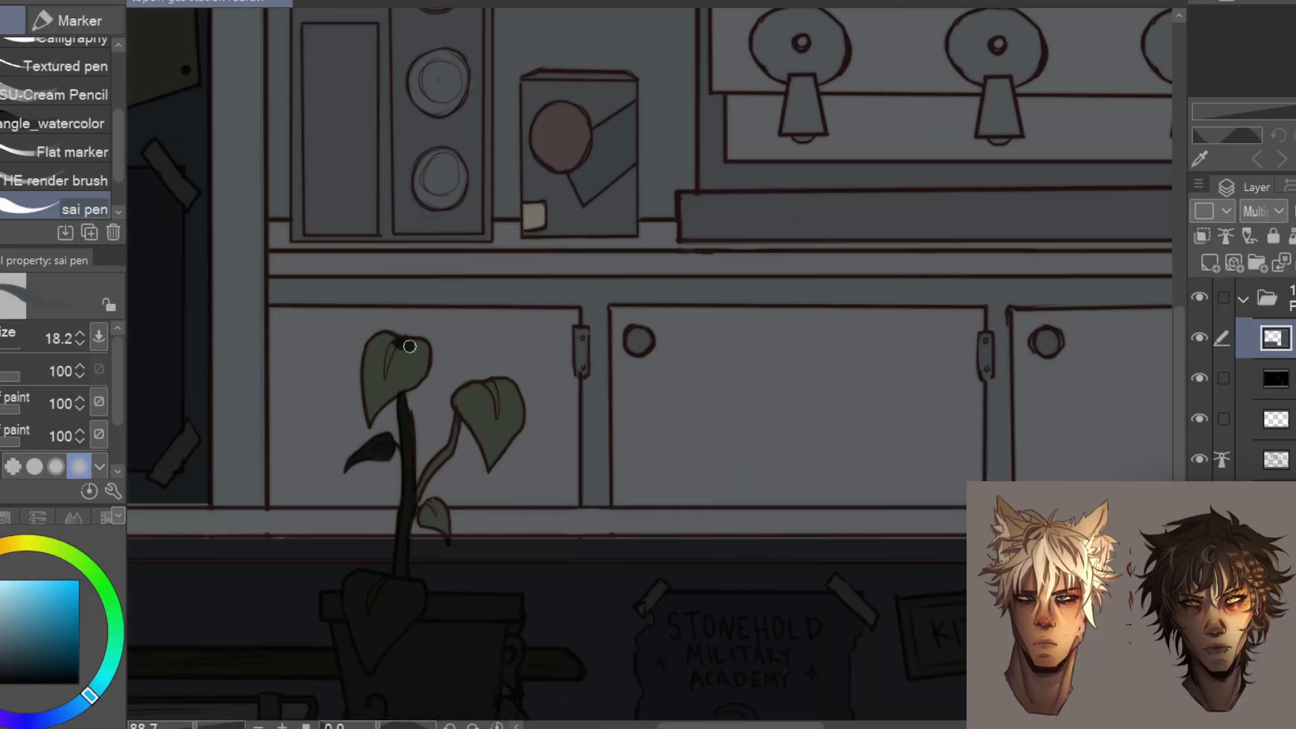
Shade the back counter's cabinets and side on the Multiply layer using rectangular selections
{"action": "mouse_move", "coordinate": [410, 347]}
{"action": "left_mouse_down"}
{"action": "mouse_move", "coordinate": [384, 399]}
{"action": "mouse_move", "coordinate": [369, 399]}
{"action": "mouse_move", "coordinate": [424, 361]}
{"action": "mouse_move", "coordinate": [461, 409]}
{"action": "left_mouse_up"}
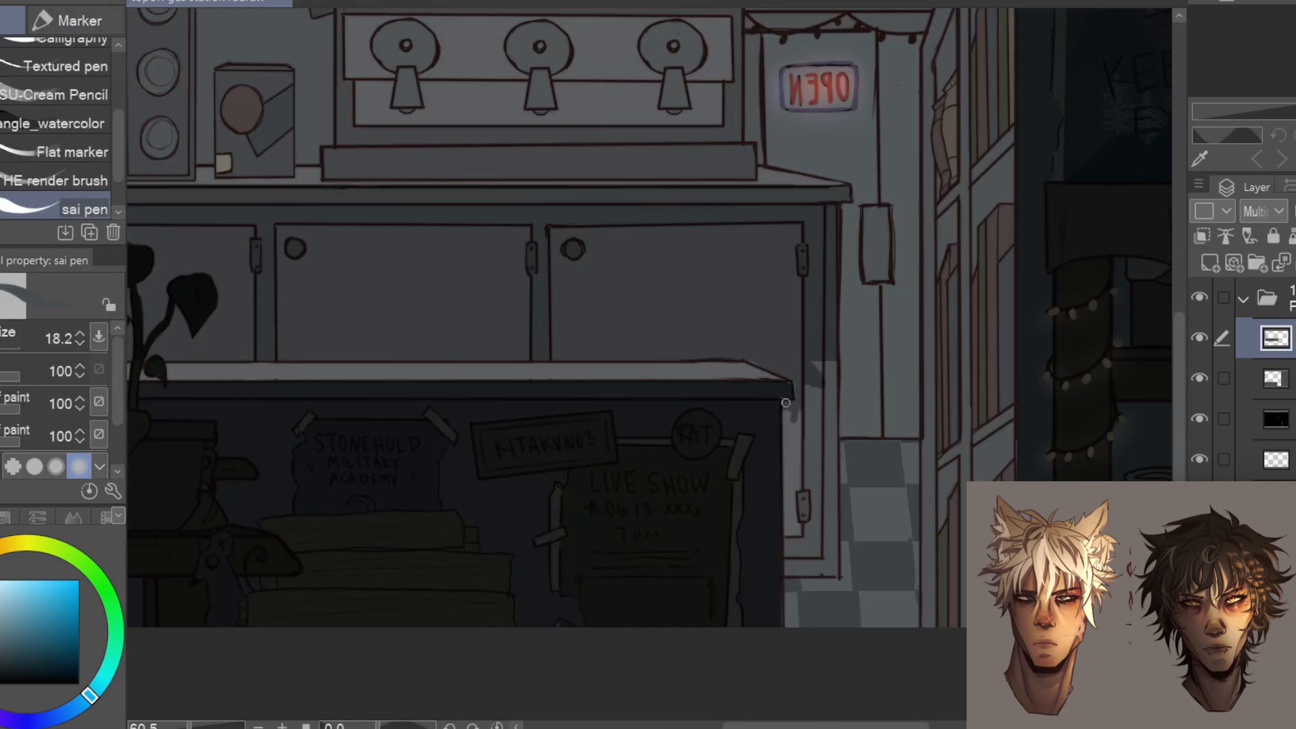
{"action": "mouse_move", "coordinate": [786, 403]}
{"action": "left_mouse_down"}
{"action": "mouse_move", "coordinate": [831, 537]}
{"action": "mouse_move", "coordinate": [800, 608]}
{"action": "mouse_move", "coordinate": [796, 594]}
{"action": "left_mouse_up"}
{"action": "scroll", "coordinate": [797, 594], "scroll_direction": "down", "scroll_amount": 3}
{"action": "scroll", "coordinate": [863, 601], "scroll_direction": "up", "scroll_amount": 3}
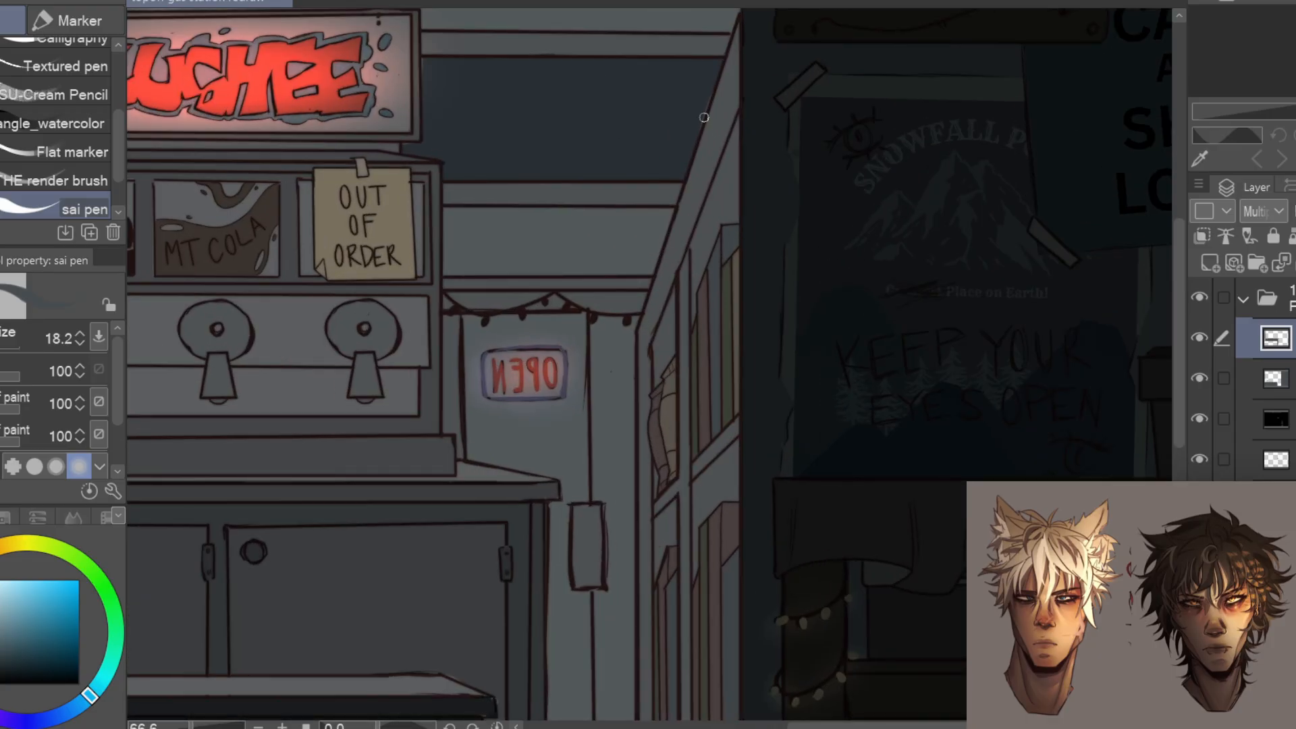
Paint dark shadow over the book compartments of the narrow side bookcase on the Multiply layer
{"action": "scroll", "coordinate": [688, 401], "scroll_direction": "up", "scroll_amount": 2}
{"action": "left_click_drag", "start_coordinate": [723, 159], "coordinate": [723, 382]}
{"action": "left_click_drag", "start_coordinate": [664, 158], "coordinate": [657, 634]}
{"action": "left_click_drag", "start_coordinate": [682, 432], "coordinate": [683, 631]}
{"action": "left_click_drag", "start_coordinate": [724, 404], "coordinate": [724, 635]}
{"action": "left_click_drag", "start_coordinate": [657, 467], "coordinate": [659, 569]}
{"action": "key", "text": "g"}
{"action": "scroll", "coordinate": [770, 540], "scroll_direction": "down", "scroll_amount": 2}
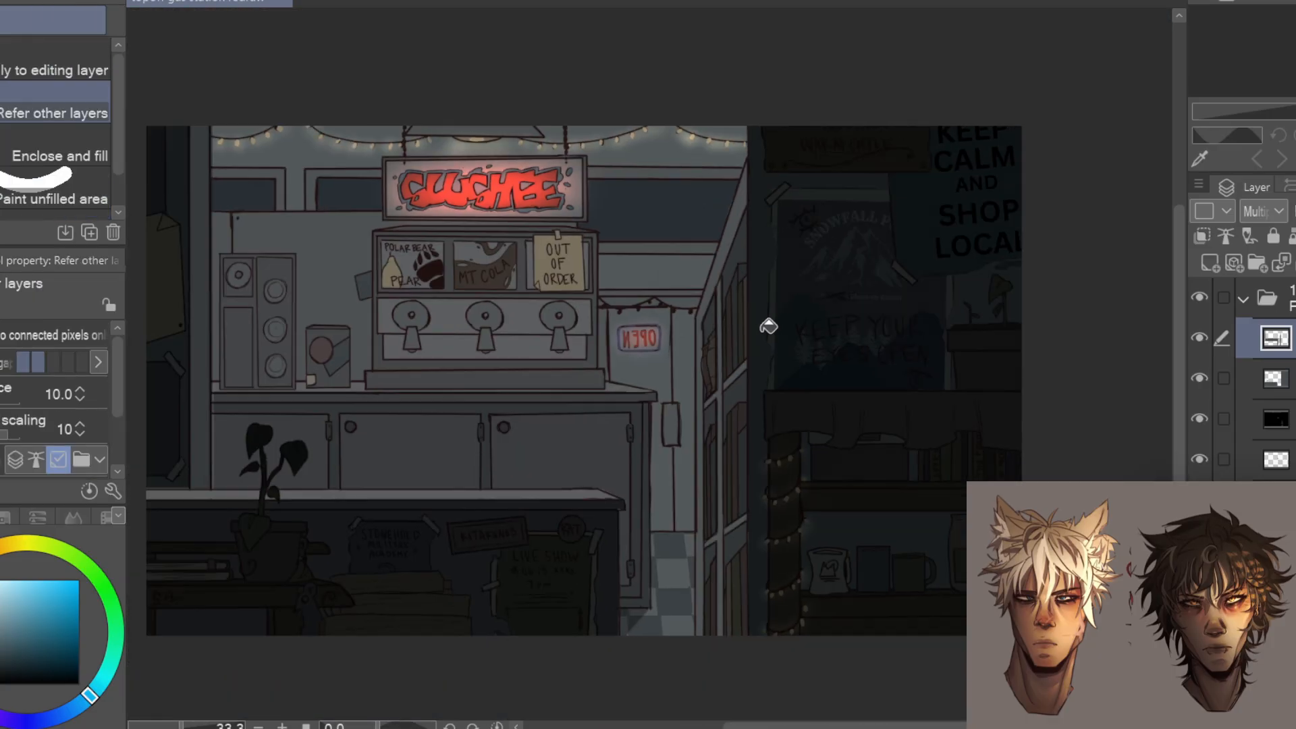
{"action": "left_click", "coordinate": [824, 228]}
{"action": "left_click", "coordinate": [544, 474], "text": "shift"}
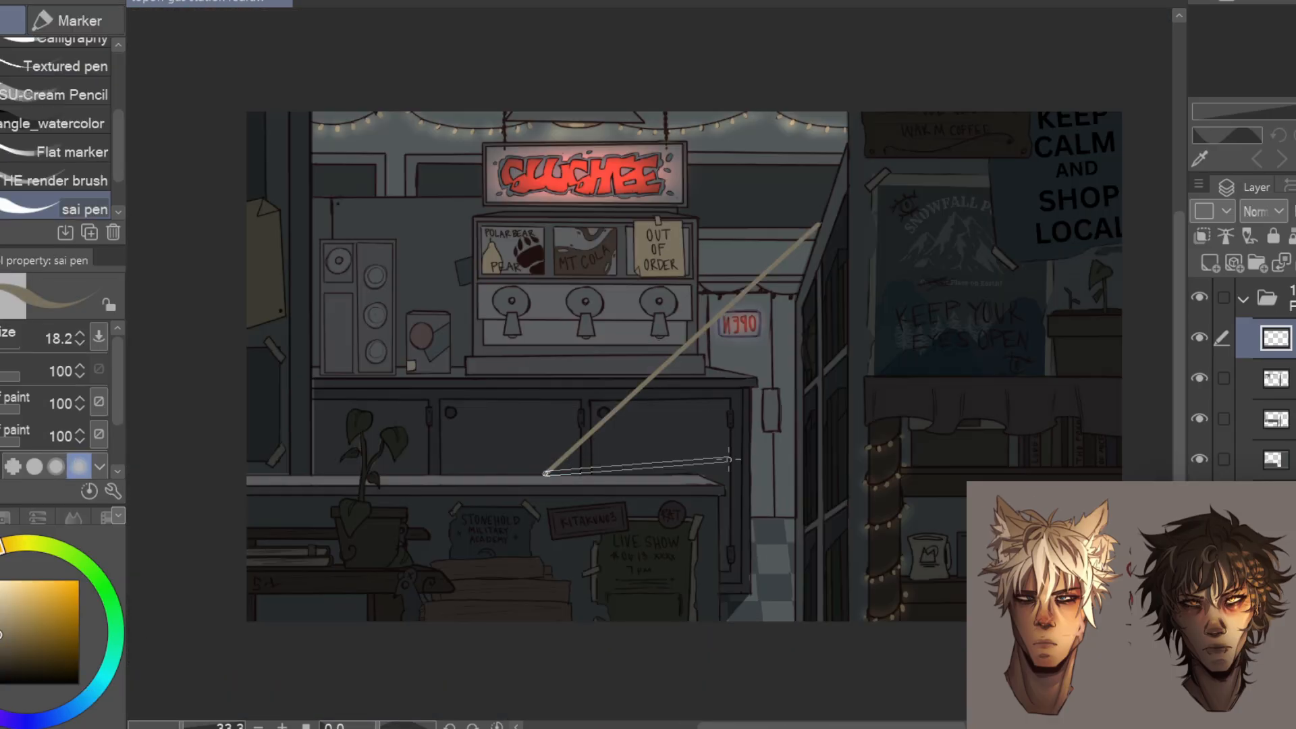
{"action": "key", "text": "ctrl+z"}
Draw straight beige guide lines from the side bookcase's top to the front counter, along its edge and down across the floor
{"action": "left_click", "coordinate": [820, 222]}
{"action": "left_click", "coordinate": [499, 486], "text": "shift"}
{"action": "left_click", "coordinate": [729, 485], "text": "shift"}
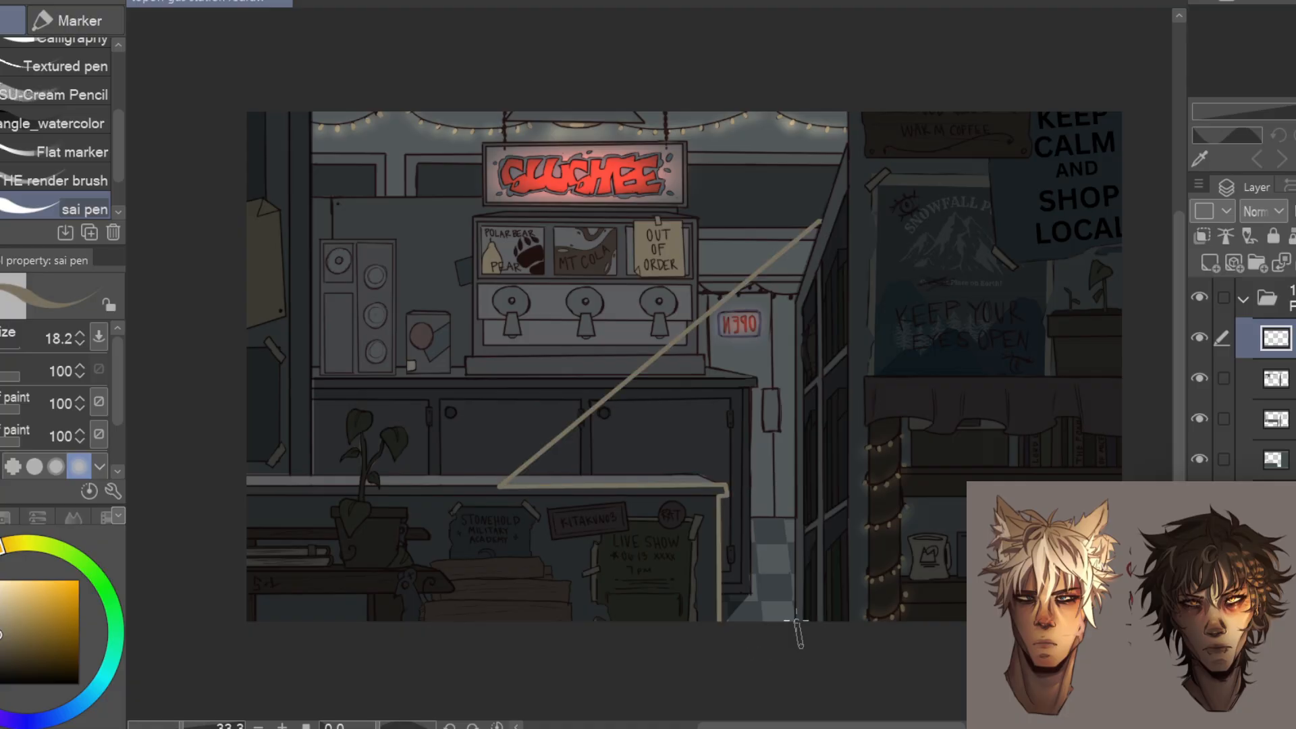
{"action": "left_click", "coordinate": [719, 622], "text": "shift"}
{"action": "left_click", "coordinate": [798, 624], "text": "shift"}
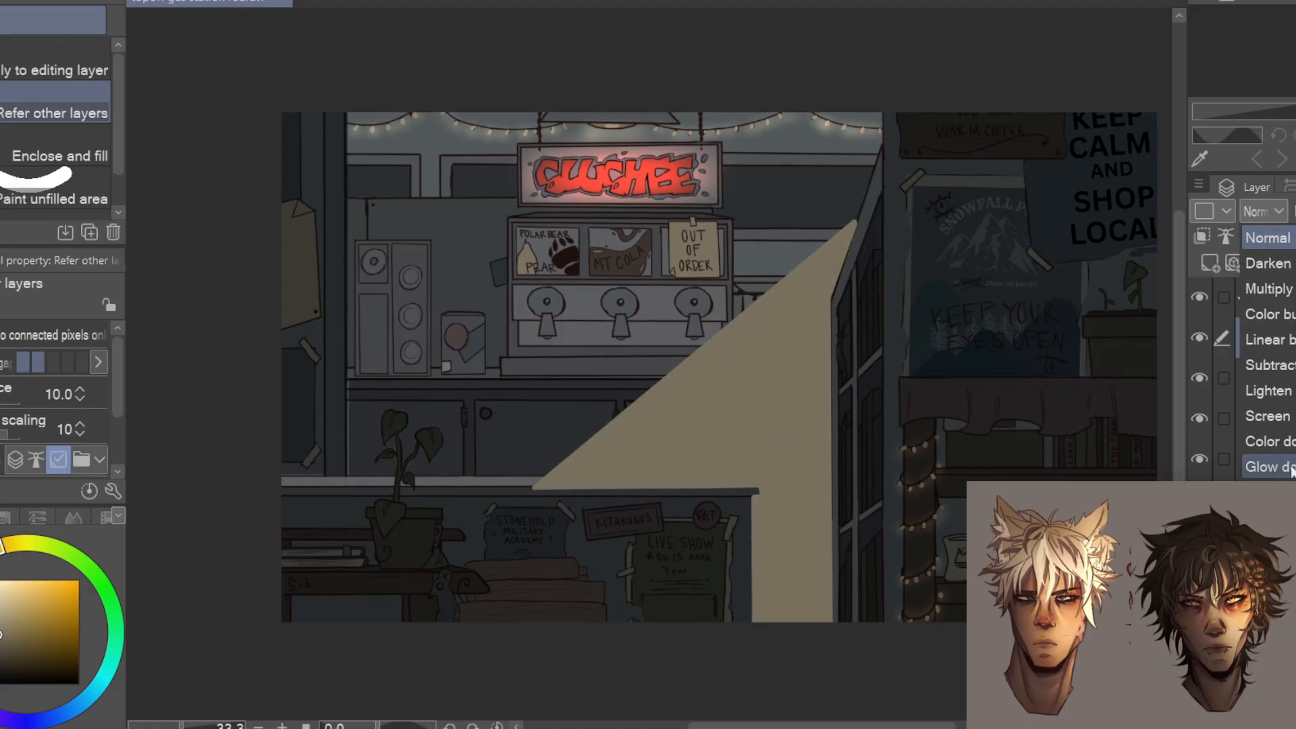
{"action": "left_click", "coordinate": [1269, 466]}
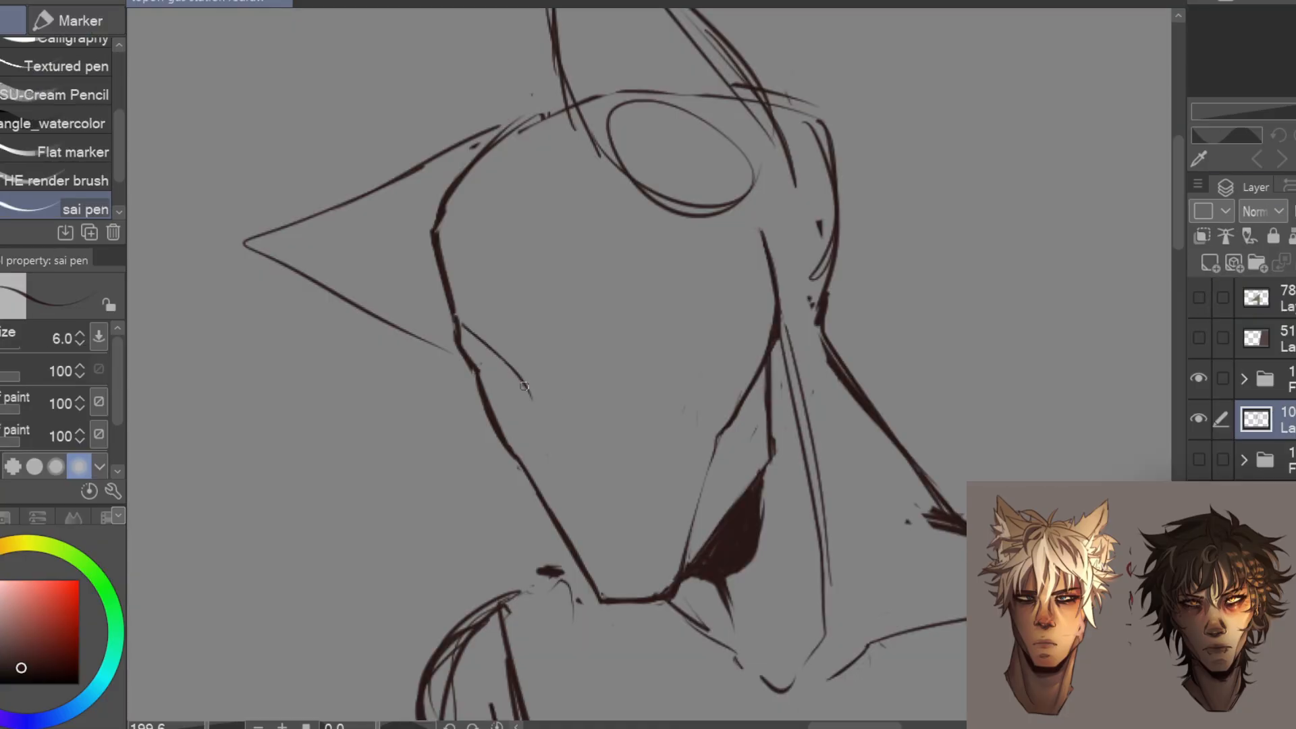
Sketch the character's nose bridge and profile, erasing the face contour where it overlaps the nose
{"action": "key", "text": "e"}
{"action": "mouse_move", "coordinate": [562, 496]}
{"action": "left_mouse_down"}
{"action": "mouse_move", "coordinate": [540, 489]}
{"action": "mouse_move", "coordinate": [598, 467]}
{"action": "mouse_move", "coordinate": [513, 484]}
{"action": "mouse_move", "coordinate": [524, 482]}
{"action": "left_mouse_up"}
{"action": "key", "text": "p"}
{"action": "key", "text": "e"}
{"action": "key", "text": "p"}
{"action": "key", "text": "e"}
{"action": "left_click_drag", "start_coordinate": [538, 399], "coordinate": [523, 446]}
{"action": "key", "text": "p"}
{"action": "mouse_move", "coordinate": [531, 404]}
{"action": "left_mouse_down"}
{"action": "mouse_move", "coordinate": [518, 461]}
{"action": "mouse_move", "coordinate": [527, 451]}
{"action": "left_mouse_up"}
Refine the nose sketch with its tip, underside and nostril wing
{"action": "key", "text": "e"}
{"action": "key", "text": "p"}
{"action": "mouse_move", "coordinate": [528, 389]}
{"action": "left_mouse_down"}
{"action": "mouse_move", "coordinate": [529, 415]}
{"action": "mouse_move", "coordinate": [566, 397]}
{"action": "left_mouse_up"}
{"action": "left_click_drag", "start_coordinate": [524, 451], "coordinate": [535, 447]}
{"action": "left_click_drag", "start_coordinate": [556, 441], "coordinate": [559, 445]}
Sketch the upper and lower lids of both narrowed eyes beside the nose bridge
{"action": "key", "text": "space"}
{"action": "left_click_drag", "start_coordinate": [742, 279], "coordinate": [748, 198]}
{"action": "left_click_drag", "start_coordinate": [643, 336], "coordinate": [628, 368]}
{"action": "left_click_drag", "start_coordinate": [588, 335], "coordinate": [654, 318]}
{"action": "left_click_drag", "start_coordinate": [478, 352], "coordinate": [512, 348]}
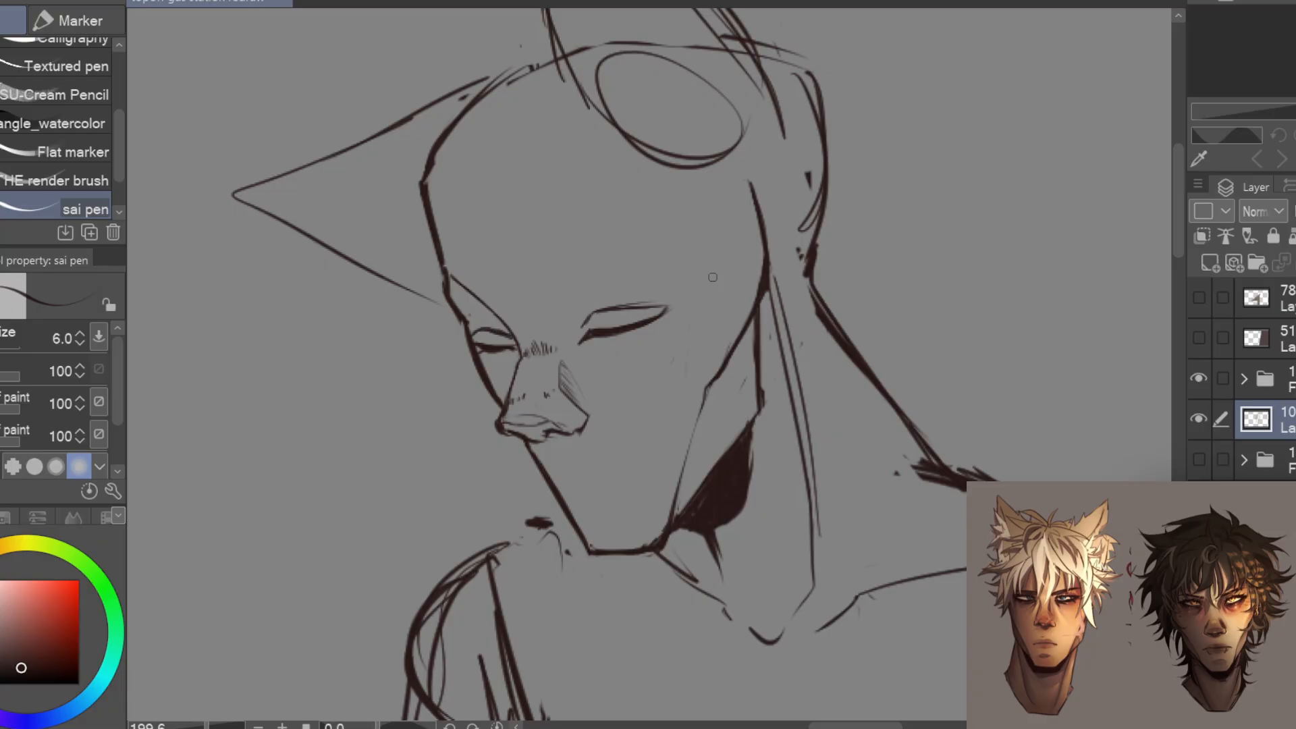
{"action": "mouse_move", "coordinate": [653, 320]}
{"action": "left_mouse_down"}
{"action": "mouse_move", "coordinate": [721, 290]}
{"action": "mouse_move", "coordinate": [678, 316]}
{"action": "mouse_move", "coordinate": [644, 303]}
{"action": "left_mouse_up"}
Select the nearer eye, adjust it with a free transform and deselect
{"action": "key", "text": "m"}
{"action": "key", "text": "ctrl+t"}
{"action": "key", "text": "Return"}
{"action": "key", "text": "ctrl+d"}
{"action": "key", "text": "p"}
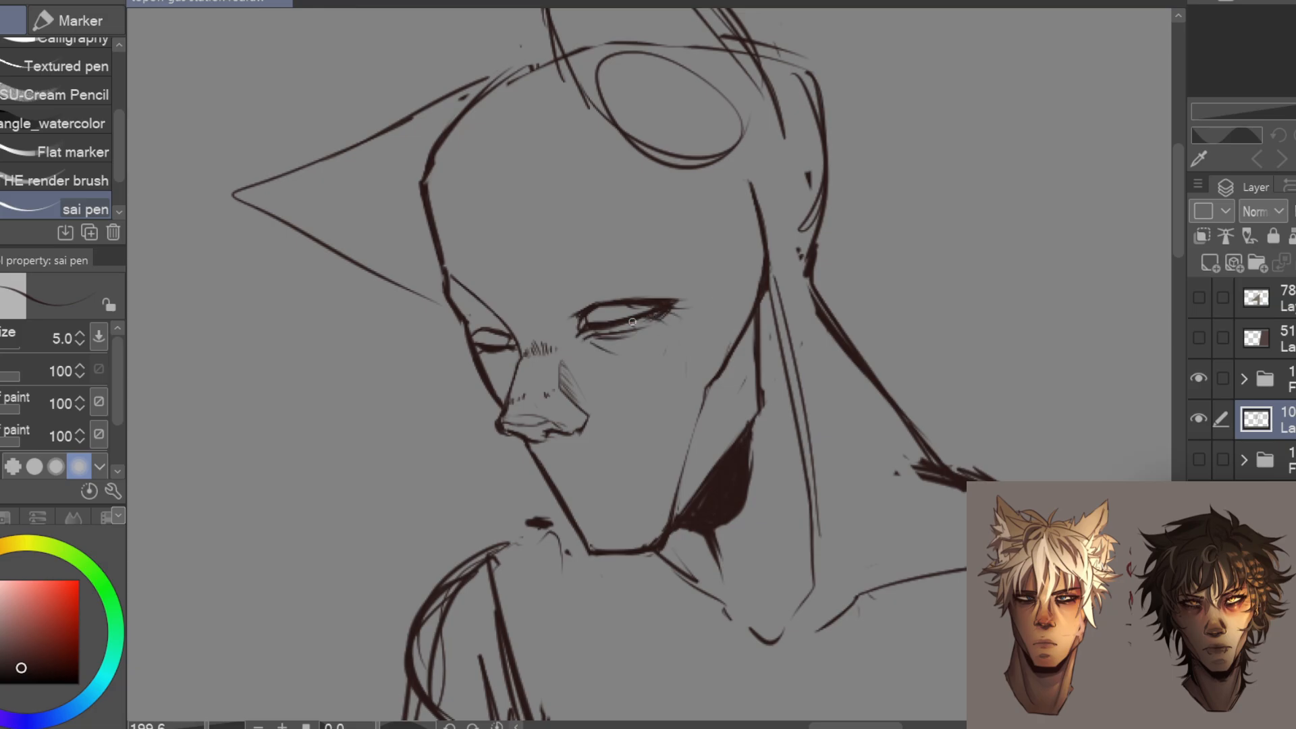
Transform the nearer eye with its drawn lashes again and add lashes to the far eye
{"action": "key", "text": "m"}
{"action": "key", "text": "ctrl+t"}
{"action": "mouse_move", "coordinate": [744, 240]}
{"action": "left_mouse_down"}
{"action": "mouse_move", "coordinate": [735, 260]}
{"action": "mouse_move", "coordinate": [727, 249]}
{"action": "left_mouse_up"}
{"action": "key", "text": "Return"}
{"action": "key", "text": "ctrl+d"}
{"action": "key", "text": "p"}
{"action": "left_click_drag", "start_coordinate": [490, 330], "coordinate": [457, 337]}
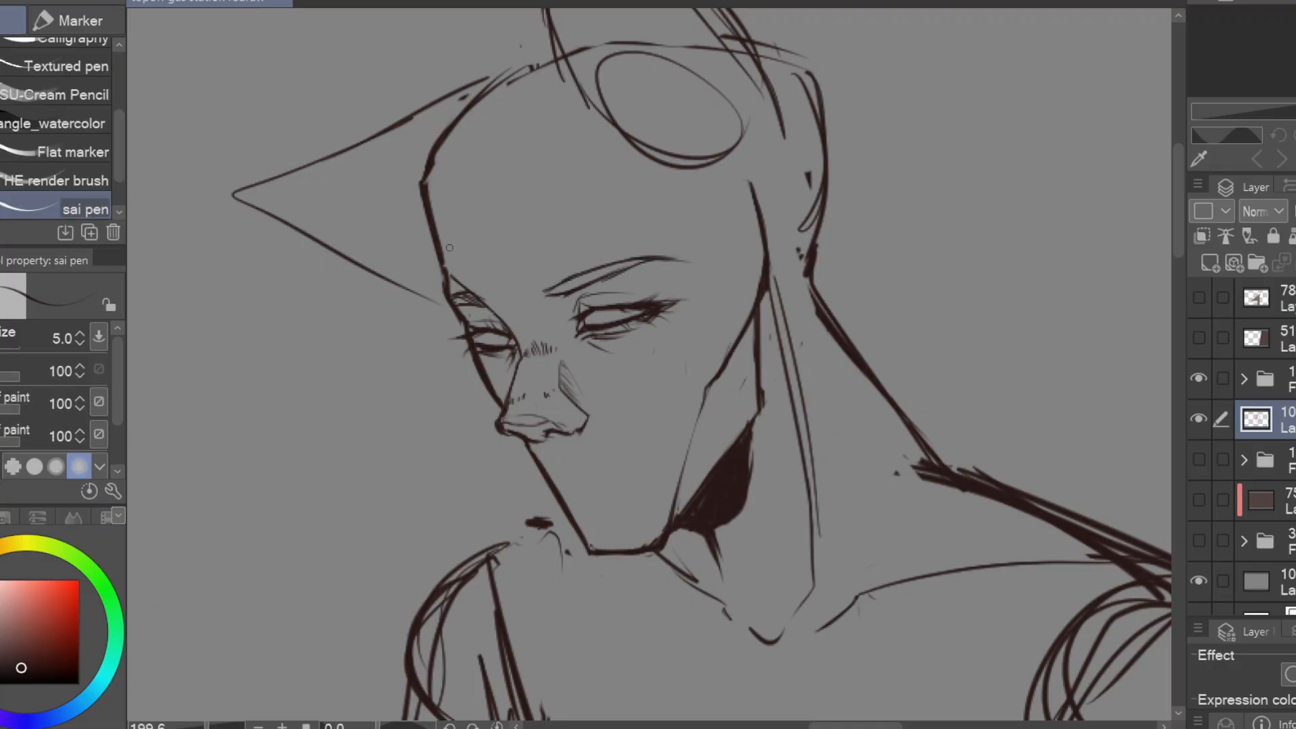
Define the brows and sketch the mouth, chin and cheekbone contours on the face
{"action": "key", "text": "e"}
{"action": "mouse_move", "coordinate": [640, 259]}
{"action": "left_mouse_down"}
{"action": "mouse_move", "coordinate": [544, 304]}
{"action": "mouse_move", "coordinate": [469, 299]}
{"action": "left_mouse_up"}
{"action": "key", "text": "p"}
{"action": "key", "text": "e"}
{"action": "key", "text": "p"}
{"action": "left_click_drag", "start_coordinate": [375, 310], "coordinate": [347, 303]}
{"action": "key", "text": "p"}
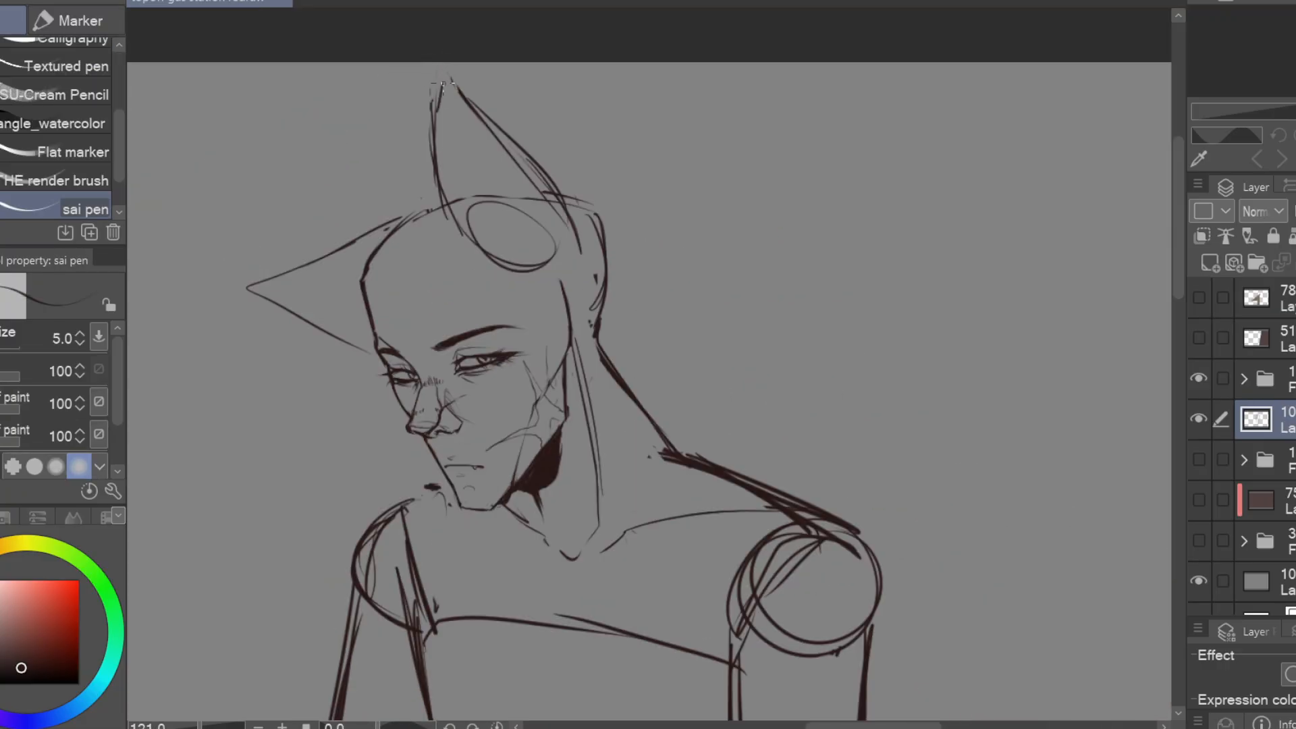
Redraw the outline of the tall near ear, adding ragged fur tufts along its back edge and base
{"action": "key", "text": "e"}
{"action": "left_click_drag", "start_coordinate": [459, 90], "coordinate": [574, 236]}
{"action": "key", "text": "p"}
{"action": "left_click_drag", "start_coordinate": [547, 152], "coordinate": [601, 215]}
{"action": "key", "text": "e"}
{"action": "key", "text": "p"}
{"action": "left_click_drag", "start_coordinate": [426, 146], "coordinate": [440, 188]}
{"action": "mouse_move", "coordinate": [429, 177]}
{"action": "left_mouse_down"}
{"action": "mouse_move", "coordinate": [449, 231]}
{"action": "mouse_move", "coordinate": [561, 243]}
{"action": "left_mouse_up"}
Sketch the near ear's inner fold and base fur, and add a small tuft on the head between the ears
{"action": "key", "text": "e"}
{"action": "key", "text": "p"}
{"action": "left_click_drag", "start_coordinate": [447, 95], "coordinate": [533, 256]}
{"action": "left_click_drag", "start_coordinate": [532, 262], "coordinate": [549, 270]}
{"action": "left_click_drag", "start_coordinate": [491, 229], "coordinate": [504, 236]}
{"action": "left_click_drag", "start_coordinate": [366, 204], "coordinate": [388, 220]}
{"action": "key", "text": "e"}
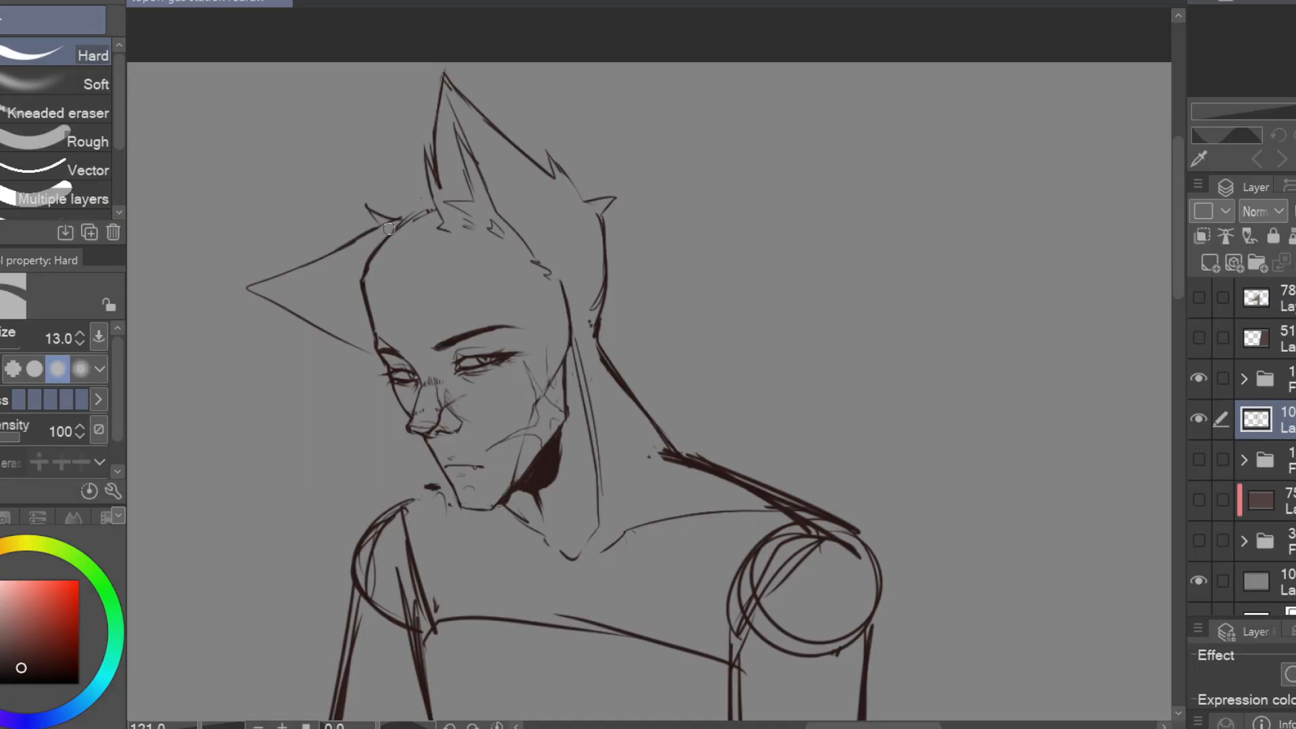
Add ragged fur and inner lines to the far ear and fray the near ear's front edge
{"action": "key", "text": "p"}
{"action": "key", "text": "e"}
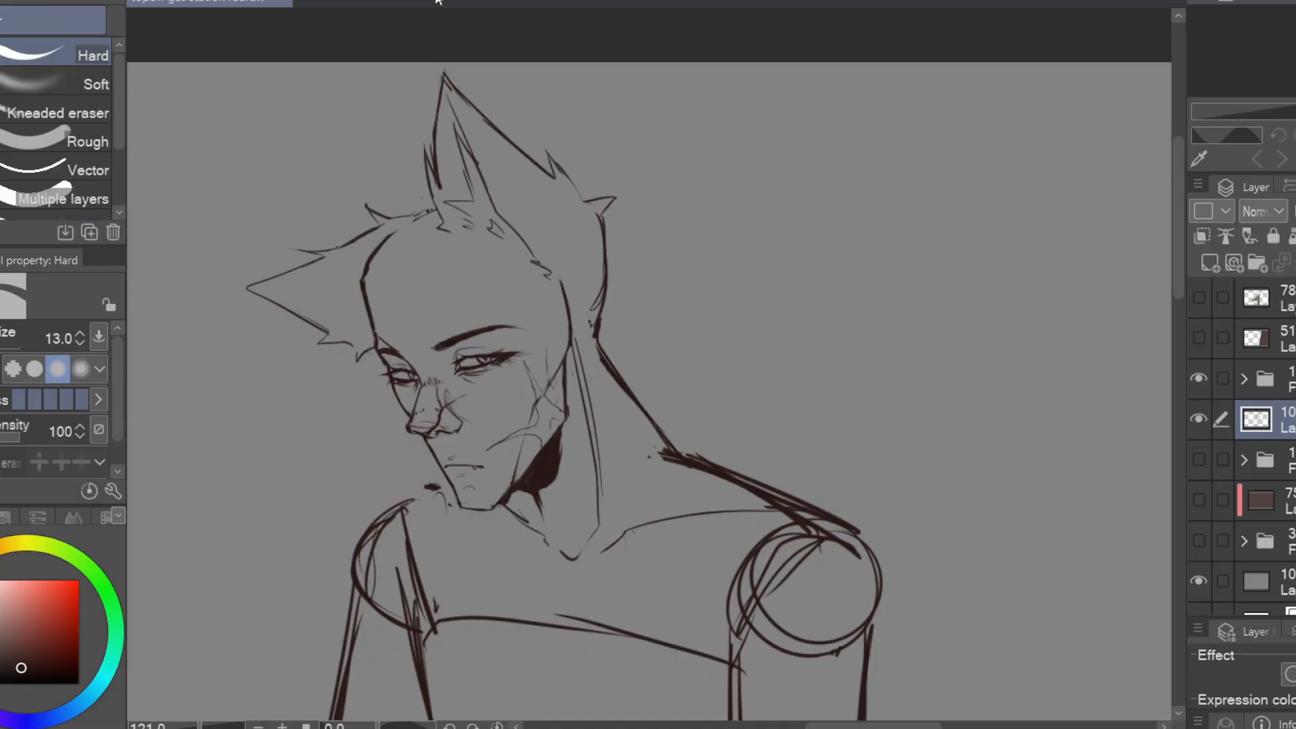
{"action": "left_click_drag", "start_coordinate": [438, 102], "coordinate": [432, 192]}
{"action": "key", "text": "p"}
{"action": "key", "text": "e"}
{"action": "key", "text": "p"}
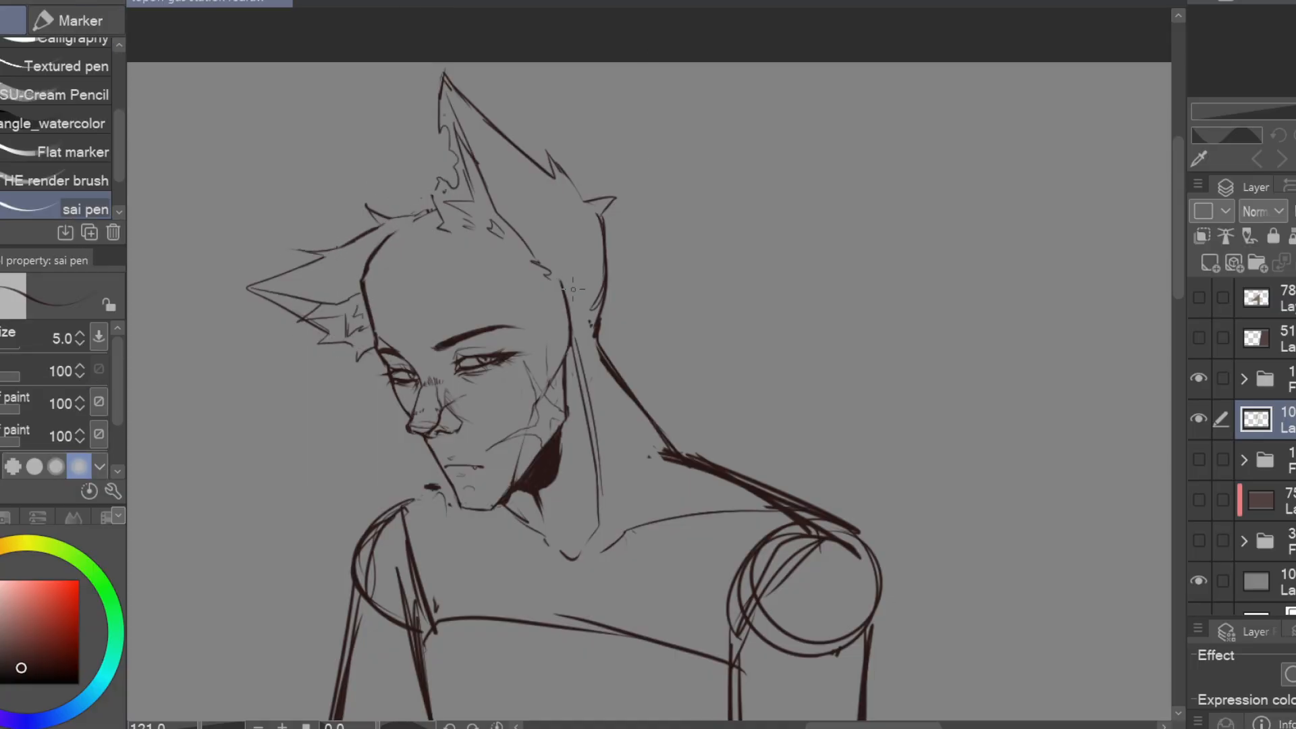
Add a raster layer above the faded sketch and draw long fringe strands falling over the forehead
{"action": "left_click", "coordinate": [1210, 263]}
{"action": "left_click_drag", "start_coordinate": [403, 249], "coordinate": [430, 376]}
{"action": "left_click_drag", "start_coordinate": [396, 274], "coordinate": [457, 393]}
{"action": "left_click_drag", "start_coordinate": [420, 272], "coordinate": [463, 402]}
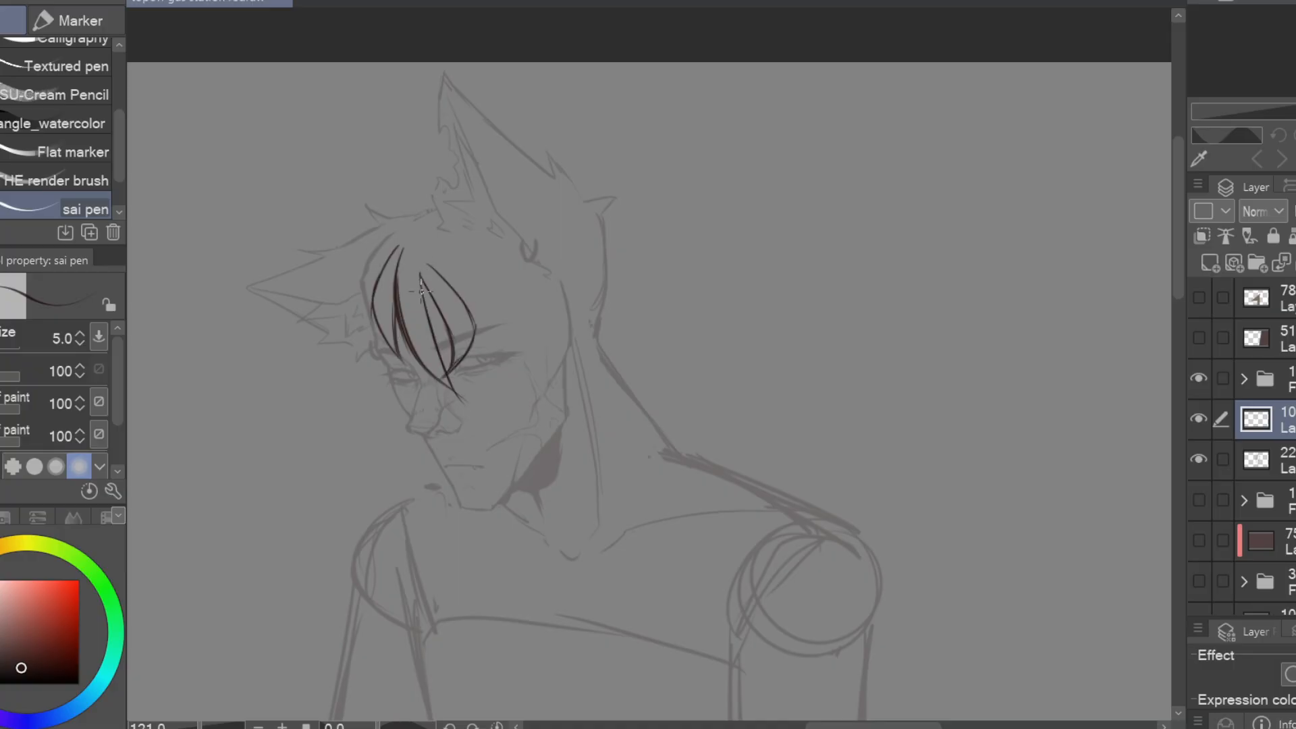
{"action": "key", "text": "e"}
{"action": "left_click_drag", "start_coordinate": [426, 262], "coordinate": [523, 302]}
{"action": "key", "text": "p"}
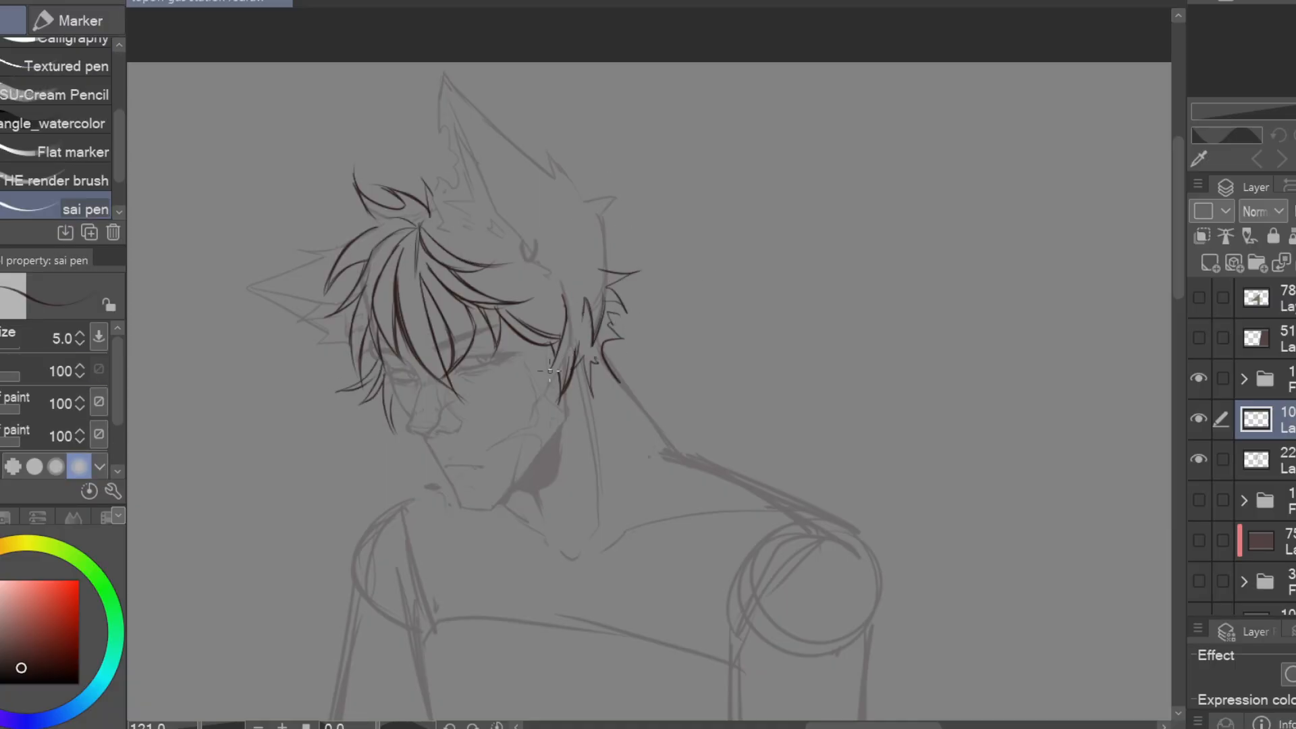
Sketch side strands by the near cheek and reshape the spiky tufts at the back of the head
{"action": "left_click_drag", "start_coordinate": [550, 370], "coordinate": [585, 300]}
{"action": "key", "text": "e"}
{"action": "mouse_move", "coordinate": [607, 273]}
{"action": "left_mouse_down"}
{"action": "mouse_move", "coordinate": [628, 289]}
{"action": "mouse_move", "coordinate": [619, 328]}
{"action": "left_mouse_up"}
{"action": "key", "text": "p"}
{"action": "left_click_drag", "start_coordinate": [605, 329], "coordinate": [610, 298]}
Add curved crown strands and fuller hair locks around the base of the near ear
{"action": "left_click_drag", "start_coordinate": [396, 240], "coordinate": [370, 261]}
{"action": "mouse_move", "coordinate": [532, 255]}
{"action": "left_mouse_down"}
{"action": "mouse_move", "coordinate": [595, 239]}
{"action": "mouse_move", "coordinate": [589, 248]}
{"action": "left_mouse_up"}
{"action": "left_click_drag", "start_coordinate": [537, 270], "coordinate": [529, 351]}
{"action": "key", "text": "e"}
{"action": "key", "text": "p"}
{"action": "key", "text": "e"}
{"action": "mouse_move", "coordinate": [526, 261]}
{"action": "left_mouse_down"}
{"action": "mouse_move", "coordinate": [511, 231]}
{"action": "mouse_move", "coordinate": [521, 293]}
{"action": "left_mouse_up"}
{"action": "key", "text": "p"}
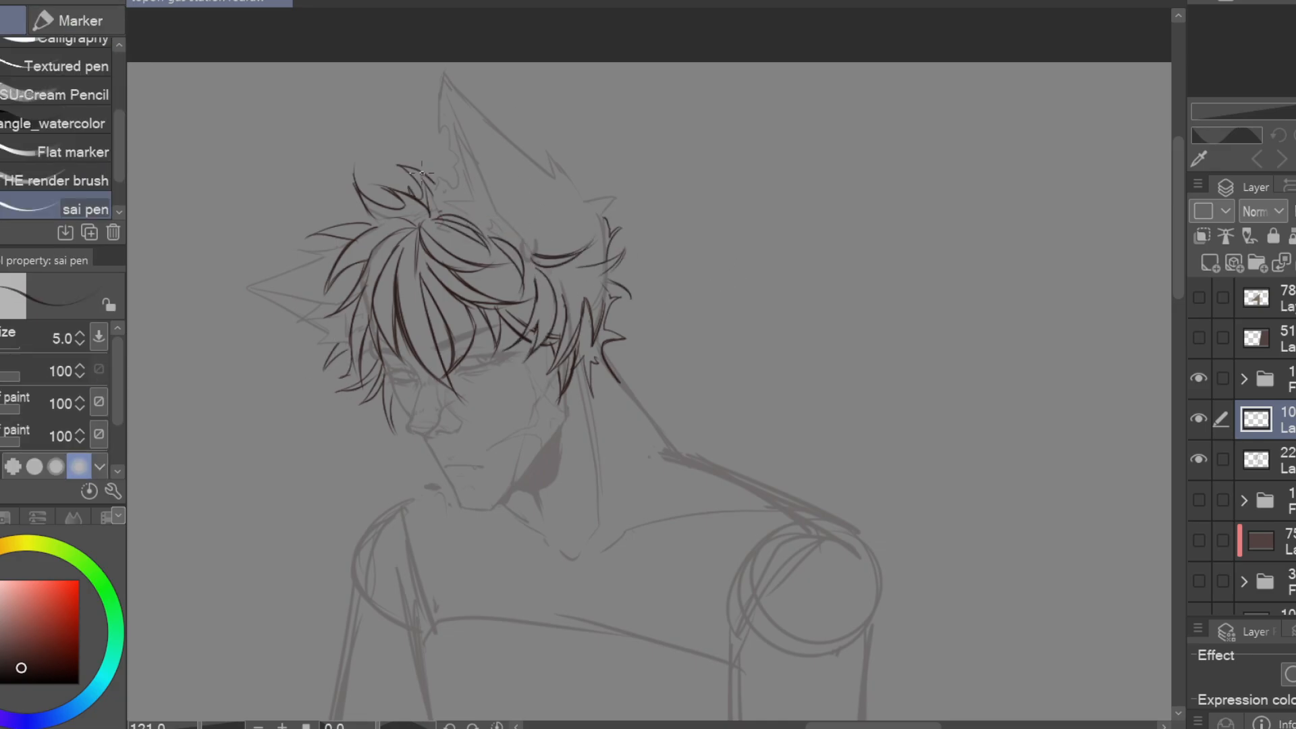
Erase and redraw the pointed hair tufts between the near cheek and the nape
{"action": "left_click_drag", "start_coordinate": [759, 347], "coordinate": [812, 339]}
{"action": "key", "text": "e"}
{"action": "left_click_drag", "start_coordinate": [640, 297], "coordinate": [618, 378]}
{"action": "key", "text": "p"}
{"action": "left_click_drag", "start_coordinate": [601, 332], "coordinate": [637, 356]}
{"action": "left_click_drag", "start_coordinate": [632, 293], "coordinate": [652, 333]}
Trim and redraw the loose strands framing the far side of the face
{"action": "key", "text": "e"}
{"action": "mouse_move", "coordinate": [442, 372]}
{"action": "left_mouse_down"}
{"action": "mouse_move", "coordinate": [441, 420]}
{"action": "mouse_move", "coordinate": [444, 407]}
{"action": "left_mouse_up"}
{"action": "key", "text": "p"}
{"action": "key", "text": "e"}
{"action": "left_click_drag", "start_coordinate": [411, 304], "coordinate": [408, 372]}
{"action": "key", "text": "p"}
{"action": "left_click_drag", "start_coordinate": [411, 293], "coordinate": [374, 334]}
Erase the lower nape strands and redraw them as short tufts sweeping across the neck
{"action": "left_click_drag", "start_coordinate": [844, 319], "coordinate": [949, 277]}
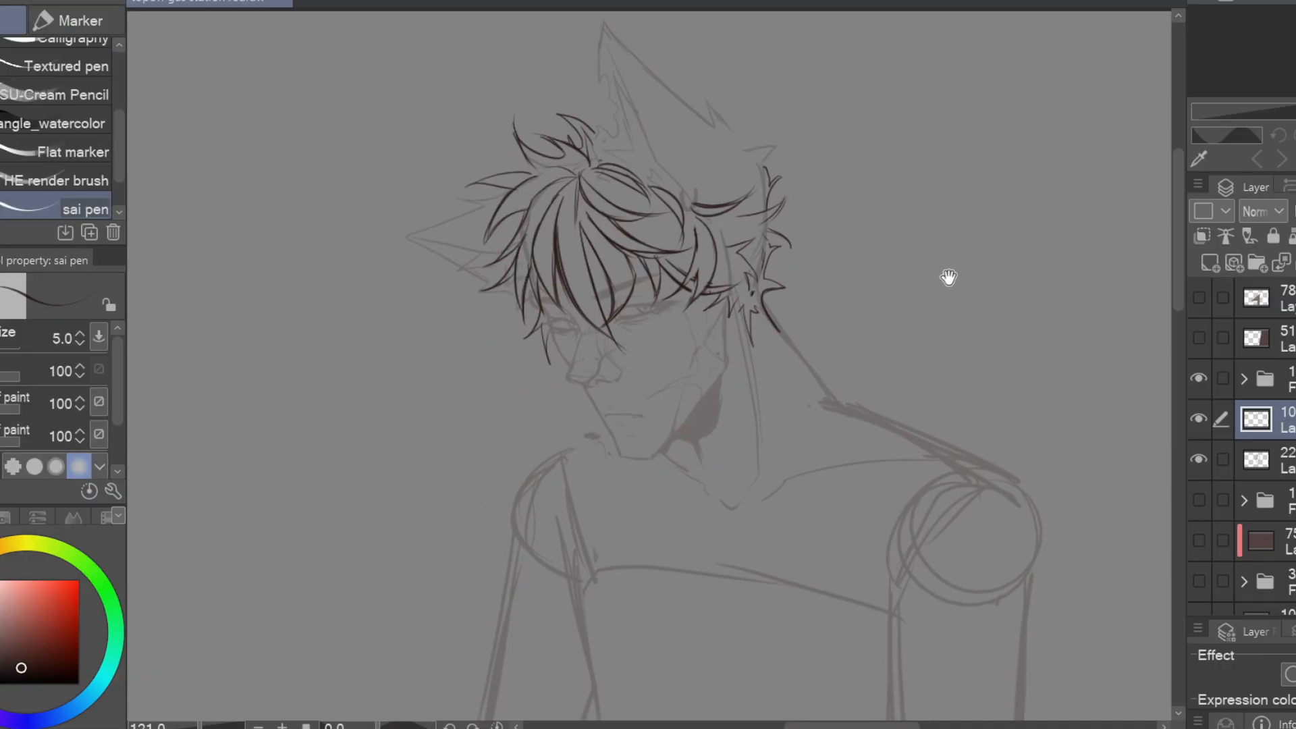
{"action": "key", "text": "e"}
{"action": "left_click_drag", "start_coordinate": [748, 275], "coordinate": [754, 343]}
{"action": "left_click_drag", "start_coordinate": [783, 287], "coordinate": [764, 302]}
{"action": "left_click_drag", "start_coordinate": [732, 300], "coordinate": [708, 316]}
{"action": "key", "text": "p"}
{"action": "mouse_move", "coordinate": [756, 286]}
{"action": "left_mouse_down"}
{"action": "mouse_move", "coordinate": [769, 316]}
{"action": "mouse_move", "coordinate": [727, 335]}
{"action": "left_mouse_up"}
{"action": "left_click_drag", "start_coordinate": [733, 287], "coordinate": [752, 305]}
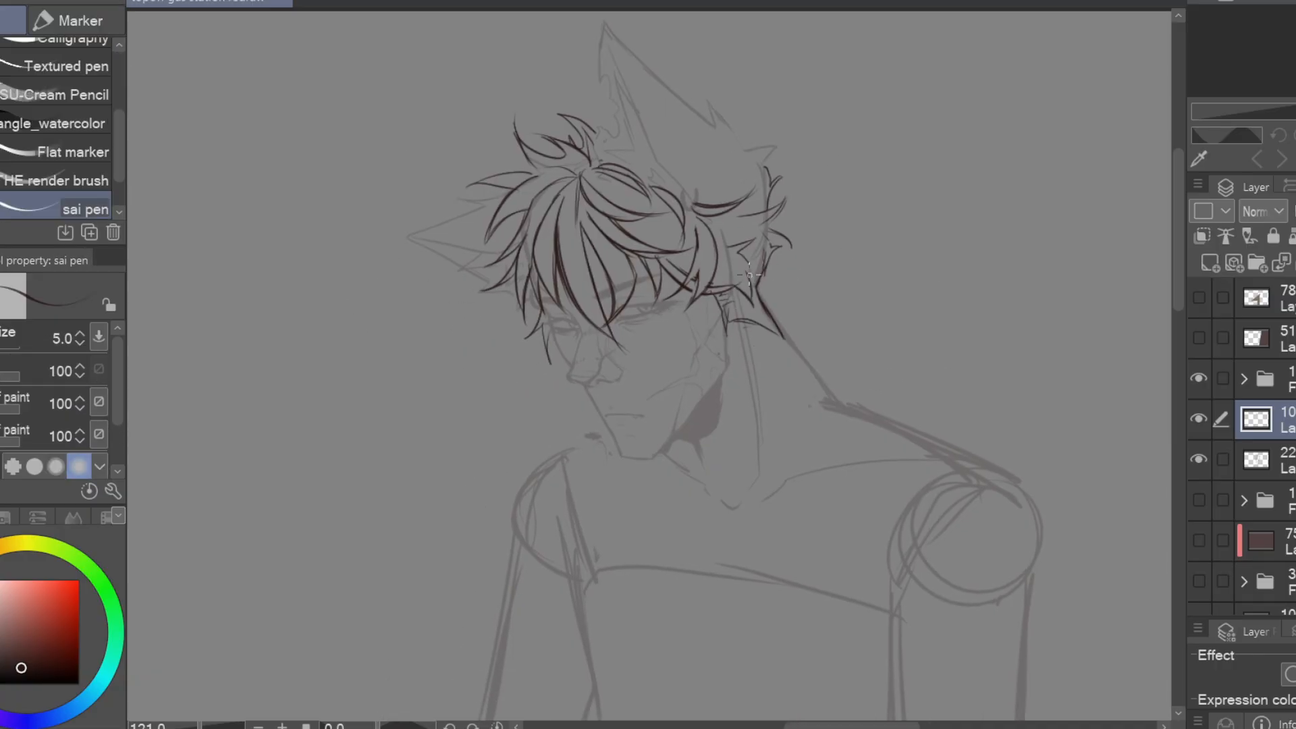
Add a strand beside the far ear and erase the head sketch lines covered by the hair
{"action": "key", "text": "e"}
{"action": "key", "text": "p"}
{"action": "left_click_drag", "start_coordinate": [526, 212], "coordinate": [476, 279]}
{"action": "left_click", "coordinate": [1275, 460]}
{"action": "key", "text": "e"}
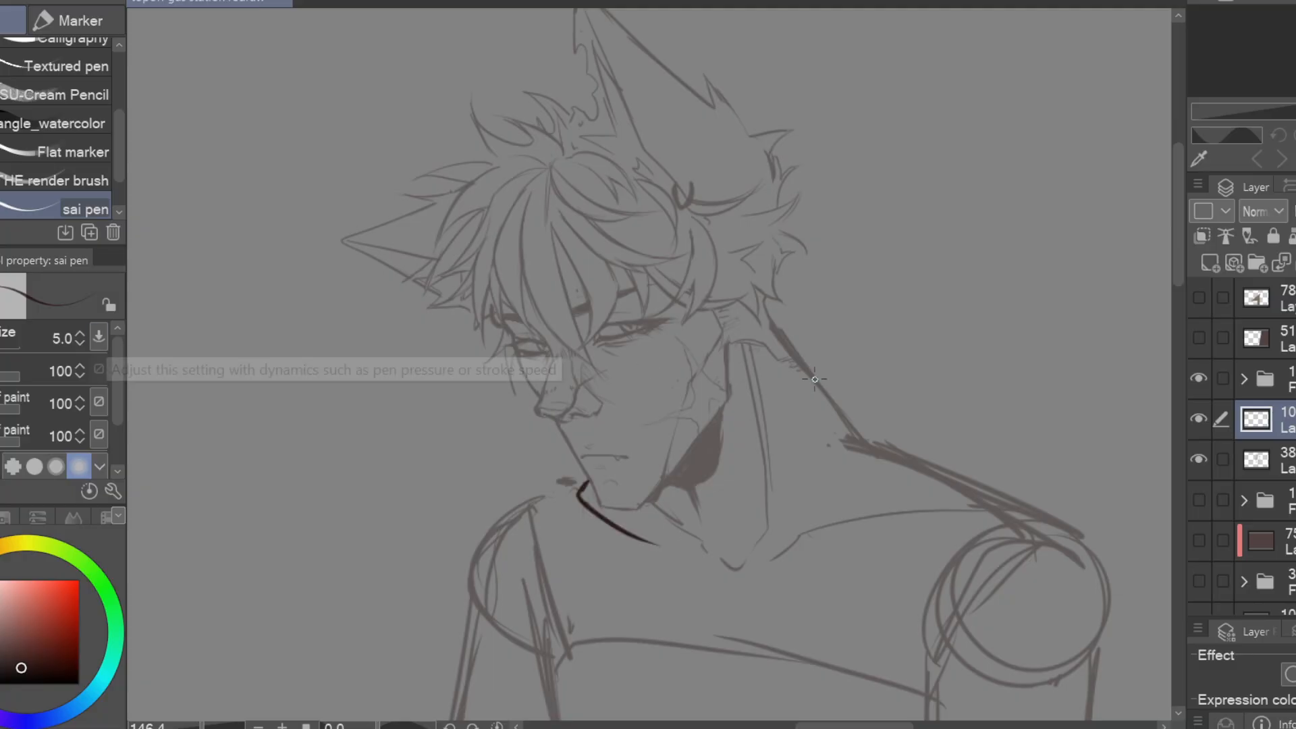
{"action": "left_click_drag", "start_coordinate": [579, 484], "coordinate": [837, 388]}
{"action": "left_click_drag", "start_coordinate": [566, 450], "coordinate": [624, 601]}
{"action": "left_click_drag", "start_coordinate": [675, 473], "coordinate": [590, 375]}
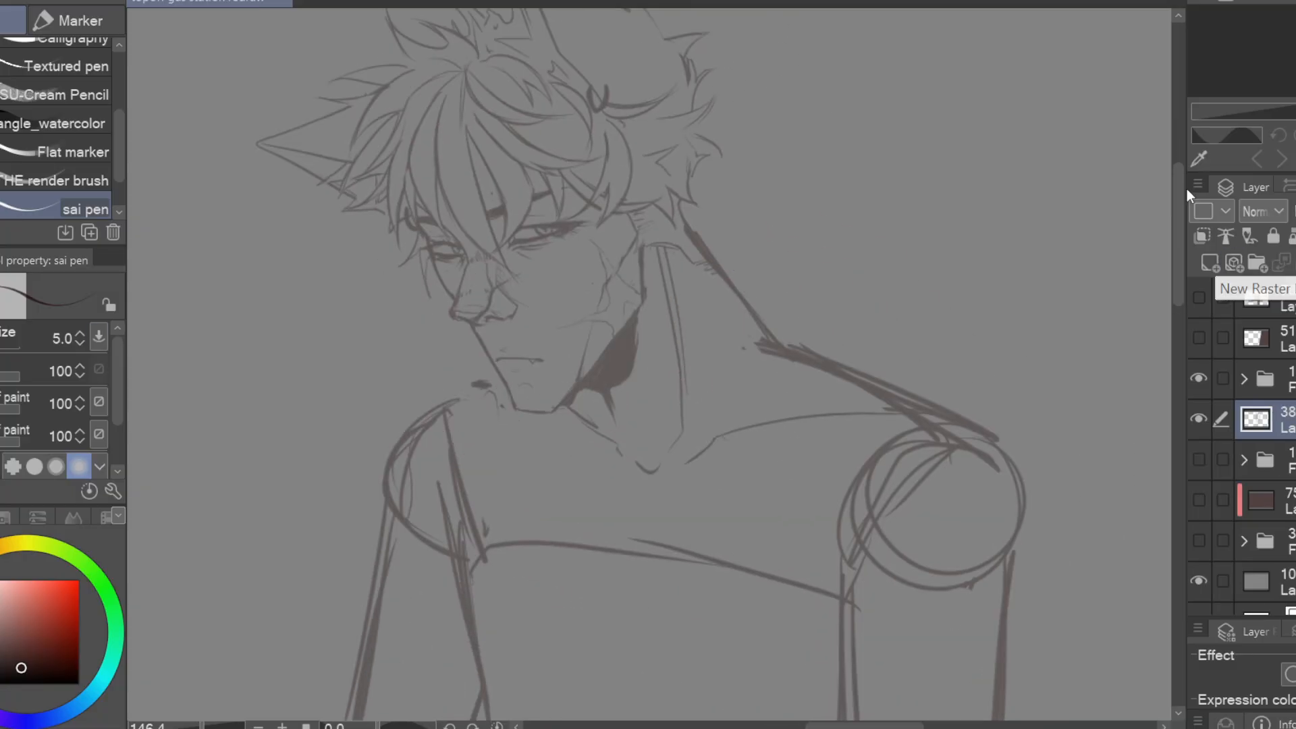
{"action": "key", "text": "ctrl+z"}
{"action": "key", "text": "m"}
{"action": "left_click_drag", "start_coordinate": [601, 445], "coordinate": [594, 432]}
{"action": "key", "text": "Delete"}
{"action": "key", "text": "ctrl+d"}
Outline the scarf's front wrap in angular strokes, from the far side of the chin across the chest
{"action": "key", "text": "p"}
{"action": "left_click_drag", "start_coordinate": [403, 412], "coordinate": [448, 500]}
{"action": "left_click_drag", "start_coordinate": [453, 501], "coordinate": [561, 536]}
{"action": "mouse_move", "coordinate": [570, 402]}
{"action": "left_mouse_down"}
{"action": "mouse_move", "coordinate": [651, 448]}
{"action": "mouse_move", "coordinate": [747, 530]}
{"action": "left_mouse_up"}
{"action": "left_click_drag", "start_coordinate": [581, 536], "coordinate": [658, 628]}
{"action": "left_click_drag", "start_coordinate": [748, 529], "coordinate": [754, 599]}
{"action": "left_click_drag", "start_coordinate": [658, 625], "coordinate": [751, 603]}
Sketch the scarf's short hanging end and redraw where the back wrap's lower edge meets the front wrap
{"action": "left_click_drag", "start_coordinate": [675, 486], "coordinate": [544, 430]}
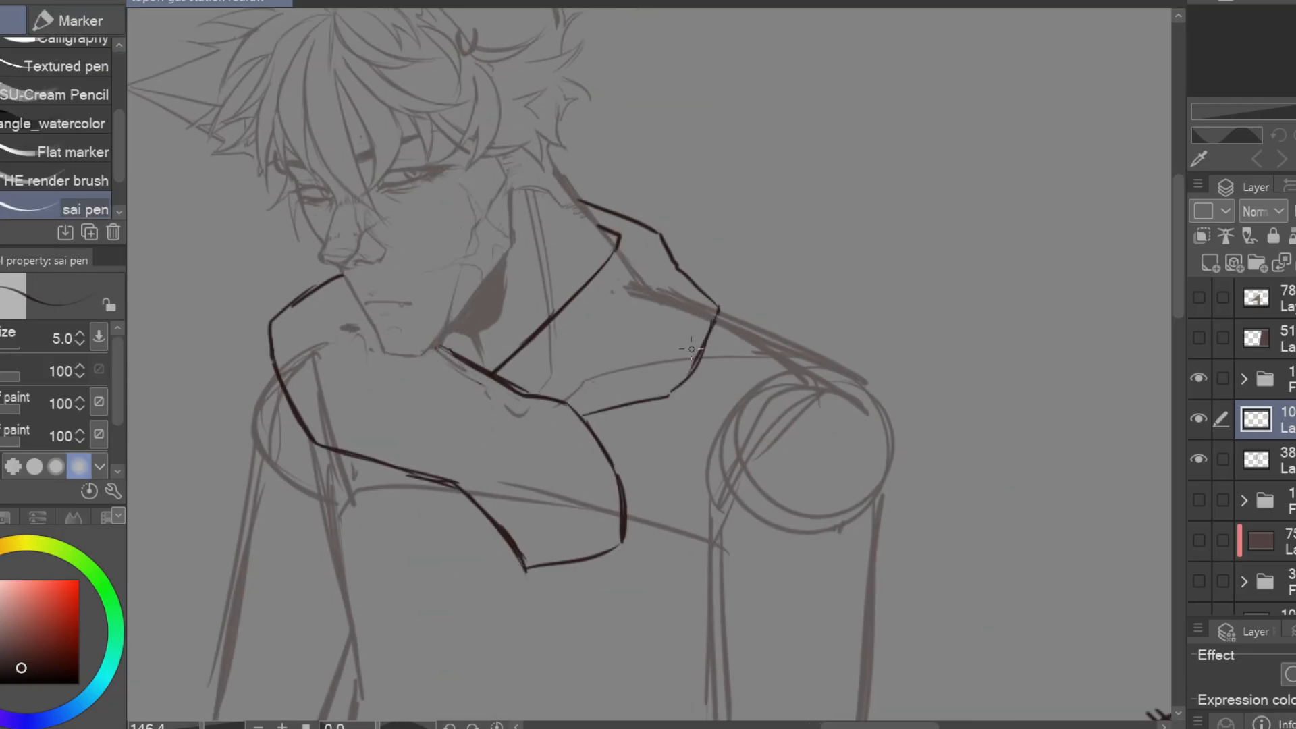
{"action": "left_click_drag", "start_coordinate": [510, 546], "coordinate": [496, 582]}
{"action": "key", "text": "e"}
{"action": "left_click_drag", "start_coordinate": [584, 414], "coordinate": [641, 404]}
{"action": "key", "text": "p"}
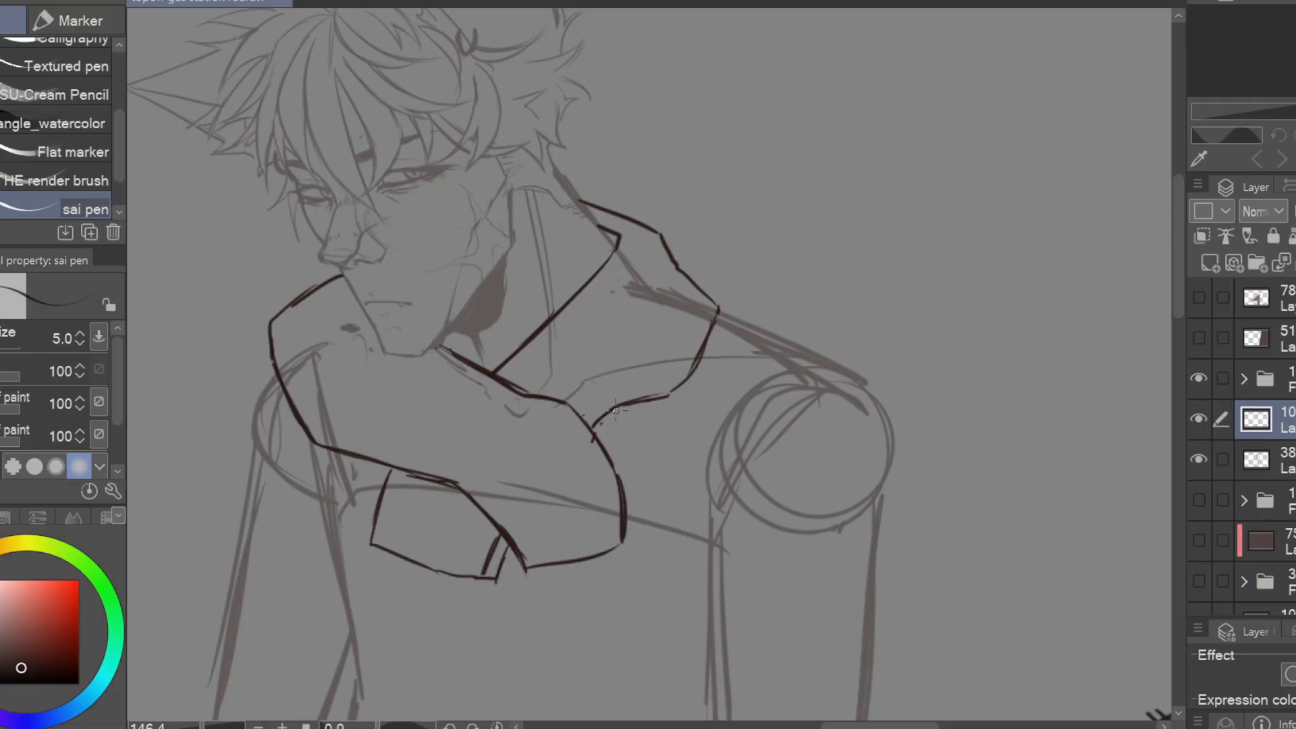
Redraw the hanging end's outer edge and narrow the scarf's far side by replacing its outer outline
{"action": "key", "text": "e"}
{"action": "left_click_drag", "start_coordinate": [390, 471], "coordinate": [371, 546]}
{"action": "key", "text": "p"}
{"action": "left_click_drag", "start_coordinate": [307, 291], "coordinate": [398, 471]}
{"action": "key", "text": "e"}
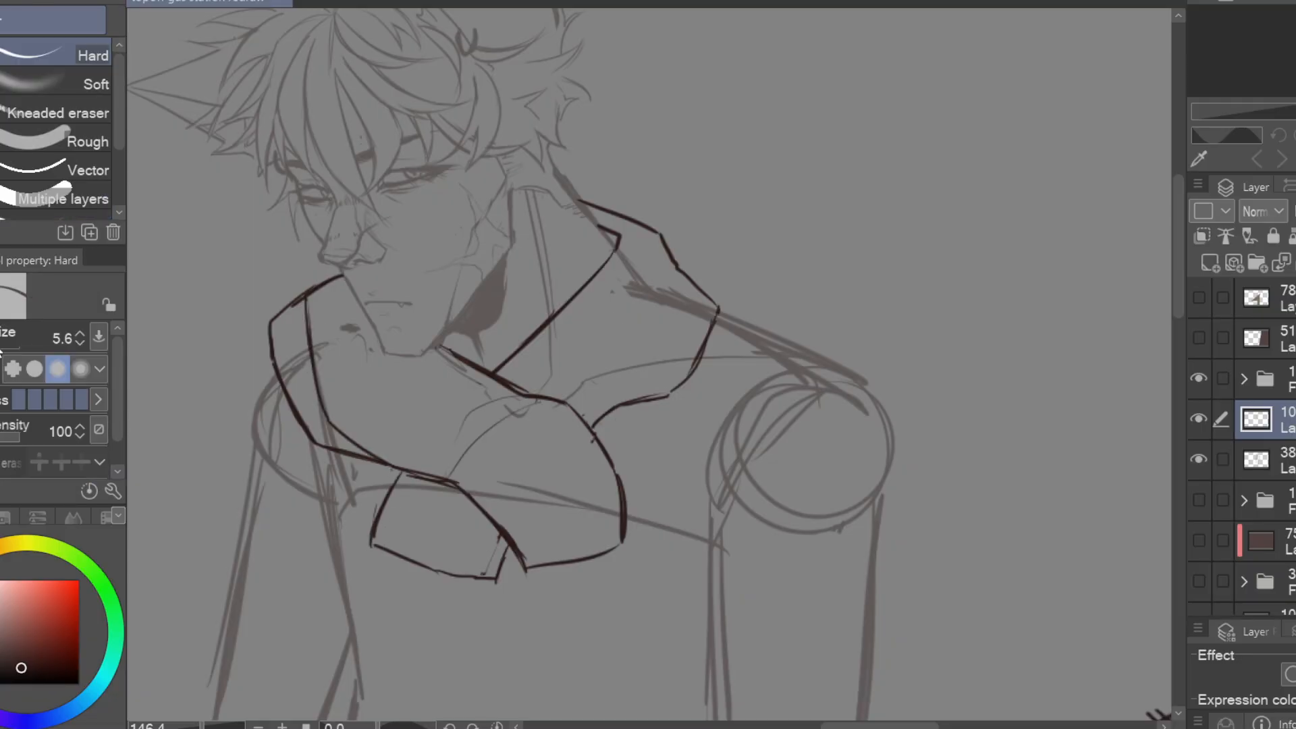
{"action": "left_click_drag", "start_coordinate": [270, 324], "coordinate": [317, 443]}
{"action": "key", "text": "p"}
Fill the dark gaps inside the scarf opening and refine its far edge beside the mouth
{"action": "left_click_drag", "start_coordinate": [442, 348], "coordinate": [484, 363]}
{"action": "left_click_drag", "start_coordinate": [606, 233], "coordinate": [617, 247]}
{"action": "left_click_drag", "start_coordinate": [473, 378], "coordinate": [565, 320]}
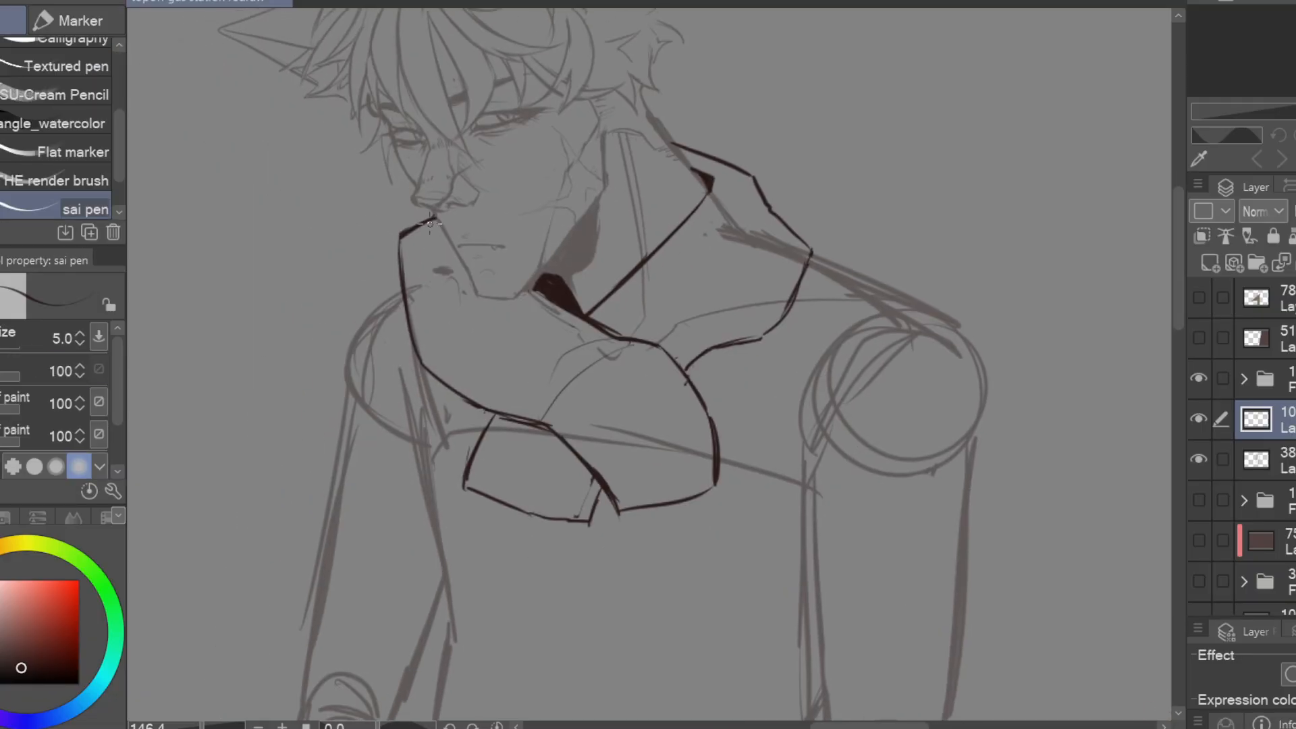
{"action": "key", "text": "e"}
{"action": "mouse_move", "coordinate": [436, 223]}
{"action": "left_mouse_down"}
{"action": "mouse_move", "coordinate": [417, 357]}
{"action": "mouse_move", "coordinate": [406, 317]}
{"action": "left_mouse_up"}
{"action": "key", "text": "p"}
{"action": "left_click_drag", "start_coordinate": [413, 295], "coordinate": [440, 379]}
Draw a curved crease in the scarf's back wrap near the shoulder
{"action": "key", "text": "e"}
{"action": "key", "text": "p"}
{"action": "left_click_drag", "start_coordinate": [742, 270], "coordinate": [688, 324]}
{"action": "left_click_drag", "start_coordinate": [706, 253], "coordinate": [669, 349]}
{"action": "left_click_drag", "start_coordinate": [712, 262], "coordinate": [669, 349]}
Lower the character sketch layer's opacity to 12% and start adding stitch marks on the scarf layer
{"action": "left_click", "coordinate": [1283, 460]}
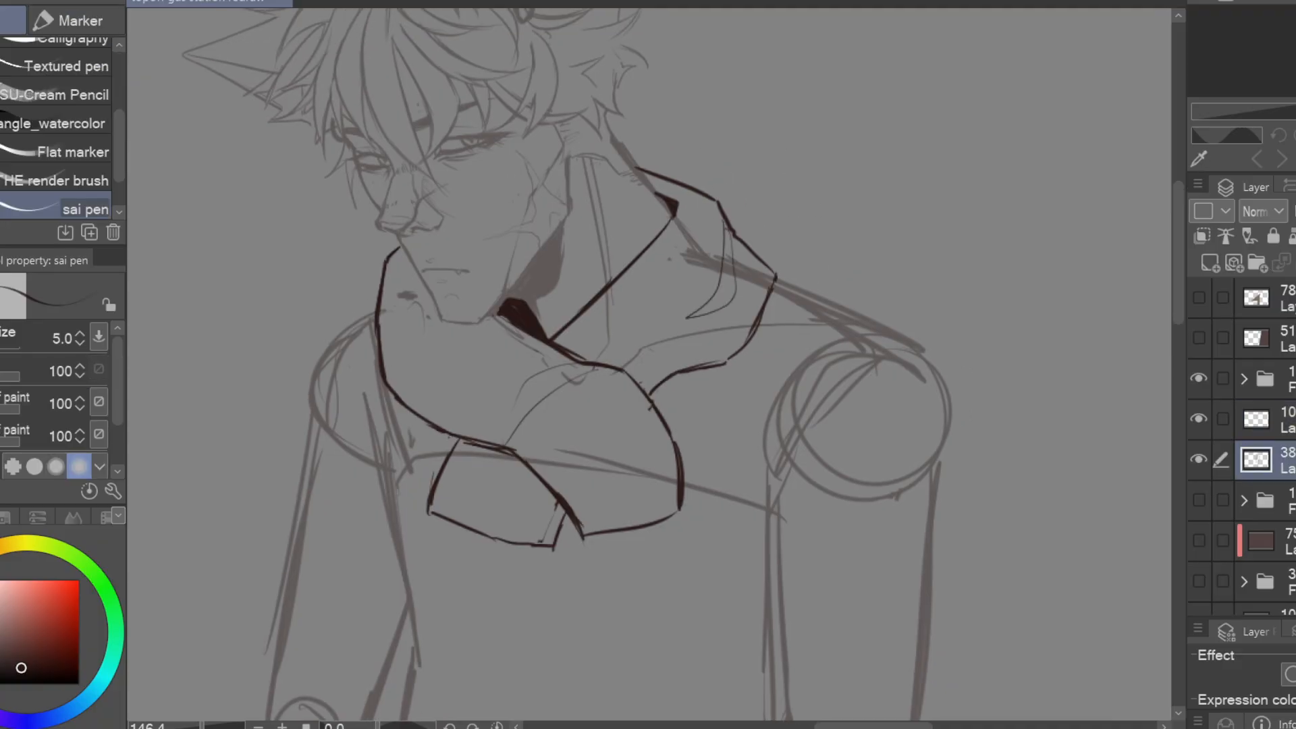
{"action": "left_click_drag", "start_coordinate": [1295, 212], "coordinate": [1292, 211]}
{"action": "left_click", "coordinate": [1283, 419]}
{"action": "left_click_drag", "start_coordinate": [519, 428], "coordinate": [530, 436]}
{"action": "left_click_drag", "start_coordinate": [421, 540], "coordinate": [421, 553]}
{"action": "left_click_drag", "start_coordinate": [511, 506], "coordinate": [292, 361]}
Redraw the hanging end's side edge and add more stitch marks along the scarf's outline
{"action": "key", "text": "e"}
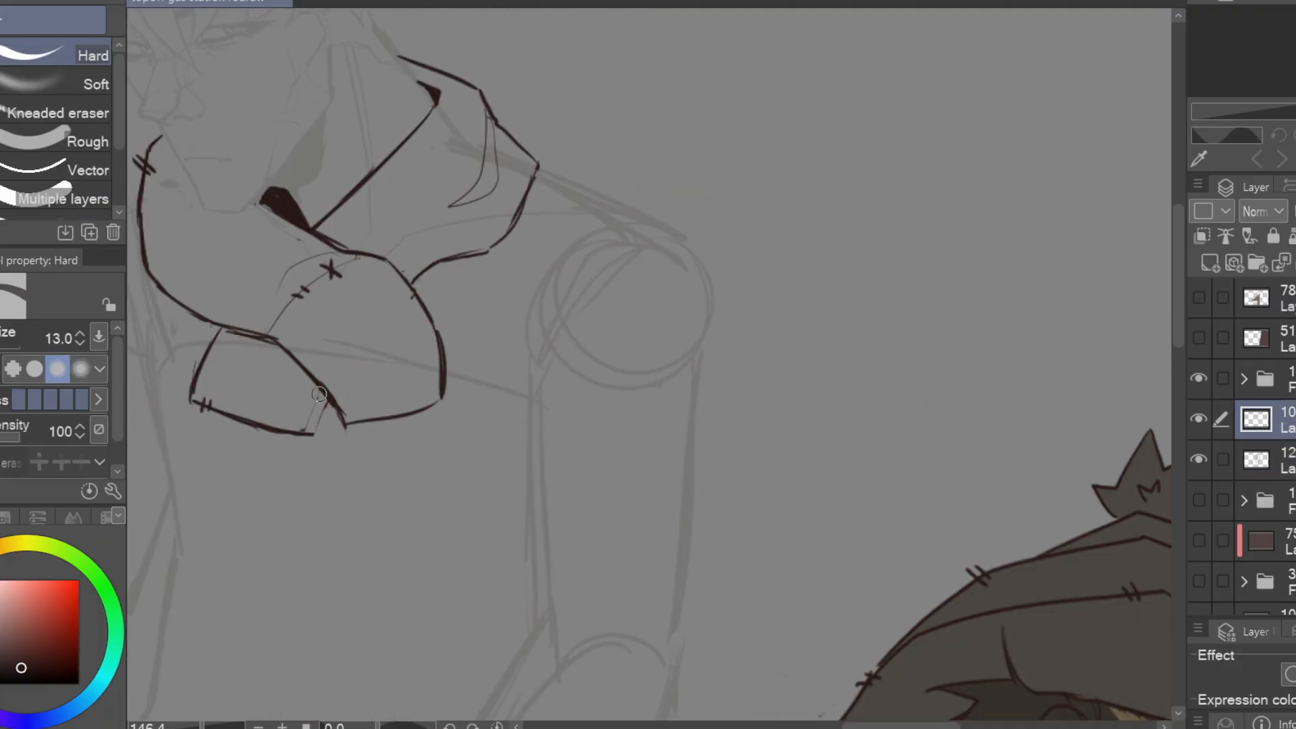
{"action": "key", "text": "p"}
{"action": "left_click_drag", "start_coordinate": [330, 403], "coordinate": [311, 436]}
{"action": "mouse_move", "coordinate": [395, 304]}
{"action": "left_mouse_down"}
{"action": "mouse_move", "coordinate": [655, 445]}
{"action": "mouse_move", "coordinate": [607, 563]}
{"action": "left_mouse_up"}
{"action": "key", "text": "e"}
{"action": "key", "text": "p"}
{"action": "mouse_move", "coordinate": [675, 440]}
{"action": "left_mouse_down"}
{"action": "mouse_move", "coordinate": [613, 538]}
{"action": "mouse_move", "coordinate": [676, 441]}
{"action": "left_mouse_up"}
{"action": "left_click_drag", "start_coordinate": [675, 432], "coordinate": [643, 482]}
{"action": "left_click_drag", "start_coordinate": [696, 268], "coordinate": [693, 283]}
Erase part of the scarf's lower front edge and add a new raster layer for the coat
{"action": "left_click_drag", "start_coordinate": [775, 441], "coordinate": [867, 403]}
{"action": "key", "text": "e"}
{"action": "left_click_drag", "start_coordinate": [634, 594], "coordinate": [550, 572]}
{"action": "key", "text": "ctrl+shift+n"}
{"action": "scroll", "coordinate": [662, 399], "scroll_direction": "down", "scroll_amount": 4}
{"action": "key", "text": "p"}
{"action": "scroll", "coordinate": [662, 399], "scroll_direction": "up", "scroll_amount": 3}
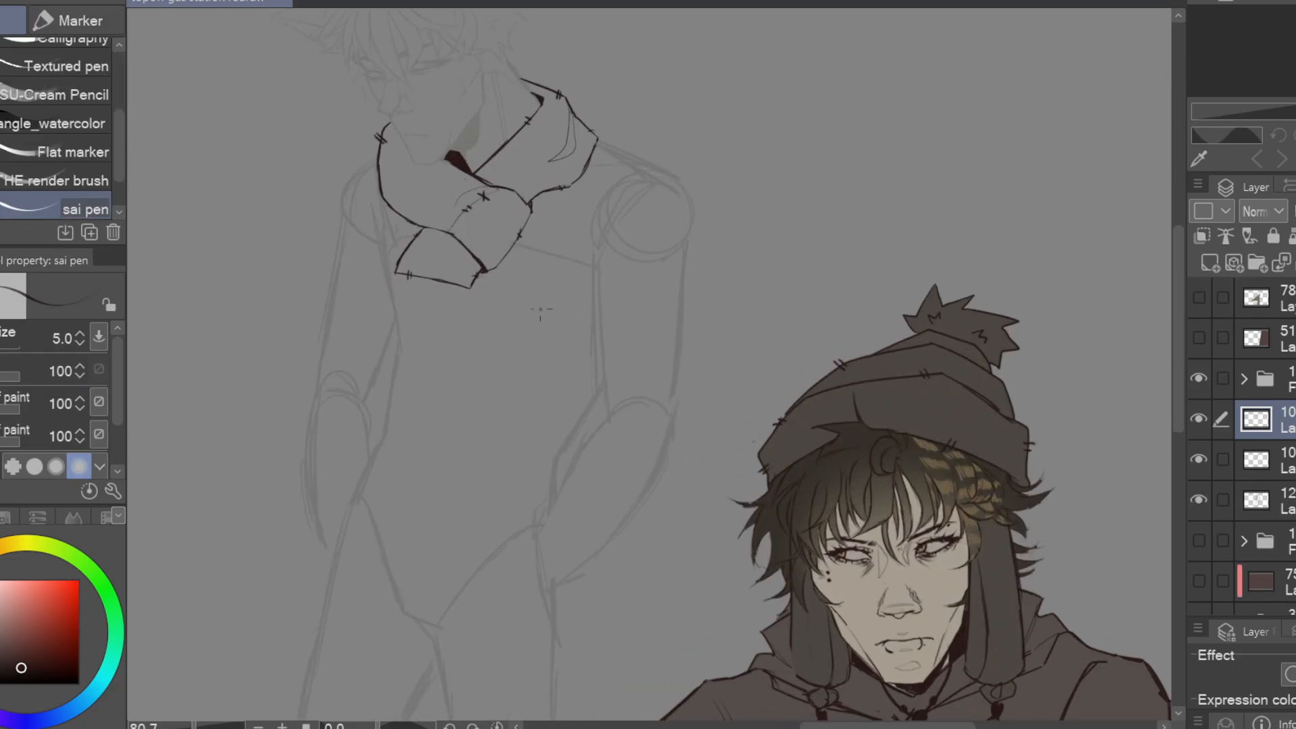
Sketch the coat's far collar and the long front edges running down from the scarf
{"action": "left_click_drag", "start_coordinate": [541, 312], "coordinate": [611, 290]}
{"action": "left_click_drag", "start_coordinate": [454, 145], "coordinate": [428, 163]}
{"action": "left_click_drag", "start_coordinate": [434, 264], "coordinate": [471, 387]}
{"action": "left_click_drag", "start_coordinate": [471, 386], "coordinate": [513, 298]}
{"action": "left_click_drag", "start_coordinate": [511, 293], "coordinate": [483, 414]}
{"action": "mouse_move", "coordinate": [483, 415]}
{"action": "left_mouse_down"}
{"action": "mouse_move", "coordinate": [462, 434]}
{"action": "mouse_move", "coordinate": [447, 518]}
{"action": "left_mouse_up"}
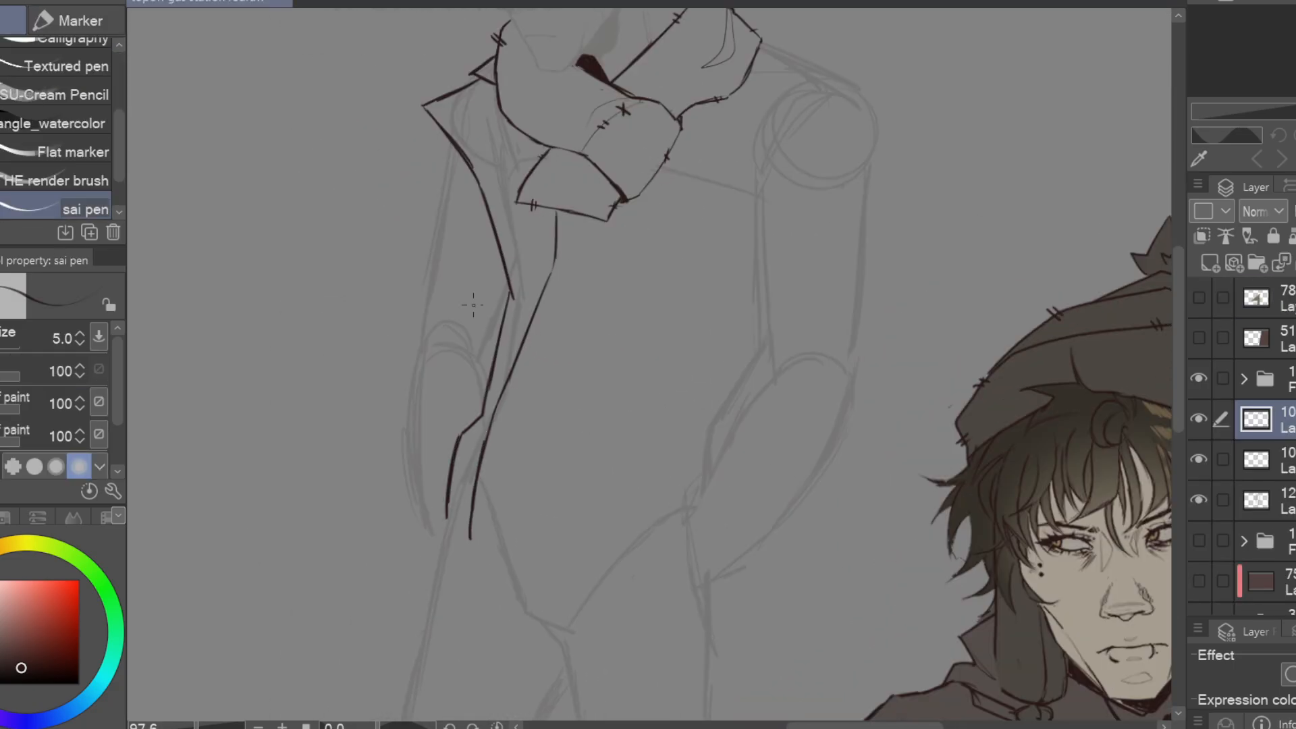
Close the lower end of the coat's front strip with a pointed tip and clean up the far lapel corner
{"action": "key", "text": "e"}
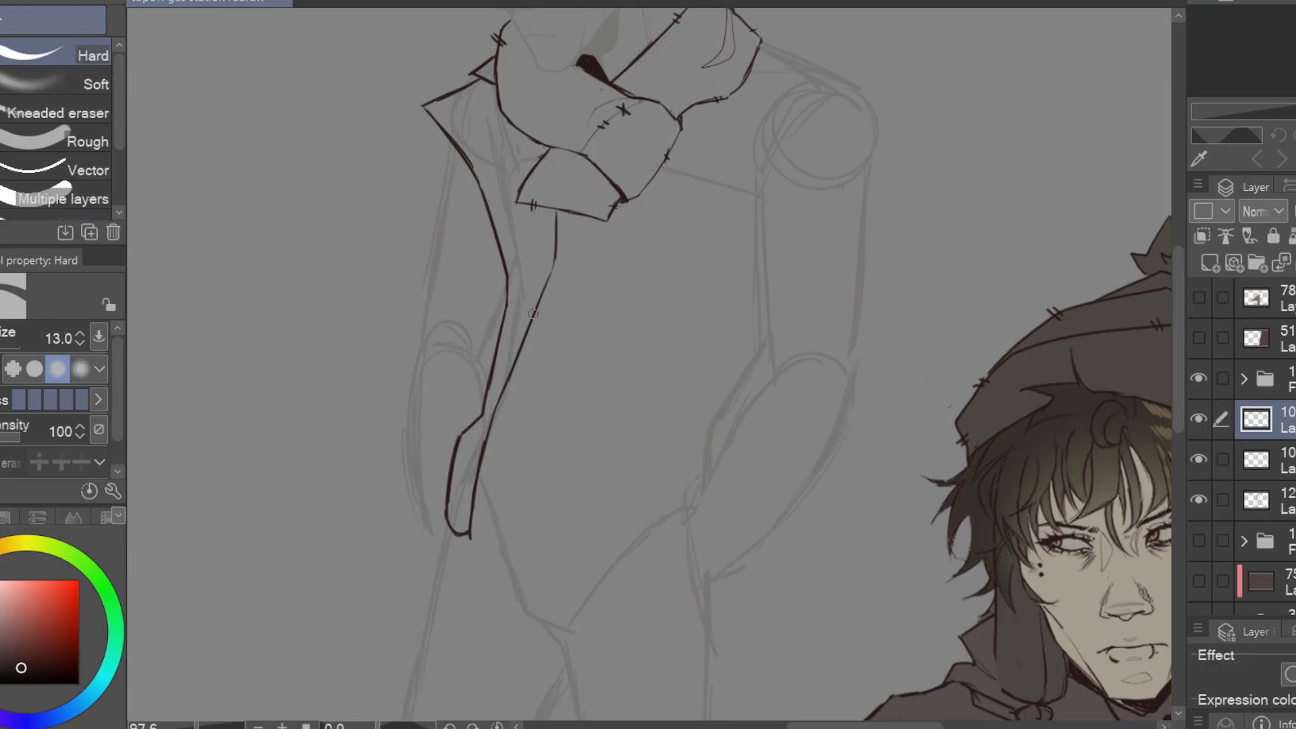
{"action": "key", "text": "p"}
{"action": "key", "text": "e"}
{"action": "key", "text": "p"}
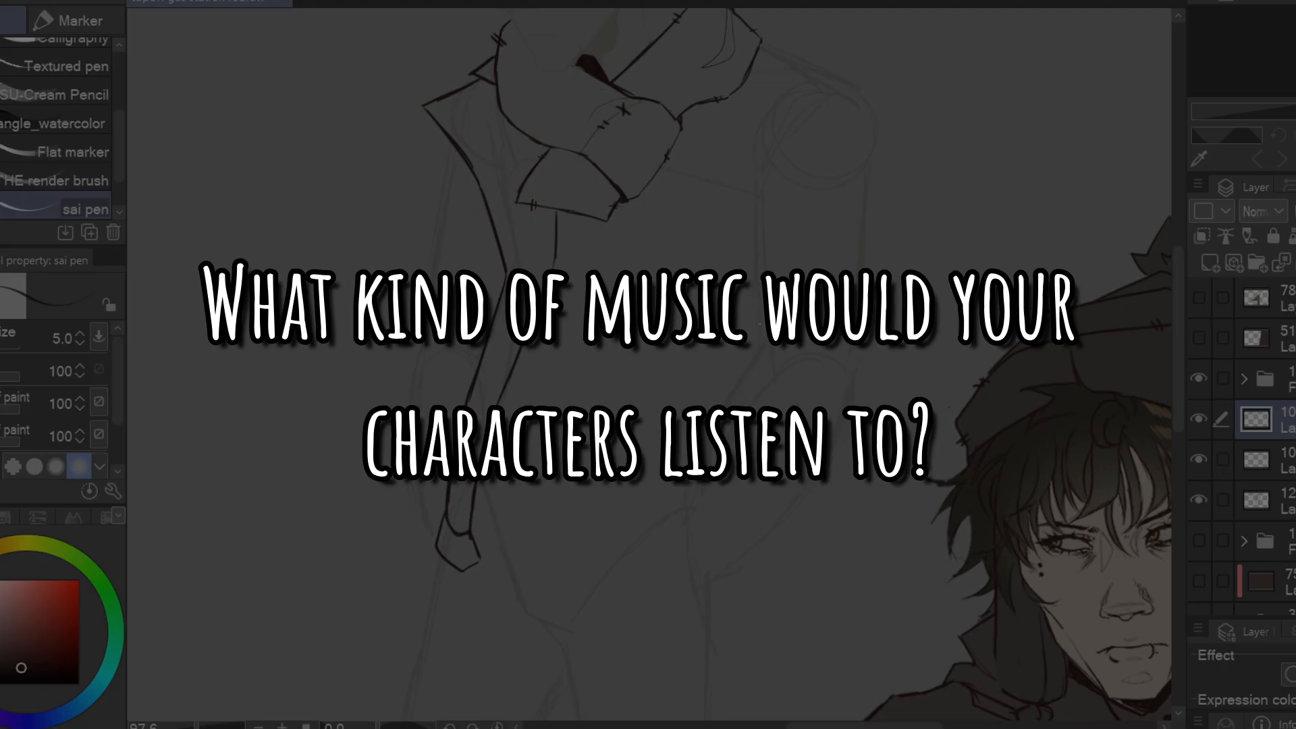
{"action": "key", "text": "e"}
{"action": "left_click_drag", "start_coordinate": [423, 106], "coordinate": [473, 84]}
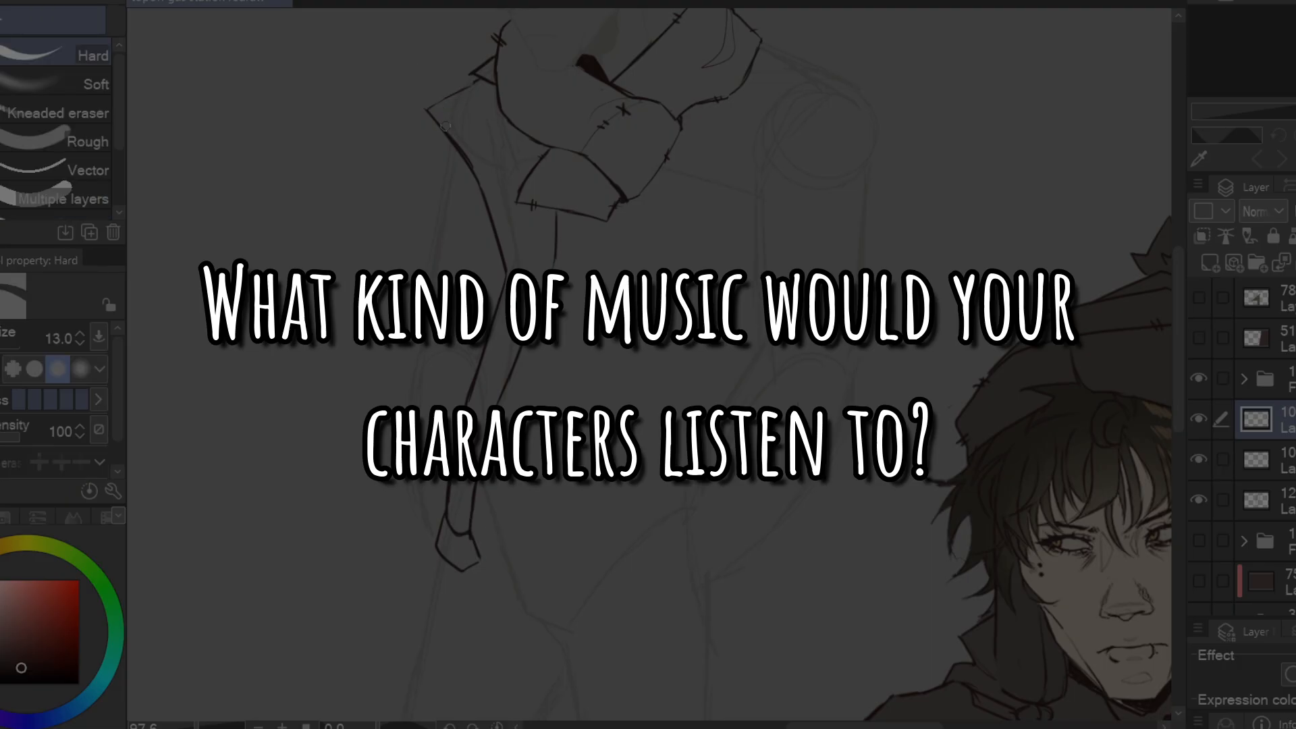
Draw the coat's far sleeve from the collar to the elbow with its fabric folds
{"action": "key", "text": "p"}
{"action": "left_click_drag", "start_coordinate": [446, 142], "coordinate": [429, 234]}
{"action": "left_click_drag", "start_coordinate": [426, 236], "coordinate": [406, 311]}
{"action": "left_click_drag", "start_coordinate": [407, 371], "coordinate": [463, 352]}
{"action": "left_click_drag", "start_coordinate": [478, 245], "coordinate": [488, 314]}
Sketch the coat's near collar flap from the scarf and shoulder down to the chest
{"action": "left_click_drag", "start_coordinate": [963, 342], "coordinate": [798, 437]}
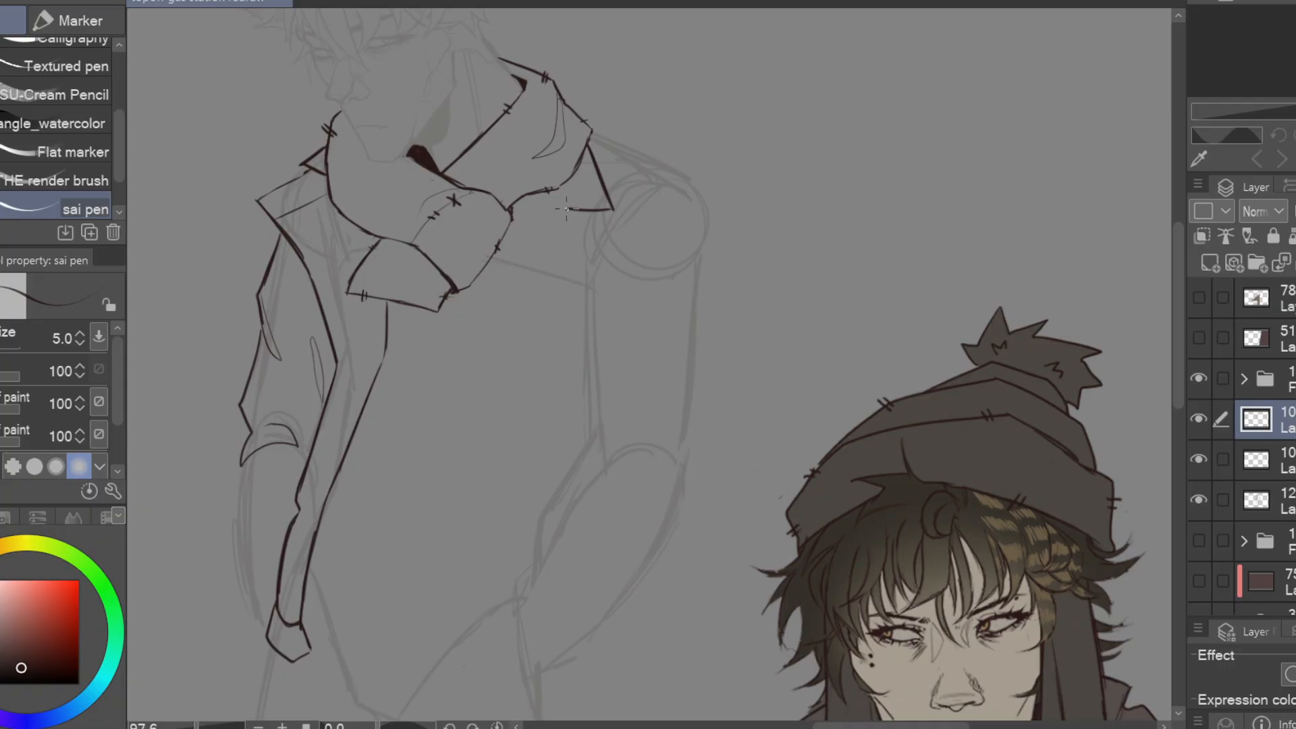
{"action": "left_click_drag", "start_coordinate": [566, 209], "coordinate": [511, 218]}
{"action": "key", "text": "e"}
{"action": "left_click_drag", "start_coordinate": [507, 237], "coordinate": [473, 346]}
{"action": "key", "text": "p"}
{"action": "key", "text": "e"}
{"action": "key", "text": "p"}
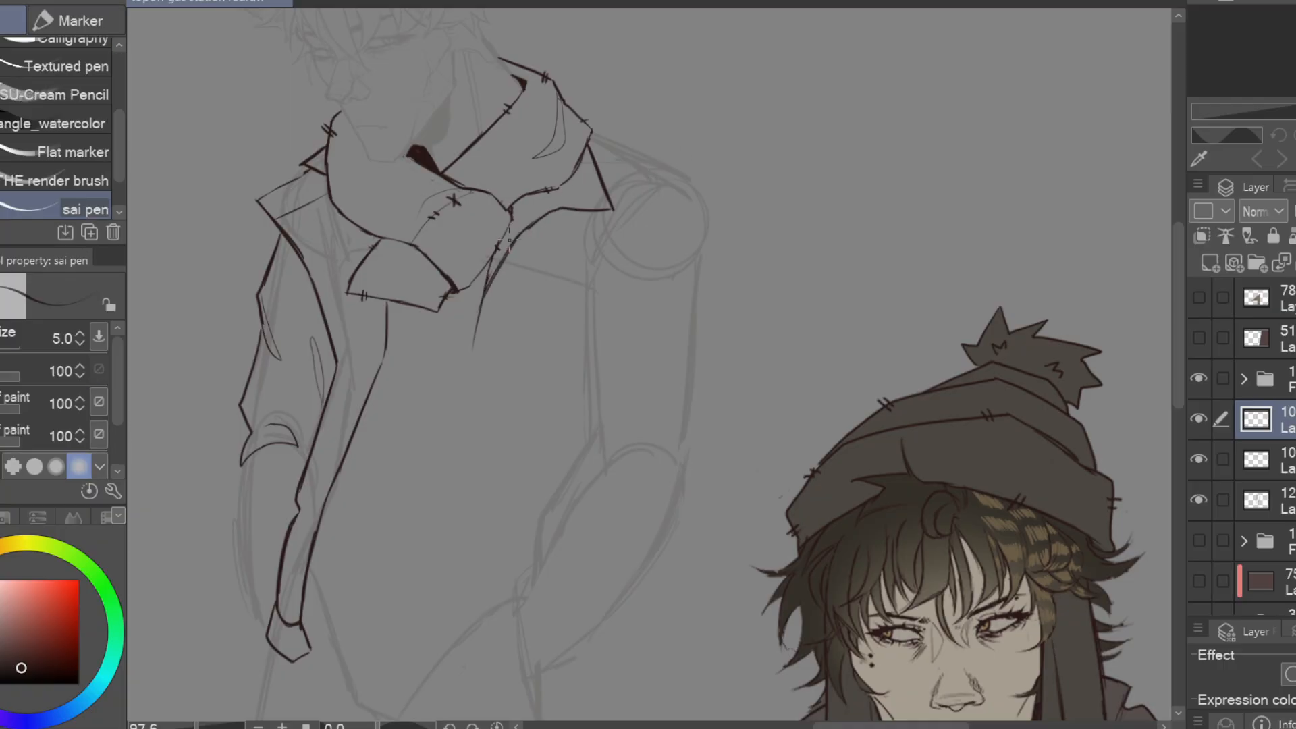
Draw the coat's near front edge and lower body outline from the scarf down to the hem
{"action": "left_click_drag", "start_coordinate": [509, 240], "coordinate": [616, 122]}
{"action": "left_click_drag", "start_coordinate": [586, 194], "coordinate": [551, 431]}
{"action": "key", "text": "e"}
{"action": "mouse_move", "coordinate": [705, 322]}
{"action": "left_mouse_down"}
{"action": "mouse_move", "coordinate": [700, 521]}
{"action": "mouse_move", "coordinate": [690, 363]}
{"action": "left_mouse_up"}
{"action": "key", "text": "p"}
{"action": "left_click_drag", "start_coordinate": [690, 365], "coordinate": [638, 403]}
{"action": "left_click_drag", "start_coordinate": [683, 374], "coordinate": [661, 424]}
{"action": "left_click_drag", "start_coordinate": [661, 425], "coordinate": [692, 541]}
{"action": "left_click_drag", "start_coordinate": [692, 540], "coordinate": [576, 593]}
Select the coat's lower lines, shift them into place with a free transform, and clear the selection
{"action": "key", "text": "m"}
{"action": "mouse_move", "coordinate": [500, 607]}
{"action": "left_mouse_down"}
{"action": "mouse_move", "coordinate": [706, 645]}
{"action": "mouse_move", "coordinate": [514, 623]}
{"action": "left_mouse_up"}
{"action": "key", "text": "ctrl+t"}
{"action": "left_click_drag", "start_coordinate": [665, 534], "coordinate": [665, 525]}
{"action": "key", "text": "Return"}
{"action": "left_click_drag", "start_coordinate": [755, 405], "coordinate": [662, 433]}
{"action": "key", "text": "Return"}
{"action": "key", "text": "ctrl+d"}
Clean up the near side's lower coat lines and add the narrow pocket and ribbed hem details
{"action": "key", "text": "e"}
{"action": "left_click_drag", "start_coordinate": [585, 499], "coordinate": [602, 544]}
{"action": "key", "text": "p"}
{"action": "left_click_drag", "start_coordinate": [598, 539], "coordinate": [550, 560]}
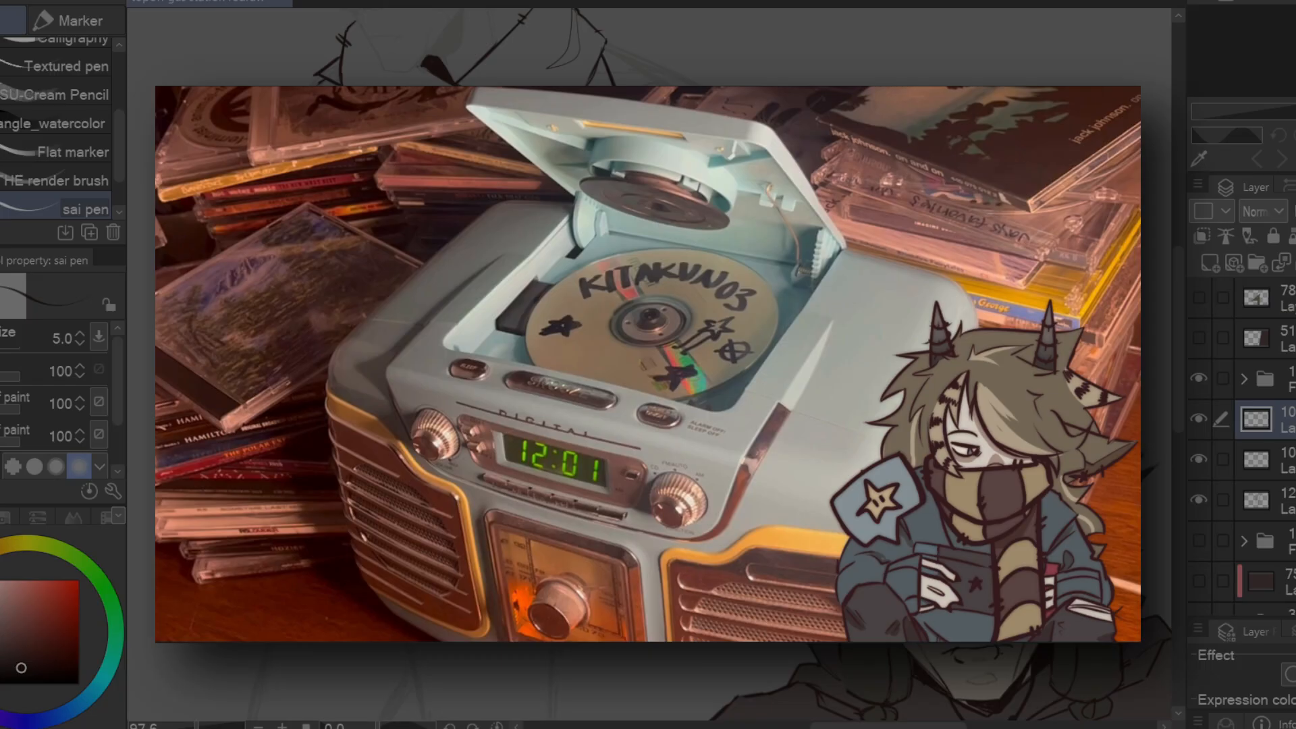
{"action": "key", "text": "e"}
{"action": "key", "text": "p"}
{"action": "left_click_drag", "start_coordinate": [482, 468], "coordinate": [398, 552]}
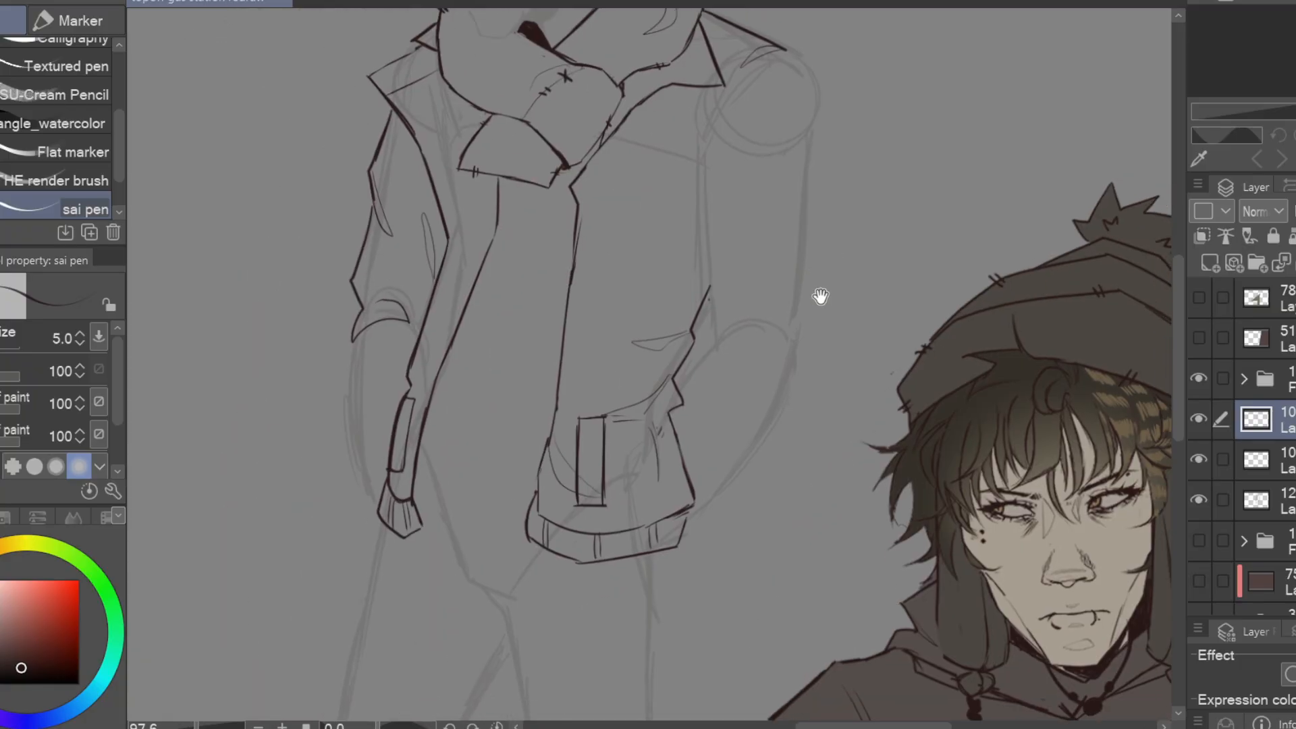
Sketch the near sleeve's jagged outline and folds from the shoulder to the cuff, cleaning up stray lines near the hem
{"action": "left_click_drag", "start_coordinate": [620, 235], "coordinate": [685, 112]}
{"action": "left_click_drag", "start_coordinate": [638, 253], "coordinate": [650, 332]}
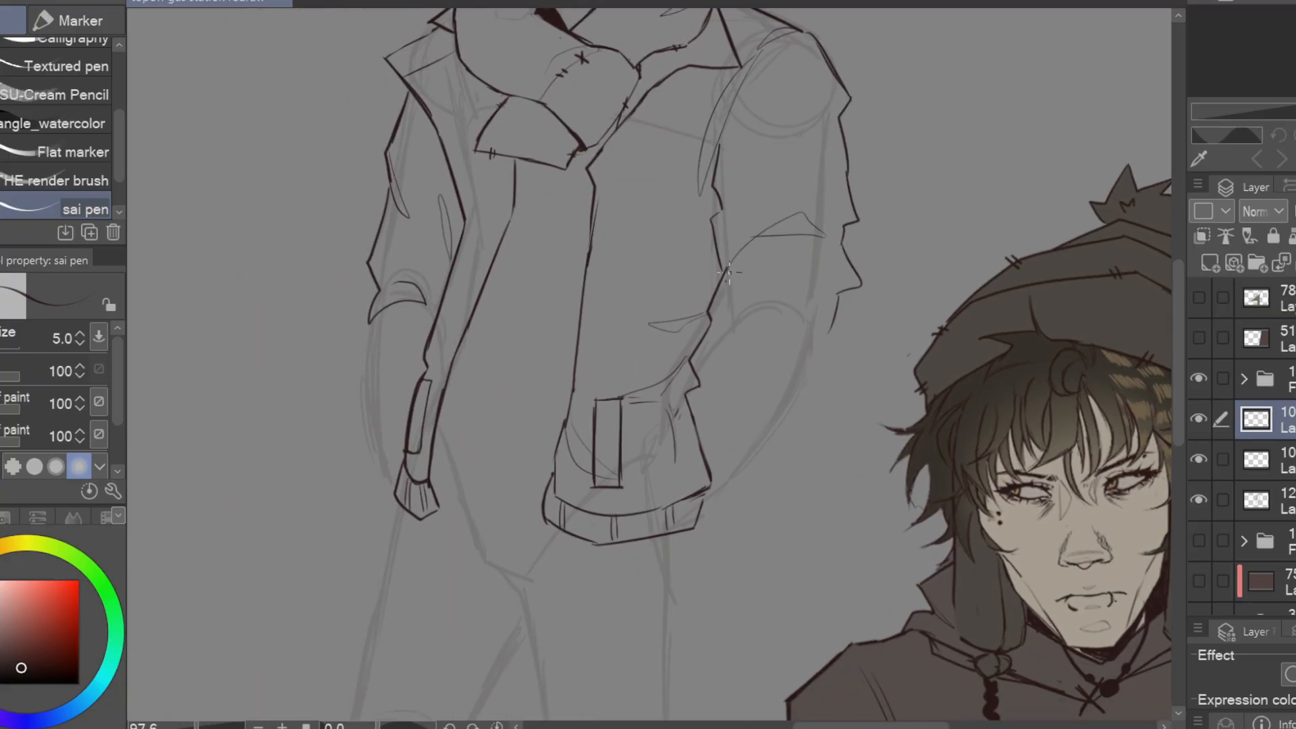
{"action": "key", "text": "e"}
{"action": "mouse_move", "coordinate": [736, 317]}
{"action": "left_mouse_down"}
{"action": "mouse_move", "coordinate": [695, 405]}
{"action": "mouse_move", "coordinate": [703, 533]}
{"action": "left_mouse_up"}
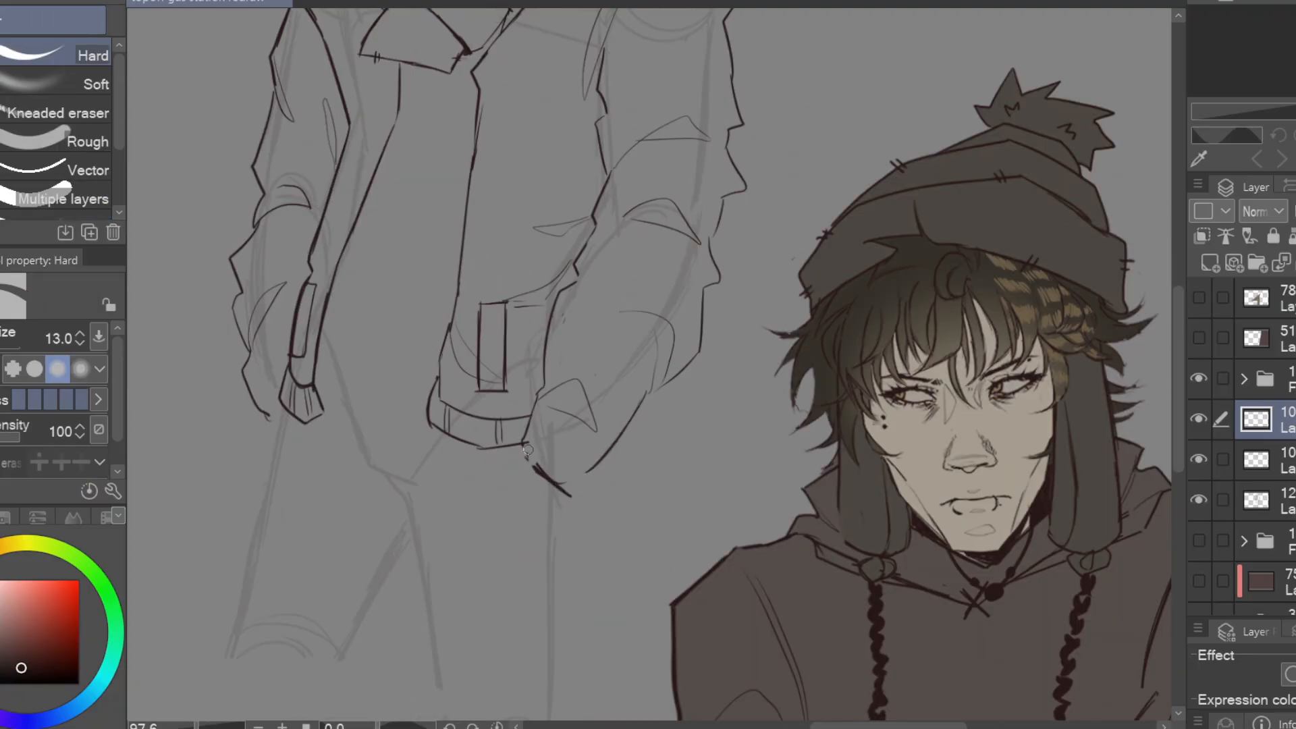
{"action": "key", "text": "p"}
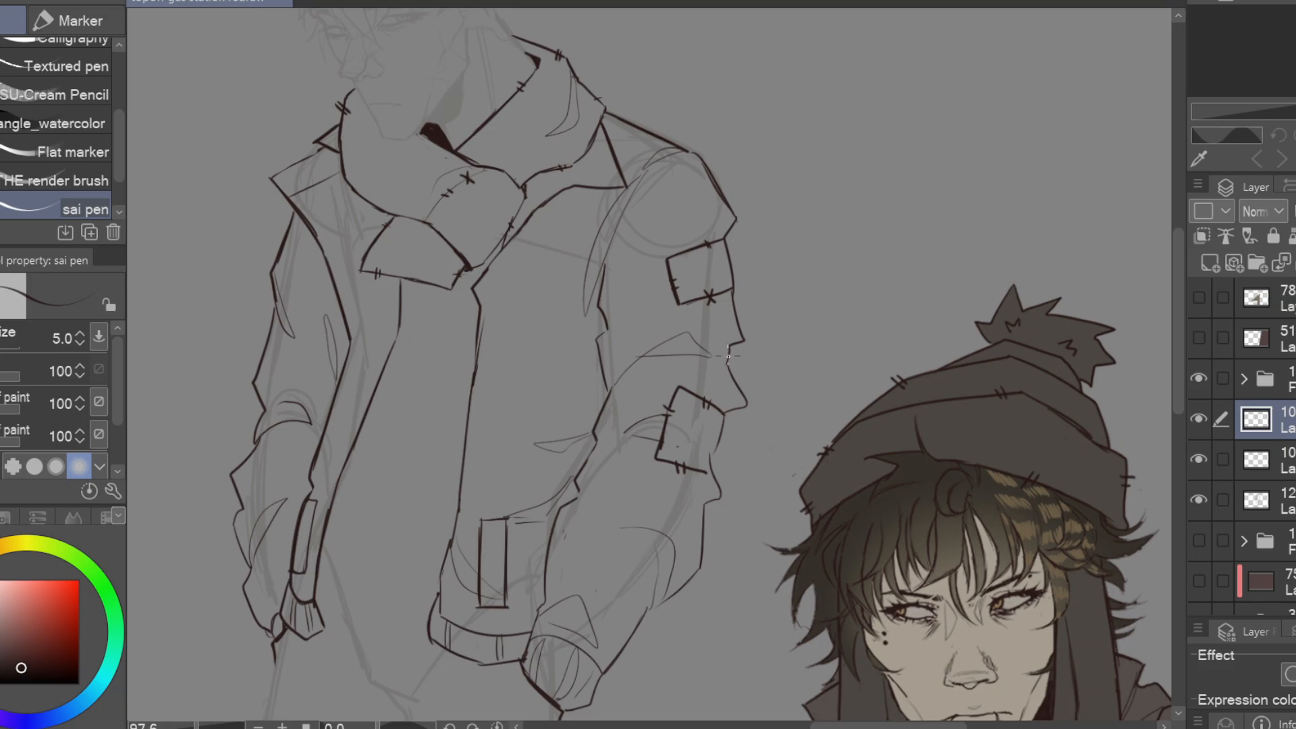
Draw stitched patches on the coat's near sleeve, chest and far sleeve, erasing overlapping lines
{"action": "left_click_drag", "start_coordinate": [725, 413], "coordinate": [710, 473]}
{"action": "left_click_drag", "start_coordinate": [709, 411], "coordinate": [788, 427]}
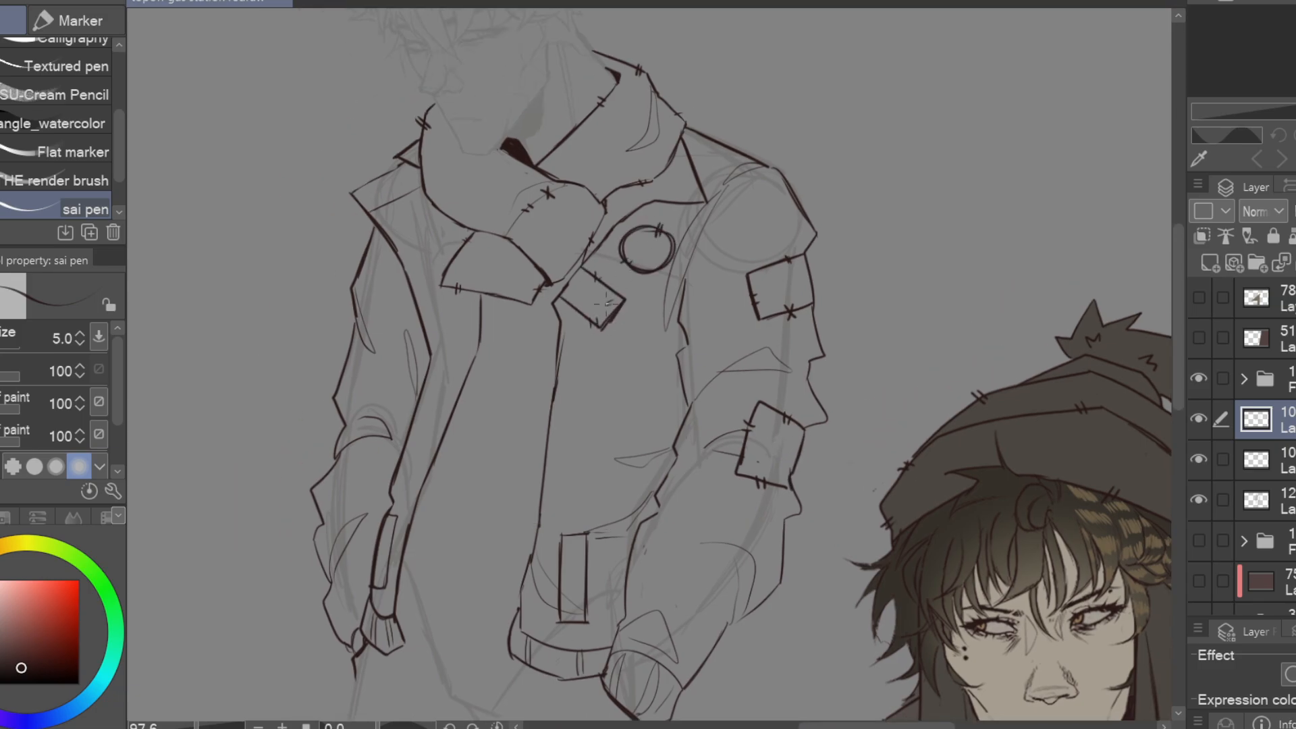
{"action": "left_click_drag", "start_coordinate": [365, 384], "coordinate": [373, 413]}
{"action": "key", "text": "e"}
{"action": "mouse_move", "coordinate": [387, 383]}
{"action": "left_mouse_down"}
{"action": "mouse_move", "coordinate": [375, 406]}
{"action": "mouse_move", "coordinate": [406, 401]}
{"action": "left_mouse_up"}
{"action": "key", "text": "p"}
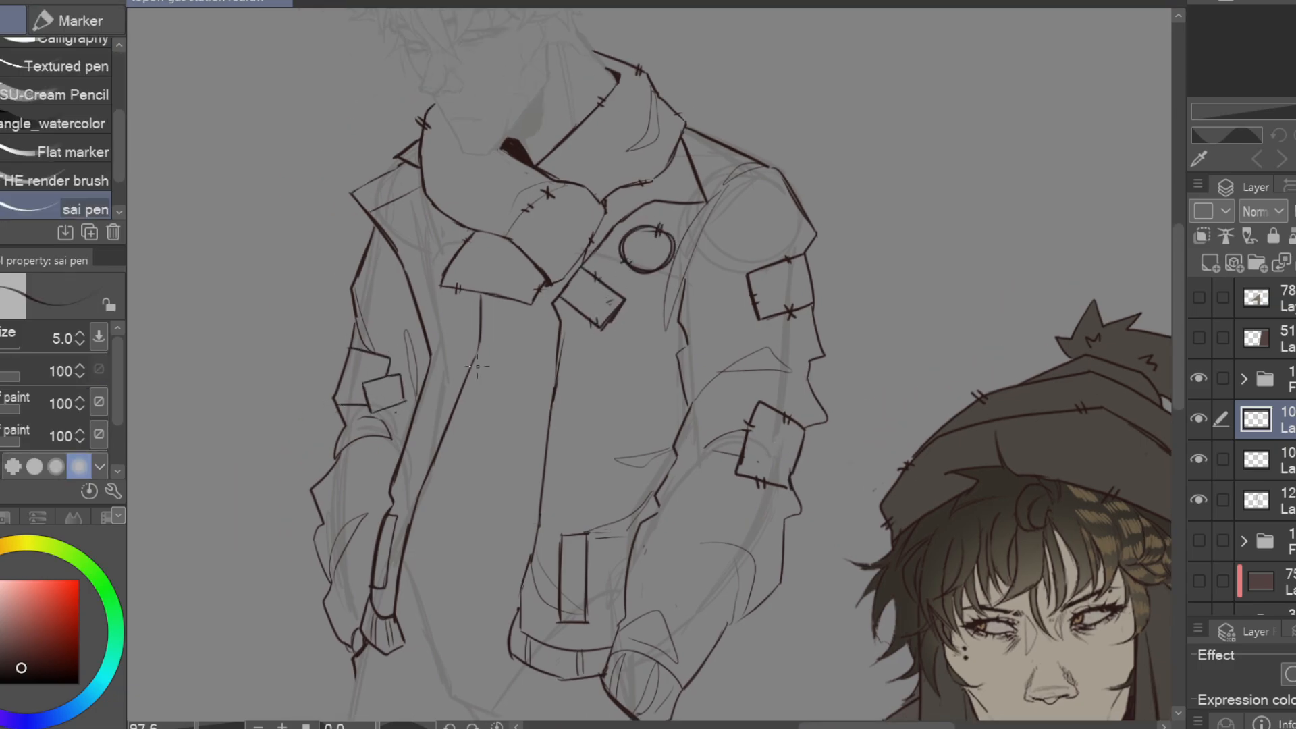
Draw the inner garment's edge along the near coat front, ending in a point below the ribbed hem
{"action": "left_click_drag", "start_coordinate": [643, 230], "coordinate": [617, 362]}
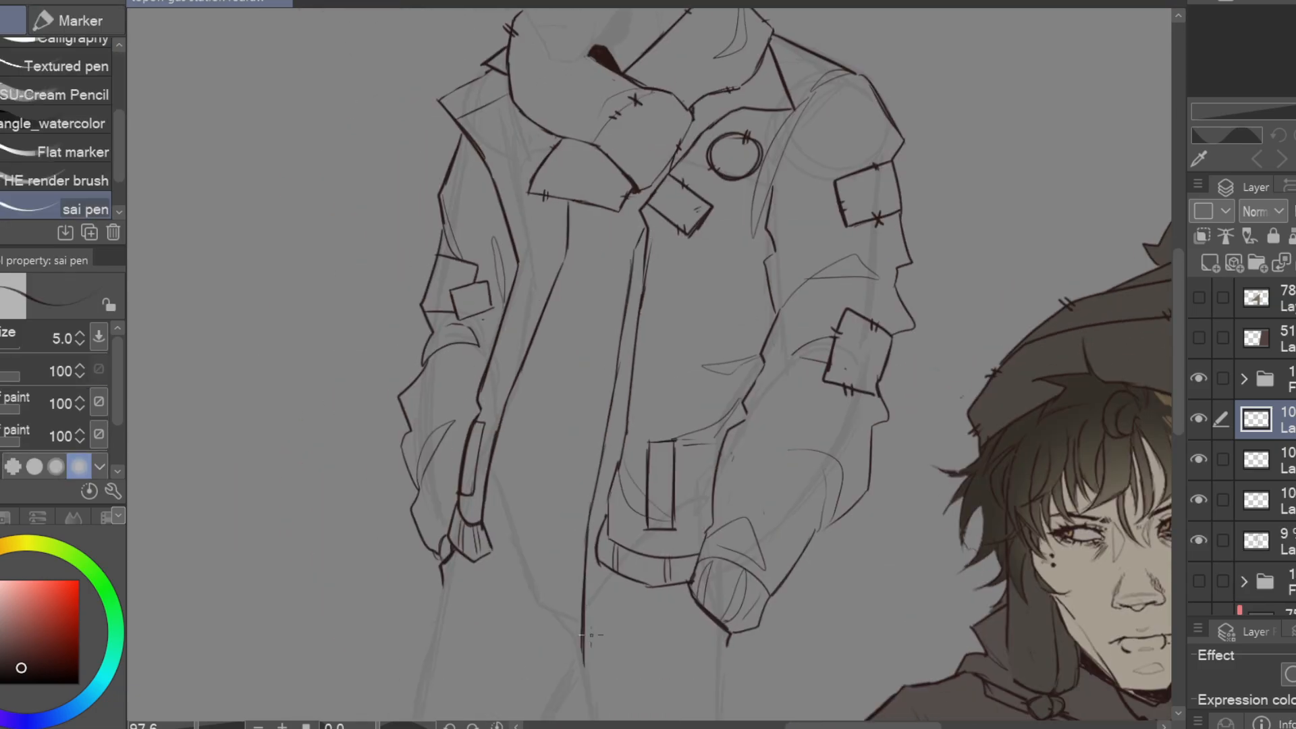
{"action": "left_click_drag", "start_coordinate": [591, 634], "coordinate": [546, 540]}
{"action": "key", "text": "e"}
{"action": "key", "text": "p"}
{"action": "left_click_drag", "start_coordinate": [562, 483], "coordinate": [532, 570]}
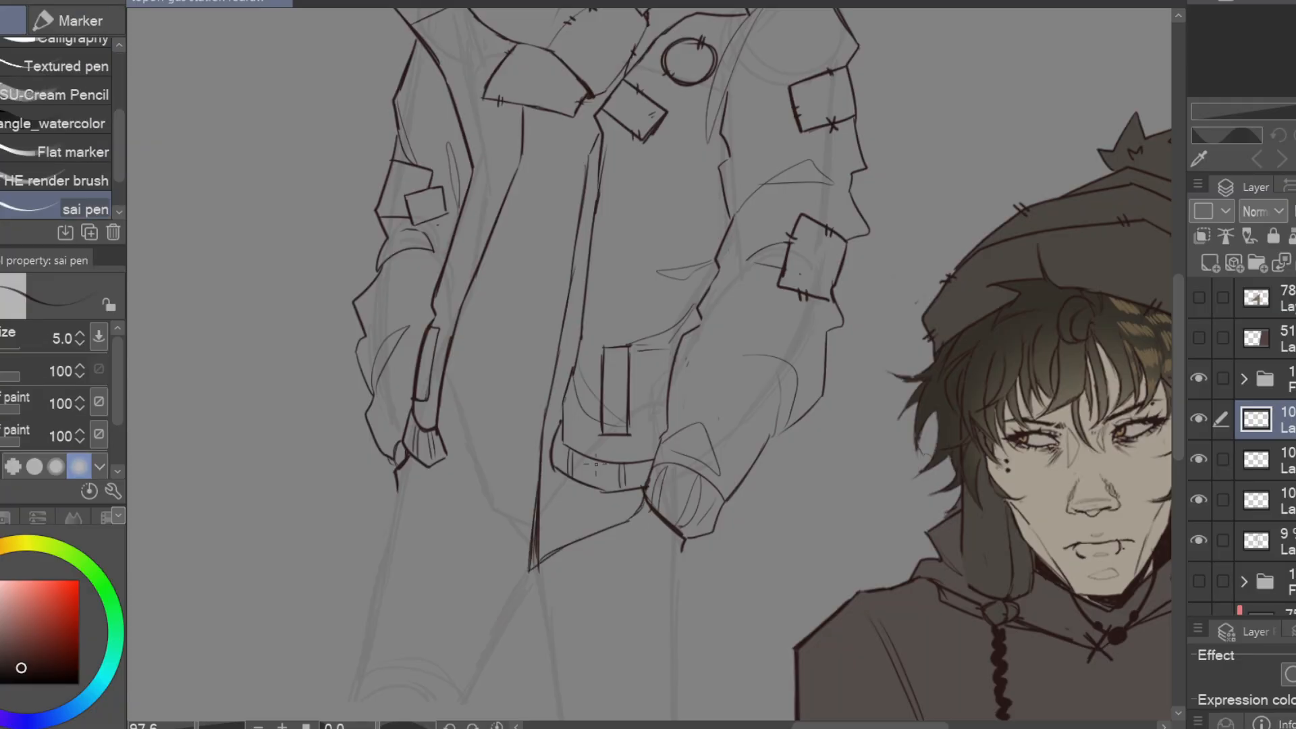
Draw the inner garment's long pointed tip below the coat's far cuff and clean up its edges
{"action": "key", "text": "e"}
{"action": "key", "text": "p"}
{"action": "left_click_drag", "start_coordinate": [407, 465], "coordinate": [452, 540]}
{"action": "left_click_drag", "start_coordinate": [466, 438], "coordinate": [452, 532]}
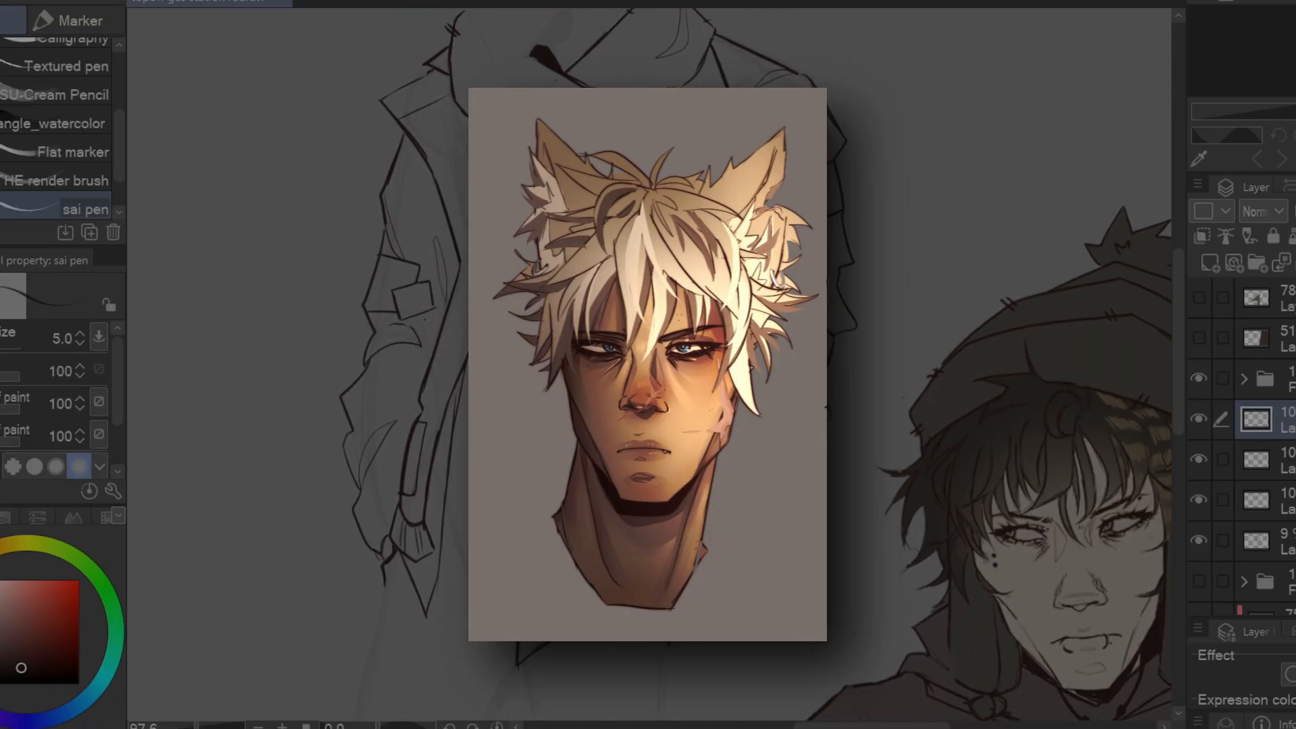
{"action": "left_click_drag", "start_coordinate": [468, 361], "coordinate": [439, 644]}
{"action": "key", "text": "e"}
{"action": "key", "text": "p"}
{"action": "key", "text": "e"}
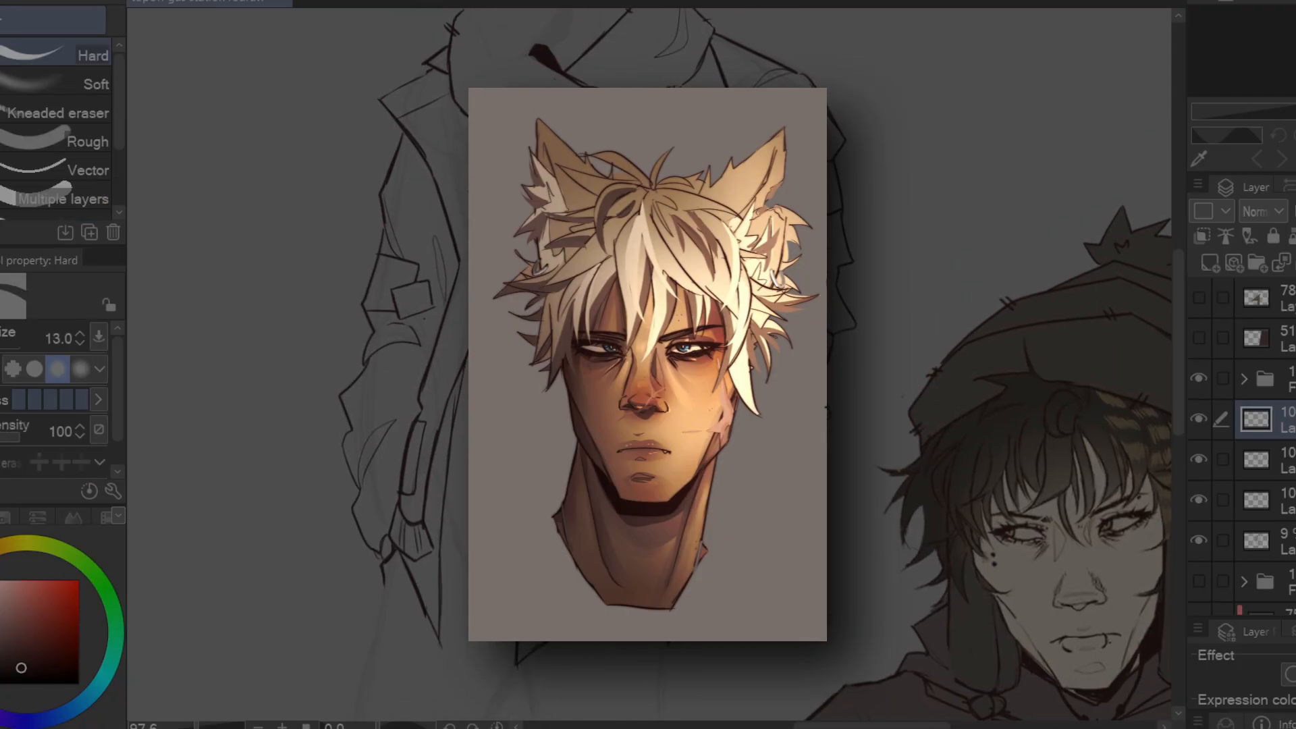
{"action": "key", "text": "p"}
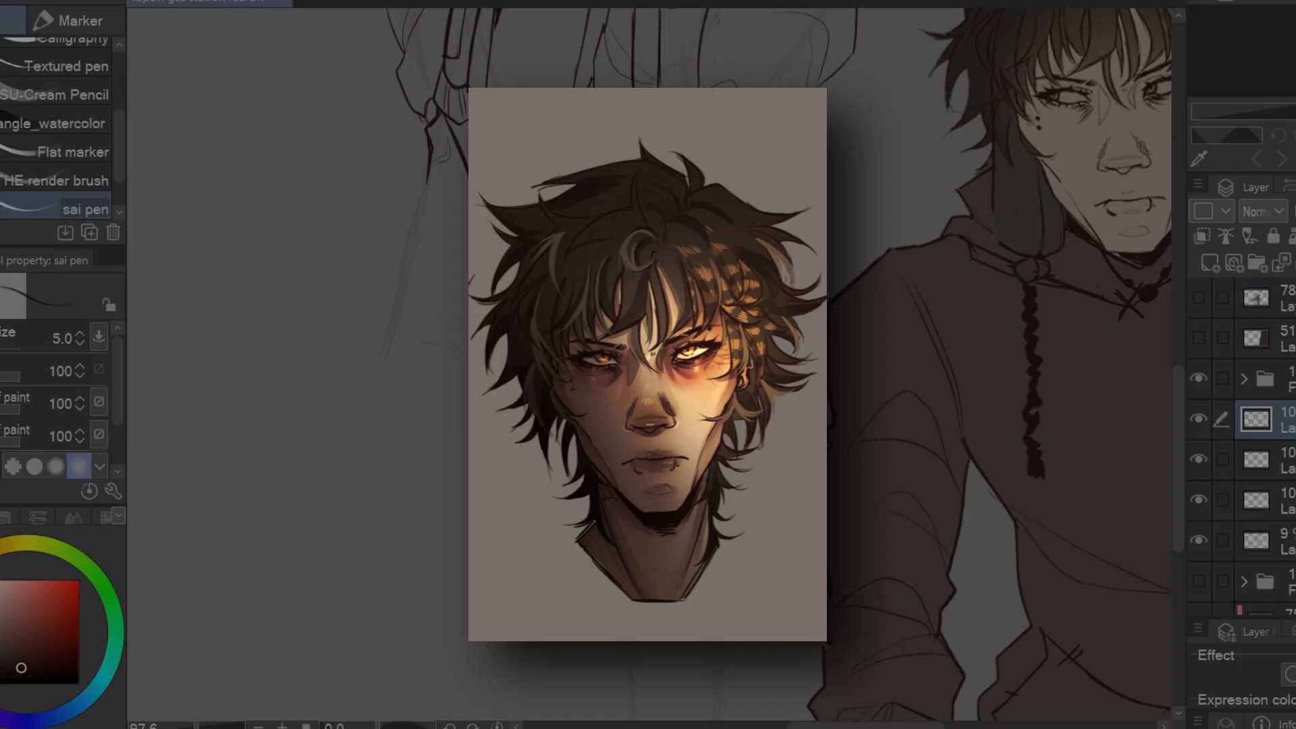
Hide the background sketch folder and select the sketch layer in the layer stack
{"action": "scroll", "coordinate": [642, 491], "scroll_direction": "down", "scroll_amount": 5}
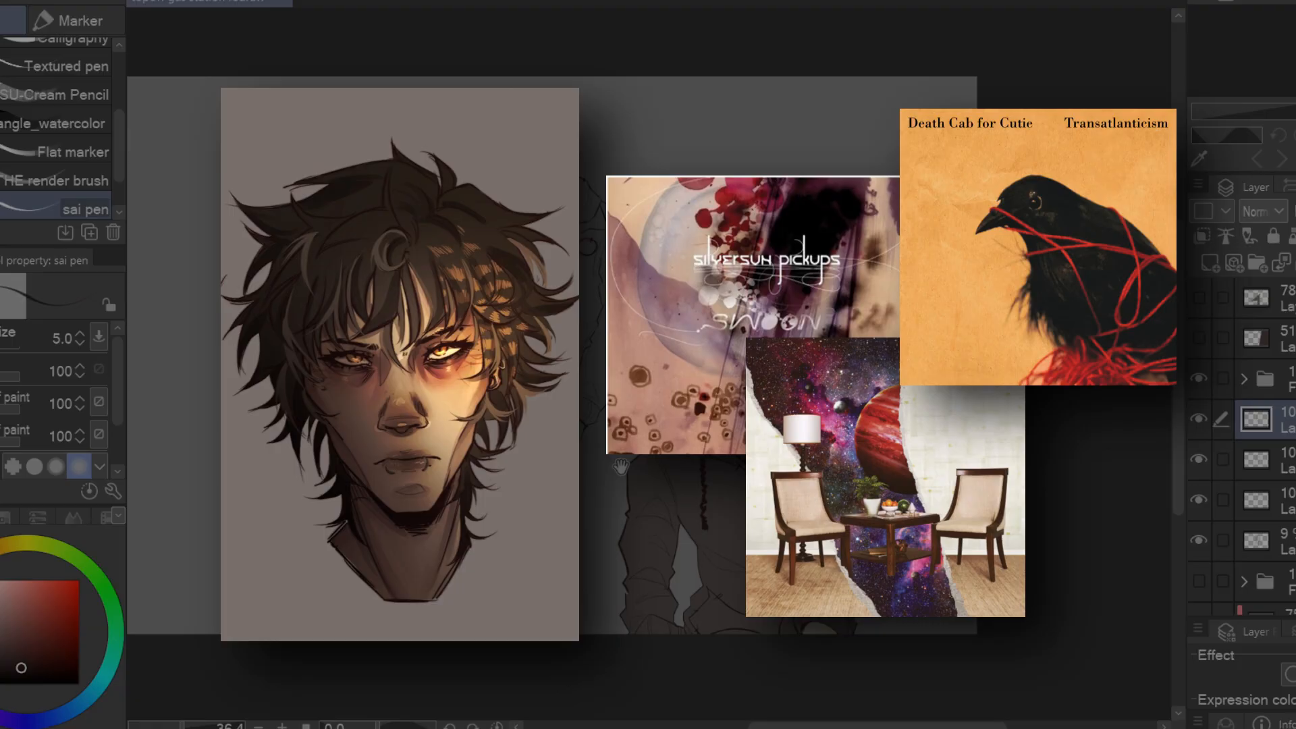
{"action": "scroll", "coordinate": [642, 491], "scroll_direction": "up", "scroll_amount": 3}
{"action": "left_click_drag", "start_coordinate": [589, 255], "coordinate": [651, 358]}
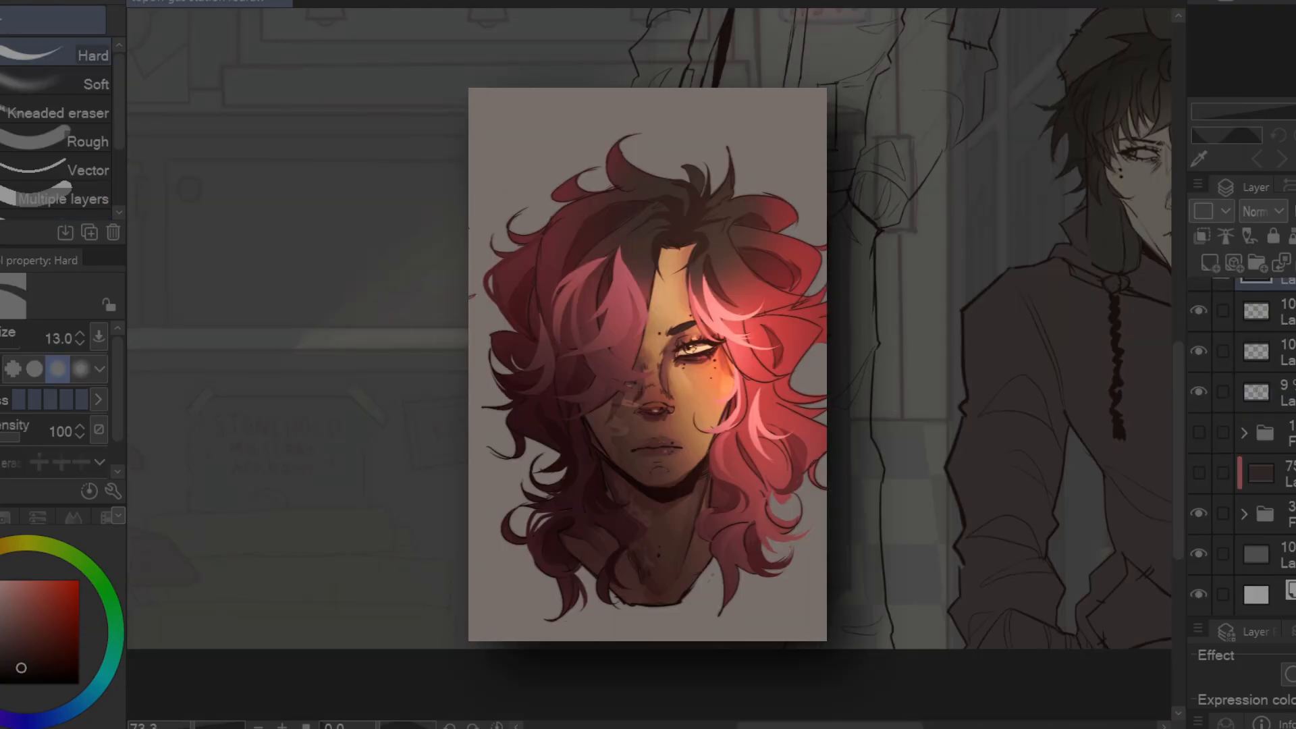
{"action": "left_click_drag", "start_coordinate": [844, 270], "coordinate": [648, 486]}
{"action": "left_click", "coordinate": [1199, 514]}
{"action": "scroll", "coordinate": [648, 365], "scroll_direction": "down", "scroll_amount": 3}
{"action": "left_click", "coordinate": [1256, 393]}
Lasso part of the figure sketch and move it, undo the last action, and choose another layer
{"action": "key", "text": "m"}
{"action": "scroll", "coordinate": [648, 364], "scroll_direction": "up", "scroll_amount": 2}
{"action": "mouse_move", "coordinate": [829, 16]}
{"action": "left_mouse_down"}
{"action": "mouse_move", "coordinate": [381, 35]}
{"action": "mouse_move", "coordinate": [466, 81]}
{"action": "left_mouse_up"}
{"action": "left_click_drag", "start_coordinate": [648, 203], "coordinate": [702, 419]}
{"action": "key", "text": "ctrl+d"}
{"action": "left_click_drag", "start_coordinate": [675, 270], "coordinate": [654, 442]}
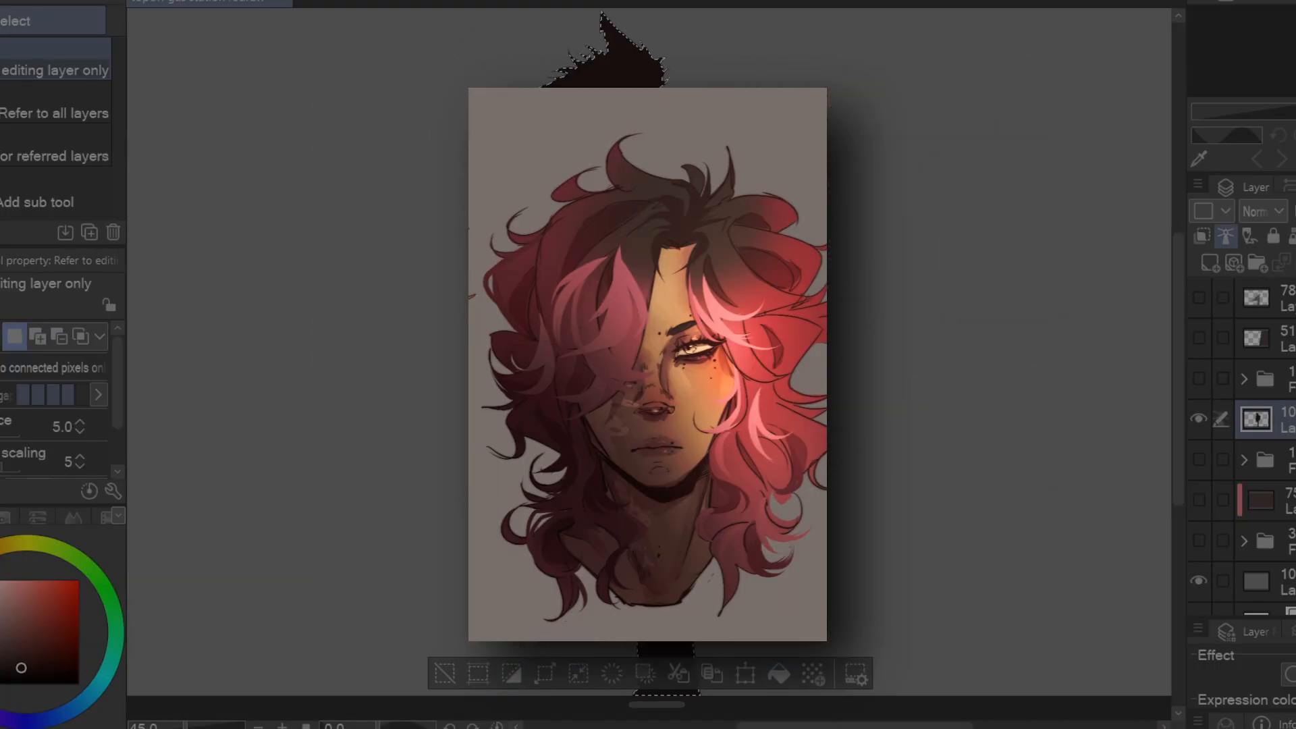
{"action": "key", "text": "ctrl+z"}
{"action": "left_click", "coordinate": [1256, 459]}
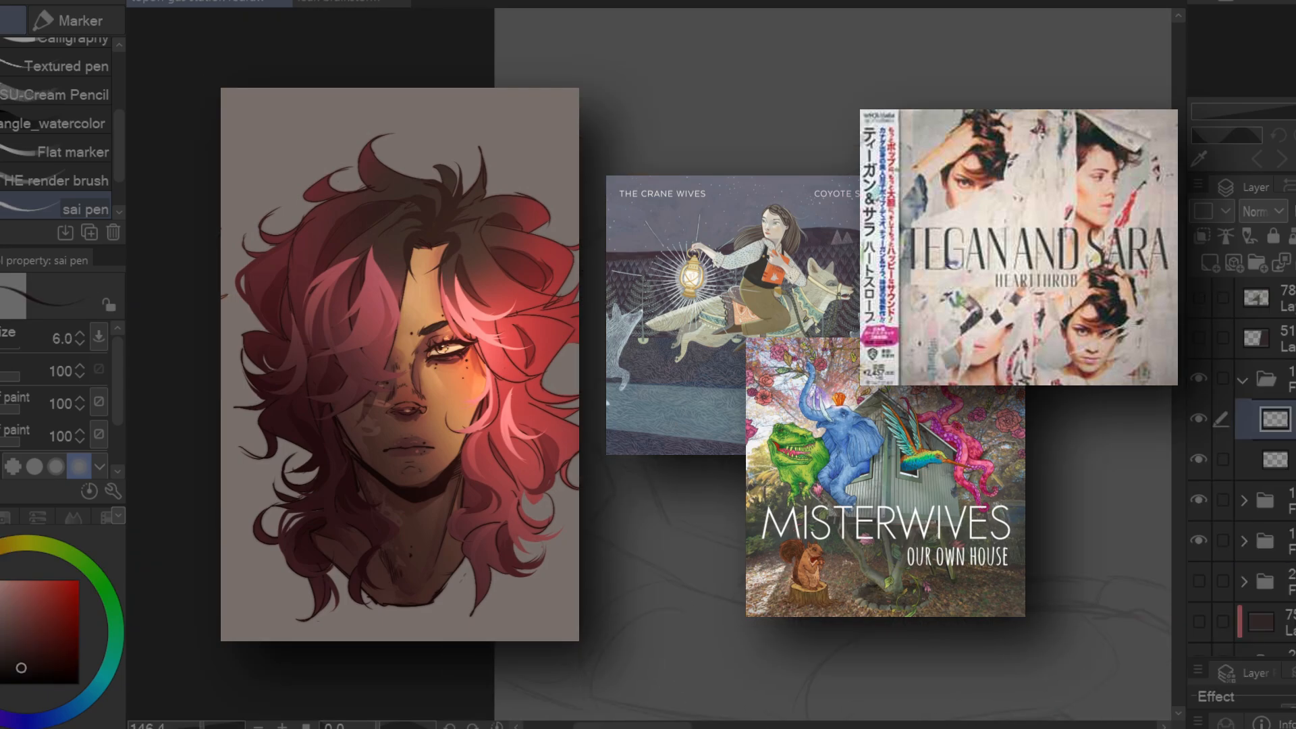
Draw the second character's face profile over the pose sketch, from the forehead down the nose and lips
{"action": "mouse_move", "coordinate": [775, 211]}
{"action": "left_mouse_down"}
{"action": "mouse_move", "coordinate": [886, 485]}
{"action": "mouse_move", "coordinate": [983, 468]}
{"action": "left_mouse_up"}
{"action": "mouse_move", "coordinate": [911, 444]}
{"action": "left_mouse_down"}
{"action": "mouse_move", "coordinate": [932, 434]}
{"action": "mouse_move", "coordinate": [845, 416]}
{"action": "left_mouse_up"}
{"action": "key", "text": "e"}
{"action": "key", "text": "p"}
{"action": "key", "text": "e"}
{"action": "key", "text": "p"}
{"action": "key", "text": "e"}
{"action": "key", "text": "p"}
Outline the rounded back of the head and the jawline from the chin toward the ear
{"action": "left_click_drag", "start_coordinate": [798, 379], "coordinate": [805, 271]}
{"action": "key", "text": "e"}
{"action": "key", "text": "p"}
{"action": "mouse_move", "coordinate": [712, 198]}
{"action": "left_mouse_down"}
{"action": "mouse_move", "coordinate": [478, 264]}
{"action": "mouse_move", "coordinate": [504, 379]}
{"action": "left_mouse_up"}
{"action": "left_click_drag", "start_coordinate": [776, 563], "coordinate": [824, 491]}
{"action": "left_click_drag", "start_coordinate": [824, 491], "coordinate": [660, 440]}
Draw the ear and the cheekbone line running from it toward the chin, and trim overlapping lines
{"action": "mouse_move", "coordinate": [597, 336]}
{"action": "left_mouse_down"}
{"action": "mouse_move", "coordinate": [629, 297]}
{"action": "mouse_move", "coordinate": [644, 341]}
{"action": "left_mouse_up"}
{"action": "left_click_drag", "start_coordinate": [638, 331], "coordinate": [759, 450]}
{"action": "key", "text": "e"}
{"action": "mouse_move", "coordinate": [692, 375]}
{"action": "left_mouse_down"}
{"action": "mouse_move", "coordinate": [640, 320]}
{"action": "mouse_move", "coordinate": [632, 292]}
{"action": "left_mouse_up"}
{"action": "key", "text": "p"}
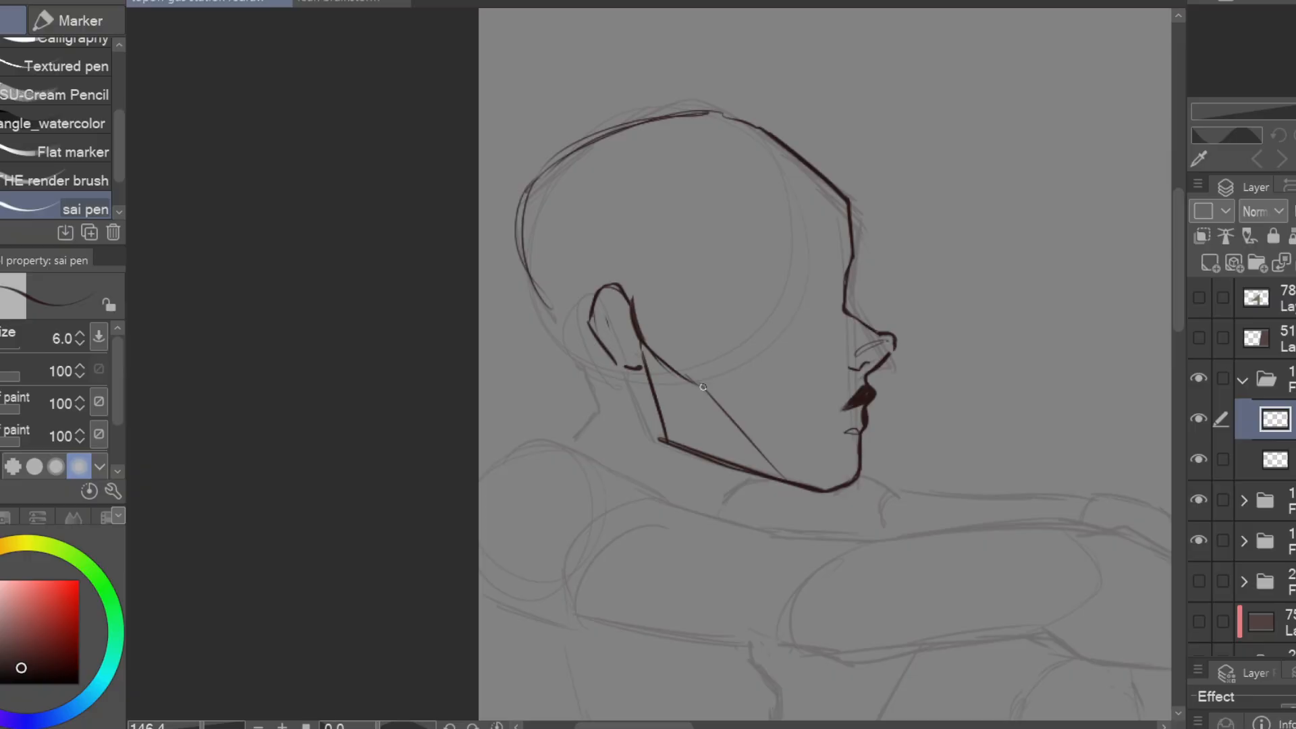
Draw the profile's narrowed eye with lashes and lower lid creases, along with the eyebrow
{"action": "key", "text": "e"}
{"action": "key", "text": "p"}
{"action": "key", "text": "ctrl+z"}
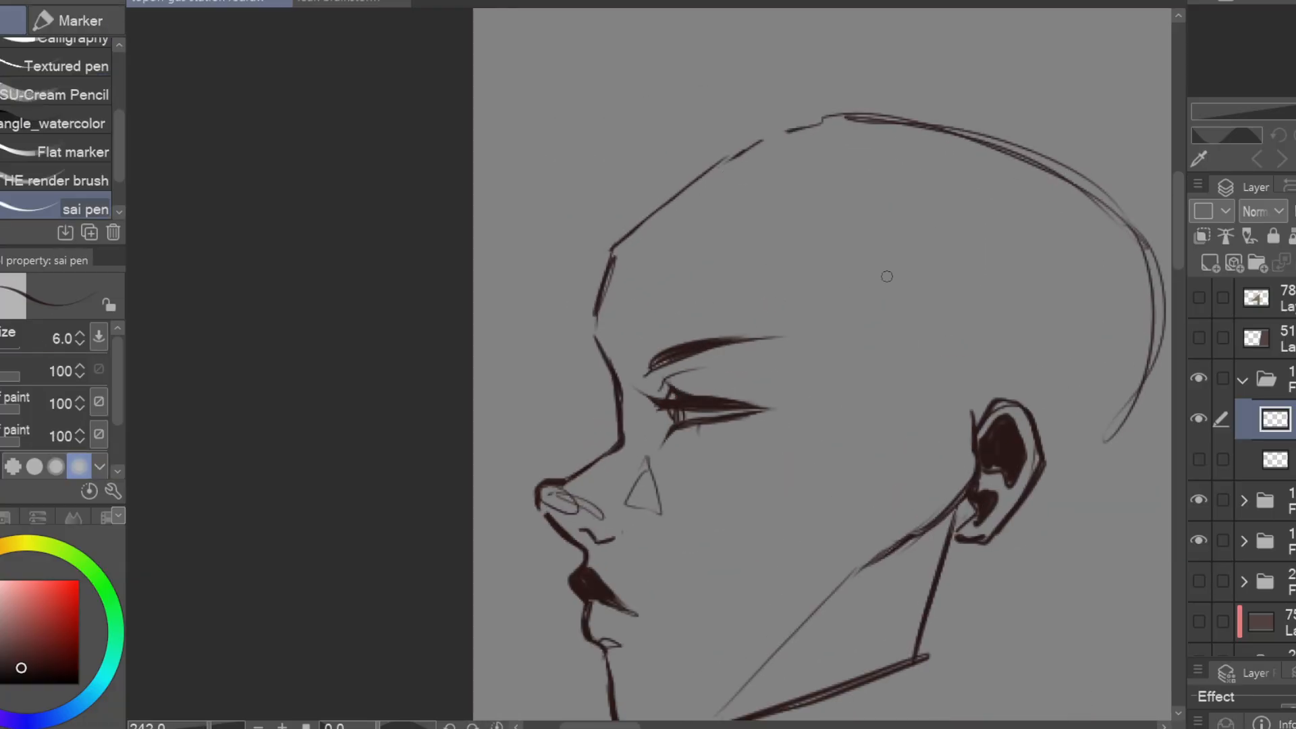
{"action": "key", "text": "e"}
{"action": "key", "text": "p"}
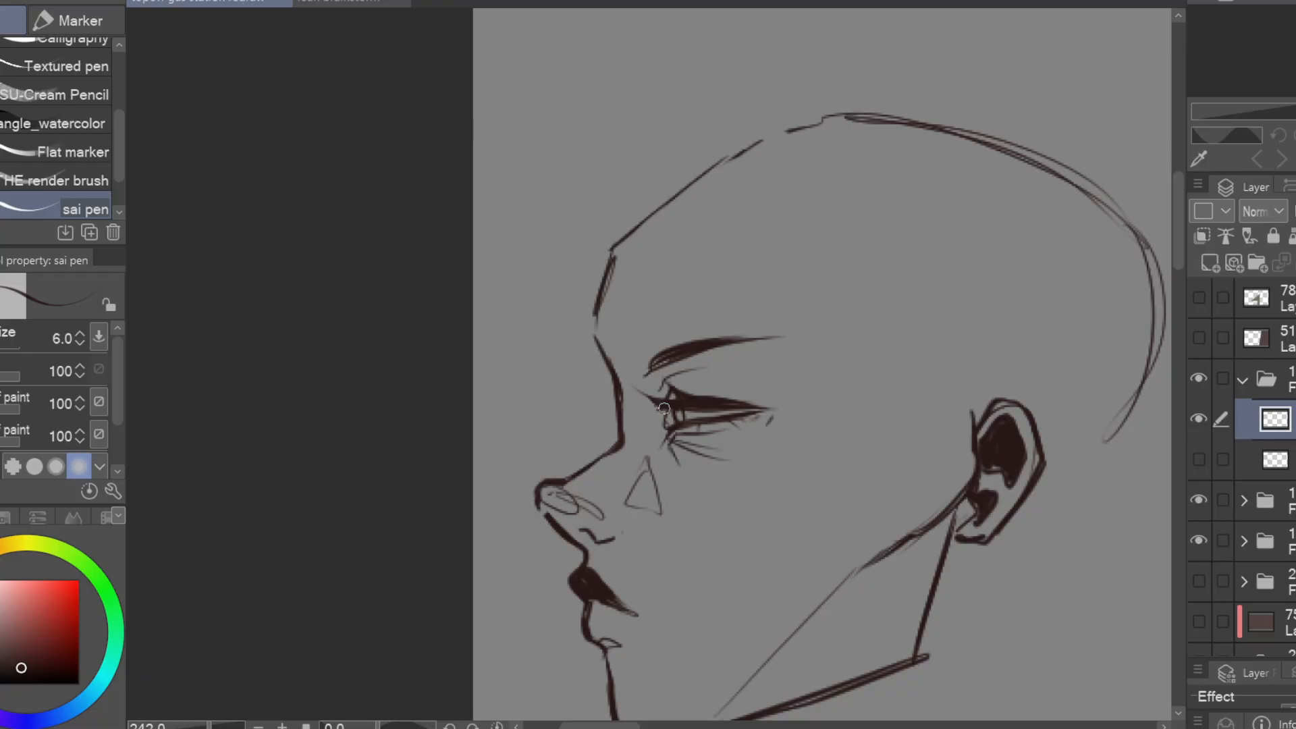
Thicken the eyebrow and refine the line of the nose bridge and tip
{"action": "left_click_drag", "start_coordinate": [715, 343], "coordinate": [751, 228]}
{"action": "key", "text": "e"}
{"action": "key", "text": "p"}
{"action": "left_click_drag", "start_coordinate": [657, 319], "coordinate": [596, 363]}
{"action": "key", "text": "e"}
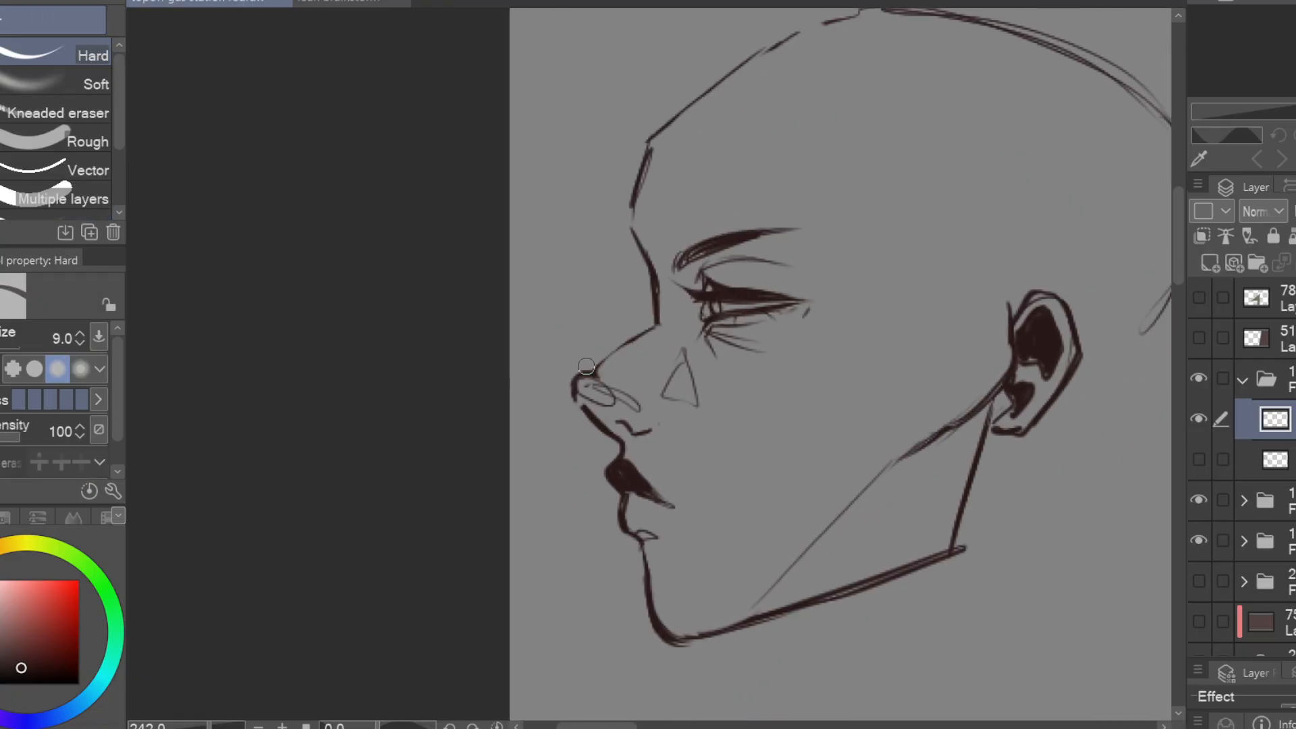
{"action": "key", "text": "p"}
Dot small freckles and moles around the profile's eye, cheek, nose and mouth
{"action": "mouse_move", "coordinate": [868, 445]}
{"action": "left_mouse_down"}
{"action": "mouse_move", "coordinate": [931, 382]}
{"action": "mouse_move", "coordinate": [677, 440]}
{"action": "left_mouse_up"}
{"action": "left_click_drag", "start_coordinate": [423, 439], "coordinate": [459, 443]}
{"action": "key", "text": "p"}
{"action": "key", "text": "e"}
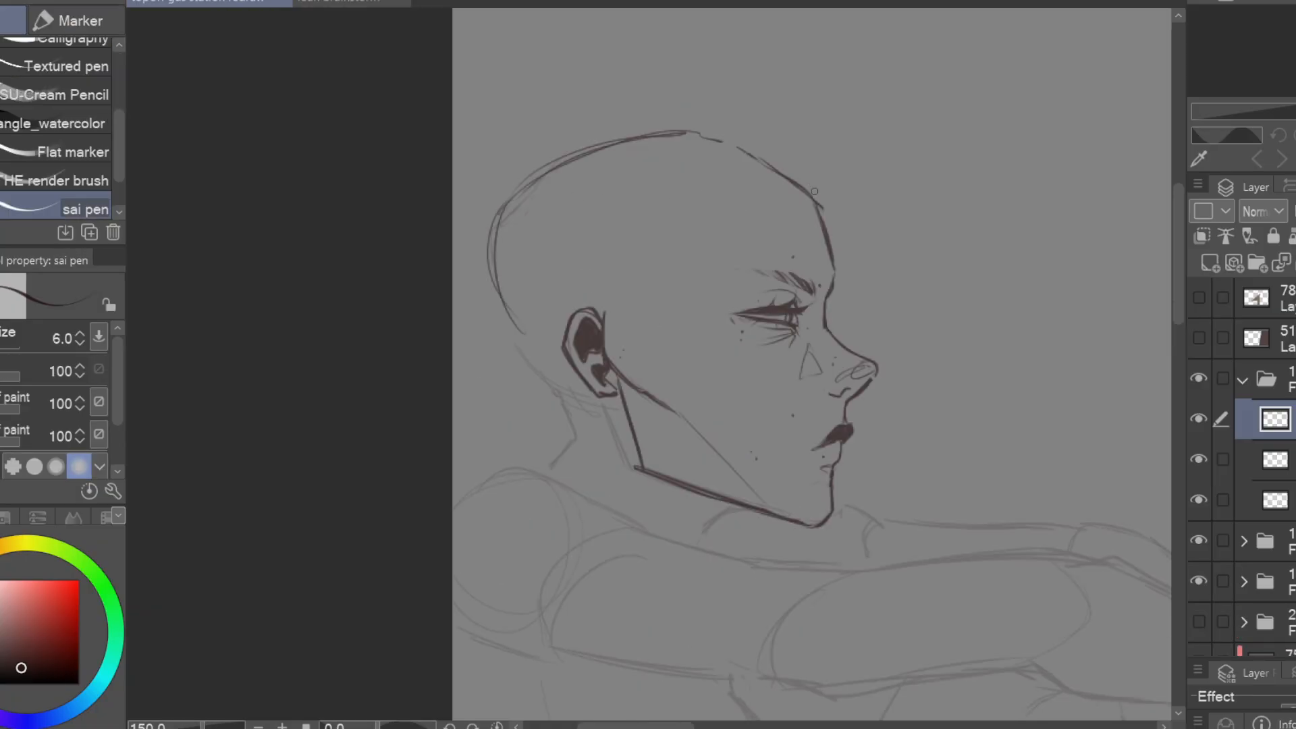
Sketch long curved bangs from the forehead across the eye and down the cheek
{"action": "left_click_drag", "start_coordinate": [799, 172], "coordinate": [810, 277]}
{"action": "mouse_move", "coordinate": [813, 220]}
{"action": "left_mouse_down"}
{"action": "mouse_move", "coordinate": [688, 367]}
{"action": "mouse_move", "coordinate": [631, 366]}
{"action": "left_mouse_up"}
{"action": "left_click_drag", "start_coordinate": [734, 225], "coordinate": [645, 368]}
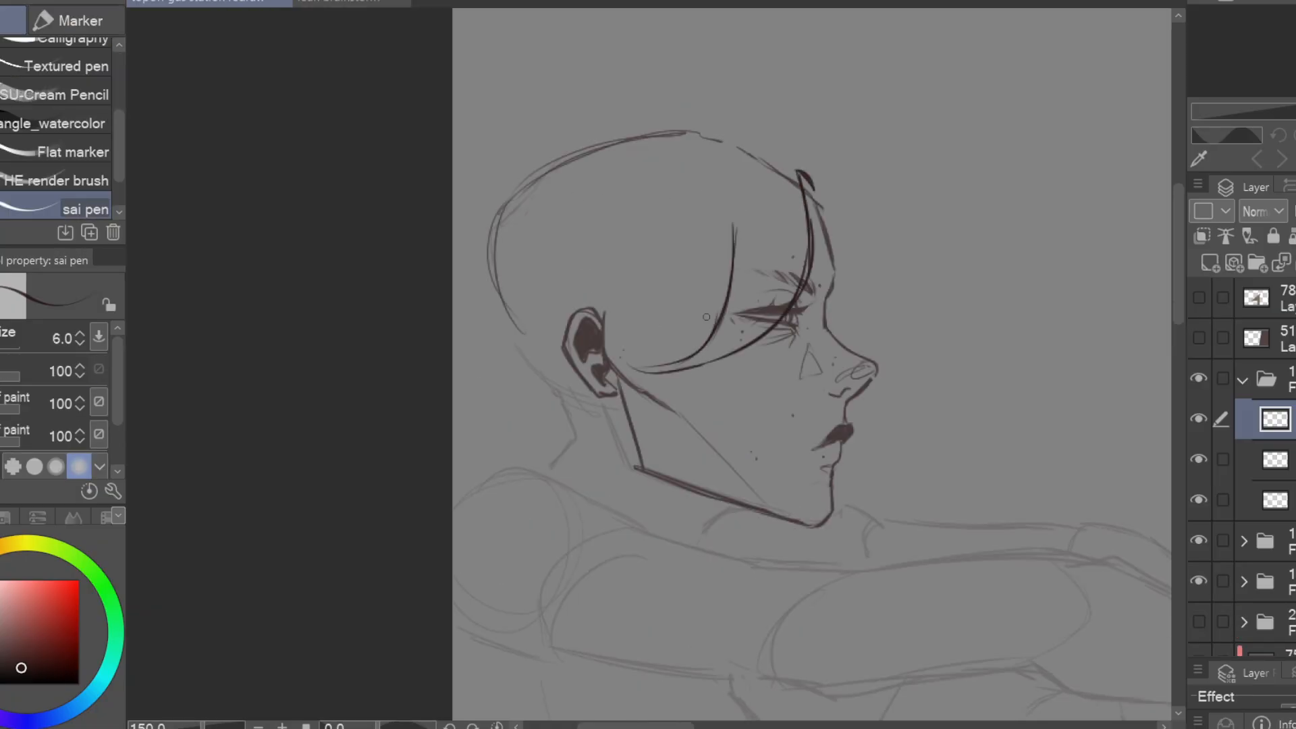
{"action": "left_click_drag", "start_coordinate": [733, 223], "coordinate": [777, 433]}
{"action": "left_click_drag", "start_coordinate": [702, 232], "coordinate": [756, 429]}
{"action": "key", "text": "e"}
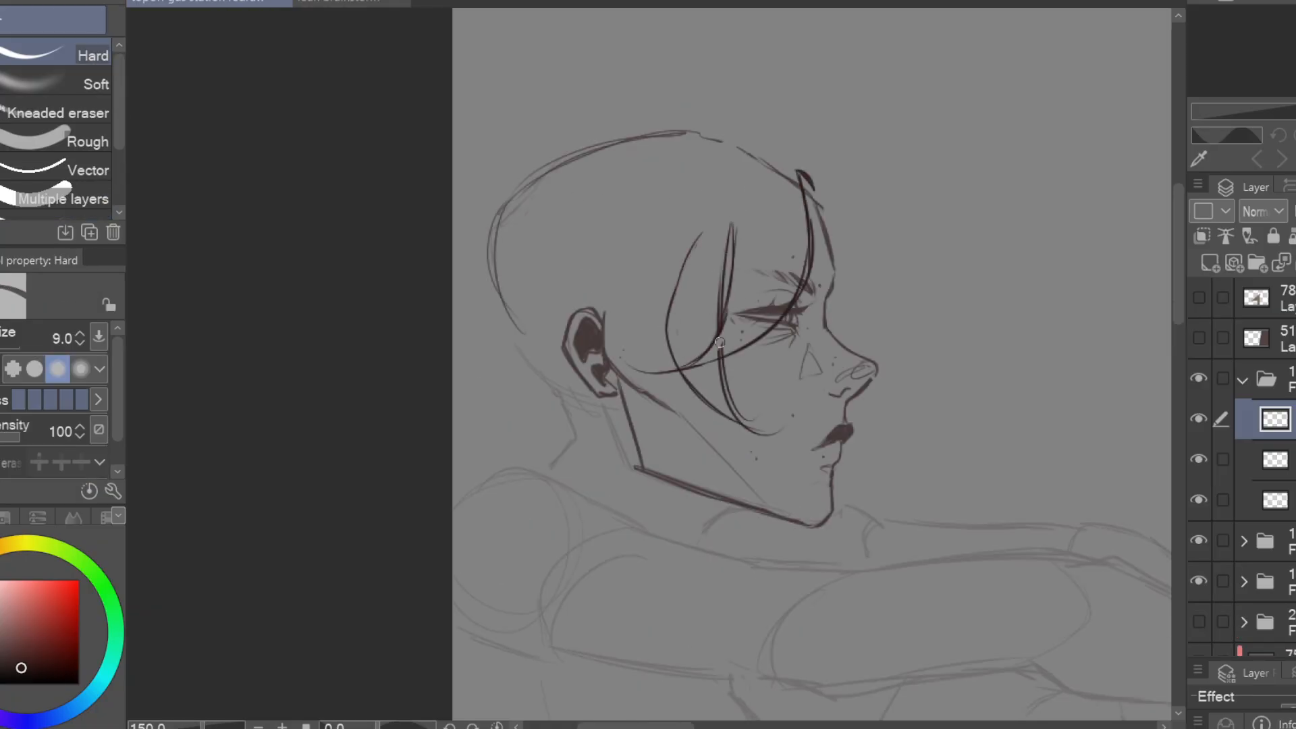
Erase overlapping strokes in the bangs and redraw the strand beside the eye more cleanly
{"action": "key", "text": "p"}
{"action": "key", "text": "e"}
{"action": "left_click_drag", "start_coordinate": [724, 362], "coordinate": [745, 419]}
{"action": "key", "text": "p"}
{"action": "left_click_drag", "start_coordinate": [736, 238], "coordinate": [721, 313]}
{"action": "key", "text": "e"}
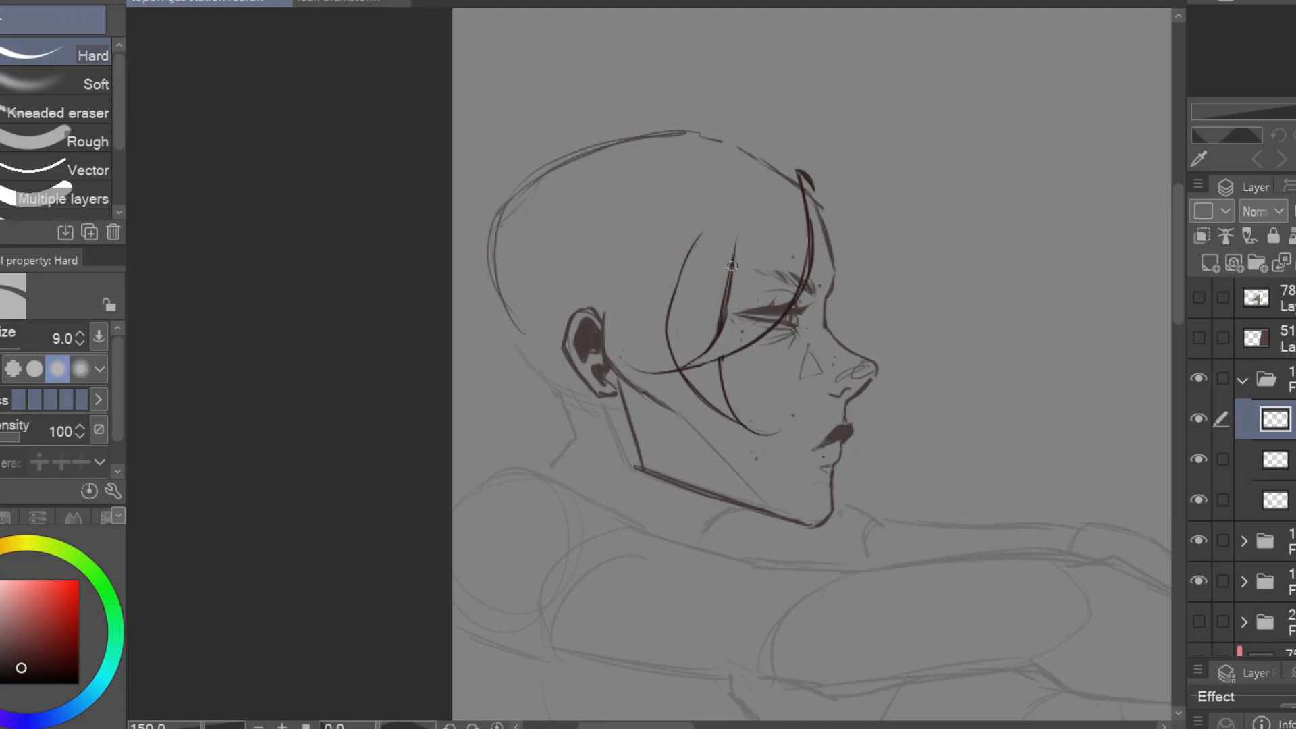
{"action": "left_click_drag", "start_coordinate": [815, 192], "coordinate": [806, 225]}
{"action": "key", "text": "p"}
Draw curled hair locks on the face's far side from the forehead down past the mouth
{"action": "left_click_drag", "start_coordinate": [826, 313], "coordinate": [905, 266]}
{"action": "mouse_move", "coordinate": [905, 283]}
{"action": "left_mouse_down"}
{"action": "mouse_move", "coordinate": [862, 344]}
{"action": "mouse_move", "coordinate": [1007, 281]}
{"action": "left_mouse_up"}
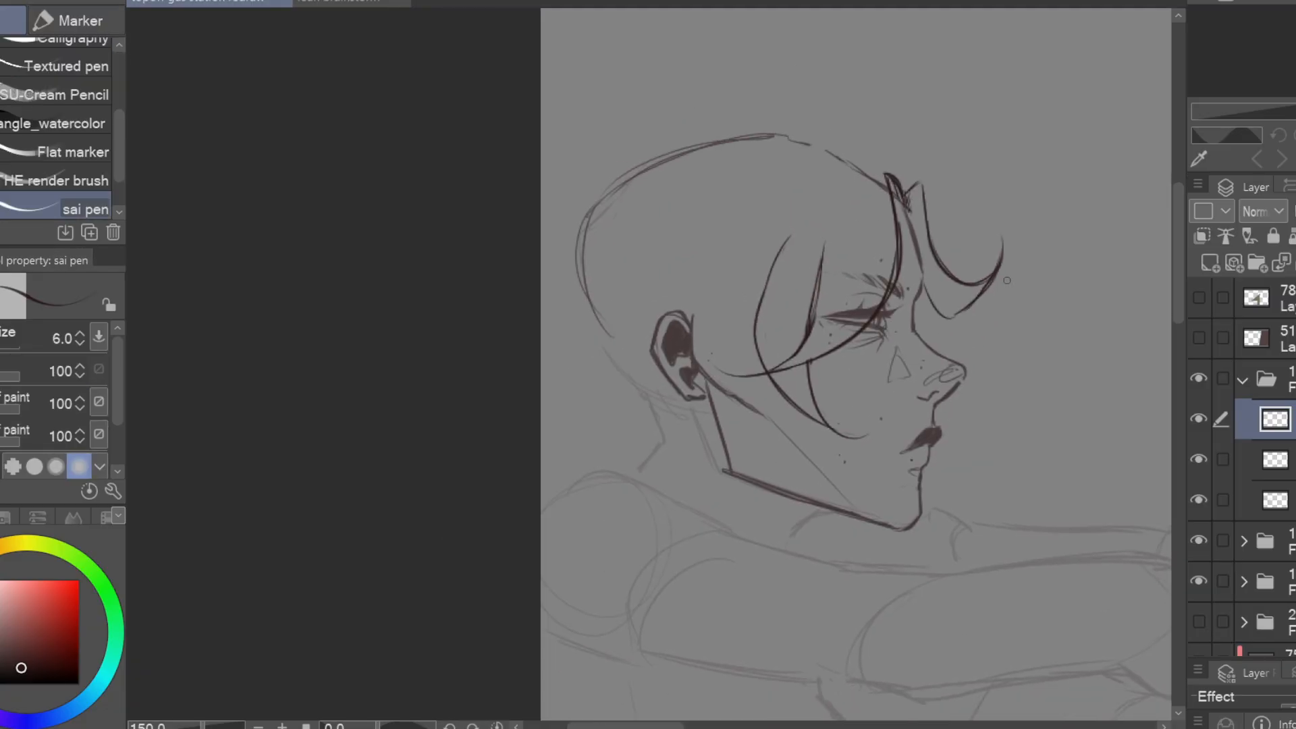
{"action": "left_click_drag", "start_coordinate": [960, 475], "coordinate": [959, 441]}
{"action": "key", "text": "e"}
{"action": "mouse_move", "coordinate": [958, 440]}
{"action": "left_mouse_down"}
{"action": "mouse_move", "coordinate": [991, 413]}
{"action": "mouse_move", "coordinate": [939, 491]}
{"action": "left_mouse_up"}
{"action": "key", "text": "p"}
{"action": "left_click_drag", "start_coordinate": [939, 442], "coordinate": [943, 487]}
{"action": "left_click_drag", "start_coordinate": [939, 499], "coordinate": [958, 466]}
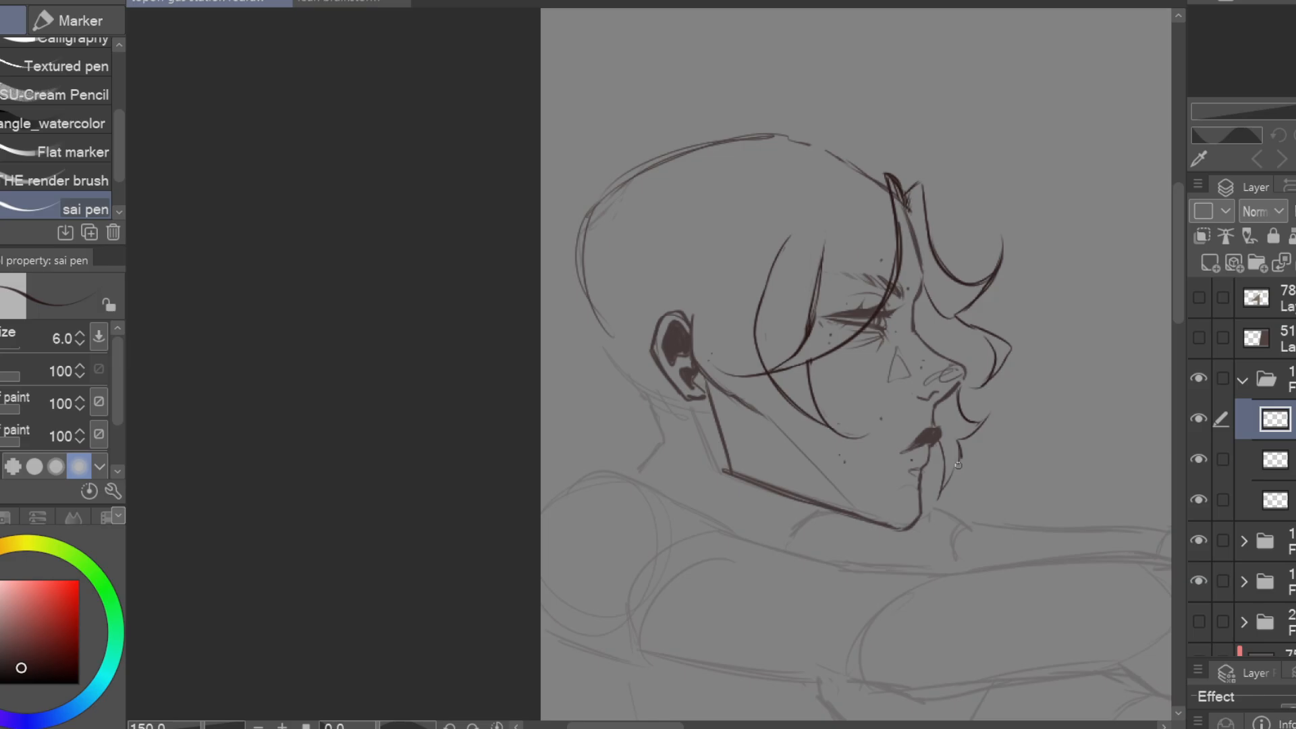
Trim the forehead line at the hair parting, darken the hair roots and start the raised outline above them
{"action": "key", "text": "e"}
{"action": "left_click_drag", "start_coordinate": [907, 204], "coordinate": [918, 225]}
{"action": "key", "text": "p"}
{"action": "left_click_drag", "start_coordinate": [890, 179], "coordinate": [958, 249]}
{"action": "left_click_drag", "start_coordinate": [960, 245], "coordinate": [957, 213]}
{"action": "left_click_drag", "start_coordinate": [951, 214], "coordinate": [935, 201]}
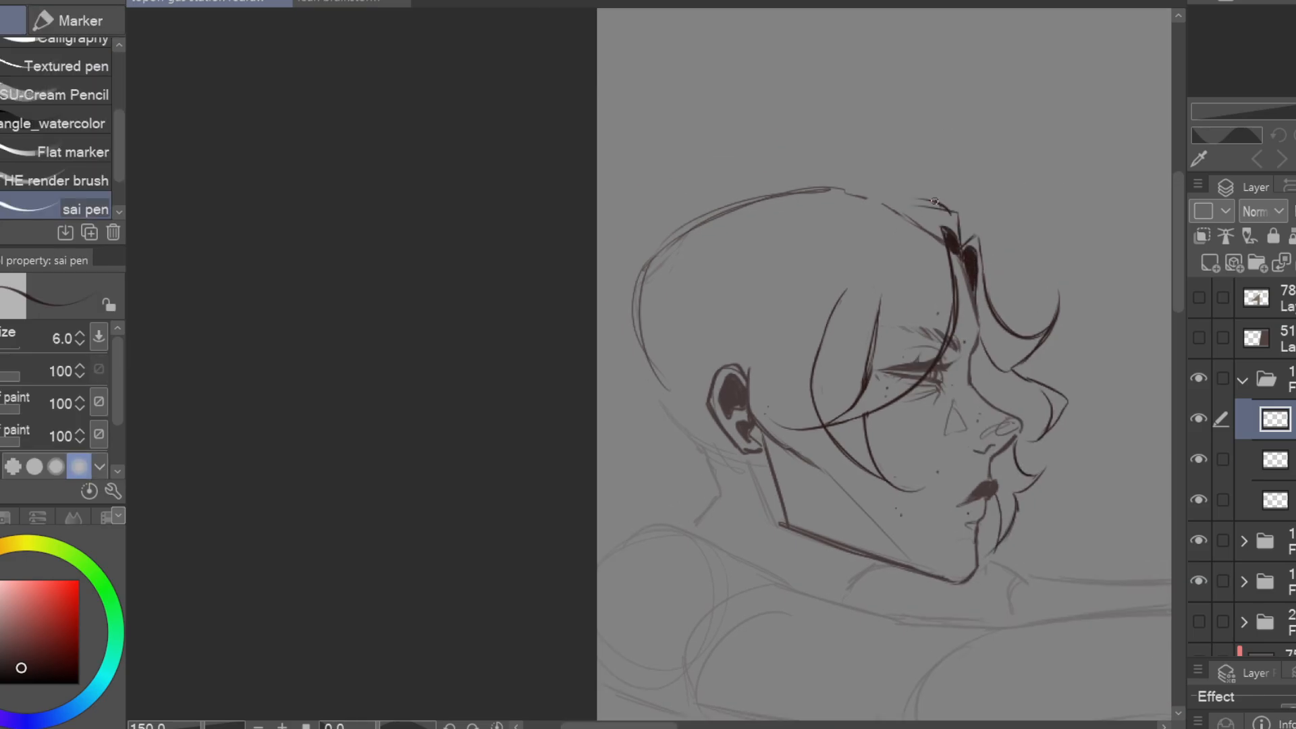
Sketch strands sweeping back from the parting and small curls beside the far side of the nose
{"action": "key", "text": "e"}
{"action": "key", "text": "p"}
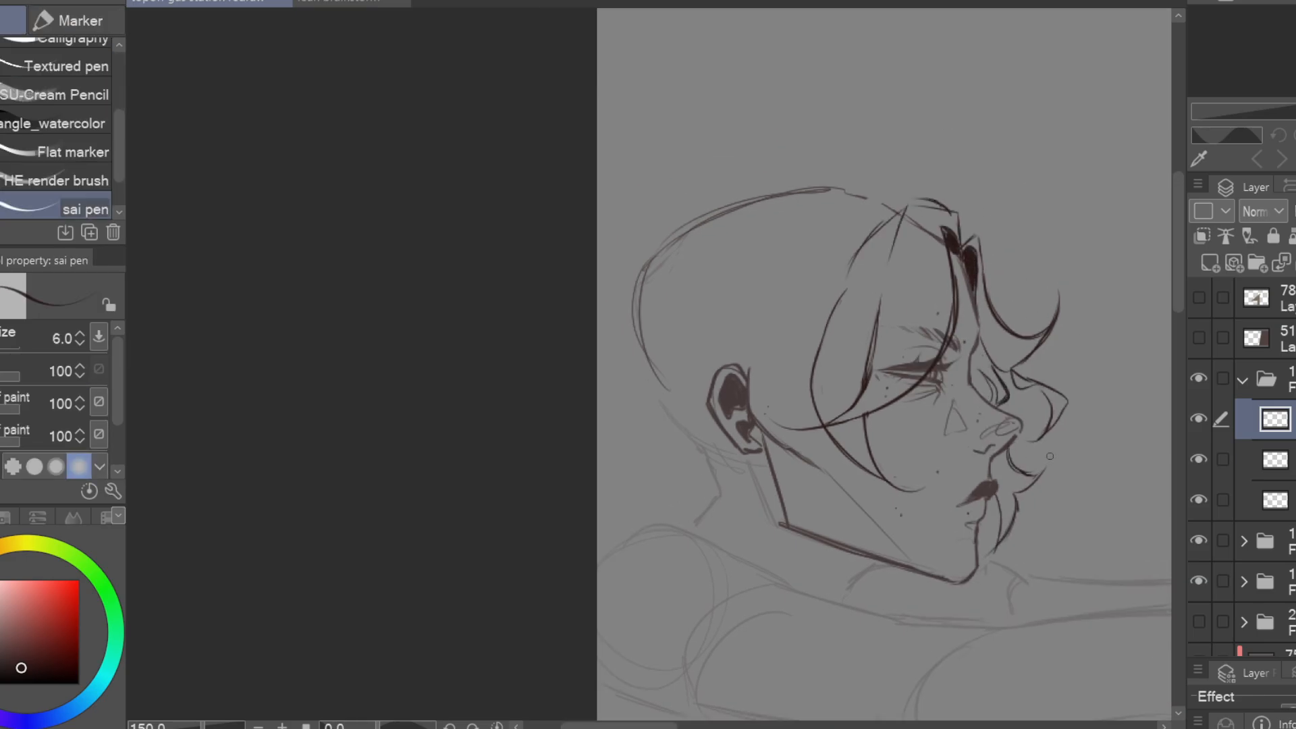
{"action": "left_click_drag", "start_coordinate": [1015, 372], "coordinate": [1063, 339]}
{"action": "mouse_move", "coordinate": [1111, 299]}
{"action": "left_mouse_down"}
{"action": "mouse_move", "coordinate": [1123, 275]}
{"action": "mouse_move", "coordinate": [1074, 318]}
{"action": "left_mouse_up"}
{"action": "key", "text": "e"}
{"action": "key", "text": "p"}
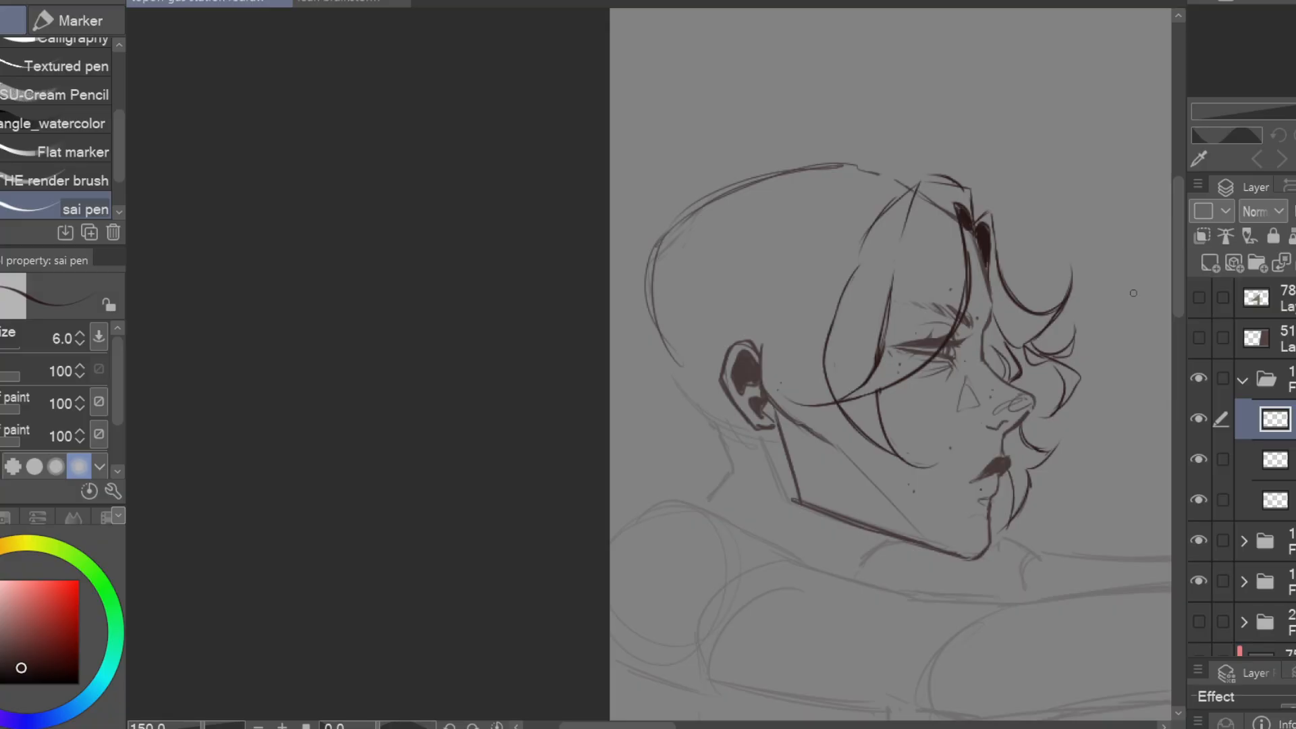
Draw side locks sweeping from the crown over the ear to the neck, erasing excess near the cheek
{"action": "mouse_move", "coordinate": [944, 173]}
{"action": "left_mouse_down"}
{"action": "mouse_move", "coordinate": [682, 194]}
{"action": "mouse_move", "coordinate": [807, 368]}
{"action": "left_mouse_up"}
{"action": "left_click_drag", "start_coordinate": [747, 228], "coordinate": [735, 293]}
{"action": "left_click_drag", "start_coordinate": [858, 162], "coordinate": [776, 230]}
{"action": "left_click_drag", "start_coordinate": [774, 240], "coordinate": [717, 520]}
{"action": "key", "text": "e"}
{"action": "mouse_move", "coordinate": [841, 410]}
{"action": "left_mouse_down"}
{"action": "mouse_move", "coordinate": [743, 517]}
{"action": "mouse_move", "coordinate": [828, 494]}
{"action": "left_mouse_up"}
{"action": "key", "text": "p"}
Sketch the hair's raised top outline and layered curved locks around the back of the head
{"action": "left_click_drag", "start_coordinate": [883, 323], "coordinate": [954, 304]}
{"action": "key", "text": "e"}
{"action": "key", "text": "p"}
{"action": "mouse_move", "coordinate": [822, 184]}
{"action": "left_mouse_down"}
{"action": "mouse_move", "coordinate": [804, 394]}
{"action": "mouse_move", "coordinate": [799, 288]}
{"action": "mouse_move", "coordinate": [821, 342]}
{"action": "left_mouse_up"}
{"action": "key", "text": "e"}
{"action": "key", "text": "p"}
{"action": "left_click_drag", "start_coordinate": [1062, 334], "coordinate": [908, 333]}
{"action": "left_click_drag", "start_coordinate": [658, 196], "coordinate": [594, 266]}
{"action": "left_click_drag", "start_coordinate": [1014, 381], "coordinate": [989, 421]}
{"action": "left_click_drag", "start_coordinate": [776, 165], "coordinate": [775, 310]}
{"action": "key", "text": "e"}
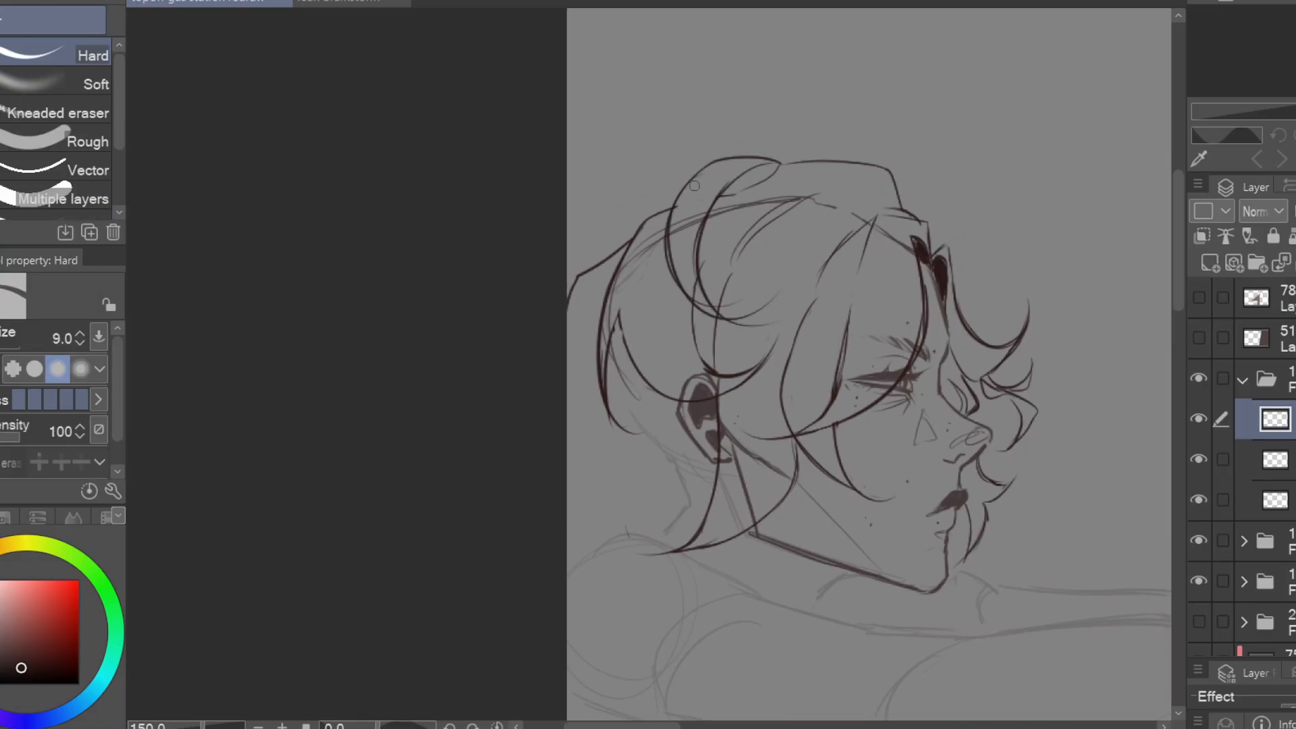
Trim overlapping lines at the back of the head and add long curved locks sweeping from the crown toward the ear
{"action": "left_click_drag", "start_coordinate": [703, 262], "coordinate": [694, 310]}
{"action": "key", "text": "p"}
{"action": "left_click_drag", "start_coordinate": [664, 229], "coordinate": [739, 351]}
{"action": "key", "text": "e"}
{"action": "mouse_move", "coordinate": [688, 291]}
{"action": "left_mouse_down"}
{"action": "mouse_move", "coordinate": [767, 310]}
{"action": "mouse_move", "coordinate": [702, 337]}
{"action": "left_mouse_up"}
{"action": "key", "text": "p"}
{"action": "left_click_drag", "start_coordinate": [701, 170], "coordinate": [665, 381]}
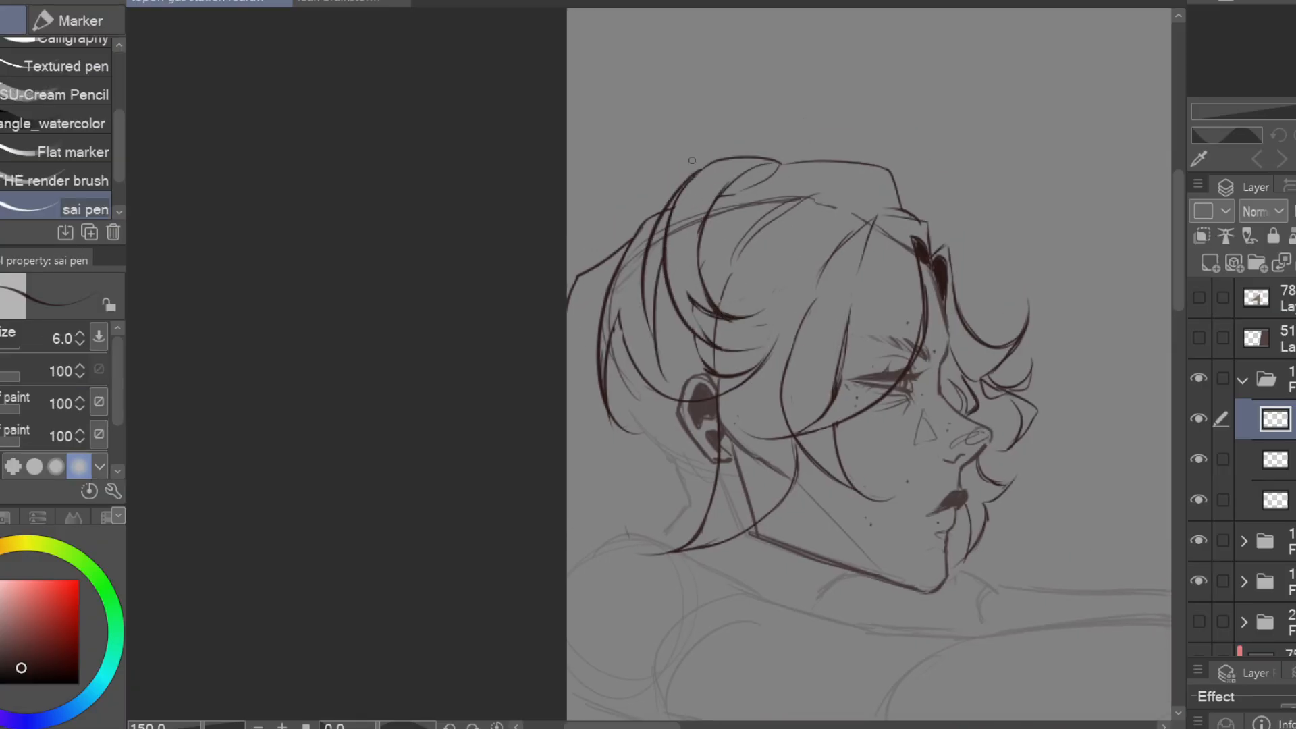
{"action": "key", "text": "e"}
{"action": "left_click_drag", "start_coordinate": [675, 196], "coordinate": [665, 233]}
{"action": "key", "text": "p"}
Sketch curved fringe locks falling from the raised parting over the temple, trimming the overlaps beside the parting
{"action": "left_click_drag", "start_coordinate": [870, 163], "coordinate": [849, 360]}
{"action": "left_click_drag", "start_coordinate": [880, 195], "coordinate": [898, 315]}
{"action": "key", "text": "e"}
{"action": "left_click_drag", "start_coordinate": [843, 243], "coordinate": [804, 304]}
{"action": "key", "text": "p"}
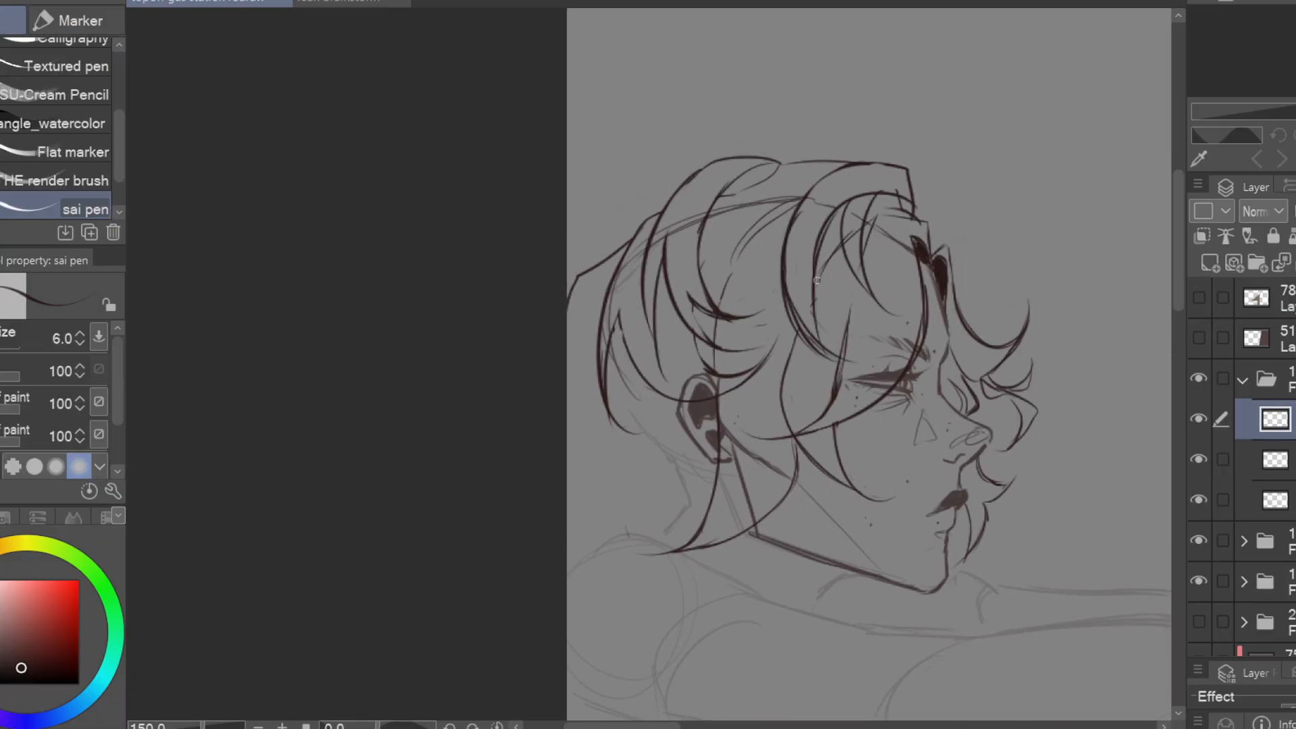
{"action": "key", "text": "e"}
{"action": "left_click_drag", "start_coordinate": [897, 189], "coordinate": [917, 208]}
{"action": "key", "text": "p"}
{"action": "left_click_drag", "start_coordinate": [880, 193], "coordinate": [925, 220]}
Add loose curls in front of the forehead and long wavy strands falling from the nape over the shoulder
{"action": "mouse_move", "coordinate": [910, 152]}
{"action": "left_mouse_down"}
{"action": "mouse_move", "coordinate": [940, 240]}
{"action": "mouse_move", "coordinate": [1054, 244]}
{"action": "left_mouse_up"}
{"action": "left_click_drag", "start_coordinate": [1031, 317], "coordinate": [1101, 462]}
{"action": "left_click_drag", "start_coordinate": [1080, 378], "coordinate": [1088, 445]}
{"action": "mouse_move", "coordinate": [658, 277]}
{"action": "left_mouse_down"}
{"action": "mouse_move", "coordinate": [620, 299]}
{"action": "mouse_move", "coordinate": [601, 249]}
{"action": "left_mouse_up"}
{"action": "left_click_drag", "start_coordinate": [810, 472], "coordinate": [785, 371]}
{"action": "key", "text": "ctrl+minus"}
{"action": "mouse_move", "coordinate": [871, 411]}
{"action": "left_mouse_down"}
{"action": "mouse_move", "coordinate": [862, 191]}
{"action": "mouse_move", "coordinate": [858, 209]}
{"action": "left_mouse_up"}
{"action": "left_click_drag", "start_coordinate": [640, 268], "coordinate": [741, 293]}
{"action": "left_click_drag", "start_coordinate": [727, 253], "coordinate": [722, 305]}
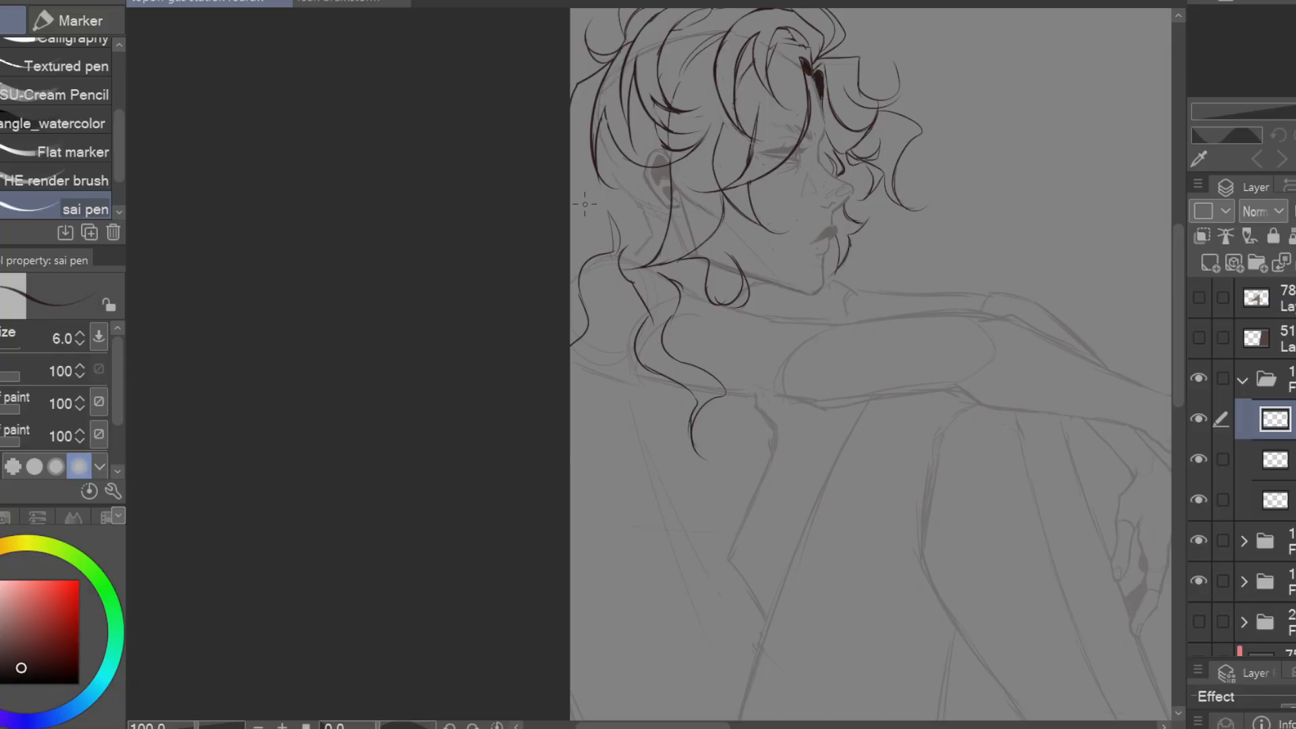
Draw wavy strands behind the neck, curls beside the lips and chin, and flyaway wisps on top of the head
{"action": "left_click_drag", "start_coordinate": [572, 176], "coordinate": [572, 241]}
{"action": "left_click_drag", "start_coordinate": [918, 331], "coordinate": [897, 387]}
{"action": "mouse_move", "coordinate": [837, 301]}
{"action": "left_mouse_down"}
{"action": "mouse_move", "coordinate": [903, 224]}
{"action": "mouse_move", "coordinate": [843, 291]}
{"action": "left_mouse_up"}
{"action": "left_click_drag", "start_coordinate": [867, 148], "coordinate": [917, 196]}
{"action": "left_click_drag", "start_coordinate": [903, 178], "coordinate": [898, 220]}
{"action": "left_click_drag", "start_coordinate": [878, 203], "coordinate": [878, 279]}
{"action": "left_click_drag", "start_coordinate": [811, 177], "coordinate": [852, 123]}
{"action": "left_click_drag", "start_coordinate": [777, 169], "coordinate": [776, 235]}
{"action": "left_click_drag", "start_coordinate": [777, 197], "coordinate": [769, 147]}
Refine the curls in front of the face and add a rounded curl below the chin
{"action": "key", "text": "e"}
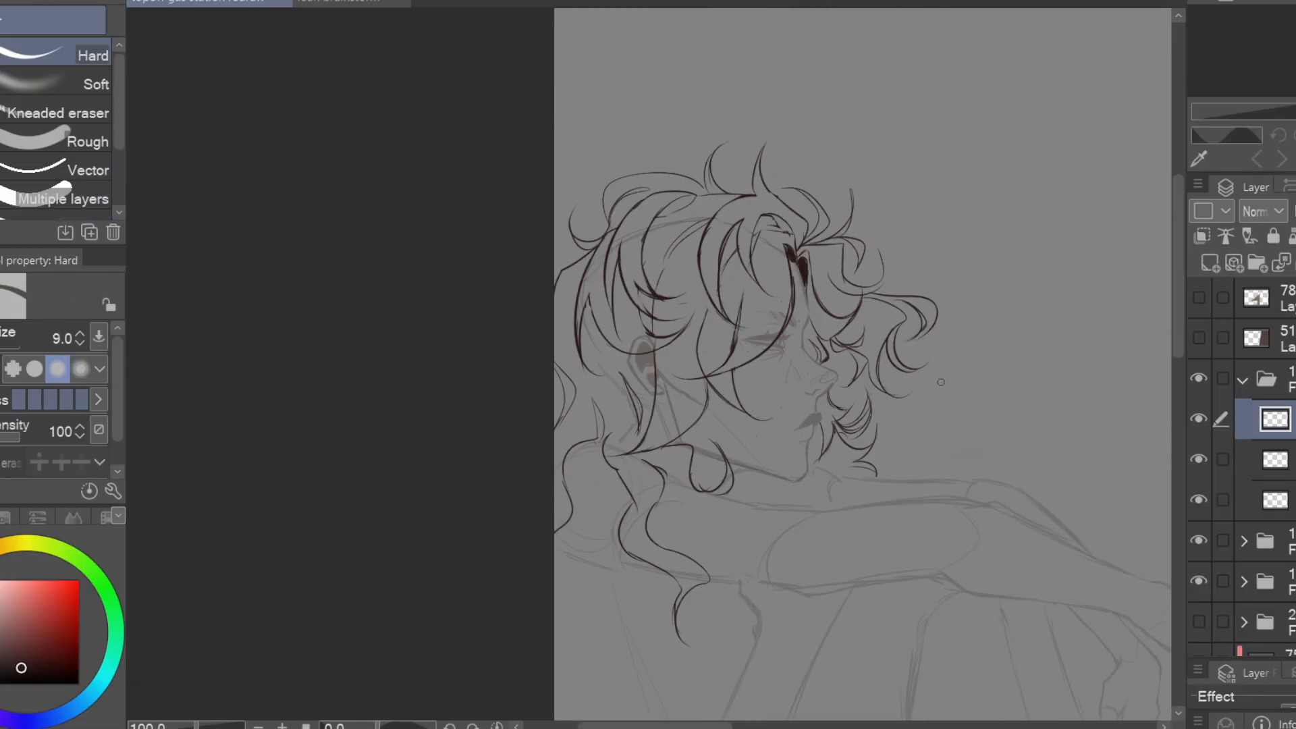
{"action": "key", "text": "p"}
{"action": "left_click_drag", "start_coordinate": [902, 437], "coordinate": [941, 379]}
{"action": "key", "text": "e"}
{"action": "key", "text": "p"}
{"action": "mouse_move", "coordinate": [909, 330]}
{"action": "left_mouse_down"}
{"action": "mouse_move", "coordinate": [892, 368]}
{"action": "mouse_move", "coordinate": [924, 379]}
{"action": "left_mouse_up"}
Draw long wavy locks down the back along the canvas edge and show the background layers behind the figure
{"action": "mouse_move", "coordinate": [923, 525]}
{"action": "left_mouse_down"}
{"action": "mouse_move", "coordinate": [972, 434]}
{"action": "mouse_move", "coordinate": [1029, 224]}
{"action": "left_mouse_up"}
{"action": "left_click_drag", "start_coordinate": [755, 343], "coordinate": [721, 240]}
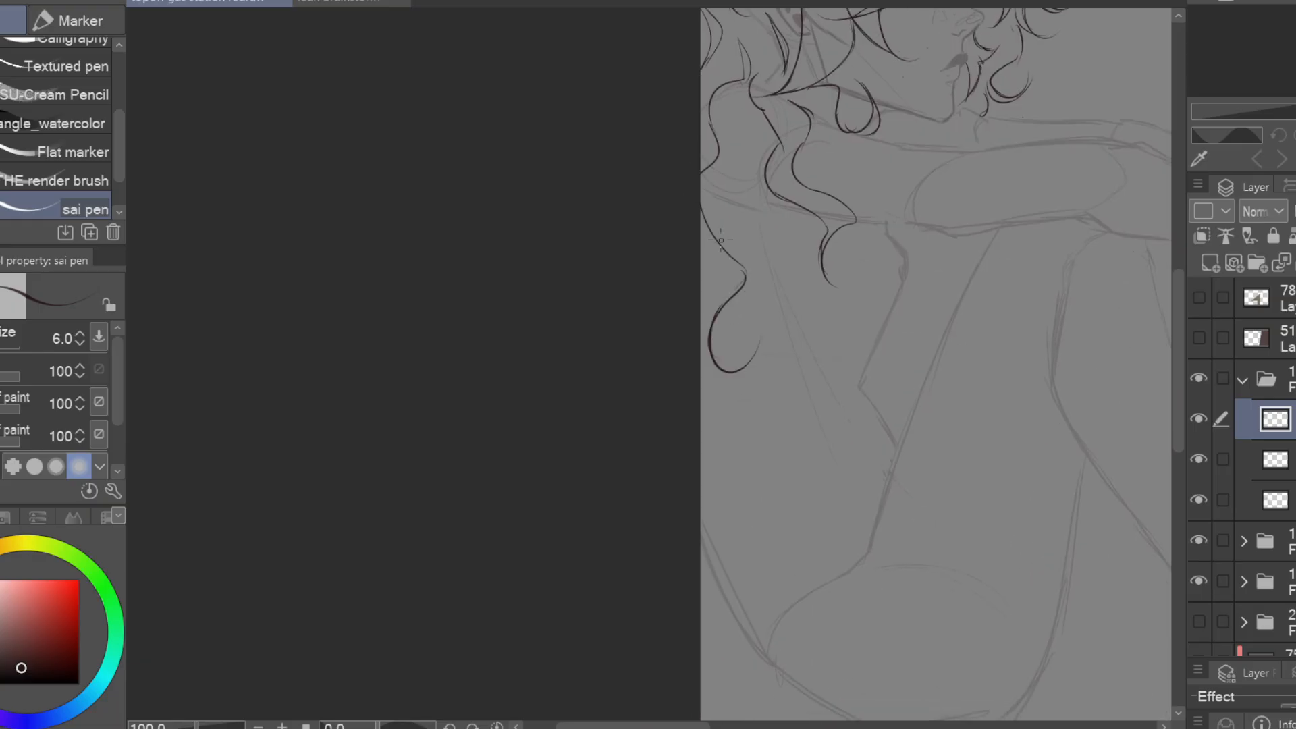
{"action": "left_click_drag", "start_coordinate": [715, 525], "coordinate": [752, 500]}
{"action": "scroll", "coordinate": [1249, 540], "scroll_direction": "down", "scroll_amount": 3}
{"action": "left_click", "coordinate": [1199, 567]}
{"action": "key", "text": "ctrl+minus"}
Delete a lassoed strip of hair at the canvas edge and add finer curls to the low hair ends
{"action": "key", "text": "m"}
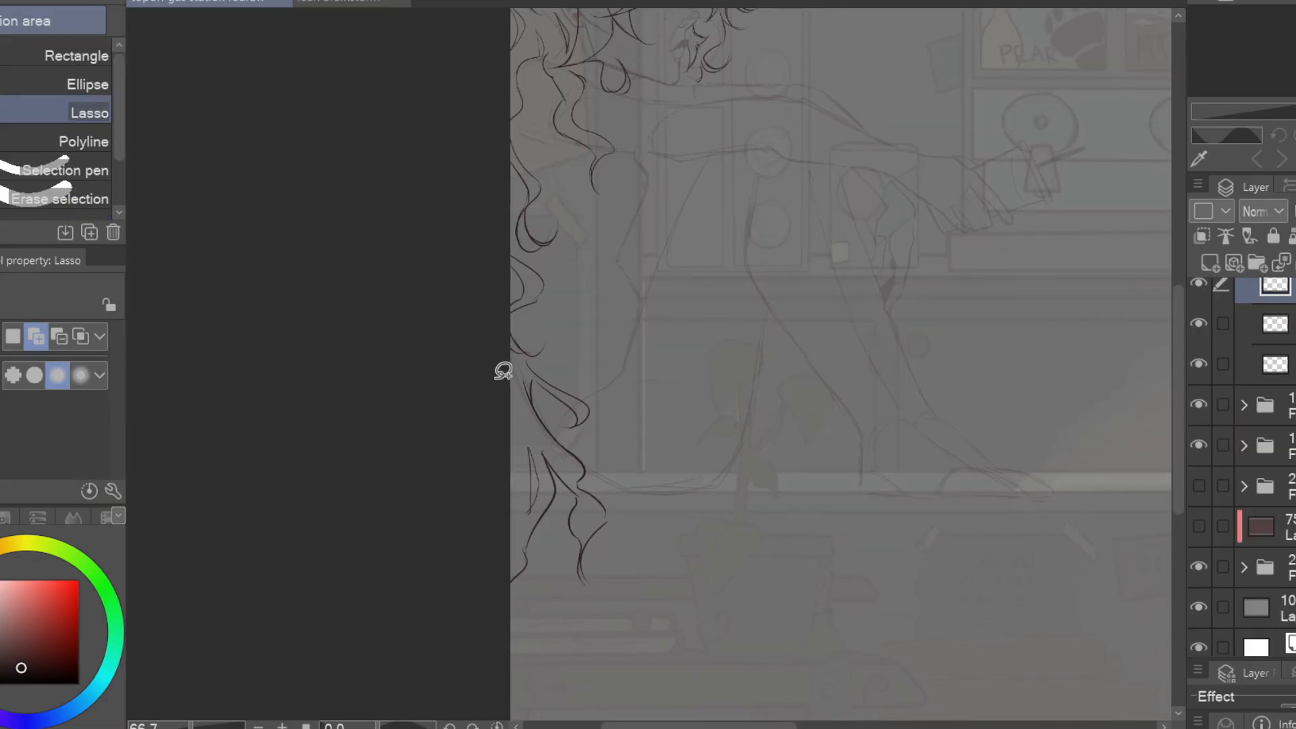
{"action": "left_click_drag", "start_coordinate": [504, 439], "coordinate": [503, 587]}
{"action": "key", "text": "Delete"}
{"action": "key", "text": "p"}
{"action": "left_click_drag", "start_coordinate": [648, 467], "coordinate": [649, 544]}
{"action": "left_click_drag", "start_coordinate": [649, 492], "coordinate": [649, 524]}
Sketch curly locks spilling out beside the hips and beneath the near arm, and hide the background layers again
{"action": "left_click_drag", "start_coordinate": [918, 403], "coordinate": [866, 445]}
{"action": "left_click_drag", "start_coordinate": [605, 538], "coordinate": [574, 562]}
{"action": "left_click_drag", "start_coordinate": [914, 264], "coordinate": [862, 333]}
{"action": "left_click_drag", "start_coordinate": [882, 482], "coordinate": [823, 404]}
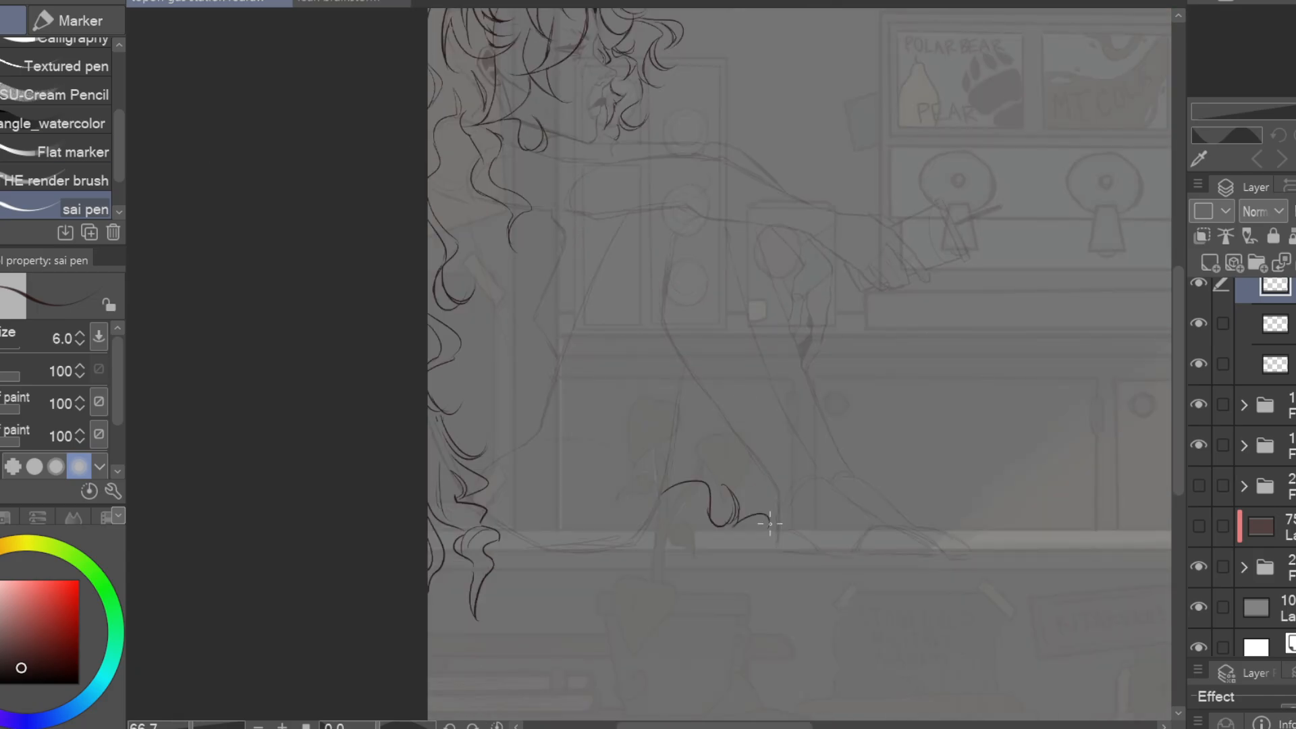
{"action": "left_click_drag", "start_coordinate": [650, 521], "coordinate": [681, 625]}
{"action": "left_click_drag", "start_coordinate": [677, 529], "coordinate": [695, 567]}
{"action": "left_click_drag", "start_coordinate": [663, 132], "coordinate": [662, 272]}
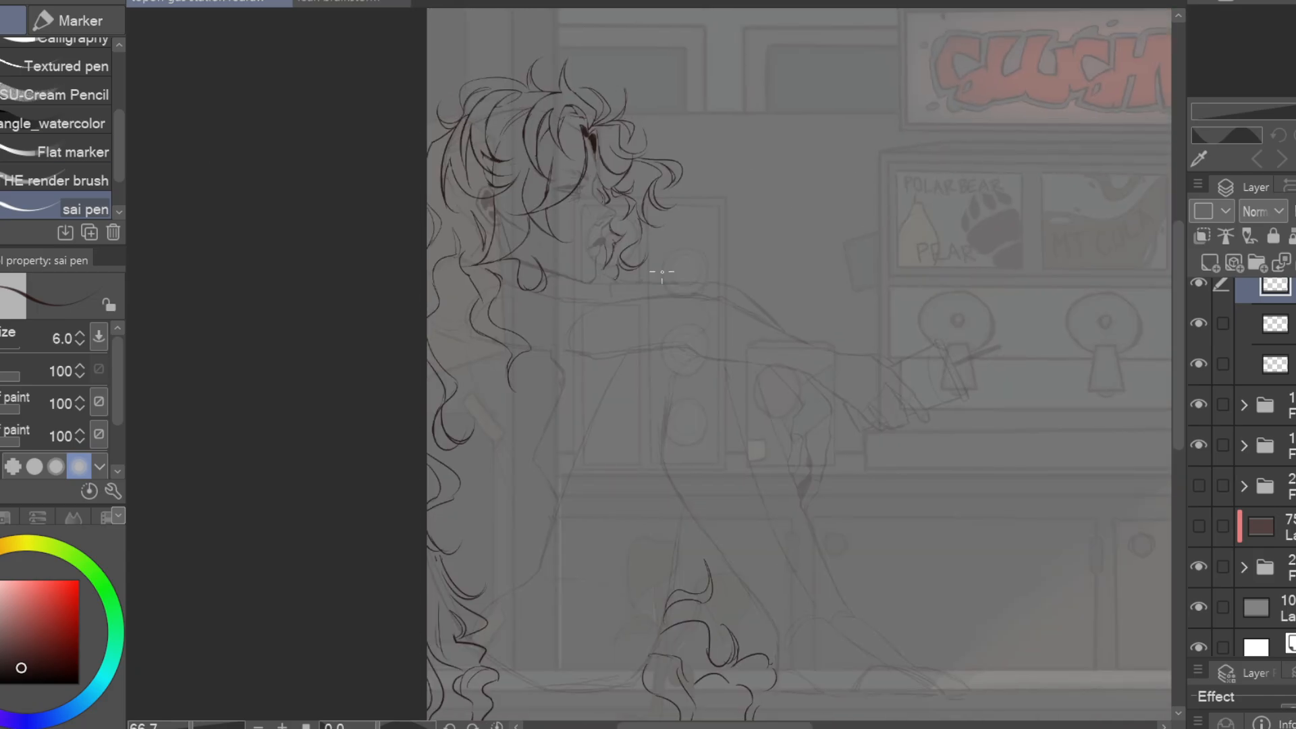
{"action": "left_click_drag", "start_coordinate": [821, 251], "coordinate": [898, 224]}
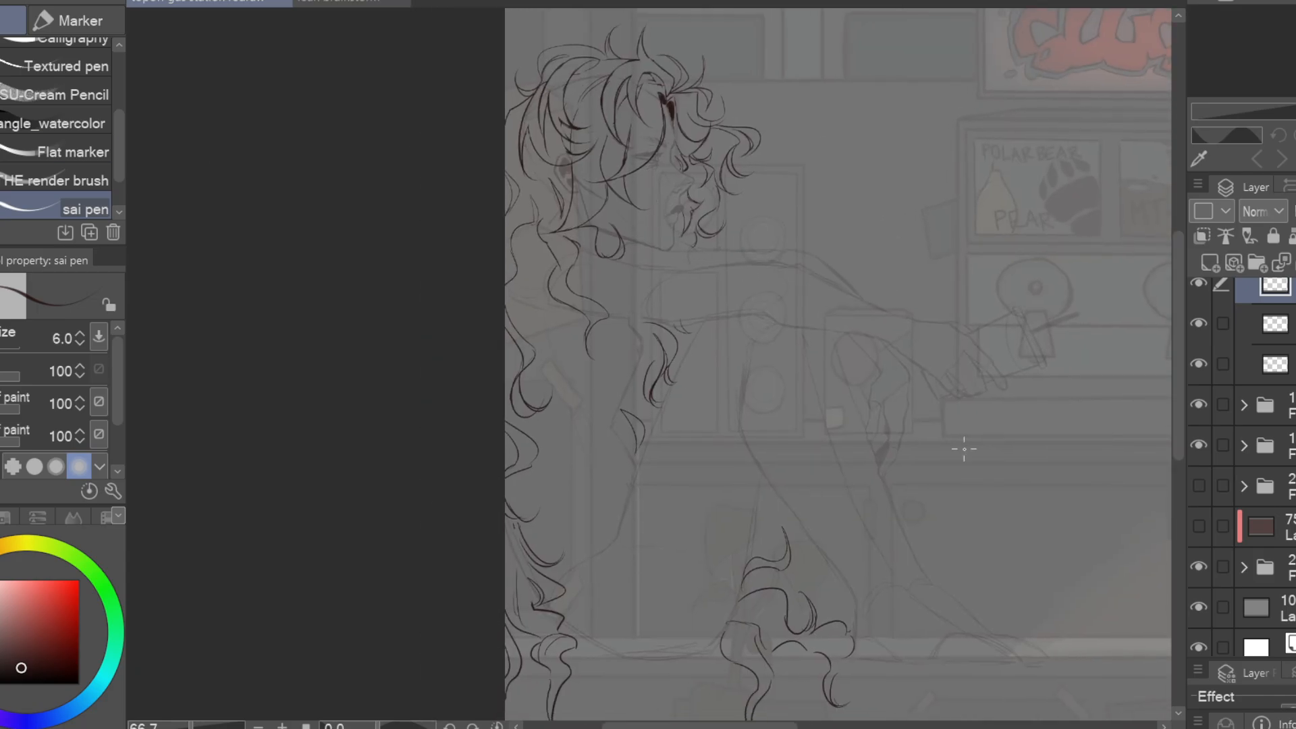
{"action": "left_click", "coordinate": [1199, 568]}
{"action": "mouse_move", "coordinate": [787, 208]}
{"action": "left_mouse_down"}
{"action": "mouse_move", "coordinate": [703, 364]}
{"action": "mouse_move", "coordinate": [581, 342]}
{"action": "left_mouse_up"}
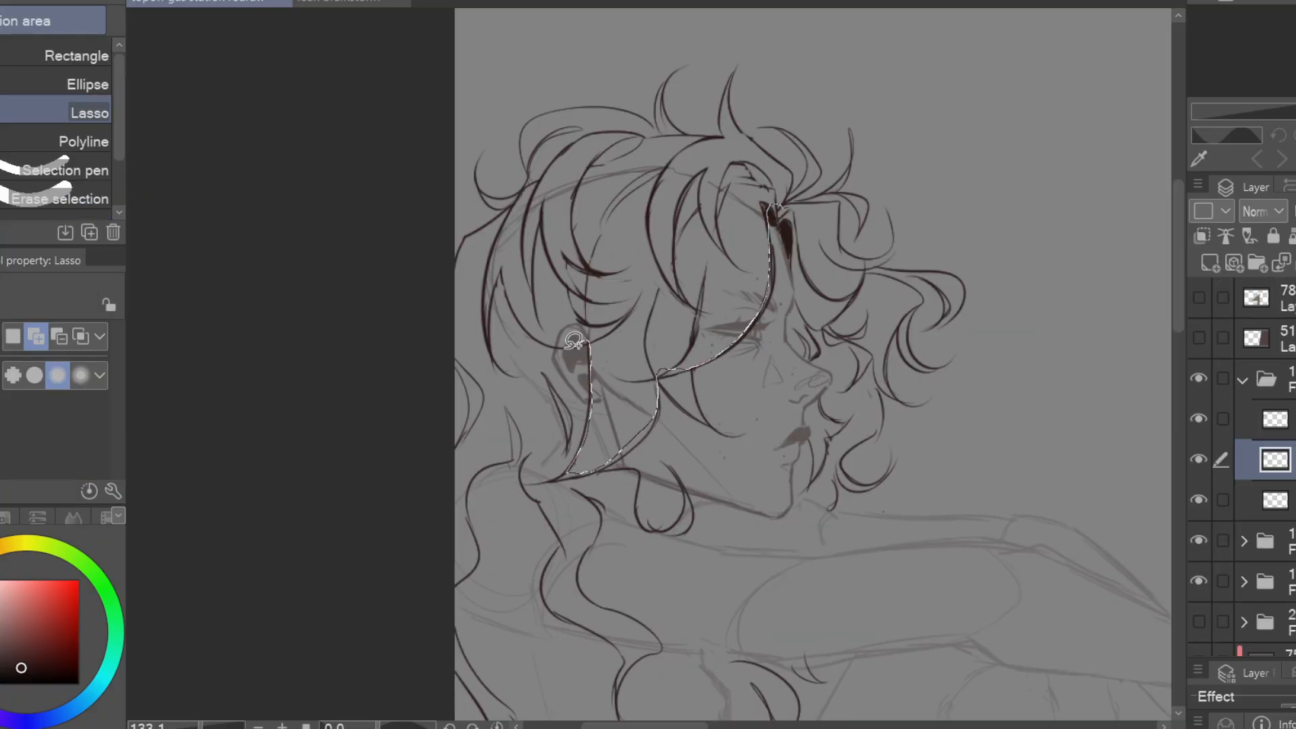
Erase face lines showing through the hair and delete the lassoed part of the rough head sketch behind it
{"action": "key", "text": "e"}
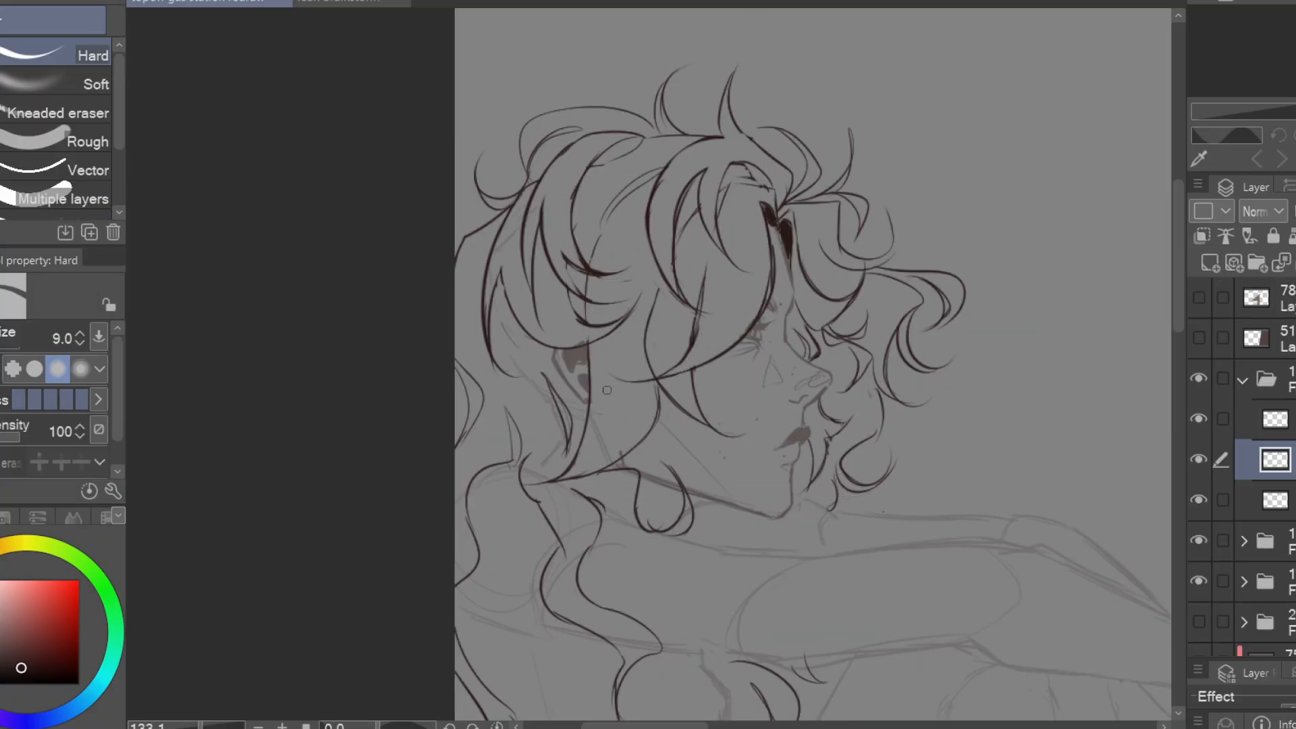
{"action": "left_click_drag", "start_coordinate": [640, 476], "coordinate": [626, 471]}
{"action": "left_click", "coordinate": [1275, 500]}
{"action": "key", "text": "m"}
{"action": "mouse_move", "coordinate": [353, 144]}
{"action": "left_mouse_down"}
{"action": "mouse_move", "coordinate": [621, 457]}
{"action": "mouse_move", "coordinate": [368, 123]}
{"action": "left_mouse_up"}
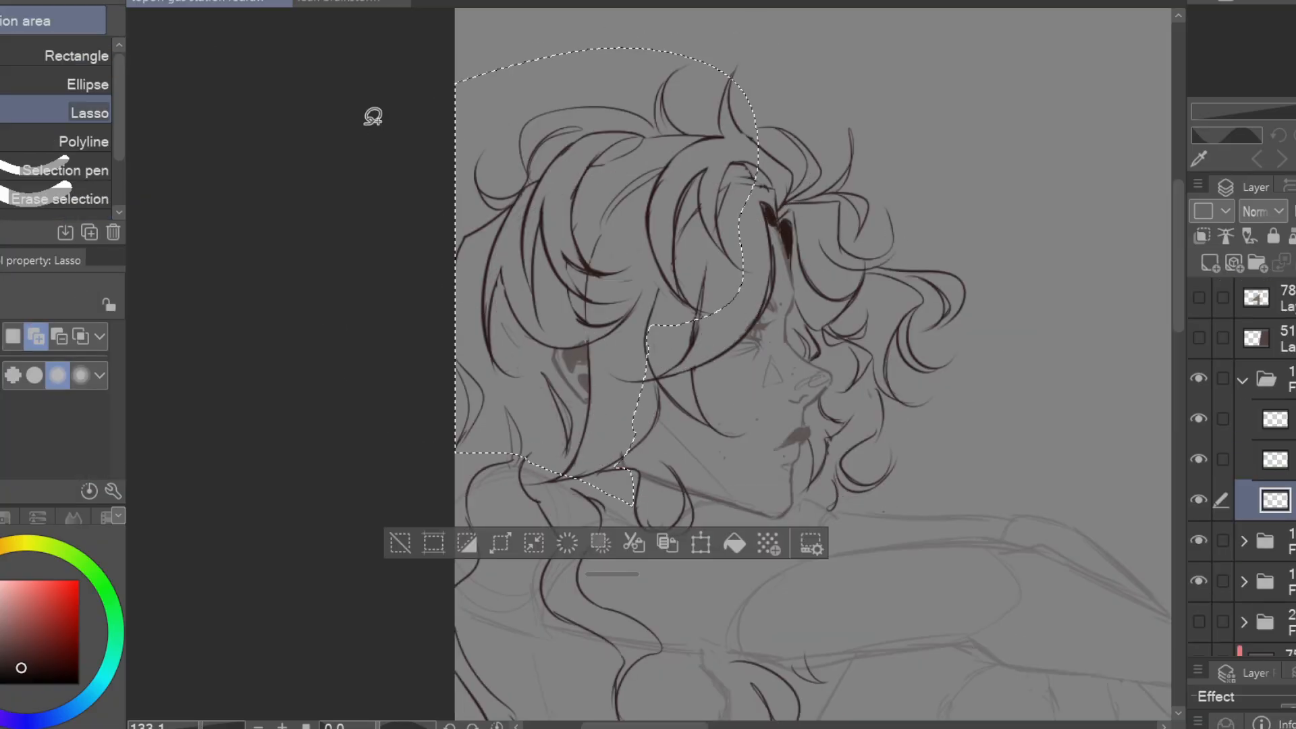
{"action": "key", "text": "Delete"}
{"action": "key", "text": "ctrl+d"}
Outline the near arm's upper sleeve from the shoulder to the elbow on the clothing layer, with small fold notches
{"action": "left_click", "coordinate": [1275, 459]}
{"action": "left_click_drag", "start_coordinate": [388, 253], "coordinate": [467, 287]}
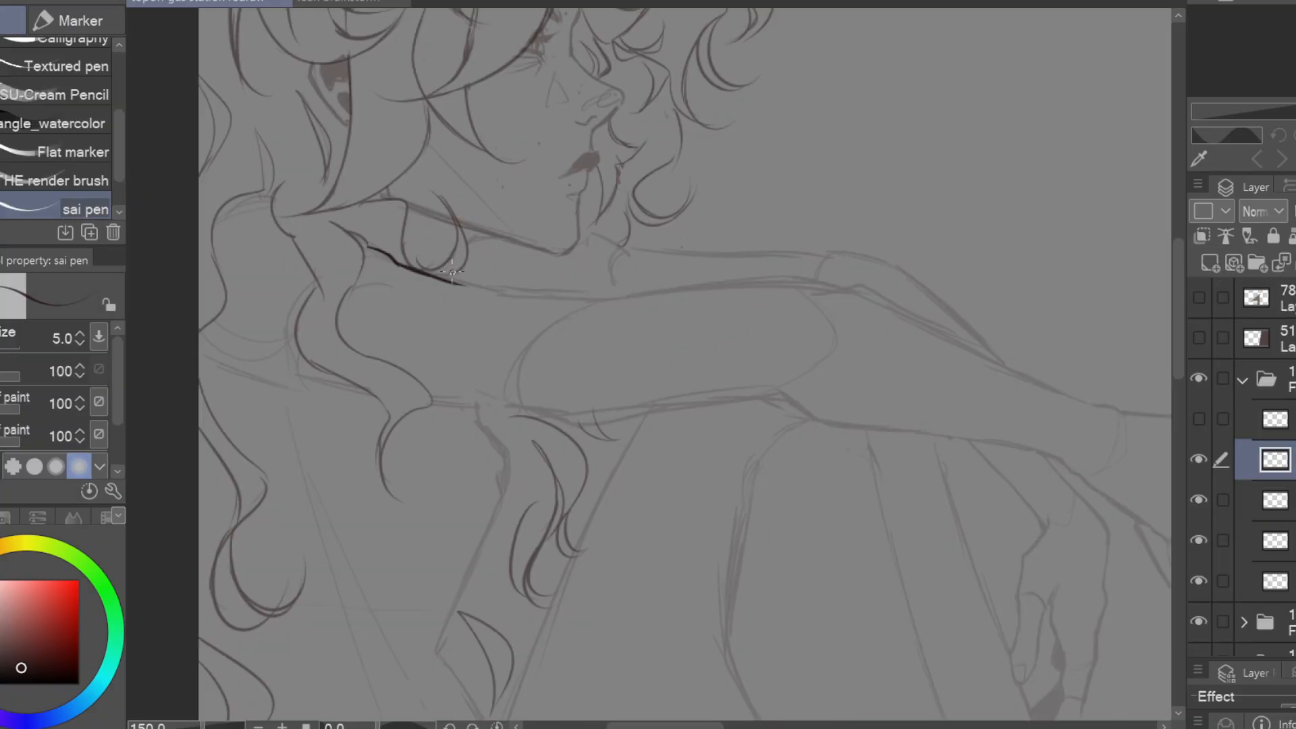
{"action": "left_click_drag", "start_coordinate": [199, 254], "coordinate": [325, 161]}
{"action": "left_click_drag", "start_coordinate": [394, 274], "coordinate": [485, 304]}
{"action": "mouse_move", "coordinate": [787, 197]}
{"action": "left_mouse_down"}
{"action": "mouse_move", "coordinate": [646, 225]}
{"action": "mouse_move", "coordinate": [419, 190]}
{"action": "left_mouse_up"}
{"action": "left_click_drag", "start_coordinate": [262, 193], "coordinate": [364, 197]}
{"action": "left_click_drag", "start_coordinate": [201, 302], "coordinate": [346, 314]}
{"action": "mouse_move", "coordinate": [362, 197]}
{"action": "left_mouse_down"}
{"action": "mouse_move", "coordinate": [319, 249]}
{"action": "mouse_move", "coordinate": [263, 162]}
{"action": "left_mouse_up"}
{"action": "left_click_drag", "start_coordinate": [248, 143], "coordinate": [494, 130]}
{"action": "left_click_drag", "start_coordinate": [181, 262], "coordinate": [443, 247]}
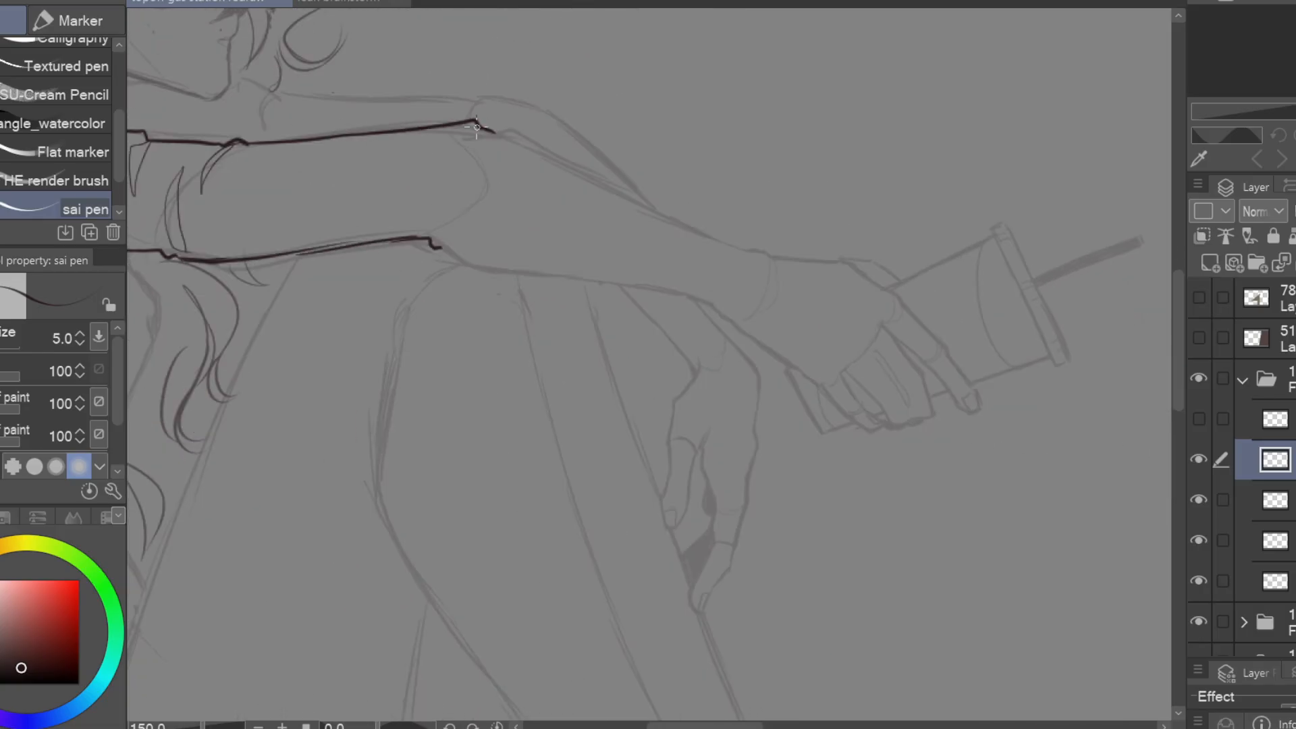
Draw the near forearm's sleeve from the elbow to the wrist, adding folds and trimming the wrist line
{"action": "left_click_drag", "start_coordinate": [482, 129], "coordinate": [472, 193]}
{"action": "mouse_move", "coordinate": [506, 130]}
{"action": "left_mouse_down"}
{"action": "mouse_move", "coordinate": [401, 130]}
{"action": "mouse_move", "coordinate": [669, 263]}
{"action": "left_mouse_up"}
{"action": "left_click_drag", "start_coordinate": [337, 247], "coordinate": [572, 300]}
{"action": "left_click_drag", "start_coordinate": [572, 300], "coordinate": [342, 326]}
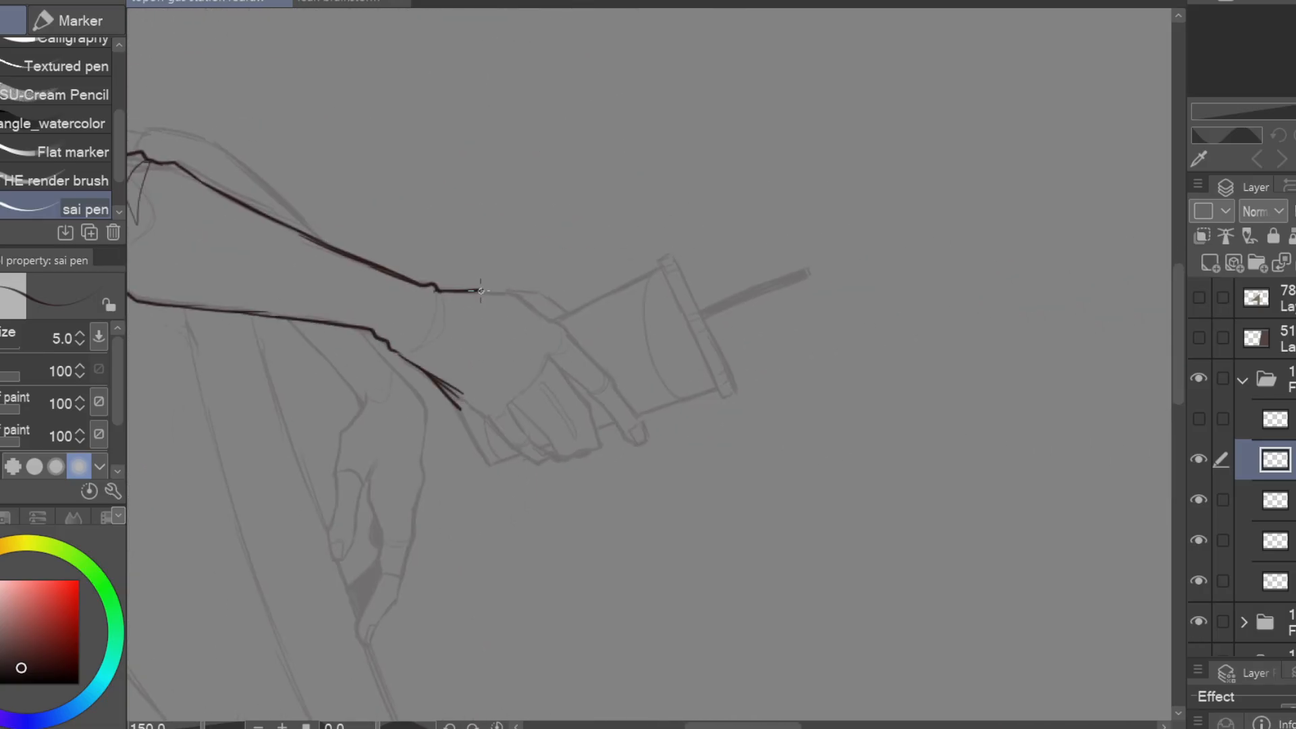
{"action": "left_click_drag", "start_coordinate": [519, 382], "coordinate": [540, 304]}
{"action": "key", "text": "e"}
{"action": "left_click_drag", "start_coordinate": [463, 396], "coordinate": [429, 373]}
{"action": "key", "text": "p"}
{"action": "left_click_drag", "start_coordinate": [439, 293], "coordinate": [430, 345]}
Outline the near sleeve's cuff and the far arm's sleeve from under the chin to its drooping cuff
{"action": "mouse_move", "coordinate": [156, 273]}
{"action": "left_mouse_down"}
{"action": "mouse_move", "coordinate": [828, 405]}
{"action": "mouse_move", "coordinate": [852, 453]}
{"action": "left_mouse_up"}
{"action": "mouse_move", "coordinate": [598, 292]}
{"action": "left_mouse_down"}
{"action": "mouse_move", "coordinate": [652, 305]}
{"action": "mouse_move", "coordinate": [617, 340]}
{"action": "left_mouse_up"}
{"action": "left_click_drag", "start_coordinate": [488, 252], "coordinate": [497, 346]}
{"action": "left_click_drag", "start_coordinate": [871, 452], "coordinate": [395, 280]}
{"action": "left_click_drag", "start_coordinate": [182, 184], "coordinate": [381, 187]}
{"action": "mouse_move", "coordinate": [387, 188]}
{"action": "left_mouse_down"}
{"action": "mouse_move", "coordinate": [390, 208]}
{"action": "mouse_move", "coordinate": [545, 290]}
{"action": "left_mouse_up"}
{"action": "mouse_move", "coordinate": [519, 379]}
{"action": "left_mouse_down"}
{"action": "mouse_move", "coordinate": [579, 488]}
{"action": "mouse_move", "coordinate": [655, 546]}
{"action": "left_mouse_up"}
{"action": "mouse_move", "coordinate": [596, 389]}
{"action": "left_mouse_down"}
{"action": "mouse_move", "coordinate": [660, 466]}
{"action": "mouse_move", "coordinate": [623, 447]}
{"action": "left_mouse_up"}
Add curved and pointed fabric folds along both sleeves, from the shoulder to the elbows and wrists
{"action": "mouse_move", "coordinate": [633, 284]}
{"action": "left_mouse_down"}
{"action": "mouse_move", "coordinate": [932, 325]}
{"action": "mouse_move", "coordinate": [875, 335]}
{"action": "left_mouse_up"}
{"action": "left_click_drag", "start_coordinate": [515, 283], "coordinate": [485, 372]}
{"action": "left_click_drag", "start_coordinate": [864, 290], "coordinate": [807, 303]}
{"action": "left_click_drag", "start_coordinate": [722, 282], "coordinate": [687, 316]}
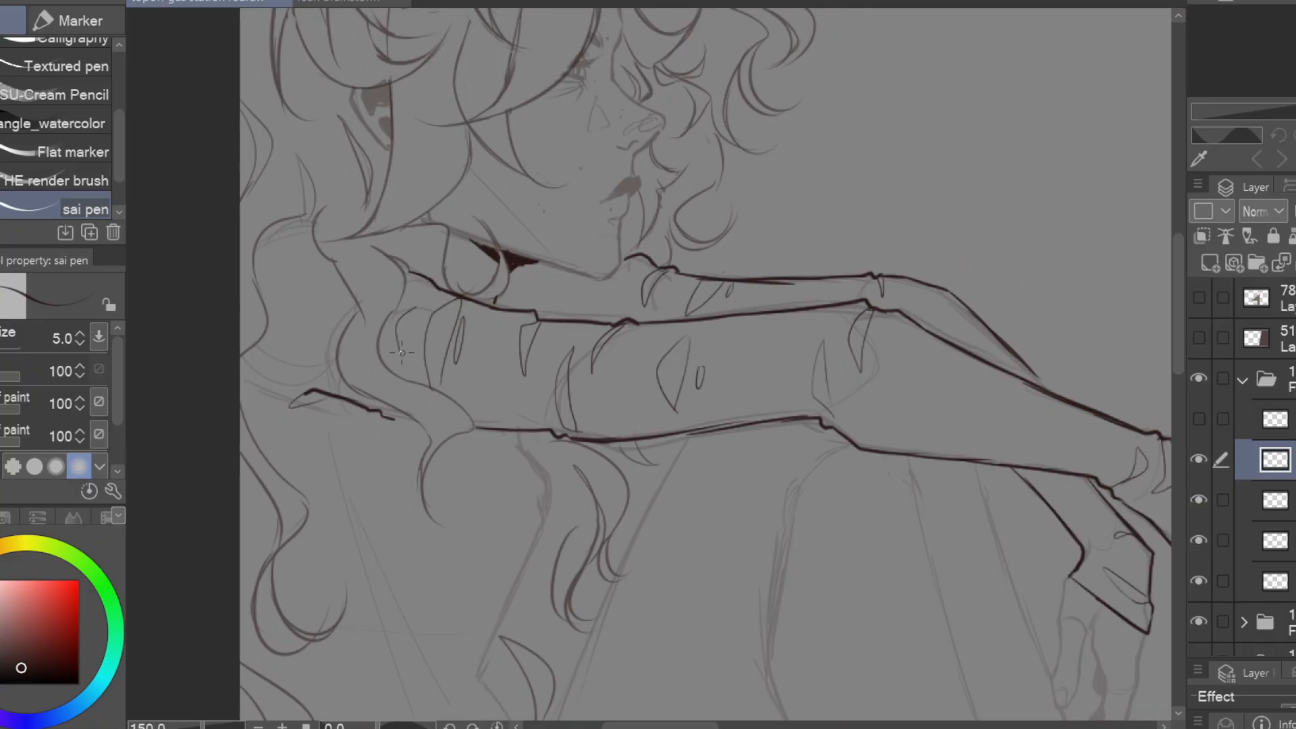
{"action": "left_click_drag", "start_coordinate": [402, 353], "coordinate": [417, 308]}
{"action": "left_click_drag", "start_coordinate": [335, 261], "coordinate": [301, 275]}
{"action": "left_click_drag", "start_coordinate": [347, 290], "coordinate": [301, 332]}
{"action": "left_click_drag", "start_coordinate": [339, 308], "coordinate": [337, 310]}
{"action": "left_click_drag", "start_coordinate": [954, 369], "coordinate": [780, 364]}
{"action": "left_click_drag", "start_coordinate": [877, 270], "coordinate": [803, 283]}
Draw the torso's front edge from beneath the near arm to the waist, with a dark underarm shadow and waist folds
{"action": "left_click_drag", "start_coordinate": [486, 405], "coordinate": [722, 290]}
{"action": "mouse_move", "coordinate": [717, 286]}
{"action": "left_mouse_down"}
{"action": "mouse_move", "coordinate": [769, 355]}
{"action": "mouse_move", "coordinate": [761, 608]}
{"action": "left_mouse_up"}
{"action": "left_click_drag", "start_coordinate": [758, 624], "coordinate": [751, 419]}
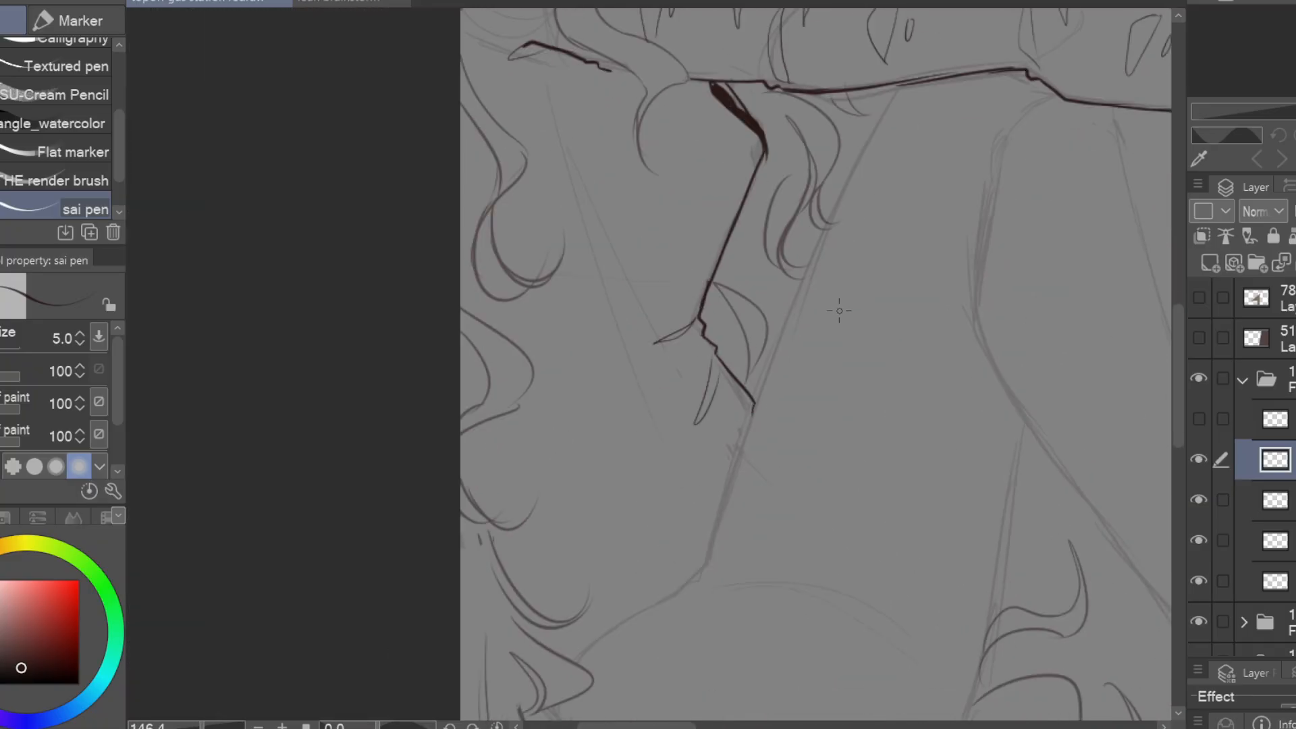
Draw two parallel straps around the near upper arm, erasing the sleeve folds that cross them
{"action": "left_click_drag", "start_coordinate": [839, 311], "coordinate": [810, 657]}
{"action": "mouse_move", "coordinate": [732, 319]}
{"action": "left_mouse_down"}
{"action": "mouse_move", "coordinate": [707, 437]}
{"action": "mouse_move", "coordinate": [727, 434]}
{"action": "left_mouse_up"}
{"action": "left_click_drag", "start_coordinate": [733, 317], "coordinate": [759, 318]}
{"action": "key", "text": "e"}
{"action": "key", "text": "p"}
{"action": "left_click_drag", "start_coordinate": [706, 431], "coordinate": [729, 433]}
{"action": "left_click_drag", "start_coordinate": [670, 306], "coordinate": [640, 393]}
{"action": "key", "text": "e"}
{"action": "left_click_drag", "start_coordinate": [690, 311], "coordinate": [658, 406]}
{"action": "key", "text": "p"}
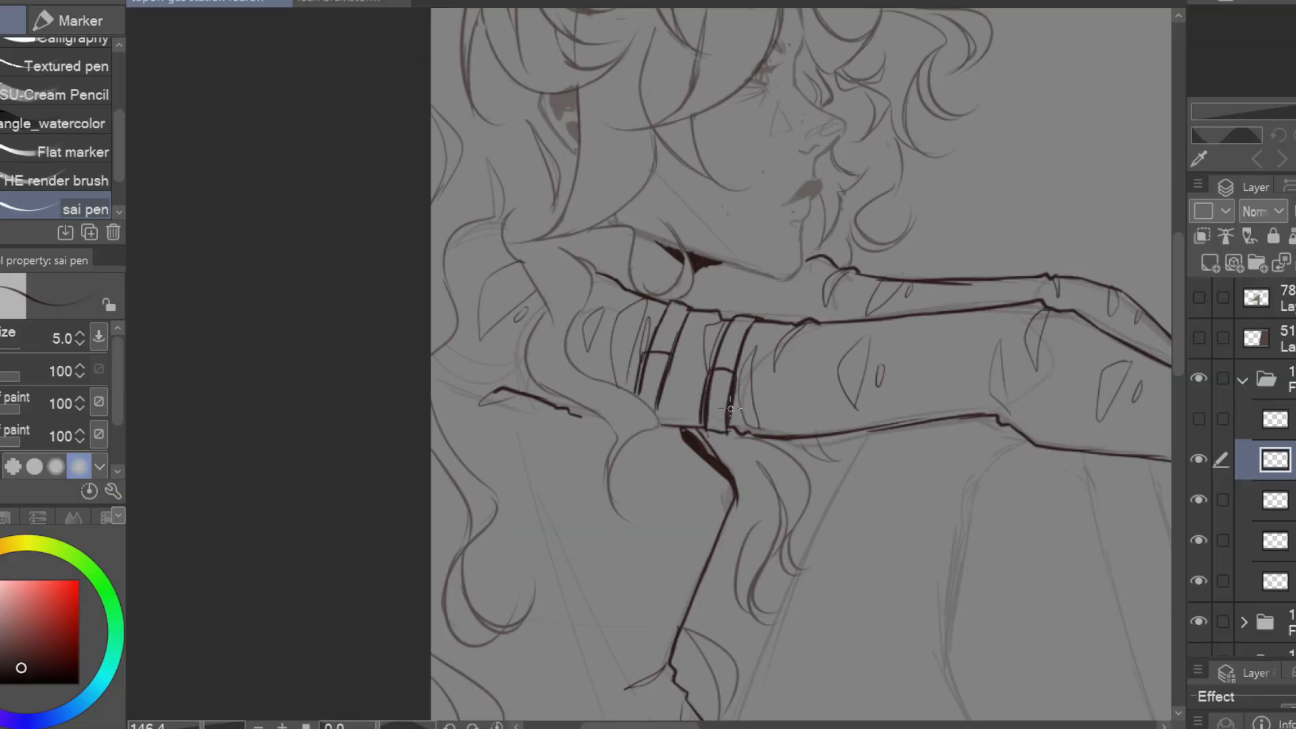
Redraw the two arm straps with rounded ends, punched holes and small buckles
{"action": "key", "text": "e"}
{"action": "left_click_drag", "start_coordinate": [712, 373], "coordinate": [706, 424]}
{"action": "left_click_drag", "start_coordinate": [672, 360], "coordinate": [662, 407]}
{"action": "key", "text": "p"}
{"action": "left_click_drag", "start_coordinate": [713, 371], "coordinate": [702, 411]}
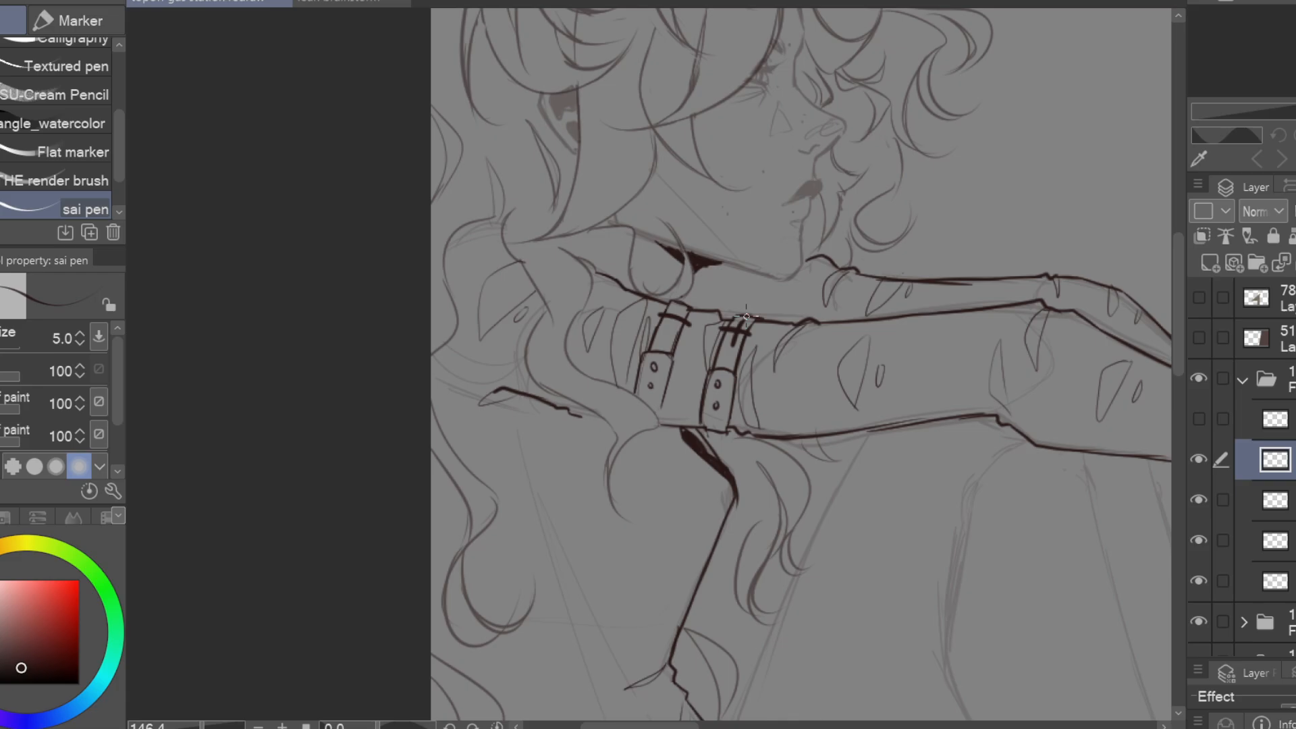
{"action": "left_click_drag", "start_coordinate": [679, 309], "coordinate": [670, 333]}
Sketch long pointed folds across the torso and draw the near thigh's upper edge down to the hip
{"action": "scroll", "coordinate": [675, 324], "scroll_direction": "down", "scroll_amount": 2}
{"action": "left_click_drag", "start_coordinate": [675, 574], "coordinate": [643, 300]}
{"action": "left_click_drag", "start_coordinate": [587, 534], "coordinate": [574, 574]}
{"action": "left_click_drag", "start_coordinate": [574, 574], "coordinate": [608, 594]}
{"action": "left_click_drag", "start_coordinate": [868, 408], "coordinate": [974, 438]}
{"action": "left_click_drag", "start_coordinate": [881, 152], "coordinate": [747, 469]}
{"action": "key", "text": "e"}
{"action": "key", "text": "p"}
{"action": "left_click_drag", "start_coordinate": [791, 347], "coordinate": [793, 381]}
Outline the seat and the underside of the near thigh up toward the knee
{"action": "left_click_drag", "start_coordinate": [744, 637], "coordinate": [866, 643]}
{"action": "left_click_drag", "start_coordinate": [1018, 633], "coordinate": [907, 517]}
{"action": "left_click_drag", "start_coordinate": [848, 252], "coordinate": [832, 383]}
{"action": "left_click_drag", "start_coordinate": [832, 383], "coordinate": [762, 524]}
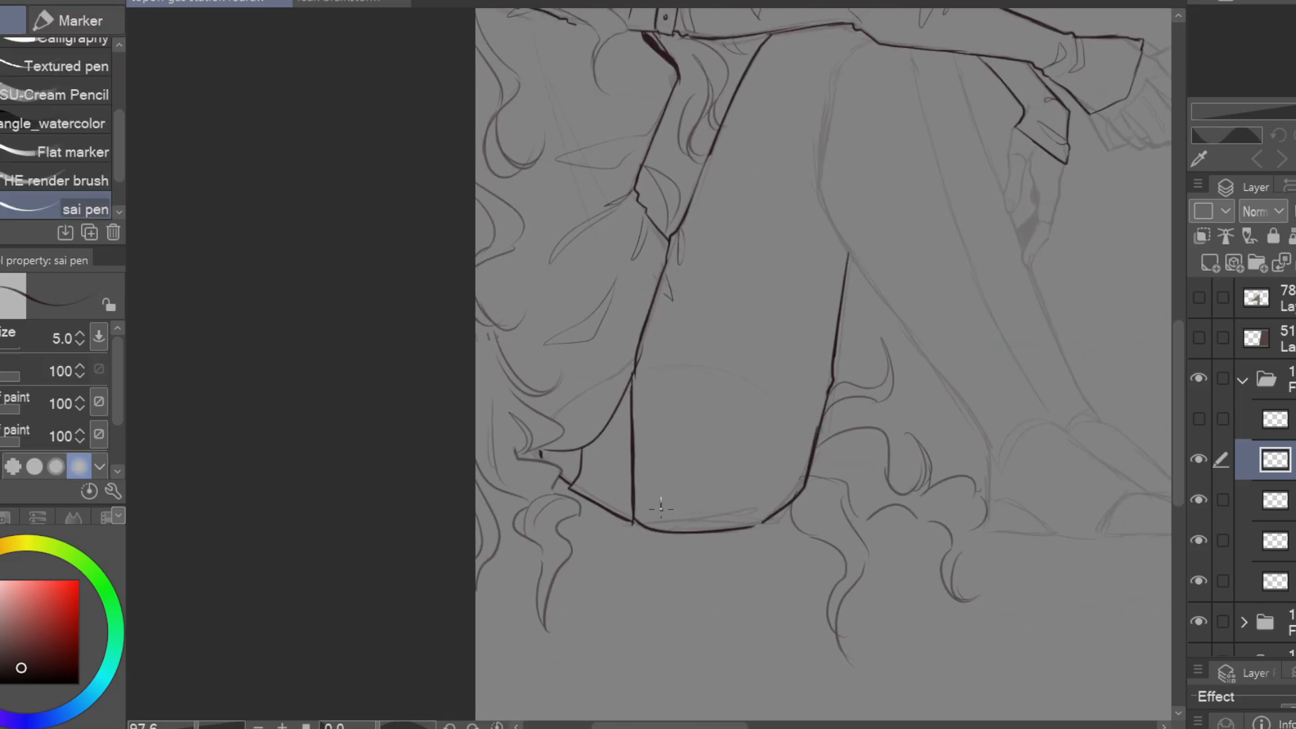
Draw a narrow panel along the bottom of the seat and dashed stitching down the trouser's upper edge
{"action": "left_click_drag", "start_coordinate": [662, 500], "coordinate": [661, 532]}
{"action": "left_click_drag", "start_coordinate": [662, 500], "coordinate": [785, 501]}
{"action": "left_click_drag", "start_coordinate": [682, 498], "coordinate": [683, 529]}
{"action": "left_click_drag", "start_coordinate": [897, 271], "coordinate": [869, 347]}
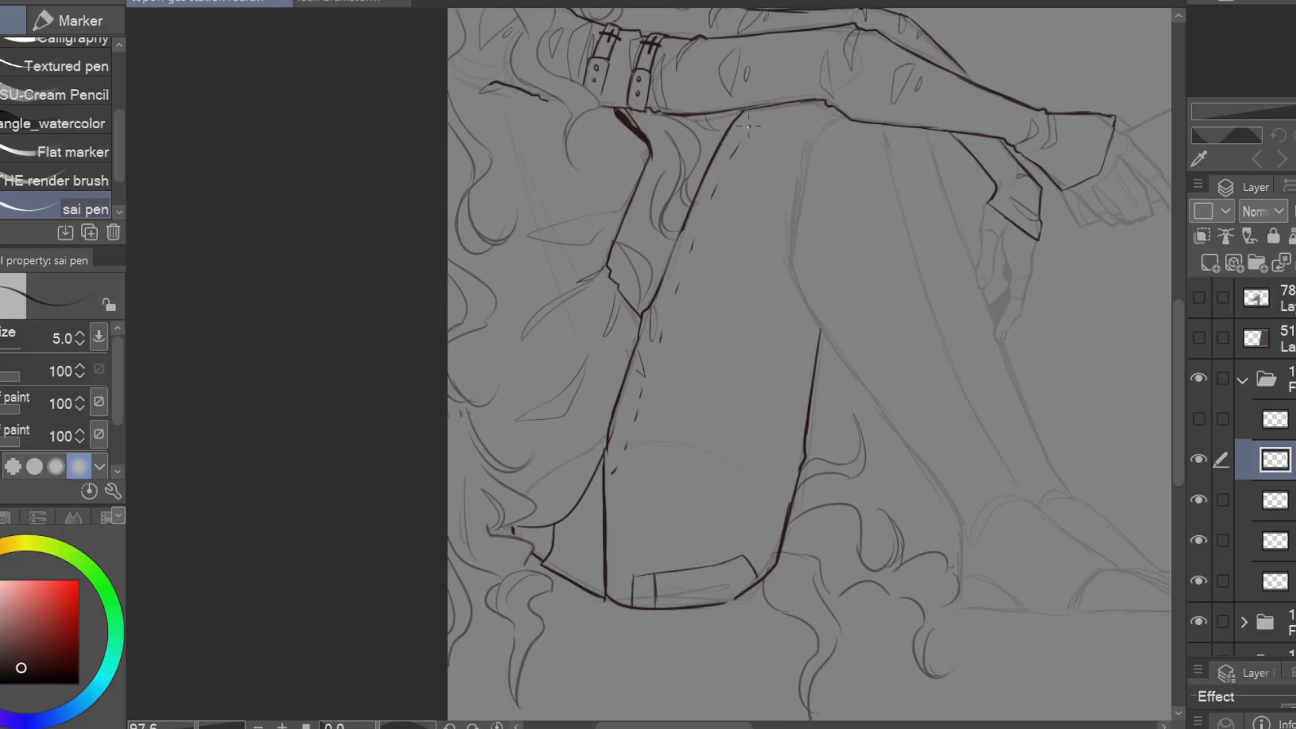
Outline the bent leg's knee, shin and calf down to the flared trouser hem above the foot
{"action": "mouse_move", "coordinate": [1058, 403]}
{"action": "left_mouse_down"}
{"action": "mouse_move", "coordinate": [984, 428]}
{"action": "mouse_move", "coordinate": [879, 324]}
{"action": "left_mouse_up"}
{"action": "left_click_drag", "start_coordinate": [625, 81], "coordinate": [678, 300]}
{"action": "left_click_drag", "start_coordinate": [621, 219], "coordinate": [681, 331]}
{"action": "left_click_drag", "start_coordinate": [681, 331], "coordinate": [701, 510]}
{"action": "left_click_drag", "start_coordinate": [726, 125], "coordinate": [885, 449]}
{"action": "left_click_drag", "start_coordinate": [884, 449], "coordinate": [830, 531]}
{"action": "mouse_move", "coordinate": [700, 496]}
{"action": "left_mouse_down"}
{"action": "mouse_move", "coordinate": [702, 523]}
{"action": "mouse_move", "coordinate": [832, 526]}
{"action": "left_mouse_up"}
Add large pointed folds near the trouser hem and a narrow fold at the knee, and hide the hair layer
{"action": "left_click_drag", "start_coordinate": [763, 432], "coordinate": [733, 504]}
{"action": "key", "text": "e"}
{"action": "key", "text": "p"}
{"action": "left_click_drag", "start_coordinate": [806, 478], "coordinate": [721, 551]}
{"action": "left_click_drag", "start_coordinate": [749, 432], "coordinate": [725, 510]}
{"action": "left_click_drag", "start_coordinate": [652, 201], "coordinate": [675, 279]}
{"action": "left_click", "coordinate": [1199, 500]}
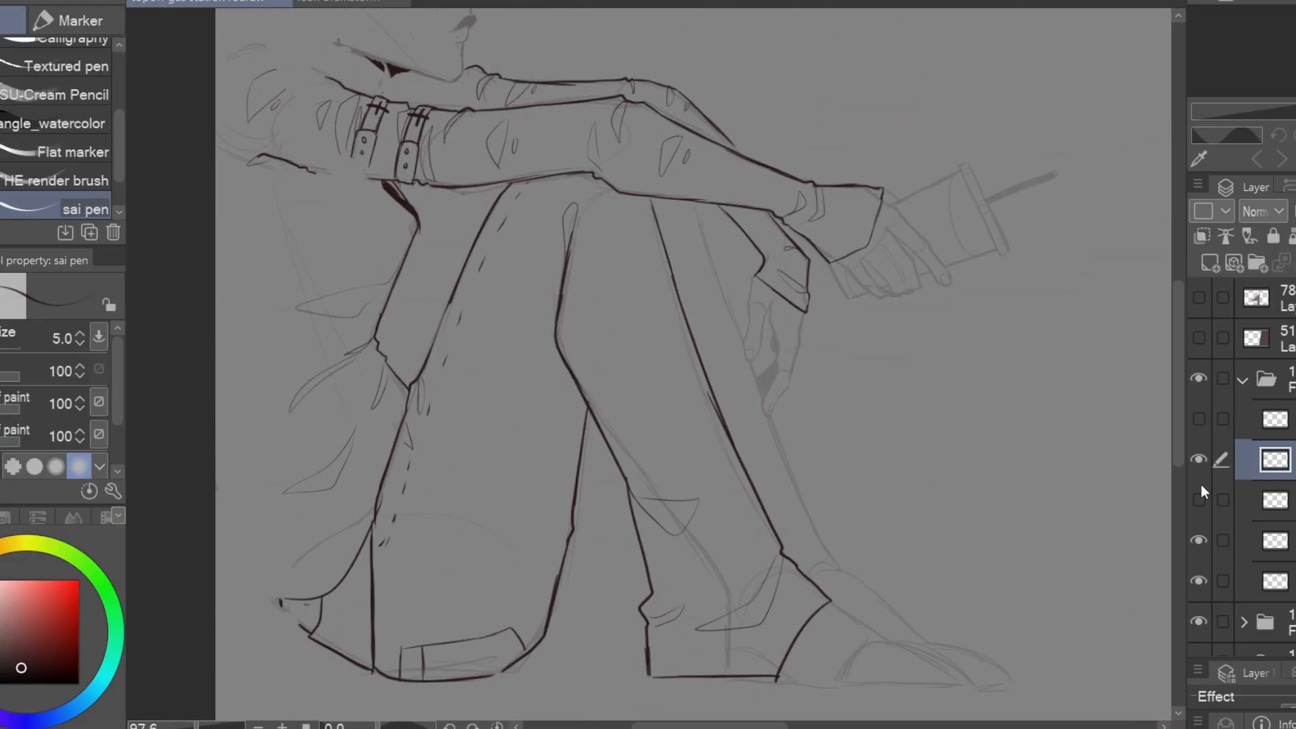
Outline the far trouser leg down to the wrapped ankle and shoes, tidying overlapping lines with the eraser
{"action": "left_click_drag", "start_coordinate": [698, 204], "coordinate": [910, 614]}
{"action": "key", "text": "e"}
{"action": "key", "text": "p"}
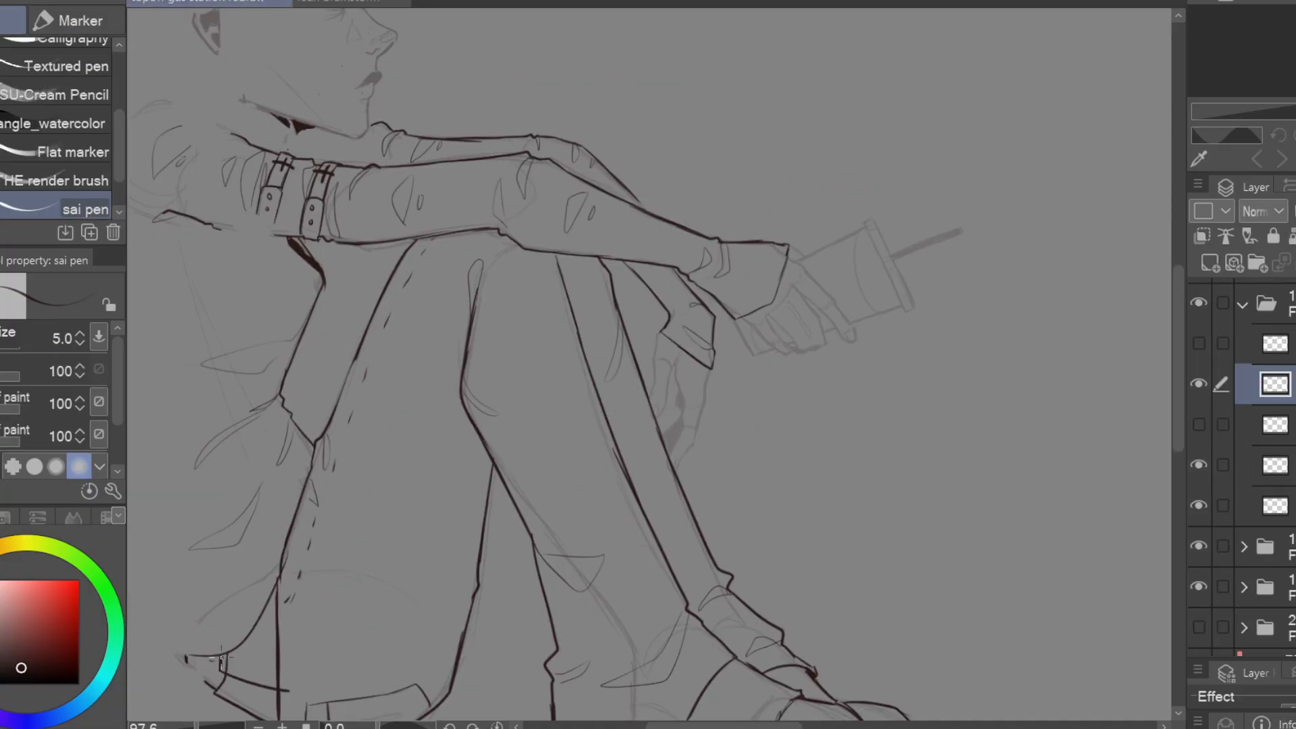
{"action": "key", "text": "e"}
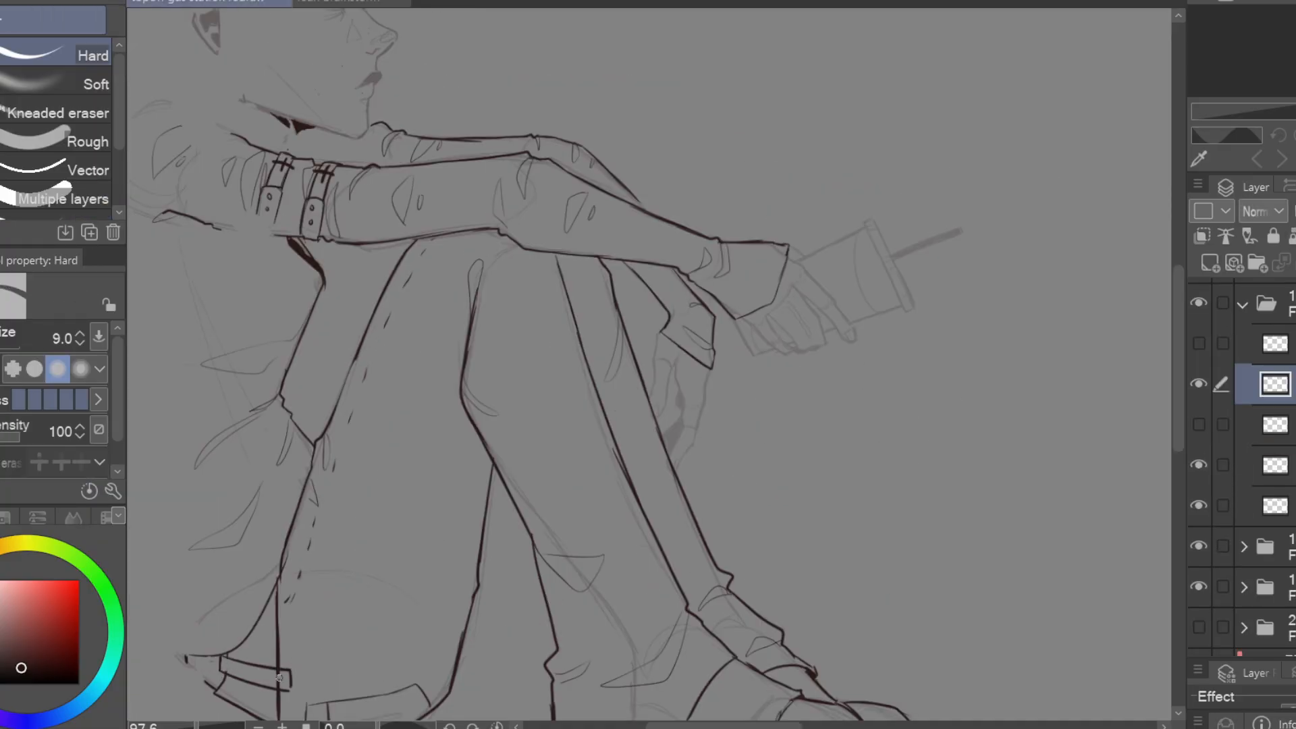
{"action": "key", "text": "p"}
{"action": "mouse_move", "coordinate": [479, 615]}
{"action": "left_mouse_down"}
{"action": "mouse_move", "coordinate": [469, 537]}
{"action": "mouse_move", "coordinate": [469, 617]}
{"action": "left_mouse_up"}
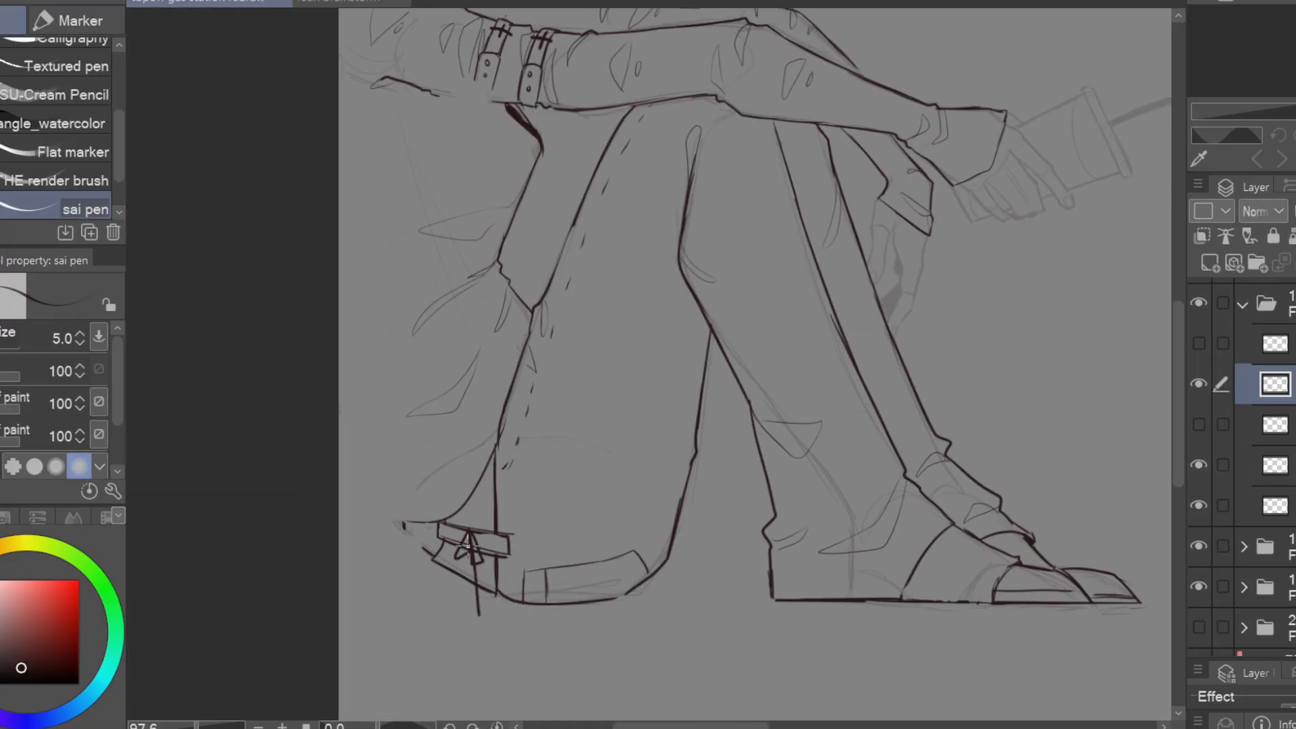
{"action": "left_click_drag", "start_coordinate": [536, 497], "coordinate": [507, 565]}
{"action": "left_click_drag", "start_coordinate": [423, 590], "coordinate": [397, 669]}
{"action": "left_click_drag", "start_coordinate": [695, 396], "coordinate": [642, 554]}
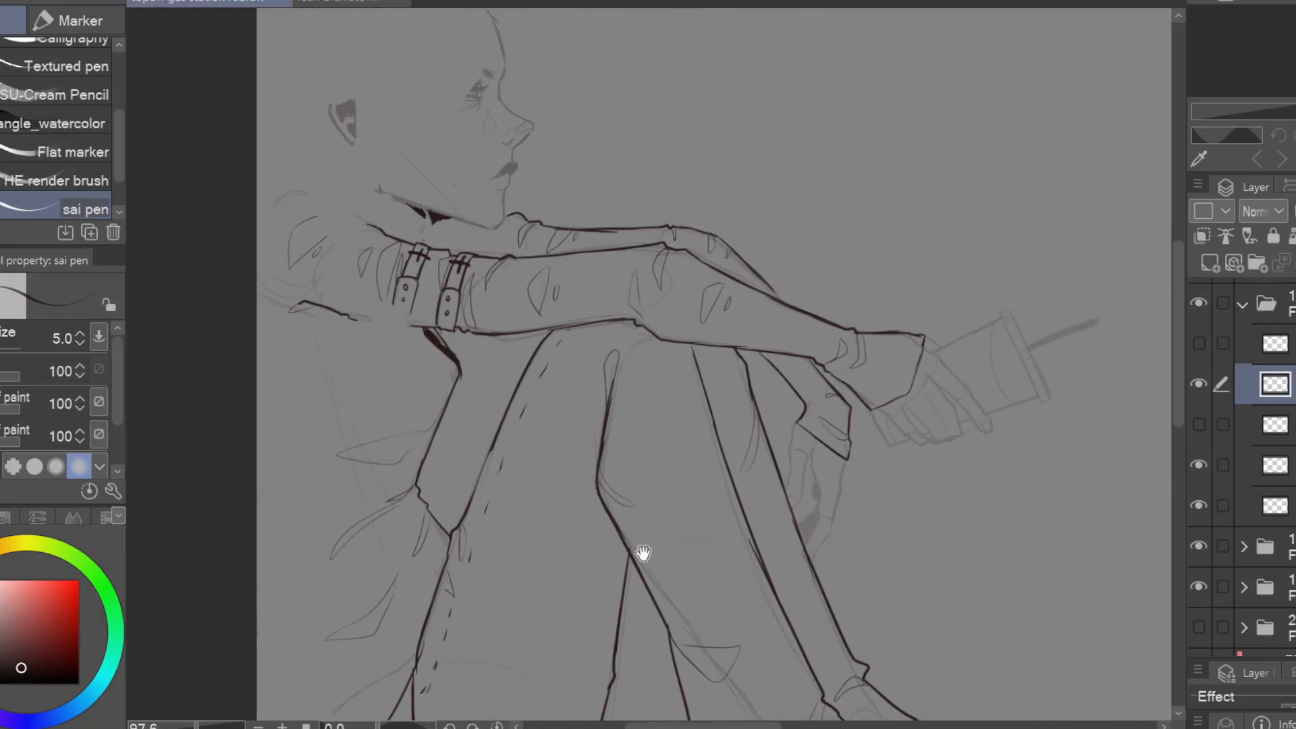
Show the hair layer again and lasso around the sleeved arms on the character's lowest line layer
{"action": "left_click", "coordinate": [1199, 425]}
{"action": "left_click", "coordinate": [1275, 506]}
{"action": "key", "text": "m"}
{"action": "left_click_drag", "start_coordinate": [758, 371], "coordinate": [888, 260]}
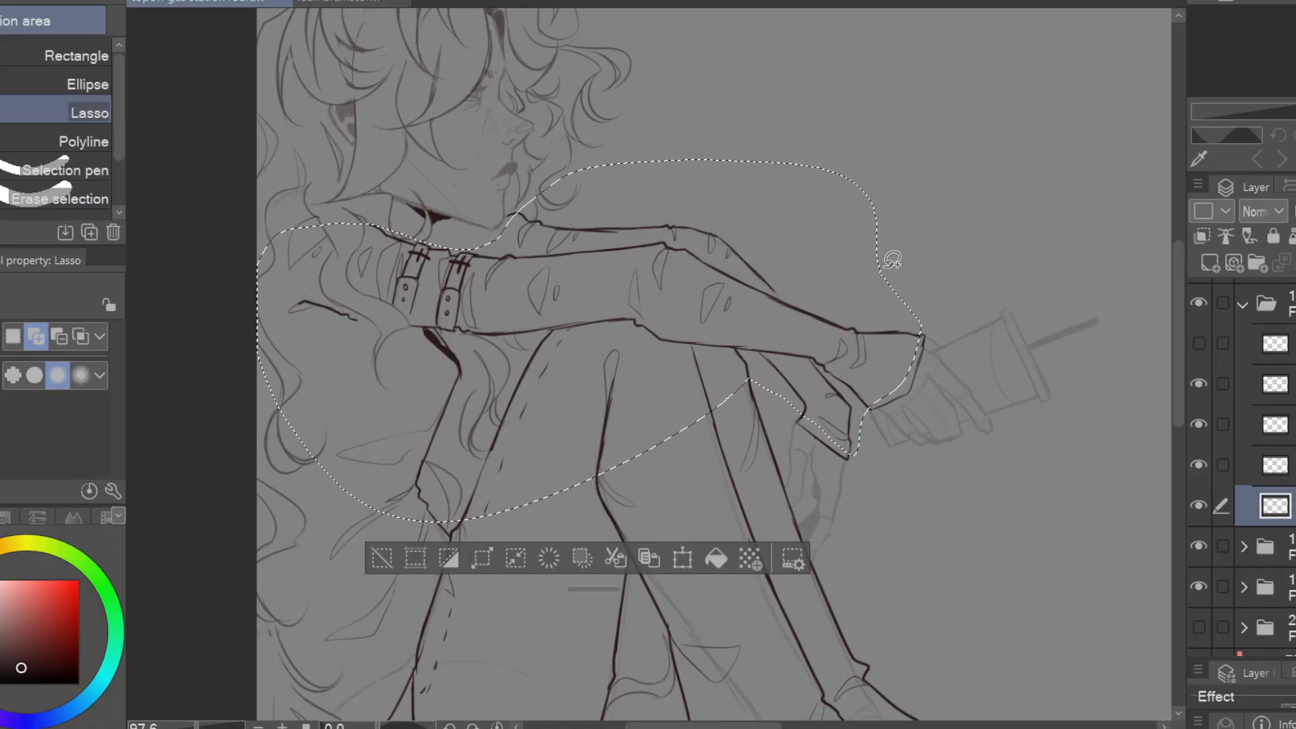
{"action": "key", "text": "ctrl+d"}
Fill the seated figure's whole silhouette with a flat grey base, using a selection around its outer outline
{"action": "scroll", "coordinate": [986, 397], "scroll_direction": "down", "scroll_amount": 3}
{"action": "left_click", "coordinate": [858, 650]}
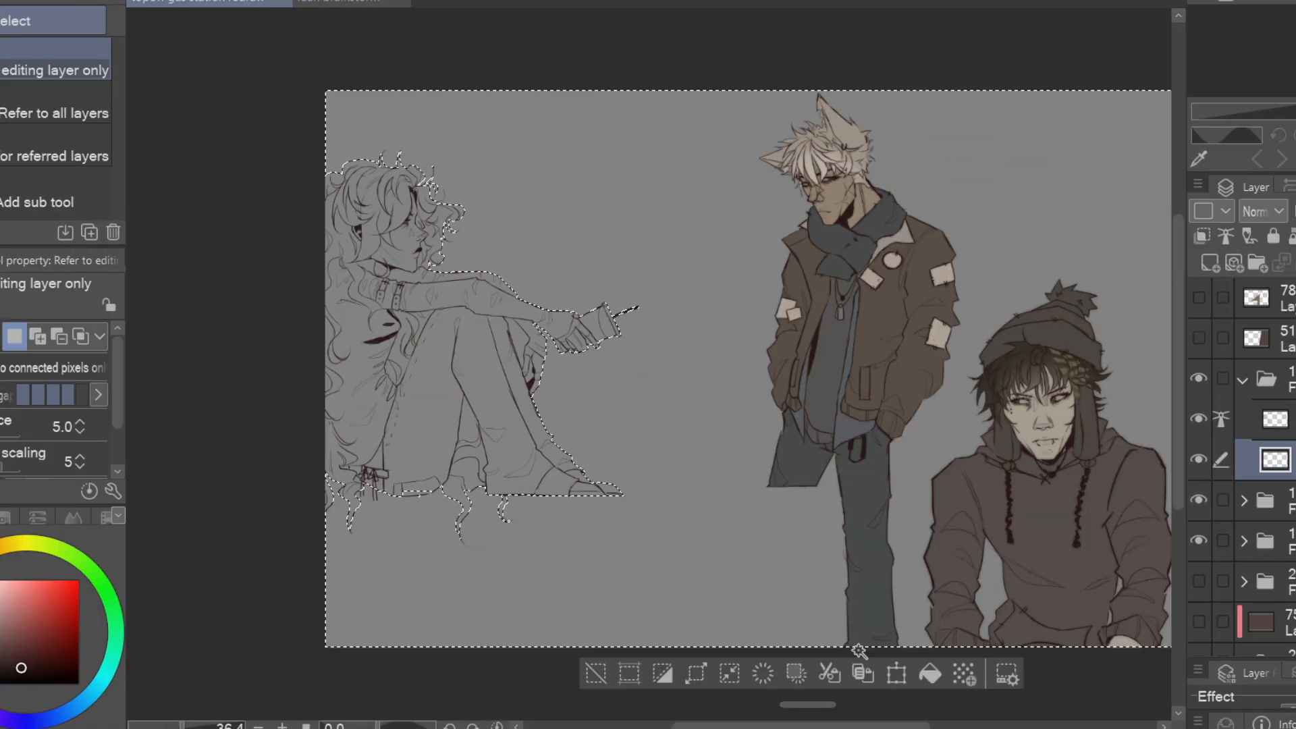
{"action": "left_click", "coordinate": [662, 674]}
{"action": "left_click", "coordinate": [608, 579]}
{"action": "scroll", "coordinate": [525, 473], "scroll_direction": "up", "scroll_amount": 3}
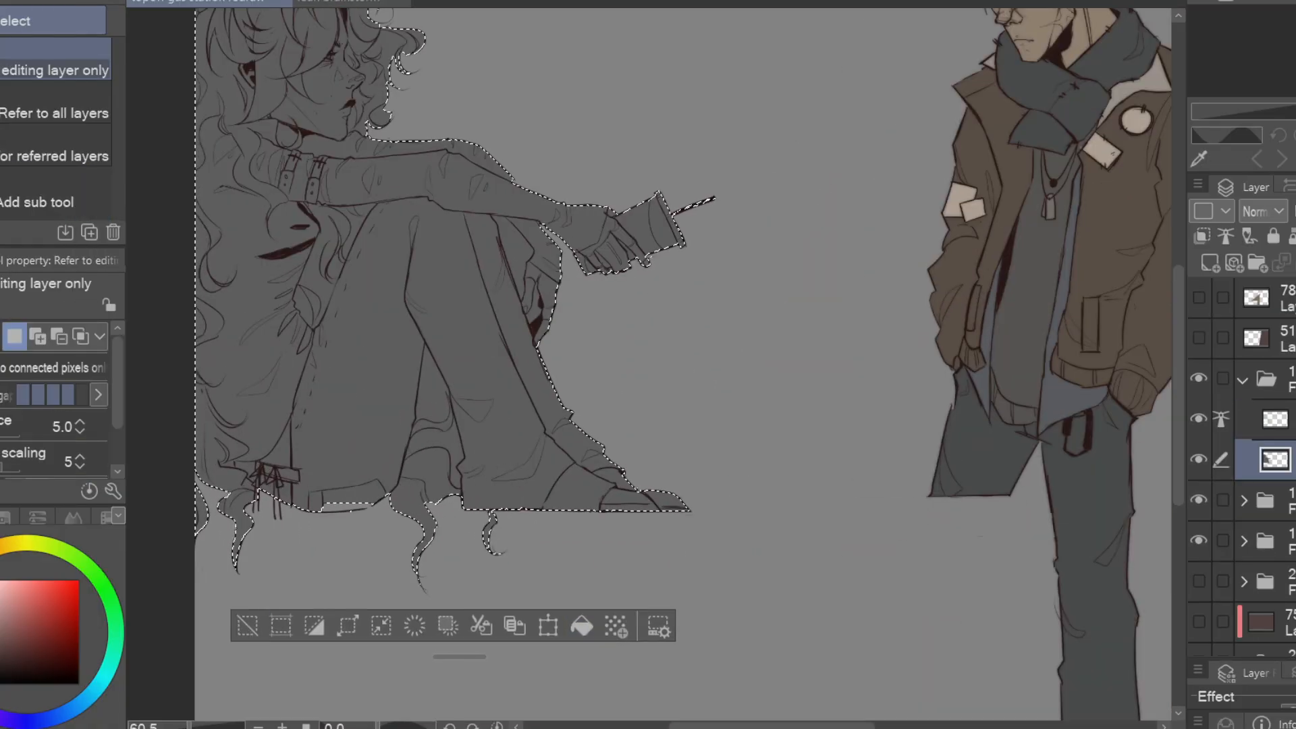
{"action": "key", "text": "ctrl+d"}
Clear the grey base from the gap between the far leg, the forearm and the hanging hand
{"action": "key", "text": "p"}
{"action": "left_click_drag", "start_coordinate": [658, 254], "coordinate": [775, 357]}
{"action": "key", "text": "e"}
{"action": "key", "text": "w"}
{"action": "left_click", "coordinate": [651, 280]}
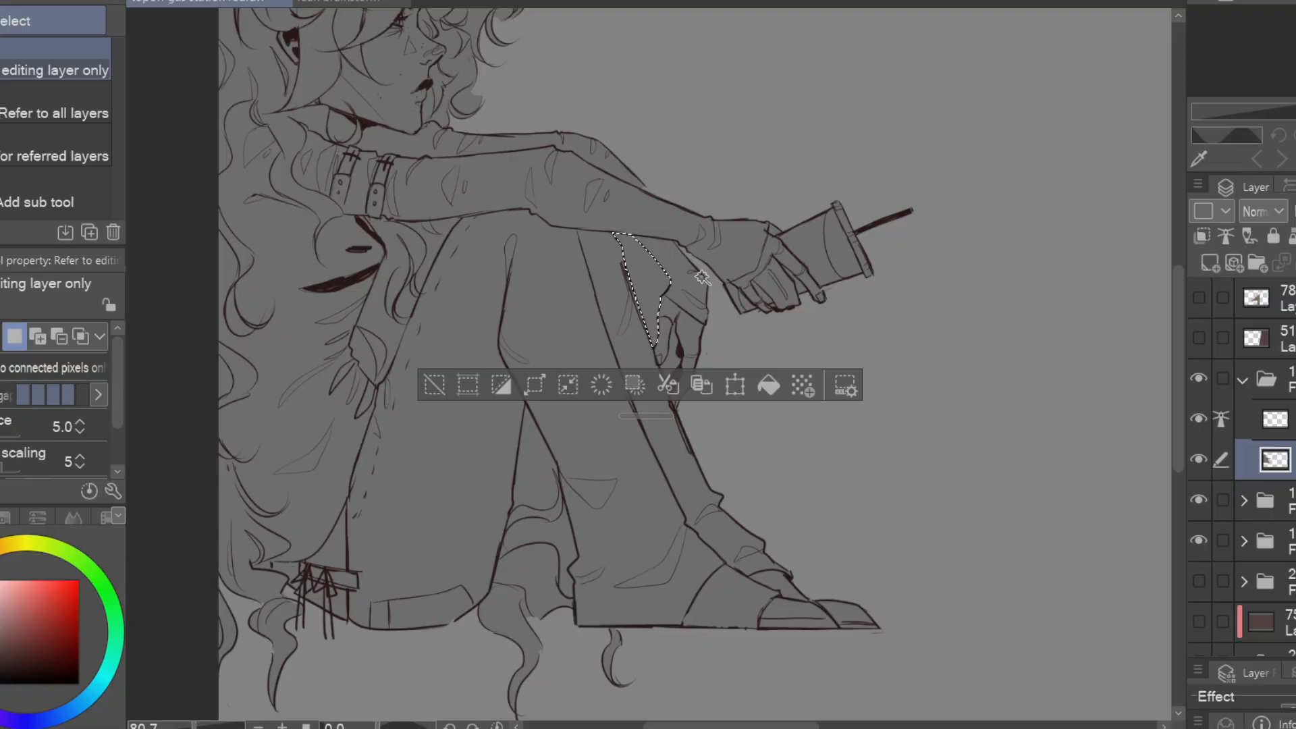
{"action": "key", "text": "Delete"}
{"action": "left_click", "coordinate": [672, 357]}
{"action": "left_click_drag", "start_coordinate": [734, 145], "coordinate": [746, 246]}
{"action": "key", "text": "ctrl+d"}
Erase the grey base between the hair and thigh under the forearm, and tidy the fill along the hair edges
{"action": "key", "text": "p"}
{"action": "left_click_drag", "start_coordinate": [667, 216], "coordinate": [815, 213]}
{"action": "key", "text": "e"}
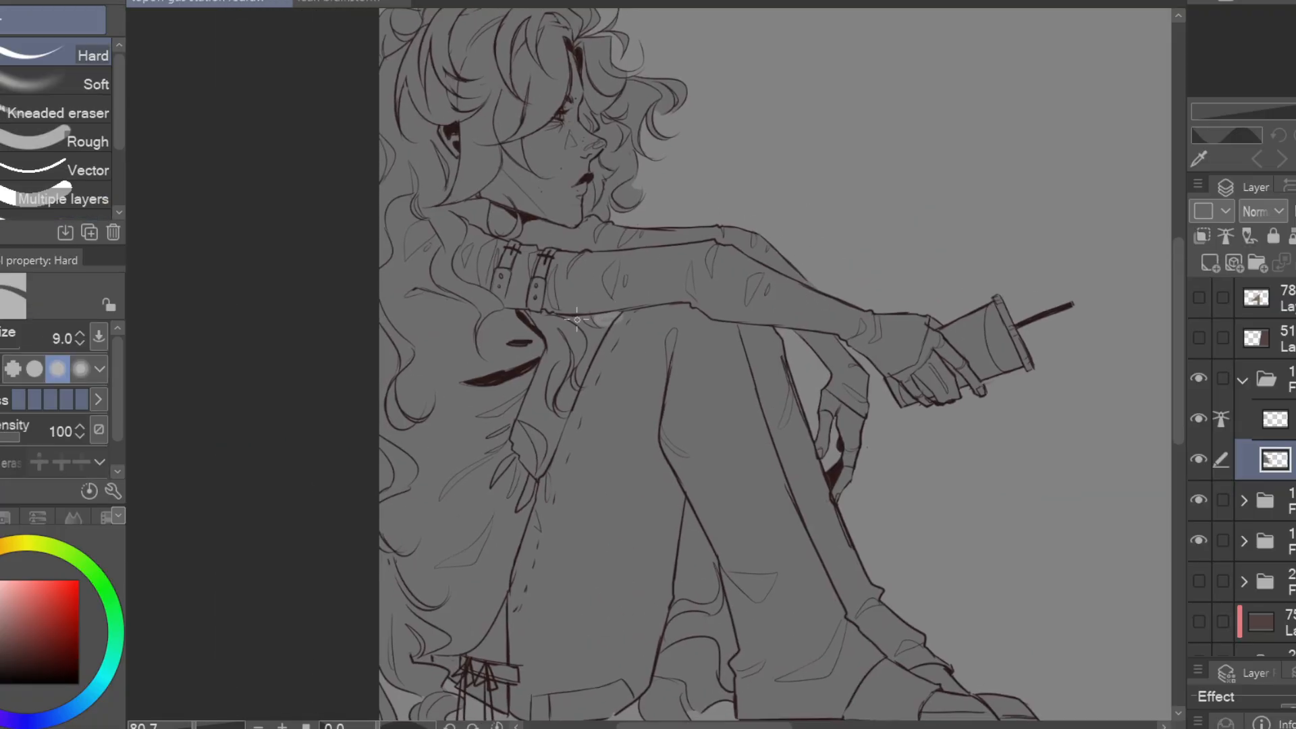
{"action": "left_click_drag", "start_coordinate": [561, 403], "coordinate": [567, 408]}
{"action": "key", "text": "p"}
{"action": "left_click_drag", "start_coordinate": [610, 299], "coordinate": [567, 419]}
{"action": "key", "text": "e"}
{"action": "mouse_move", "coordinate": [613, 207]}
{"action": "left_mouse_down"}
{"action": "mouse_move", "coordinate": [619, 218]}
{"action": "mouse_move", "coordinate": [592, 192]}
{"action": "mouse_move", "coordinate": [600, 160]}
{"action": "left_mouse_up"}
{"action": "key", "text": "p"}
{"action": "key", "text": "e"}
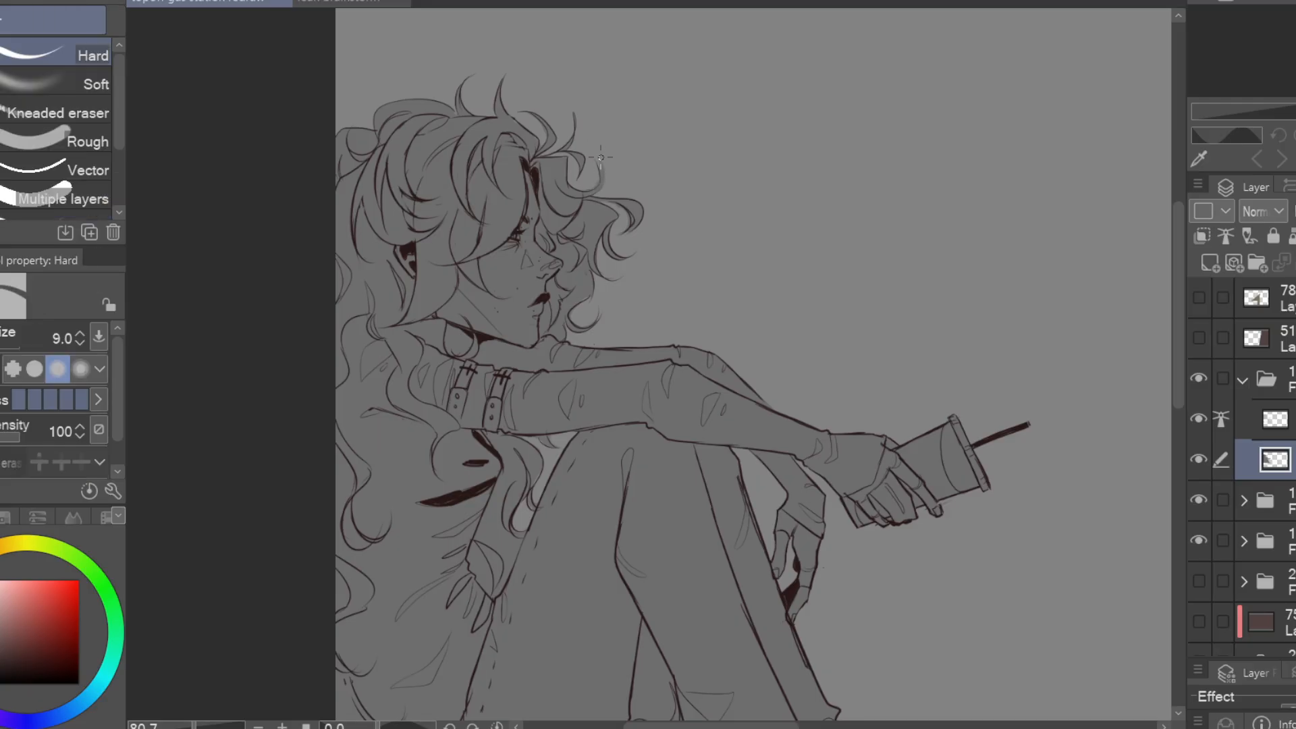
Clear the grey base from the triangular gap between the seated figure's legs
{"action": "left_click_drag", "start_coordinate": [787, 457], "coordinate": [715, 165]}
{"action": "key", "text": "w"}
{"action": "left_click", "coordinate": [586, 398]}
{"action": "key", "text": "Delete"}
{"action": "key", "text": "ctrl+d"}
{"action": "left_click_drag", "start_coordinate": [686, 344], "coordinate": [803, 387]}
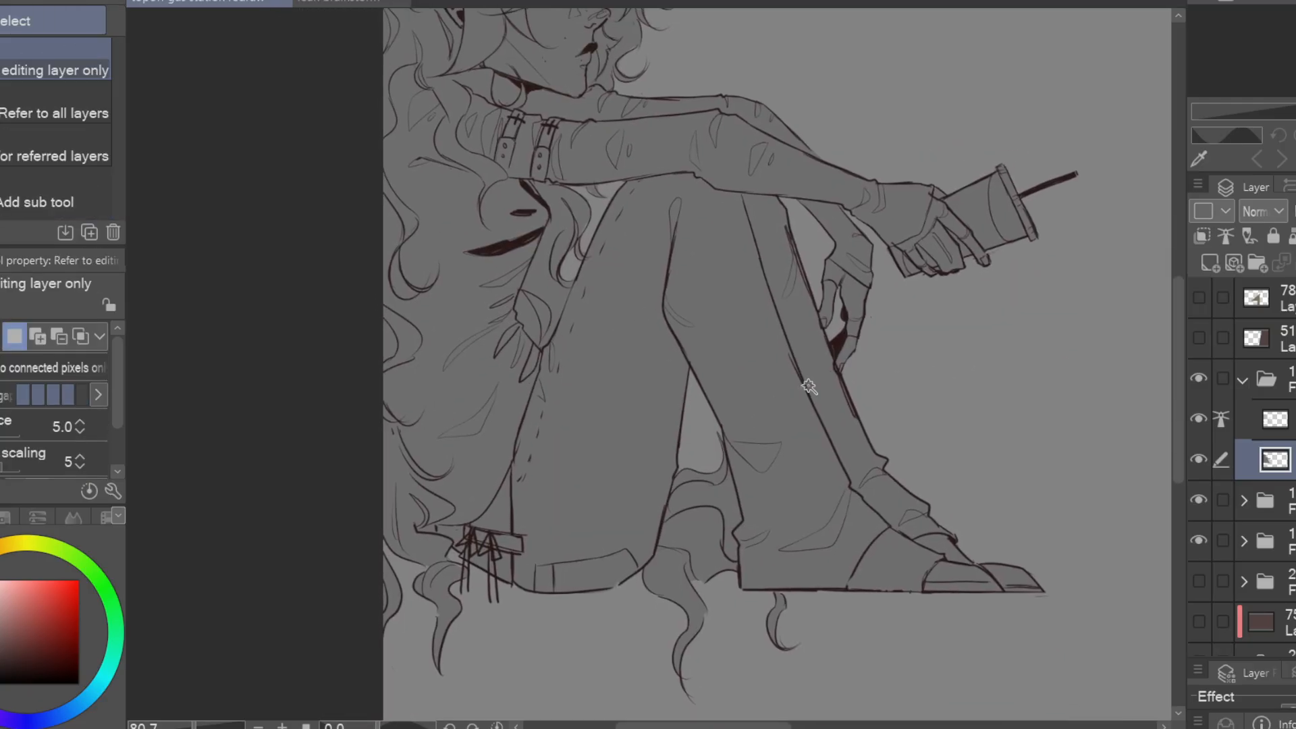
Delete the unused hidden folder and show the background folder behind the three characters
{"action": "scroll", "coordinate": [810, 388], "scroll_direction": "down", "scroll_amount": 4}
{"action": "scroll", "coordinate": [1254, 524], "scroll_direction": "down", "scroll_amount": 2}
{"action": "left_click", "coordinate": [1247, 472]}
{"action": "key", "text": "Delete"}
{"action": "left_click", "coordinate": [1199, 553]}
{"action": "left_click", "coordinate": [1268, 553]}
{"action": "mouse_move", "coordinate": [840, 336]}
{"action": "left_mouse_down"}
{"action": "mouse_move", "coordinate": [813, 370]}
{"action": "mouse_move", "coordinate": [761, 376]}
{"action": "left_mouse_up"}
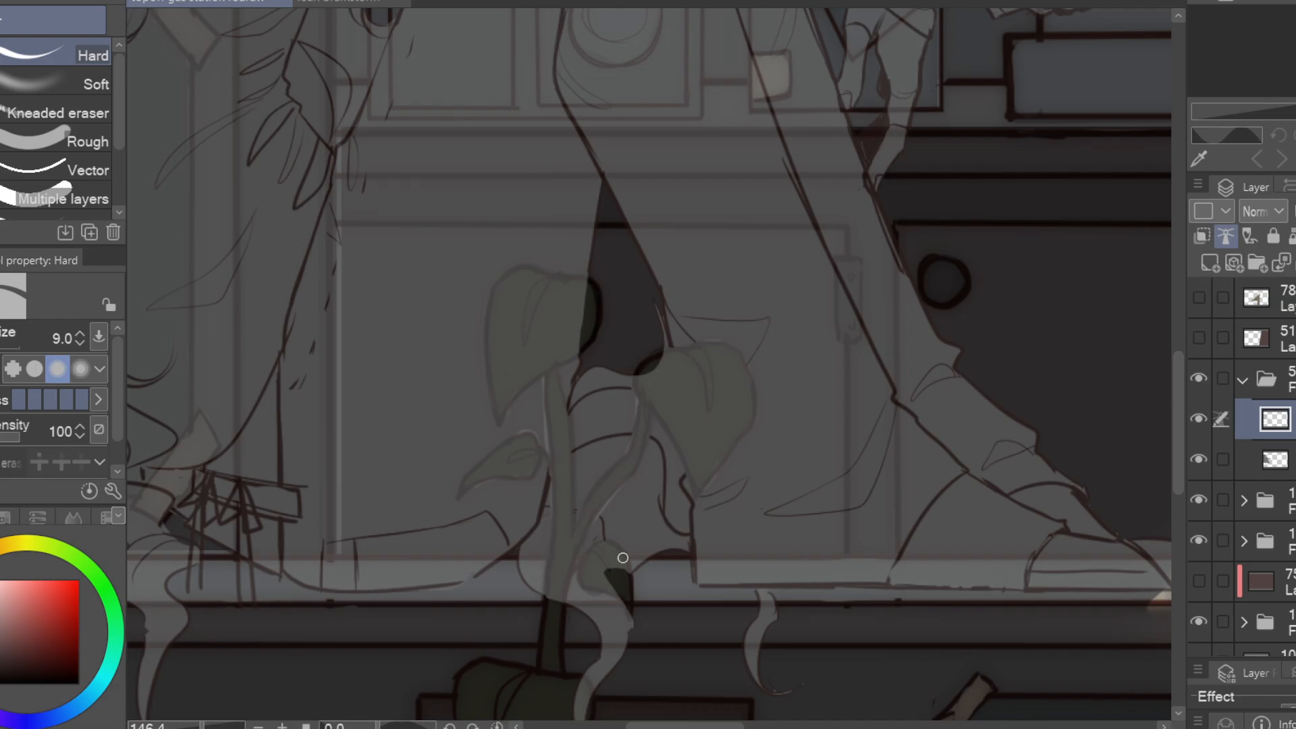
Erase the seated figure's grey base where it covers the stem and leaves of the potted plant
{"action": "left_click", "coordinate": [1275, 459]}
{"action": "mouse_move", "coordinate": [587, 277]}
{"action": "left_mouse_down"}
{"action": "mouse_move", "coordinate": [529, 269]}
{"action": "mouse_move", "coordinate": [512, 403]}
{"action": "mouse_move", "coordinate": [544, 286]}
{"action": "mouse_move", "coordinate": [524, 380]}
{"action": "mouse_move", "coordinate": [503, 393]}
{"action": "mouse_move", "coordinate": [559, 466]}
{"action": "mouse_move", "coordinate": [557, 561]}
{"action": "mouse_move", "coordinate": [631, 461]}
{"action": "mouse_move", "coordinate": [596, 508]}
{"action": "left_mouse_up"}
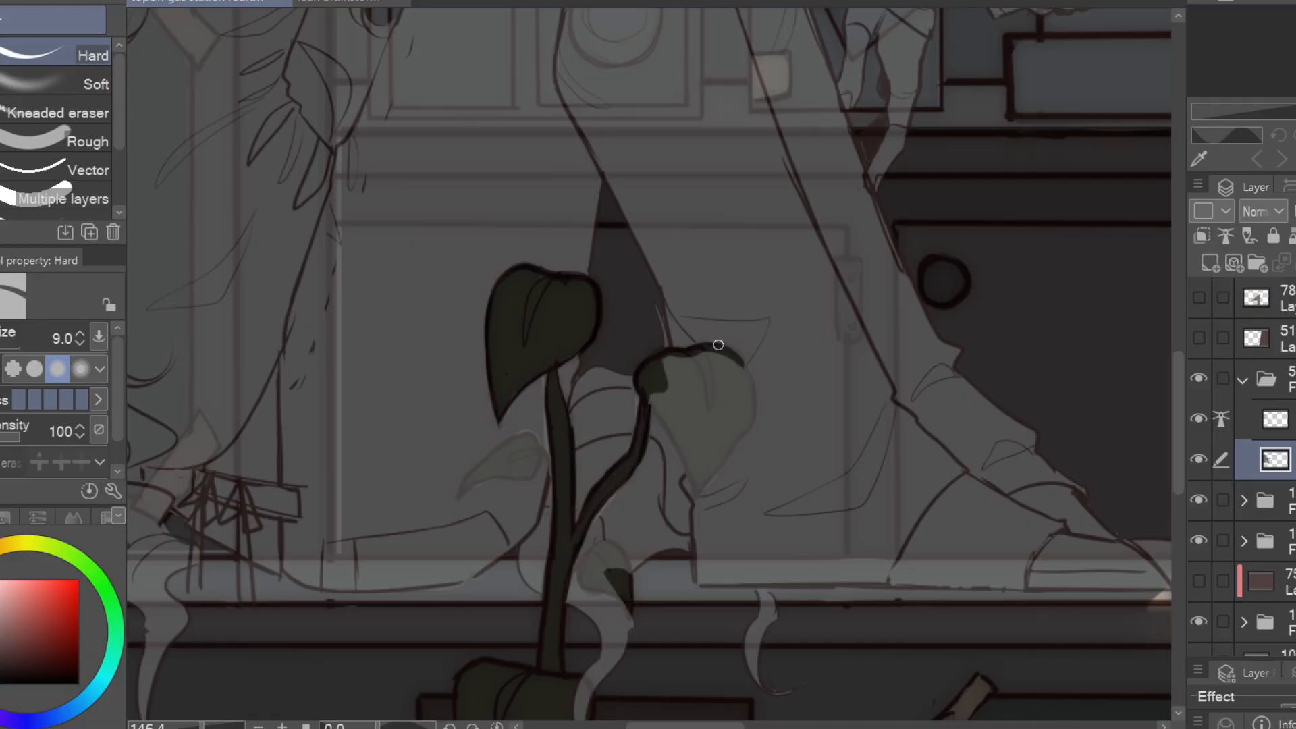
{"action": "mouse_move", "coordinate": [719, 345]}
{"action": "left_mouse_down"}
{"action": "mouse_move", "coordinate": [695, 467]}
{"action": "mouse_move", "coordinate": [675, 419]}
{"action": "mouse_move", "coordinate": [729, 405]}
{"action": "mouse_move", "coordinate": [697, 477]}
{"action": "left_mouse_up"}
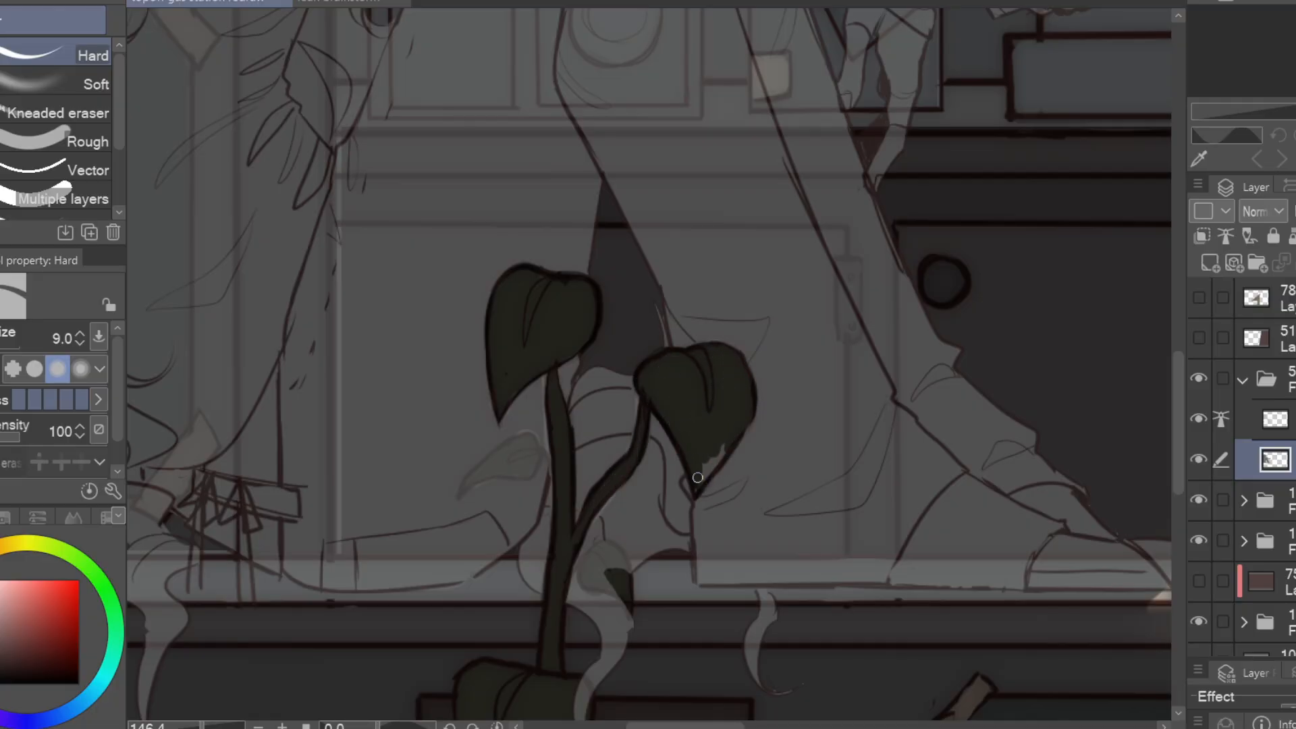
{"action": "mouse_move", "coordinate": [543, 452]}
{"action": "left_mouse_down"}
{"action": "mouse_move", "coordinate": [535, 466]}
{"action": "mouse_move", "coordinate": [496, 469]}
{"action": "left_mouse_up"}
{"action": "left_click_drag", "start_coordinate": [718, 467], "coordinate": [738, 347]}
{"action": "left_click_drag", "start_coordinate": [606, 430], "coordinate": [613, 445]}
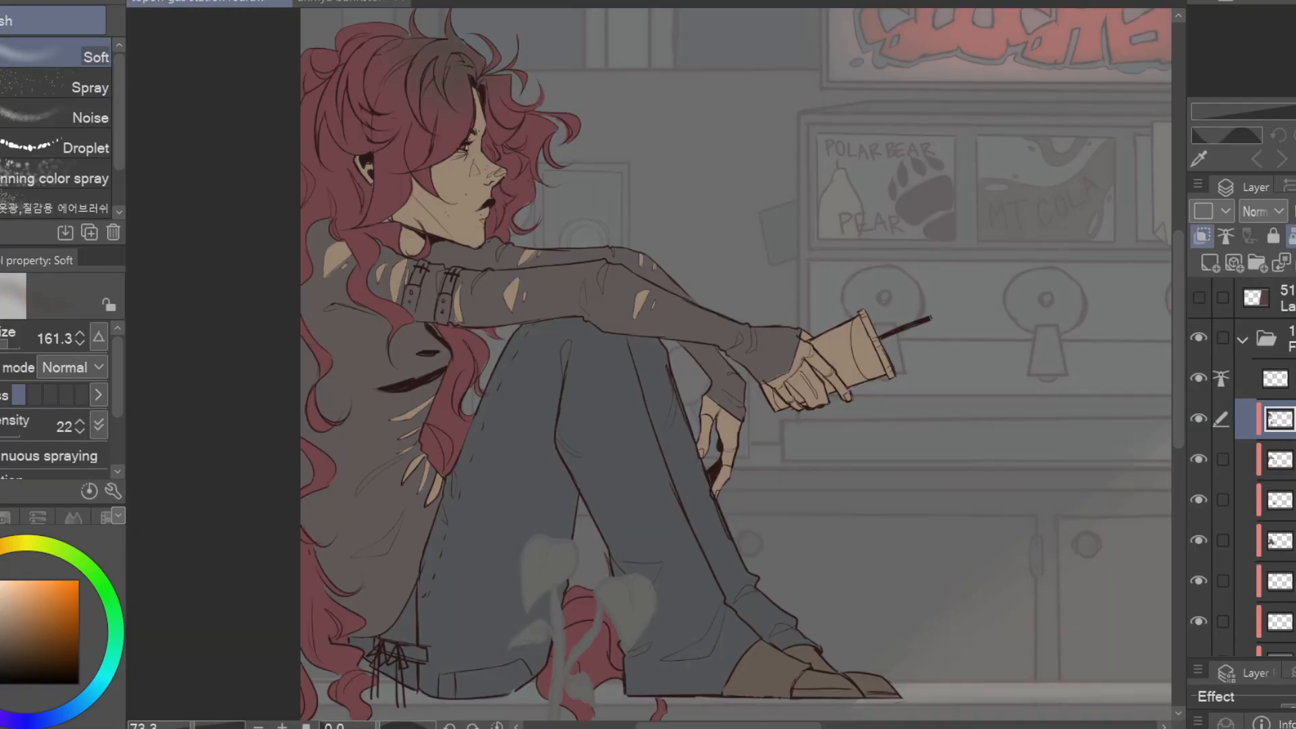
Airbrush dark brown roots over the crown of the seated figure's red hair, fading softly into the curls
{"action": "mouse_move", "coordinate": [510, 87]}
{"action": "left_mouse_down"}
{"action": "mouse_move", "coordinate": [515, 49]}
{"action": "mouse_move", "coordinate": [597, 27]}
{"action": "left_mouse_up"}
{"action": "left_click", "coordinate": [466, 182], "text": "alt"}
{"action": "left_click_drag", "start_coordinate": [430, 165], "coordinate": [491, 208]}
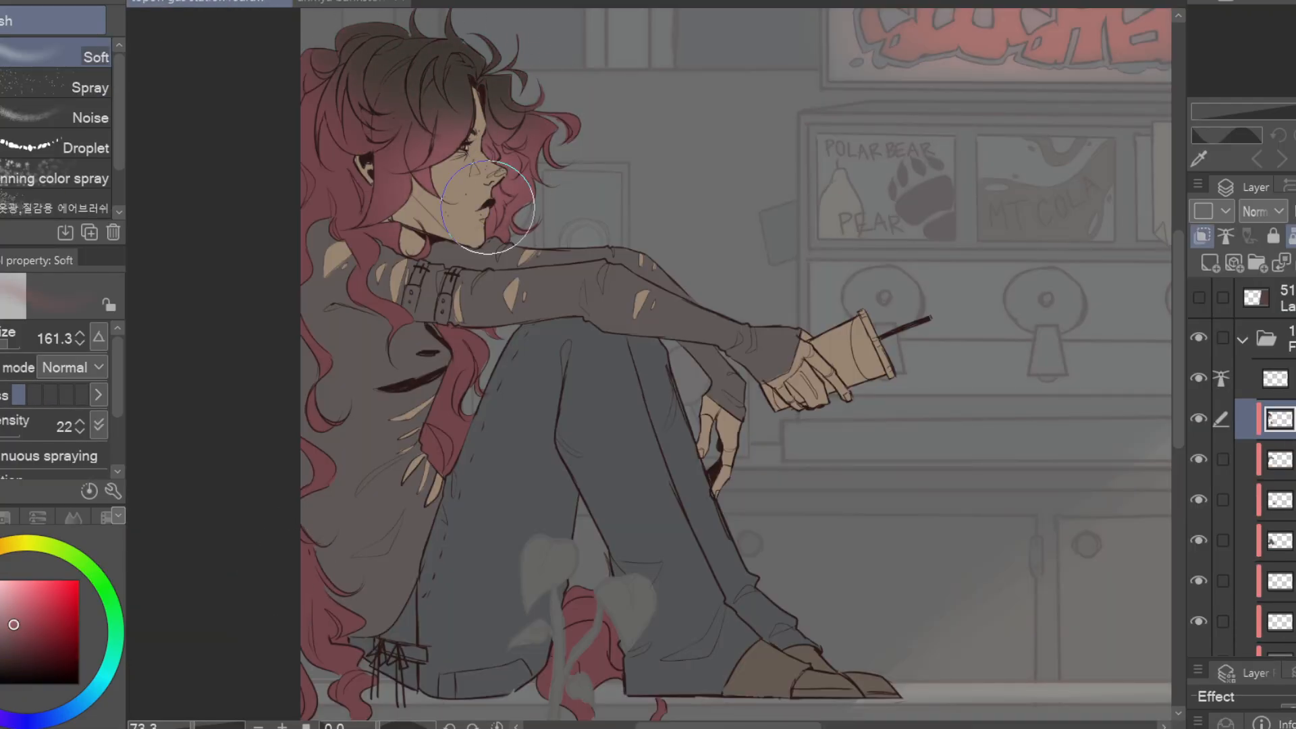
{"action": "left_click_drag", "start_coordinate": [404, 324], "coordinate": [399, 364]}
{"action": "left_click_drag", "start_coordinate": [723, 573], "coordinate": [741, 415]}
{"action": "left_click_drag", "start_coordinate": [616, 278], "coordinate": [624, 452]}
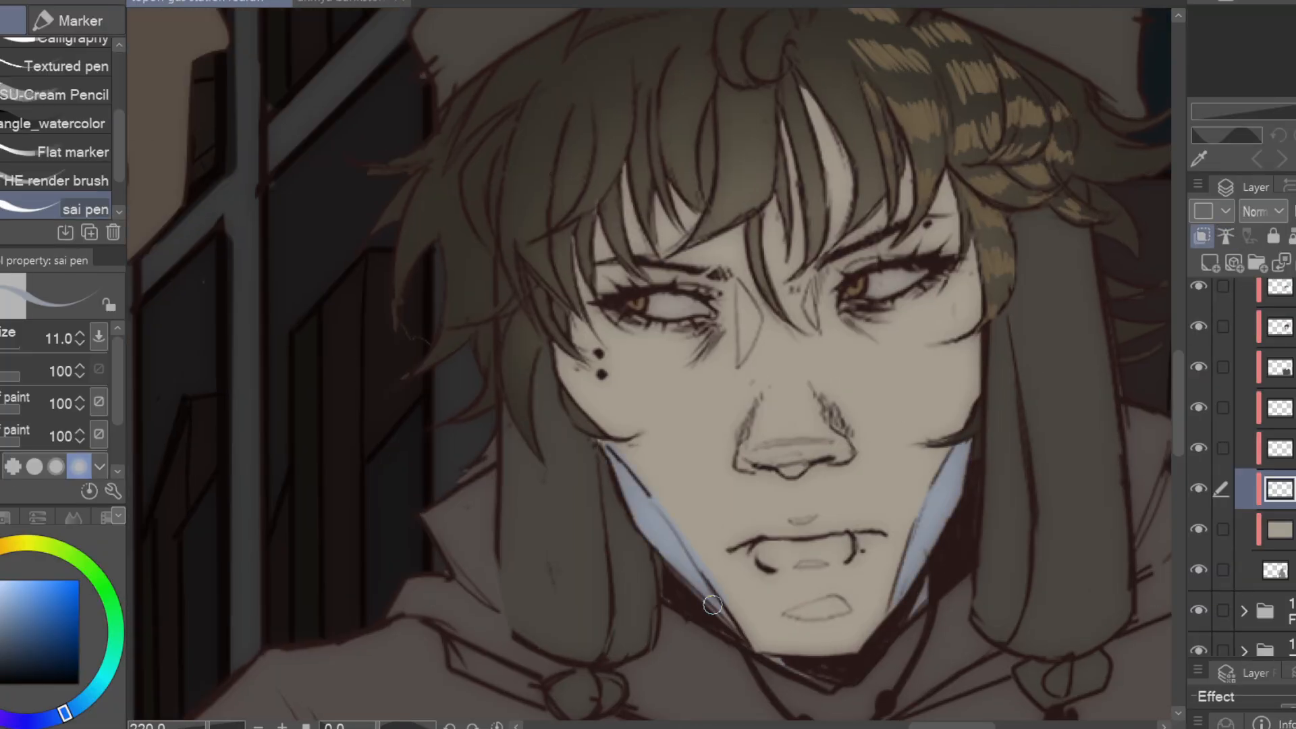
Paint blue shadow shapes on the hooded character's skin, covering the jaw, lips, chin, eye area and hand
{"action": "left_click_drag", "start_coordinate": [713, 605], "coordinate": [879, 588]}
{"action": "left_click_drag", "start_coordinate": [940, 517], "coordinate": [989, 506]}
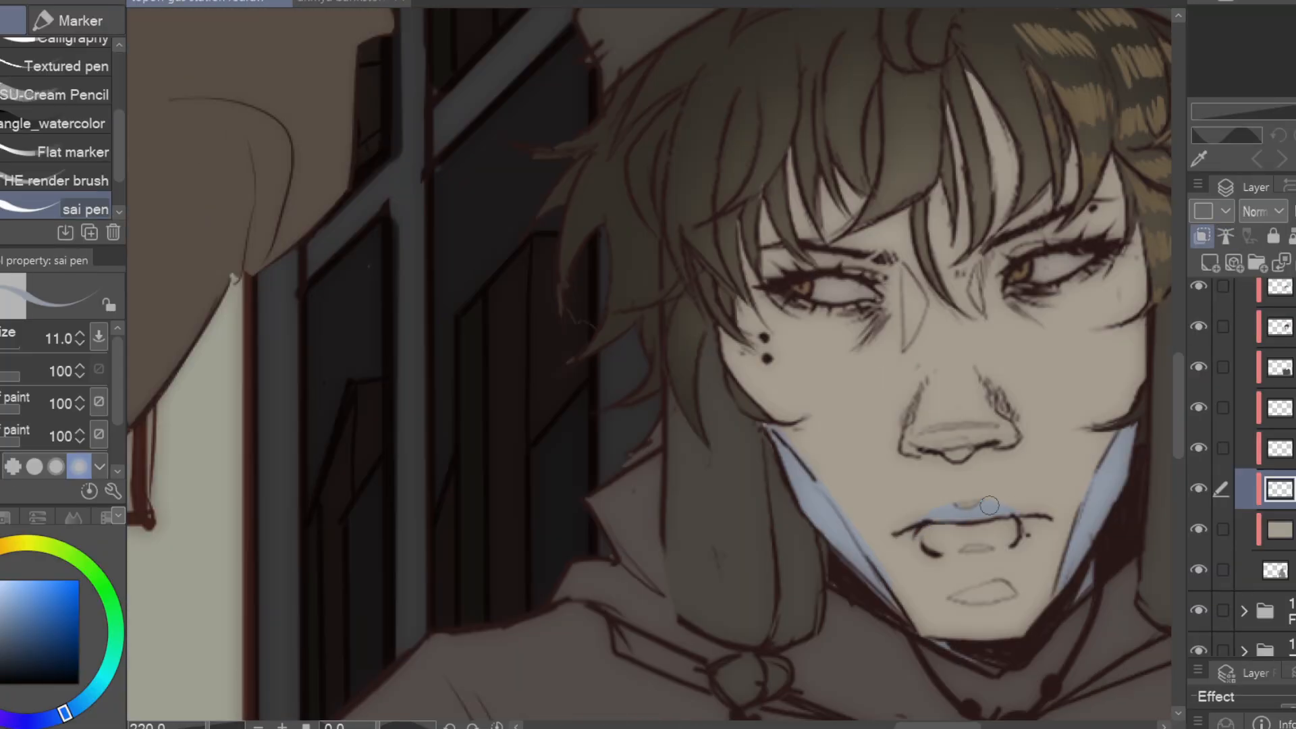
{"action": "left_click_drag", "start_coordinate": [960, 602], "coordinate": [1014, 600]}
{"action": "left_click_drag", "start_coordinate": [965, 513], "coordinate": [876, 606]}
{"action": "left_click_drag", "start_coordinate": [910, 540], "coordinate": [833, 544]}
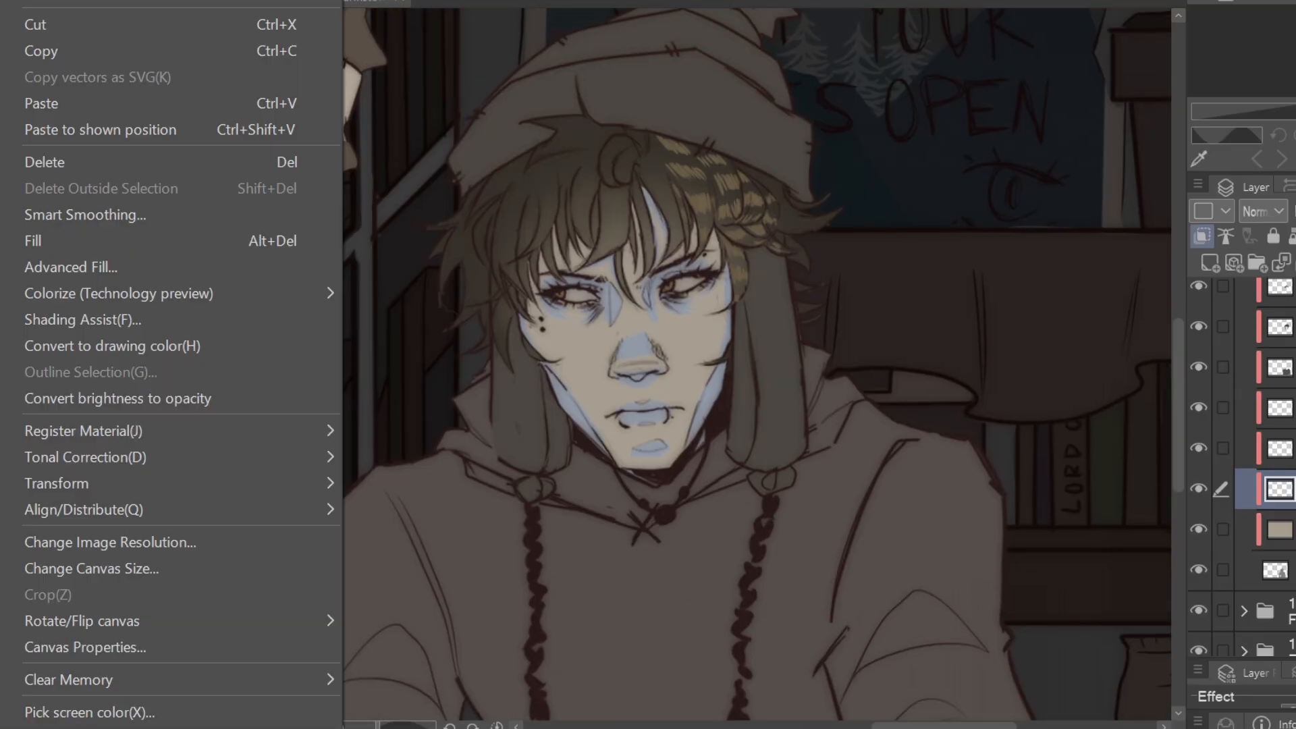
Recolour the blue skin shading to a muted mauve-brown with a Hue/Saturation/Luminosity adjustment
{"action": "left_click", "coordinate": [85, 457]}
{"action": "left_click", "coordinate": [432, 483]}
{"action": "left_click_drag", "start_coordinate": [964, 117], "coordinate": [1133, 116]}
{"action": "left_click_drag", "start_coordinate": [965, 243], "coordinate": [929, 243]}
{"action": "left_click_drag", "start_coordinate": [965, 179], "coordinate": [901, 180]}
{"action": "left_click_drag", "start_coordinate": [1134, 116], "coordinate": [1130, 116]}
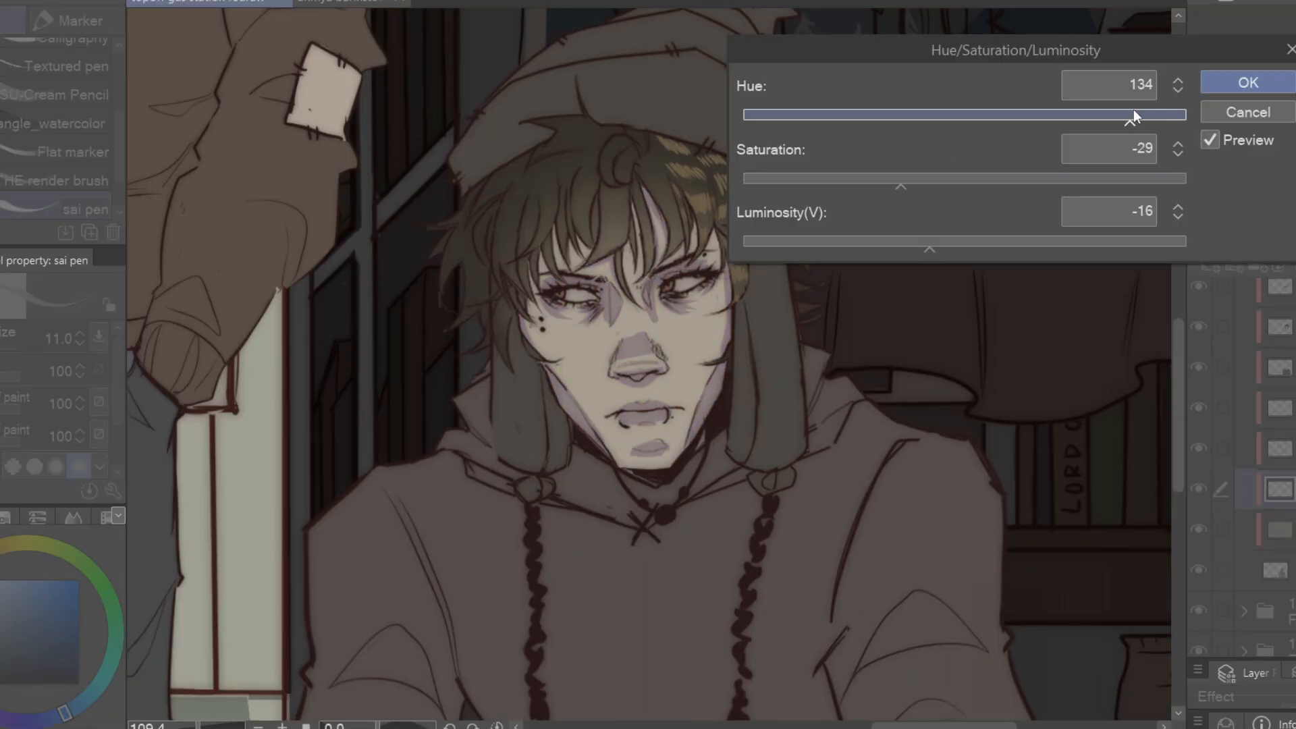
{"action": "left_click_drag", "start_coordinate": [901, 179], "coordinate": [927, 180]}
{"action": "left_click_drag", "start_coordinate": [929, 243], "coordinate": [942, 236]}
{"action": "left_click_drag", "start_coordinate": [1130, 116], "coordinate": [1125, 116]}
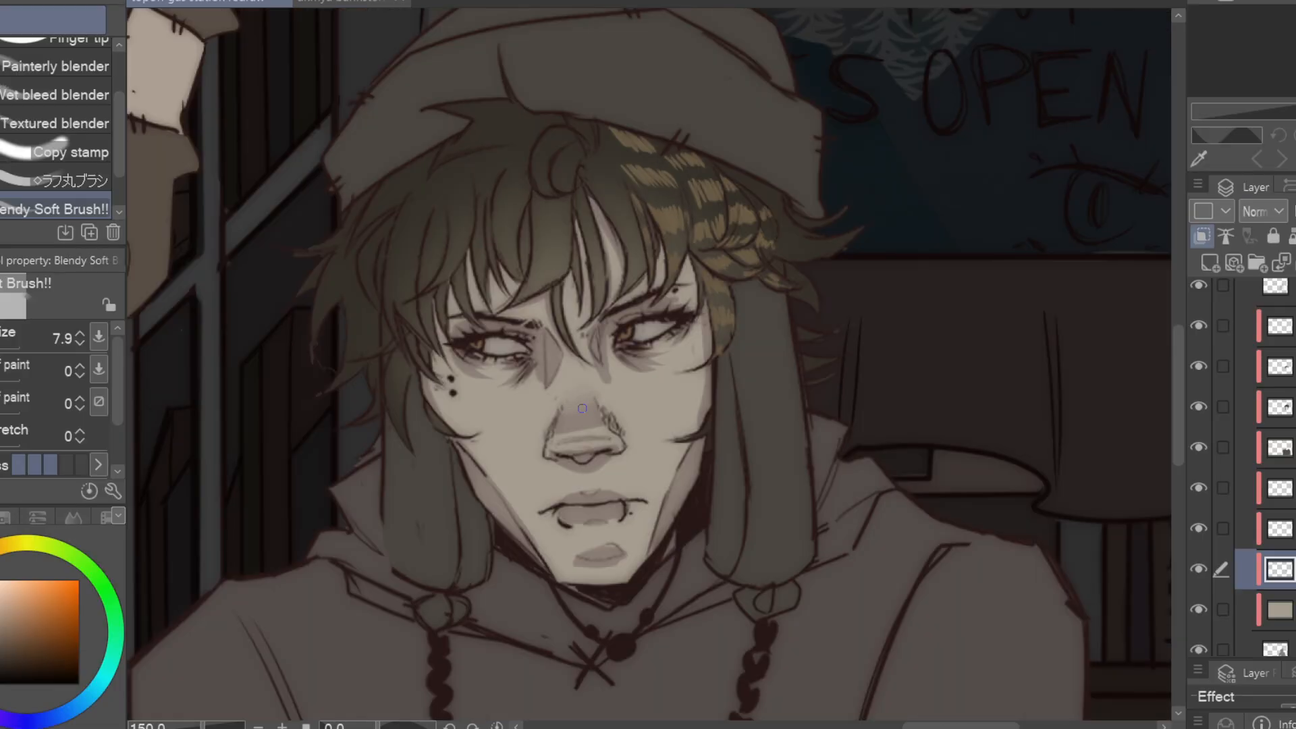
Soften the shading on the nose and face with the Blendy Soft Brush, enlarging the brush as needed
{"action": "left_click_drag", "start_coordinate": [598, 463], "coordinate": [569, 467]}
{"action": "key", "text": "]"}
{"action": "left_click_drag", "start_coordinate": [609, 380], "coordinate": [609, 364]}
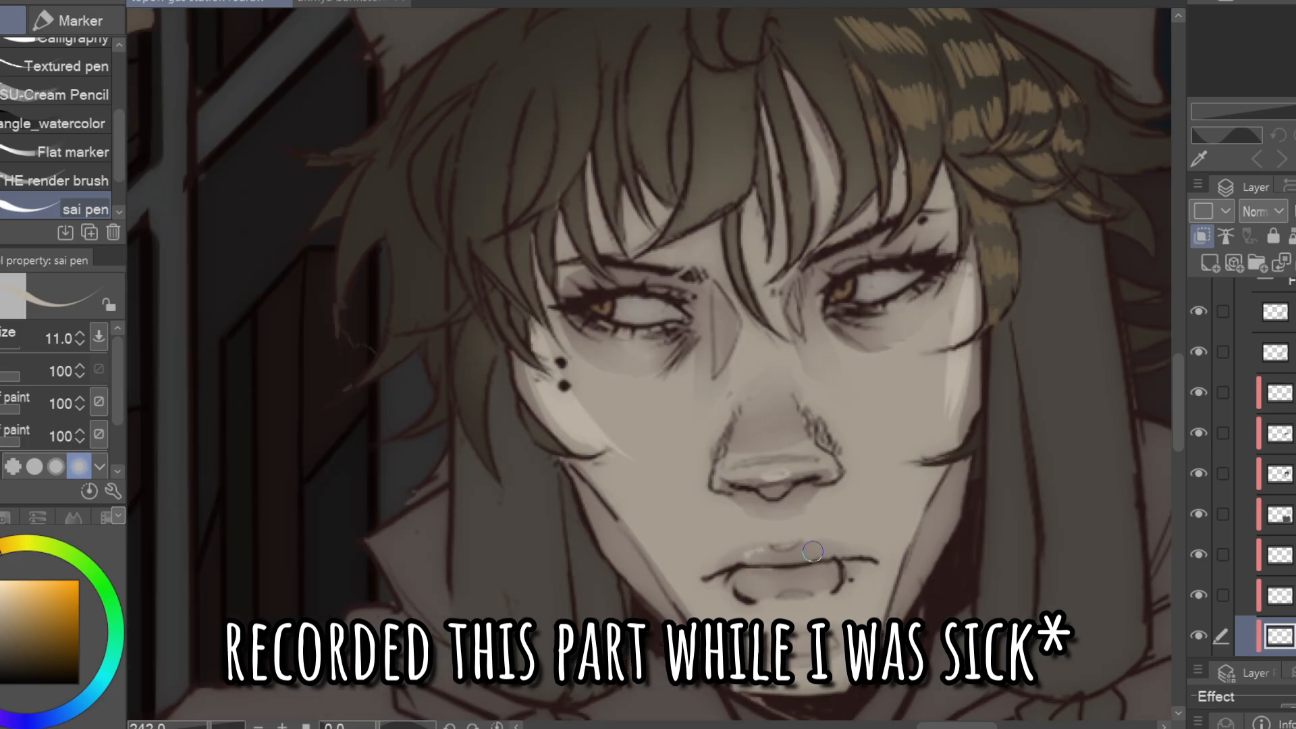
Paint pale skin highlights under the eyes and on the nose, lips and chin at brush size 11
{"action": "left_click_drag", "start_coordinate": [844, 482], "coordinate": [833, 579]}
{"action": "left_click_drag", "start_coordinate": [751, 370], "coordinate": [757, 440]}
{"action": "left_click_drag", "start_coordinate": [888, 412], "coordinate": [903, 428]}
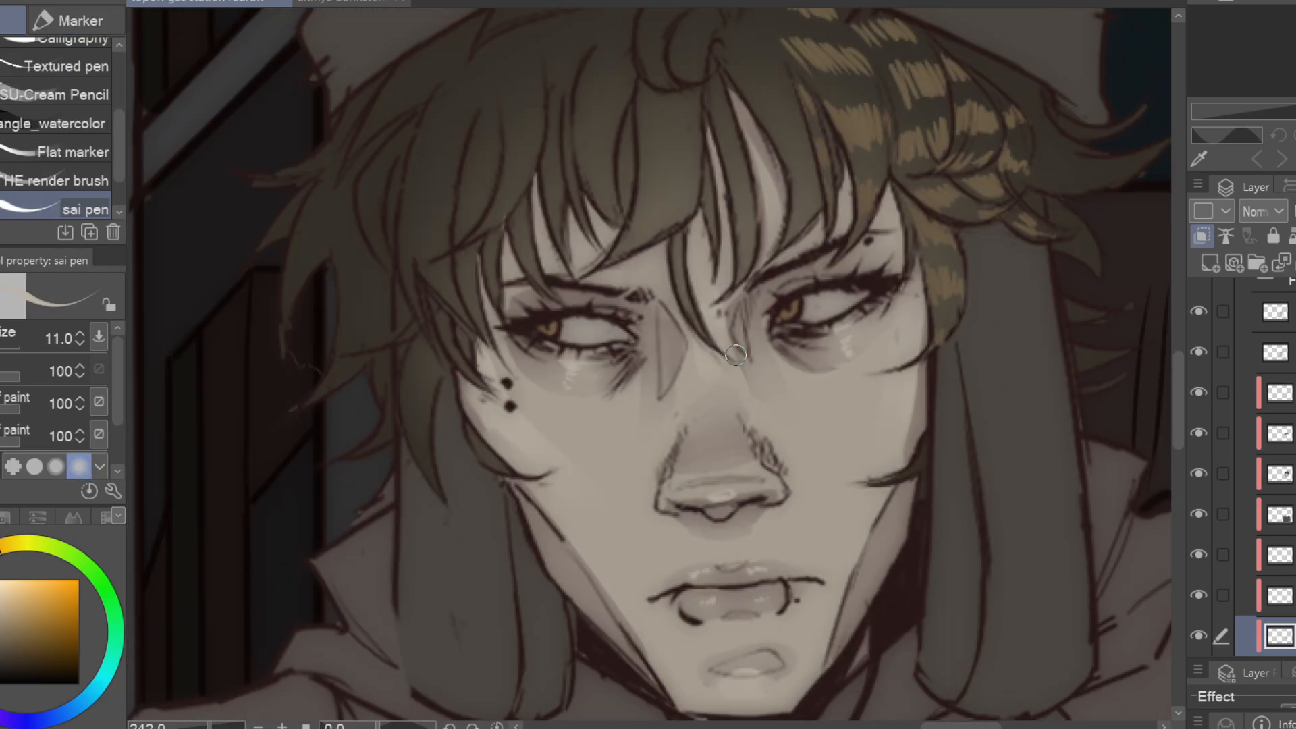
Airbrush a soft pink blush beneath both eyes on the Overlay layer
{"action": "left_click_drag", "start_coordinate": [941, 484], "coordinate": [907, 386]}
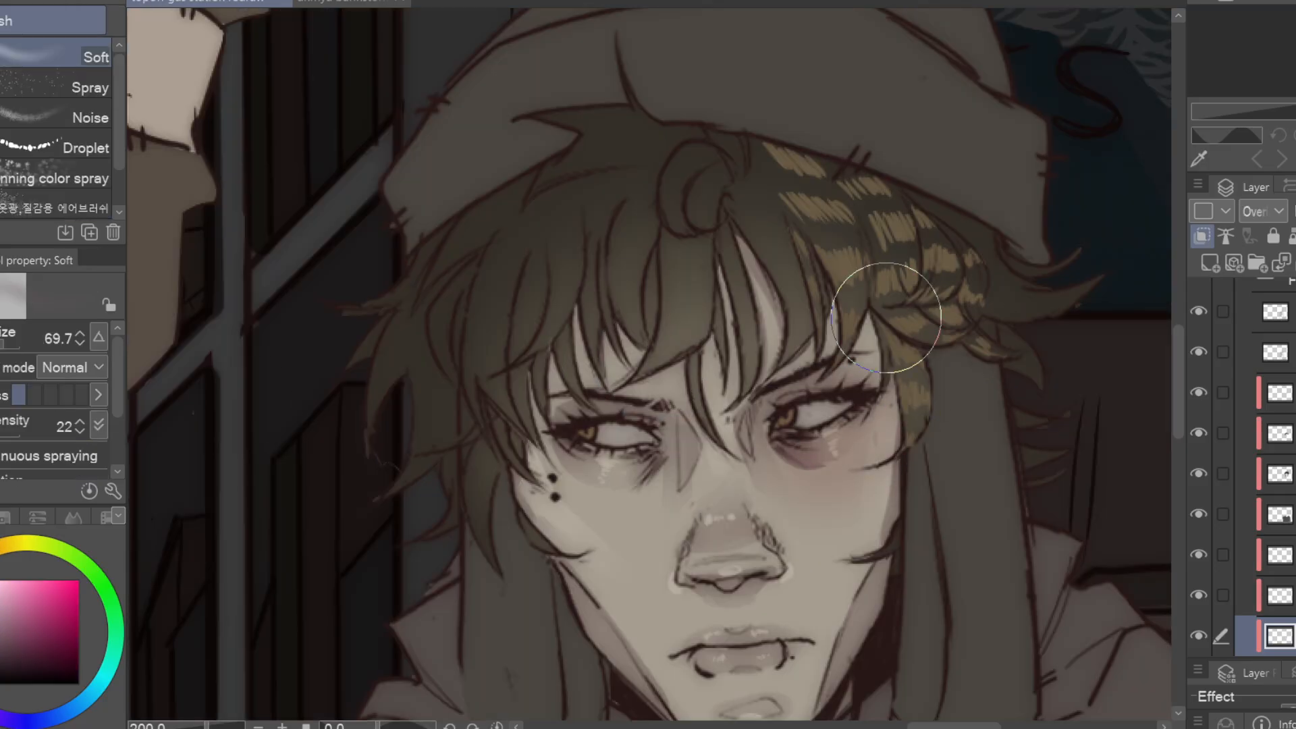
{"action": "left_click", "coordinate": [79, 335]}
{"action": "mouse_move", "coordinate": [653, 467]}
{"action": "left_mouse_down"}
{"action": "mouse_move", "coordinate": [634, 492]}
{"action": "mouse_move", "coordinate": [595, 470]}
{"action": "left_mouse_up"}
{"action": "left_click", "coordinate": [2, 340]}
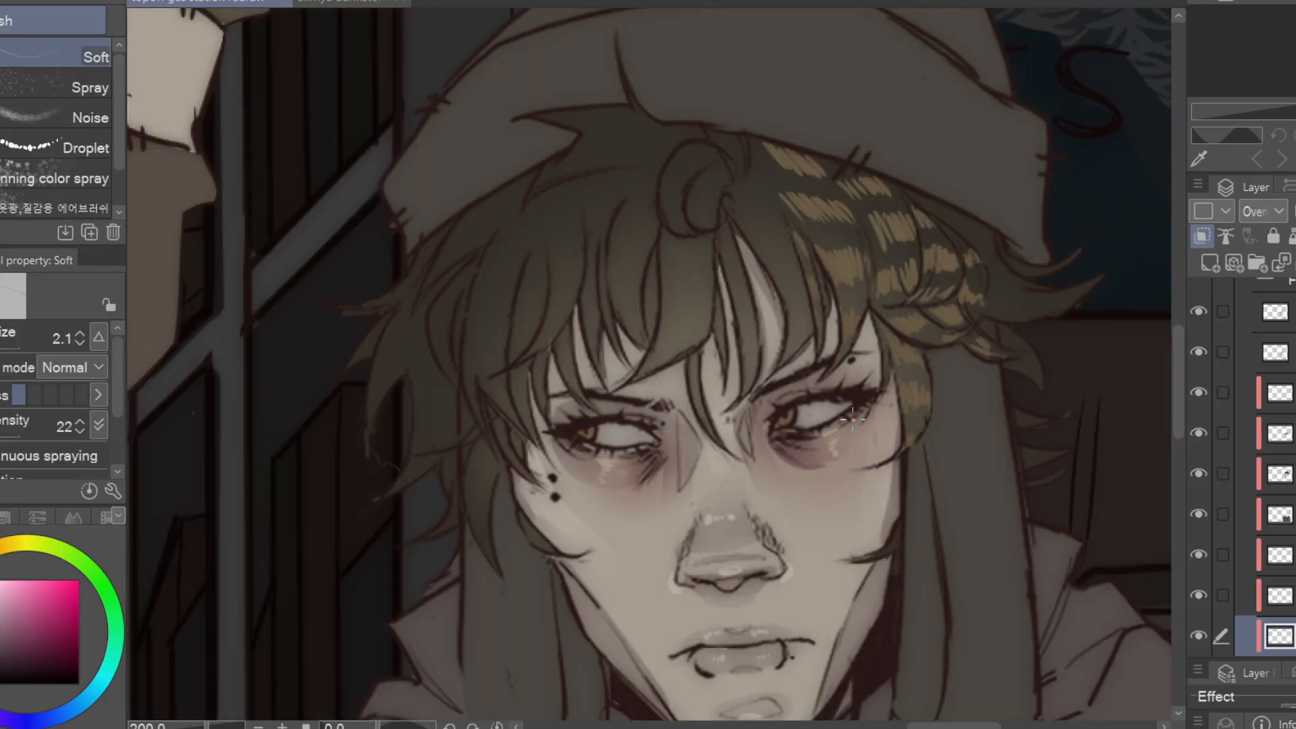
{"action": "key", "text": "p"}
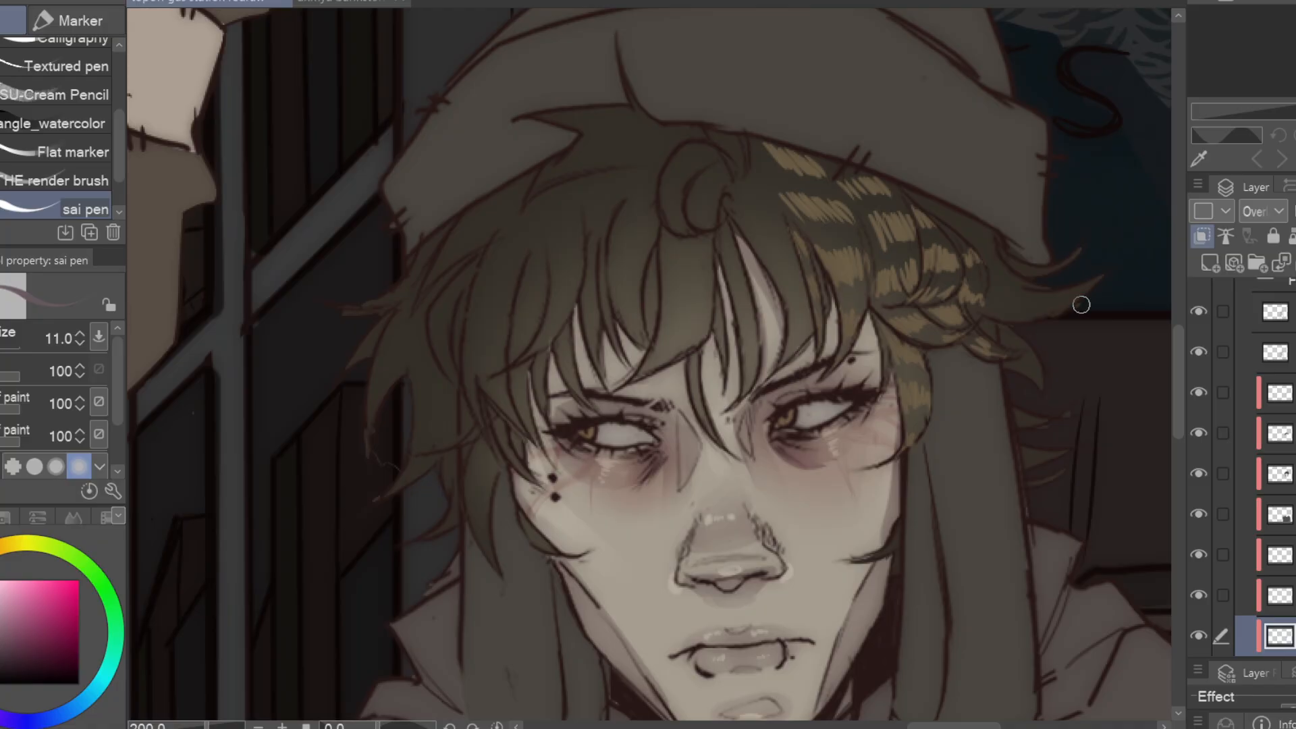
Deepen the circles around both eyes with soft purple airbrush shading
{"action": "key", "text": "b"}
{"action": "left_click_drag", "start_coordinate": [818, 453], "coordinate": [695, 494]}
{"action": "left_click_drag", "start_coordinate": [675, 492], "coordinate": [695, 494]}
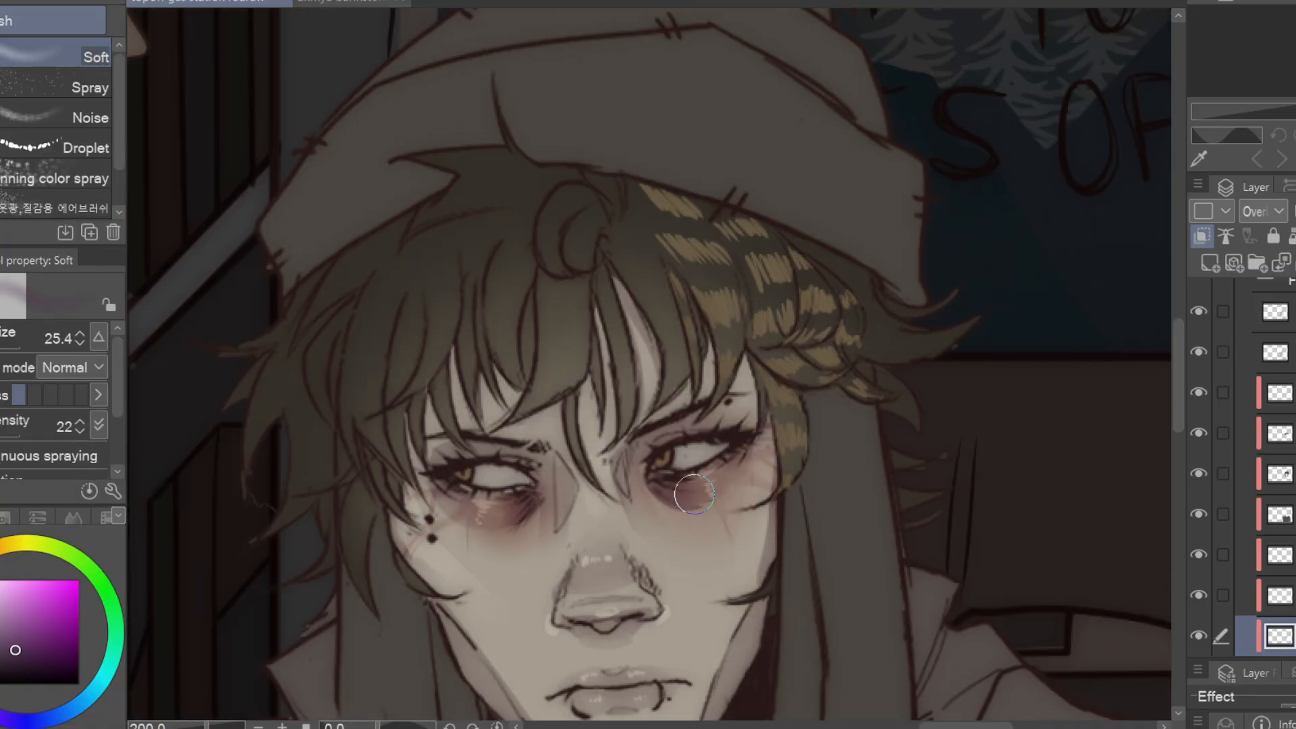
{"action": "left_click_drag", "start_coordinate": [789, 472], "coordinate": [891, 395]}
{"action": "scroll", "coordinate": [891, 396], "scroll_direction": "down", "scroll_amount": 2}
{"action": "left_click_drag", "start_coordinate": [1, 344], "coordinate": [6, 344]}
{"action": "left_click", "coordinate": [649, 366], "text": "alt"}
{"action": "mouse_move", "coordinate": [878, 419]}
{"action": "left_mouse_down"}
{"action": "mouse_move", "coordinate": [914, 249]}
{"action": "mouse_move", "coordinate": [888, 425]}
{"action": "left_mouse_up"}
Airbrush soft reddish tints onto the nose, lips and chin with a smaller brush
{"action": "left_click_drag", "start_coordinate": [584, 304], "coordinate": [556, 437]}
{"action": "mouse_move", "coordinate": [810, 675]}
{"action": "left_mouse_down"}
{"action": "mouse_move", "coordinate": [711, 87]}
{"action": "mouse_move", "coordinate": [662, 675]}
{"action": "left_mouse_up"}
{"action": "left_click_drag", "start_coordinate": [563, 533], "coordinate": [604, 533]}
{"action": "left_click_drag", "start_coordinate": [10, 343], "coordinate": [0, 343]}
{"action": "mouse_move", "coordinate": [555, 482]}
{"action": "left_mouse_down"}
{"action": "mouse_move", "coordinate": [611, 482]}
{"action": "mouse_move", "coordinate": [546, 472]}
{"action": "left_mouse_up"}
{"action": "mouse_move", "coordinate": [537, 408]}
{"action": "left_mouse_down"}
{"action": "mouse_move", "coordinate": [598, 404]}
{"action": "mouse_move", "coordinate": [546, 399]}
{"action": "left_mouse_up"}
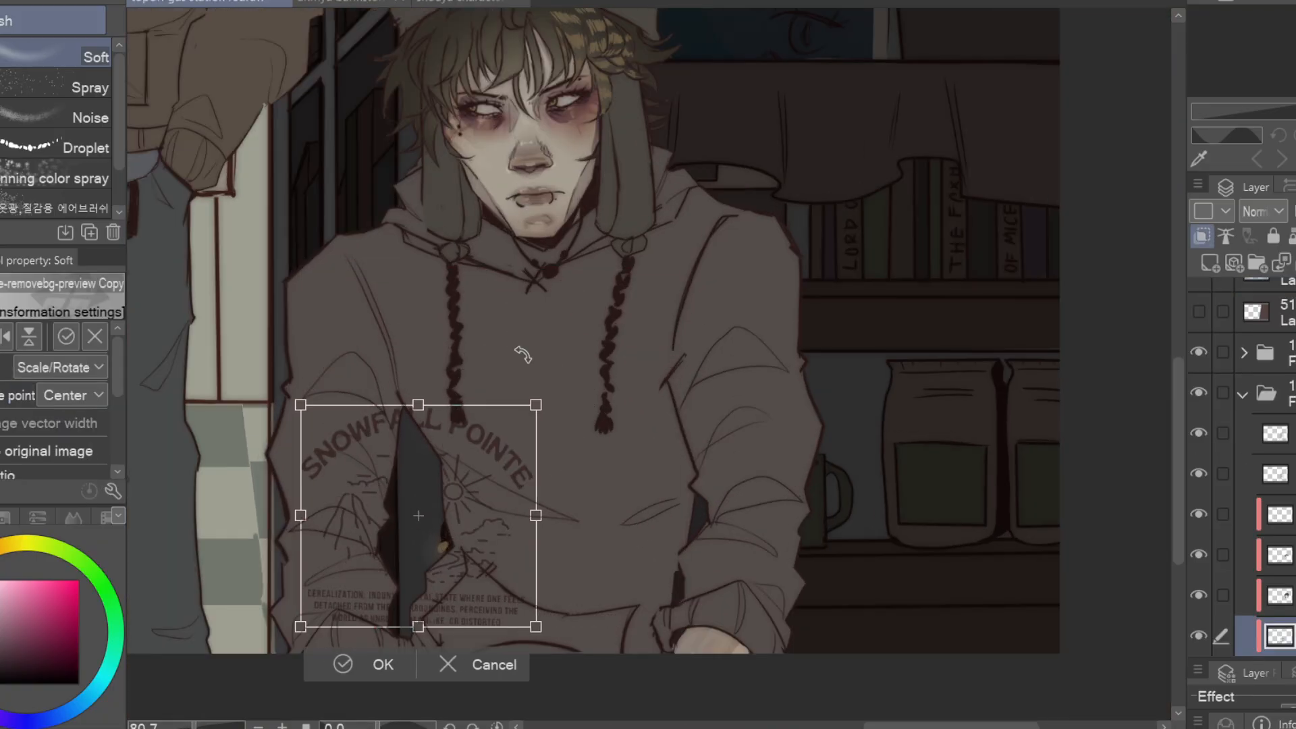
Scale and position the Snowfall Pointe graphic on the chest of the hoodie, centred beneath the neckline
{"action": "left_click_drag", "start_coordinate": [416, 524], "coordinate": [555, 416]}
{"action": "left_click_drag", "start_coordinate": [669, 529], "coordinate": [666, 527]}
{"action": "left_click_drag", "start_coordinate": [585, 449], "coordinate": [580, 476]}
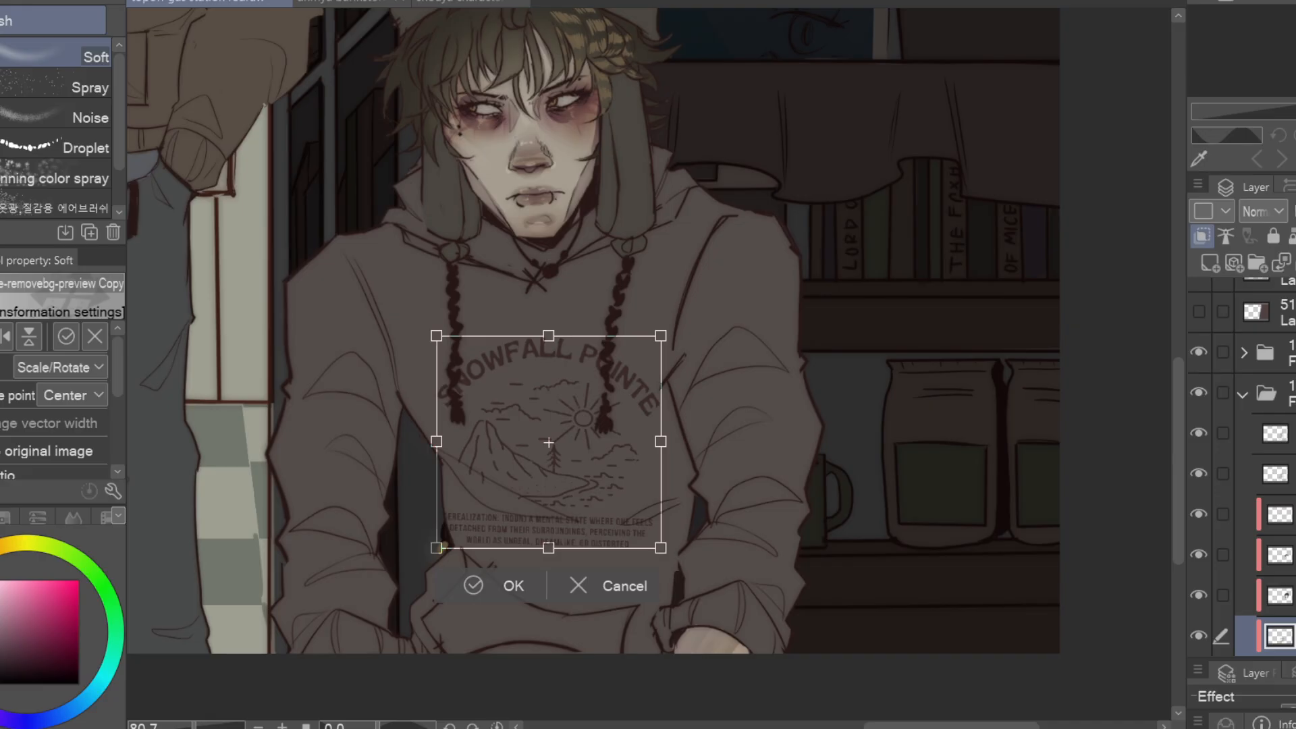
{"action": "key", "text": "Return"}
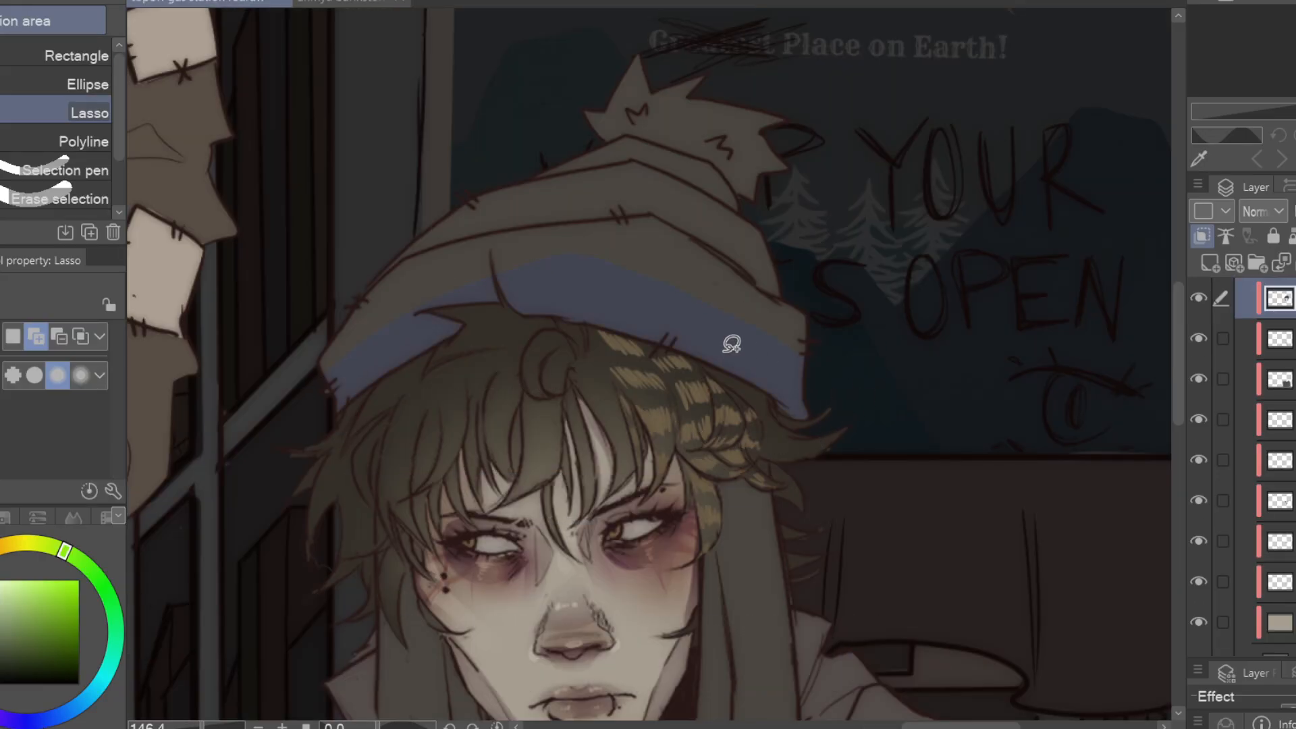
Fill lassoed green and dark brown stripes on the beanie's brim above the blue band
{"action": "key", "text": "ctrl+z"}
{"action": "mouse_move", "coordinate": [318, 376]}
{"action": "left_mouse_down"}
{"action": "mouse_move", "coordinate": [772, 328]}
{"action": "mouse_move", "coordinate": [471, 262]}
{"action": "mouse_move", "coordinate": [320, 368]}
{"action": "left_mouse_up"}
{"action": "key", "text": "ctrl+z"}
{"action": "key", "text": "alt+Delete"}
{"action": "key", "text": "ctrl+d"}
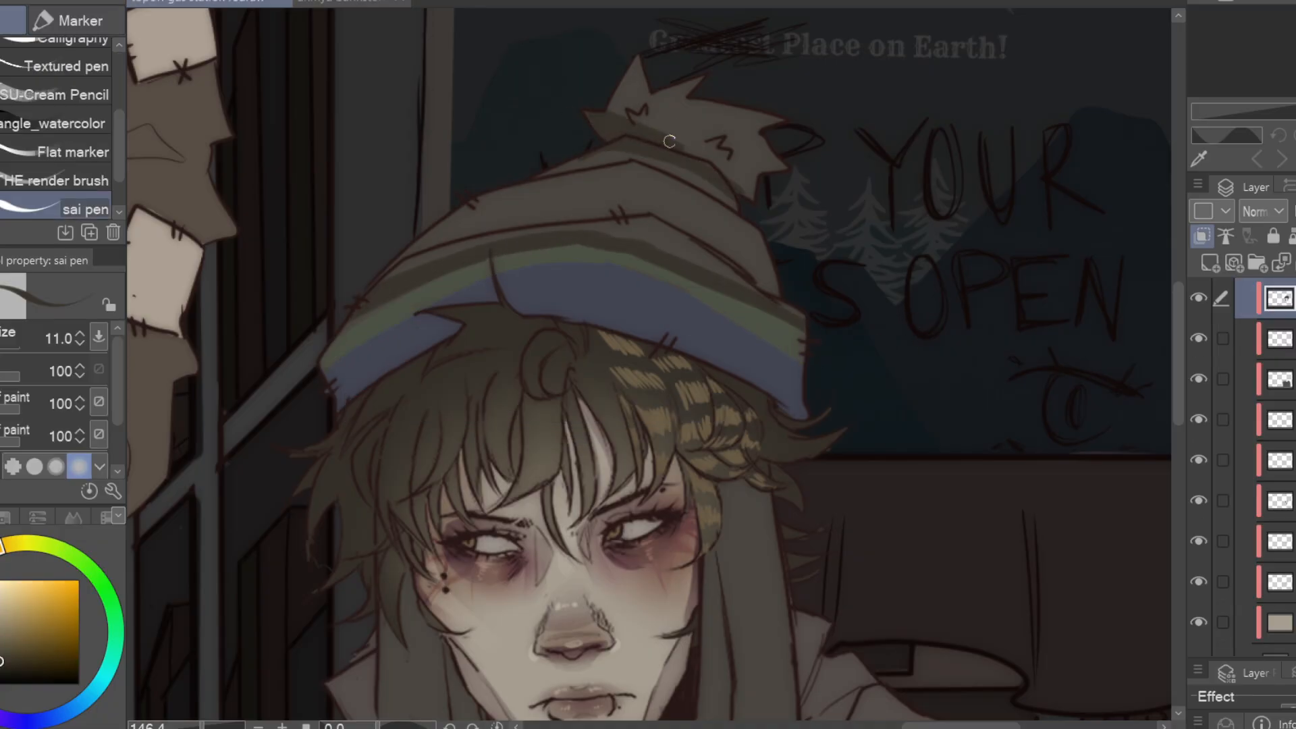
Fill the beanie's pom-pom with brown and touch up the colour on the crown below it
{"action": "key", "text": "m"}
{"action": "mouse_move", "coordinate": [628, 42]}
{"action": "left_mouse_down"}
{"action": "mouse_move", "coordinate": [689, 155]}
{"action": "mouse_move", "coordinate": [631, 42]}
{"action": "left_mouse_up"}
{"action": "key", "text": "alt+Delete"}
{"action": "key", "text": "ctrl+d"}
{"action": "right_click", "coordinate": [605, 182]}
{"action": "key", "text": "p"}
{"action": "left_click_drag", "start_coordinate": [607, 159], "coordinate": [585, 171]}
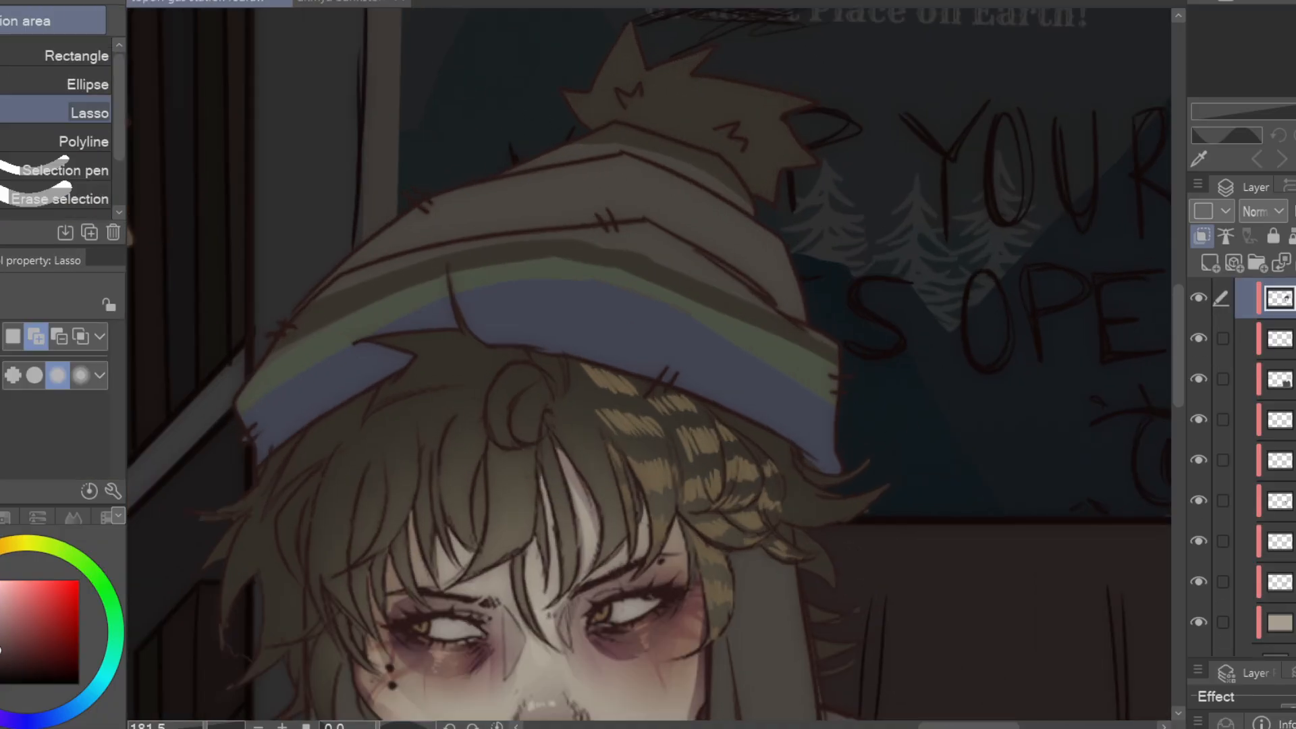
Fill the beanie's wide upper band with a muted pink
{"action": "mouse_move", "coordinate": [275, 313]}
{"action": "left_mouse_down"}
{"action": "mouse_move", "coordinate": [549, 160]}
{"action": "mouse_move", "coordinate": [703, 290]}
{"action": "left_mouse_up"}
{"action": "key", "text": "alt+Delete"}
{"action": "key", "text": "ctrl+d"}
{"action": "key", "text": "p"}
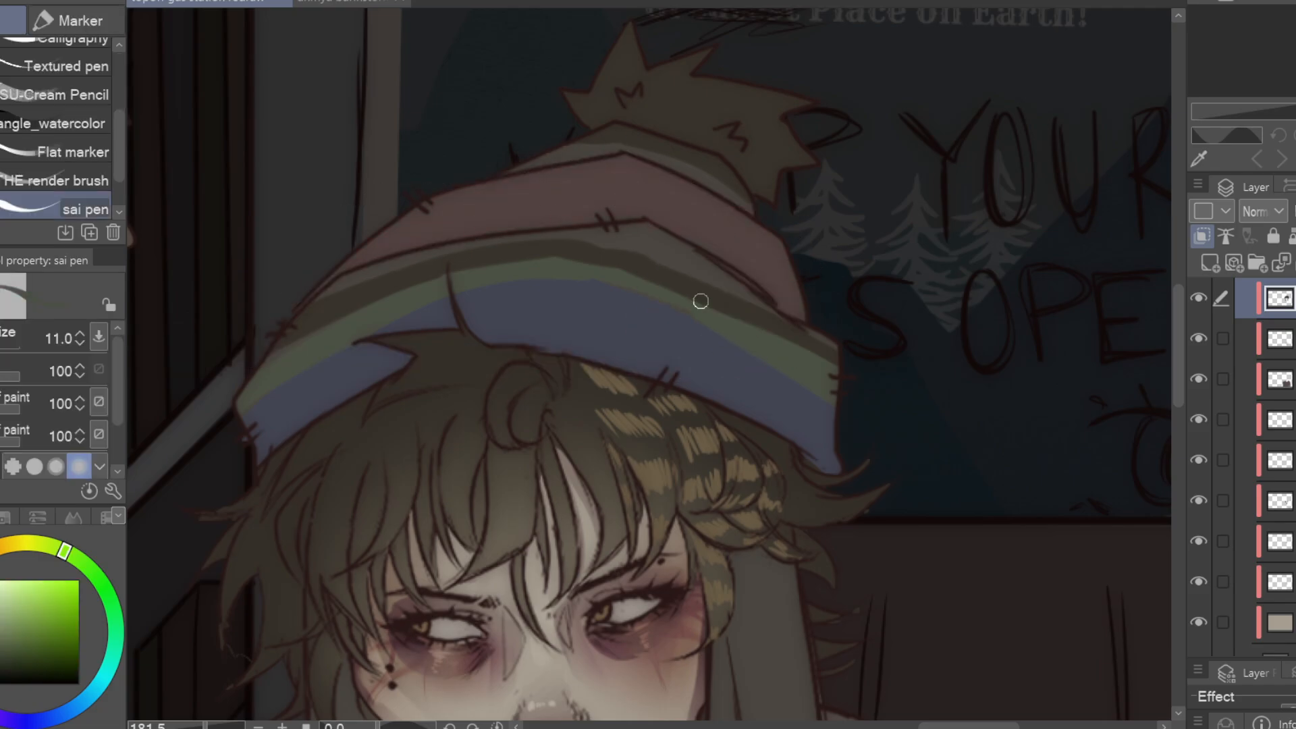
{"action": "mouse_move", "coordinate": [582, 143]}
{"action": "left_mouse_down"}
{"action": "mouse_move", "coordinate": [737, 194]}
{"action": "mouse_move", "coordinate": [778, 287]}
{"action": "left_mouse_up"}
Paint a repeating brown spiral pattern along the pink beanie band with the Thin Gouache brush
{"action": "key", "text": "b"}
{"action": "right_click", "coordinate": [660, 254]}
{"action": "key", "text": "ctrl+z"}
{"action": "left_click", "coordinate": [90, 139]}
{"action": "left_click_drag", "start_coordinate": [571, 181], "coordinate": [621, 182]}
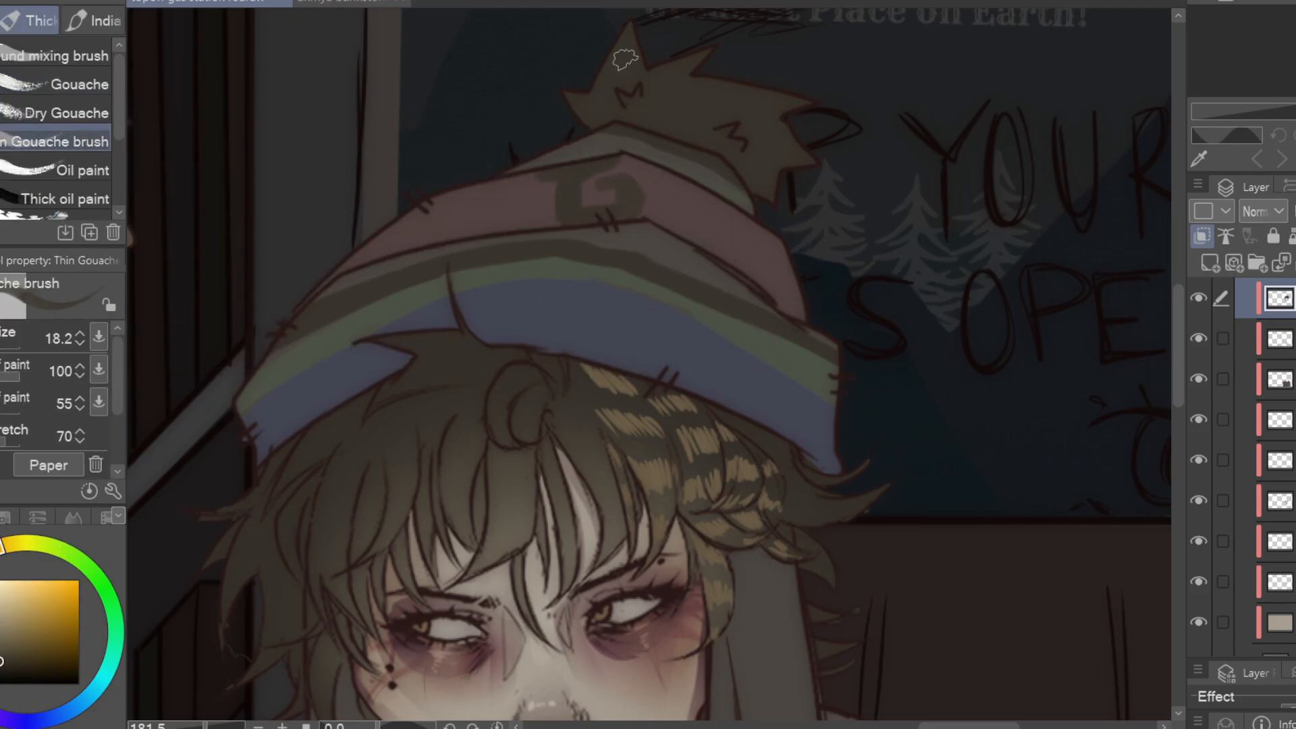
{"action": "left_click_drag", "start_coordinate": [476, 194], "coordinate": [505, 206]}
{"action": "left_click_drag", "start_coordinate": [402, 223], "coordinate": [413, 217]}
{"action": "left_click_drag", "start_coordinate": [690, 194], "coordinate": [734, 220]}
Paint a row of pale crosses along the blue brim of the beanie
{"action": "left_click", "coordinate": [1276, 632]}
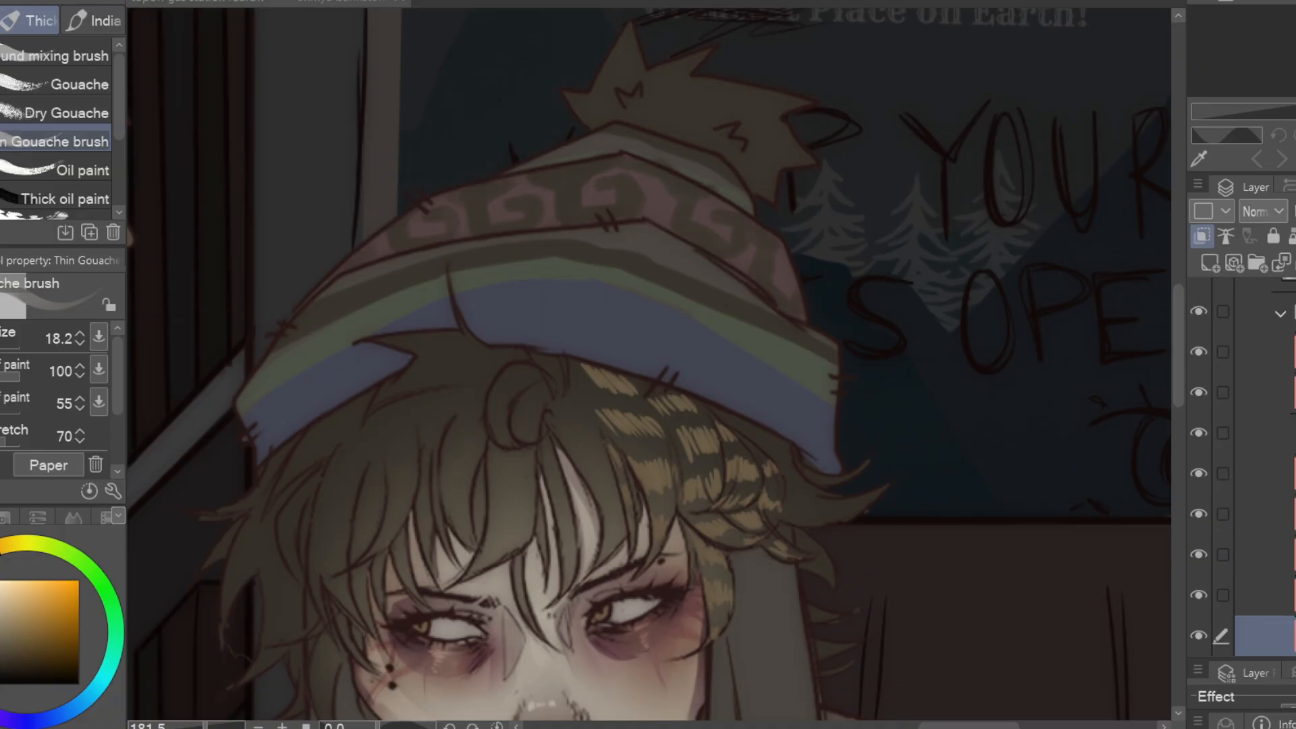
{"action": "left_click", "coordinate": [1276, 299]}
{"action": "left_click_drag", "start_coordinate": [777, 379], "coordinate": [813, 435]}
{"action": "left_click_drag", "start_coordinate": [690, 333], "coordinate": [724, 393]}
{"action": "left_click_drag", "start_coordinate": [571, 301], "coordinate": [622, 355]}
{"action": "left_click_drag", "start_coordinate": [481, 296], "coordinate": [529, 330]}
{"action": "left_click_drag", "start_coordinate": [416, 315], "coordinate": [384, 373]}
{"action": "left_click_drag", "start_coordinate": [310, 368], "coordinate": [293, 432]}
Dab green colour onto the pom-pom and paint soft green and pink stripes down the ear flaps
{"action": "right_click", "coordinate": [699, 304]}
{"action": "left_click_drag", "start_coordinate": [678, 108], "coordinate": [698, 123]}
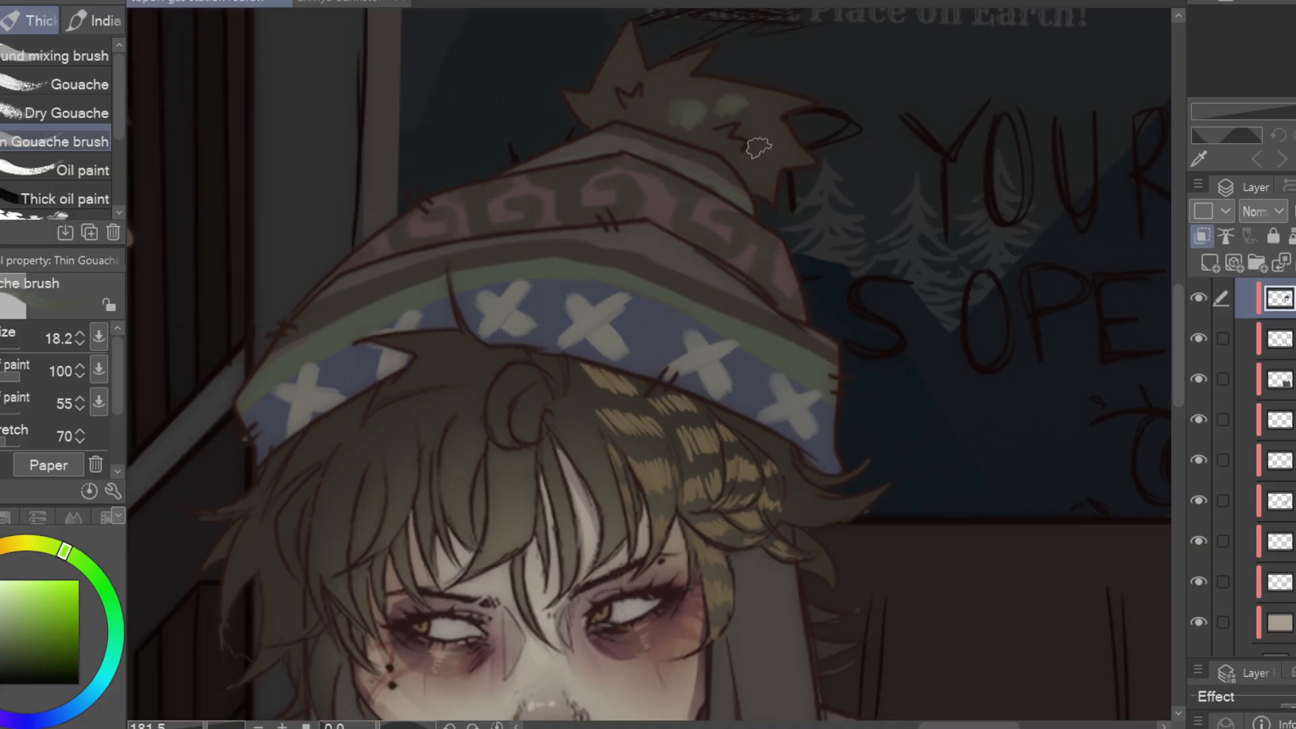
{"action": "left_click_drag", "start_coordinate": [786, 609], "coordinate": [846, 317]}
{"action": "left_click_drag", "start_coordinate": [648, 202], "coordinate": [636, 308]}
{"action": "right_click", "coordinate": [648, 44]}
{"action": "left_click_drag", "start_coordinate": [738, 143], "coordinate": [755, 272]}
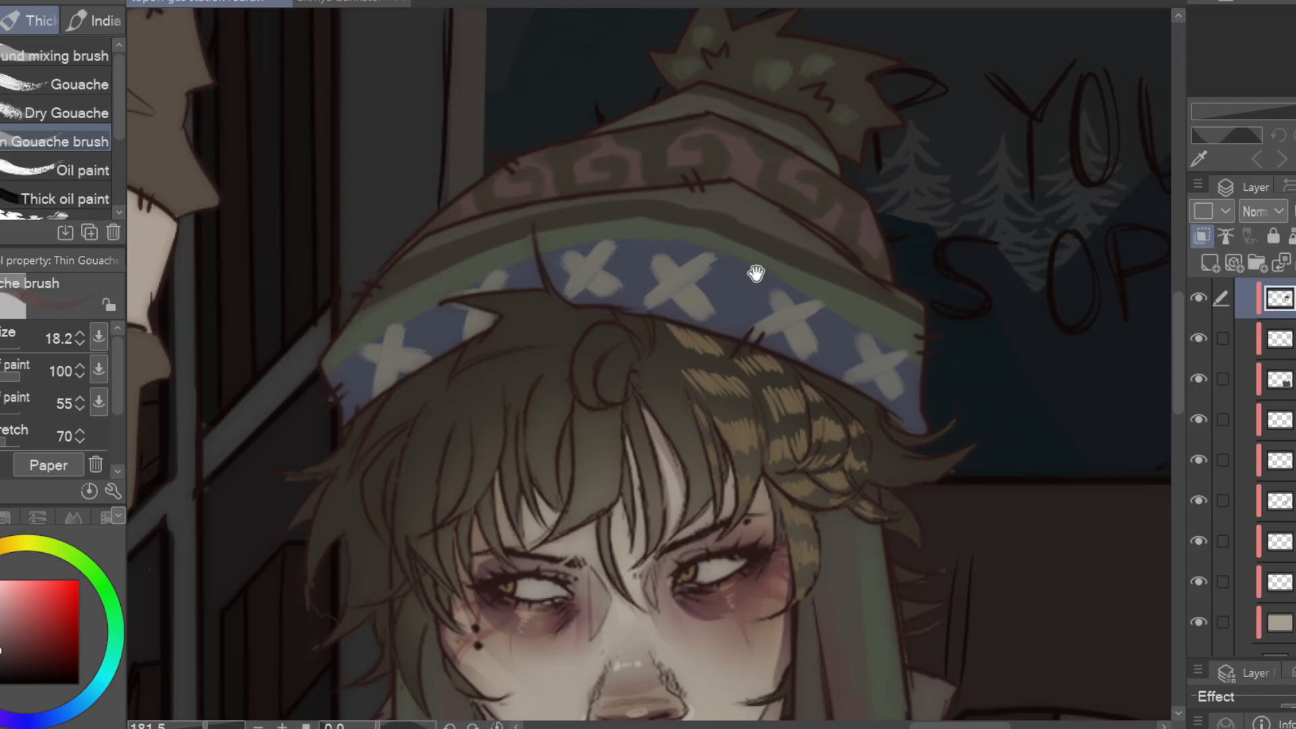
{"action": "right_click", "coordinate": [702, 182]}
{"action": "left_click_drag", "start_coordinate": [756, 513], "coordinate": [821, 262]}
{"action": "left_click_drag", "start_coordinate": [852, 358], "coordinate": [844, 590]}
Clean up the beanie colouring with the eraser and pen, comparing it with its layer hidden
{"action": "key", "text": "e"}
{"action": "left_click", "coordinate": [1198, 299]}
{"action": "left_click", "coordinate": [1200, 299]}
{"action": "key", "text": "p"}
{"action": "mouse_move", "coordinate": [534, 445]}
{"action": "left_mouse_down"}
{"action": "mouse_move", "coordinate": [565, 600]}
{"action": "mouse_move", "coordinate": [562, 513]}
{"action": "left_mouse_up"}
Lasso shadow shapes for the folds on the hoodie's right-hand sleeve, hood and neckline on the multiply shading layer
{"action": "key", "text": "b"}
{"action": "left_click", "coordinate": [1265, 636]}
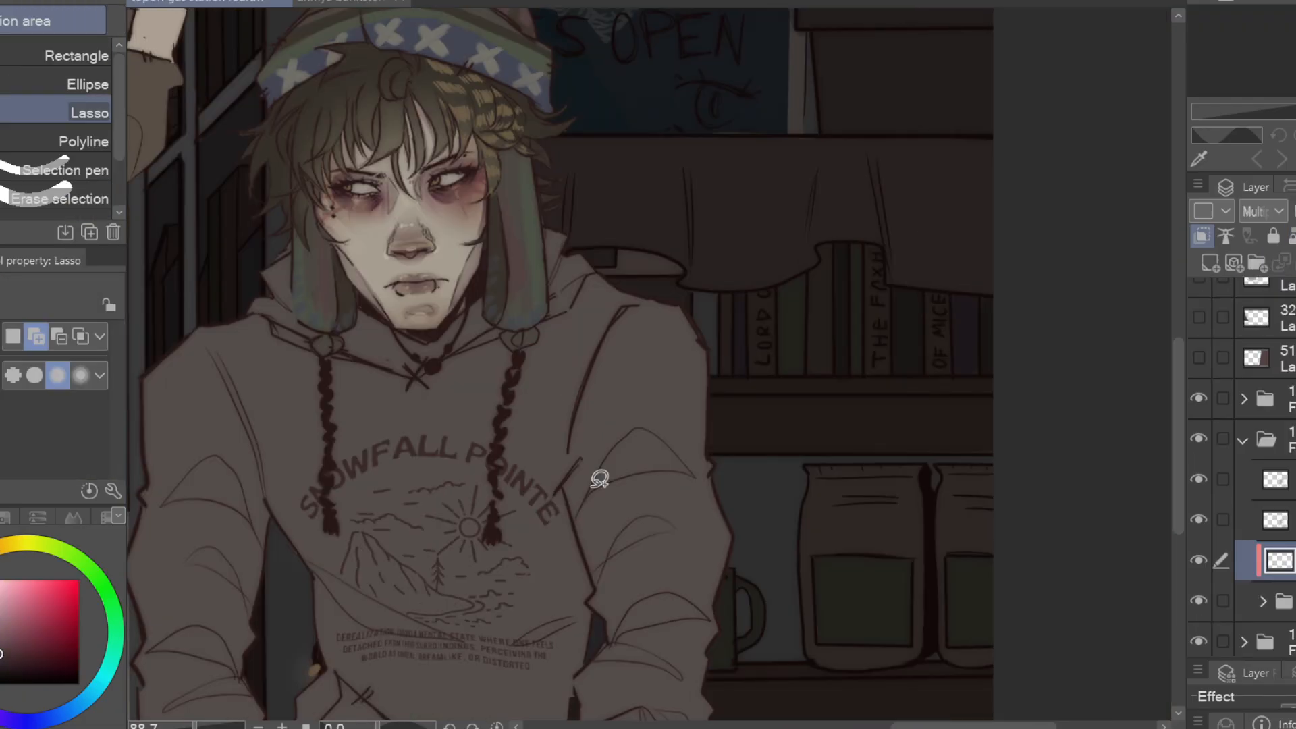
{"action": "left_click_drag", "start_coordinate": [584, 520], "coordinate": [591, 506]}
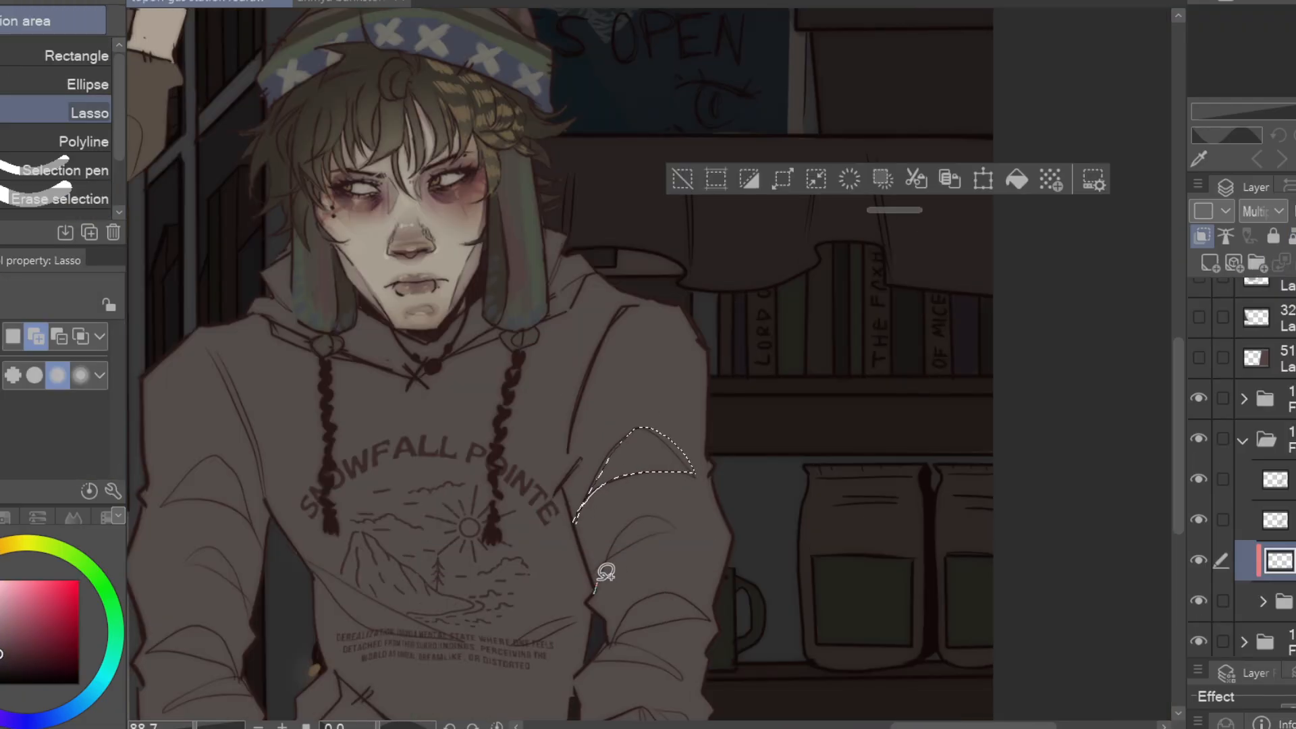
{"action": "left_click_drag", "start_coordinate": [600, 590], "coordinate": [680, 533]}
{"action": "left_click_drag", "start_coordinate": [642, 594], "coordinate": [792, 422]}
{"action": "mouse_move", "coordinate": [745, 475]}
{"action": "left_mouse_down"}
{"action": "mouse_move", "coordinate": [862, 451]}
{"action": "mouse_move", "coordinate": [841, 524]}
{"action": "left_mouse_up"}
{"action": "left_click_drag", "start_coordinate": [793, 539], "coordinate": [834, 554]}
{"action": "mouse_move", "coordinate": [718, 254]}
{"action": "left_mouse_down"}
{"action": "mouse_move", "coordinate": [702, 420]}
{"action": "mouse_move", "coordinate": [802, 461]}
{"action": "left_mouse_up"}
{"action": "left_click_drag", "start_coordinate": [846, 375], "coordinate": [792, 509]}
{"action": "left_click_drag", "start_coordinate": [603, 390], "coordinate": [703, 389]}
{"action": "left_click_drag", "start_coordinate": [576, 503], "coordinate": [660, 284]}
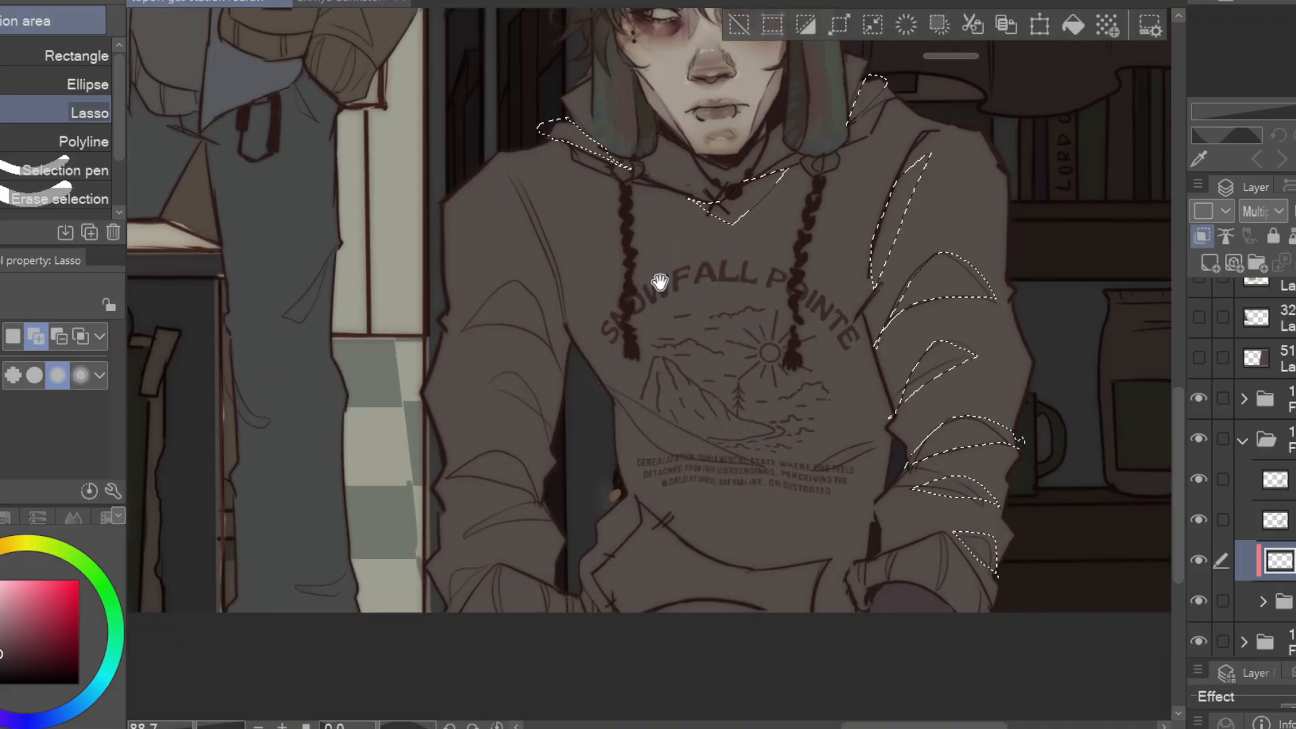
Add the left-hand sleeve folds and torso shadow shapes to the lasso selection and fill them with the shadow colour
{"action": "left_click_drag", "start_coordinate": [462, 329], "coordinate": [569, 375]}
{"action": "left_click_drag", "start_coordinate": [461, 391], "coordinate": [553, 444]}
{"action": "left_click_drag", "start_coordinate": [430, 478], "coordinate": [526, 483]}
{"action": "left_click_drag", "start_coordinate": [465, 540], "coordinate": [554, 519]}
{"action": "left_click_drag", "start_coordinate": [889, 430], "coordinate": [899, 454]}
{"action": "left_click_drag", "start_coordinate": [864, 312], "coordinate": [891, 419]}
{"action": "mouse_move", "coordinate": [611, 409]}
{"action": "left_mouse_down"}
{"action": "mouse_move", "coordinate": [623, 478]}
{"action": "mouse_move", "coordinate": [598, 412]}
{"action": "left_mouse_up"}
{"action": "mouse_move", "coordinate": [573, 339]}
{"action": "left_mouse_down"}
{"action": "mouse_move", "coordinate": [623, 419]}
{"action": "mouse_move", "coordinate": [586, 346]}
{"action": "left_mouse_up"}
{"action": "key", "text": "alt+Delete"}
Paint shadows between the locks of the hooded character's fringe and outer hair with the sai pen at size 11
{"action": "left_click_drag", "start_coordinate": [743, 405], "coordinate": [650, 502]}
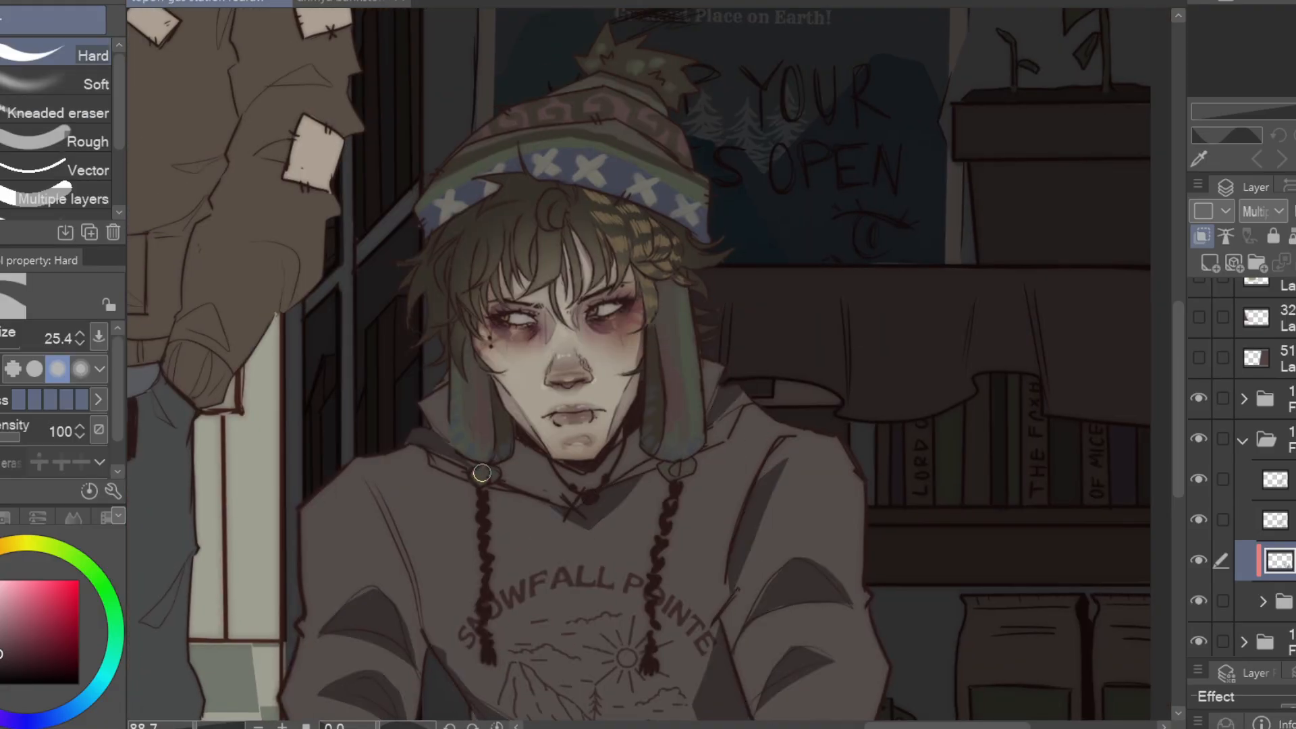
{"action": "key", "text": "p"}
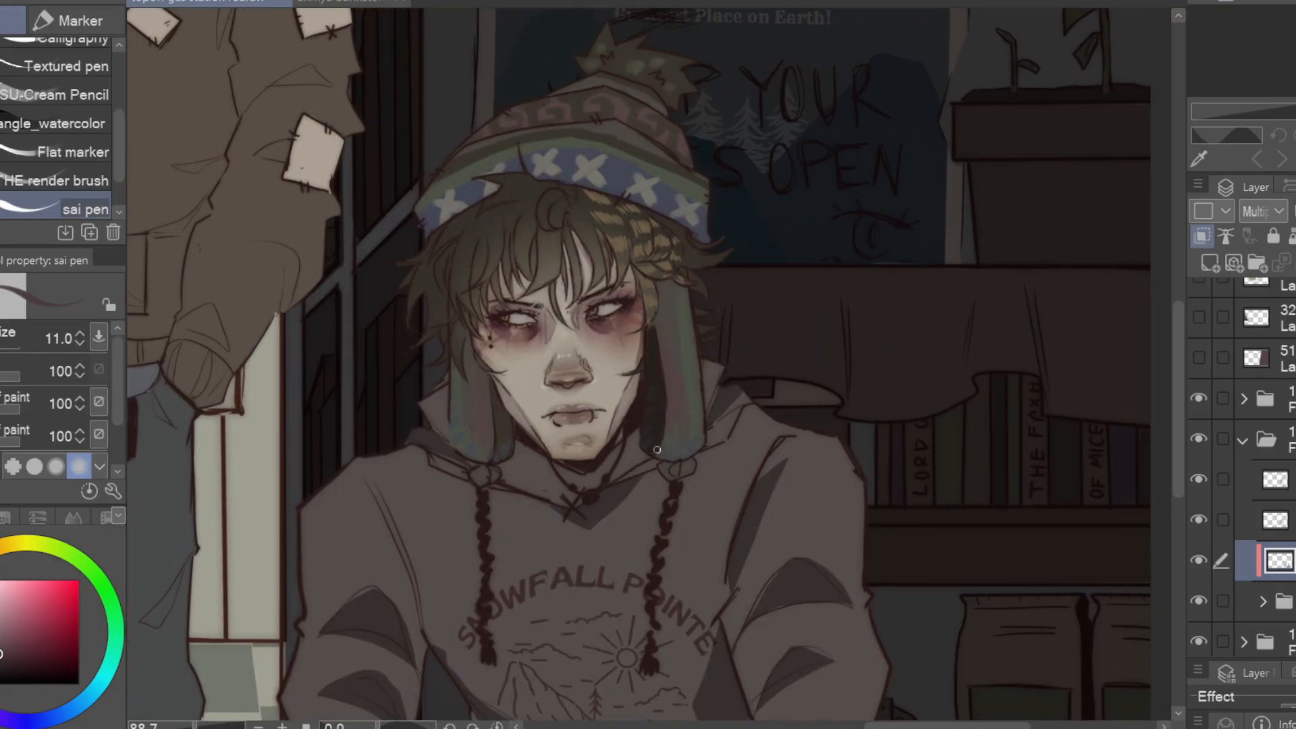
{"action": "scroll", "coordinate": [655, 364], "scroll_direction": "up", "scroll_amount": 1}
{"action": "scroll", "coordinate": [496, 482], "scroll_direction": "up", "scroll_amount": 3}
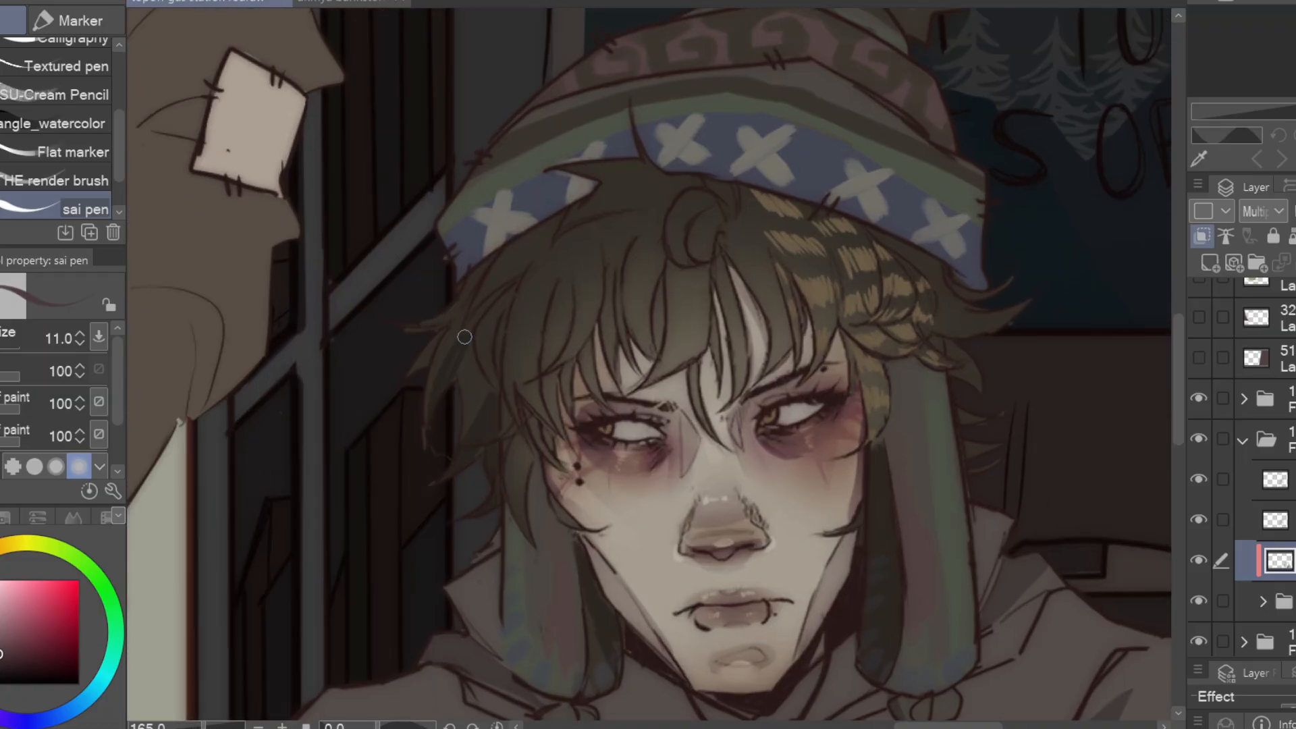
{"action": "left_click_drag", "start_coordinate": [435, 340], "coordinate": [413, 371]}
{"action": "left_click_drag", "start_coordinate": [648, 364], "coordinate": [561, 381]}
{"action": "left_click_drag", "start_coordinate": [471, 339], "coordinate": [430, 441]}
{"action": "left_click_drag", "start_coordinate": [549, 260], "coordinate": [571, 380]}
{"action": "left_click_drag", "start_coordinate": [742, 337], "coordinate": [631, 329]}
{"action": "mouse_move", "coordinate": [645, 231]}
{"action": "left_mouse_down"}
{"action": "mouse_move", "coordinate": [682, 320]}
{"action": "mouse_move", "coordinate": [678, 443]}
{"action": "left_mouse_up"}
{"action": "mouse_move", "coordinate": [537, 264]}
{"action": "left_mouse_down"}
{"action": "mouse_move", "coordinate": [584, 375]}
{"action": "mouse_move", "coordinate": [451, 392]}
{"action": "left_mouse_up"}
{"action": "mouse_move", "coordinate": [380, 236]}
{"action": "left_mouse_down"}
{"action": "mouse_move", "coordinate": [422, 211]}
{"action": "mouse_move", "coordinate": [375, 224]}
{"action": "left_mouse_up"}
{"action": "mouse_move", "coordinate": [721, 404]}
{"action": "left_mouse_down"}
{"action": "mouse_move", "coordinate": [743, 264]}
{"action": "mouse_move", "coordinate": [1103, 420]}
{"action": "left_mouse_up"}
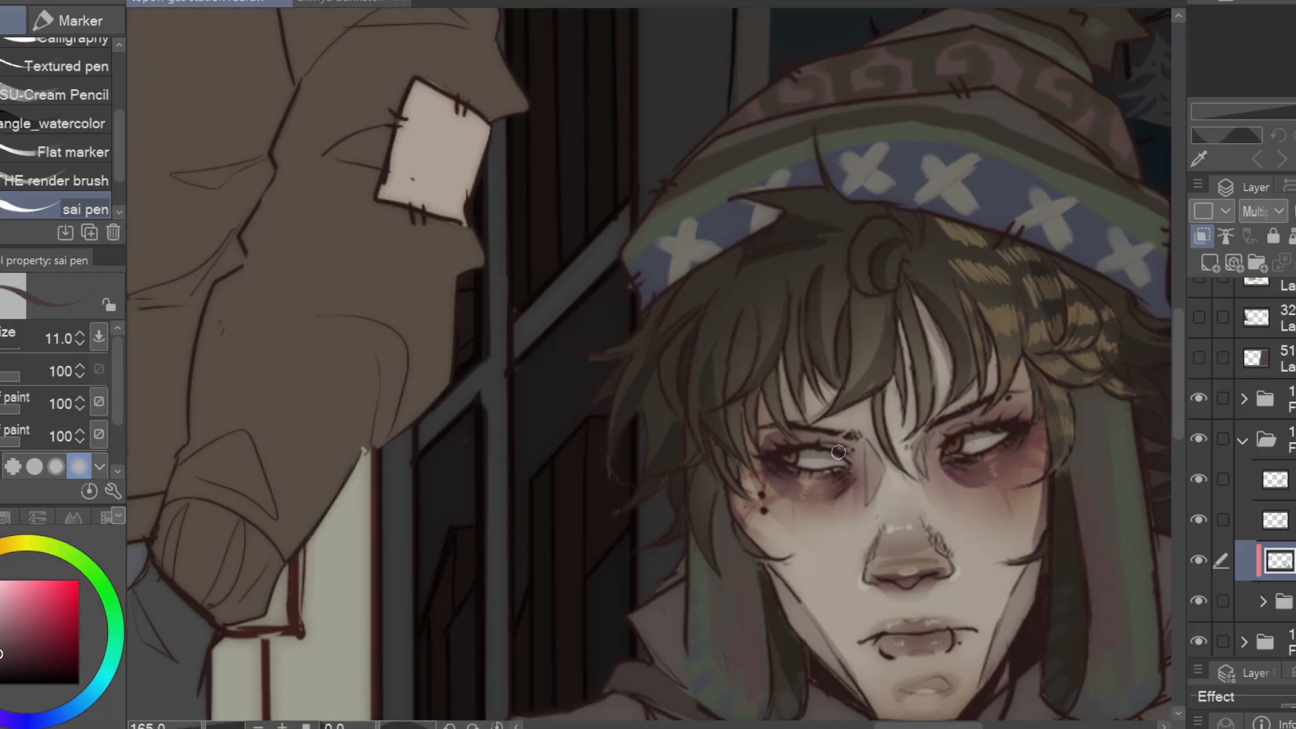
Deepen the shadows in the hair beneath the beanie brim and shade the face beside the nose bridge
{"action": "left_click_drag", "start_coordinate": [839, 452], "coordinate": [642, 360]}
{"action": "left_click_drag", "start_coordinate": [735, 349], "coordinate": [726, 408]}
{"action": "left_click_drag", "start_coordinate": [584, 384], "coordinate": [636, 389]}
{"action": "left_click_drag", "start_coordinate": [718, 204], "coordinate": [752, 297]}
{"action": "left_click_drag", "start_coordinate": [827, 273], "coordinate": [835, 310]}
{"action": "left_click_drag", "start_coordinate": [587, 260], "coordinate": [561, 352]}
{"action": "left_click_drag", "start_coordinate": [576, 475], "coordinate": [633, 574]}
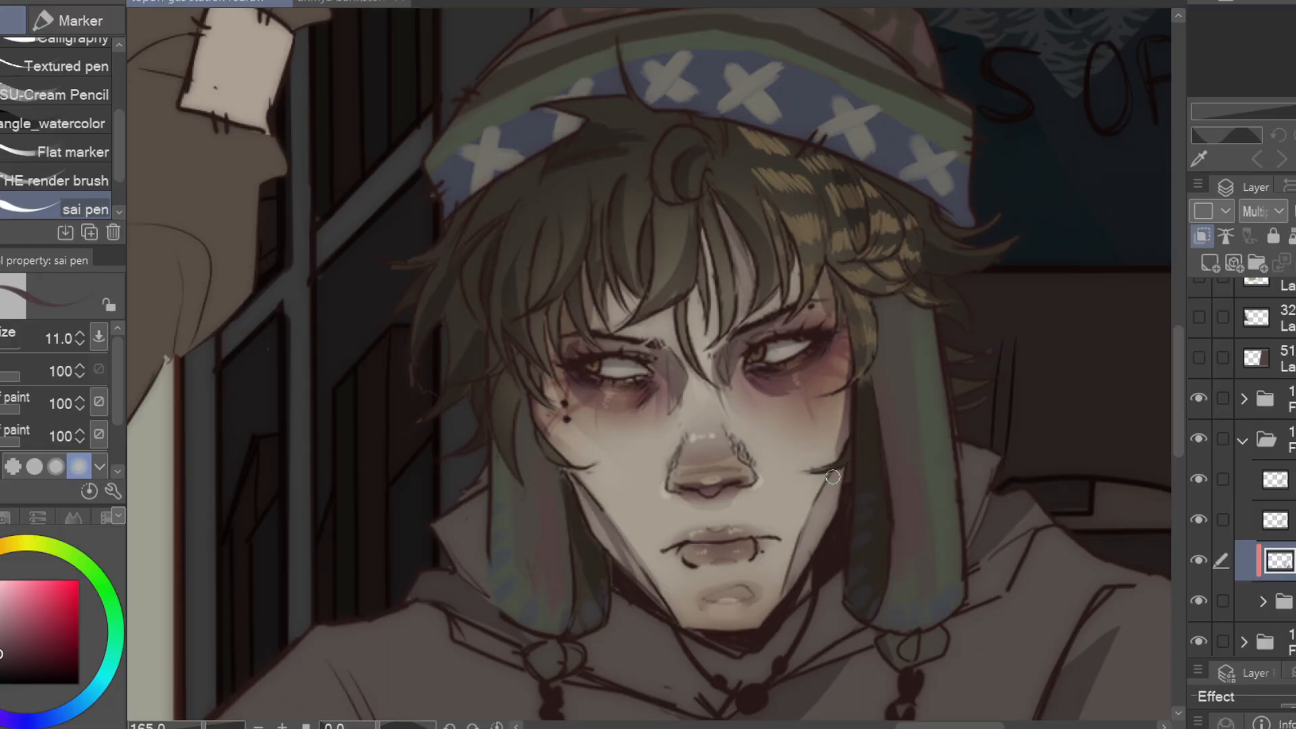
Shade the folds of the beanie's crown below the pom-pom with the sai pen
{"action": "left_click_drag", "start_coordinate": [819, 516], "coordinate": [635, 716]}
{"action": "left_click_drag", "start_coordinate": [772, 309], "coordinate": [793, 377]}
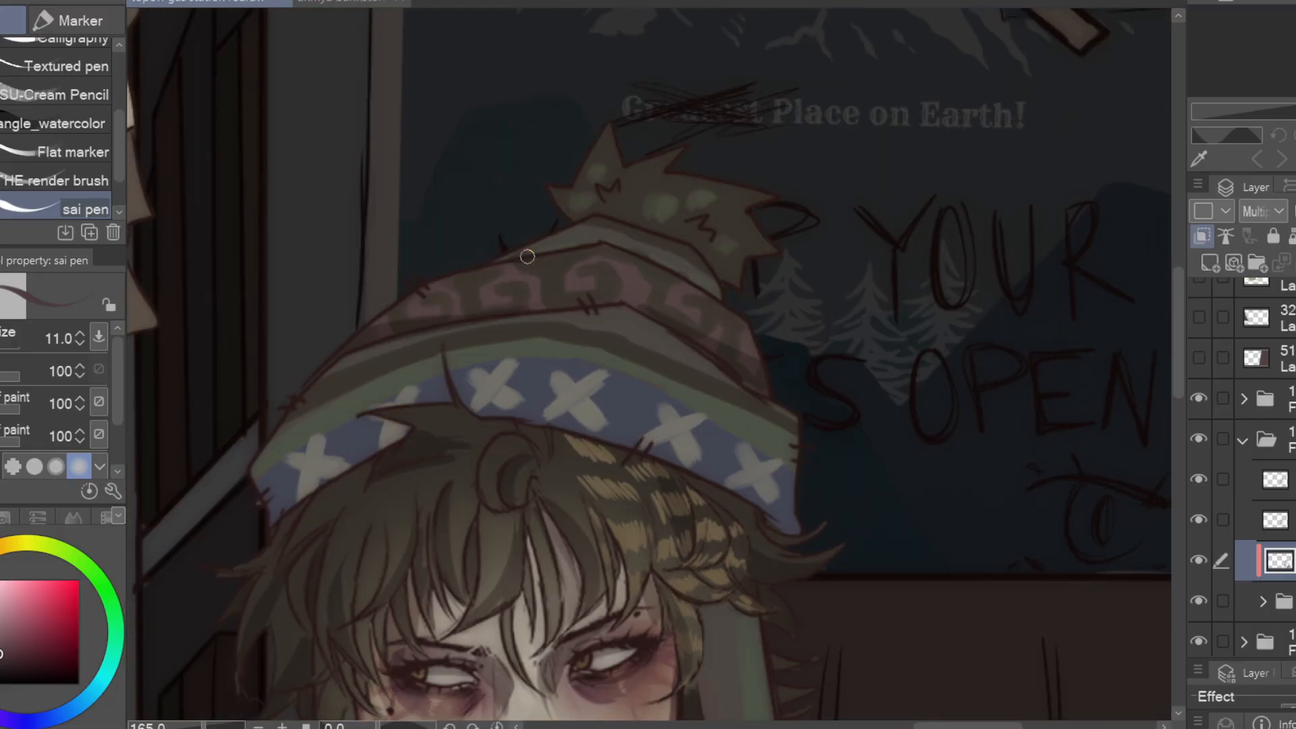
{"action": "left_click_drag", "start_coordinate": [527, 255], "coordinate": [715, 291]}
{"action": "mouse_move", "coordinate": [723, 480]}
{"action": "left_mouse_down"}
{"action": "mouse_move", "coordinate": [651, 385]}
{"action": "mouse_move", "coordinate": [735, 439]}
{"action": "left_mouse_up"}
{"action": "scroll", "coordinate": [651, 385], "scroll_direction": "down", "scroll_amount": 10}
{"action": "left_click_drag", "start_coordinate": [360, 638], "coordinate": [383, 427]}
{"action": "scroll", "coordinate": [464, 460], "scroll_direction": "up", "scroll_amount": 2}
Soften the hoodie's fold shadows on the sleeves, torso and collar with the Blendy Soft Brush at size 30.1
{"action": "key", "text": "j"}
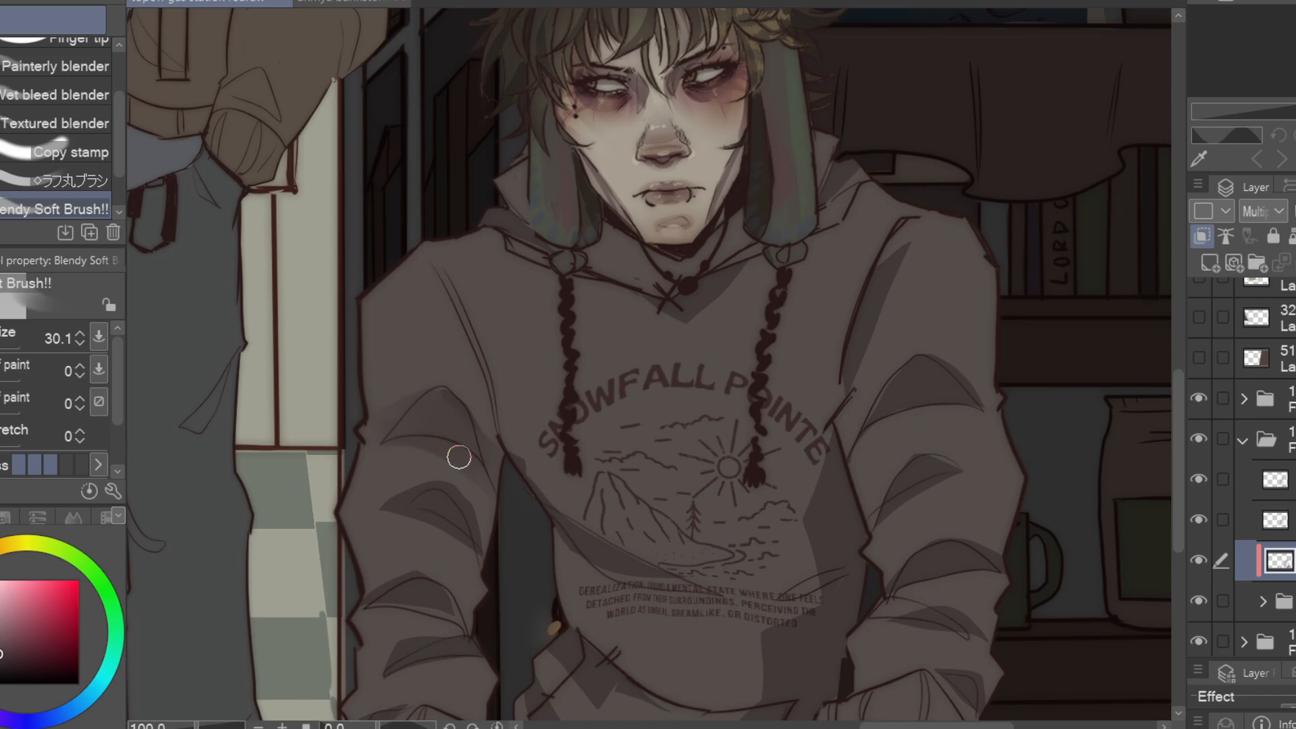
{"action": "left_click_drag", "start_coordinate": [373, 597], "coordinate": [521, 469]}
{"action": "left_click_drag", "start_coordinate": [542, 546], "coordinate": [573, 517]}
{"action": "left_click_drag", "start_coordinate": [712, 514], "coordinate": [475, 456]}
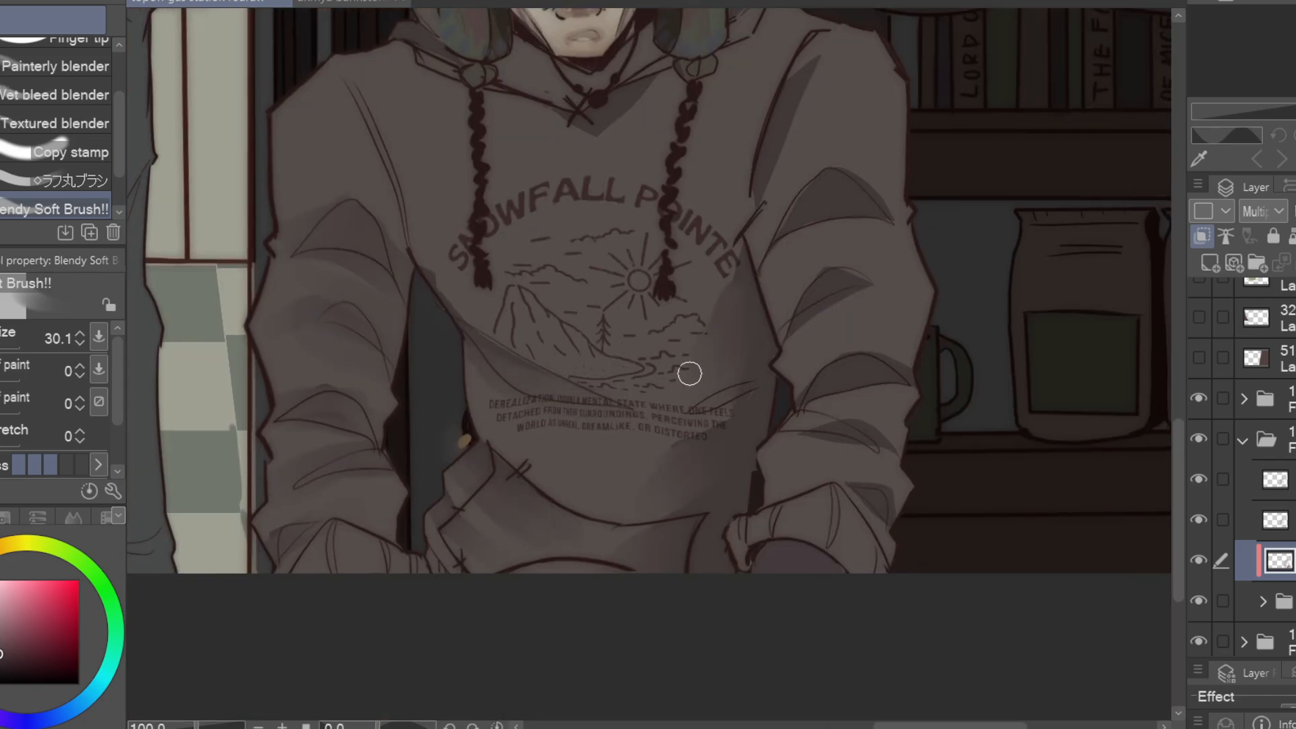
{"action": "left_click_drag", "start_coordinate": [867, 290], "coordinate": [776, 253]}
{"action": "left_click_drag", "start_coordinate": [586, 75], "coordinate": [558, 501]}
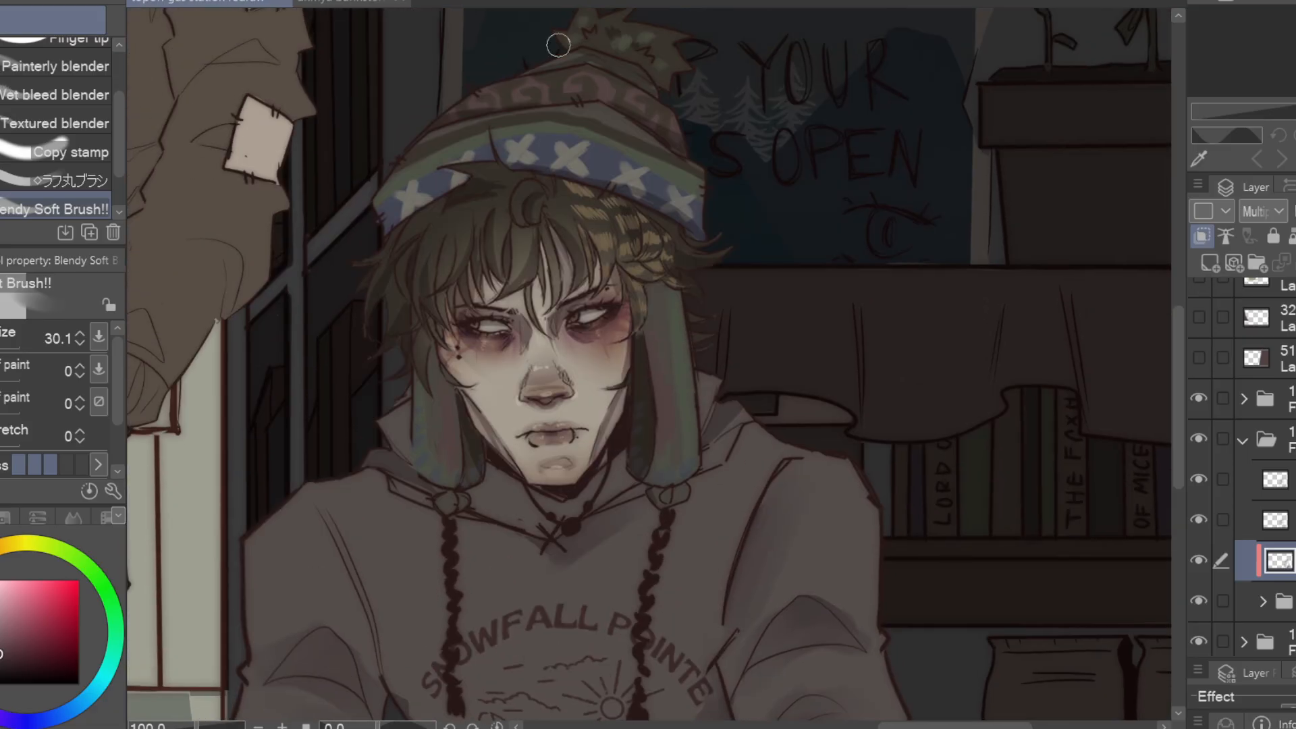
{"action": "scroll", "coordinate": [856, 310], "scroll_direction": "down", "scroll_amount": 5}
{"action": "scroll", "coordinate": [1262, 507], "scroll_direction": "down", "scroll_amount": 2}
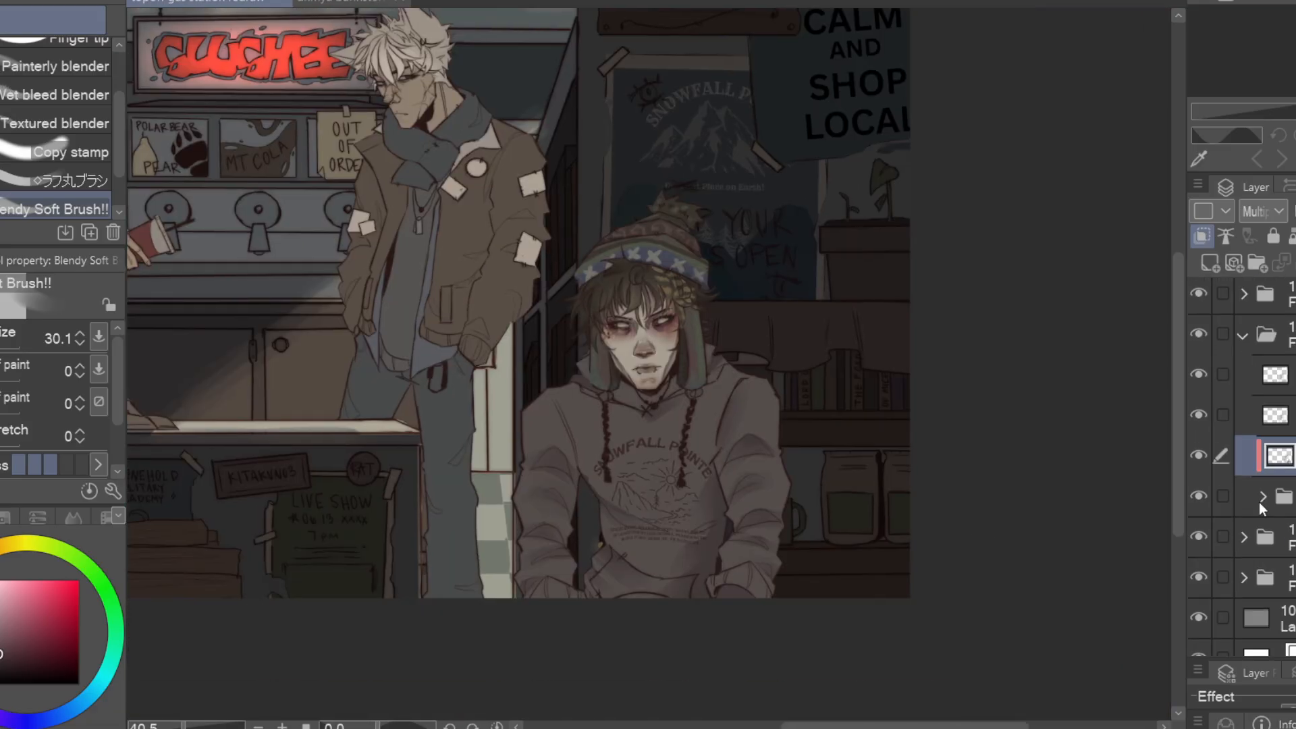
Airbrush a soft lighter tone over the lower torso and sleeve on the hoodie's colour layer
{"action": "left_click", "coordinate": [1261, 500]}
{"action": "left_click", "coordinate": [1276, 454]}
{"action": "scroll", "coordinate": [567, 465], "scroll_direction": "up", "scroll_amount": 2}
{"action": "left_click", "coordinate": [567, 467], "text": "alt"}
{"action": "key", "text": "b"}
{"action": "left_click", "coordinate": [9, 347]}
{"action": "left_click_drag", "start_coordinate": [8, 351], "coordinate": [11, 351]}
{"action": "left_click_drag", "start_coordinate": [685, 489], "coordinate": [665, 587]}
{"action": "key", "text": "ctrl+z"}
{"action": "left_click_drag", "start_coordinate": [665, 447], "coordinate": [714, 599]}
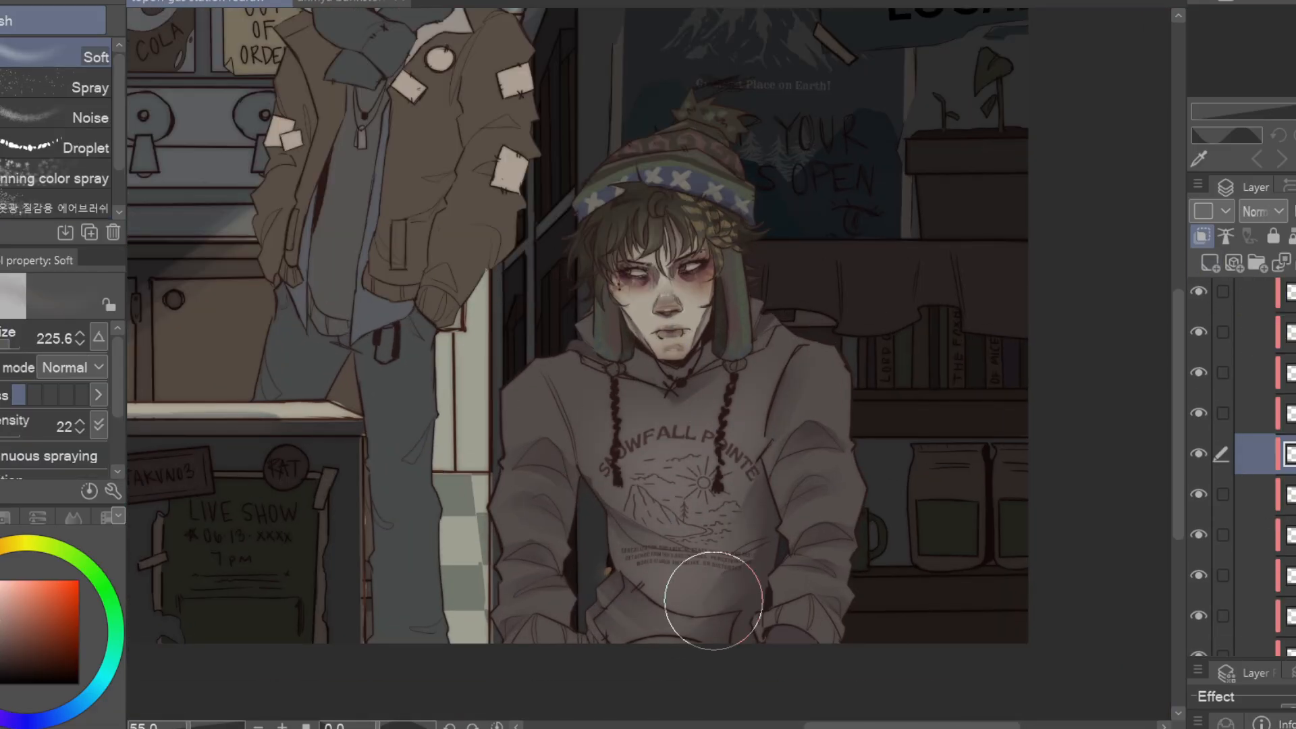
{"action": "left_click_drag", "start_coordinate": [533, 481], "coordinate": [533, 560]}
{"action": "left_click_drag", "start_coordinate": [937, 414], "coordinate": [882, 428]}
Paint grey-green segments along the hoodie's left braided drawstring on the top layer with the sai pen
{"action": "scroll", "coordinate": [1222, 412], "scroll_direction": "up", "scroll_amount": 3}
{"action": "left_click", "coordinate": [1199, 410]}
{"action": "left_click", "coordinate": [1200, 410]}
{"action": "left_click", "coordinate": [1275, 410]}
{"action": "key", "text": "p"}
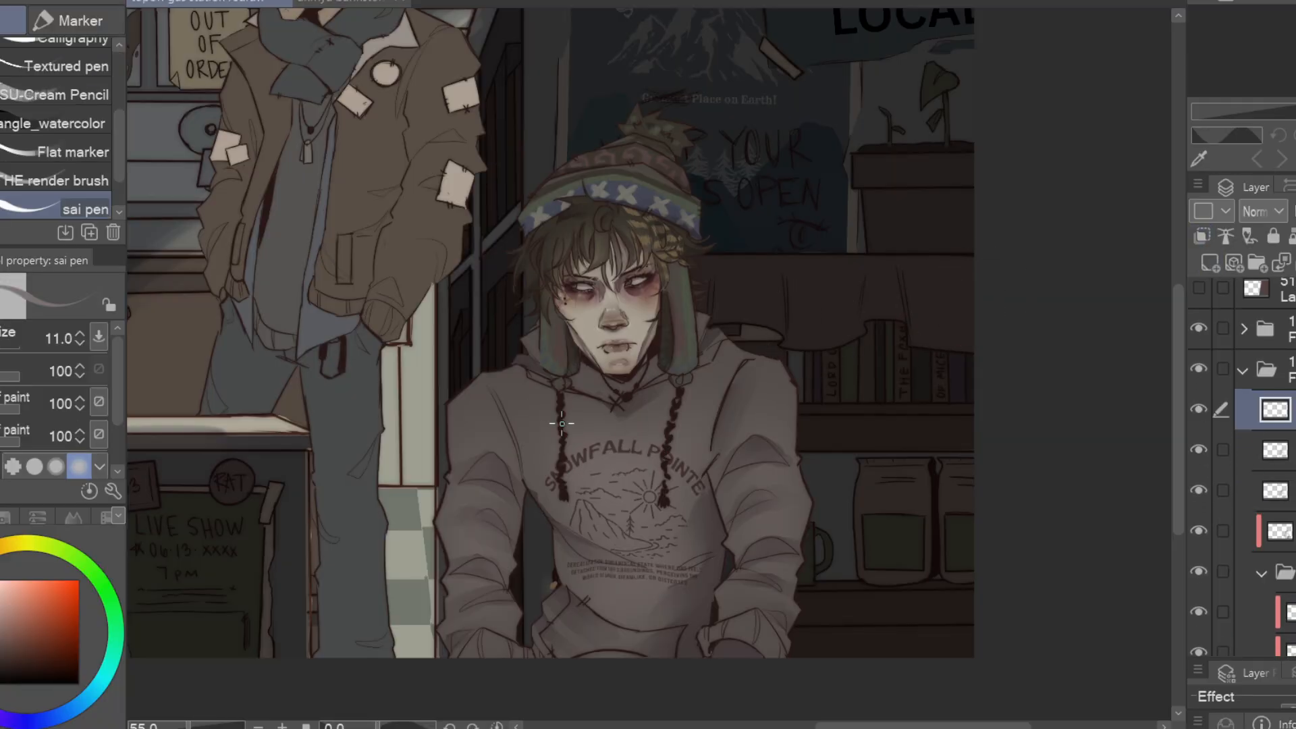
{"action": "scroll", "coordinate": [690, 386], "scroll_direction": "up", "scroll_amount": 6}
{"action": "left_click", "coordinate": [665, 368], "text": "alt"}
{"action": "left_click_drag", "start_coordinate": [654, 387], "coordinate": [652, 425]}
{"action": "left_click_drag", "start_coordinate": [574, 473], "coordinate": [653, 444]}
{"action": "left_click_drag", "start_coordinate": [390, 428], "coordinate": [387, 483]}
{"action": "left_click_drag", "start_coordinate": [432, 405], "coordinate": [530, 480]}
{"action": "left_click_drag", "start_coordinate": [497, 459], "coordinate": [489, 518]}
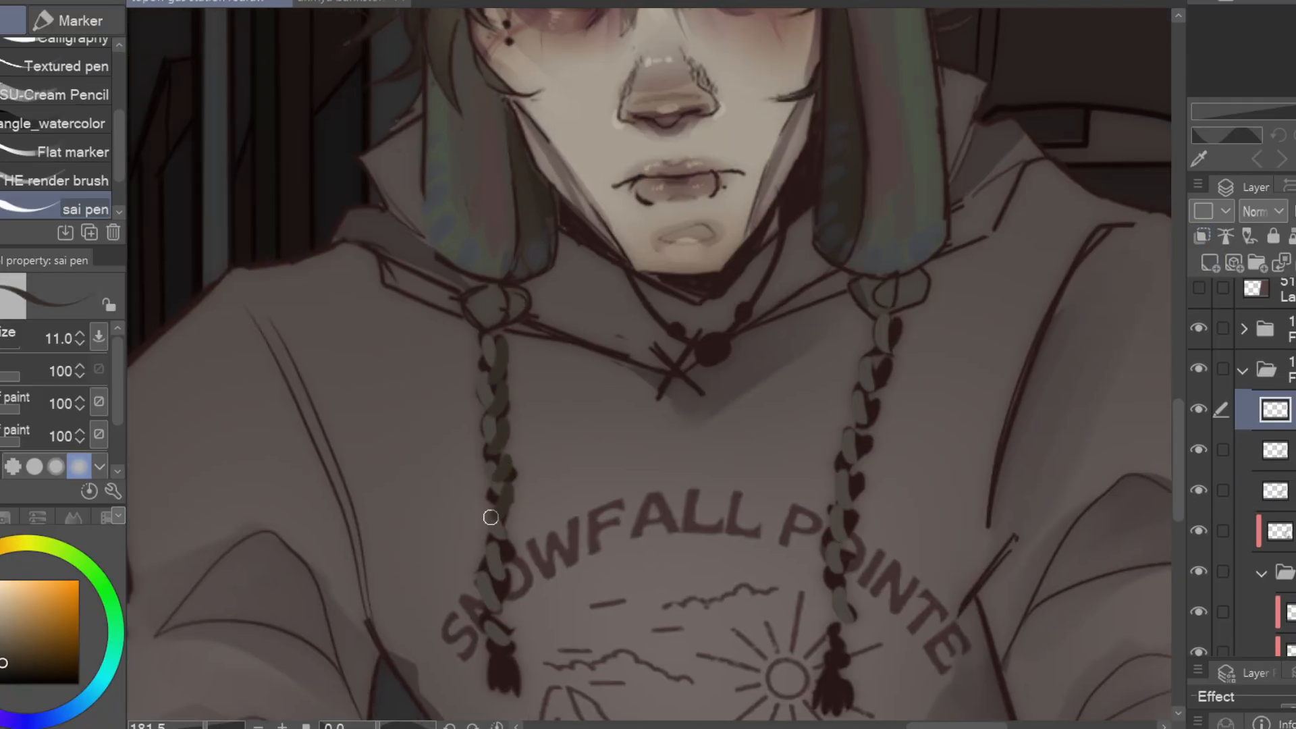
Paint the right braided drawstring's grey-green segments and colour the tassels at the cord ends
{"action": "left_click_drag", "start_coordinate": [886, 372], "coordinate": [861, 412]}
{"action": "left_click_drag", "start_coordinate": [847, 540], "coordinate": [863, 466]}
{"action": "left_click_drag", "start_coordinate": [852, 575], "coordinate": [850, 606]}
{"action": "left_click", "coordinate": [854, 564], "text": "alt"}
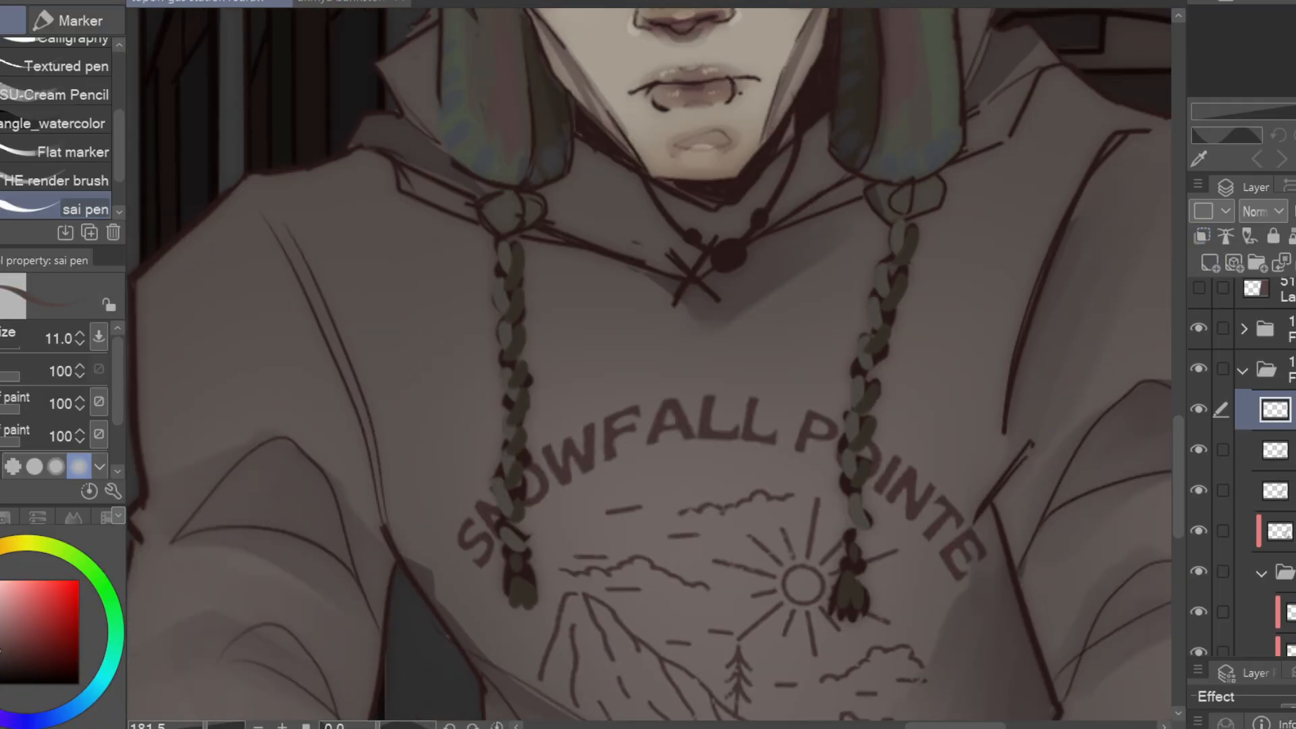
Colour the necklace beads at the hoodie's neckline in pale cream, blue-grey and pink
{"action": "scroll", "coordinate": [1256, 472], "scroll_direction": "down", "scroll_amount": 3}
{"action": "left_click", "coordinate": [706, 165], "text": "alt"}
{"action": "left_click_drag", "start_coordinate": [724, 250], "coordinate": [734, 260]}
{"action": "left_click_drag", "start_coordinate": [743, 222], "coordinate": [673, 370]}
{"action": "left_click", "coordinate": [690, 364]}
{"action": "left_click", "coordinate": [878, 292], "text": "alt"}
{"action": "left_click", "coordinate": [622, 384]}
{"action": "mouse_move", "coordinate": [844, 244]}
{"action": "left_mouse_down"}
{"action": "mouse_move", "coordinate": [738, 444]}
{"action": "mouse_move", "coordinate": [746, 548]}
{"action": "left_mouse_up"}
Paint yellow highlights in the irises and blue-grey metallic piercings on the face with the sai pen at size 3.4
{"action": "scroll", "coordinate": [342, 559], "scroll_direction": "up", "scroll_amount": 5}
{"action": "left_click", "coordinate": [4, 345]}
{"action": "left_click_drag", "start_coordinate": [885, 314], "coordinate": [829, 590]}
{"action": "left_click", "coordinate": [388, 363], "text": "alt"}
{"action": "left_click", "coordinate": [382, 366], "text": "alt"}
{"action": "left_click_drag", "start_coordinate": [375, 359], "coordinate": [389, 364]}
{"action": "left_click_drag", "start_coordinate": [761, 339], "coordinate": [776, 334]}
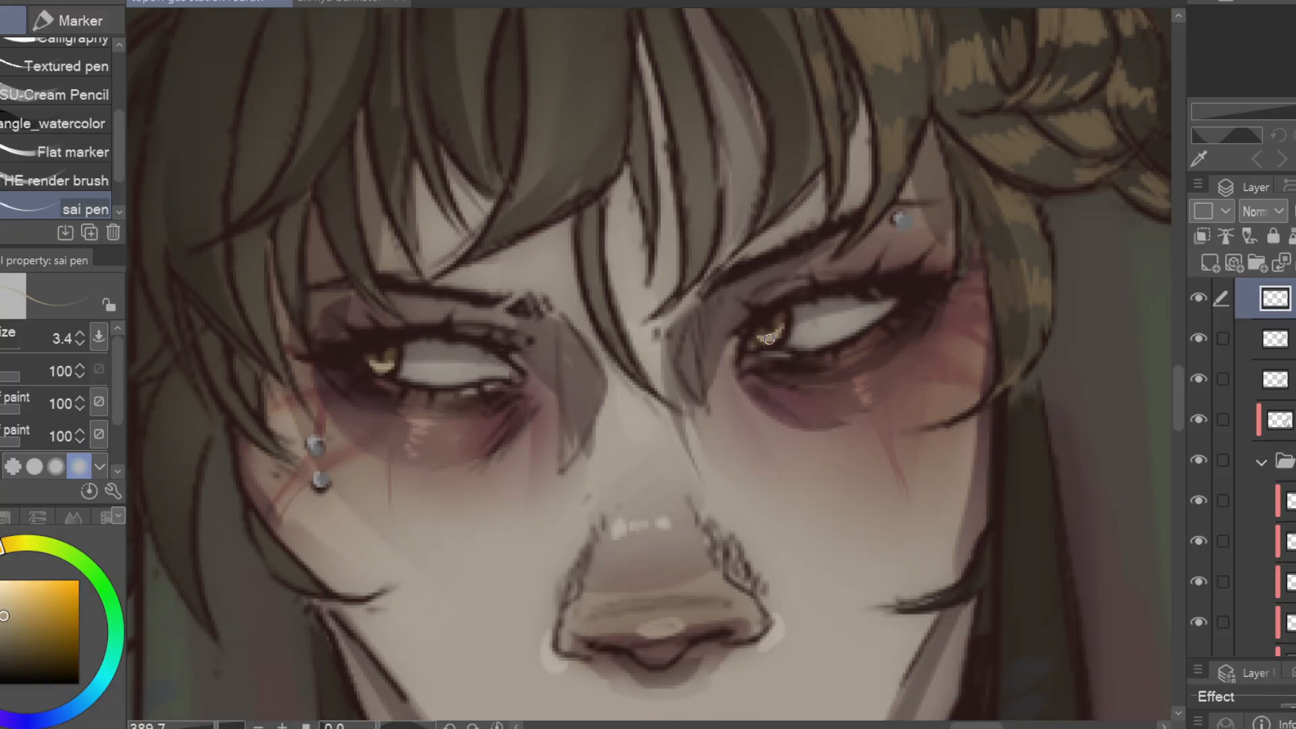
{"action": "left_click_drag", "start_coordinate": [743, 283], "coordinate": [665, 469]}
{"action": "left_click_drag", "start_coordinate": [459, 499], "coordinate": [479, 426]}
{"action": "left_click_drag", "start_coordinate": [370, 407], "coordinate": [480, 425]}
Draw pale loose strands over the fringe with the sai pen at size 5.6
{"action": "scroll", "coordinate": [480, 425], "scroll_direction": "down", "scroll_amount": 4}
{"action": "left_click", "coordinate": [616, 420], "text": "alt"}
{"action": "key", "text": "]"}
{"action": "left_click_drag", "start_coordinate": [664, 313], "coordinate": [627, 449]}
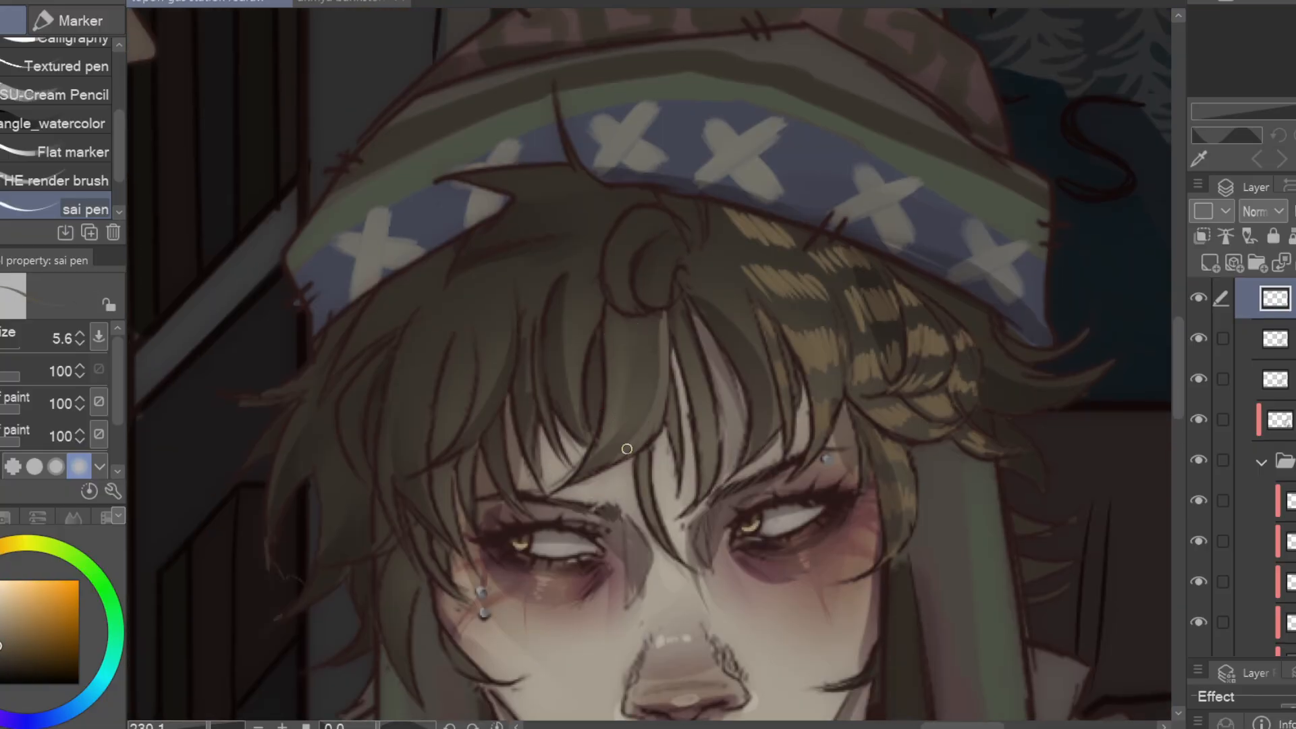
{"action": "scroll", "coordinate": [830, 463], "scroll_direction": "down", "scroll_amount": 2}
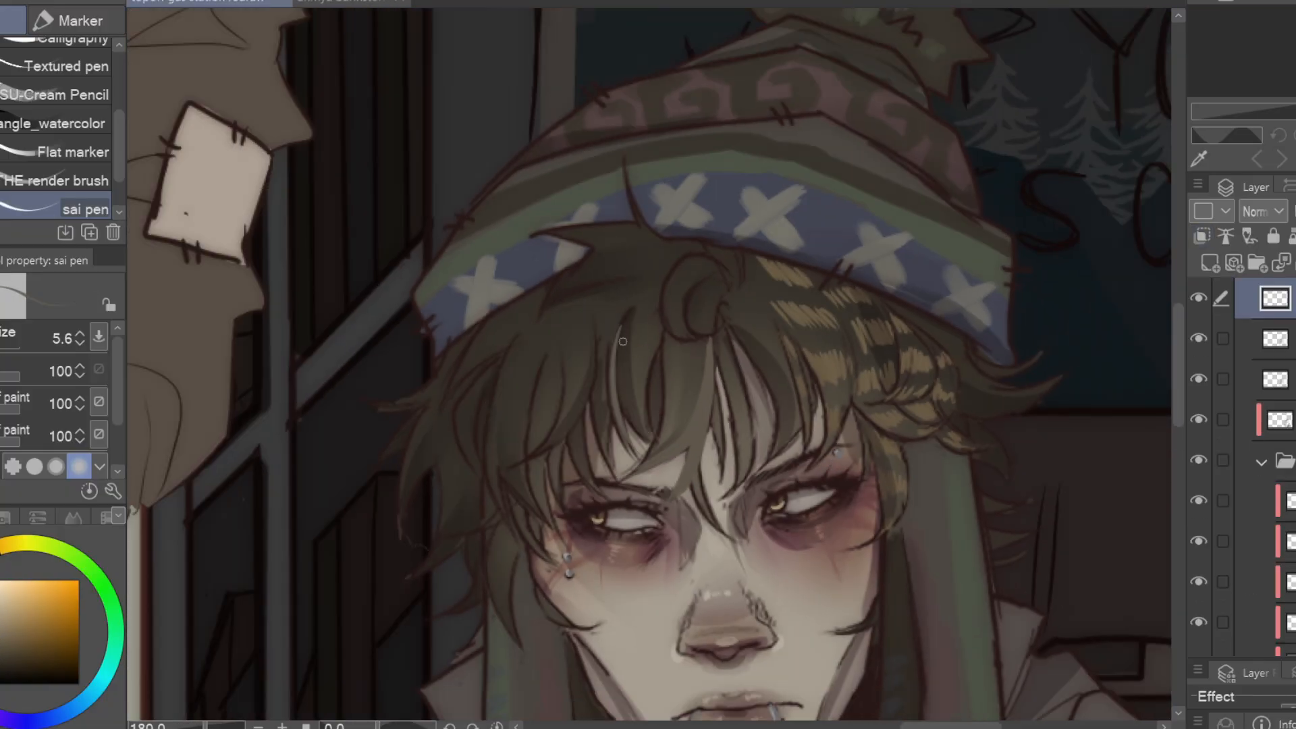
{"action": "left_click_drag", "start_coordinate": [593, 390], "coordinate": [518, 506]}
{"action": "left_click_drag", "start_coordinate": [741, 352], "coordinate": [729, 306]}
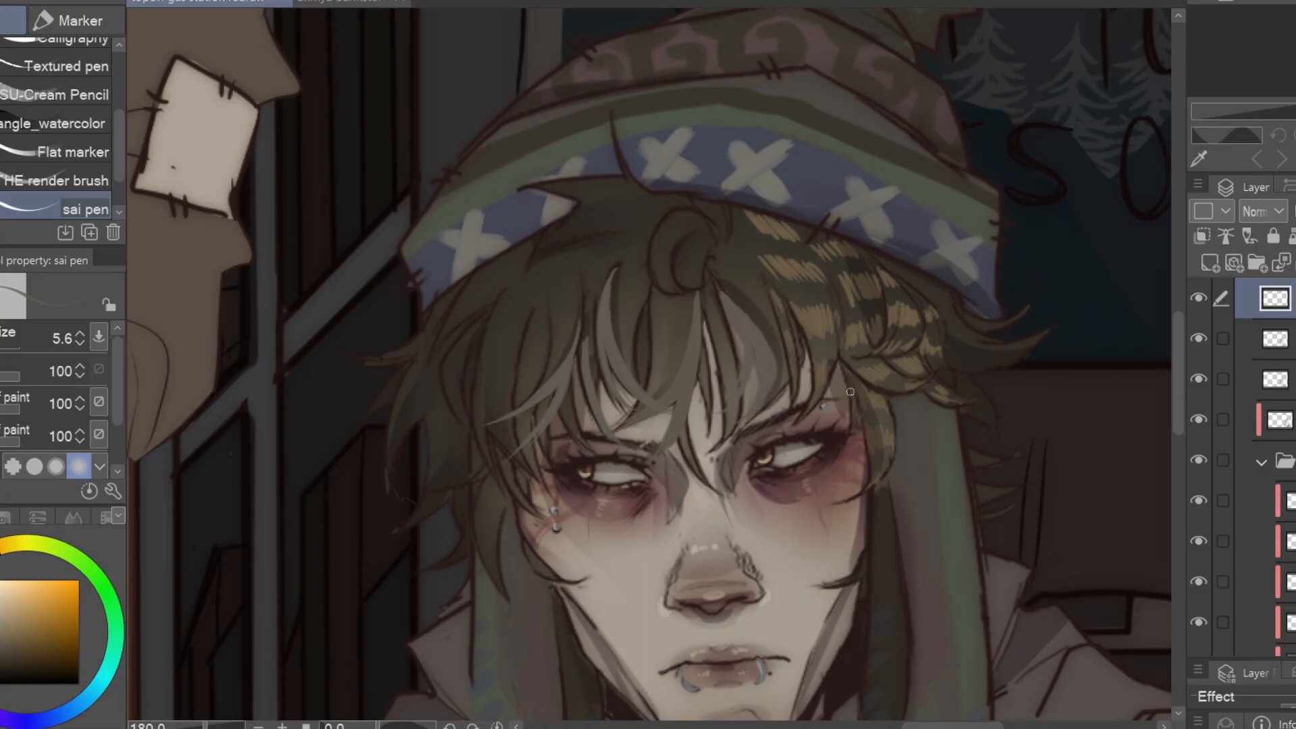
Add more fine strands around the fringe and braid, and dark wisps of hair below the jaw
{"action": "left_click_drag", "start_coordinate": [850, 392], "coordinate": [838, 456]}
{"action": "left_click_drag", "start_coordinate": [703, 466], "coordinate": [736, 383]}
{"action": "left_click", "coordinate": [521, 409], "text": "alt"}
{"action": "left_click_drag", "start_coordinate": [573, 520], "coordinate": [544, 353]}
{"action": "left_click_drag", "start_coordinate": [613, 454], "coordinate": [652, 539]}
{"action": "left_click_drag", "start_coordinate": [648, 483], "coordinate": [665, 529]}
{"action": "left_click_drag", "start_coordinate": [851, 418], "coordinate": [832, 393]}
{"action": "left_click_drag", "start_coordinate": [839, 381], "coordinate": [825, 487]}
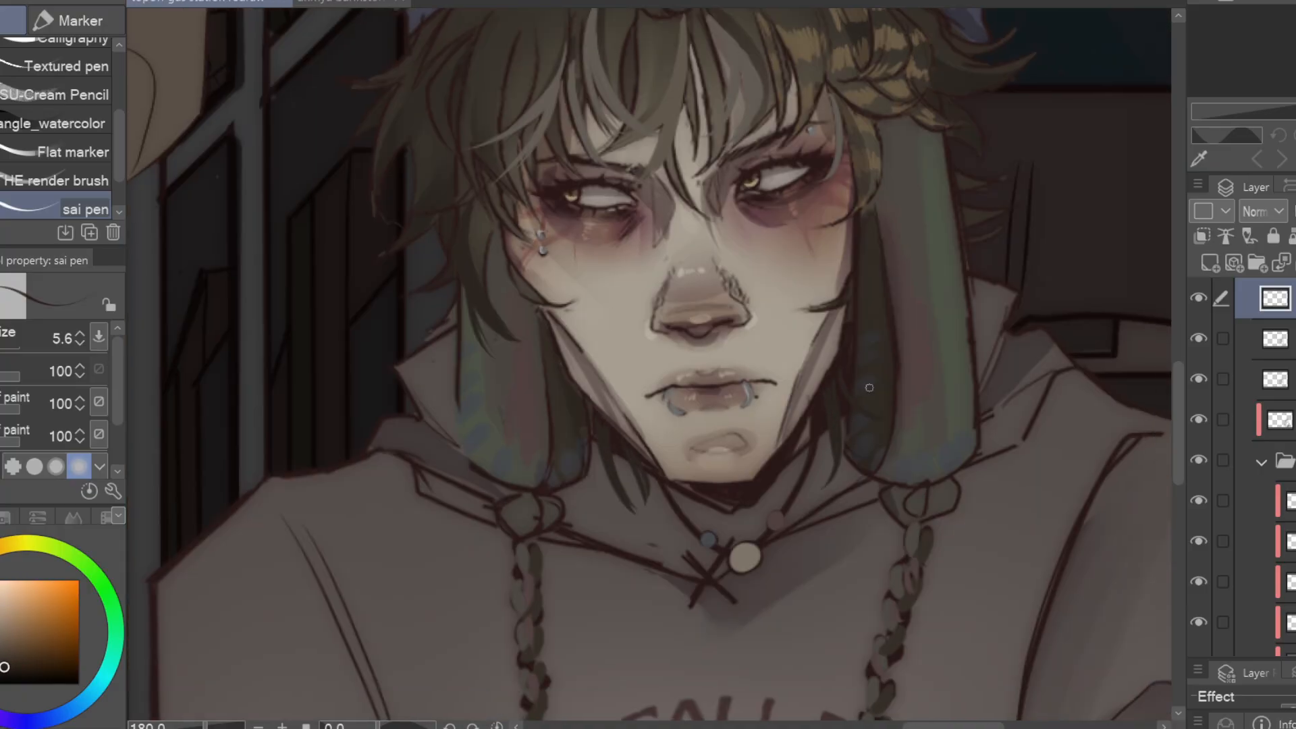
Paint loose strands flicking out from the outer hair and along the hair under the beanie brim
{"action": "mouse_move", "coordinate": [384, 199]}
{"action": "left_mouse_down"}
{"action": "mouse_move", "coordinate": [341, 494]}
{"action": "mouse_move", "coordinate": [730, 497]}
{"action": "left_mouse_up"}
{"action": "left_click", "coordinate": [773, 351], "text": "alt"}
{"action": "mouse_move", "coordinate": [769, 330]}
{"action": "left_mouse_down"}
{"action": "mouse_move", "coordinate": [673, 385]}
{"action": "mouse_move", "coordinate": [715, 387]}
{"action": "left_mouse_up"}
{"action": "left_click_drag", "start_coordinate": [971, 253], "coordinate": [792, 293]}
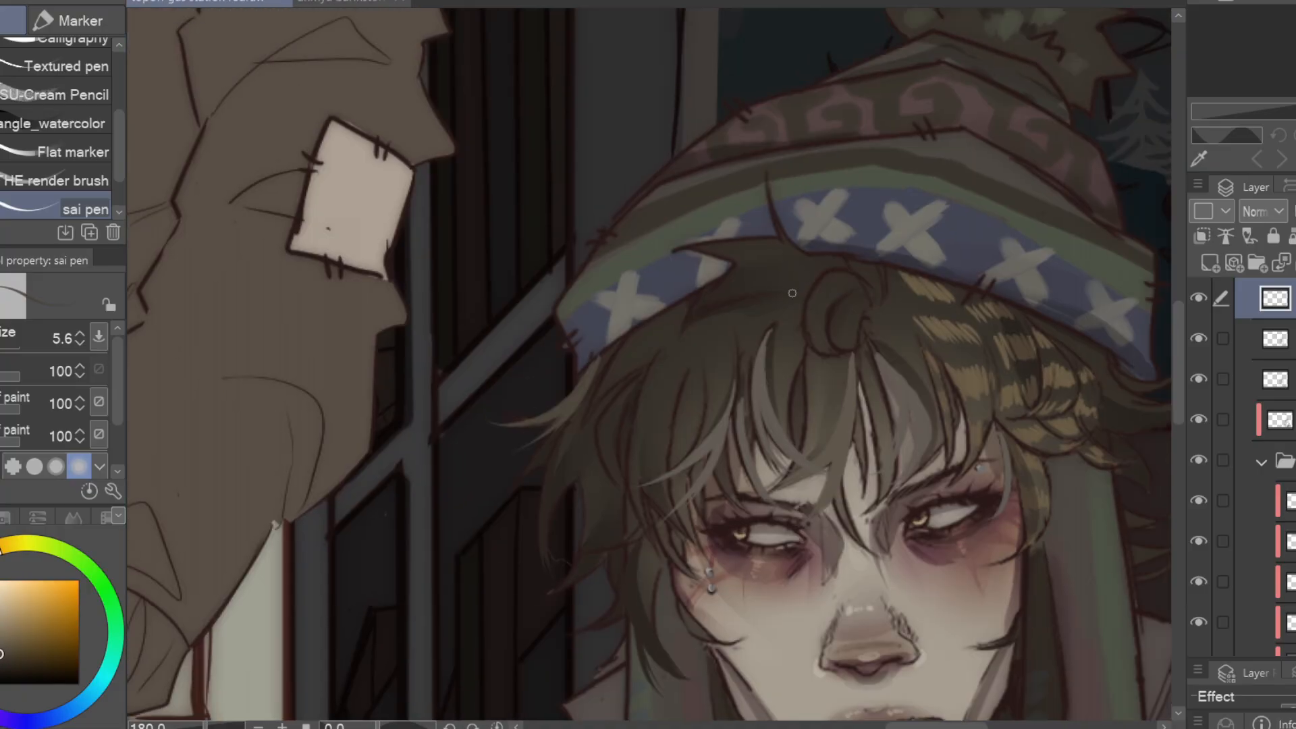
{"action": "left_click_drag", "start_coordinate": [1003, 563], "coordinate": [723, 499]}
{"action": "scroll", "coordinate": [728, 511], "scroll_direction": "down", "scroll_amount": 5}
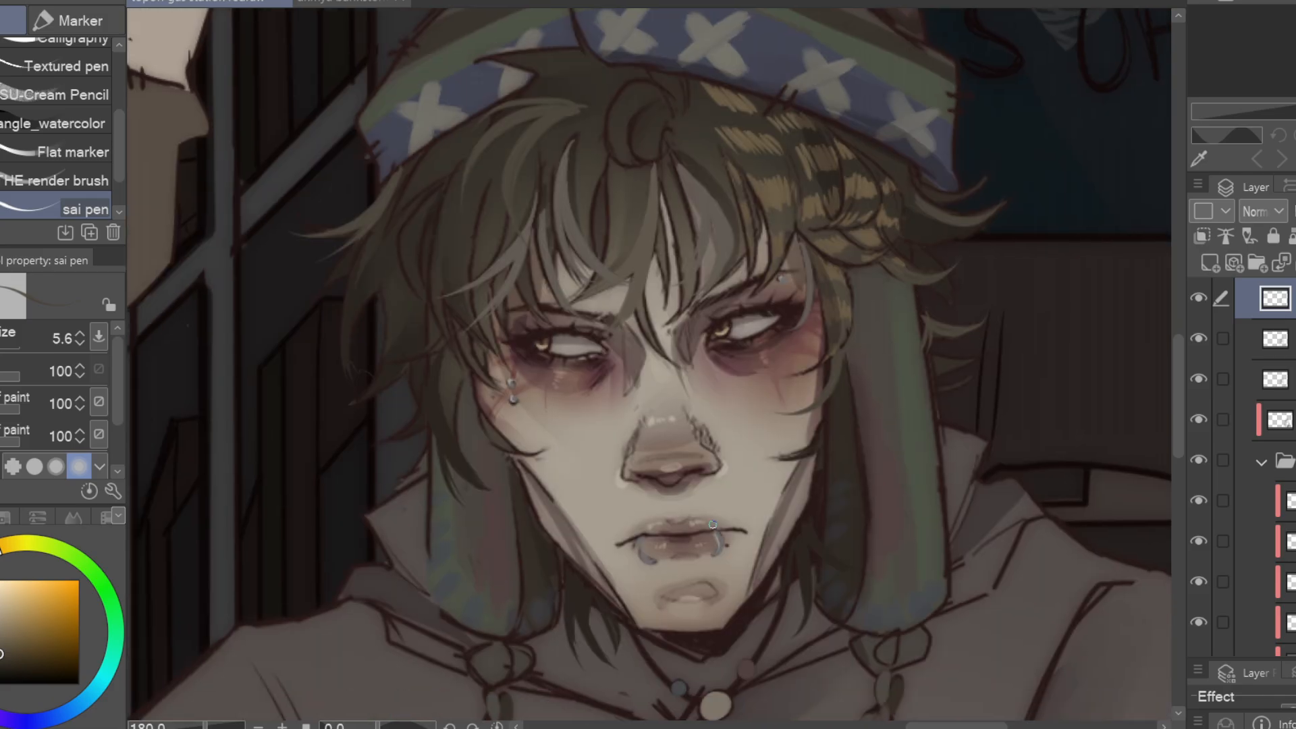
Hatch fine shading lines on the hoodie's shoulders and sleeves, and darken the character with the Soft airbrush on a multiply layer
{"action": "left_click_drag", "start_coordinate": [420, 514], "coordinate": [463, 440]}
{"action": "left_click", "coordinate": [819, 402], "text": "alt"}
{"action": "left_click", "coordinate": [834, 542], "text": "alt"}
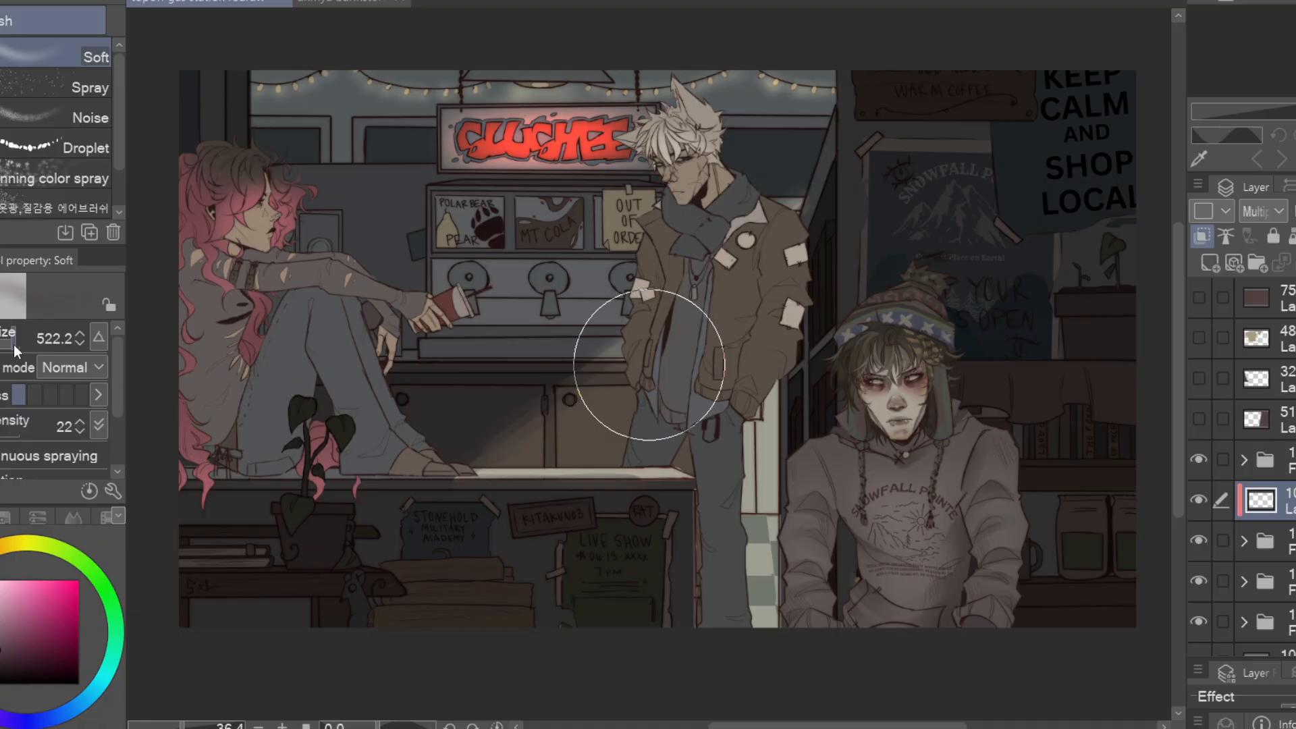
{"action": "left_click_drag", "start_coordinate": [637, 347], "coordinate": [969, 405]}
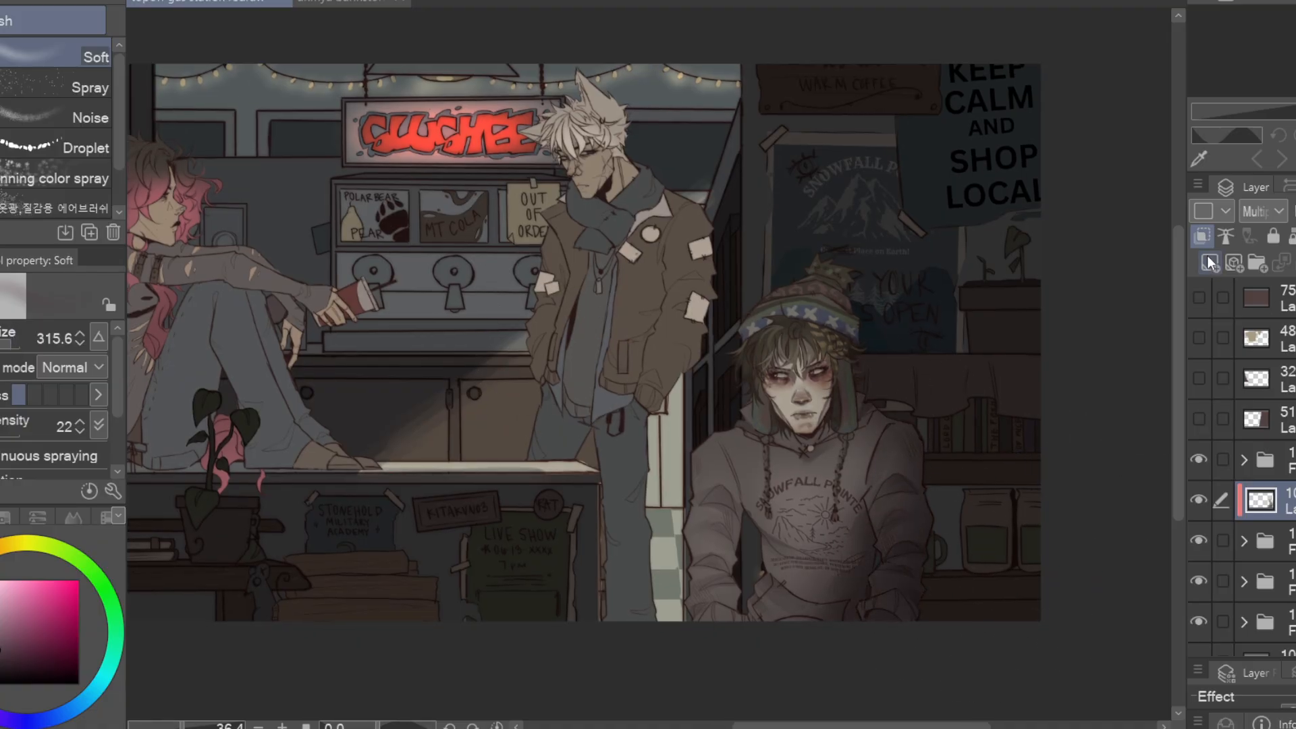
Add a layer and paint purple-grey shadows around the standing character's eyes, nose, lips and chin with the sai pen at size 9.3
{"action": "left_click", "coordinate": [1209, 262]}
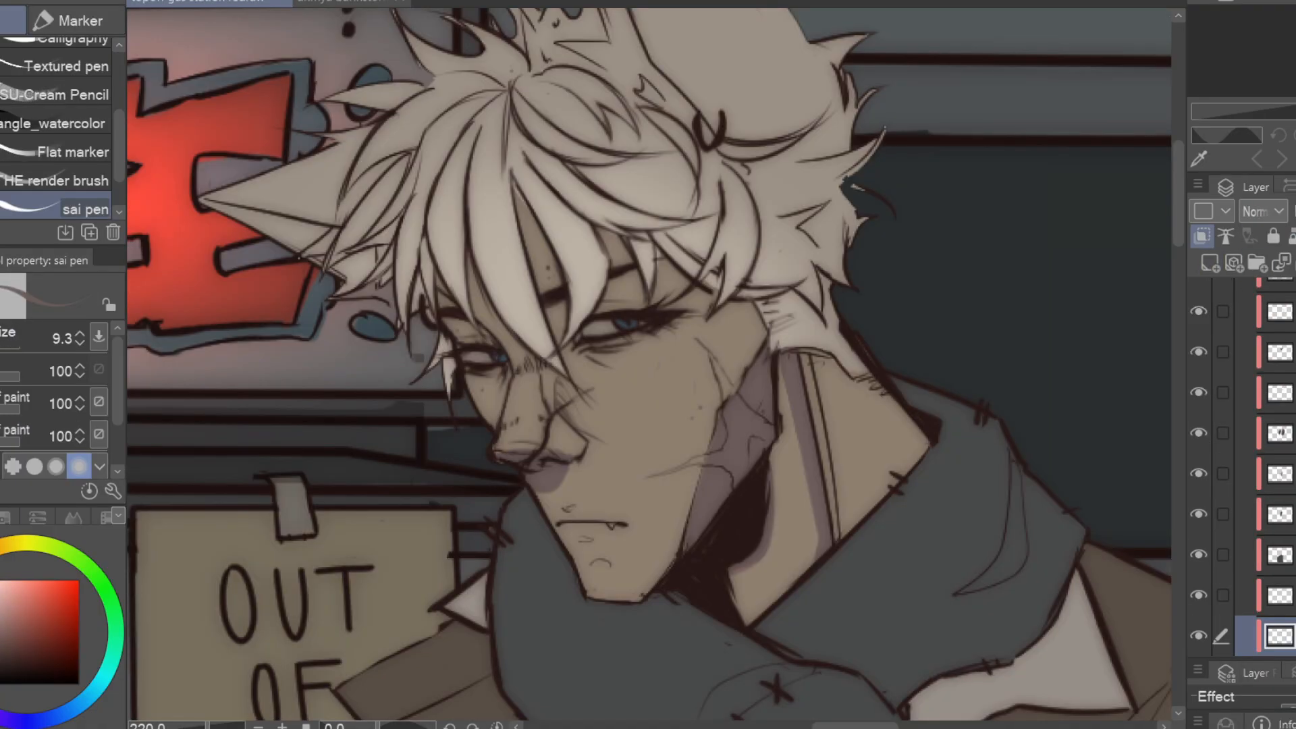
{"action": "left_click_drag", "start_coordinate": [562, 351], "coordinate": [575, 429]}
{"action": "left_click_drag", "start_coordinate": [598, 307], "coordinate": [655, 299]}
{"action": "left_click_drag", "start_coordinate": [559, 305], "coordinate": [555, 341]}
{"action": "left_click_drag", "start_coordinate": [446, 322], "coordinate": [491, 342]}
{"action": "key", "text": "e"}
{"action": "key", "text": "p"}
{"action": "left_click_drag", "start_coordinate": [578, 350], "coordinate": [631, 360]}
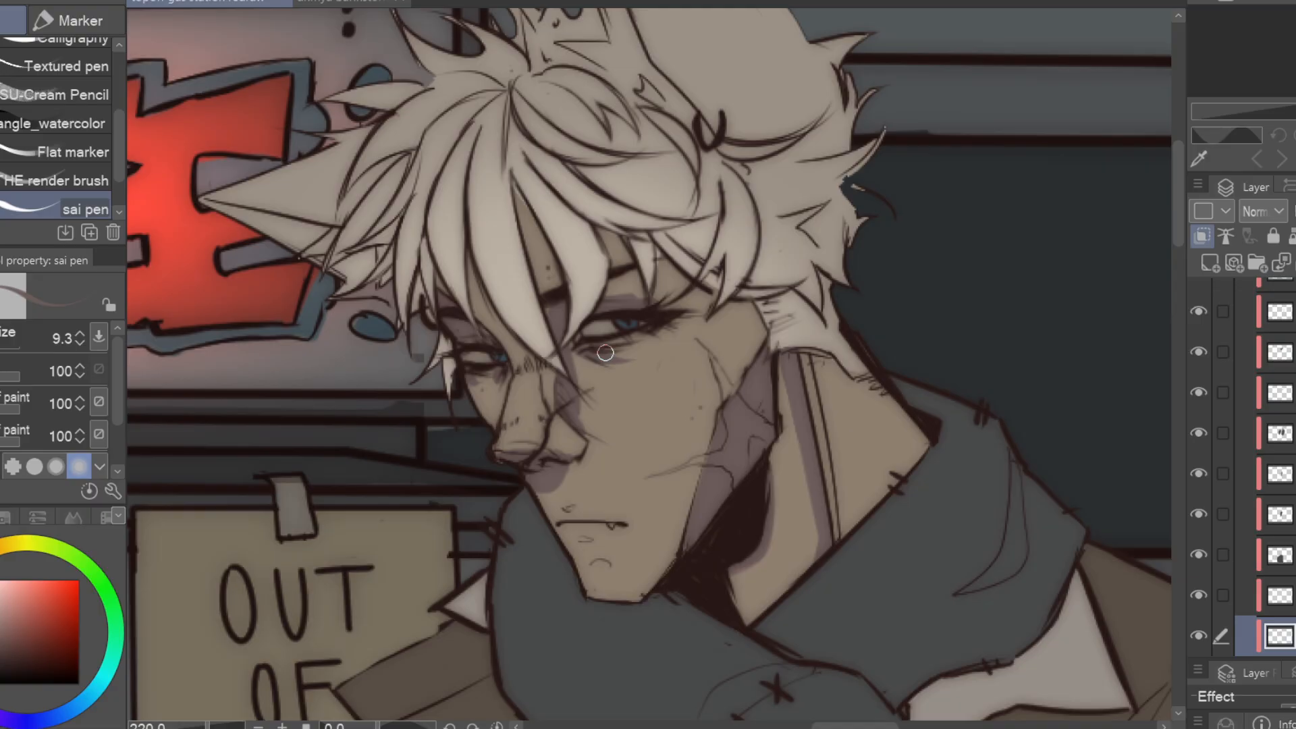
{"action": "left_click_drag", "start_coordinate": [816, 474], "coordinate": [711, 433]}
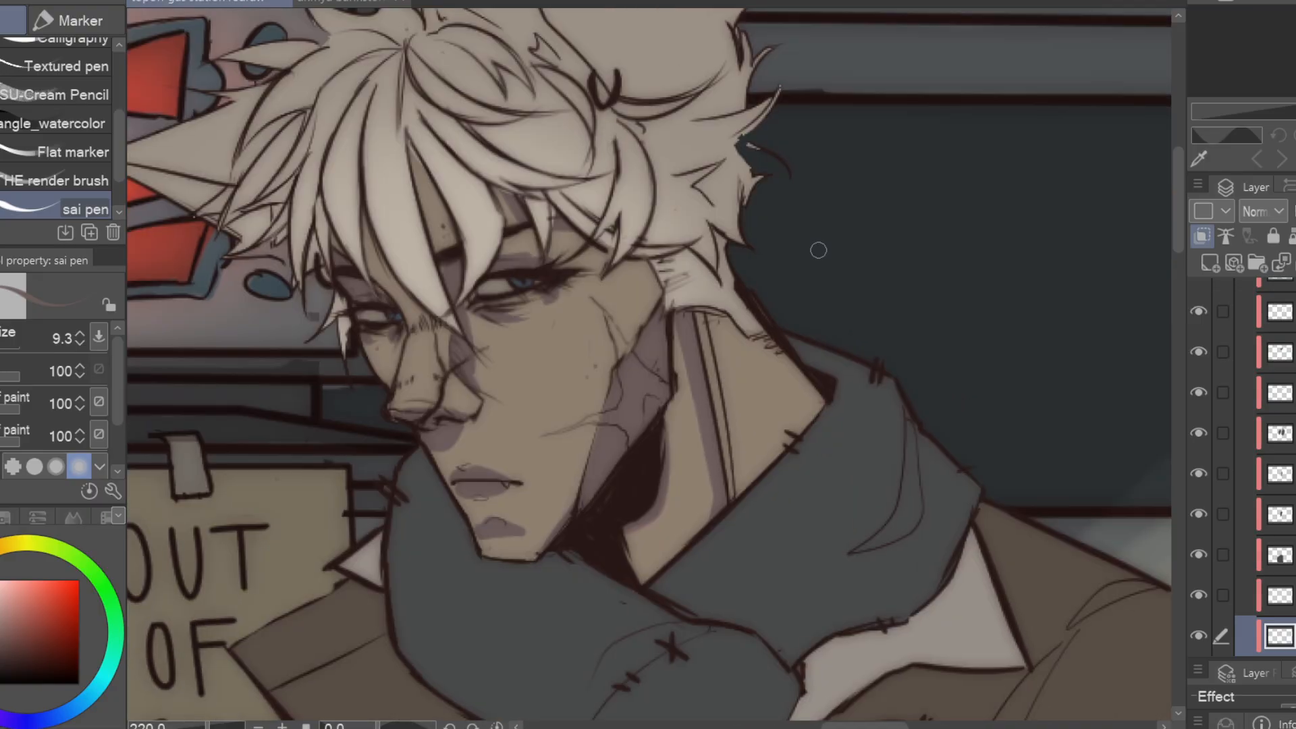
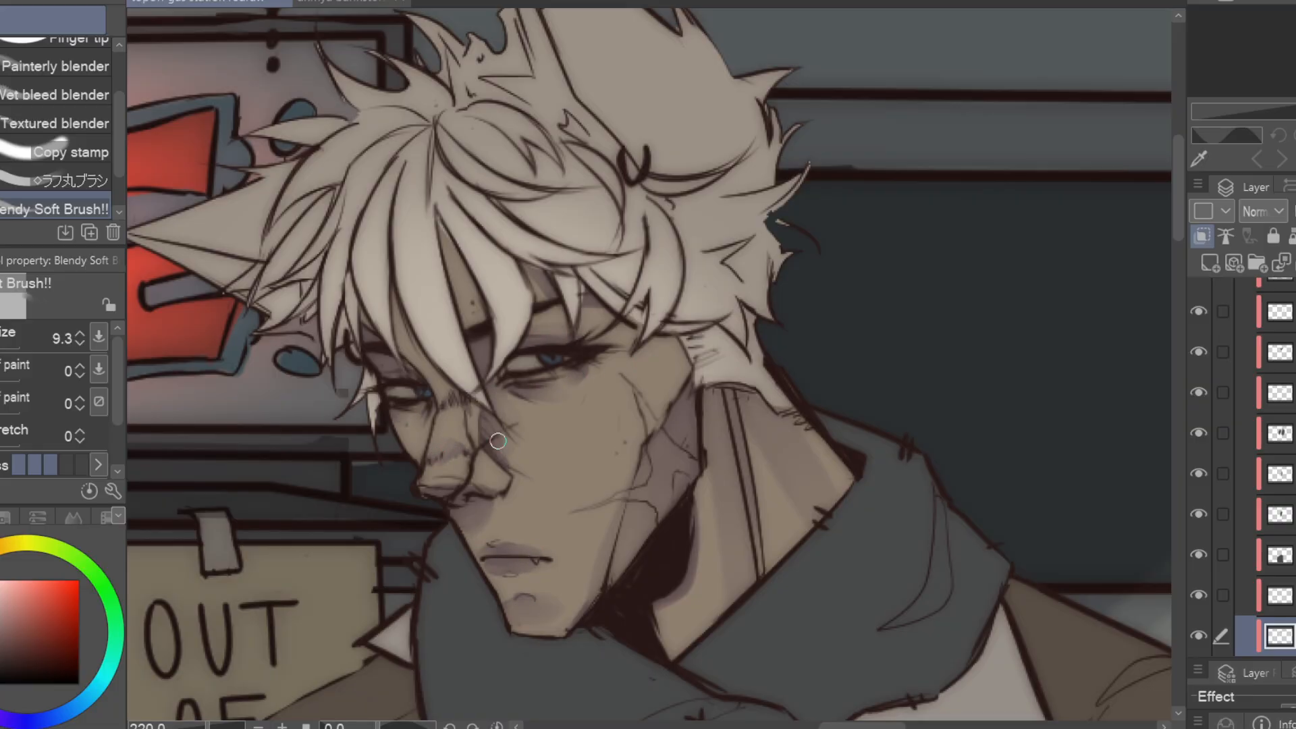
Merge the face shadow layer down, add a layer, and paint pale highlights under the eyes with the sai pen at size 3.4
{"action": "key", "text": "ctrl+e"}
{"action": "left_click", "coordinate": [625, 442], "text": "alt"}
{"action": "left_click", "coordinate": [1210, 263]}
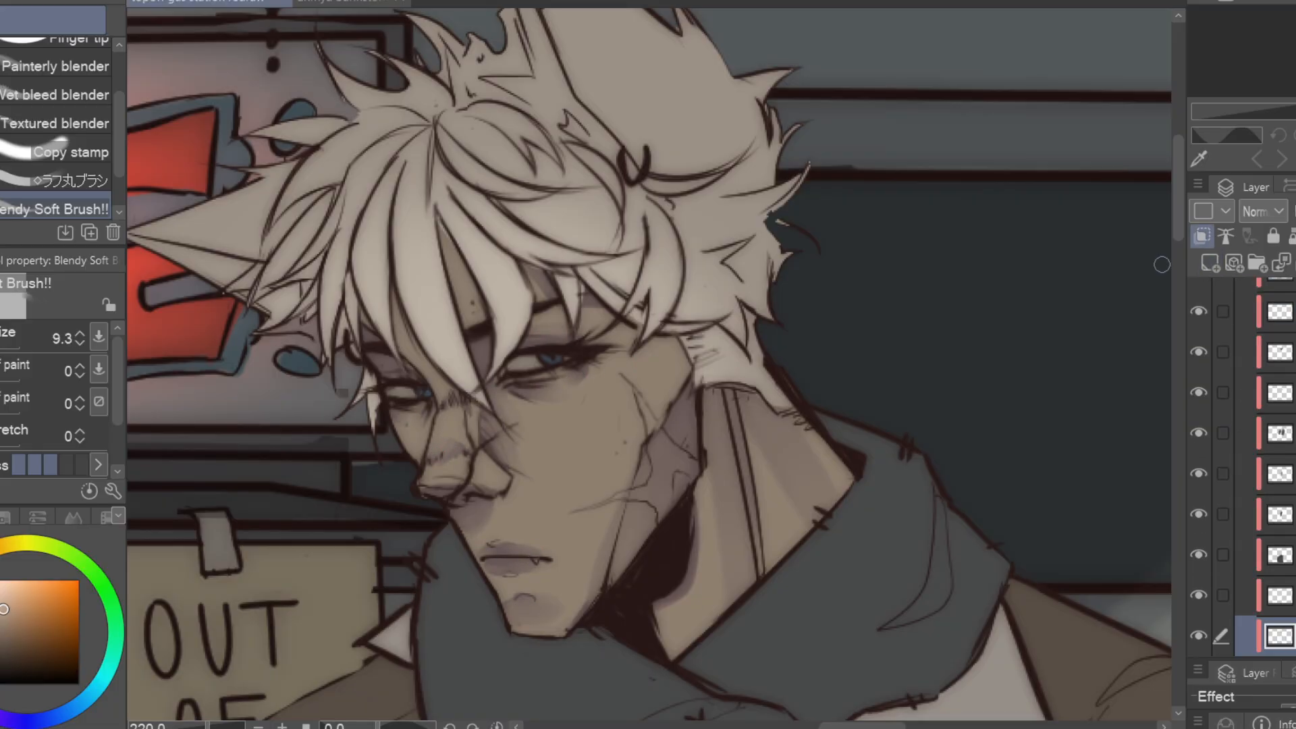
{"action": "scroll", "coordinate": [557, 379], "scroll_direction": "up", "scroll_amount": 3}
{"action": "key", "text": "bracketleft"}
{"action": "key", "text": "bracketleft"}
{"action": "key", "text": "bracketleft"}
{"action": "key", "text": "p"}
{"action": "left_click_drag", "start_coordinate": [544, 374], "coordinate": [560, 386]}
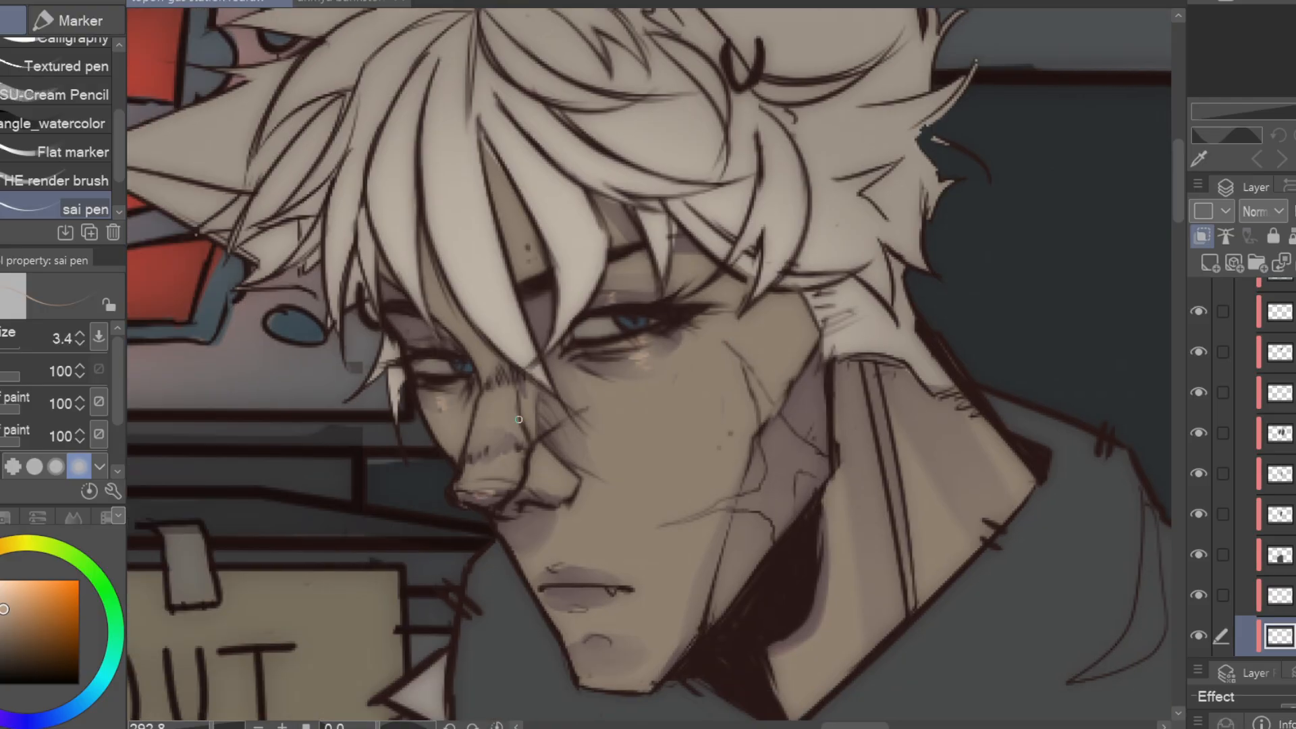
Add soft highlights to the cheek and lips, and paint the cheek scar pink and the neck's edge light with the sai pen
{"action": "left_click_drag", "start_coordinate": [715, 324], "coordinate": [674, 402]}
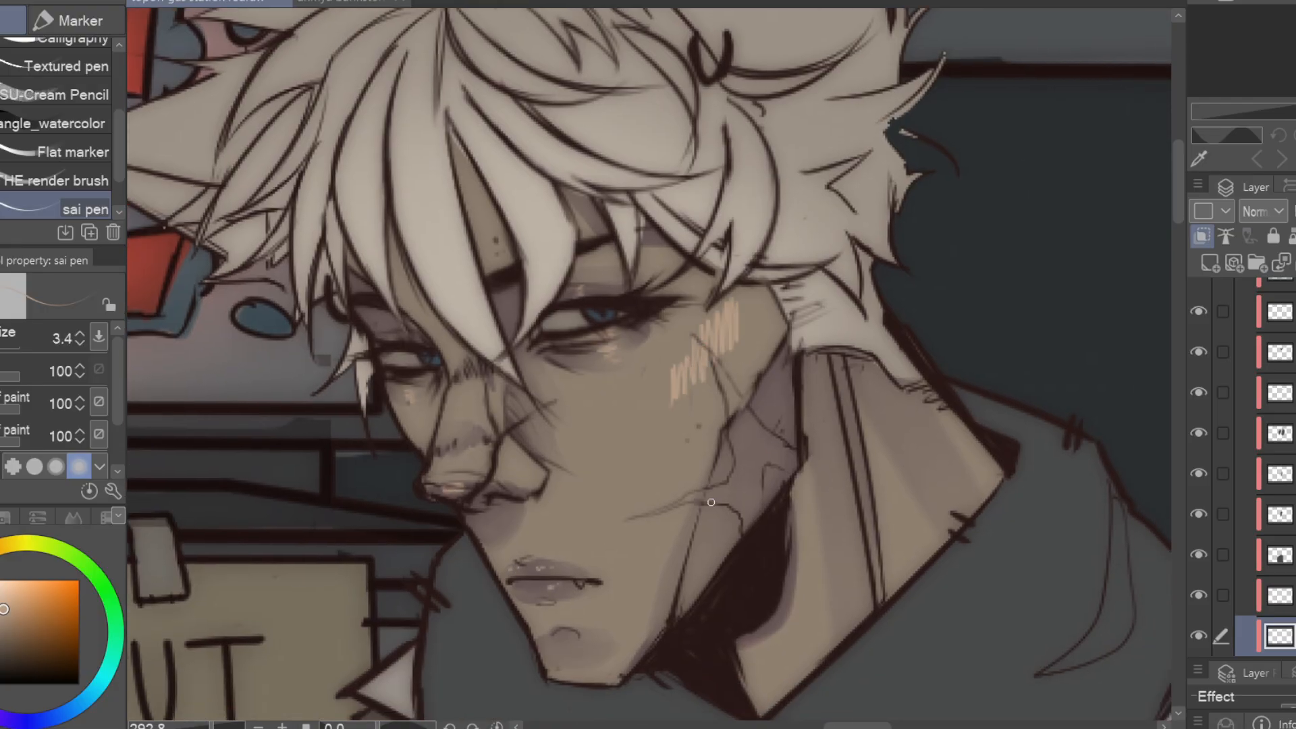
{"action": "key", "text": "j"}
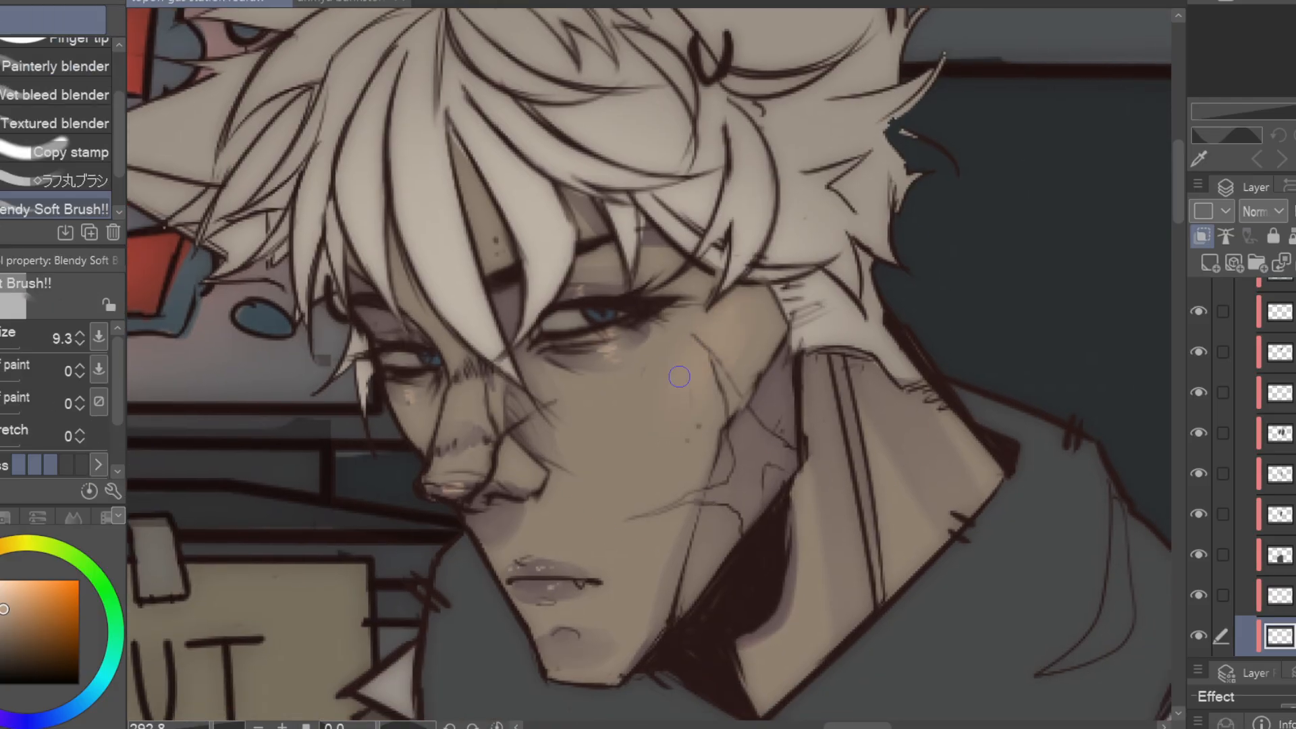
{"action": "key", "text": "p"}
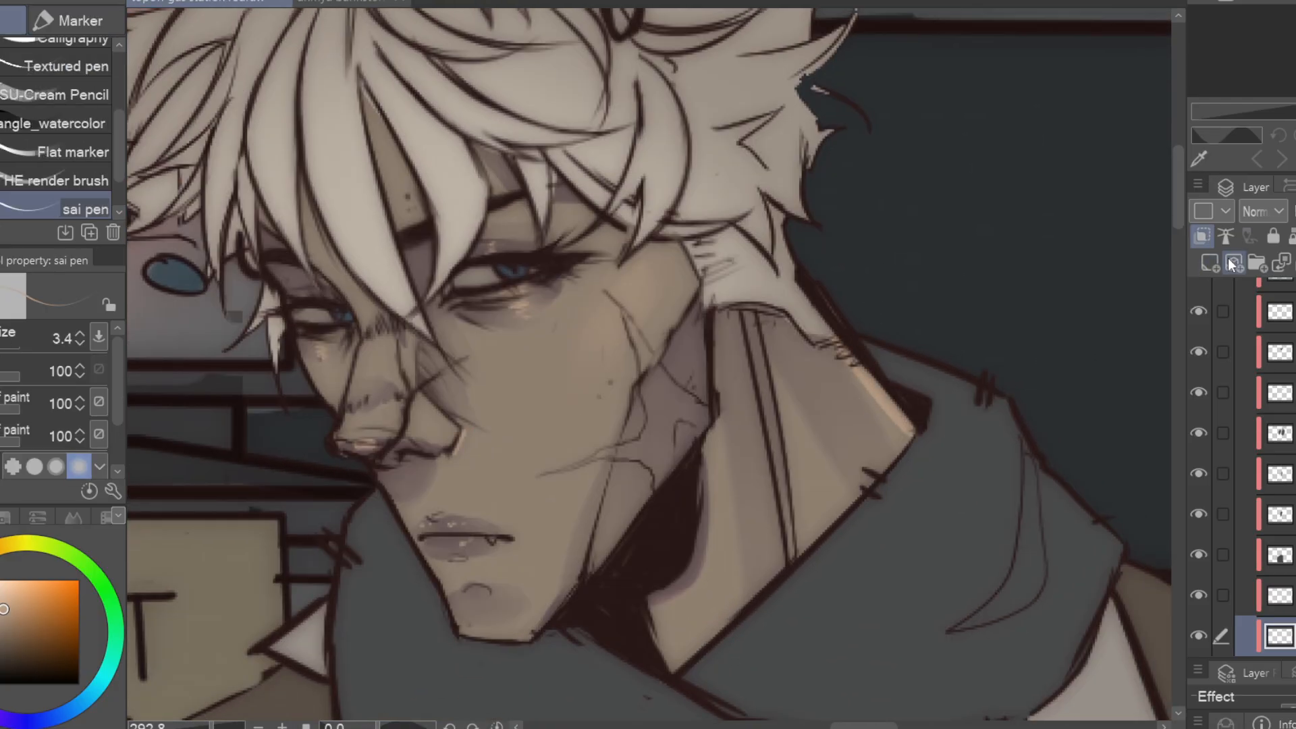
{"action": "left_click", "coordinate": [732, 399], "text": "alt"}
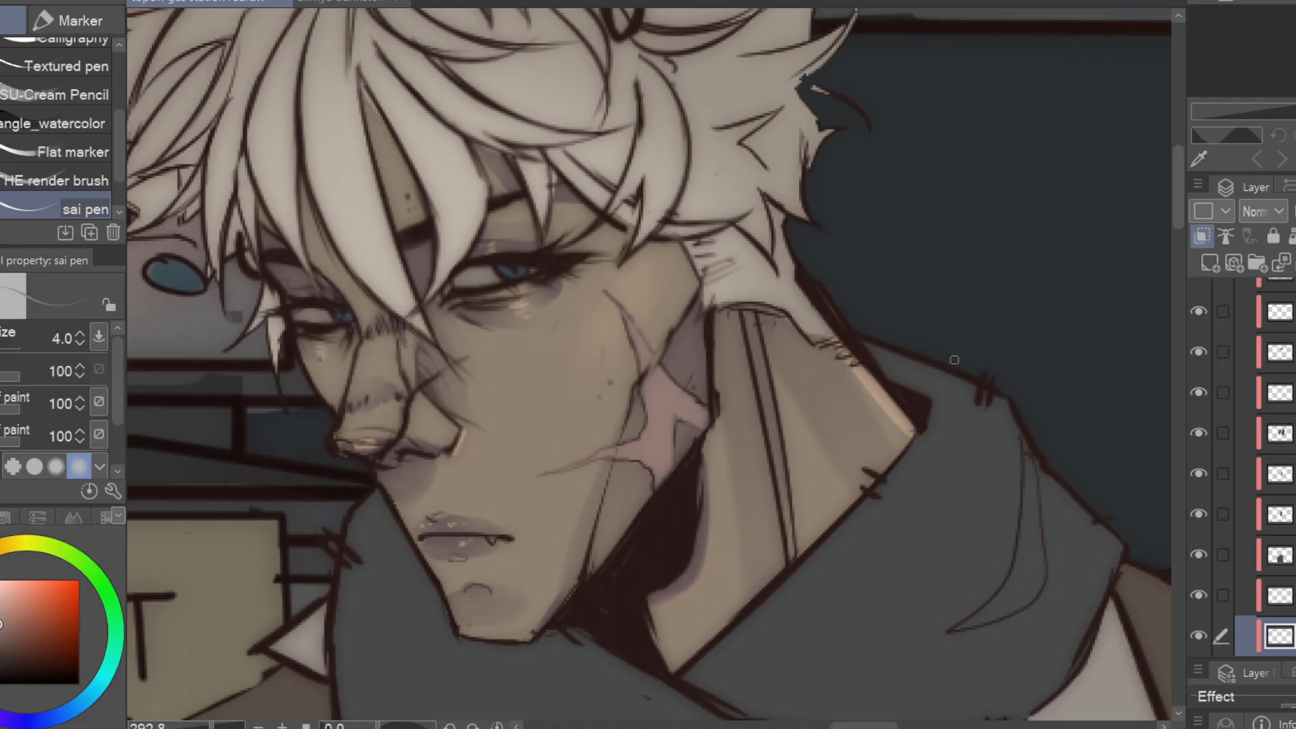
Set the layer's blending mode to Overlay and warm the temple and cheek with the Soft airbrush
{"action": "left_click", "coordinate": [1263, 211]}
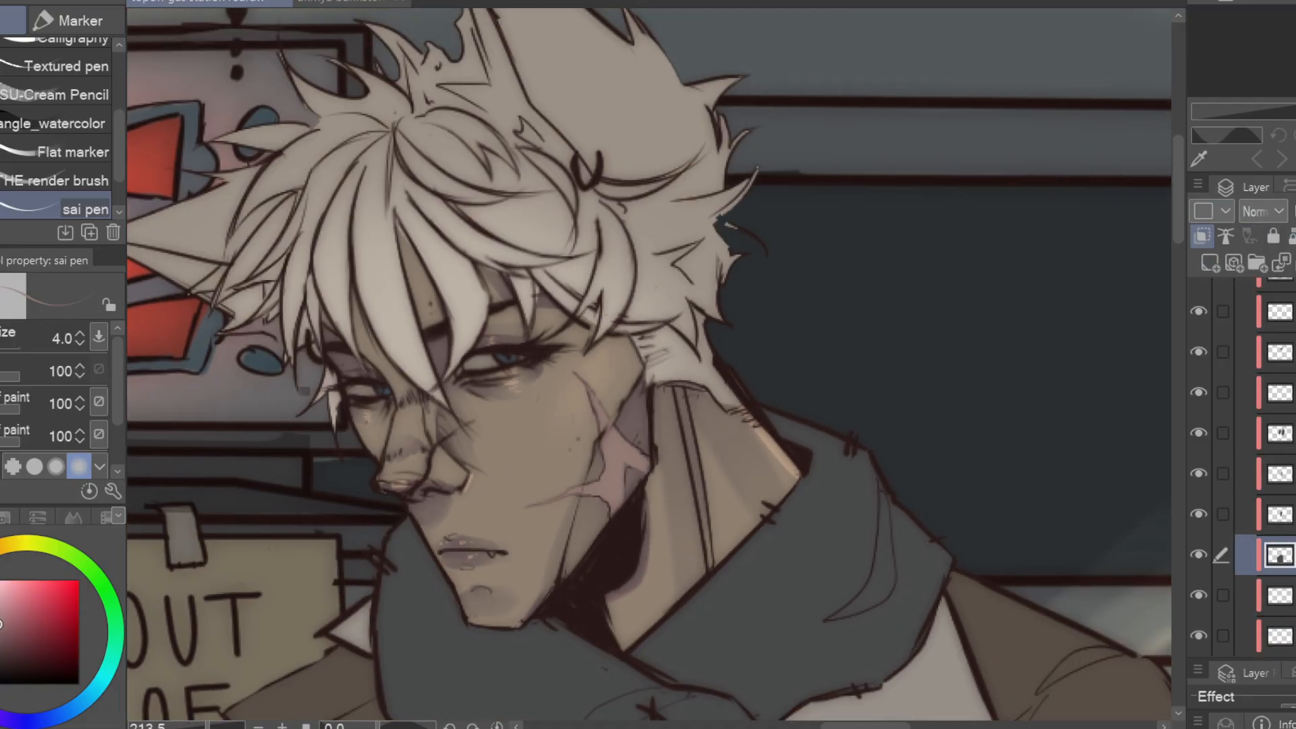
{"action": "key", "text": "b"}
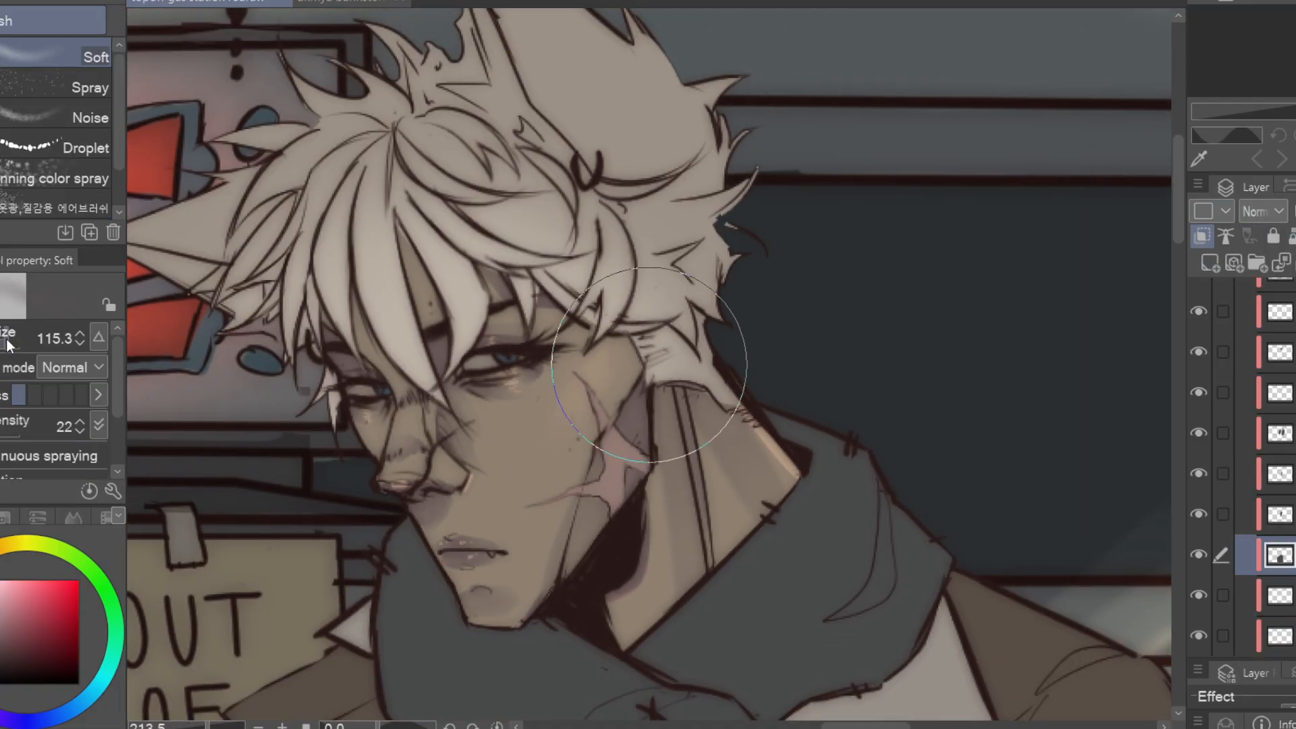
{"action": "left_click", "coordinate": [1262, 211]}
{"action": "mouse_move", "coordinate": [611, 331]}
{"action": "left_mouse_down"}
{"action": "mouse_move", "coordinate": [587, 368]}
{"action": "mouse_move", "coordinate": [595, 397]}
{"action": "left_mouse_up"}
{"action": "left_click", "coordinate": [1, 345]}
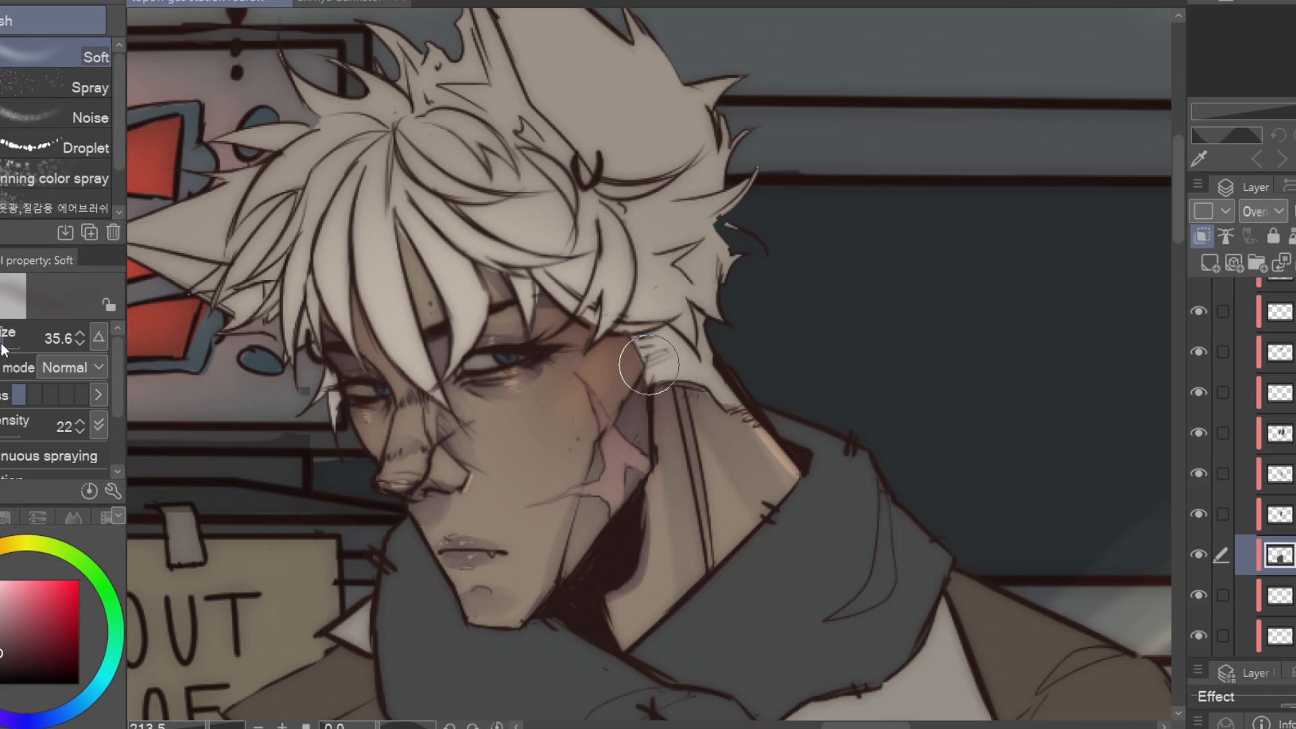
{"action": "scroll", "coordinate": [888, 434], "scroll_direction": "up", "scroll_amount": 2}
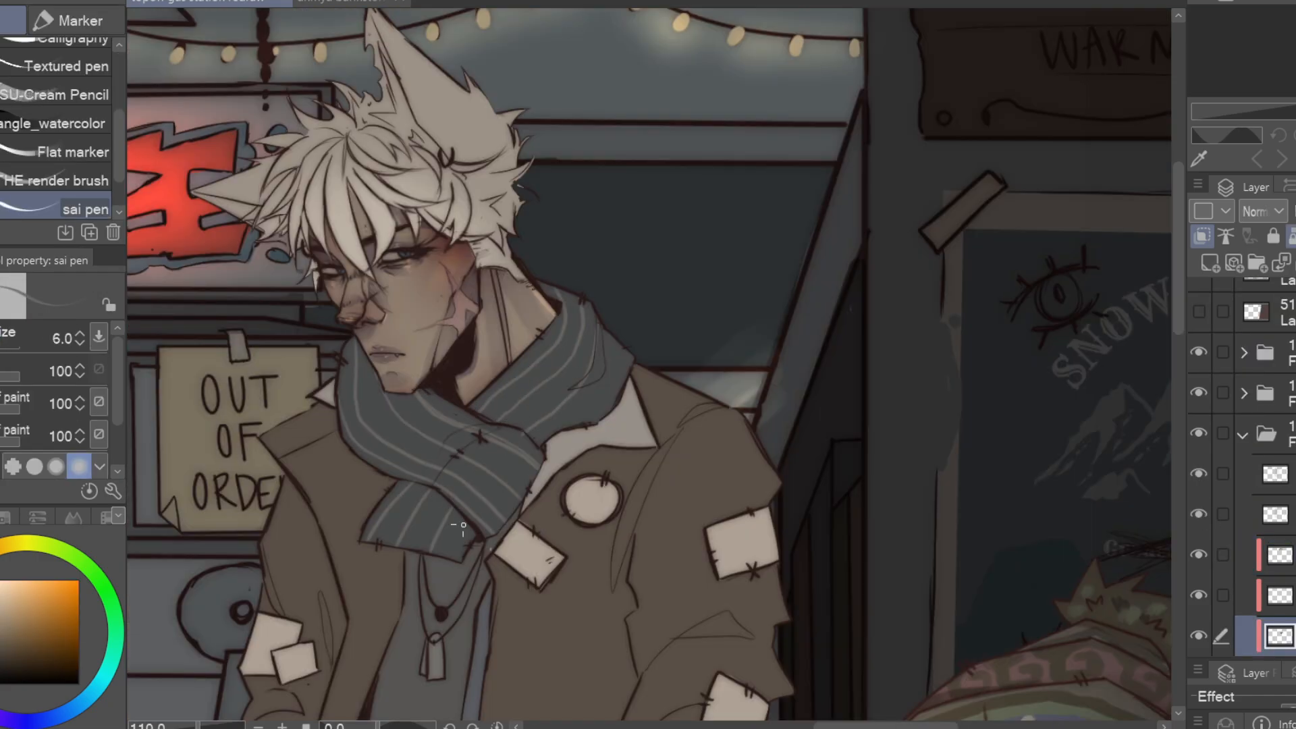
Paint a pale plaid pattern over the scarf, combining wide sai pen stripes at size 21.5 with thinner ones at 7.9
{"action": "mouse_move", "coordinate": [555, 320]}
{"action": "left_mouse_down"}
{"action": "mouse_move", "coordinate": [623, 382]}
{"action": "mouse_move", "coordinate": [585, 350]}
{"action": "left_mouse_up"}
{"action": "key", "text": "ctrl+z"}
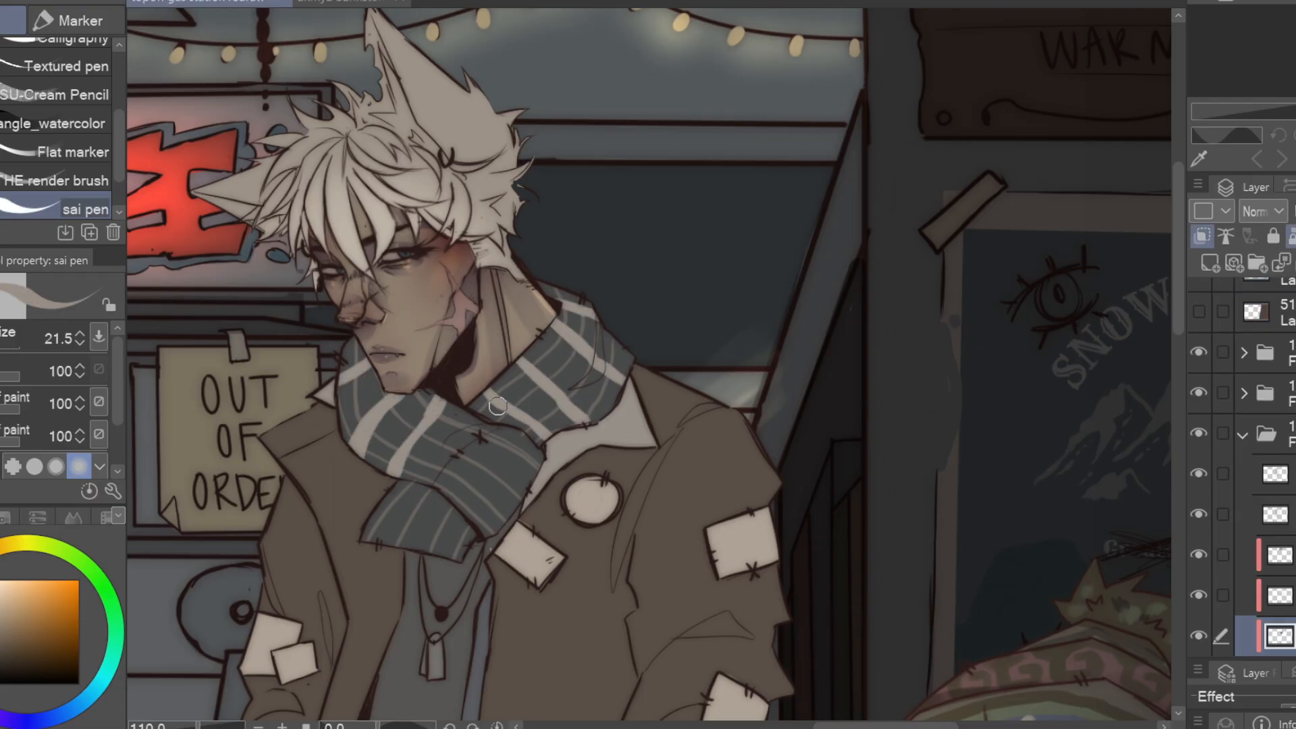
{"action": "left_click", "coordinate": [471, 528], "text": "alt"}
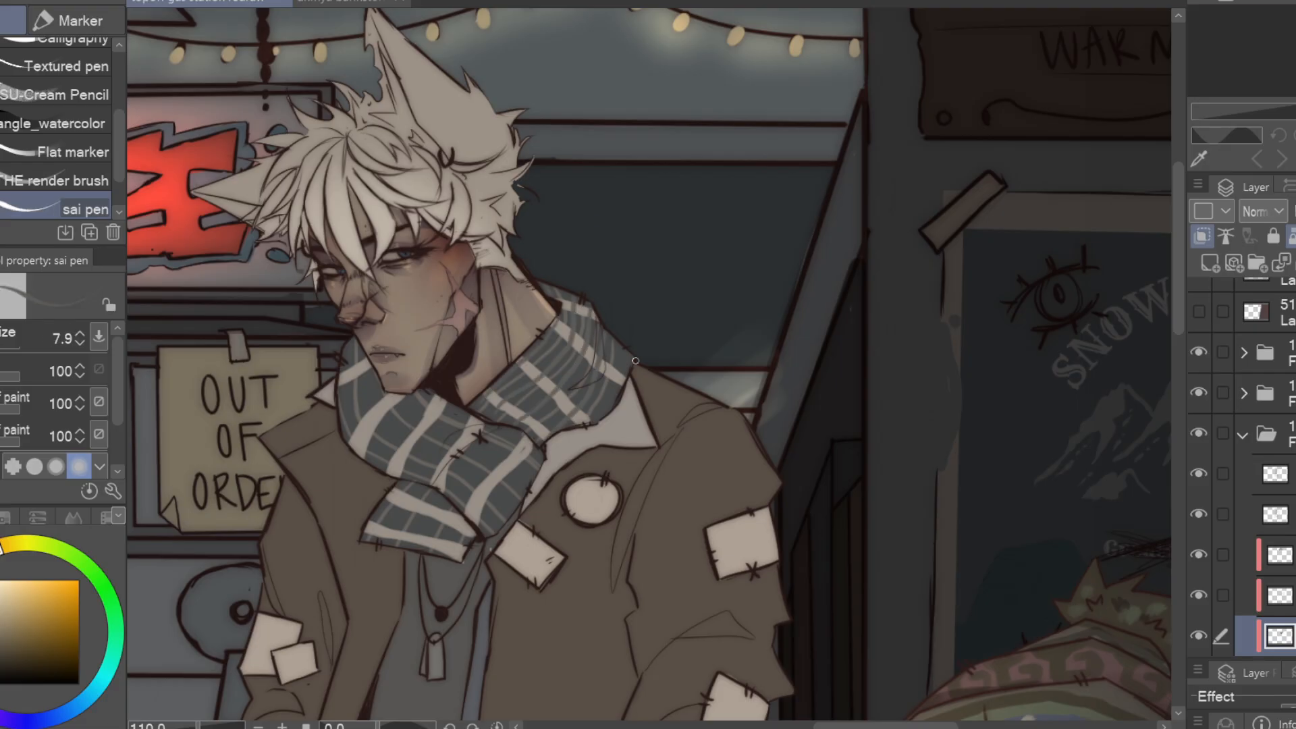
{"action": "left_click_drag", "start_coordinate": [450, 510], "coordinate": [456, 550]}
{"action": "left_click", "coordinate": [561, 318], "text": "alt"}
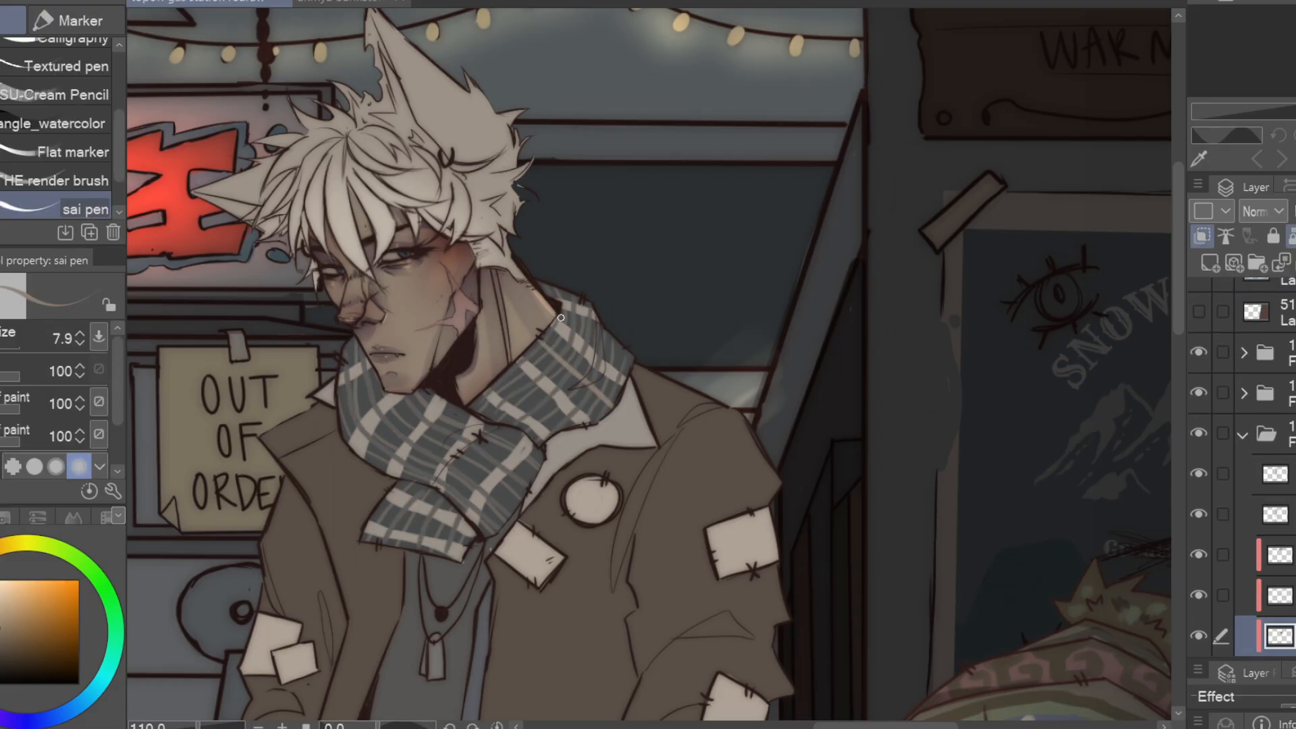
{"action": "left_click", "coordinate": [548, 387], "text": "alt"}
{"action": "left_click_drag", "start_coordinate": [583, 358], "coordinate": [516, 415]}
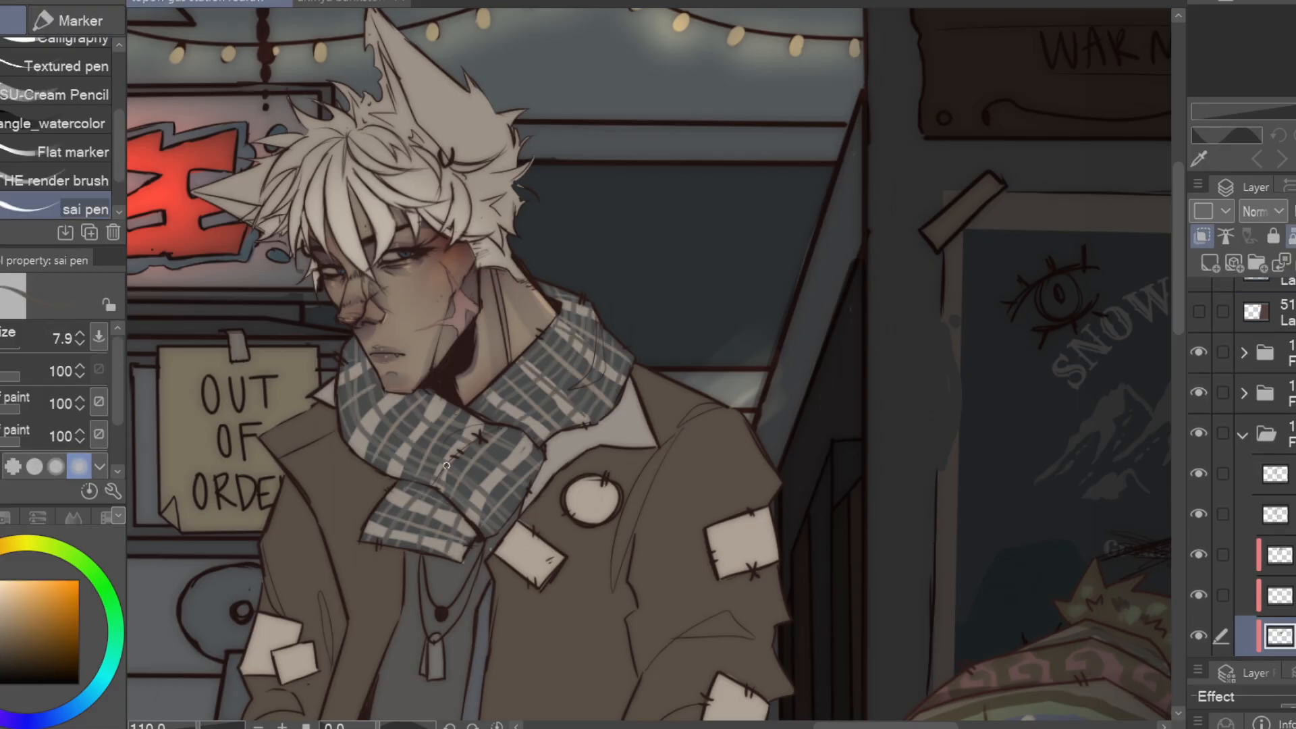
{"action": "left_click_drag", "start_coordinate": [388, 535], "coordinate": [446, 542]}
Paint grey-blue stripes across the open shirt under the jacket with the sai pen at size 21.5
{"action": "key", "text": "ctrl+minus"}
{"action": "key", "text": "ctrl+minus"}
{"action": "left_click", "coordinate": [594, 555], "text": "alt"}
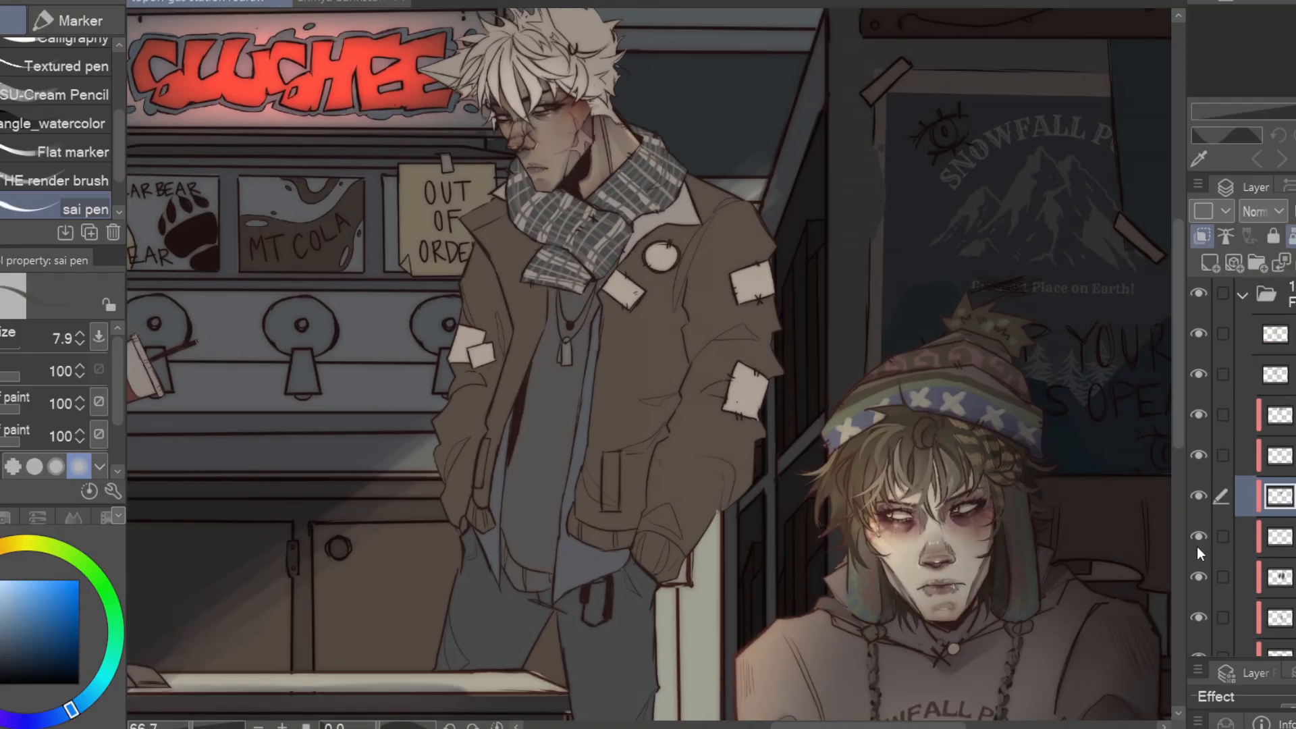
{"action": "left_click", "coordinate": [1198, 538]}
{"action": "left_click", "coordinate": [1199, 538]}
{"action": "left_click", "coordinate": [1278, 618]}
{"action": "key", "text": "ctrl+plus"}
{"action": "key", "text": "ctrl+plus"}
{"action": "left_click_drag", "start_coordinate": [569, 638], "coordinate": [569, 399]}
{"action": "key", "text": "bracketright"}
{"action": "key", "text": "bracketright"}
{"action": "key", "text": "bracketright"}
{"action": "left_click_drag", "start_coordinate": [492, 518], "coordinate": [618, 443]}
{"action": "left_click_drag", "start_coordinate": [515, 342], "coordinate": [538, 463]}
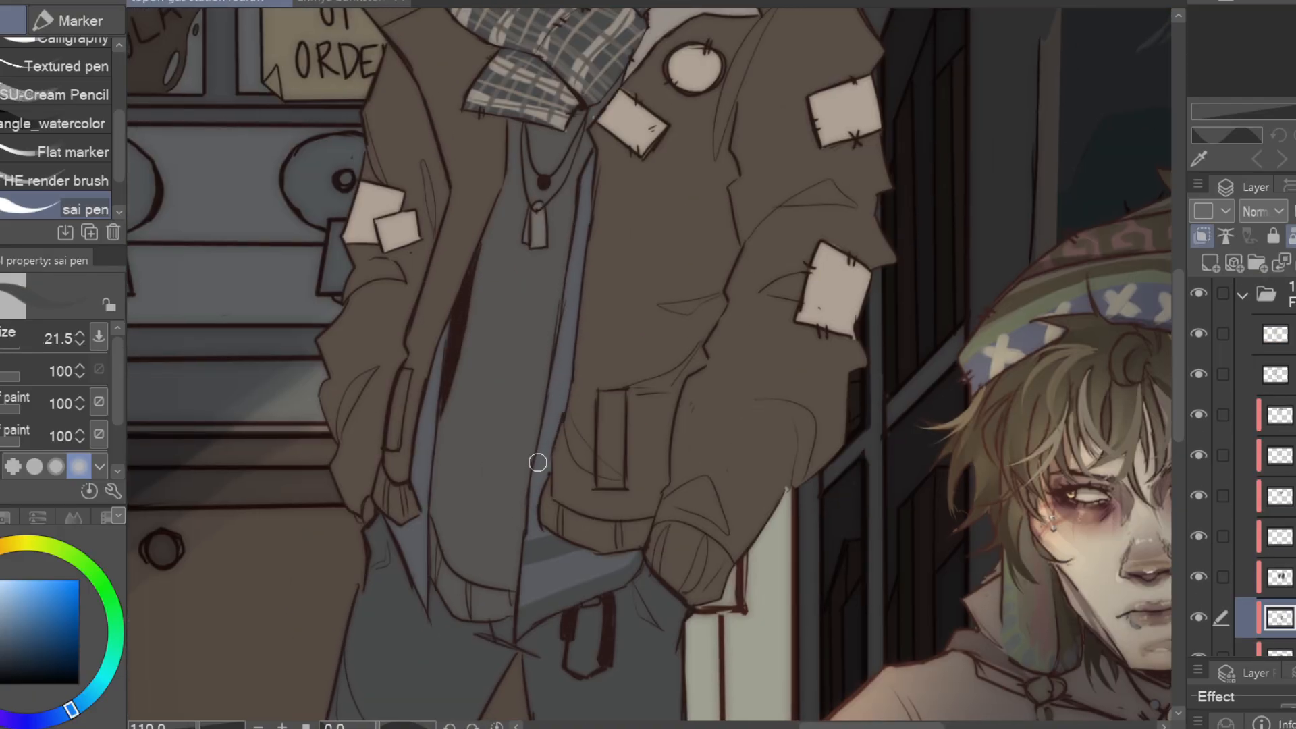
{"action": "left_click_drag", "start_coordinate": [402, 530], "coordinate": [423, 601]}
{"action": "left_click", "coordinate": [594, 533], "text": "alt"}
{"action": "scroll", "coordinate": [1244, 579], "scroll_direction": "down", "scroll_amount": 5}
Add thin pale crossing lines to the open shirt's plaid with the sai pen at size 11.0
{"action": "left_click", "coordinate": [1278, 636]}
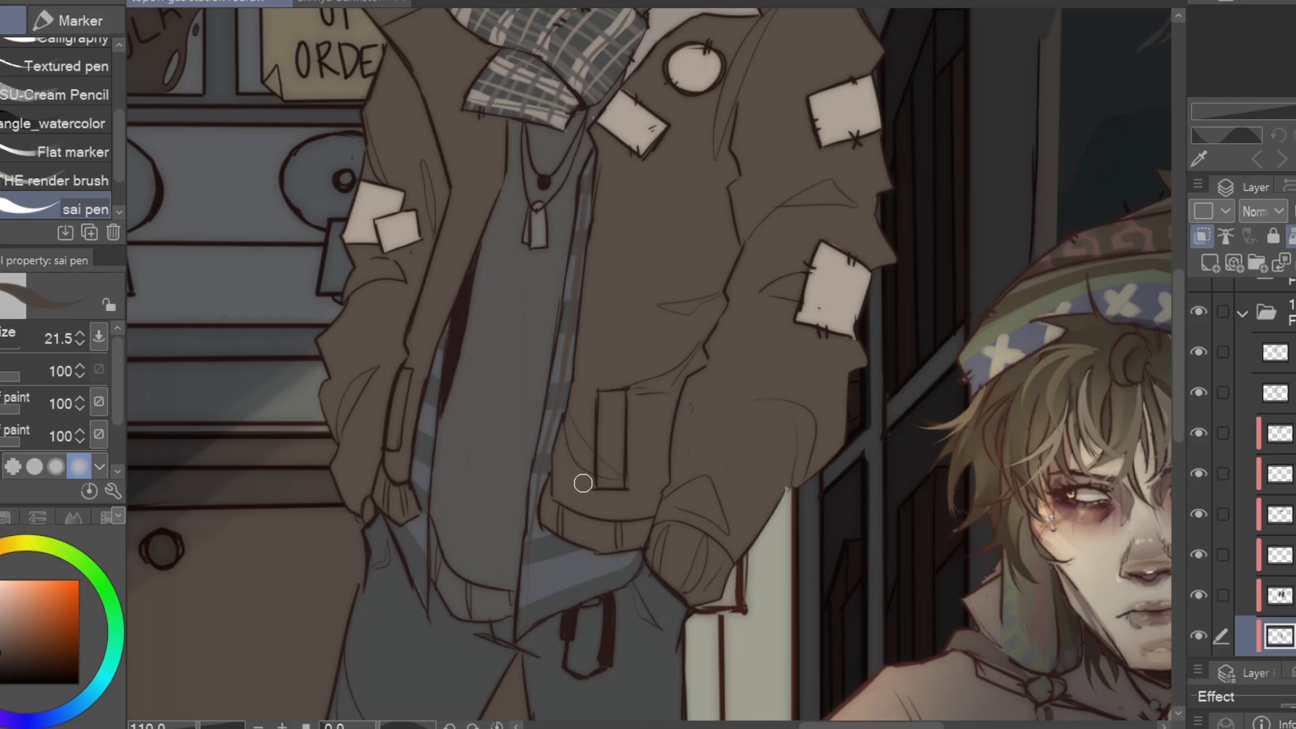
{"action": "key", "text": "bracketleft"}
{"action": "key", "text": "bracketleft"}
{"action": "key", "text": "bracketleft"}
{"action": "left_click_drag", "start_coordinate": [585, 196], "coordinate": [568, 350]}
{"action": "left_click", "coordinate": [550, 430], "text": "alt"}
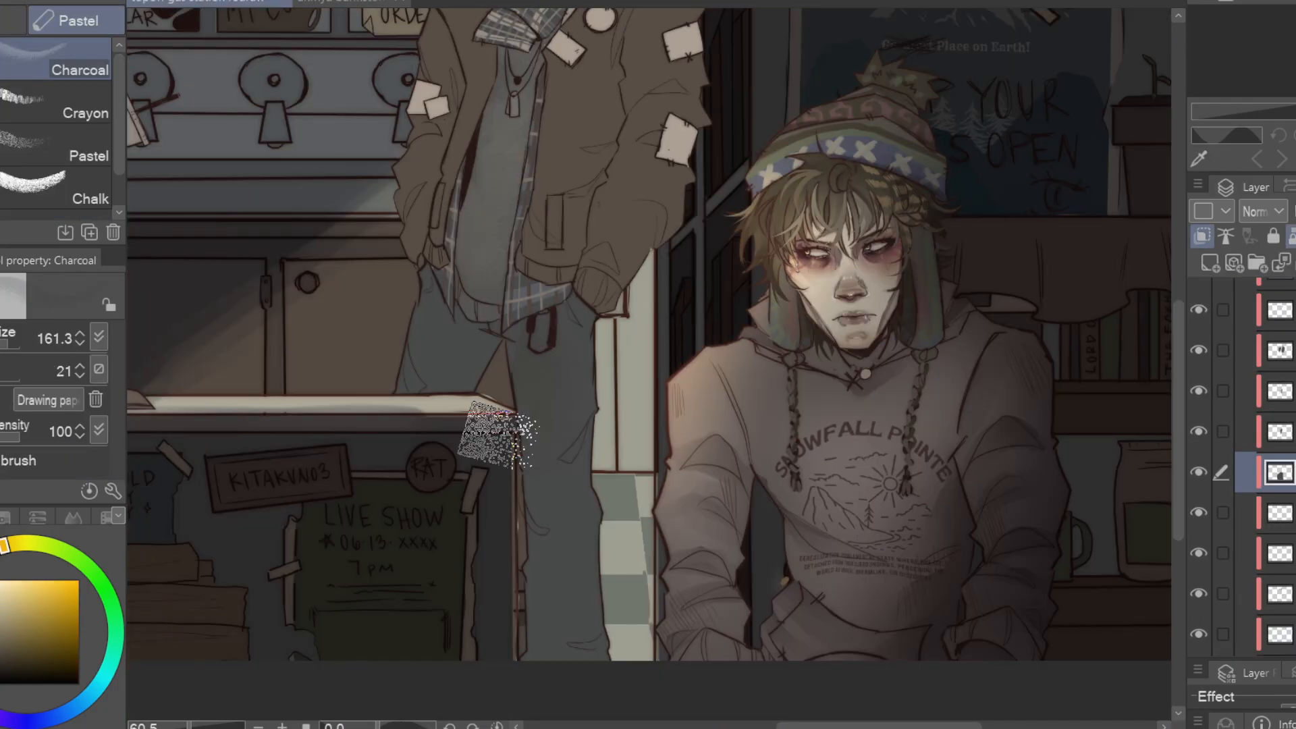
Texture the undershirt and jeans with lighter worn tones using the Charcoal brush at sizes 161.3 and 58.9
{"action": "left_click", "coordinate": [496, 436], "text": "alt"}
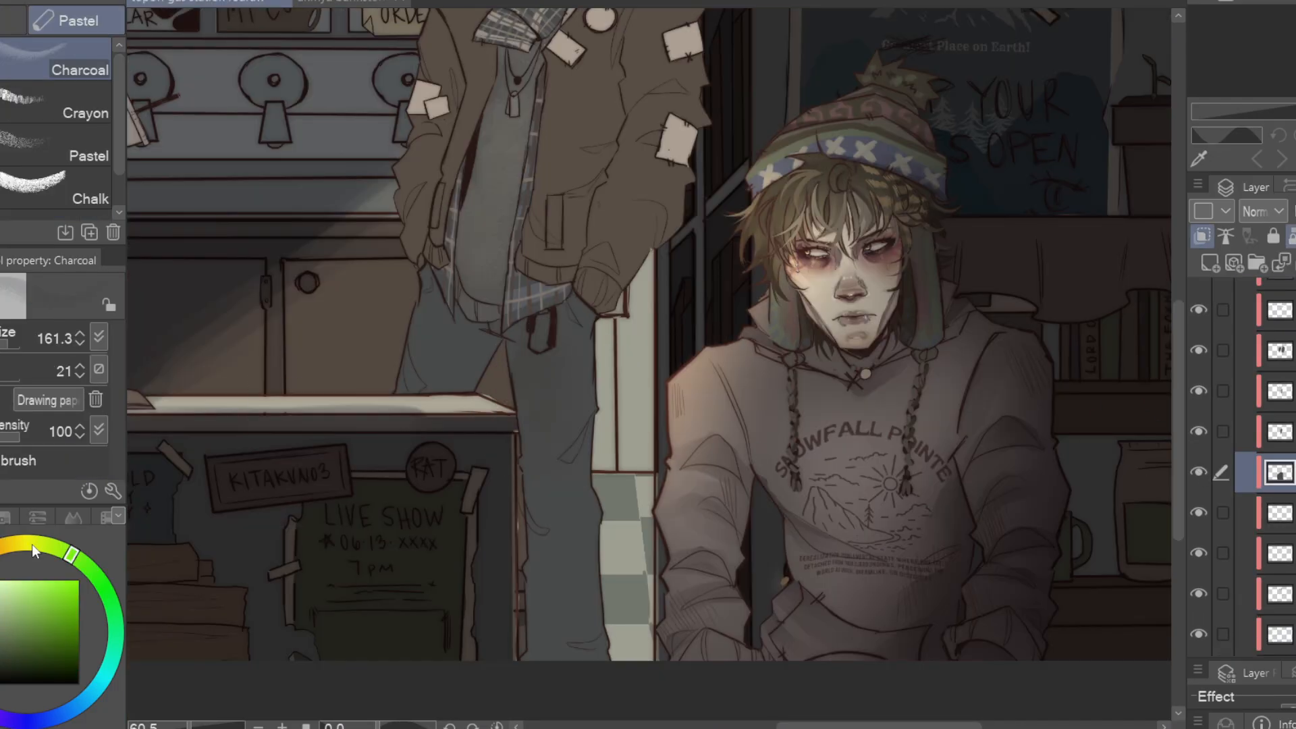
{"action": "left_click", "coordinate": [540, 428], "text": "alt"}
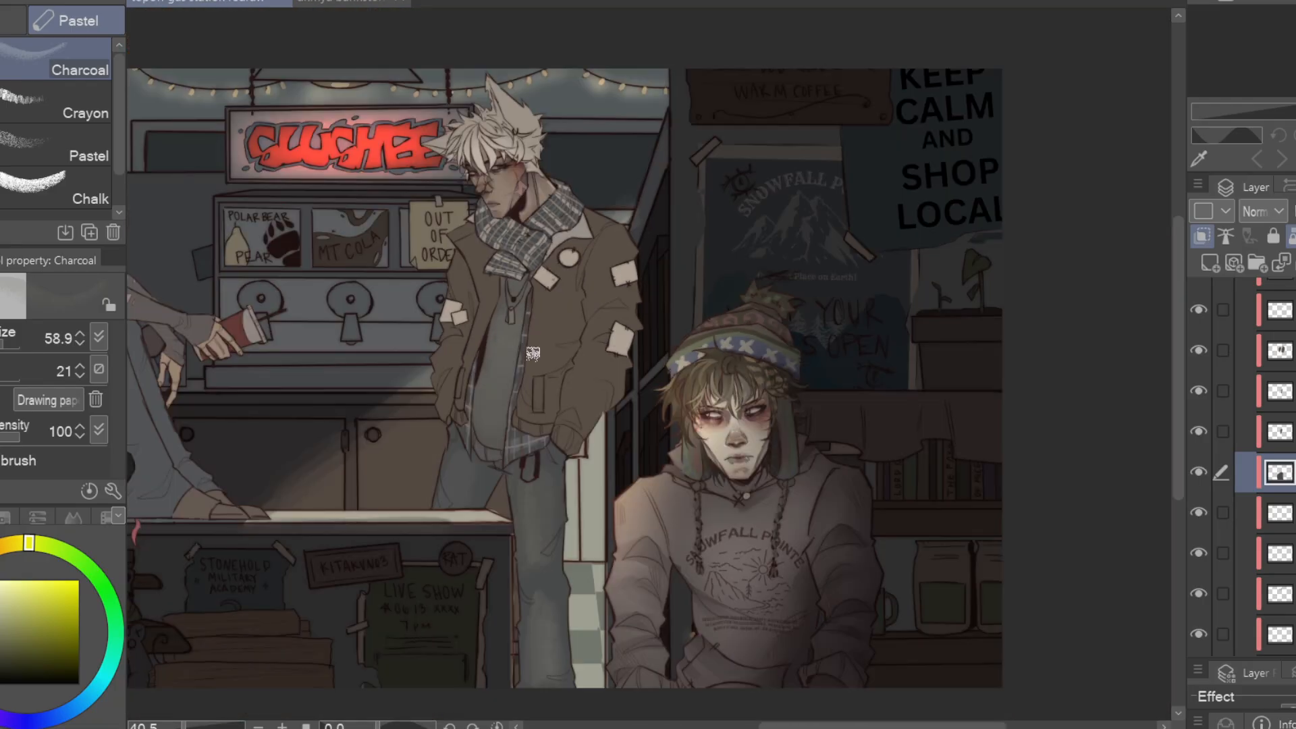
{"action": "left_click_drag", "start_coordinate": [601, 323], "coordinate": [650, 253]}
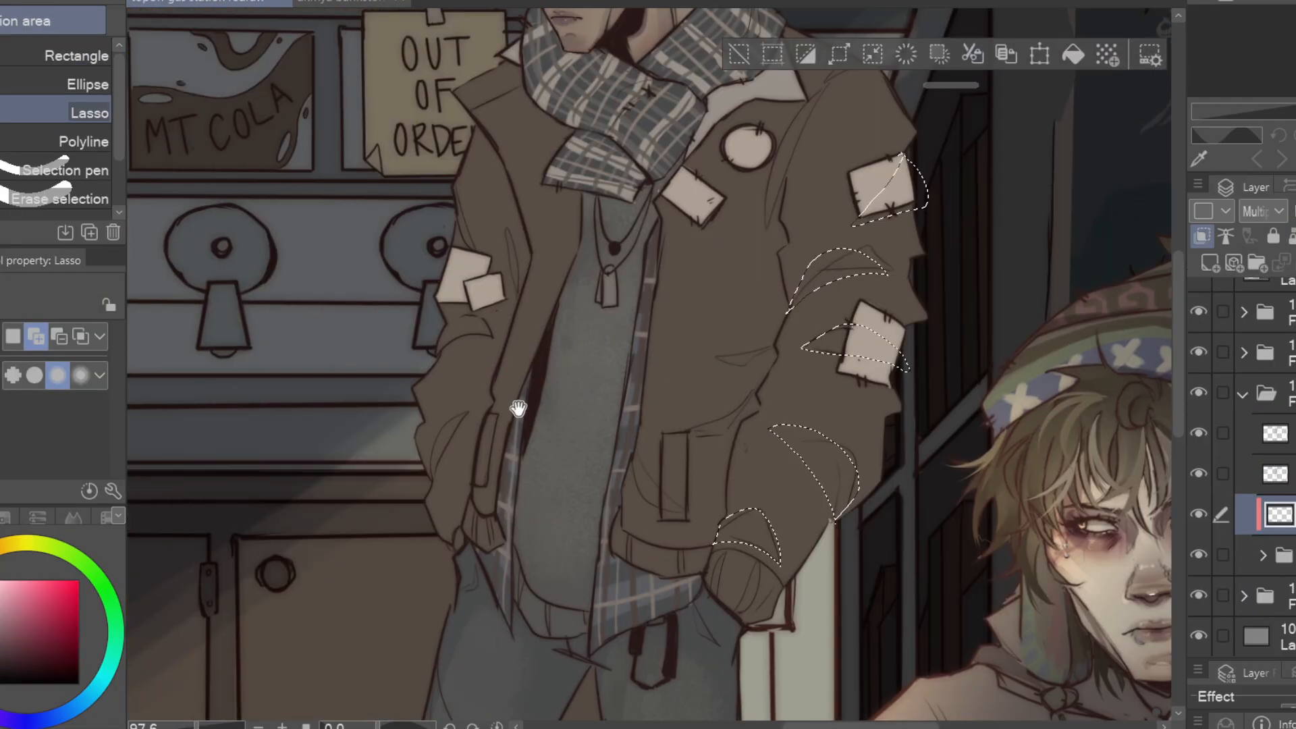
Lasso the fold shadows on the jacket sleeves, patches and jeans, fill them on a multiply layer, and clear the selection
{"action": "left_click_drag", "start_coordinate": [405, 202], "coordinate": [432, 358]}
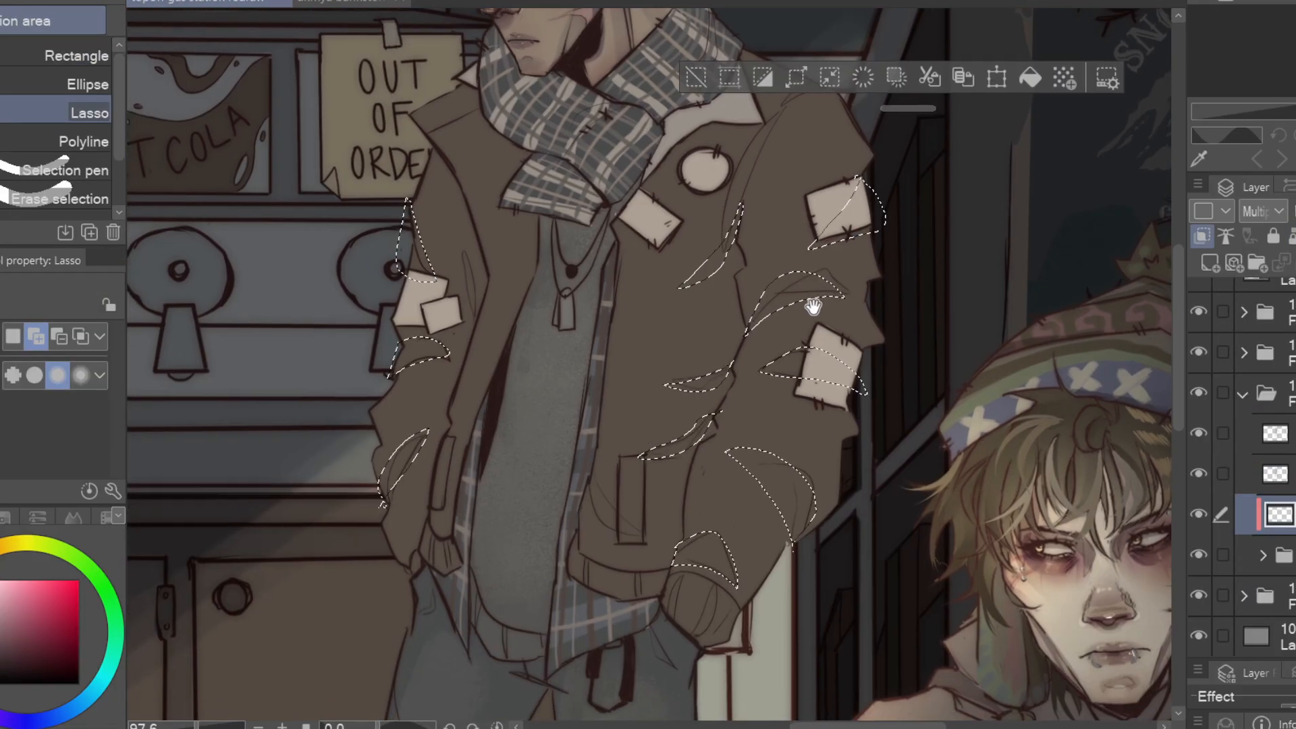
{"action": "left_click_drag", "start_coordinate": [814, 307], "coordinate": [847, 27]}
{"action": "left_click_drag", "start_coordinate": [732, 372], "coordinate": [729, 385]}
{"action": "left_click_drag", "start_coordinate": [616, 608], "coordinate": [610, 290]}
{"action": "left_click_drag", "start_coordinate": [617, 316], "coordinate": [610, 371]}
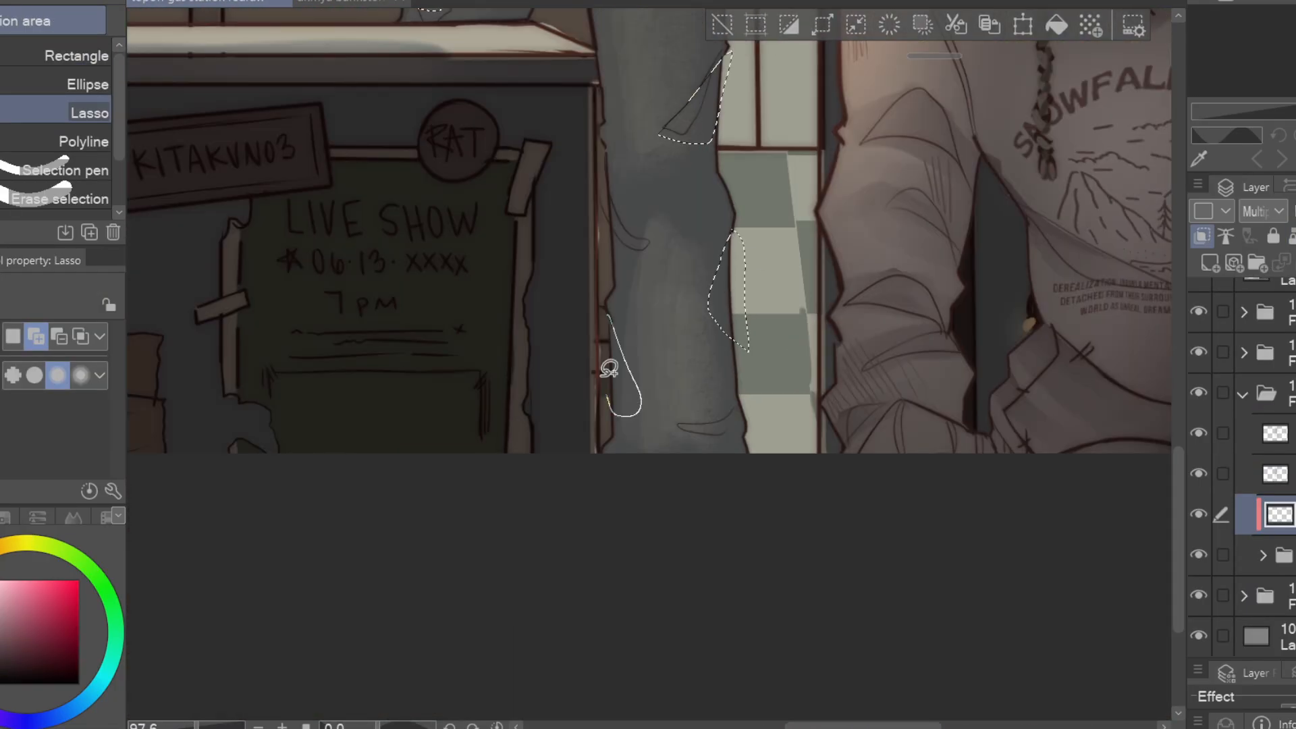
{"action": "left_click_drag", "start_coordinate": [554, 88], "coordinate": [559, 574]}
{"action": "left_click_drag", "start_coordinate": [559, 409], "coordinate": [558, 513]}
{"action": "left_click_drag", "start_coordinate": [669, 85], "coordinate": [528, 626]}
{"action": "key", "text": "alt+Delete"}
{"action": "key", "text": "ctrl+d"}
Paint cast shadows under the fringe across the forehead and around the eyes with the sai pen at size 7.9
{"action": "left_click_drag", "start_coordinate": [750, 371], "coordinate": [900, 472]}
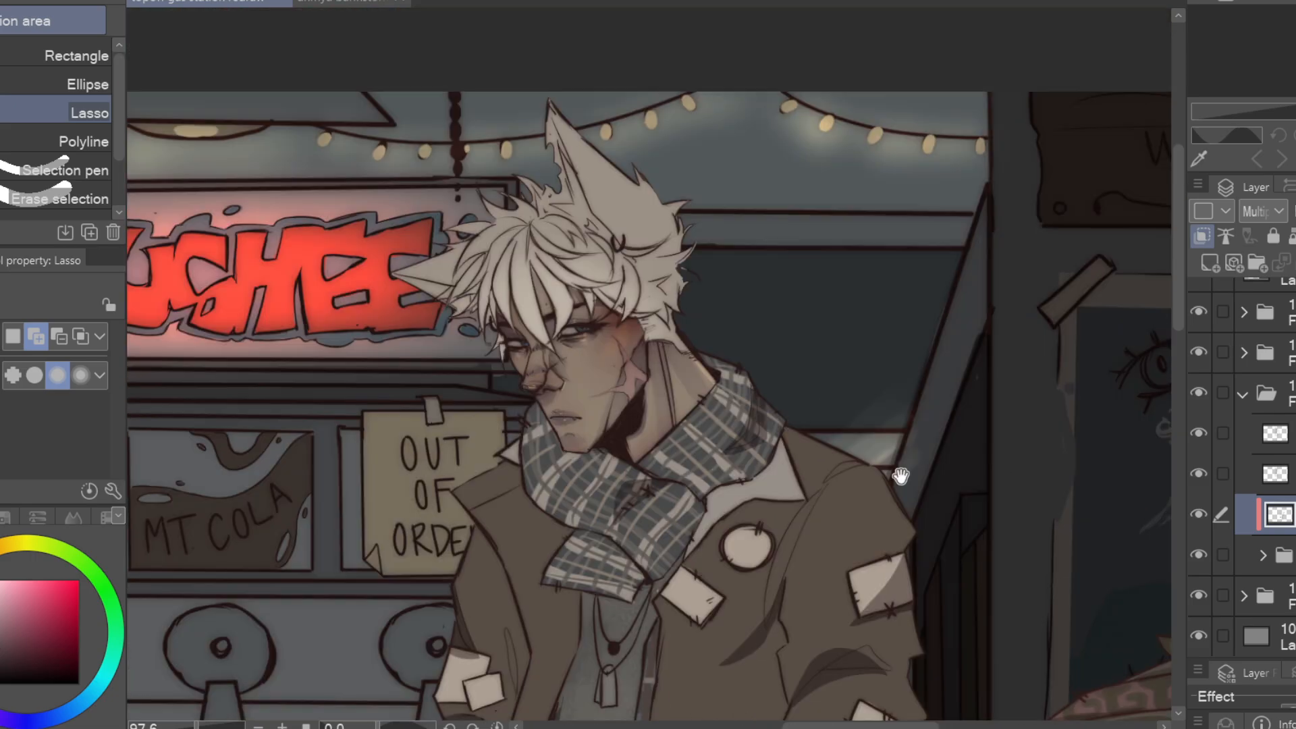
{"action": "key", "text": "p"}
{"action": "scroll", "coordinate": [733, 317], "scroll_direction": "up", "scroll_amount": 3}
{"action": "mouse_move", "coordinate": [596, 375]}
{"action": "left_mouse_down"}
{"action": "mouse_move", "coordinate": [596, 543]}
{"action": "mouse_move", "coordinate": [700, 469]}
{"action": "left_mouse_up"}
{"action": "left_click_drag", "start_coordinate": [469, 492], "coordinate": [546, 467]}
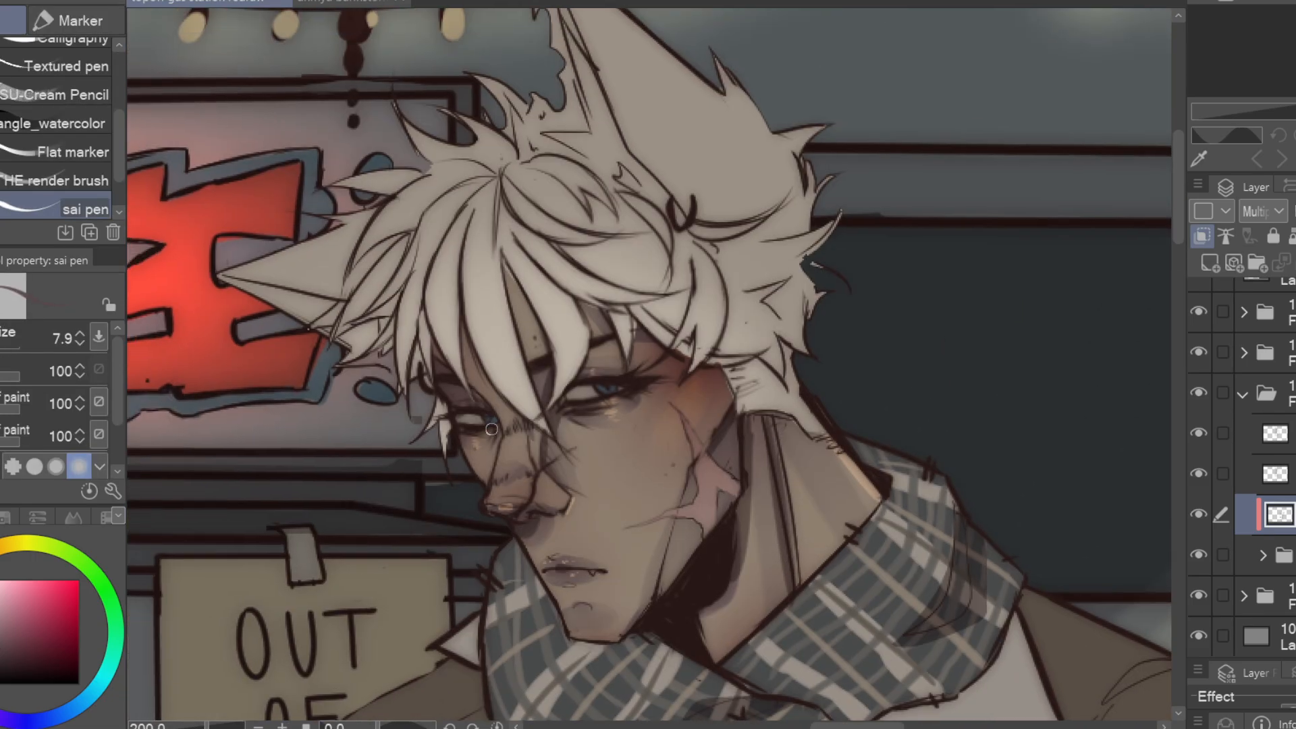
{"action": "left_click_drag", "start_coordinate": [826, 464], "coordinate": [988, 383]}
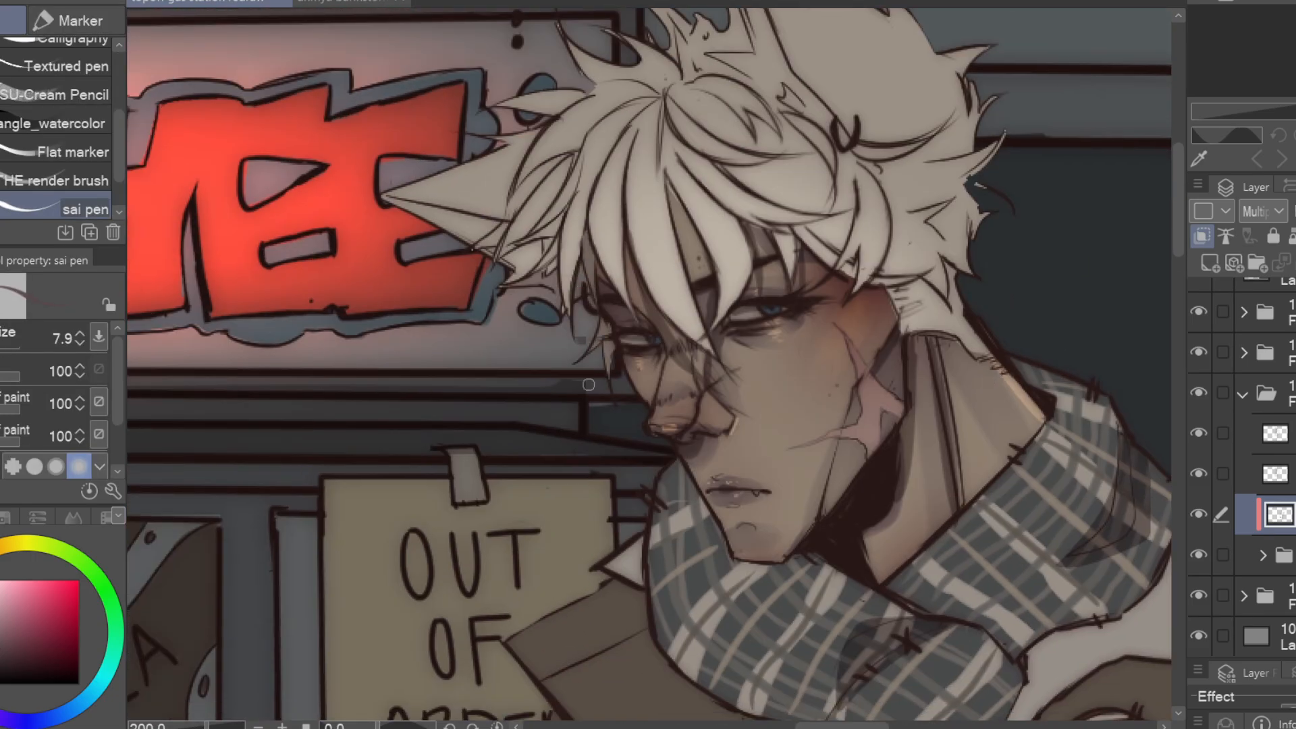
Paint shadows between the hair locks, across the fringe, and on the ears of the white-haired character
{"action": "left_click_drag", "start_coordinate": [556, 224], "coordinate": [625, 104]}
{"action": "left_click_drag", "start_coordinate": [624, 164], "coordinate": [626, 290]}
{"action": "left_click_drag", "start_coordinate": [677, 154], "coordinate": [815, 234]}
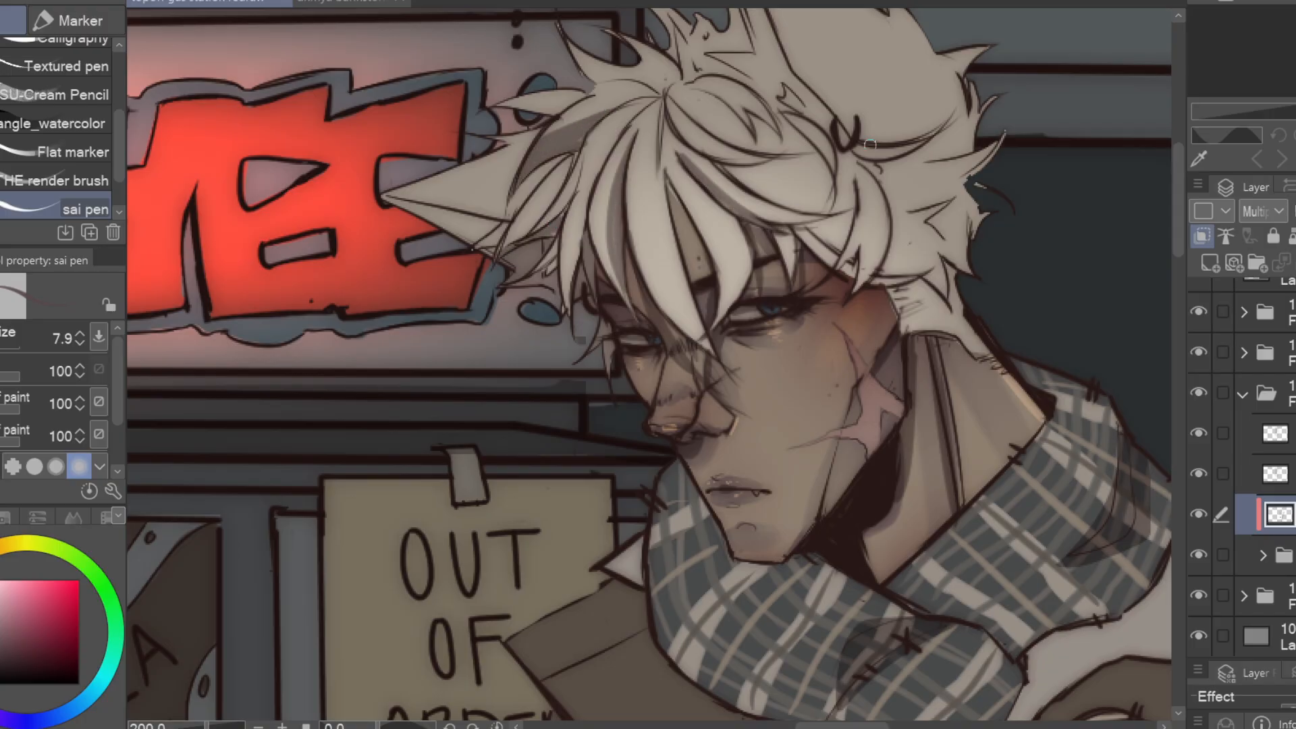
{"action": "left_click_drag", "start_coordinate": [875, 172], "coordinate": [863, 289]}
{"action": "mouse_move", "coordinate": [921, 225]}
{"action": "left_mouse_down"}
{"action": "mouse_move", "coordinate": [944, 248]}
{"action": "mouse_move", "coordinate": [945, 387]}
{"action": "left_mouse_up"}
{"action": "mouse_move", "coordinate": [717, 360]}
{"action": "left_mouse_down"}
{"action": "mouse_move", "coordinate": [756, 453]}
{"action": "mouse_move", "coordinate": [680, 427]}
{"action": "left_mouse_up"}
{"action": "left_click_drag", "start_coordinate": [532, 257], "coordinate": [565, 295]}
{"action": "left_click_drag", "start_coordinate": [607, 211], "coordinate": [649, 276]}
{"action": "left_click_drag", "start_coordinate": [666, 76], "coordinate": [705, 260]}
{"action": "mouse_move", "coordinate": [692, 233]}
{"action": "left_mouse_down"}
{"action": "mouse_move", "coordinate": [651, 289]}
{"action": "mouse_move", "coordinate": [721, 304]}
{"action": "left_mouse_up"}
{"action": "mouse_move", "coordinate": [702, 297]}
{"action": "left_mouse_down"}
{"action": "mouse_move", "coordinate": [654, 297]}
{"action": "mouse_move", "coordinate": [648, 221]}
{"action": "left_mouse_up"}
{"action": "left_click_drag", "start_coordinate": [408, 378], "coordinate": [339, 348]}
{"action": "left_click_drag", "start_coordinate": [1003, 398], "coordinate": [1059, 310]}
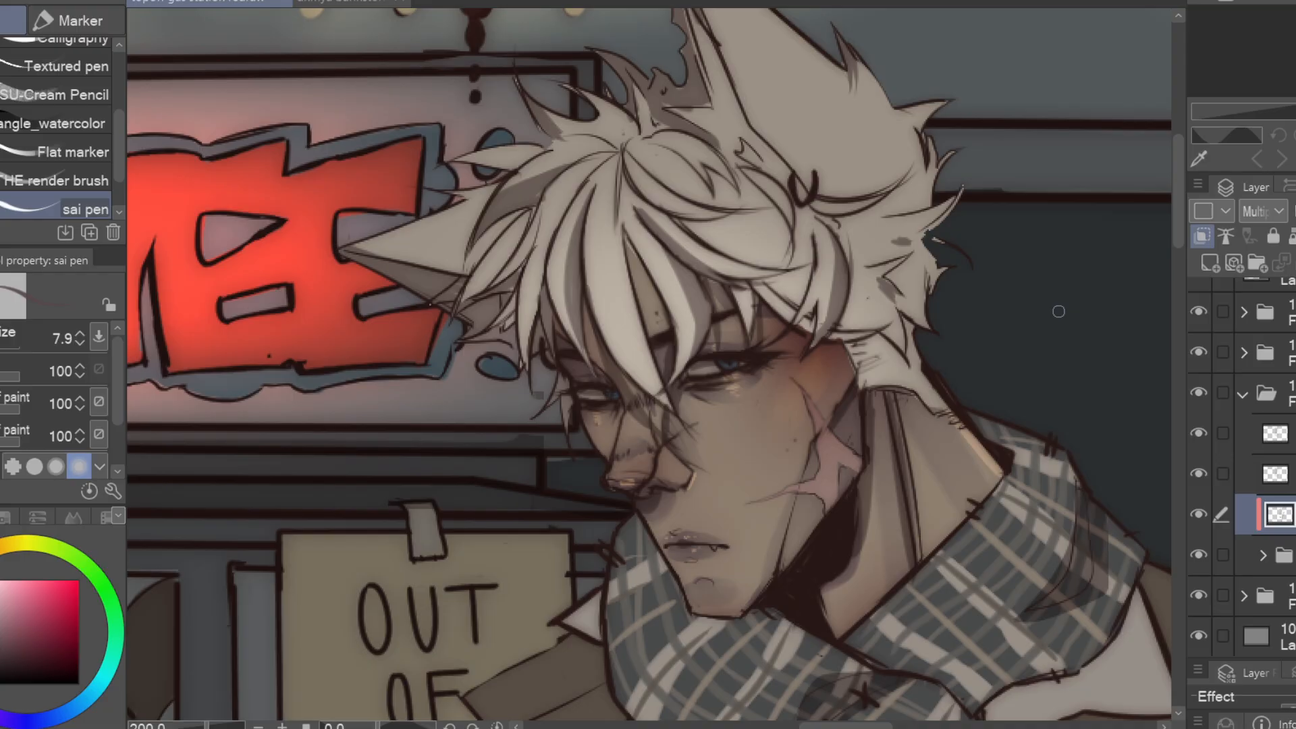
Soften the shadows in the hair, ears and face with the Blendy Soft Brush at size 9.3
{"action": "key", "text": "j"}
{"action": "left_click_drag", "start_coordinate": [816, 234], "coordinate": [831, 322]}
{"action": "left_click_drag", "start_coordinate": [702, 64], "coordinate": [737, 150]}
{"action": "left_click_drag", "start_coordinate": [677, 327], "coordinate": [713, 387]}
{"action": "left_click_drag", "start_coordinate": [743, 472], "coordinate": [744, 344]}
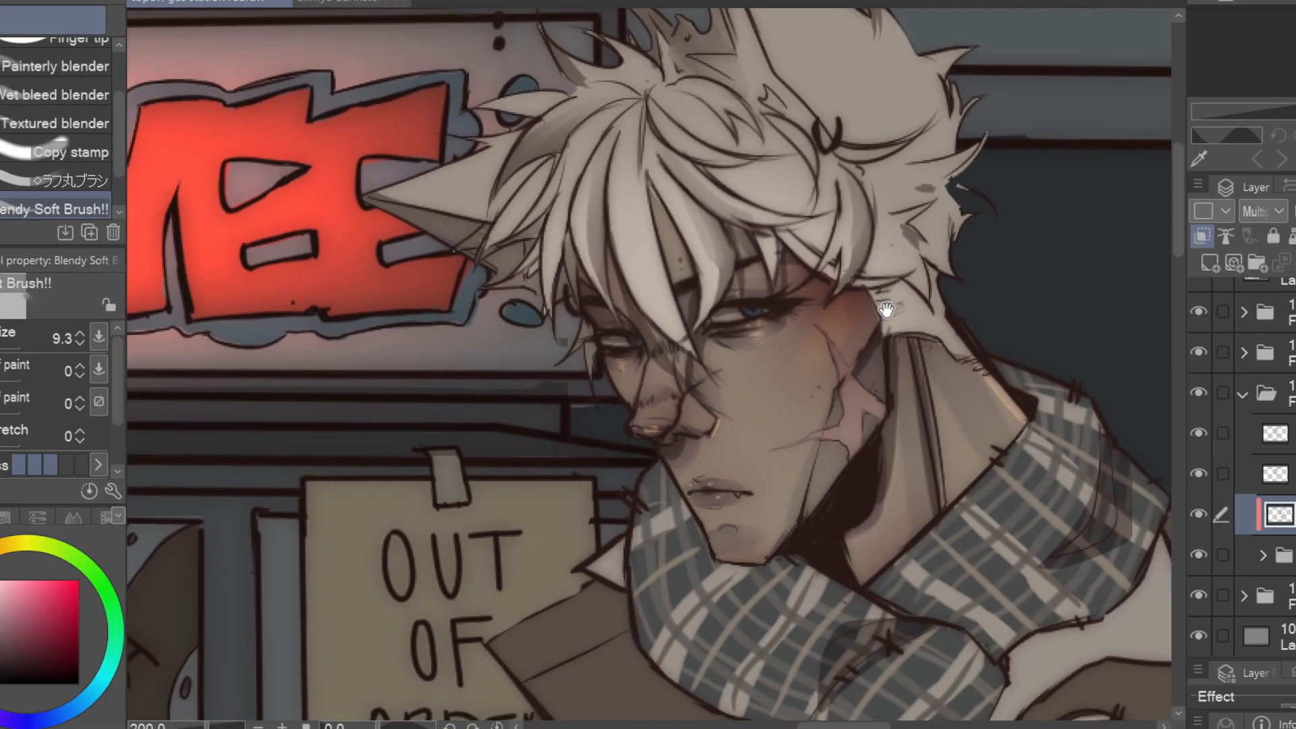
{"action": "left_click_drag", "start_coordinate": [877, 337], "coordinate": [722, 387]}
{"action": "left_click_drag", "start_coordinate": [728, 413], "coordinate": [739, 555]}
{"action": "left_click_drag", "start_coordinate": [757, 445], "coordinate": [775, 554]}
{"action": "left_click_drag", "start_coordinate": [753, 289], "coordinate": [755, 230]}
Enlarge the Blendy Soft Brush to 25.4 and blend the shadows on the scarf
{"action": "left_click_drag", "start_coordinate": [553, 486], "coordinate": [284, 363]}
{"action": "left_click", "coordinate": [3, 349]}
{"action": "left_click_drag", "start_coordinate": [3, 349], "coordinate": [0, 349]}
{"action": "left_click_drag", "start_coordinate": [623, 449], "coordinate": [693, 351]}
{"action": "left_click_drag", "start_coordinate": [386, 572], "coordinate": [442, 507]}
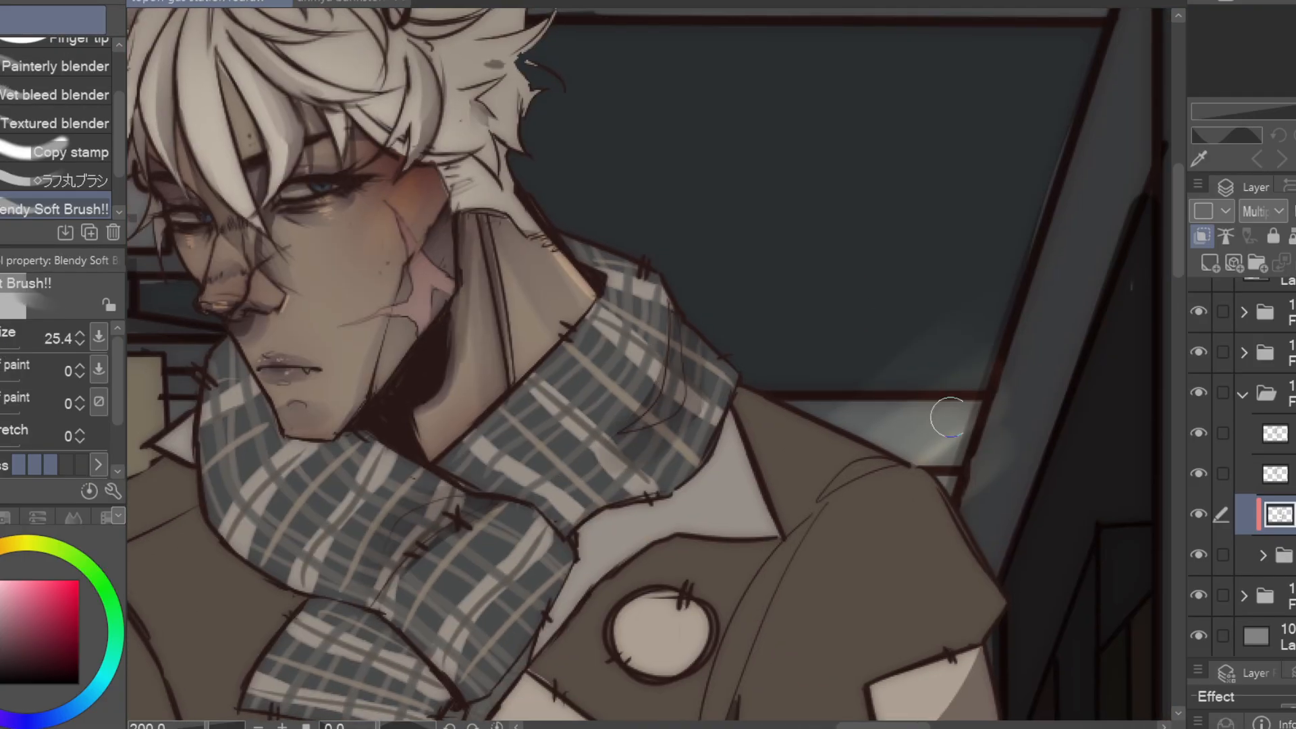
{"action": "left_click_drag", "start_coordinate": [946, 416], "coordinate": [853, 108]}
Blend the fold shadows on the jacket's body, sleeves and the jeans with the Blendy Soft Brush at size 25.4
{"action": "scroll", "coordinate": [853, 108], "scroll_direction": "down", "scroll_amount": 3}
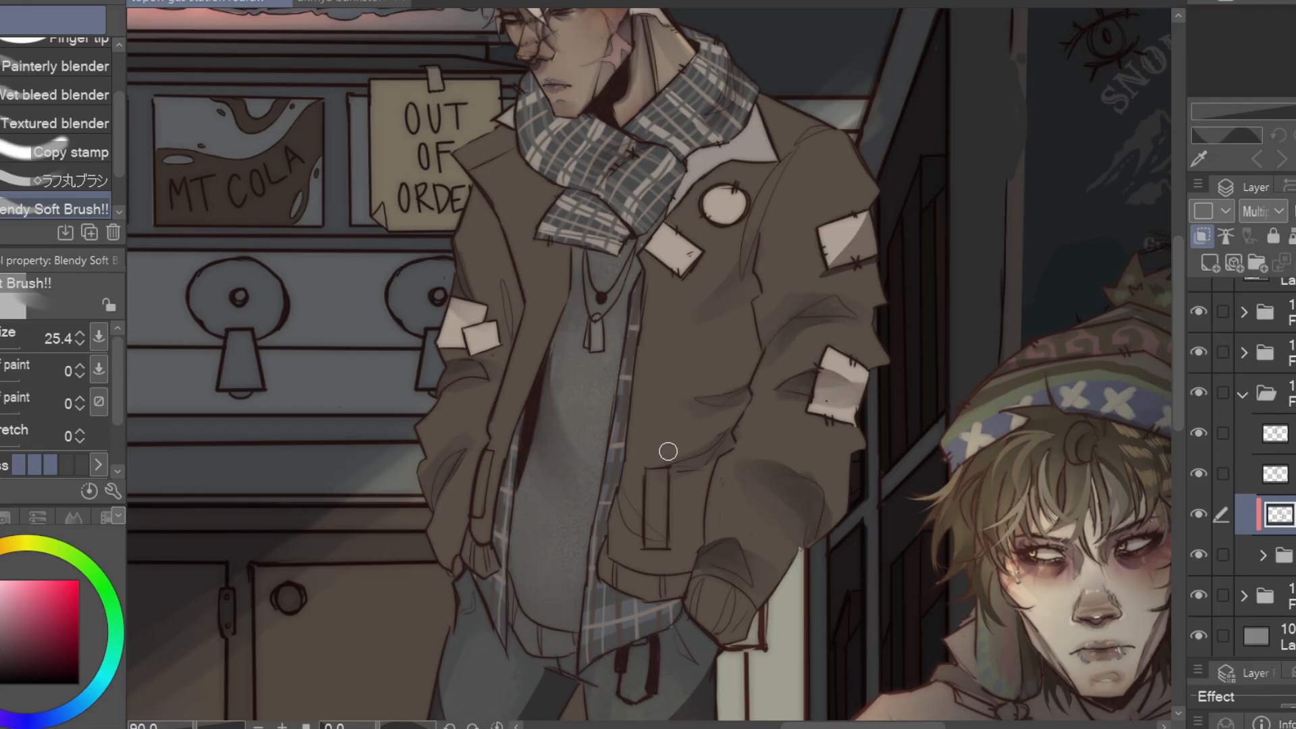
{"action": "left_click_drag", "start_coordinate": [555, 362], "coordinate": [555, 407]}
{"action": "left_click_drag", "start_coordinate": [763, 499], "coordinate": [791, 117]}
{"action": "left_click_drag", "start_coordinate": [728, 501], "coordinate": [720, 385]}
{"action": "left_click_drag", "start_coordinate": [735, 513], "coordinate": [714, 635]}
{"action": "scroll", "coordinate": [648, 620], "scroll_direction": "down", "scroll_amount": 1}
{"action": "left_click_drag", "start_coordinate": [648, 594], "coordinate": [756, 701]}
{"action": "scroll", "coordinate": [757, 540], "scroll_direction": "down", "scroll_amount": 1}
{"action": "mouse_move", "coordinate": [797, 365]}
{"action": "left_mouse_down"}
{"action": "mouse_move", "coordinate": [550, 443]}
{"action": "mouse_move", "coordinate": [615, 429]}
{"action": "left_mouse_up"}
Add a layer above the lineart and paint loose pale strands over the fringe with the sai pen at size 7.9
{"action": "left_click", "coordinate": [1275, 434]}
{"action": "left_click", "coordinate": [1210, 263]}
{"action": "scroll", "coordinate": [466, 122], "scroll_direction": "up", "scroll_amount": 4}
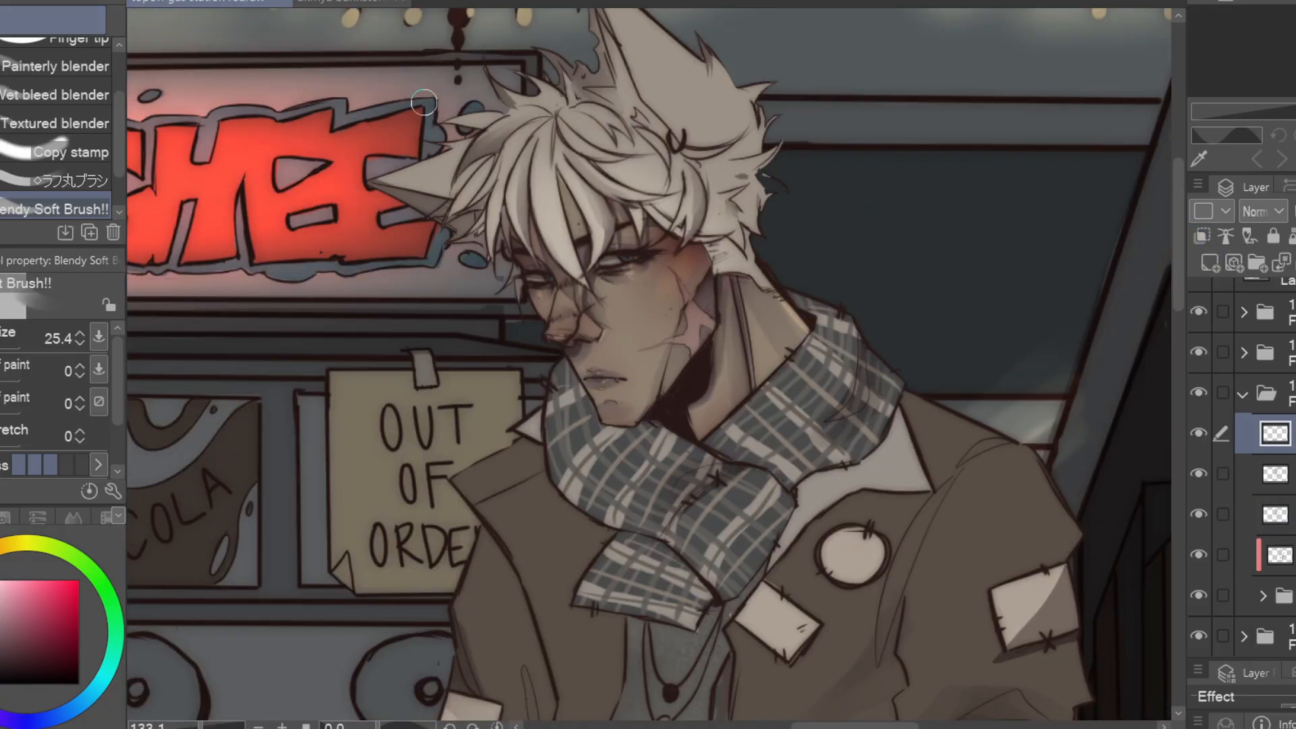
{"action": "key", "text": "p"}
{"action": "left_click", "coordinate": [574, 222], "text": "alt"}
{"action": "left_click_drag", "start_coordinate": [571, 220], "coordinate": [662, 371]}
{"action": "left_click_drag", "start_coordinate": [570, 248], "coordinate": [688, 393]}
{"action": "left_click_drag", "start_coordinate": [537, 253], "coordinate": [588, 347]}
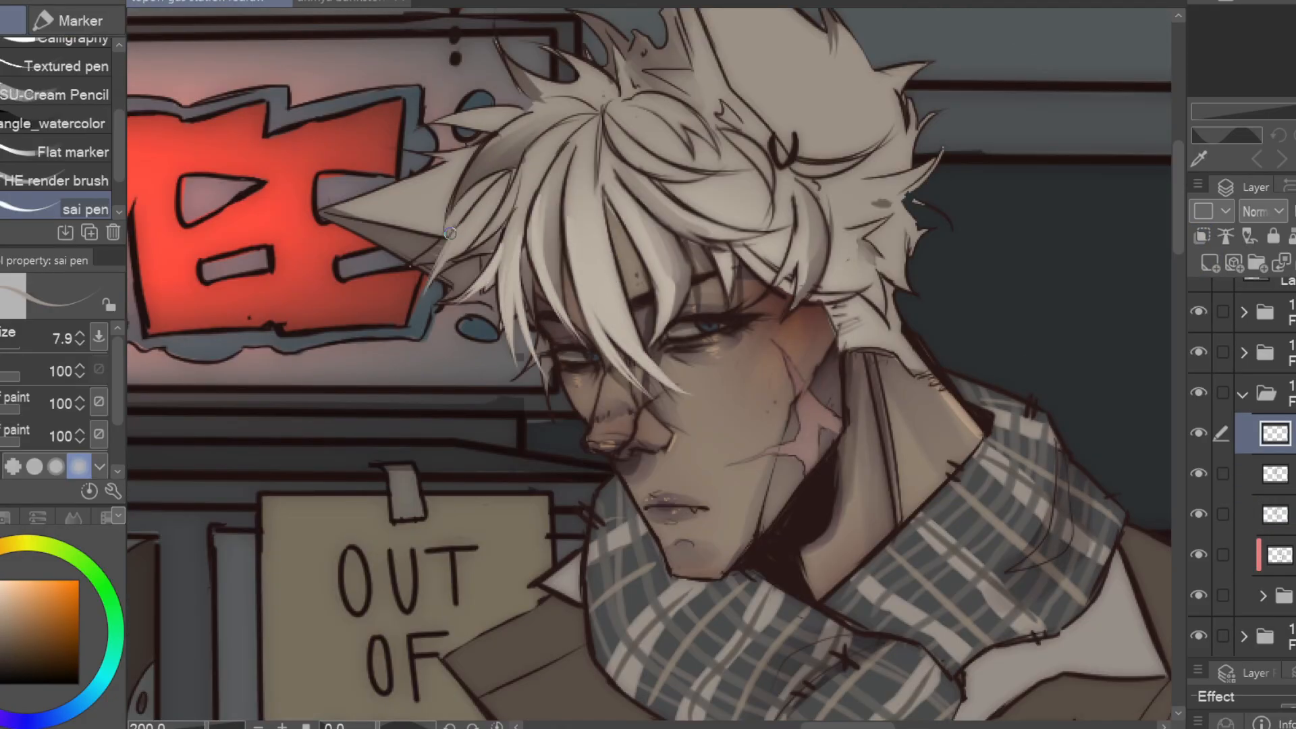
Paint more light and grey strands over the crown, side hair and ear base, covering the hair's lineart
{"action": "left_click_drag", "start_coordinate": [799, 267], "coordinate": [777, 322]}
{"action": "left_click_drag", "start_coordinate": [937, 197], "coordinate": [954, 416]}
{"action": "left_click", "coordinate": [899, 422], "text": "alt"}
{"action": "left_click_drag", "start_coordinate": [717, 281], "coordinate": [762, 363]}
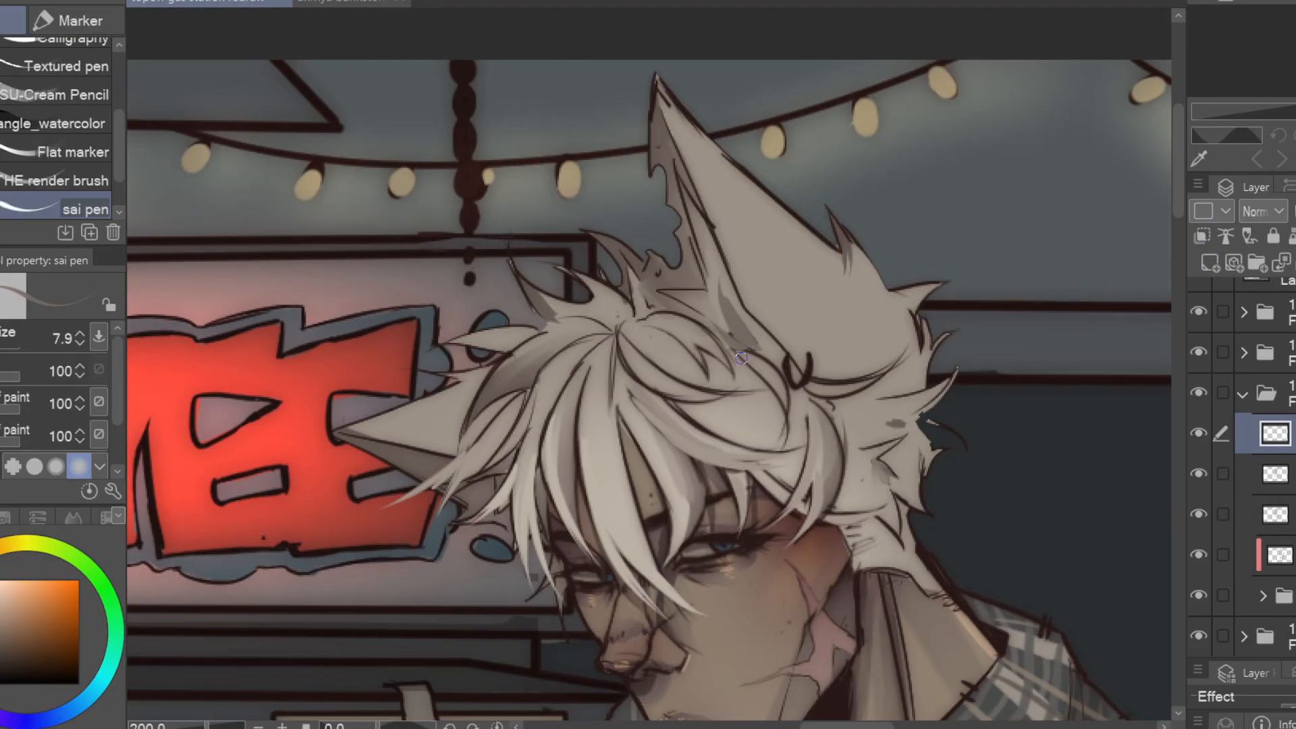
{"action": "mouse_move", "coordinate": [625, 329]}
{"action": "left_mouse_down"}
{"action": "mouse_move", "coordinate": [682, 427]}
{"action": "mouse_move", "coordinate": [638, 464]}
{"action": "left_mouse_up"}
{"action": "left_click_drag", "start_coordinate": [885, 466], "coordinate": [831, 405]}
{"action": "left_click_drag", "start_coordinate": [896, 529], "coordinate": [959, 398]}
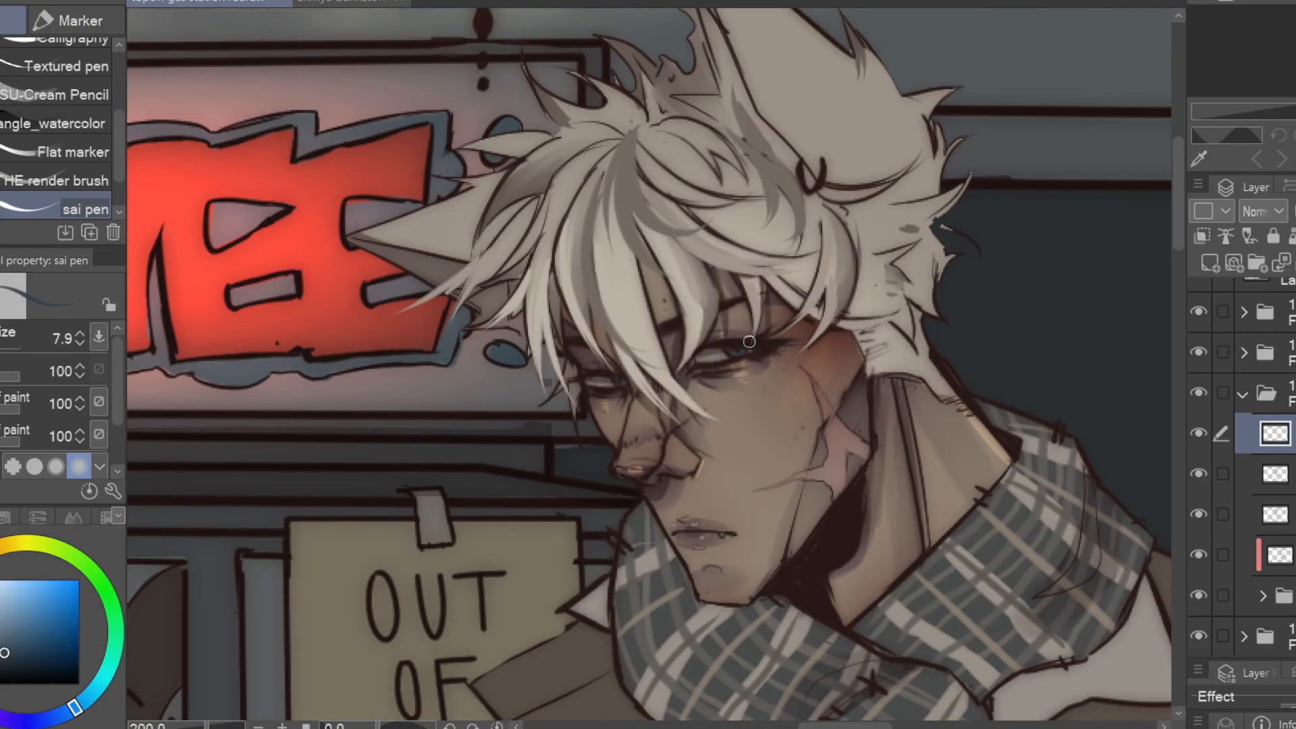
Brighten the blue irises and paint pale pink highlights on the cheek and nose scars with the sai pen
{"action": "scroll", "coordinate": [808, 422], "scroll_direction": "up", "scroll_amount": 3}
{"action": "left_click", "coordinate": [852, 470], "text": "alt"}
{"action": "left_click_drag", "start_coordinate": [813, 338], "coordinate": [916, 468]}
{"action": "left_click_drag", "start_coordinate": [792, 319], "coordinate": [818, 361]}
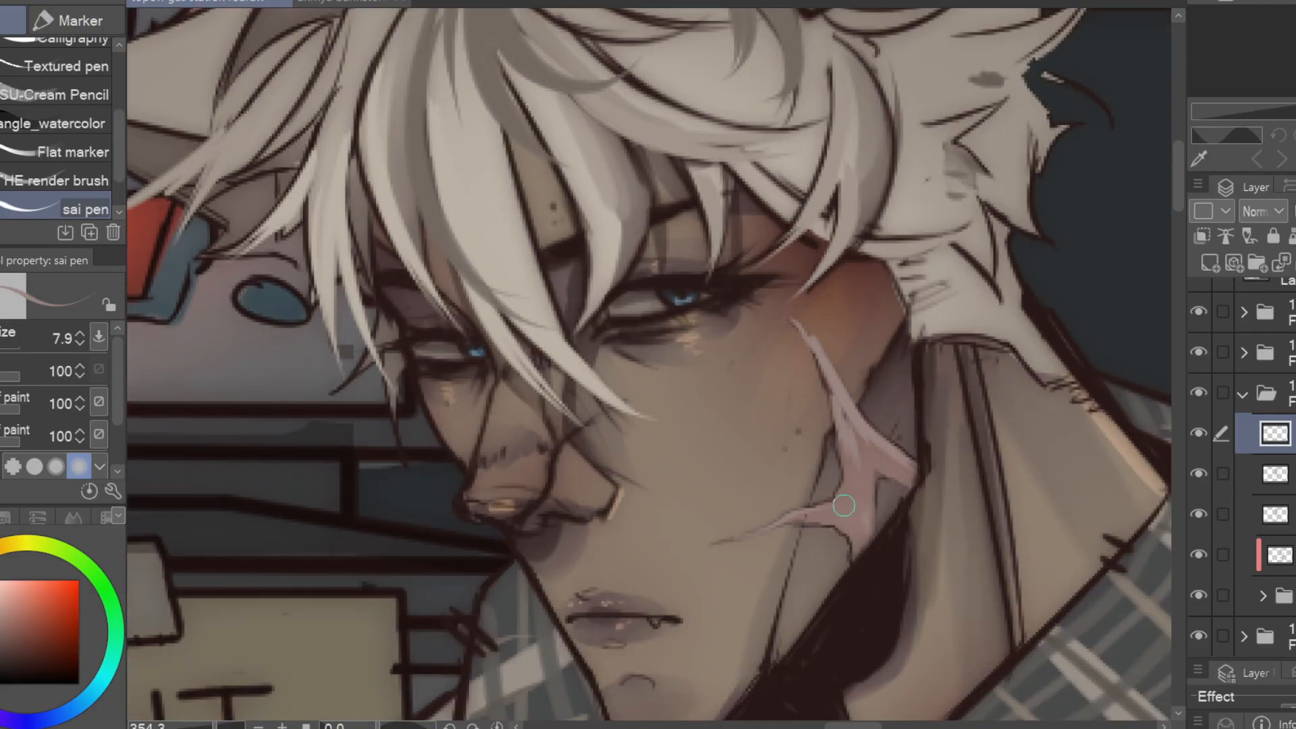
{"action": "left_click", "coordinate": [687, 392], "text": "alt"}
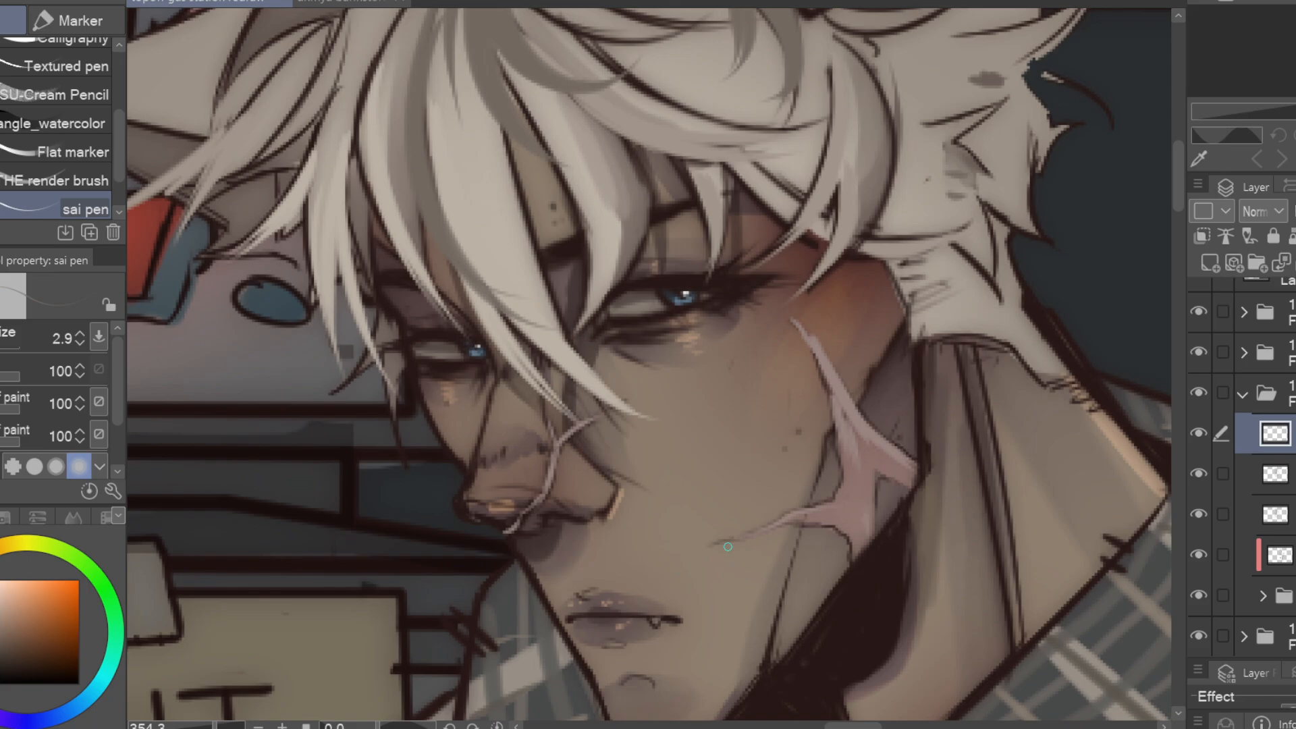
Paint a muted red heart on the round chest patch and reddish strokes on the upper sleeve patch at size 7.9
{"action": "scroll", "coordinate": [687, 392], "scroll_direction": "down", "scroll_amount": 13}
{"action": "left_click_drag", "start_coordinate": [688, 392], "coordinate": [496, 219]}
{"action": "scroll", "coordinate": [1245, 459], "scroll_direction": "up", "scroll_amount": 3}
{"action": "left_click", "coordinate": [649, 365], "text": "alt"}
{"action": "scroll", "coordinate": [648, 365], "scroll_direction": "up", "scroll_amount": 1}
{"action": "key", "text": "bracketright"}
{"action": "key", "text": "bracketright"}
{"action": "key", "text": "bracketright"}
{"action": "key", "text": "bracketright"}
{"action": "key", "text": "bracketright"}
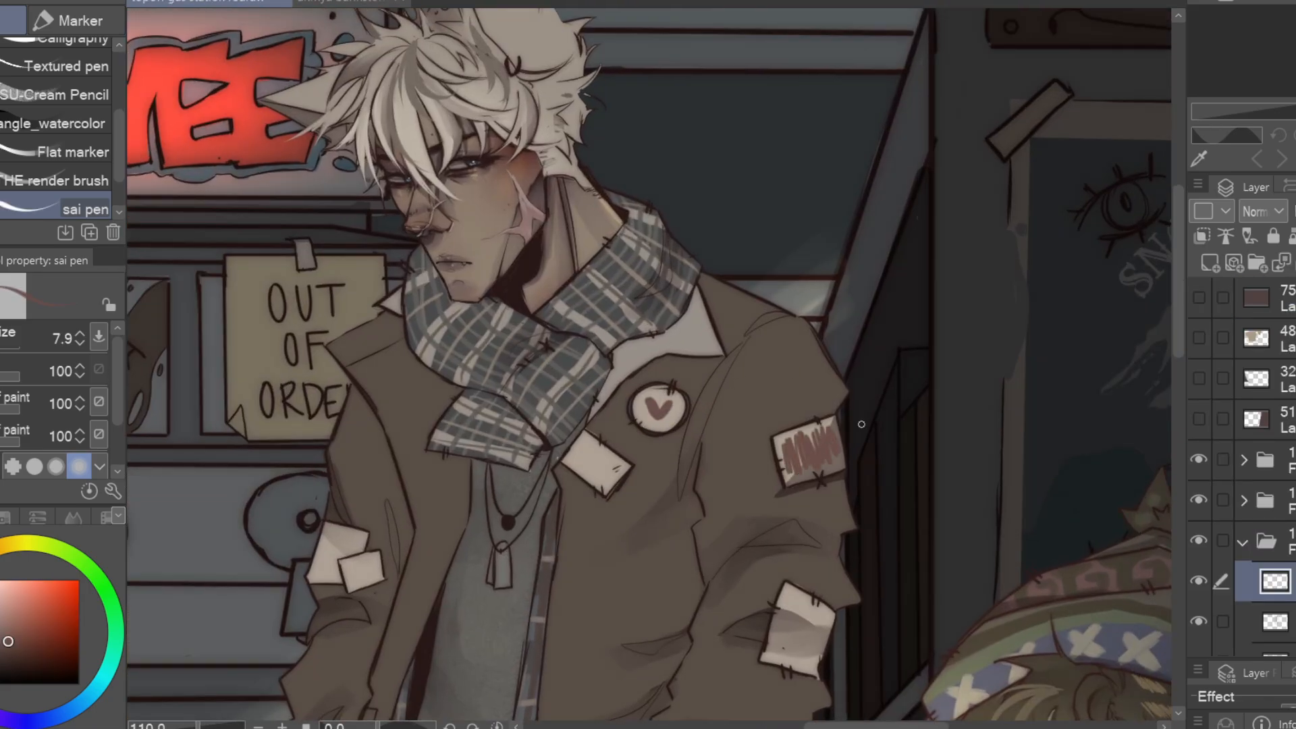
Paint details on the lower sleeve patch and on the two overlapping patches of the other sleeve
{"action": "left_click", "coordinate": [814, 611], "text": "alt"}
{"action": "left_click_drag", "start_coordinate": [819, 597], "coordinate": [783, 665]}
{"action": "left_click_drag", "start_coordinate": [329, 555], "coordinate": [313, 581]}
{"action": "left_click_drag", "start_coordinate": [378, 557], "coordinate": [347, 587]}
{"action": "left_click", "coordinate": [665, 403], "text": "alt"}
{"action": "left_click_drag", "start_coordinate": [665, 403], "coordinate": [706, 615]}
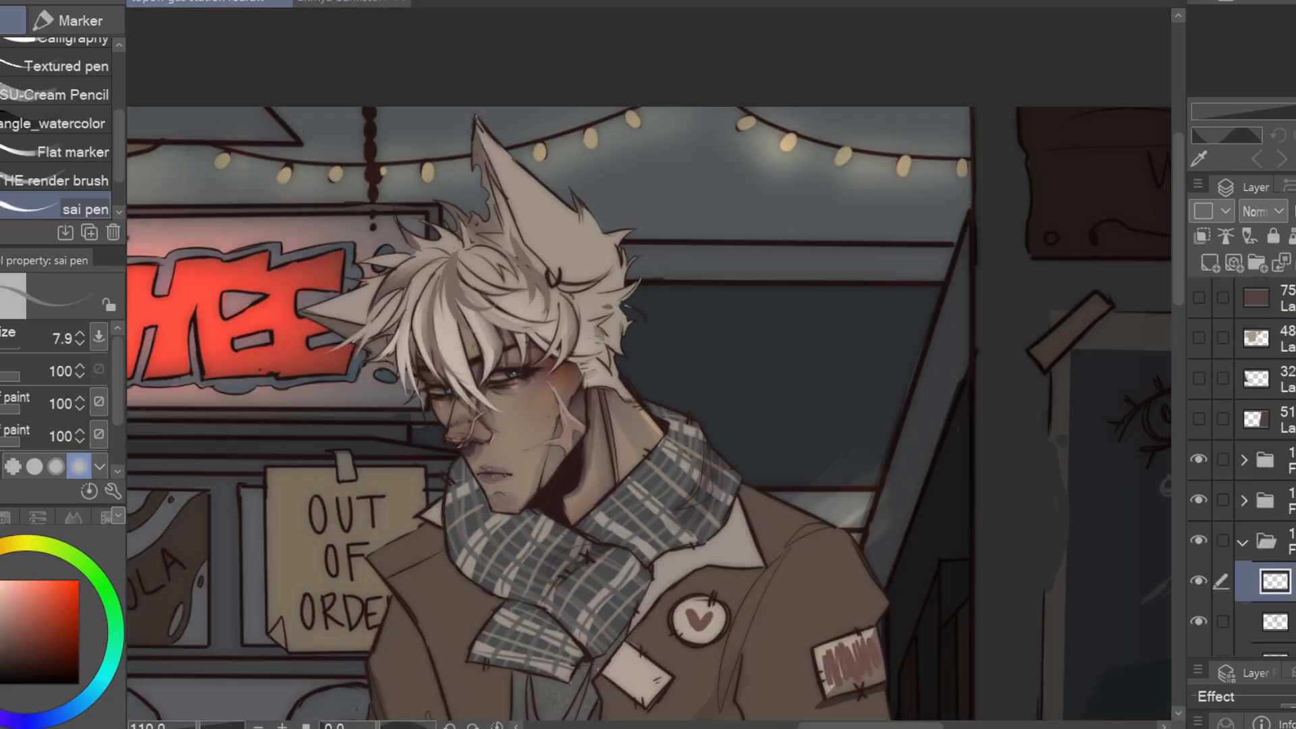
Paint small details on the necklace pendants hanging over the standing character's grey shirt
{"action": "scroll", "coordinate": [521, 321], "scroll_direction": "up", "scroll_amount": 3}
{"action": "scroll", "coordinate": [635, 377], "scroll_direction": "down", "scroll_amount": 4}
{"action": "left_click_drag", "start_coordinate": [600, 664], "coordinate": [548, 488]}
{"action": "scroll", "coordinate": [548, 488], "scroll_direction": "up", "scroll_amount": 4}
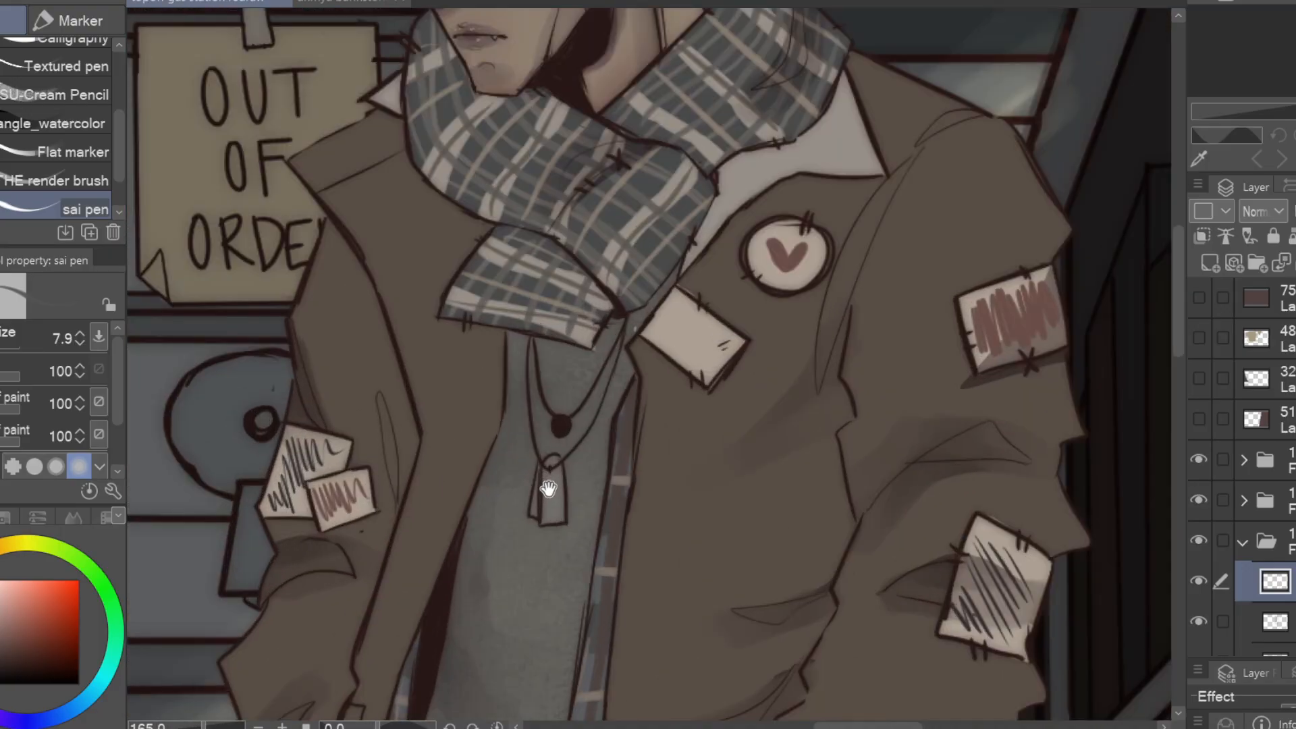
{"action": "left_click", "coordinate": [560, 431], "text": "alt"}
{"action": "scroll", "coordinate": [550, 488], "scroll_direction": "down", "scroll_amount": 4}
{"action": "mouse_move", "coordinate": [545, 668]}
{"action": "left_mouse_down"}
{"action": "mouse_move", "coordinate": [564, 414]}
{"action": "mouse_move", "coordinate": [573, 462]}
{"action": "left_mouse_up"}
{"action": "scroll", "coordinate": [564, 414], "scroll_direction": "up", "scroll_amount": 4}
{"action": "left_click", "coordinate": [567, 415], "text": "alt"}
{"action": "mouse_move", "coordinate": [654, 274]}
{"action": "left_mouse_down"}
{"action": "mouse_move", "coordinate": [599, 486]}
{"action": "mouse_move", "coordinate": [599, 385]}
{"action": "left_mouse_up"}
{"action": "left_click", "coordinate": [560, 526], "text": "alt"}
{"action": "left_click_drag", "start_coordinate": [517, 581], "coordinate": [561, 635]}
{"action": "scroll", "coordinate": [516, 540], "scroll_direction": "down", "scroll_amount": 5}
Recolour the seated pink-haired character's white face, neck and sleeve-tear skin patches to pale cream, using Normal blending for their layer
{"action": "left_click", "coordinate": [1279, 211]}
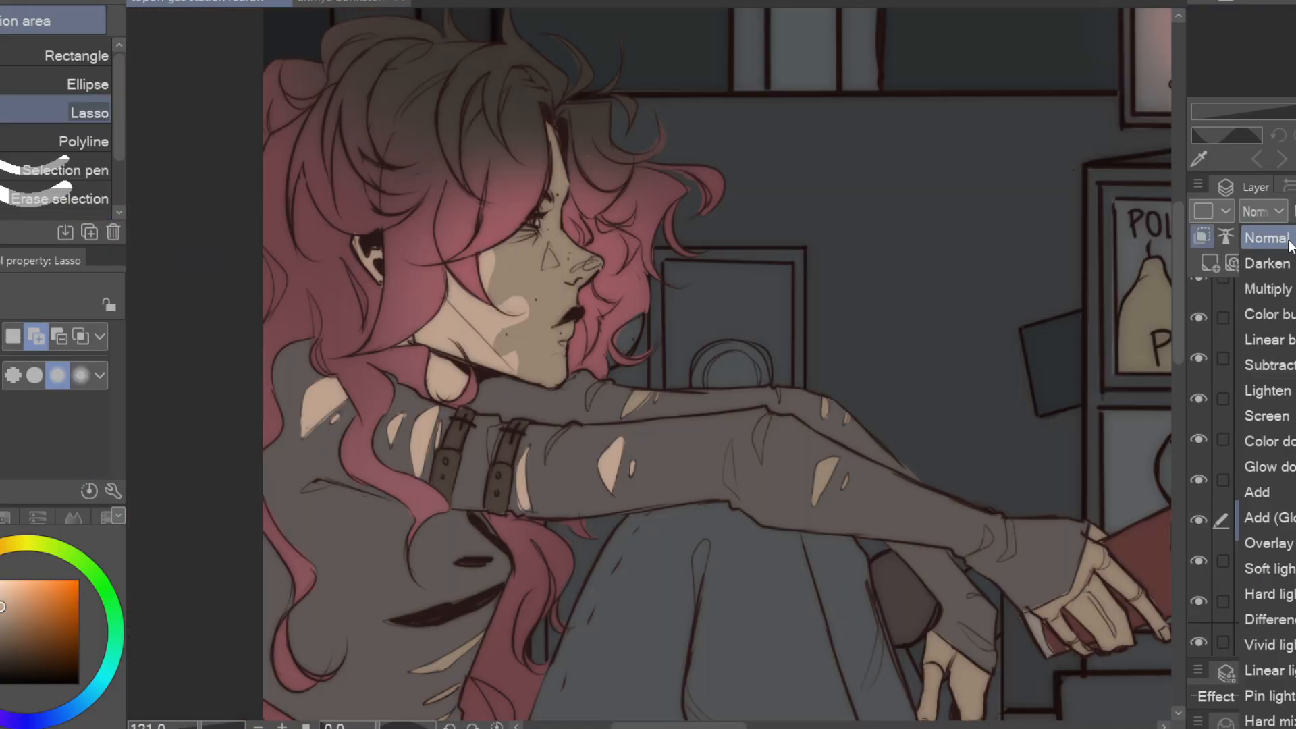
{"action": "left_click", "coordinate": [1281, 491]}
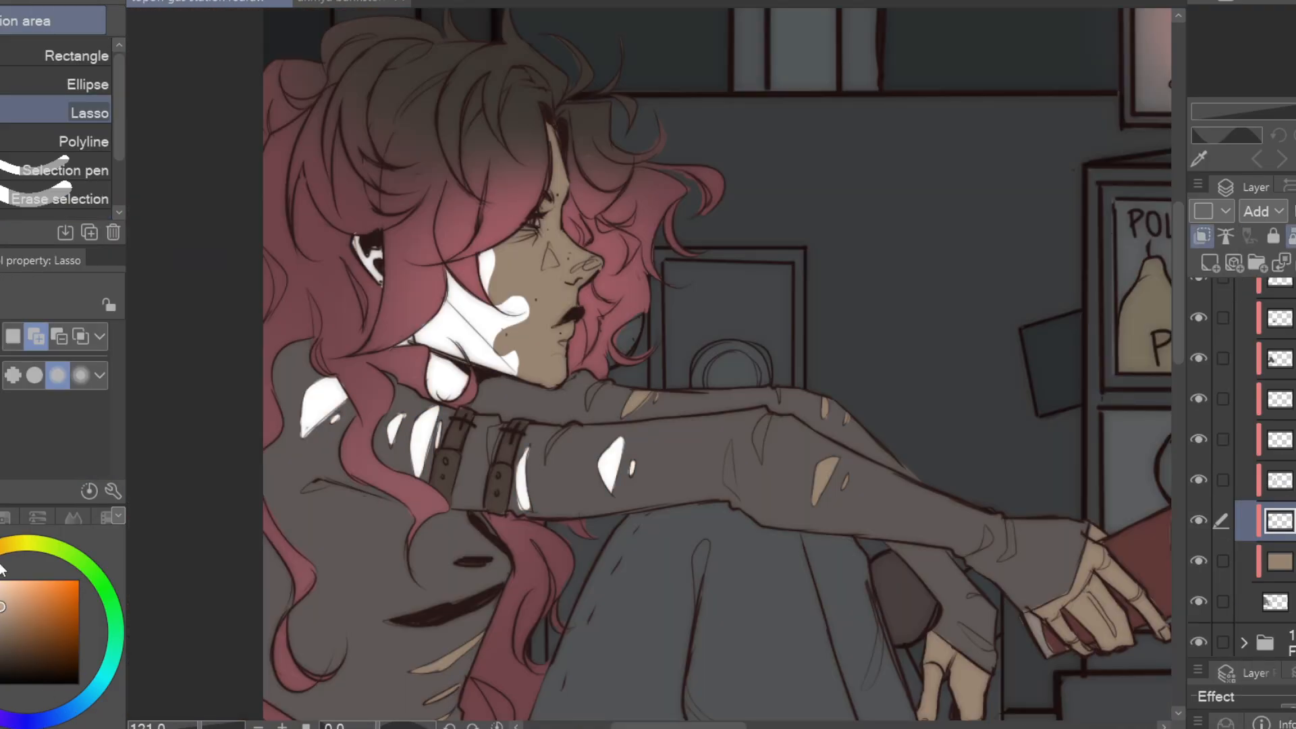
{"action": "left_click", "coordinate": [1, 561]}
{"action": "key", "text": "alt+Delete"}
{"action": "left_click", "coordinate": [1270, 212]}
{"action": "left_click", "coordinate": [1274, 239]}
{"action": "key", "text": "ctrl+z"}
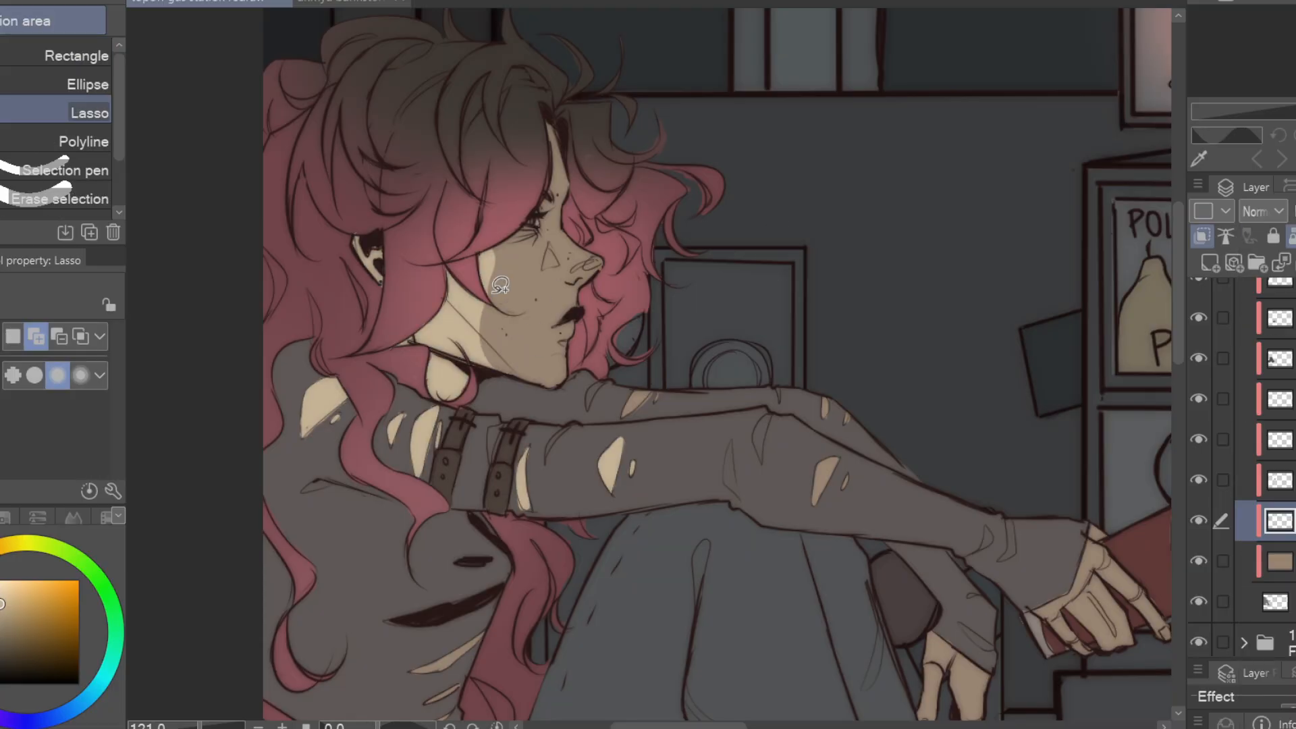
Lasso additional patch shapes on the seated character's cheek and fill them with the pale cream
{"action": "left_click_drag", "start_coordinate": [500, 285], "coordinate": [510, 246]}
{"action": "left_click_drag", "start_coordinate": [483, 272], "coordinate": [530, 271]}
{"action": "key", "text": "alt+Delete"}
Fill lassoed areas over the forearm tear, the cup-holding hand and the sweater's side tears with pale cream
{"action": "left_click_drag", "start_coordinate": [895, 603], "coordinate": [558, 455]}
{"action": "left_click_drag", "start_coordinate": [438, 293], "coordinate": [473, 307]}
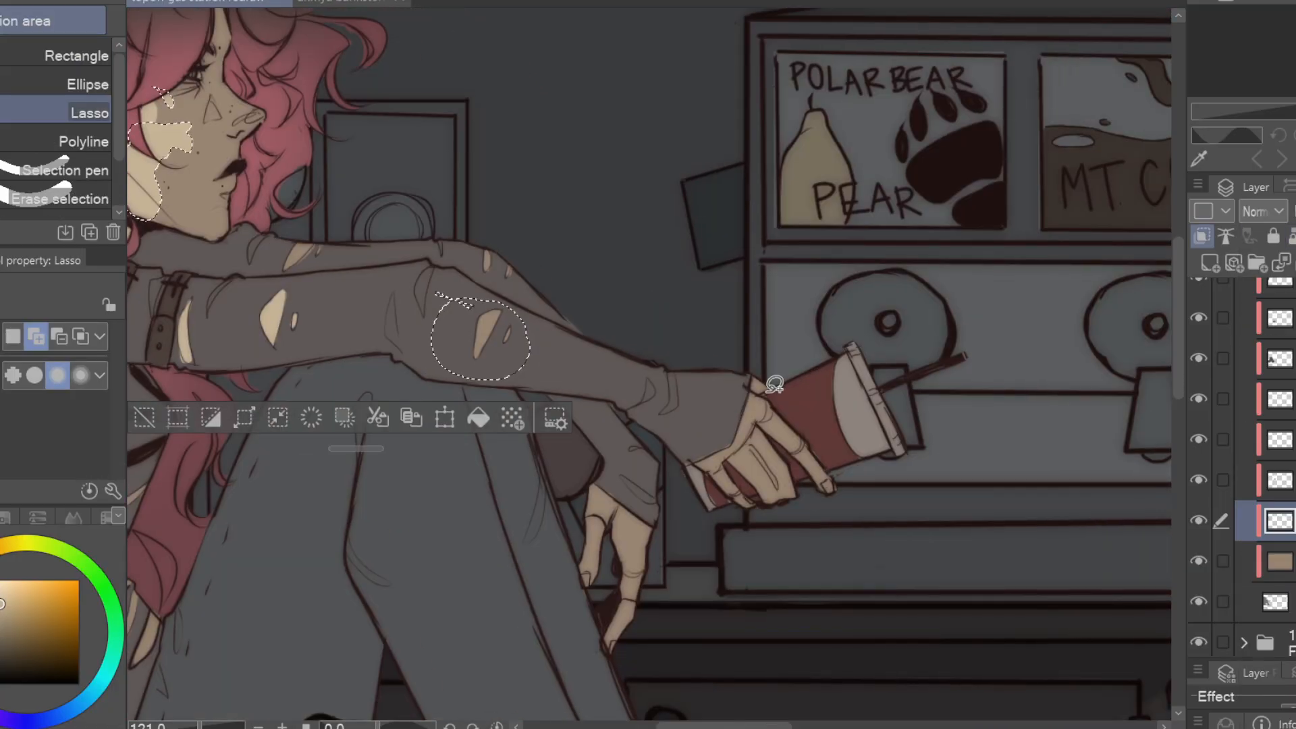
{"action": "left_click_drag", "start_coordinate": [744, 396], "coordinate": [694, 450]}
{"action": "mouse_move", "coordinate": [755, 445]}
{"action": "left_mouse_down"}
{"action": "mouse_move", "coordinate": [809, 466]}
{"action": "mouse_move", "coordinate": [797, 499]}
{"action": "left_mouse_up"}
{"action": "left_click_drag", "start_coordinate": [758, 492], "coordinate": [730, 466]}
{"action": "left_click_drag", "start_coordinate": [583, 329], "coordinate": [617, 286]}
{"action": "left_click", "coordinate": [1030, 531]}
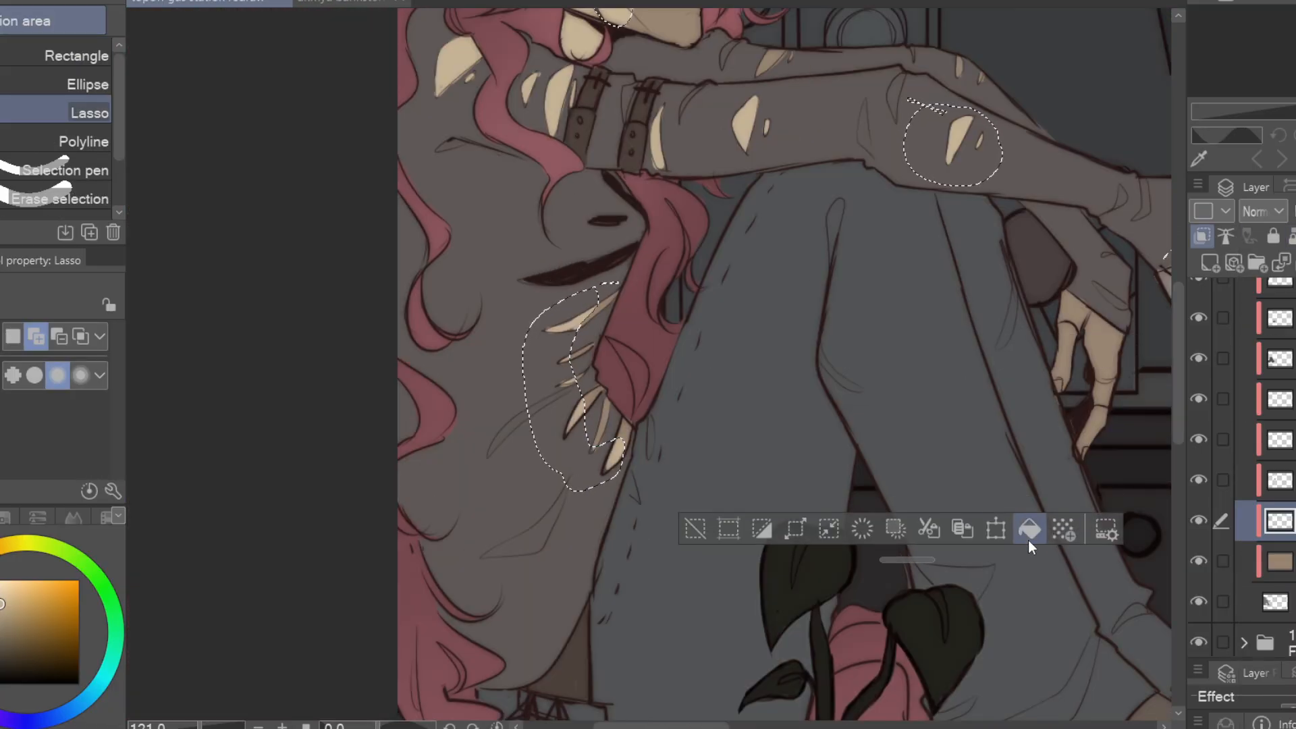
{"action": "key", "text": "ctrl+d"}
Erase rounded spots out of the cream cheek and neck patches with the Hard eraser at size 25.4
{"action": "scroll", "coordinate": [904, 375], "scroll_direction": "down", "scroll_amount": 3}
{"action": "left_click_drag", "start_coordinate": [905, 375], "coordinate": [801, 541]}
{"action": "scroll", "coordinate": [802, 541], "scroll_direction": "up", "scroll_amount": 2}
{"action": "key", "text": "e"}
{"action": "left_click", "coordinate": [586, 237]}
{"action": "left_click", "coordinate": [570, 215]}
{"action": "left_click", "coordinate": [543, 269]}
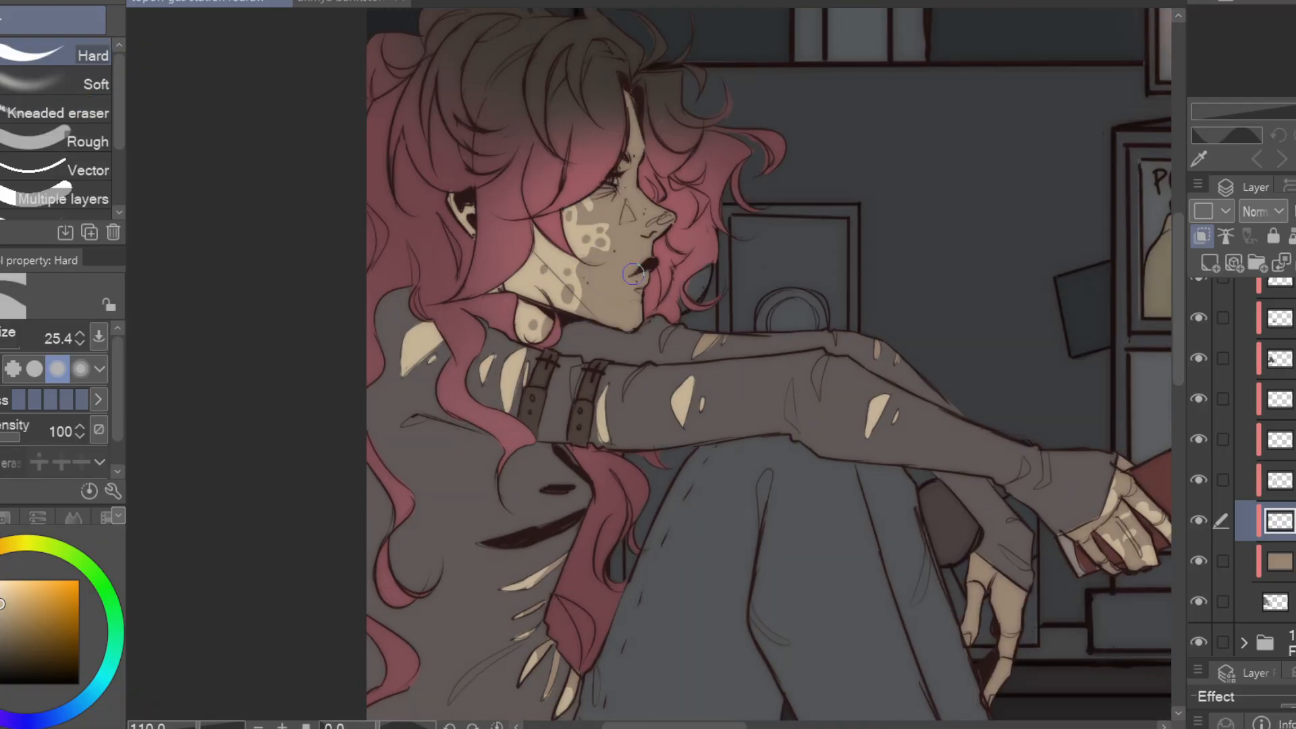
Refine the mottled edges of the cheek and neck patches with the pen and the Hard eraser at size 21.5
{"action": "key", "text": "p"}
{"action": "left_click", "coordinate": [588, 220]}
{"action": "mouse_move", "coordinate": [925, 577]}
{"action": "left_mouse_down"}
{"action": "mouse_move", "coordinate": [904, 628]}
{"action": "mouse_move", "coordinate": [929, 581]}
{"action": "left_mouse_up"}
{"action": "key", "text": "e"}
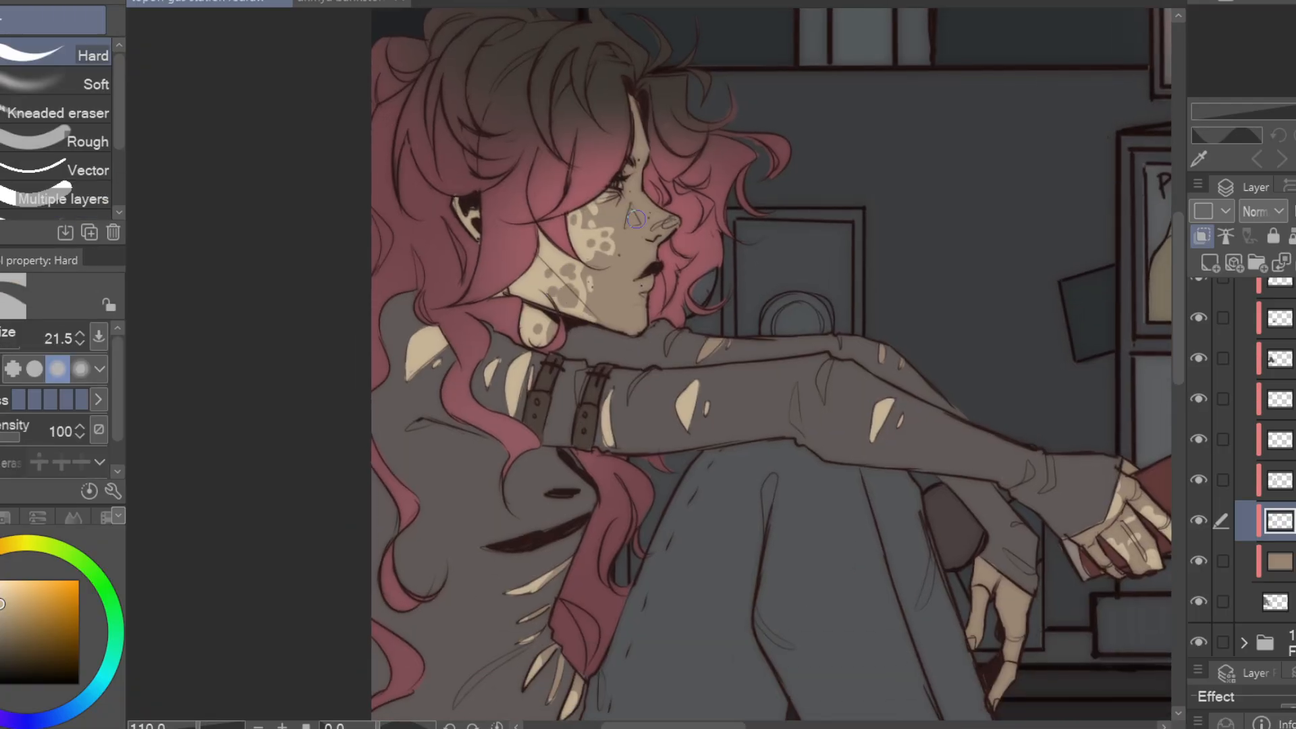
{"action": "left_click_drag", "start_coordinate": [529, 262], "coordinate": [545, 236]}
Airbrush soft light around the counter and cabinets between the two characters with the Soft airbrush at size 373.3
{"action": "left_click_drag", "start_coordinate": [725, 483], "coordinate": [608, 469]}
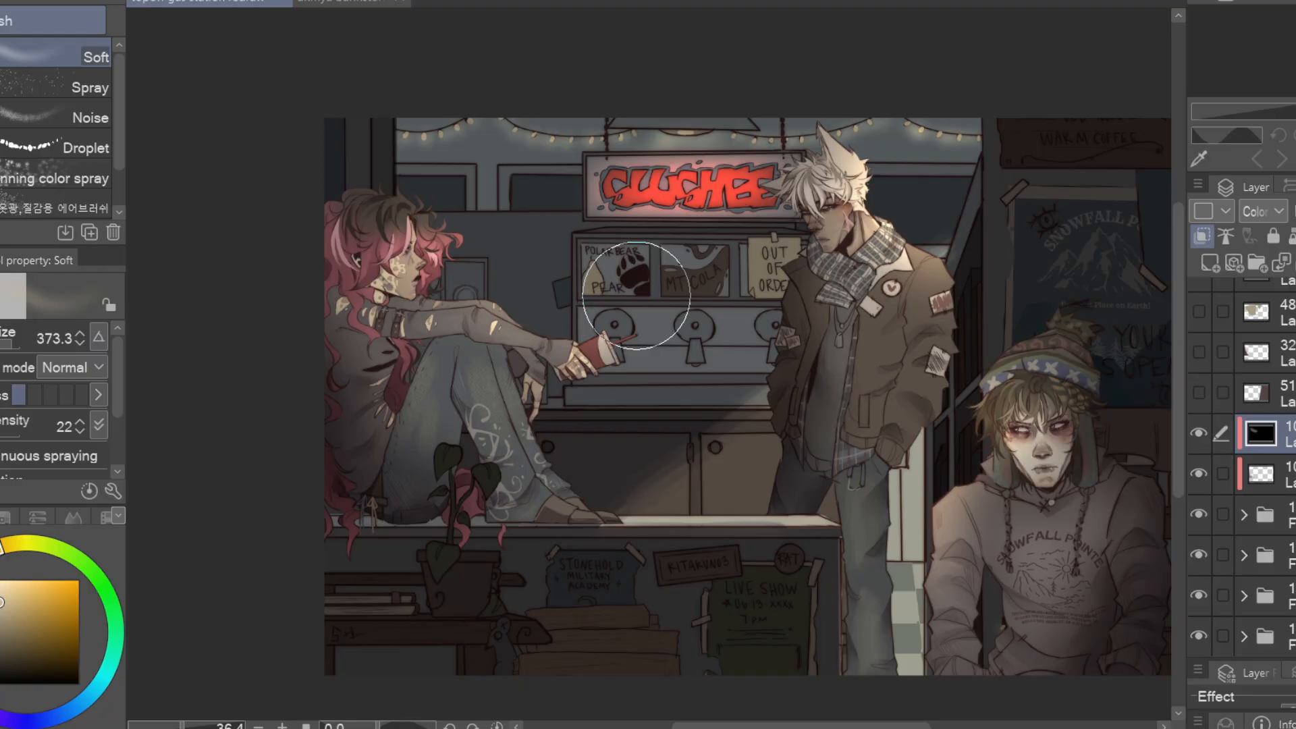
{"action": "left_click_drag", "start_coordinate": [589, 454], "coordinate": [647, 482]}
{"action": "key", "text": "p"}
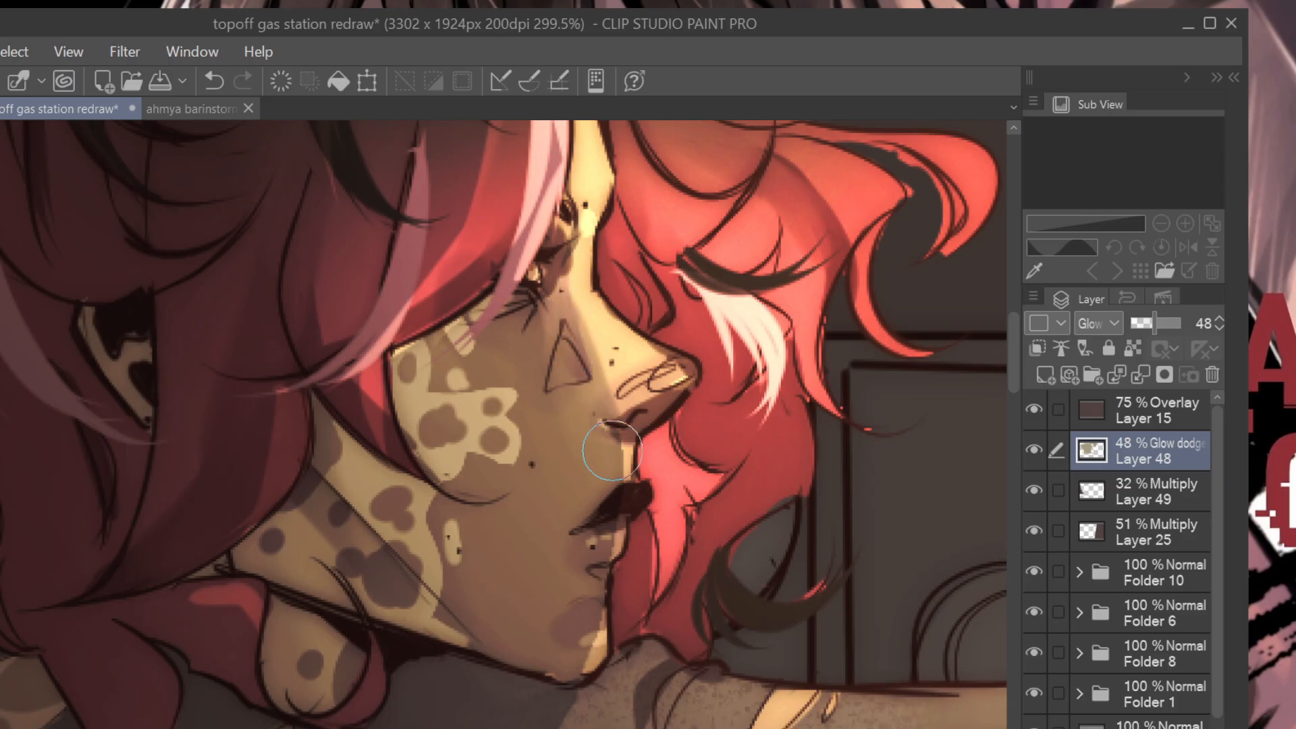
Undo the last two edits and delete a lassoed piece of the glow dodge layer from the seated character's hair beside the face
{"action": "left_click", "coordinate": [215, 81]}
{"action": "left_click", "coordinate": [215, 81]}
{"action": "left_click_drag", "start_coordinate": [463, 269], "coordinate": [438, 237]}
{"action": "key", "text": "Delete"}
{"action": "key", "text": "ctrl+d"}
Delete a lassoed area of the glow dodge layer along the seated character's cheek and jaw
{"action": "left_click_drag", "start_coordinate": [713, 332], "coordinate": [760, 326]}
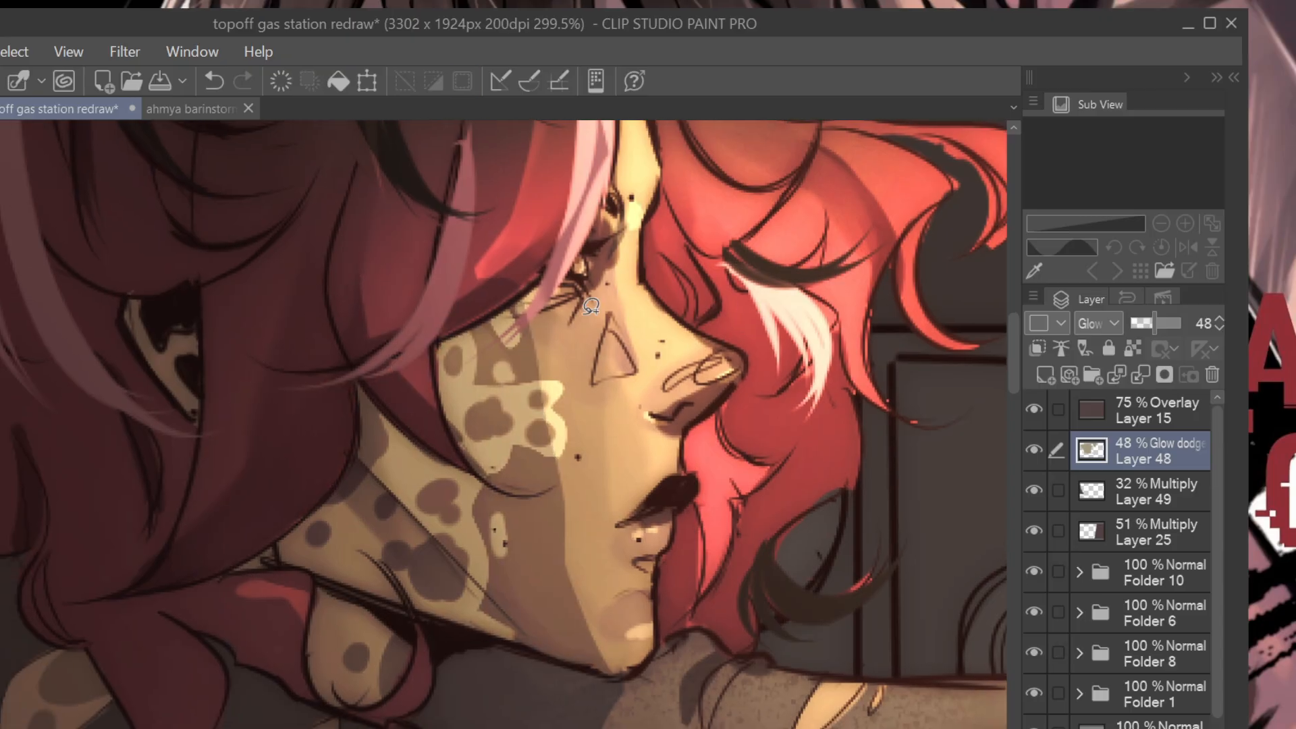
{"action": "left_click_drag", "start_coordinate": [520, 304], "coordinate": [540, 520]}
{"action": "key", "text": "Delete"}
{"action": "left_click_drag", "start_coordinate": [579, 630], "coordinate": [560, 662]}
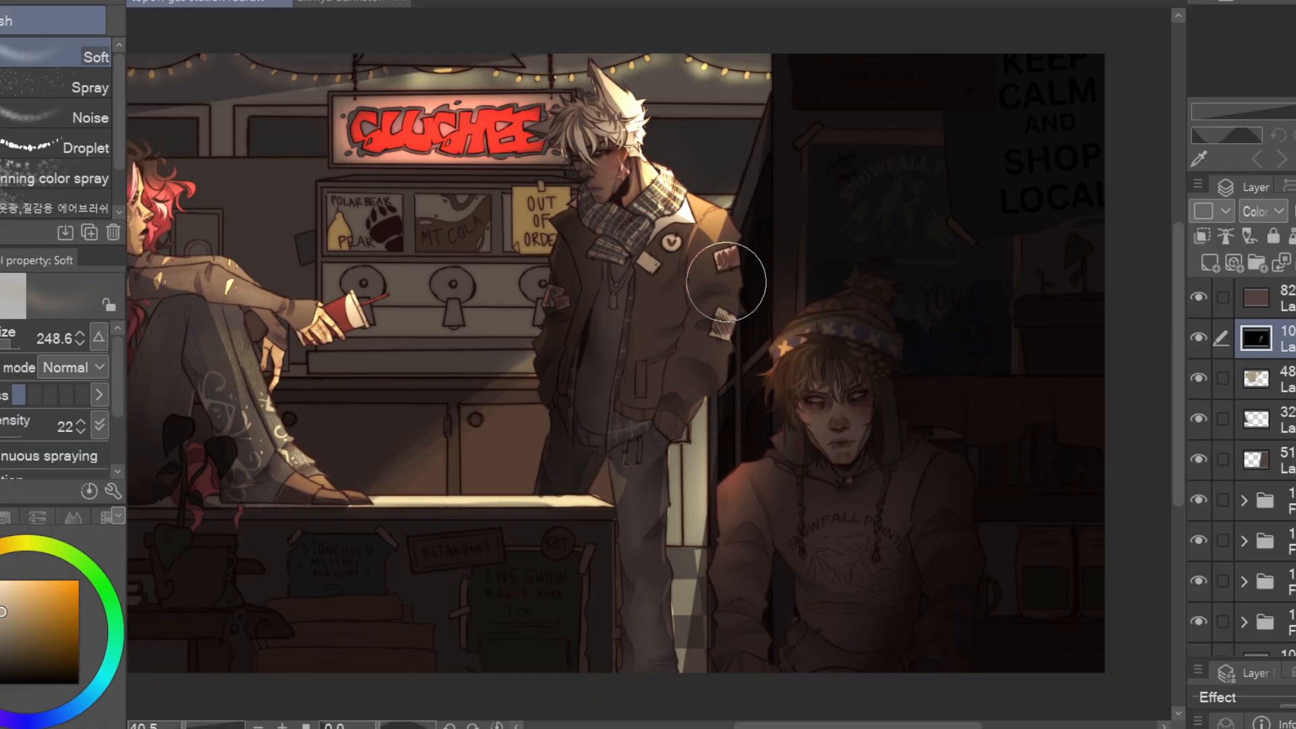
{"action": "scroll", "coordinate": [709, 290], "scroll_direction": "up", "scroll_amount": 3}
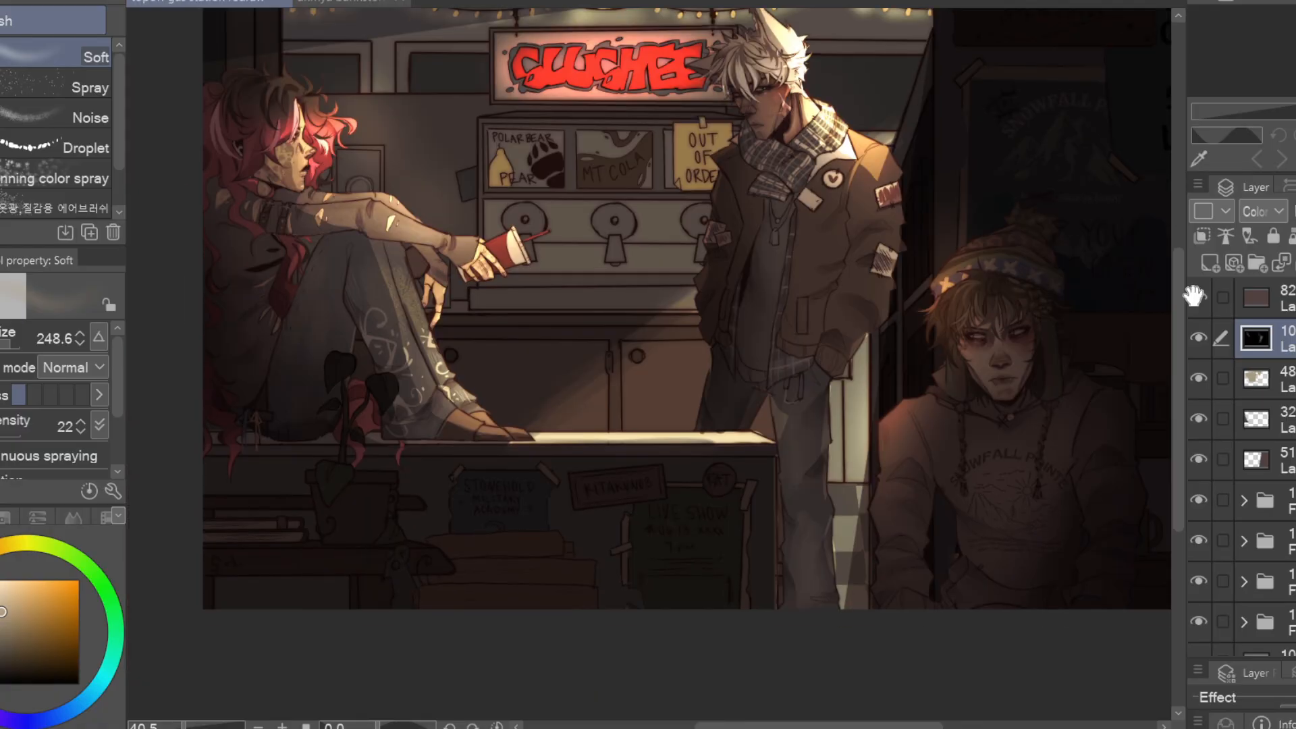